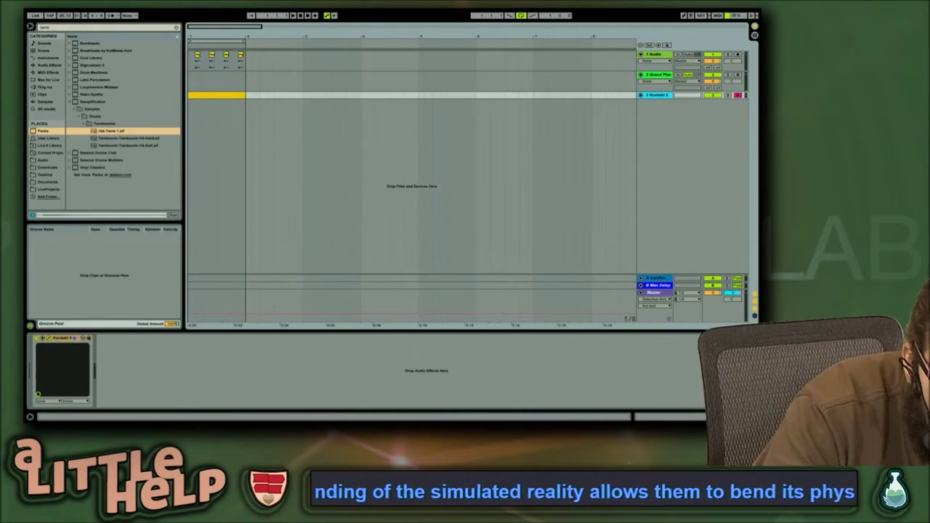
key(ctrl+Up)
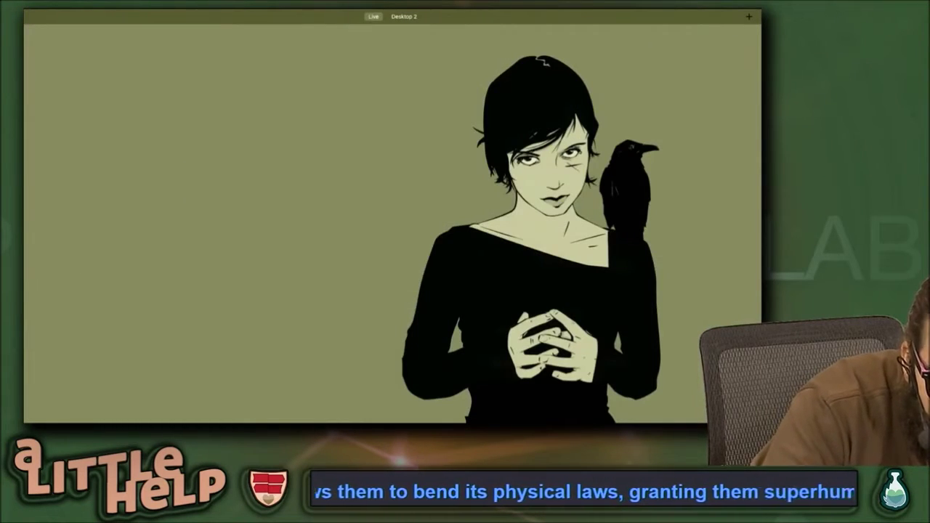
key(ctrl+Up)
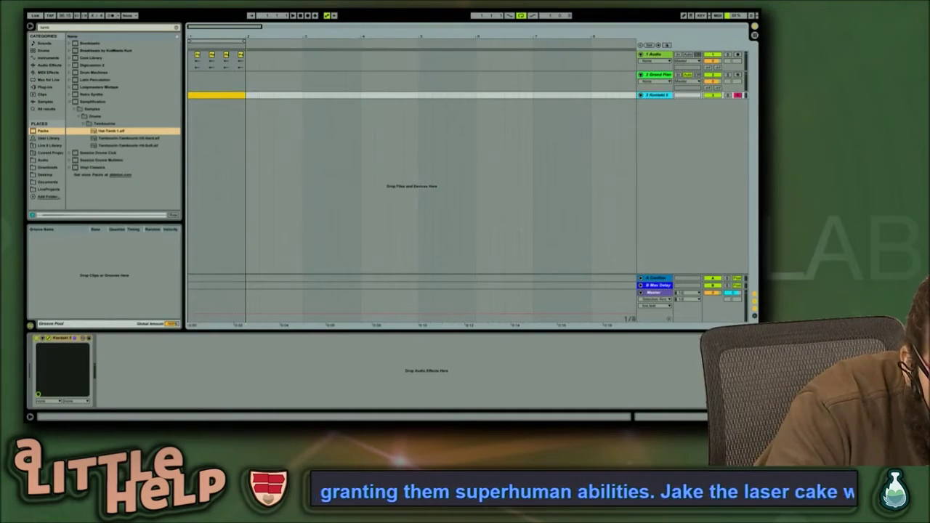
key(ctrl+Up)
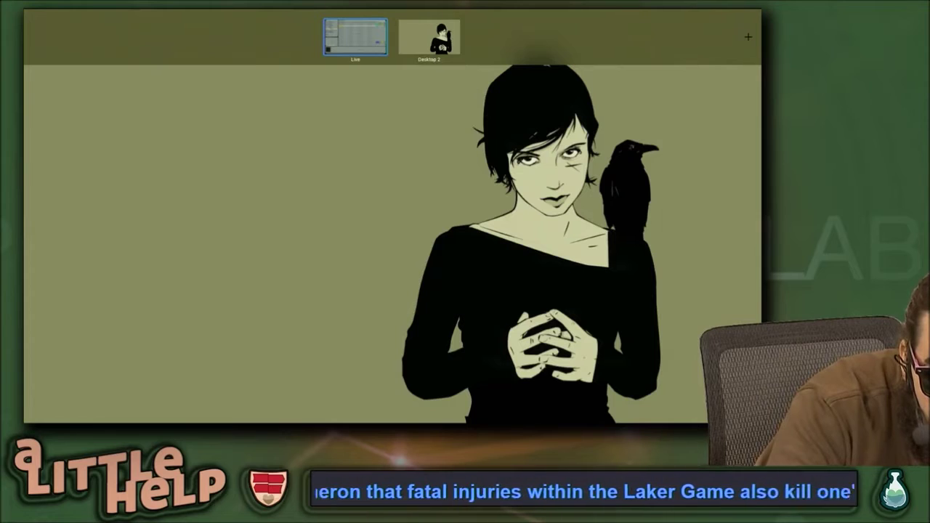
key(ctrl+Up)
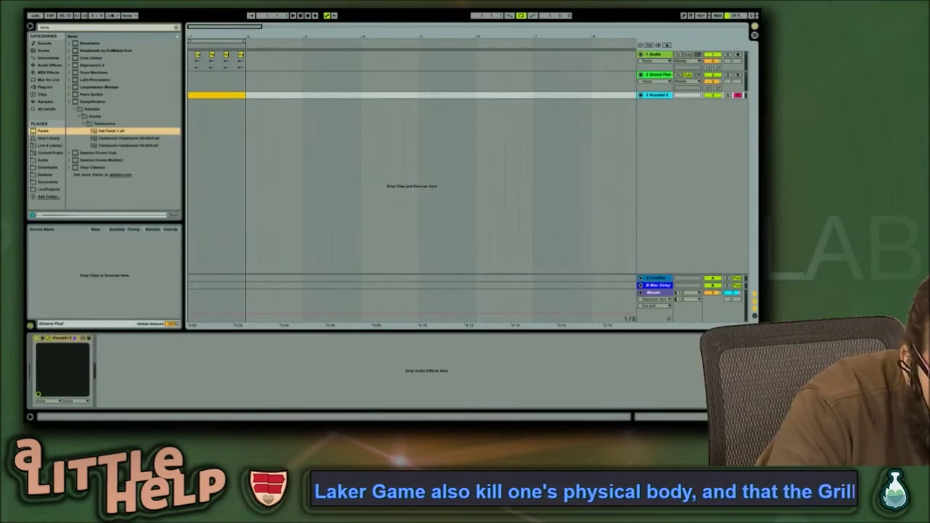
key(ctrl+Up)
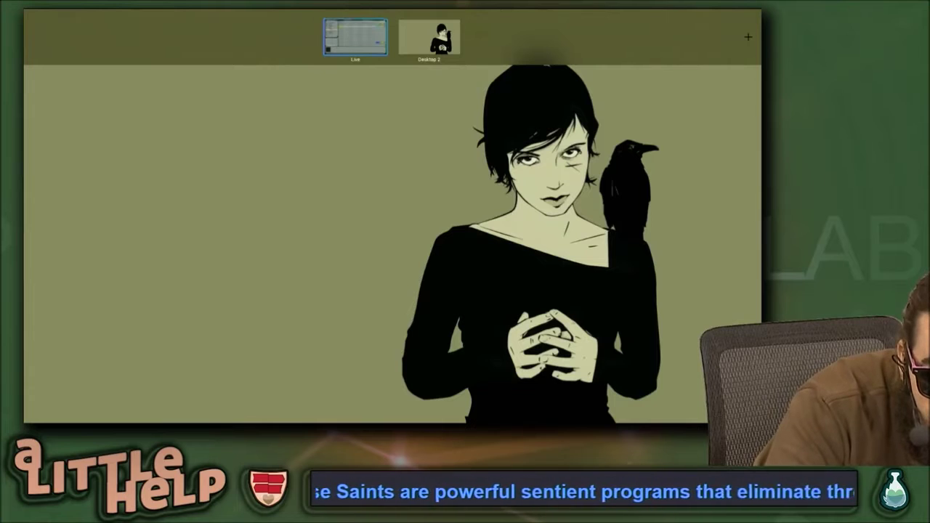
key(ctrl+Up)
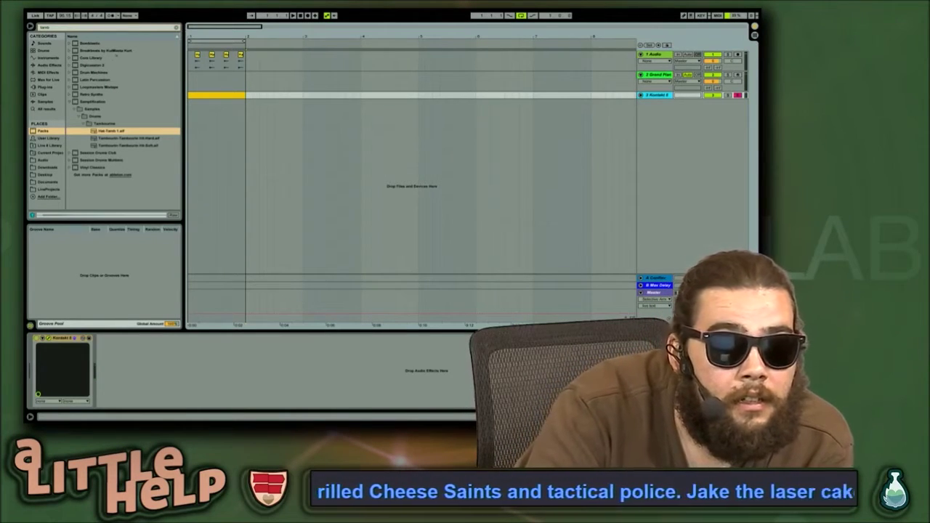
click(190, 95)
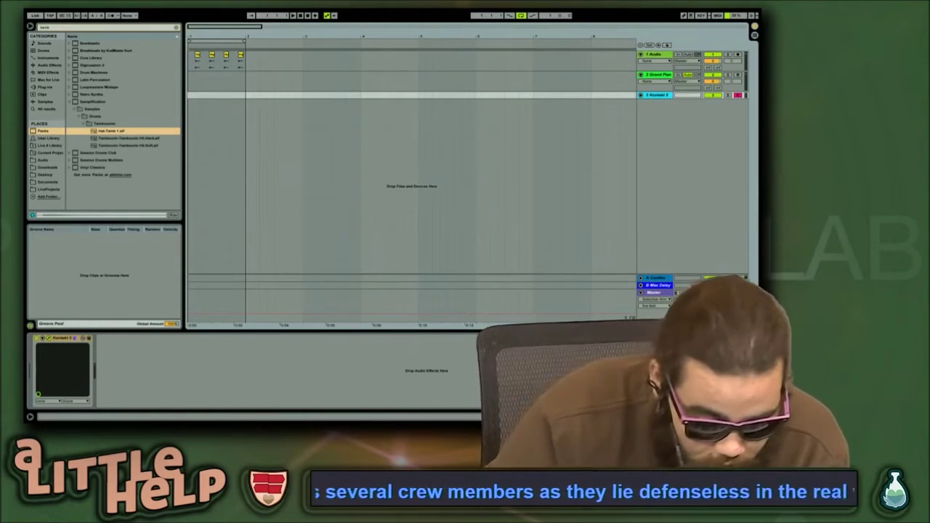
key(space)
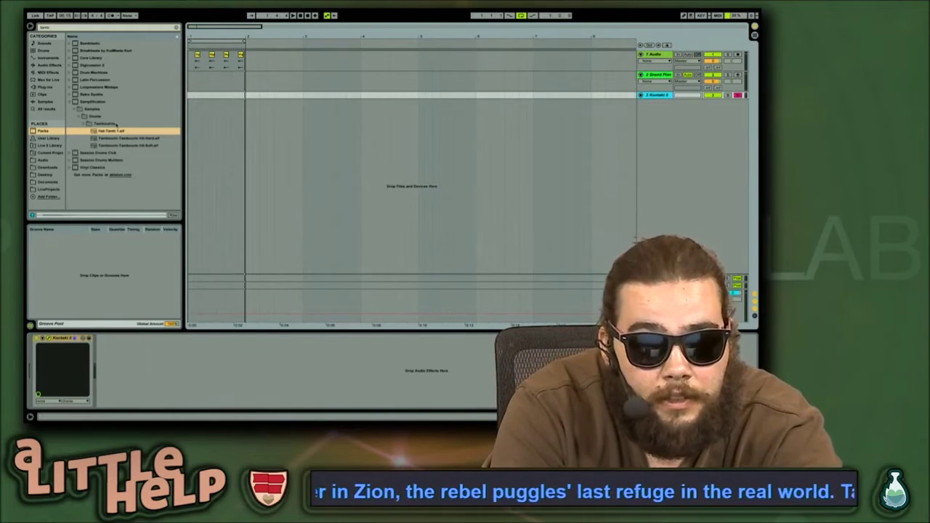
click(439, 101)
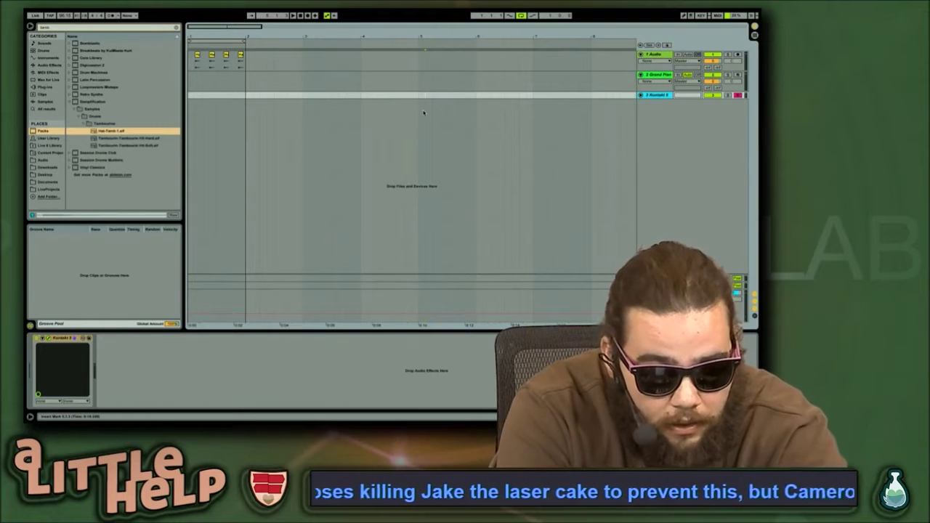
Turn MIDI mapping mode on and back off
key(super+m)
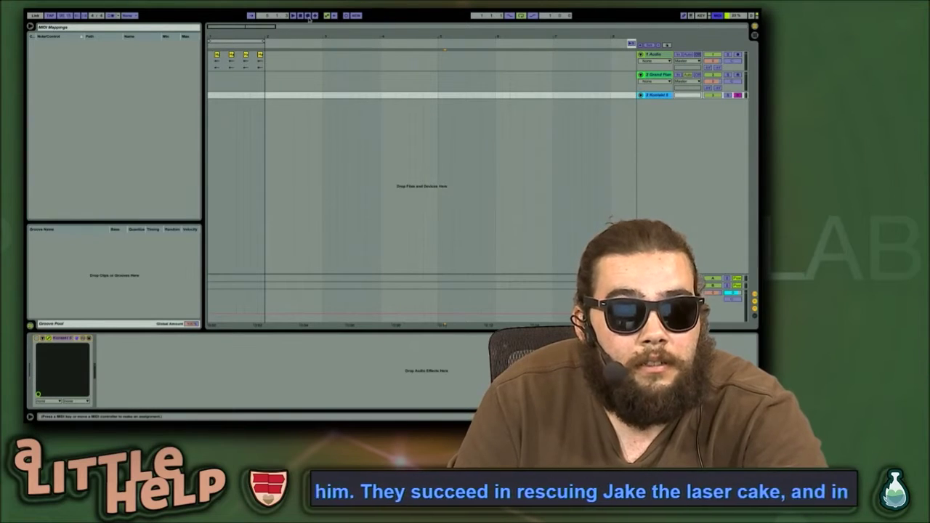
click(320, 68)
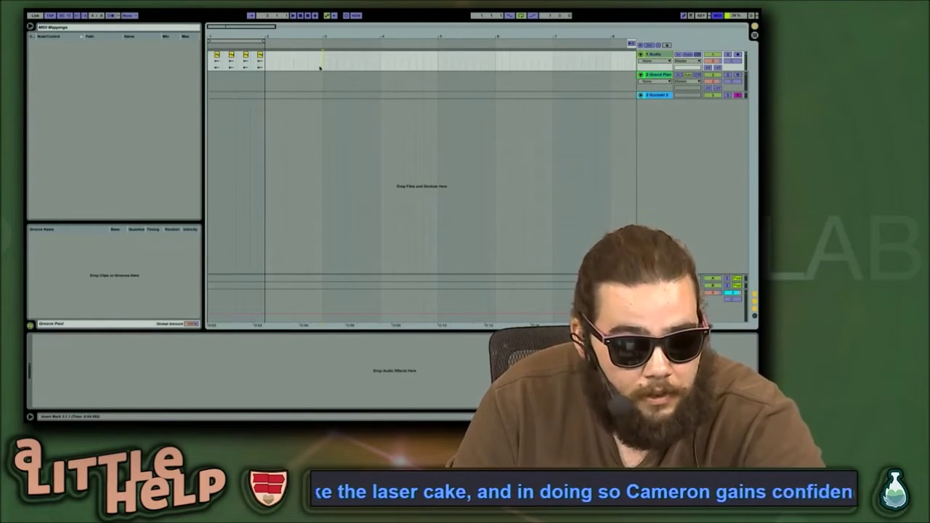
key(ctrl+m)
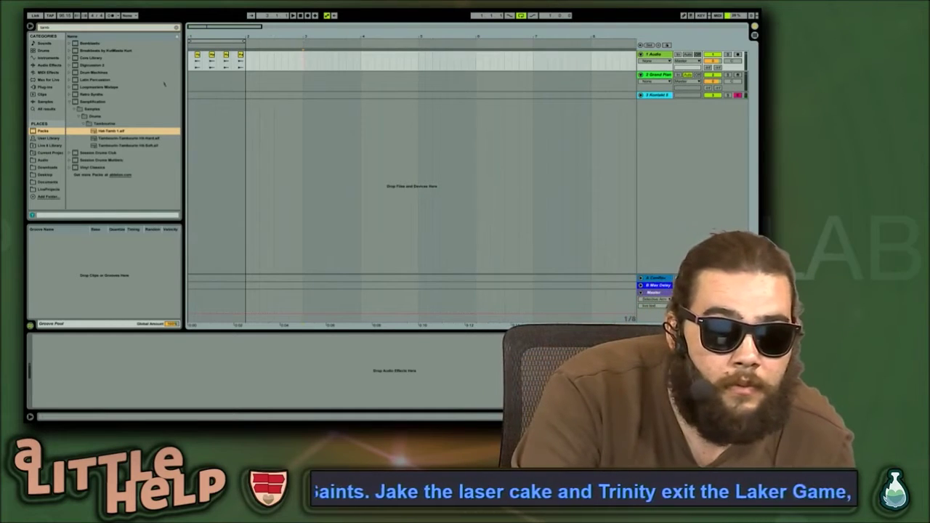
Launch Safari through the system-wide Spotlight search
click(210, 96)
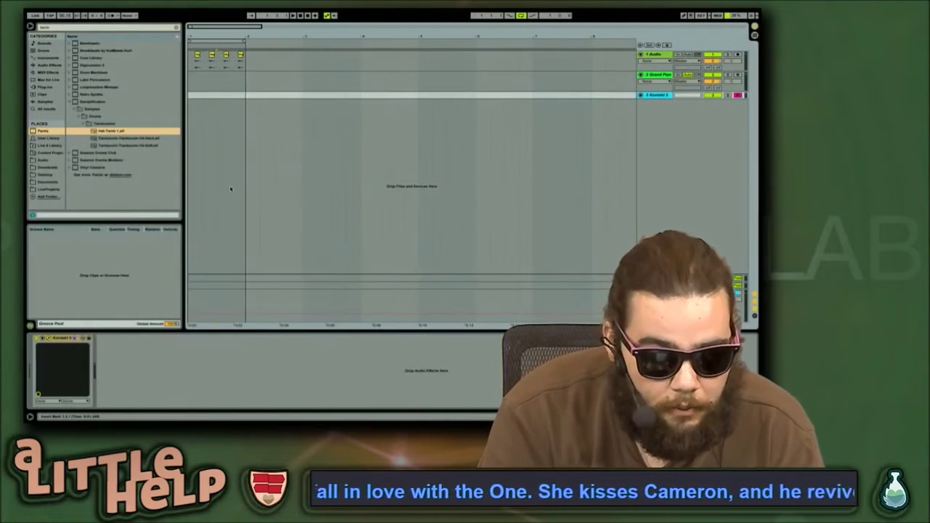
key(super+space)
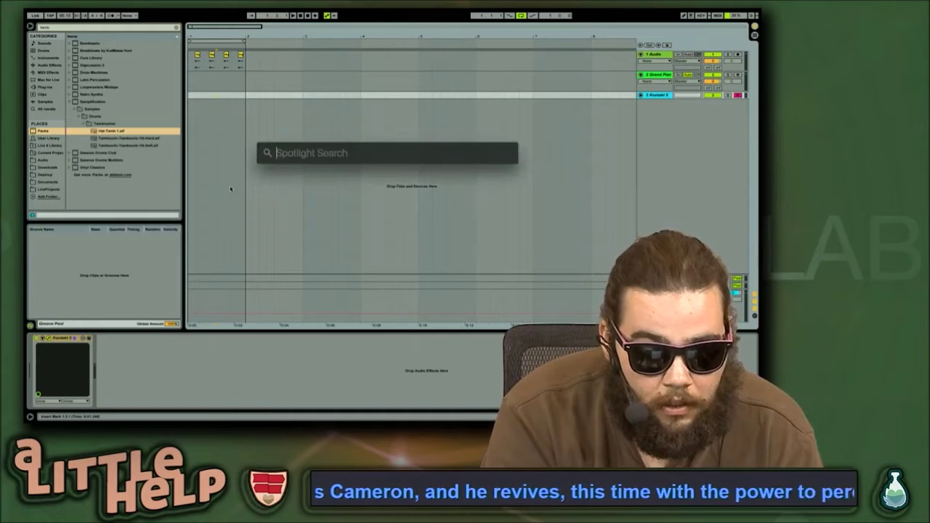
text(safari)
key(Return)
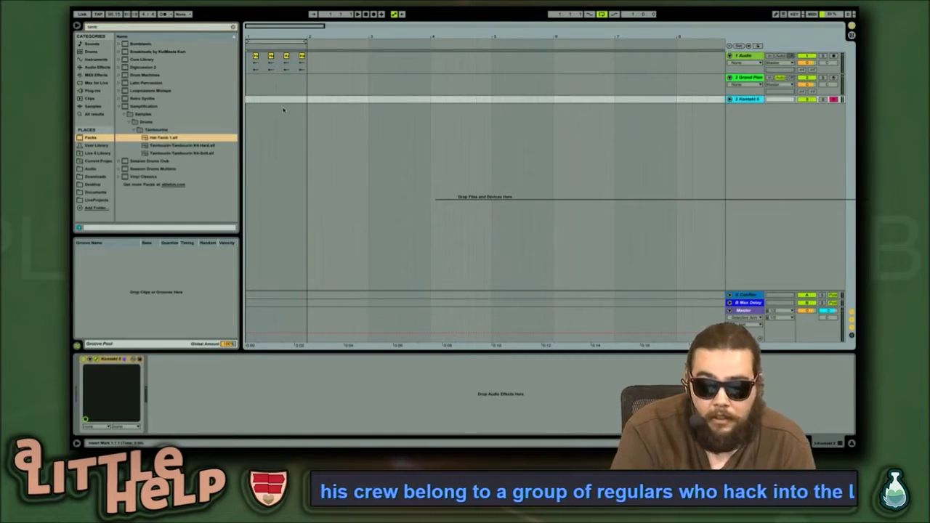
Play the tambourine pattern and inspect the waveform of the first Hat-Tamb 1 clip
key(space)
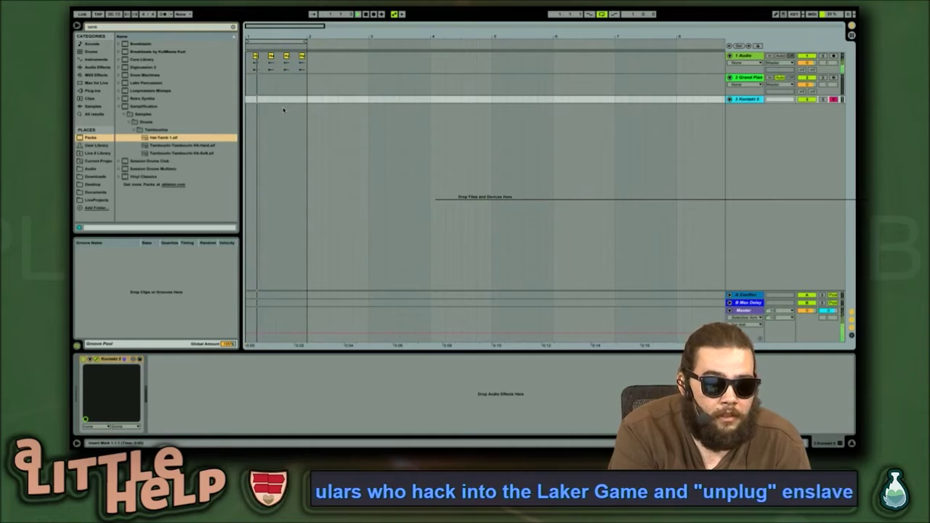
key(space)
click(256, 56)
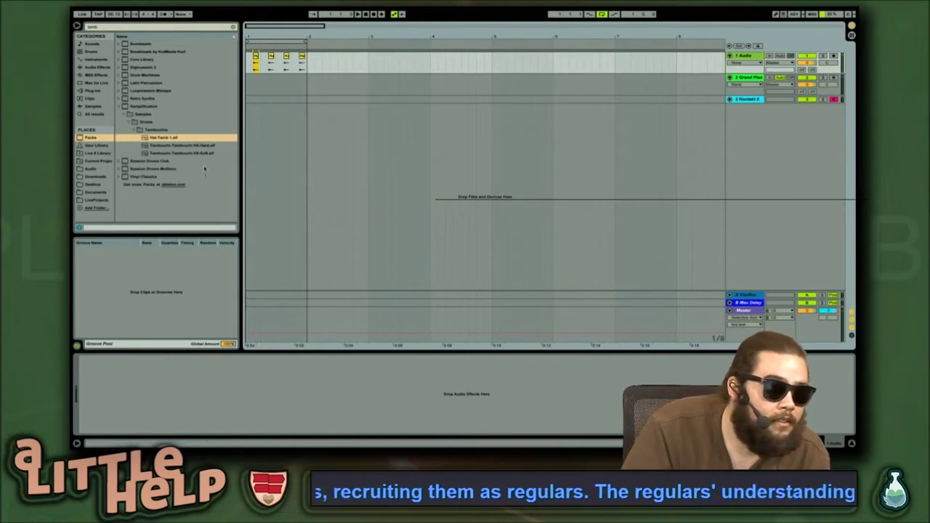
key(shift+Tab)
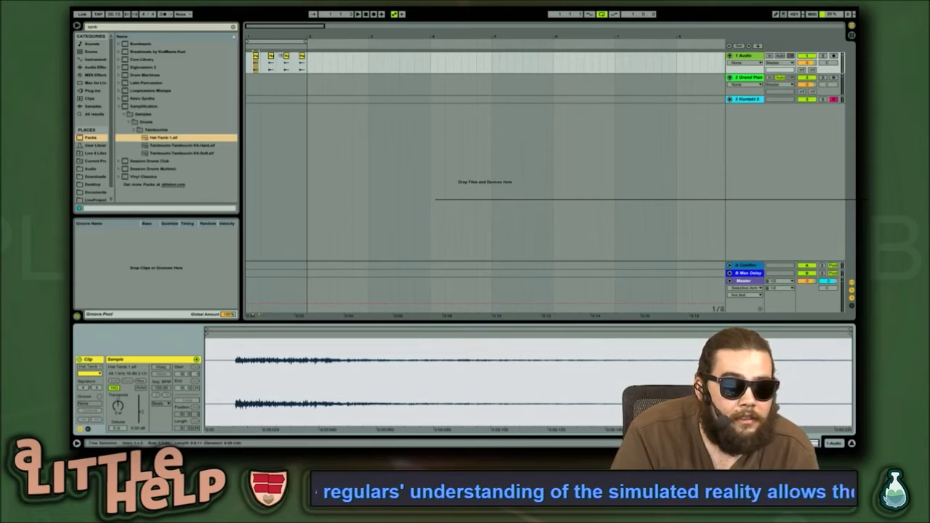
Consolidate the four tambourine clips in bar 1 into one clip and audition it with a changed transient loop mode
drag(248, 65, 306, 72)
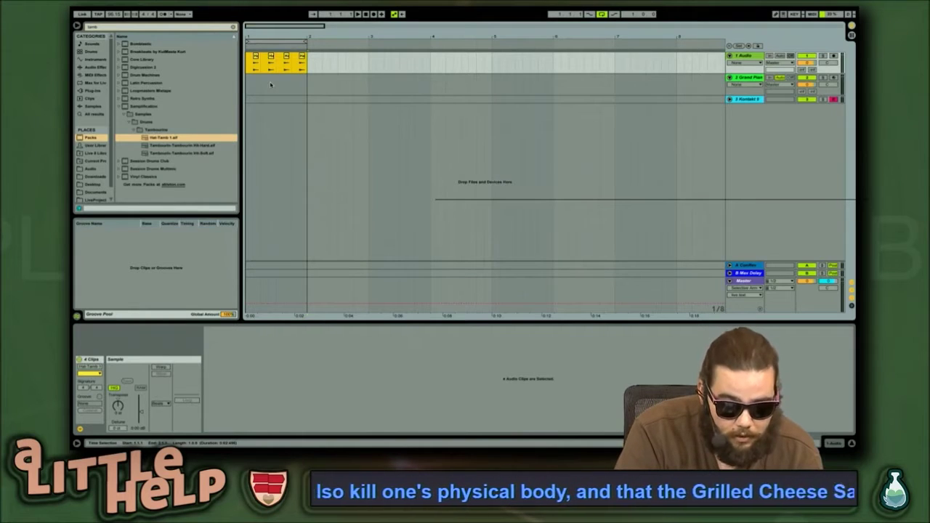
key(ctrl+j)
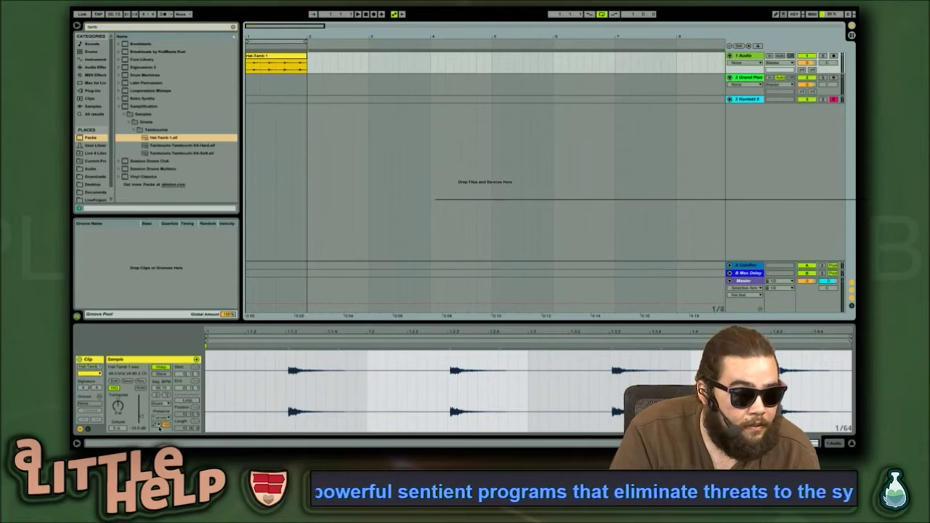
click(158, 426)
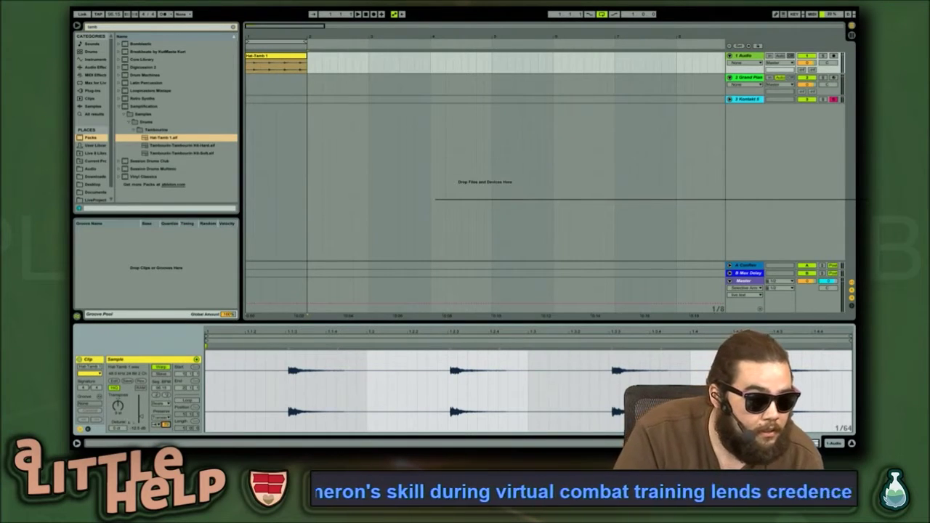
key(space)
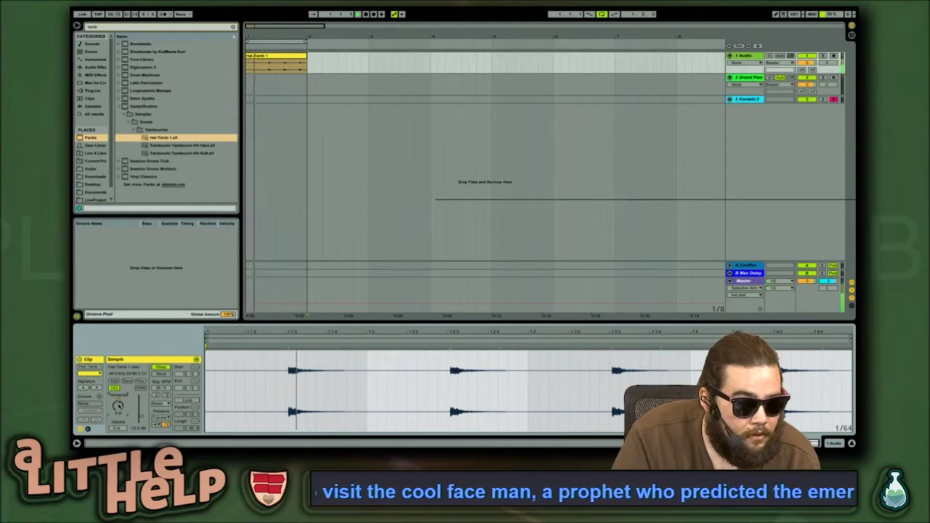
key(space)
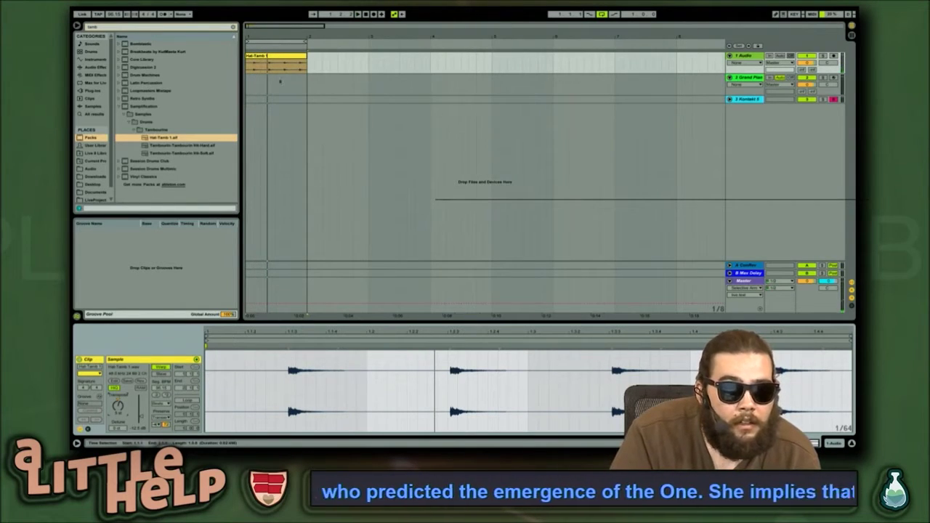
Examine the overhead microphone choices of the DrumMic'a! kit in Kontakt and close the plug-in window
click(246, 100)
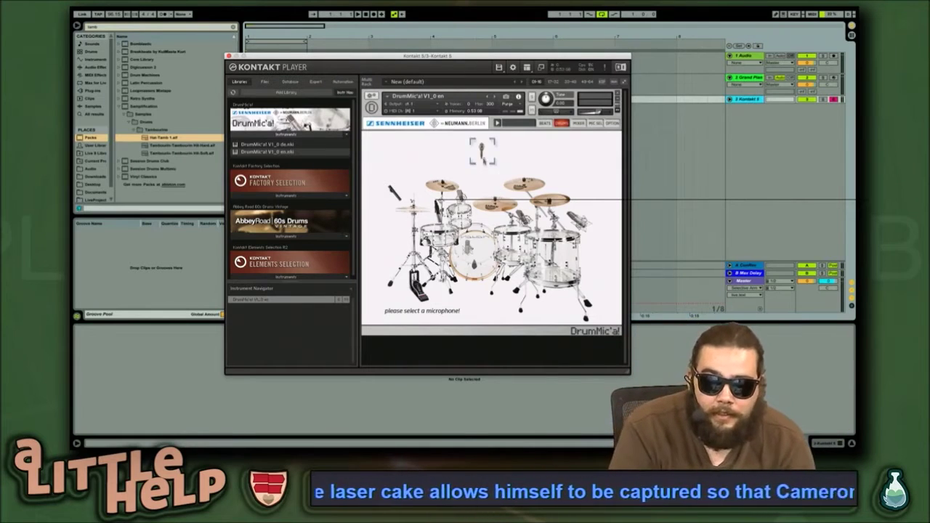
click(482, 153)
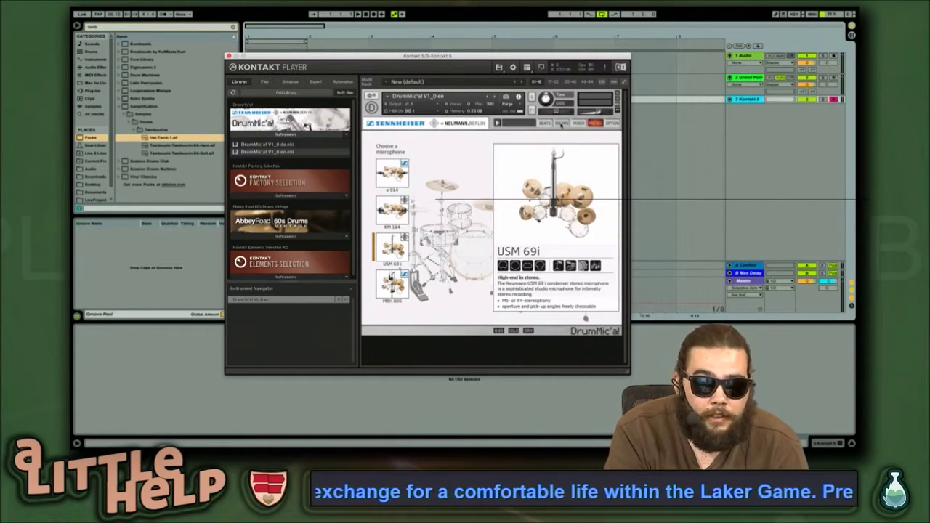
click(561, 124)
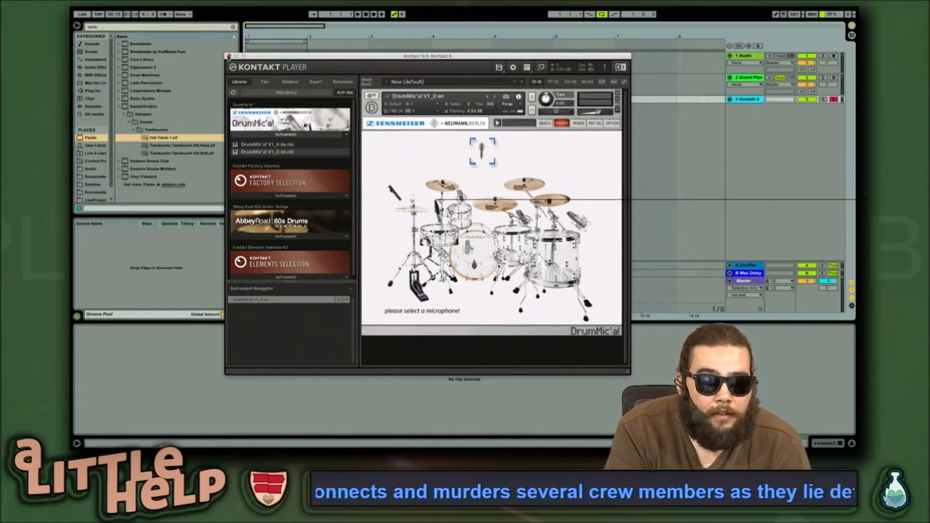
click(228, 56)
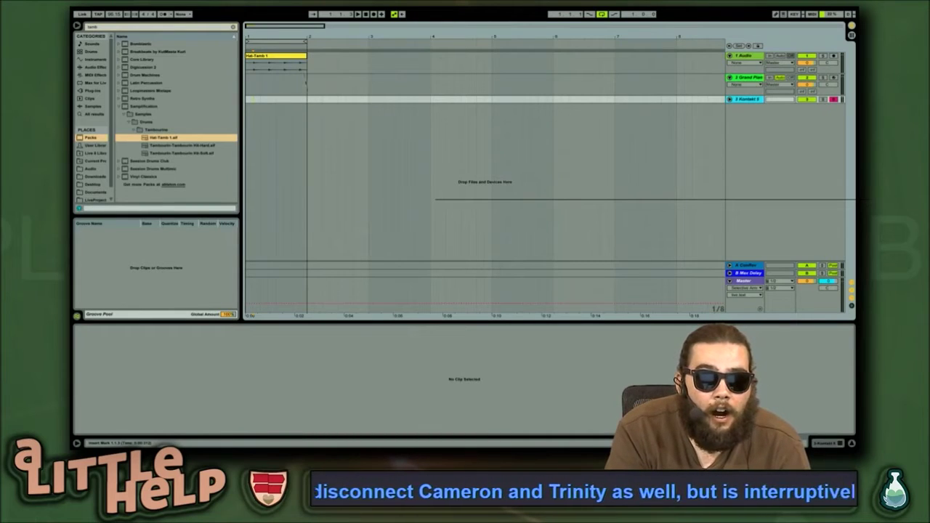
Duplicate the Hat-Tamb 1 clip into bar 2 and loop the arrangement across both clips
click(293, 61)
key(ctrl+d)
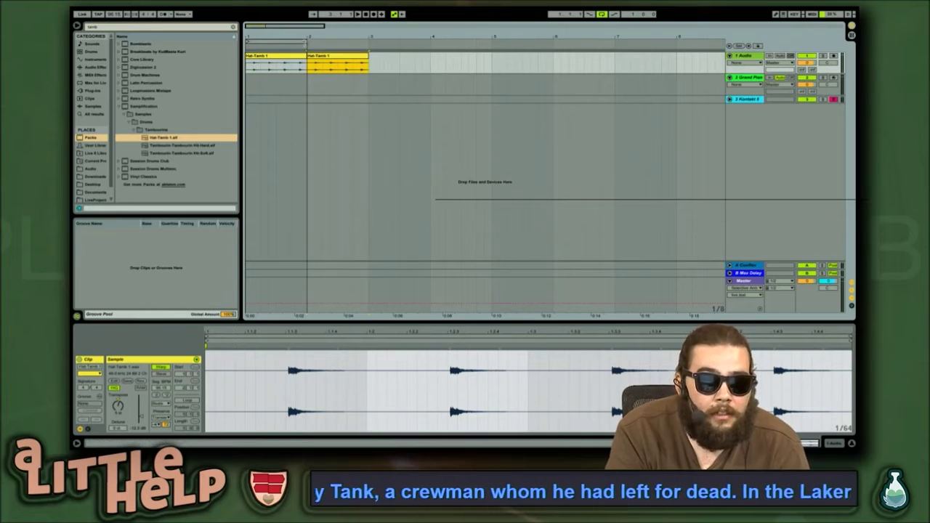
shift+click(289, 58)
key(ctrl+l)
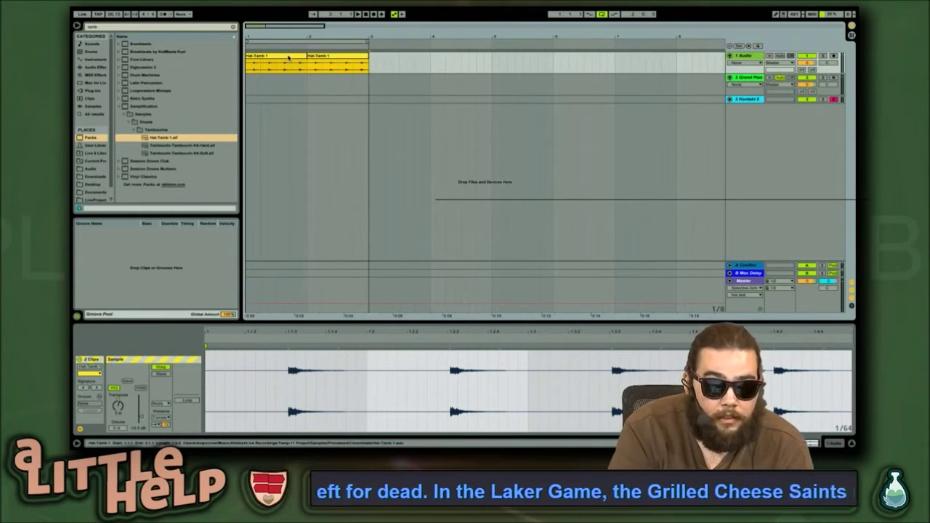
Insert an empty two-bar MIDI clip across bars 1 and 2 of the Kontakt 5 track and enlarge its note editor
drag(250, 99, 369, 99)
click(303, 102)
drag(368, 101, 246, 99)
key(ctrl+shift+m)
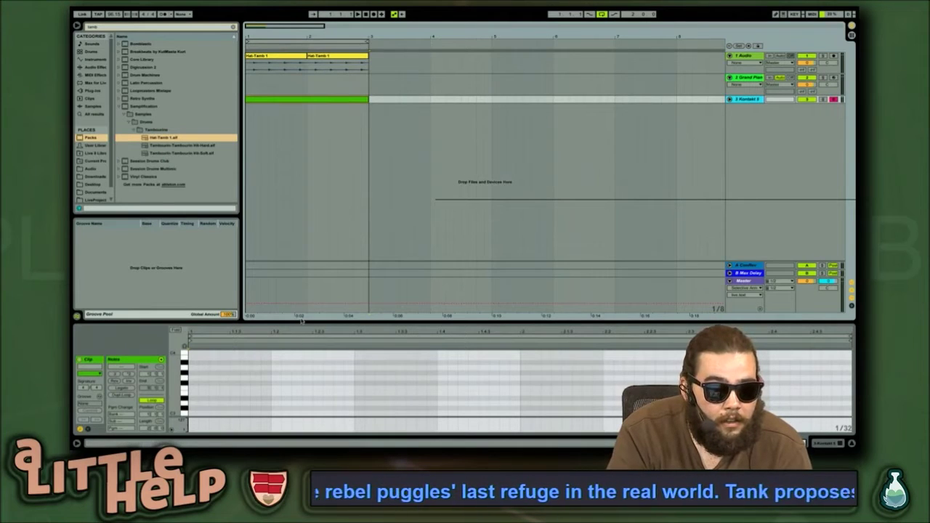
drag(301, 323, 311, 186)
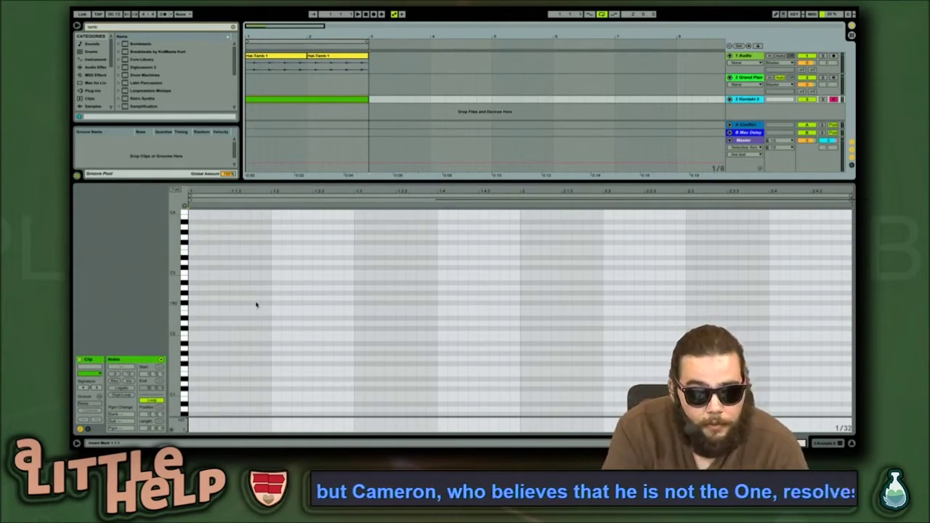
Enable note preview and add a C1 note at the start of the Kontakt 5 clip
click(184, 208)
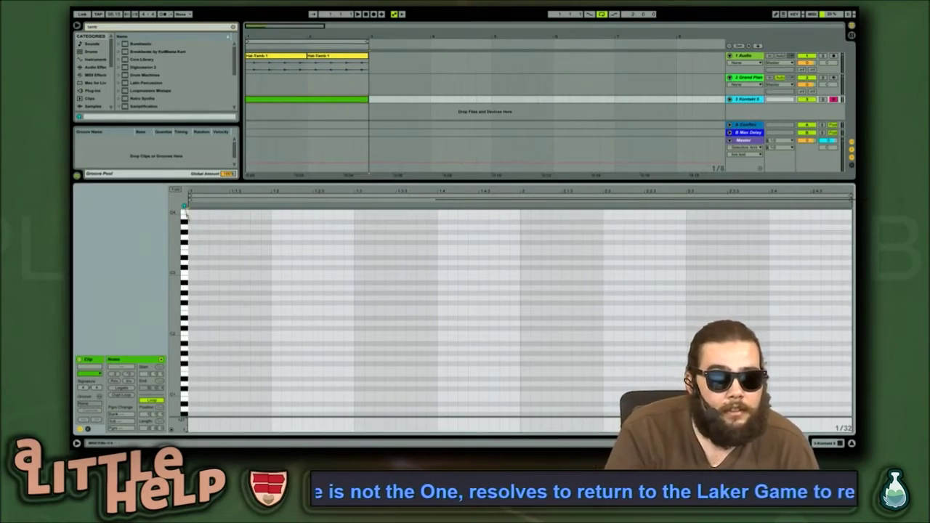
drag(185, 285, 185, 352)
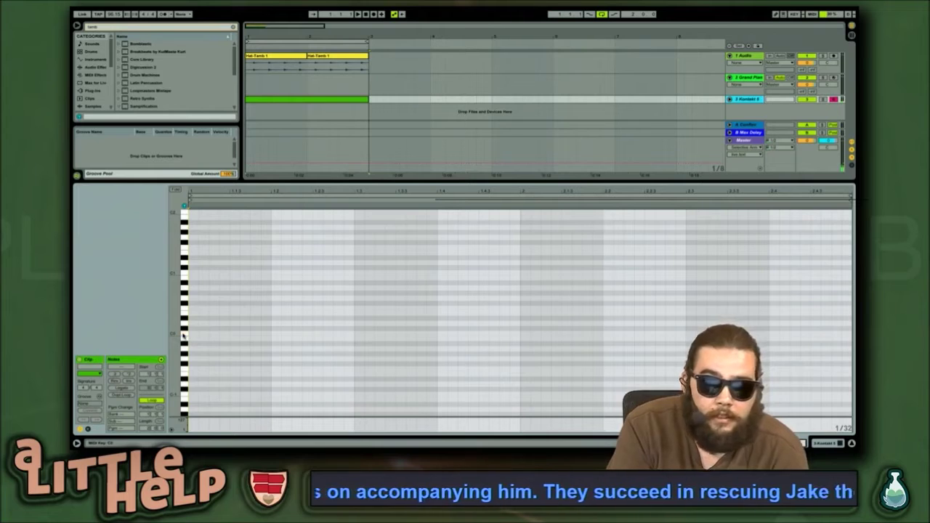
click(185, 275)
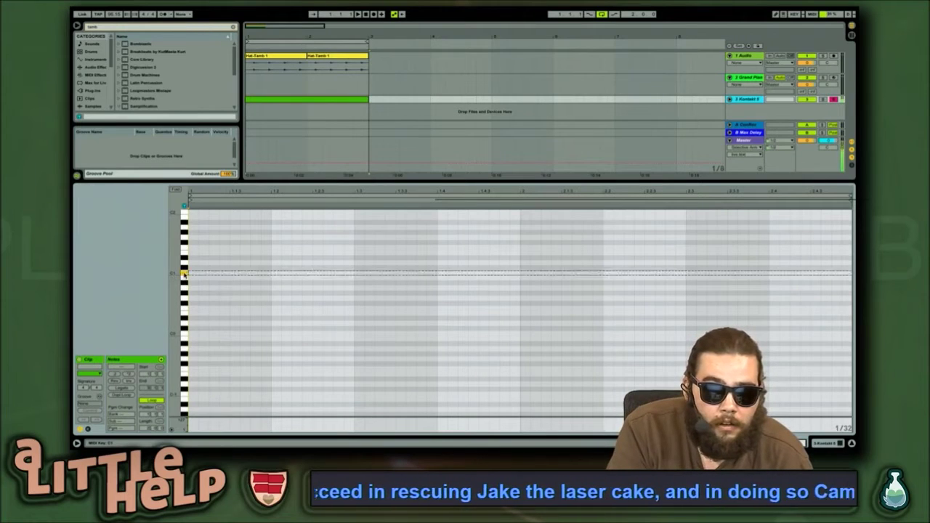
double_click(193, 272)
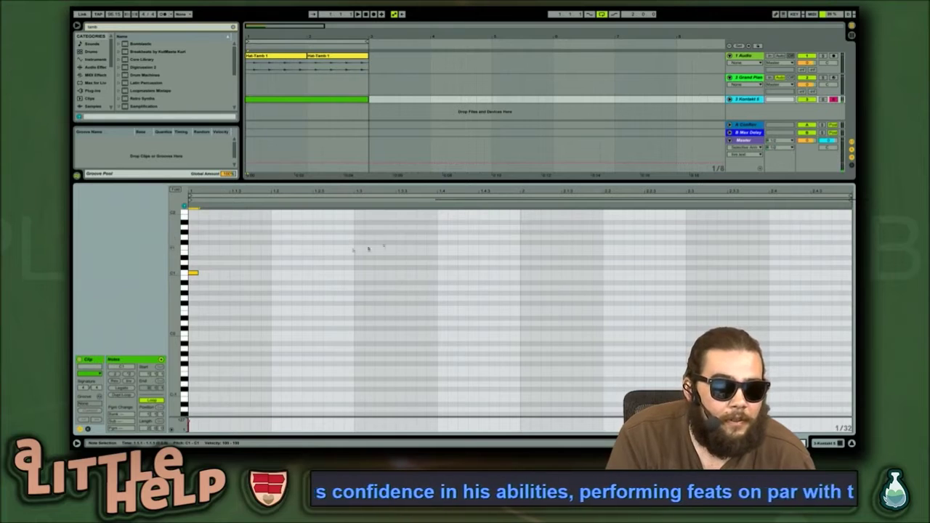
Add a C1 note at the start of bar 2 and audition higher kit sounds from the piano roll keys
double_click(524, 274)
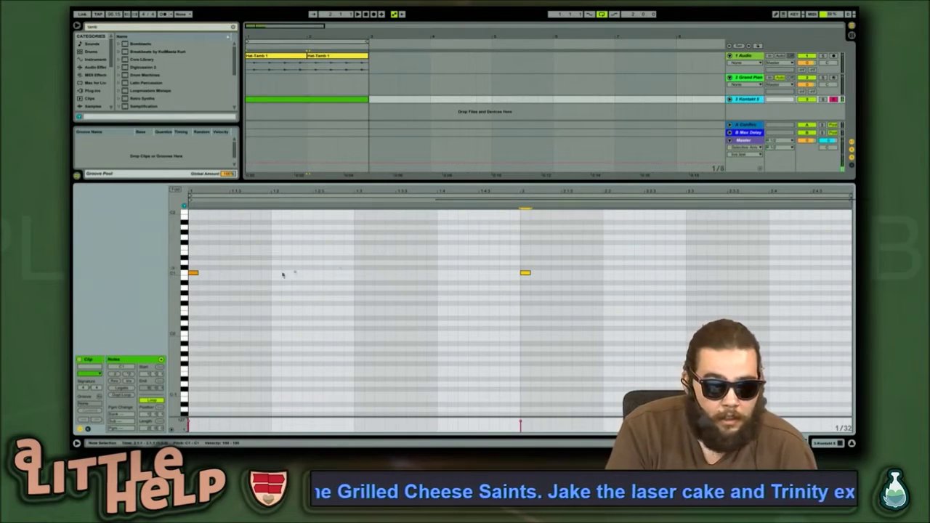
scroll(231, 263, up, 5)
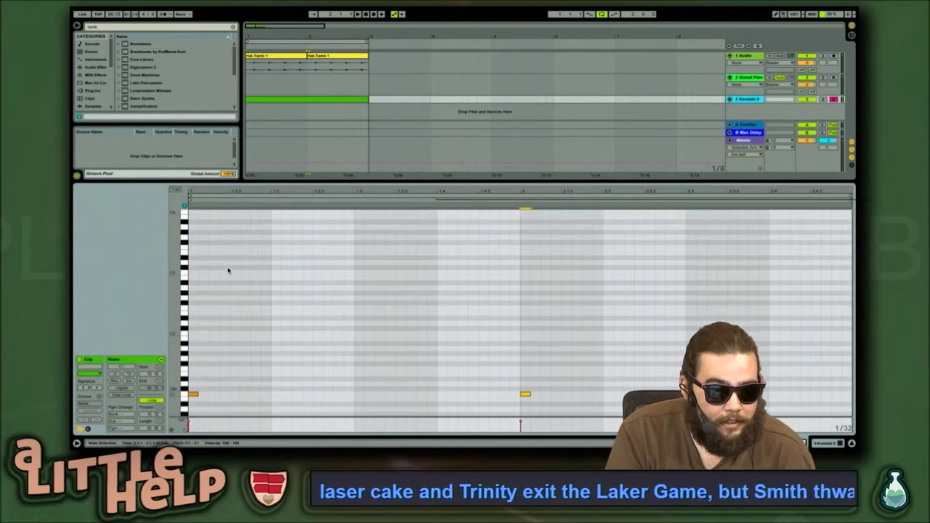
click(185, 238)
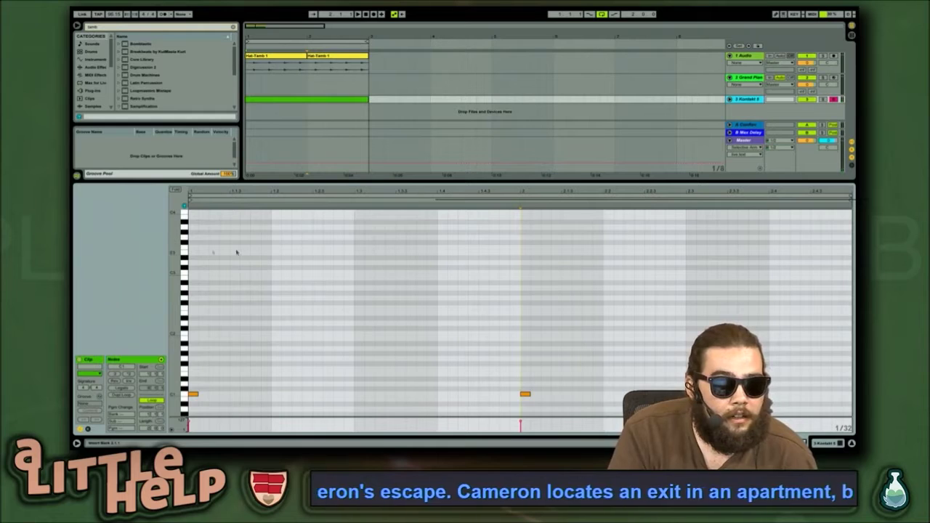
click(185, 231)
click(186, 237)
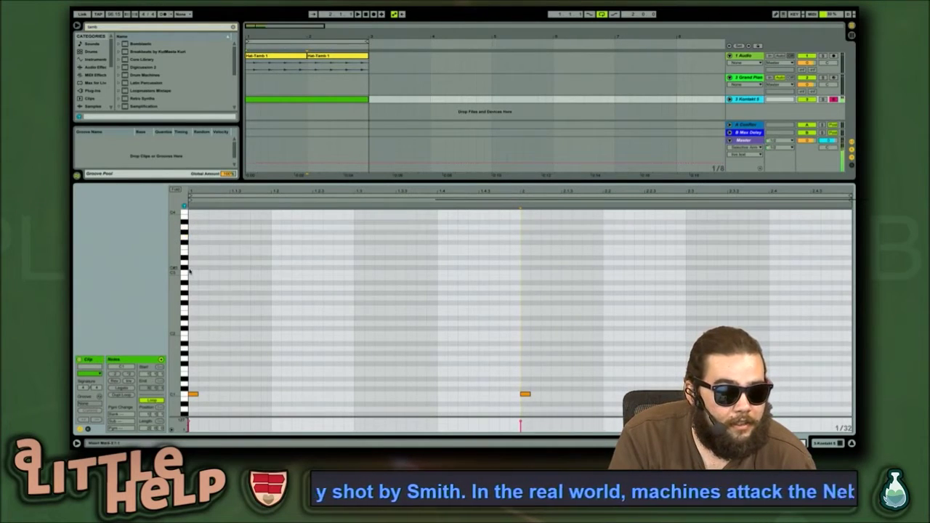
click(184, 298)
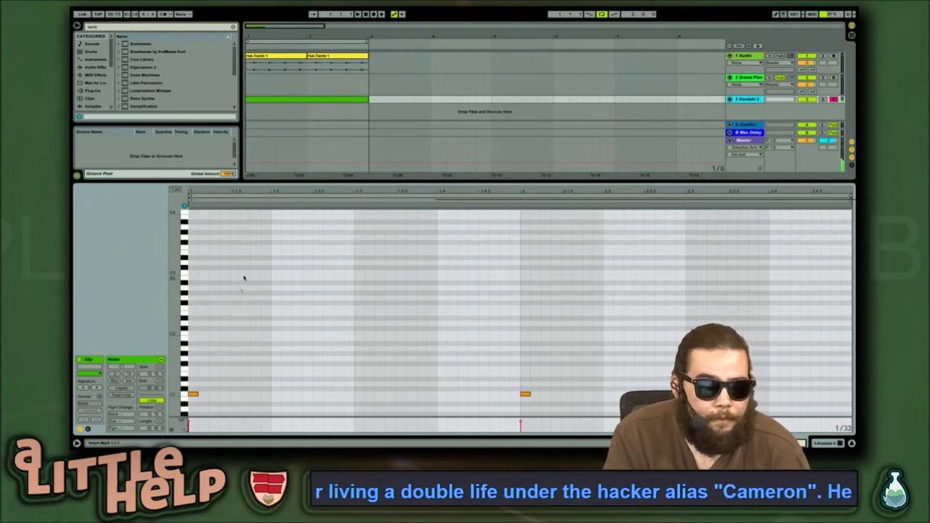
key(space)
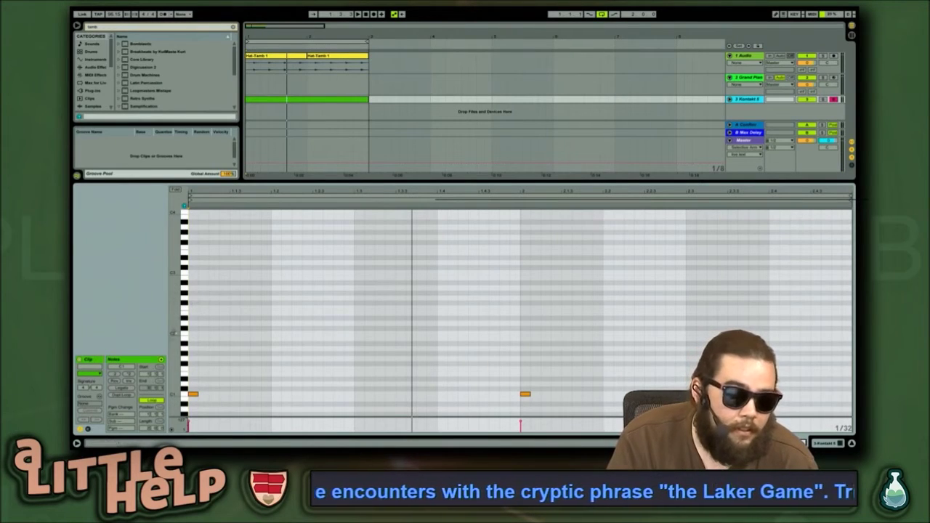
Try a note on beat 2 of bar 1 at several pitches between C#1 and A#1, and delete it
double_click(275, 364)
key(Up)
key(Up)
key(Up)
key(Up)
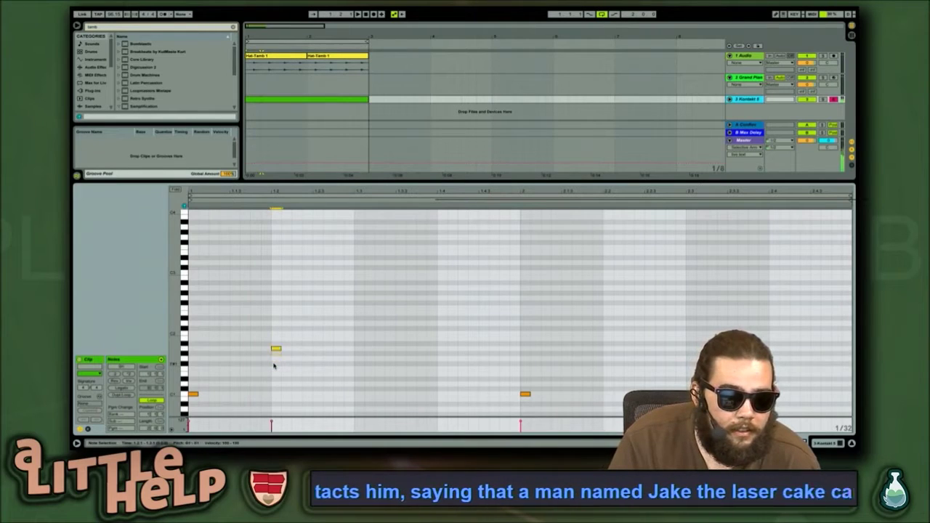
drag(276, 344, 275, 390)
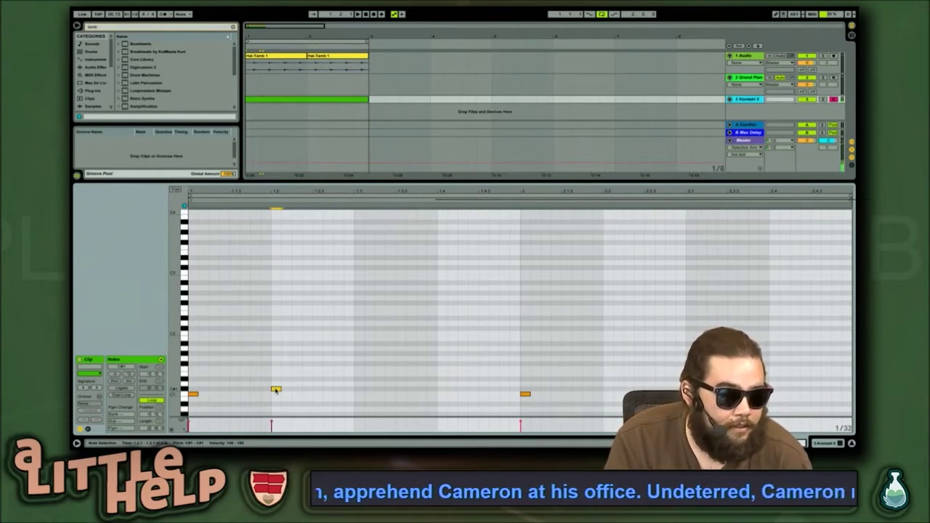
double_click(276, 390)
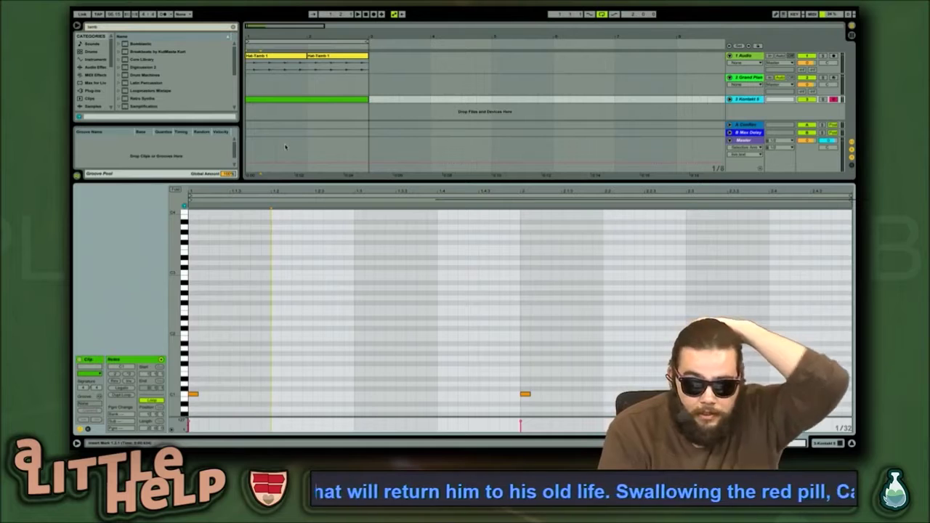
Add C1 notes at 1.2.4 and 1.3 in the Kontakt 5 clip while the loop plays
key(space)
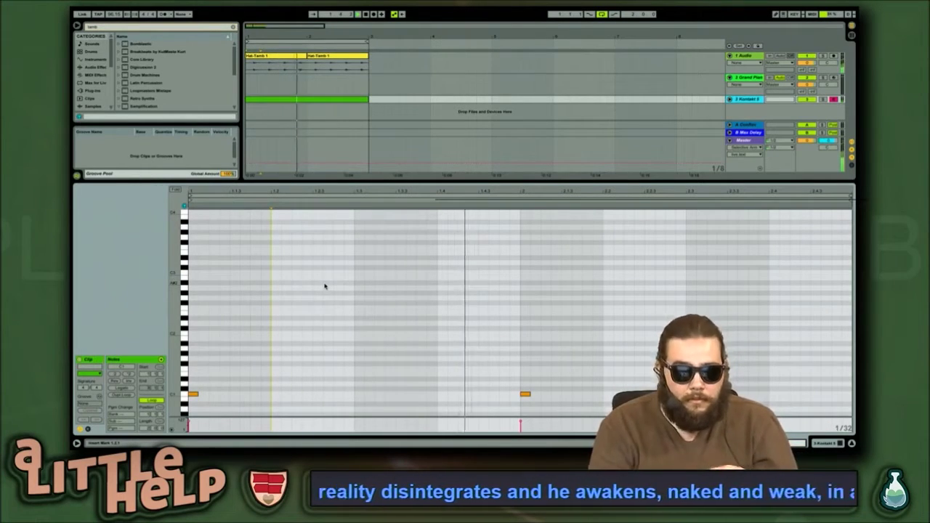
double_click(349, 394)
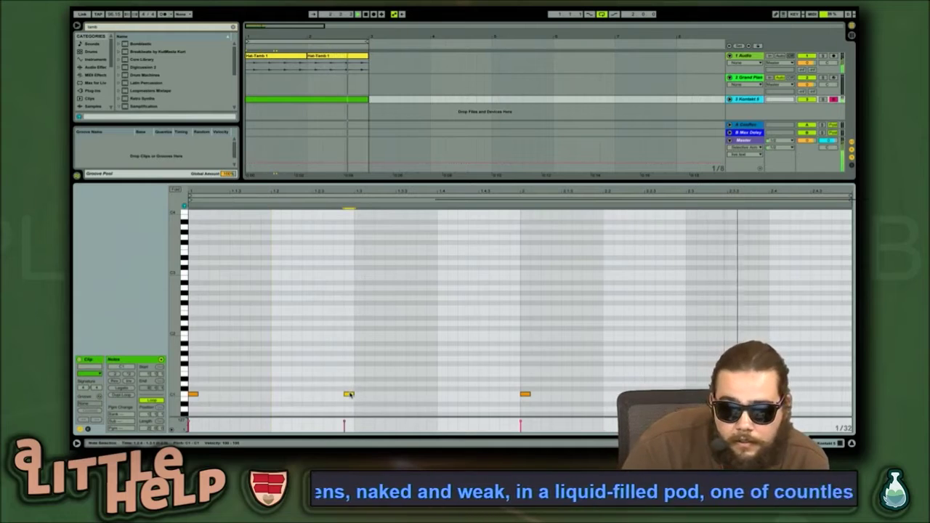
drag(349, 394, 339, 398)
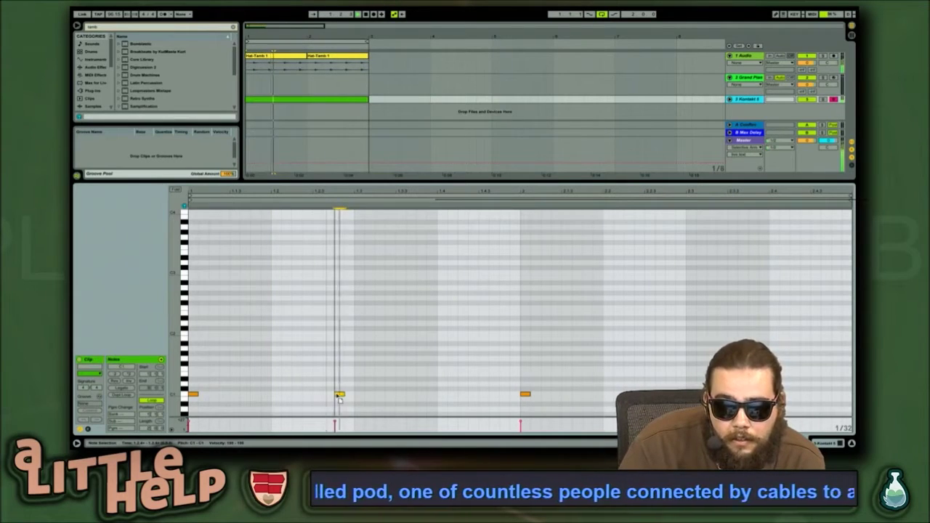
double_click(359, 394)
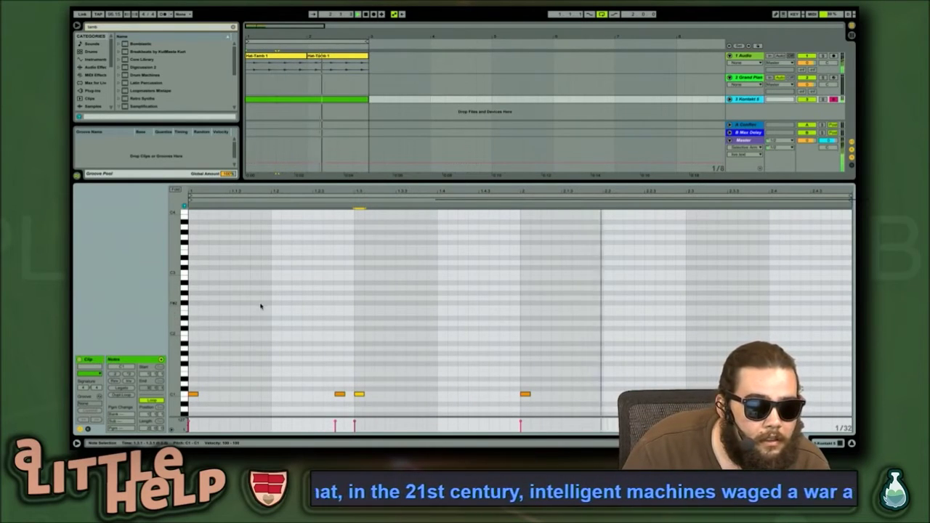
Add a note just before beat 2 of bar 1, audition neighbouring pitches, and set it to G2
double_click(266, 349)
key(Down)
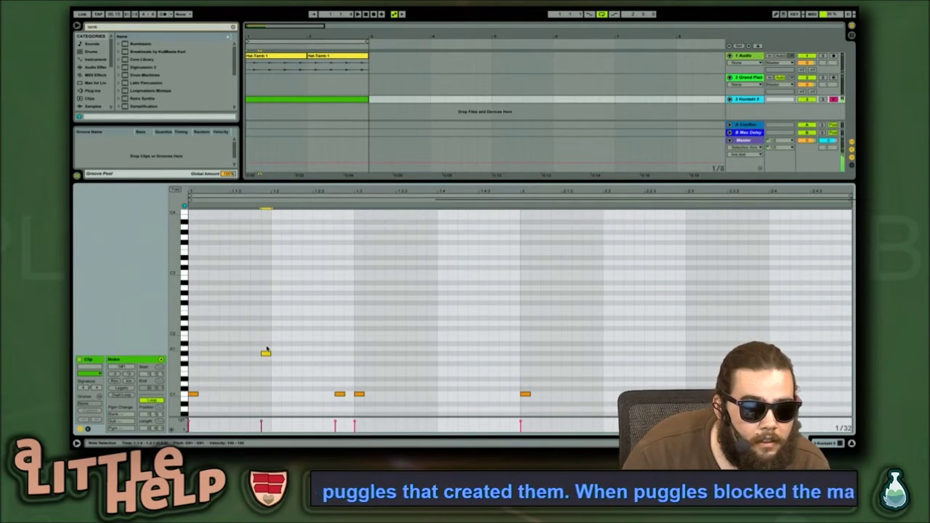
key(Up)
key(Up)
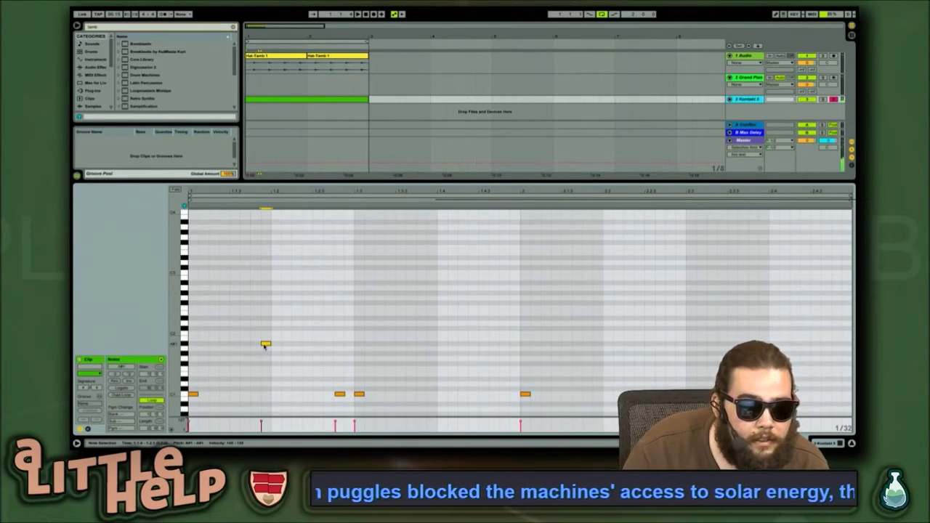
drag(266, 344, 269, 304)
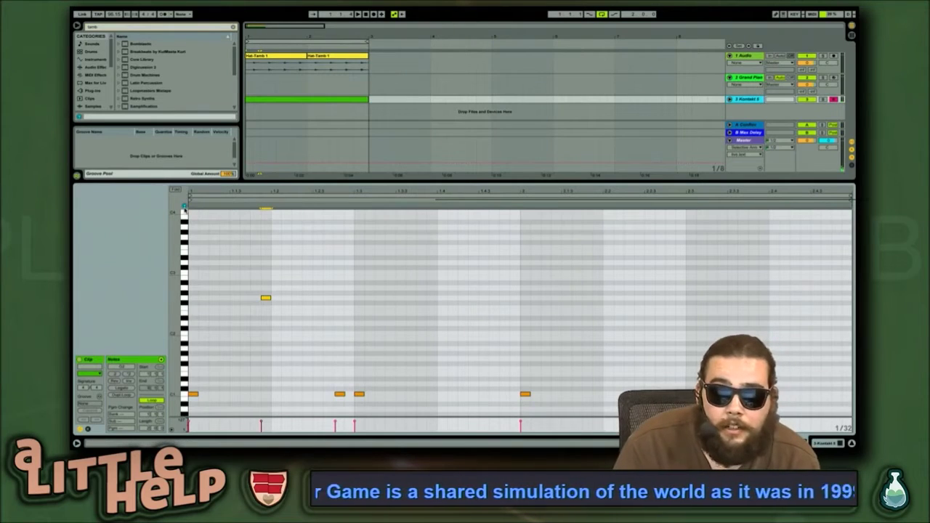
click(266, 311)
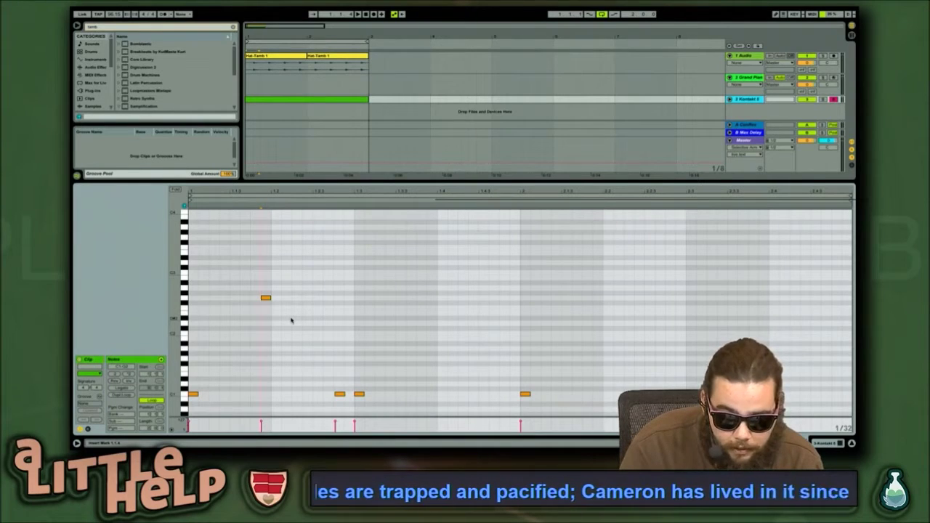
Enable the computer MIDI keyboard, audition kit sounds in different octaves, and play back the beat
mouse_move(788, 9)
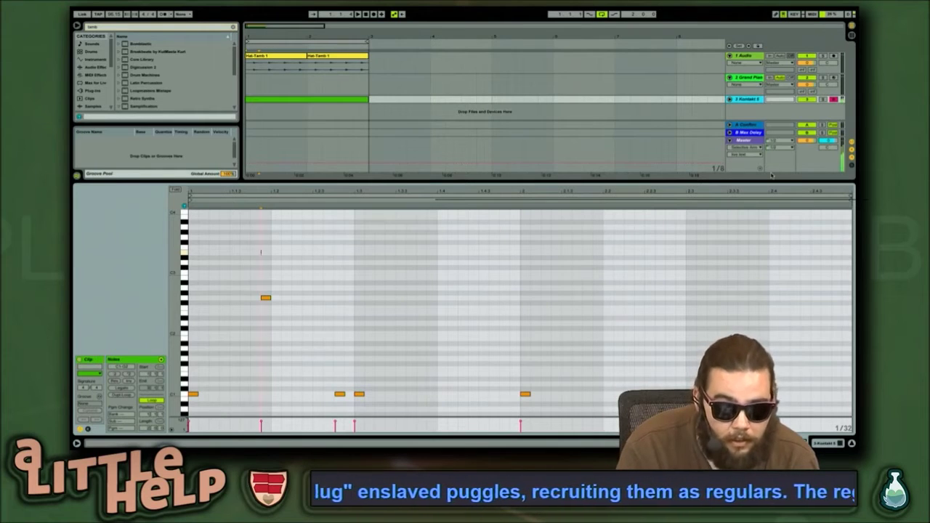
key(z)
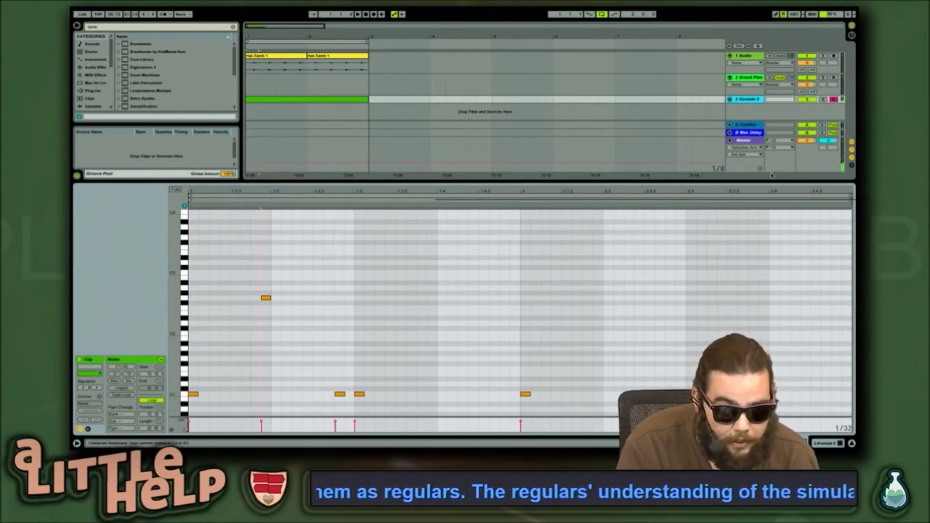
key(j)
key(k)
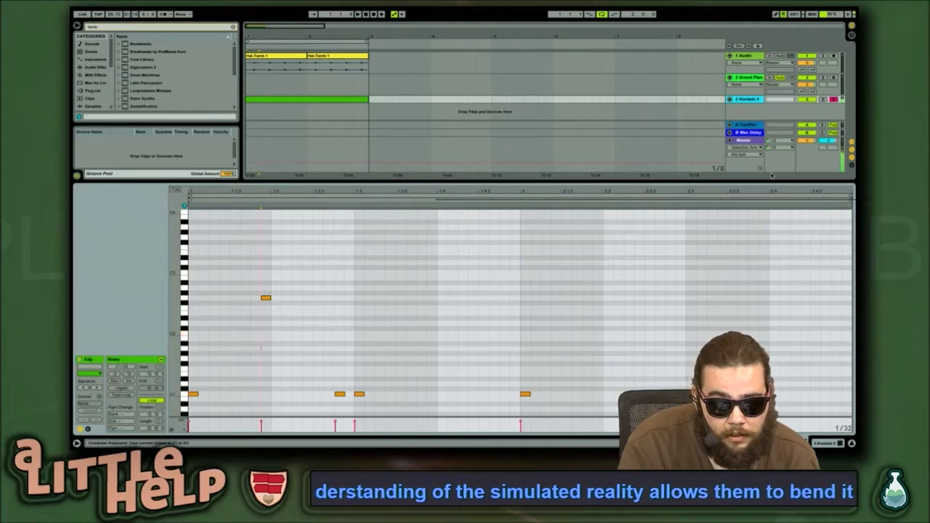
key(a)
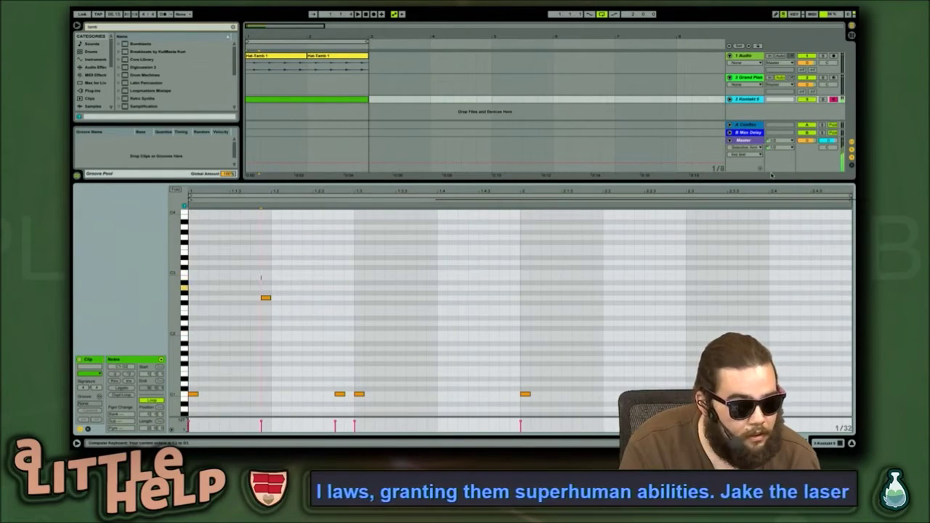
key(space)
key(space)
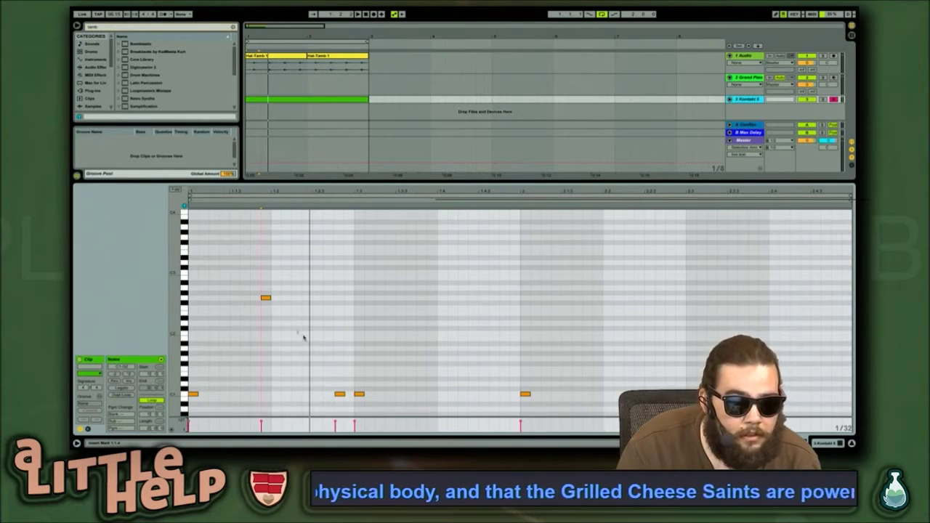
Move the G2 note earlier to 1.1.3, raise it one octave to G3, and play back the beat
click(266, 298)
key(Left)
key(Left)
key(Left)
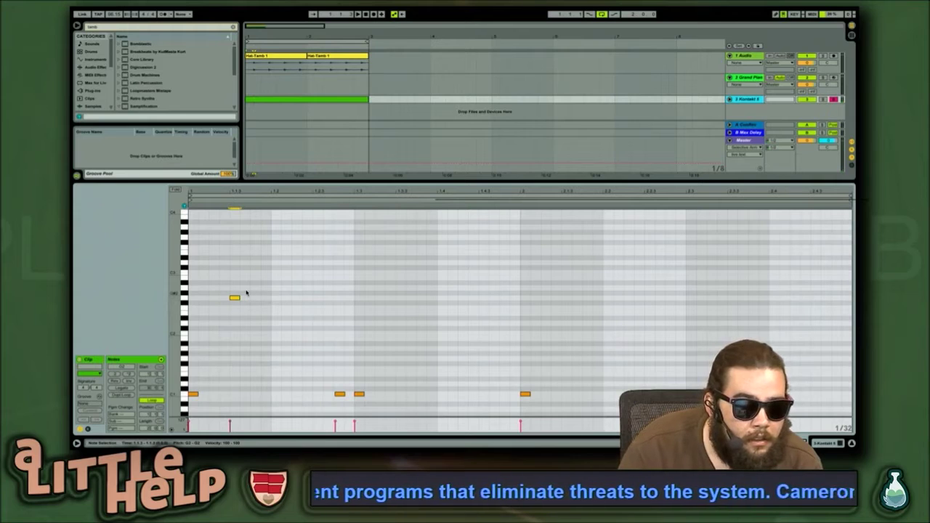
key(shift+Up)
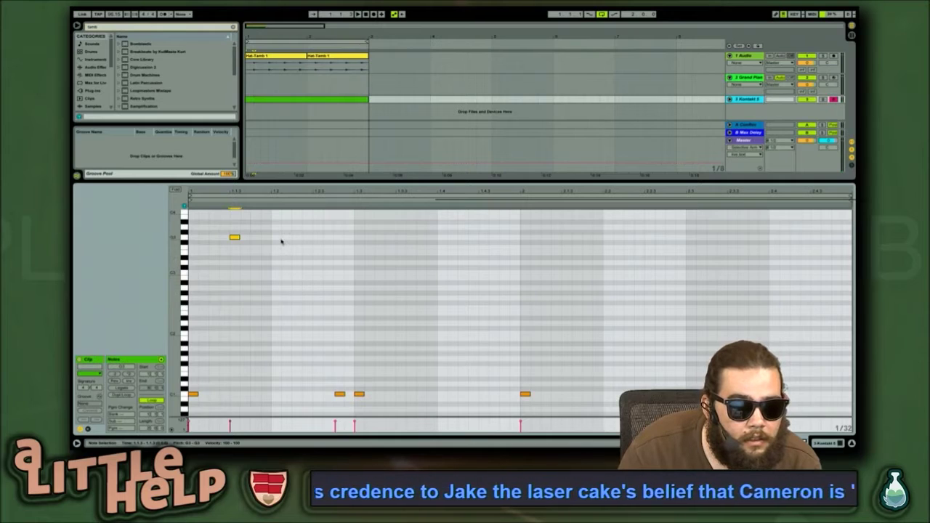
key(space)
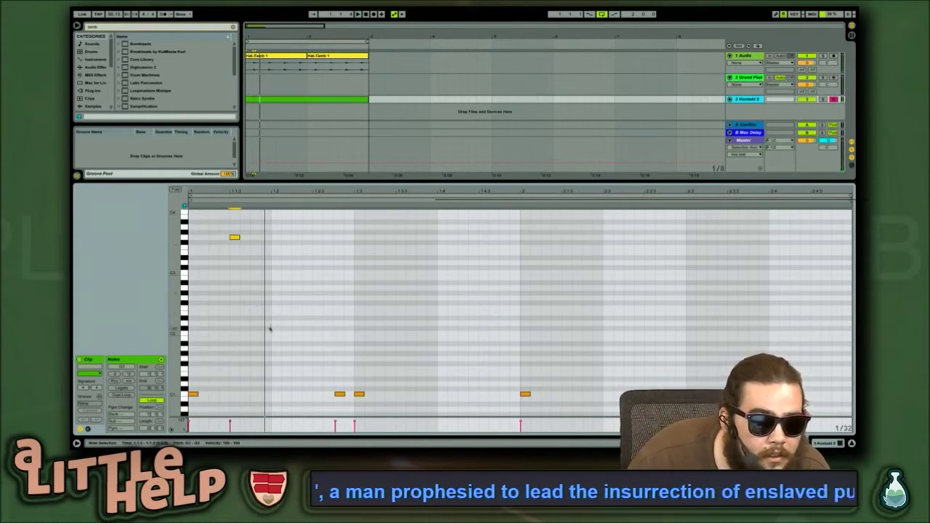
Add an E1 note at 1.1.4 and listen to the pattern
click(255, 379)
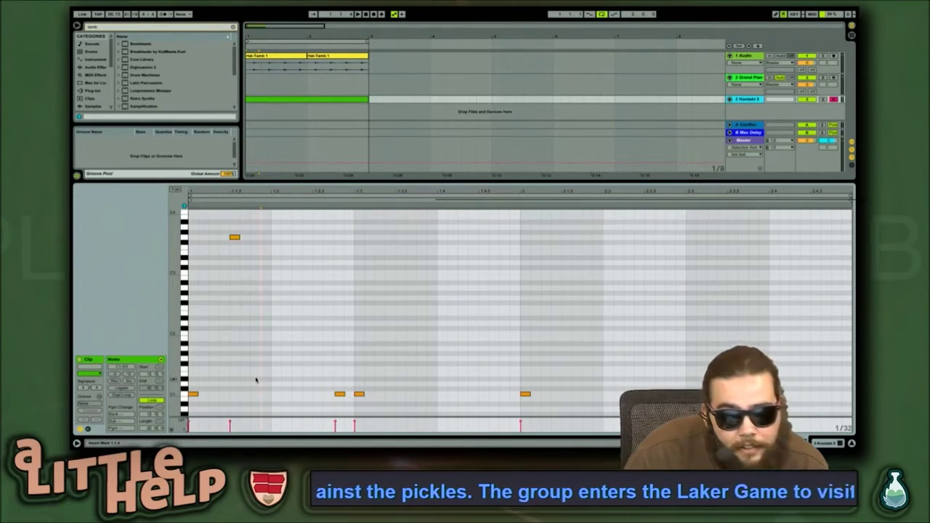
double_click(255, 379)
key(Up)
key(space)
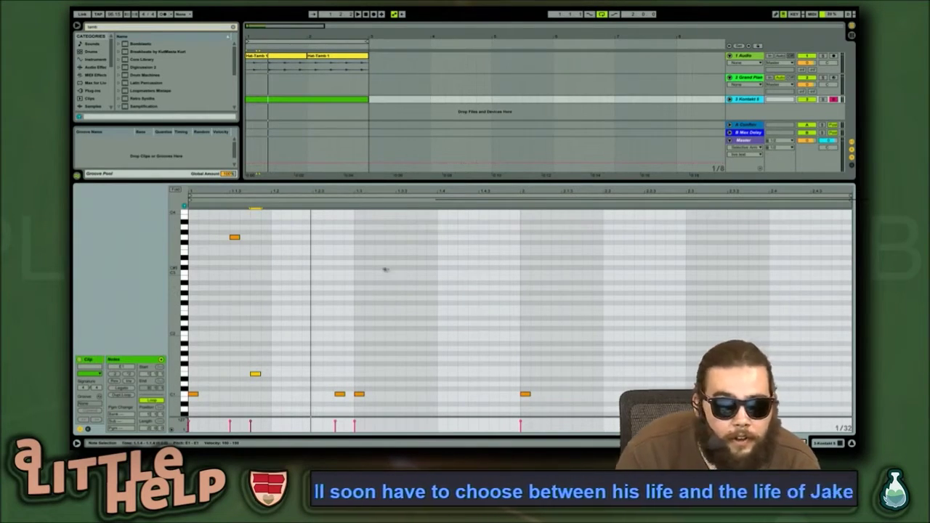
Add an F#1 note in bar 2 and place it at the start of the bar above the C1 note
double_click(606, 364)
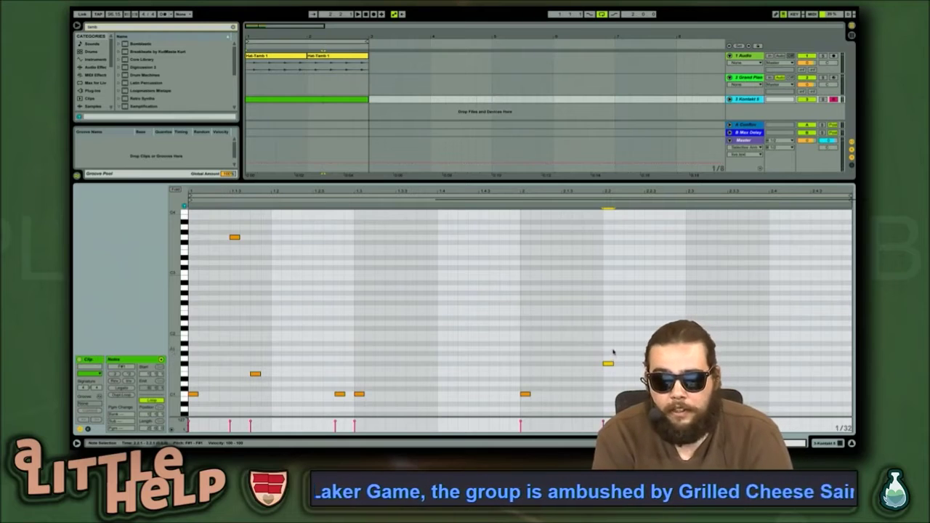
drag(610, 364, 525, 365)
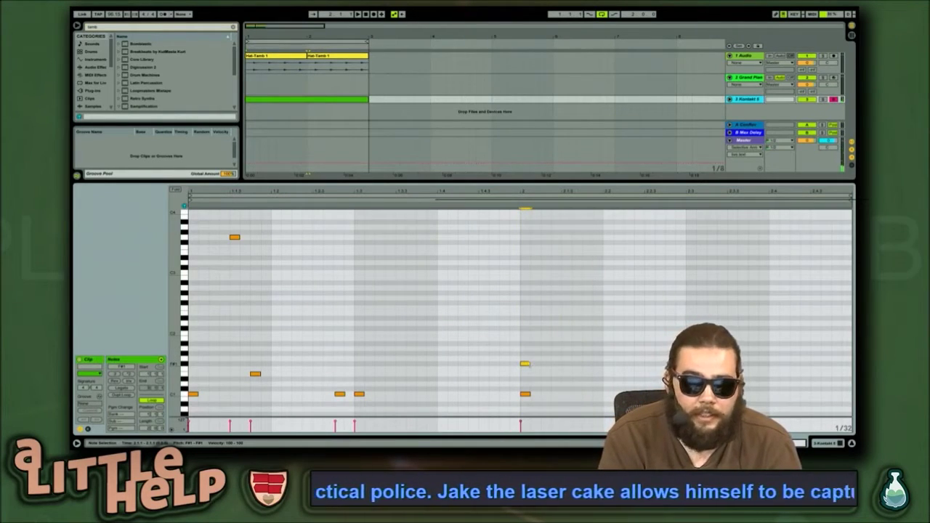
Try duplicating only the F#1 note repeatedly across bar 2, and undo the copies
drag(524, 358, 602, 375)
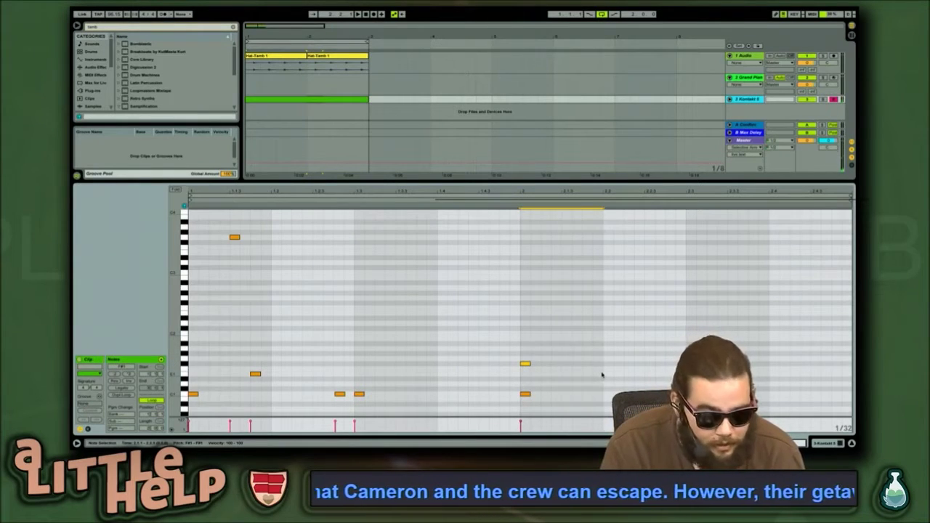
click(578, 256)
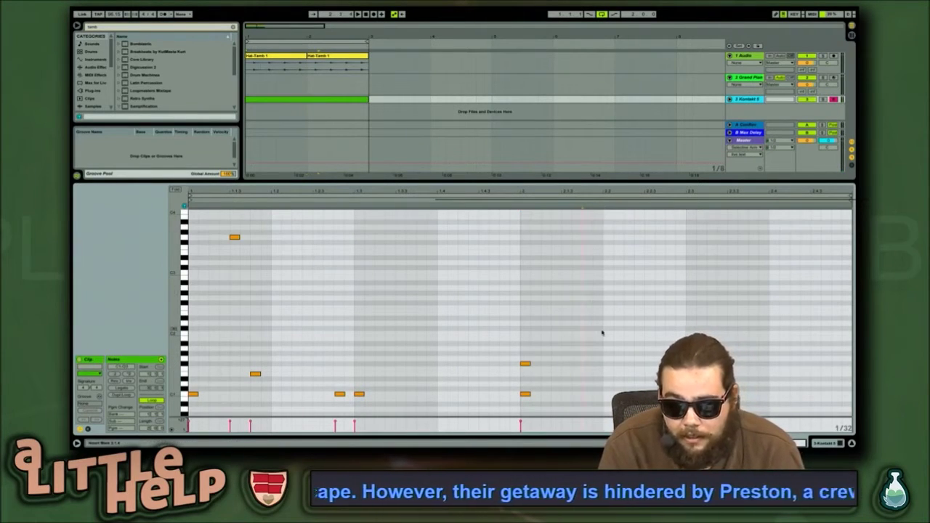
drag(601, 333, 523, 366)
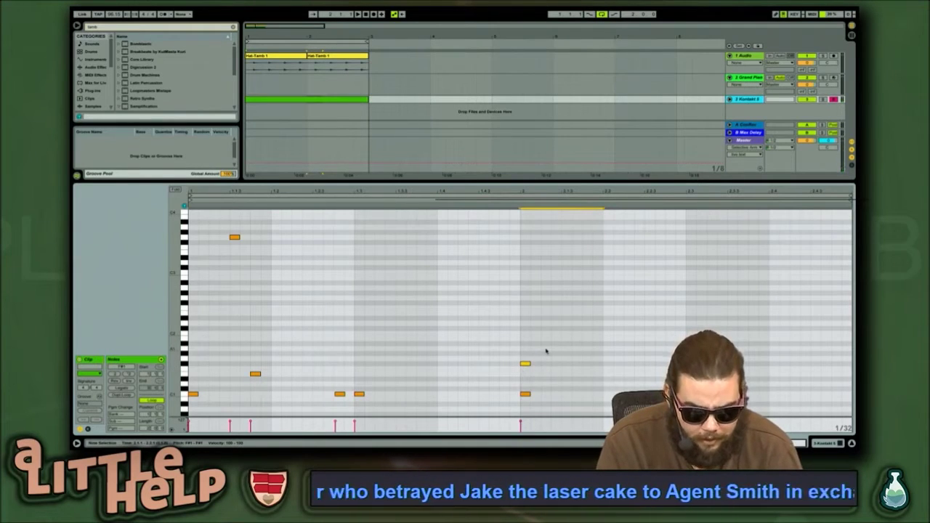
click(542, 352)
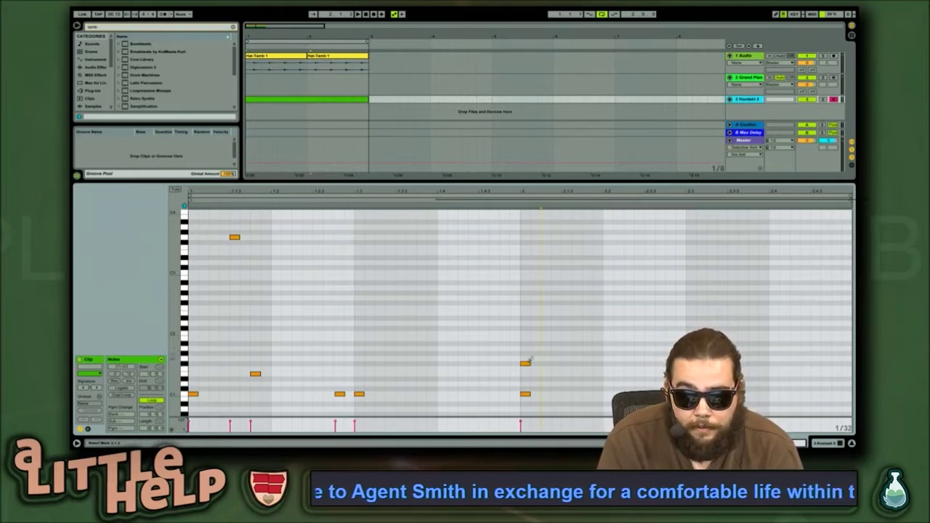
click(525, 364)
key(ctrl+d)
key(ctrl+d)
key(ctrl+d)
key(ctrl+d)
key(ctrl+z)
key(ctrl+z)
key(ctrl+z)
key(ctrl+z)
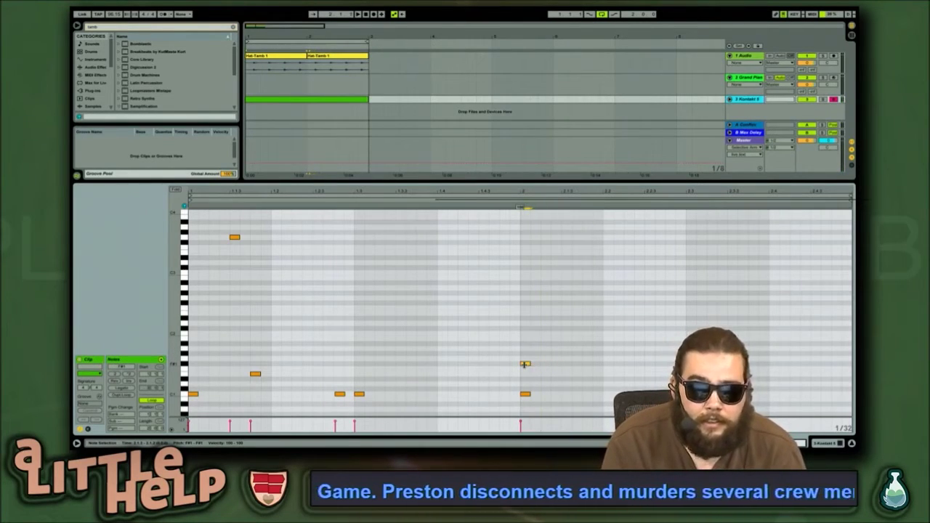
Select the full first beat of bar 2 on the F#1 row and duplicate it onto beats 2, 3 and 4
drag(600, 342, 521, 365)
key(ctrl+d)
key(ctrl+d)
key(ctrl+d)
click(634, 340)
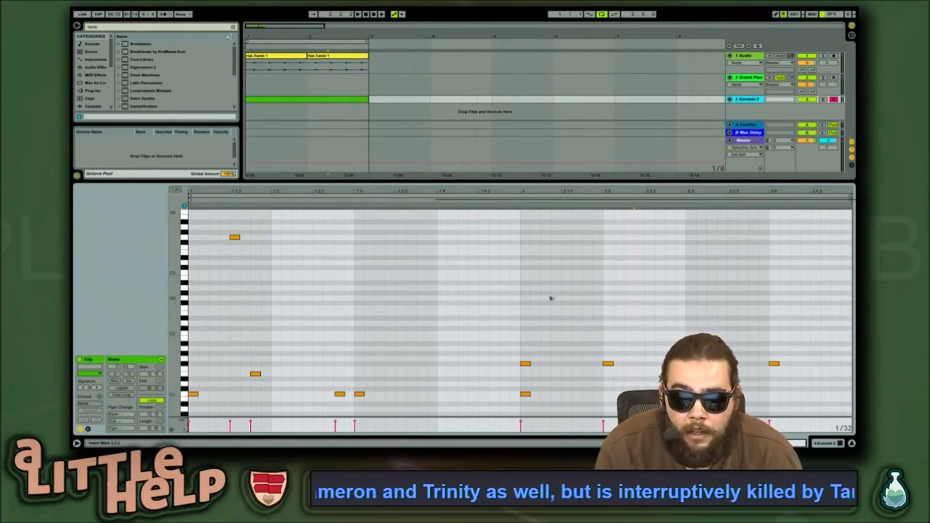
Shift all four F#1 notes in bar 2 half a beat later onto the off-beats and play the pattern back
drag(824, 346, 422, 375)
key(Right)
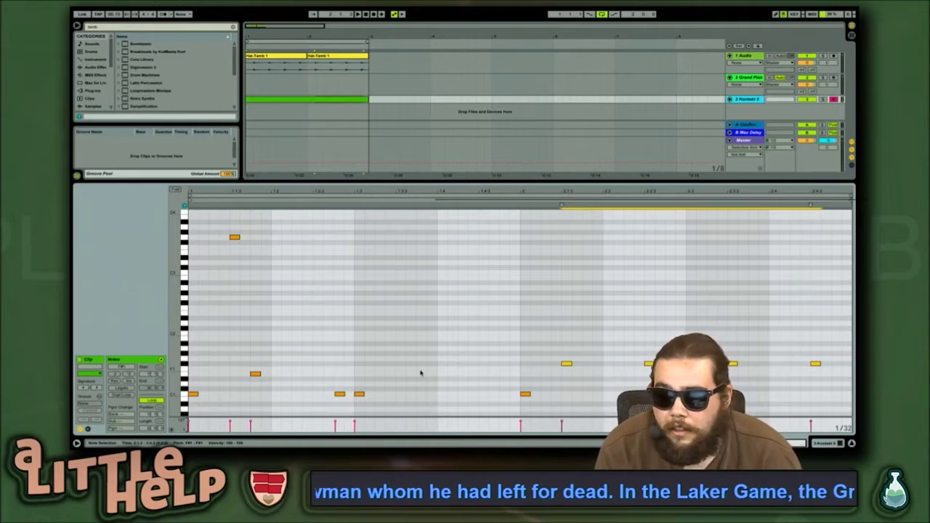
key(space)
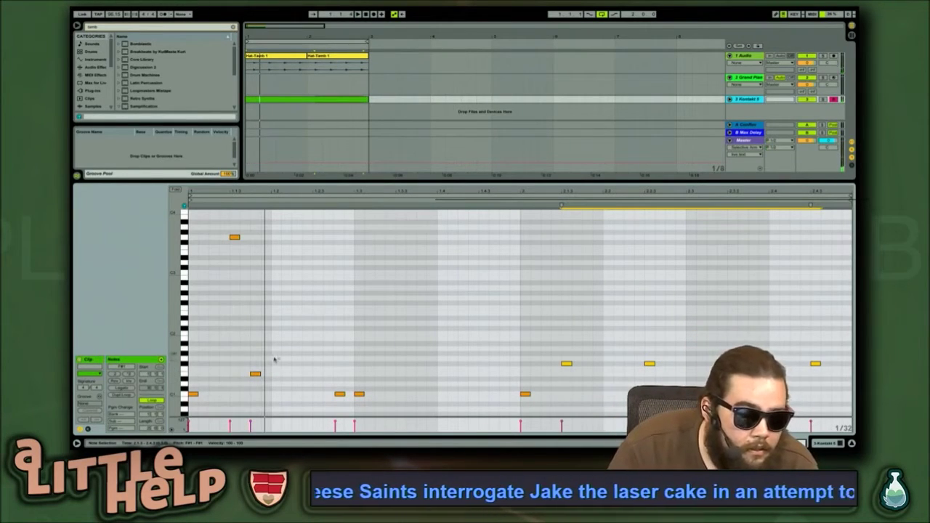
Lower the velocities of the E1 note at 1.1.4 and the G3 note at 1.1.3
drag(257, 374, 257, 396)
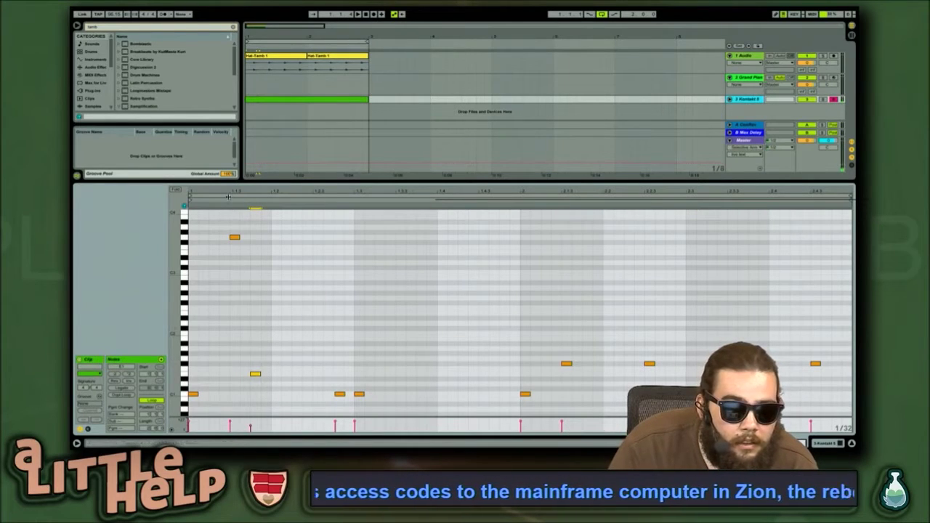
click(234, 237)
click(237, 208)
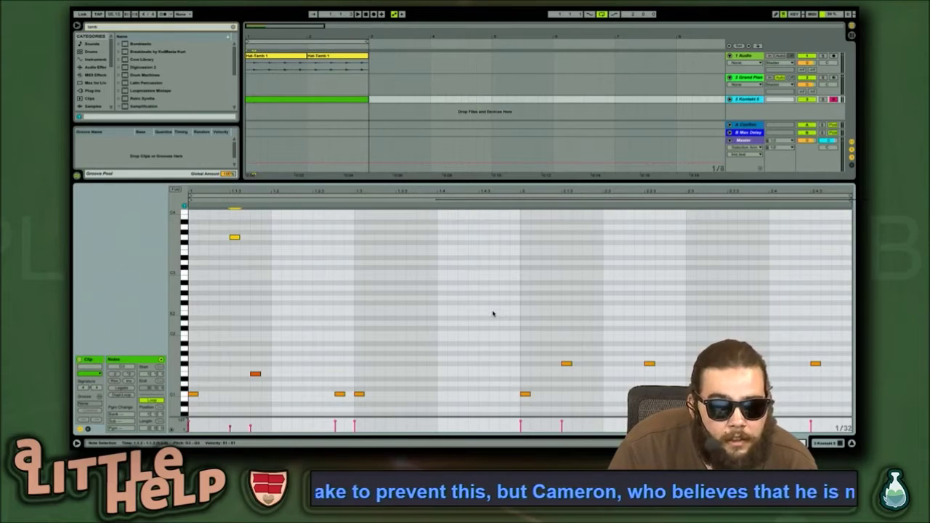
Add a B1 note at 1.4.1 and an A1 note slightly ahead of it, off the grid, and listen to the pattern
double_click(444, 340)
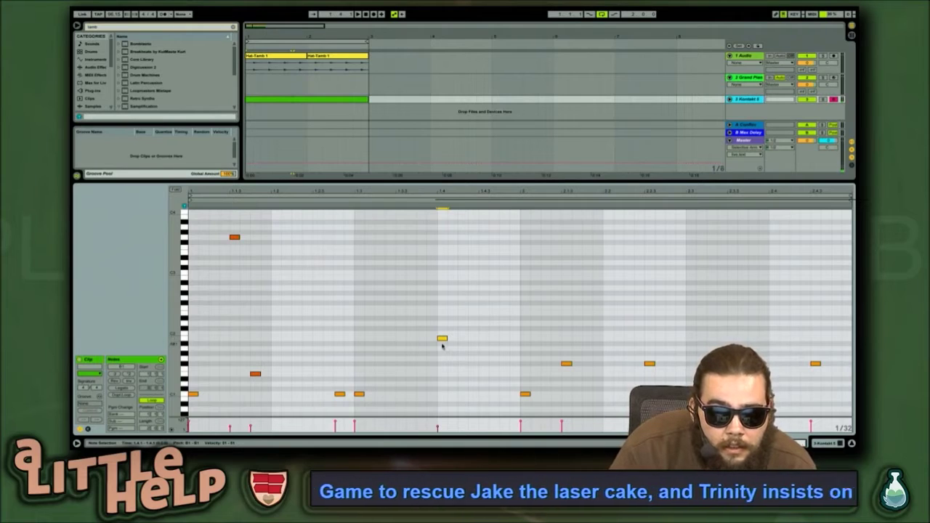
double_click(431, 348)
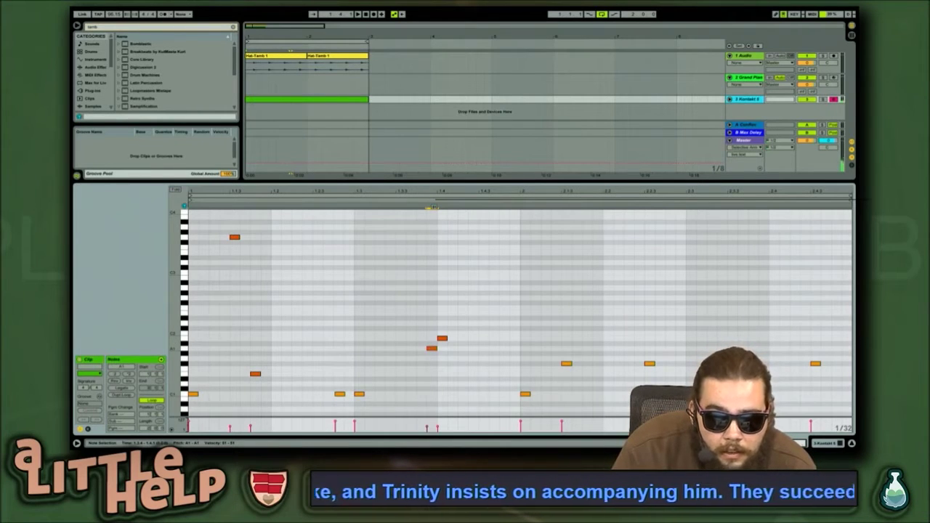
drag(432, 350, 442, 354)
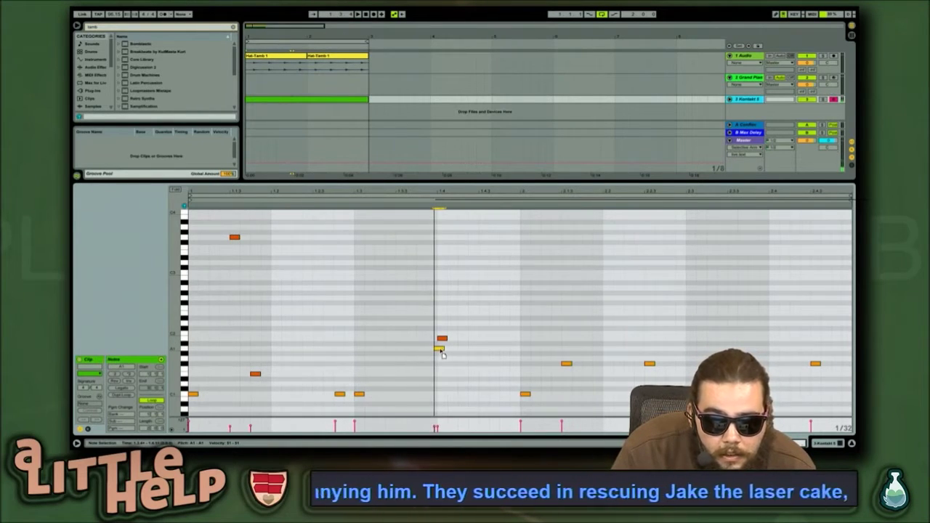
drag(451, 328, 420, 367)
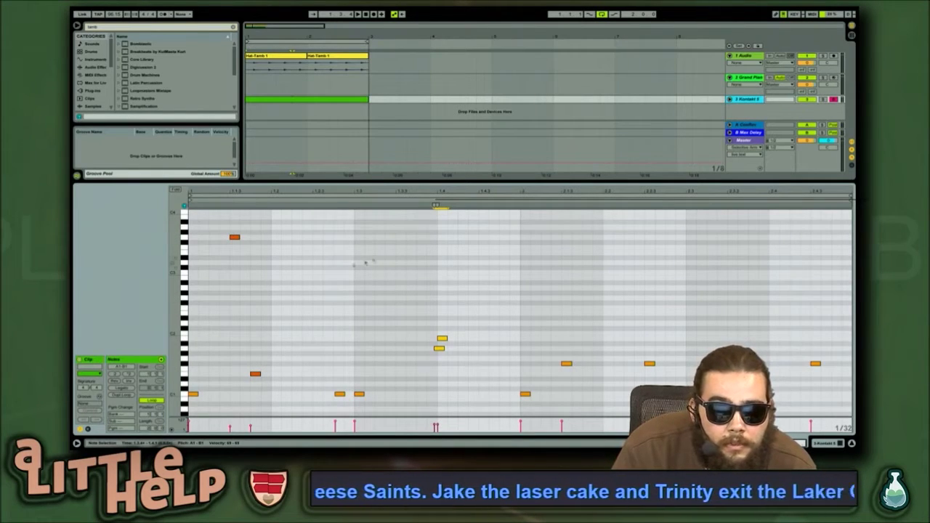
key(space)
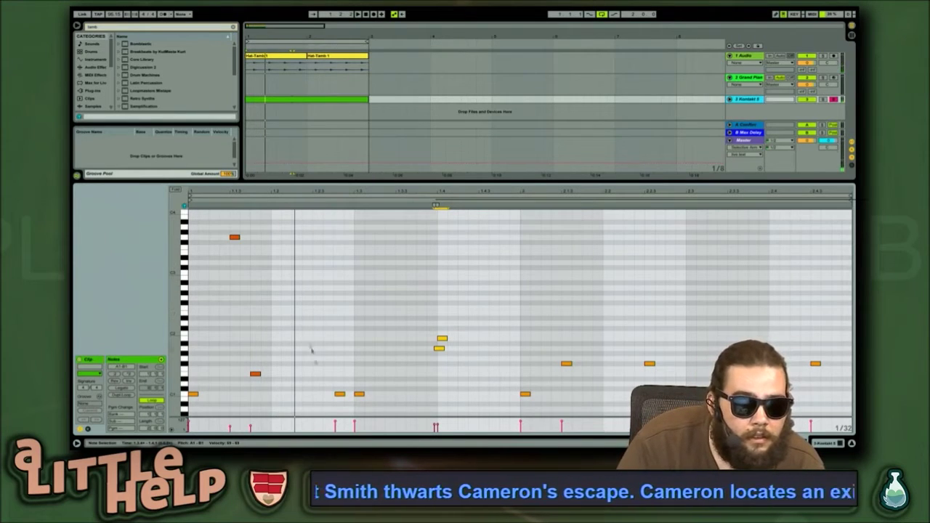
Try adding a C1 note at 1.2.1 and listen to the pattern
double_click(306, 395)
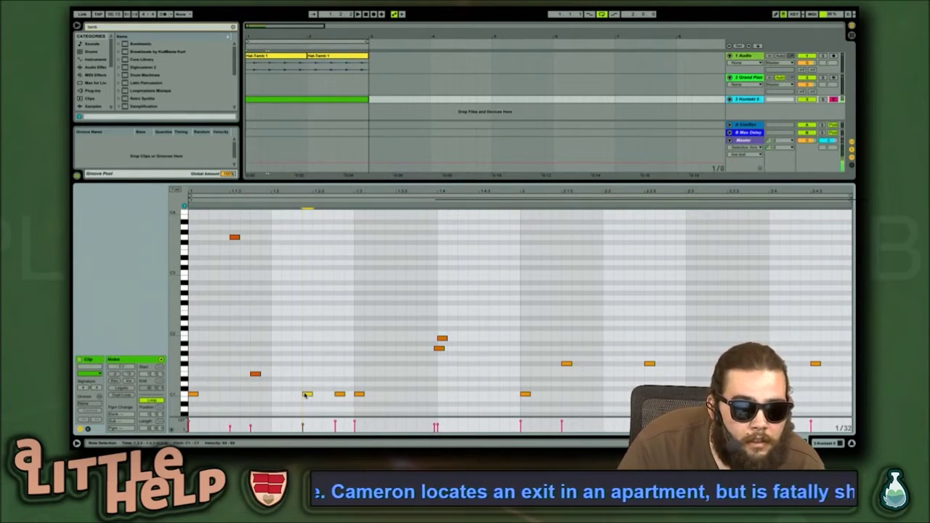
key(Left)
key(Left)
key(Left)
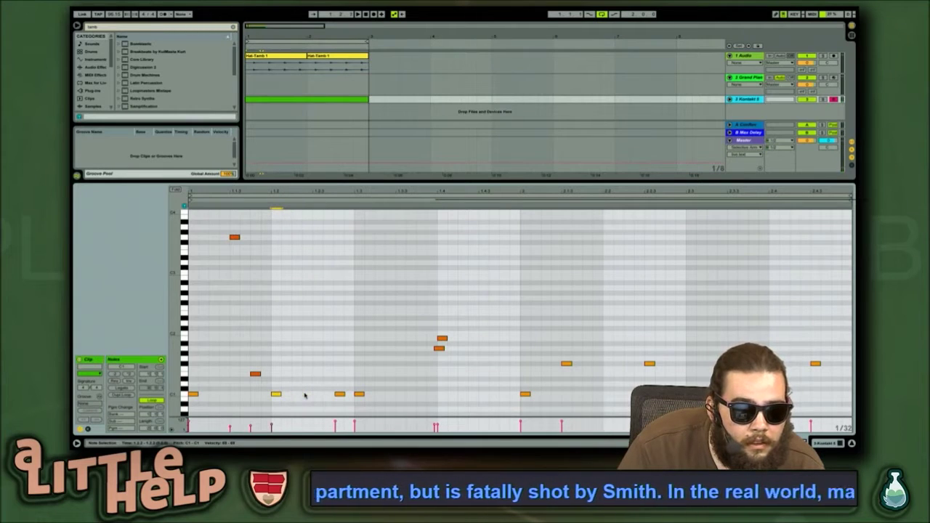
key(space)
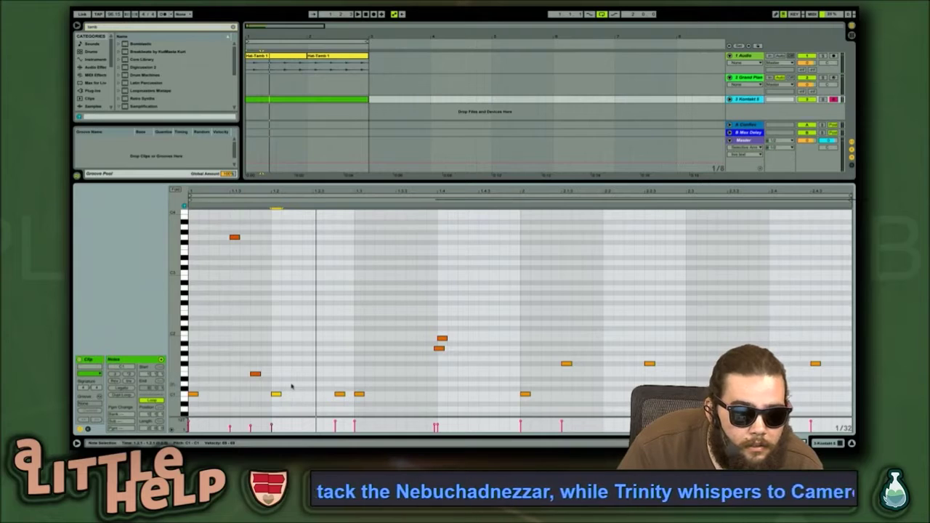
Add an E1 note at 1.2.3 and listen to the pattern
double_click(304, 374)
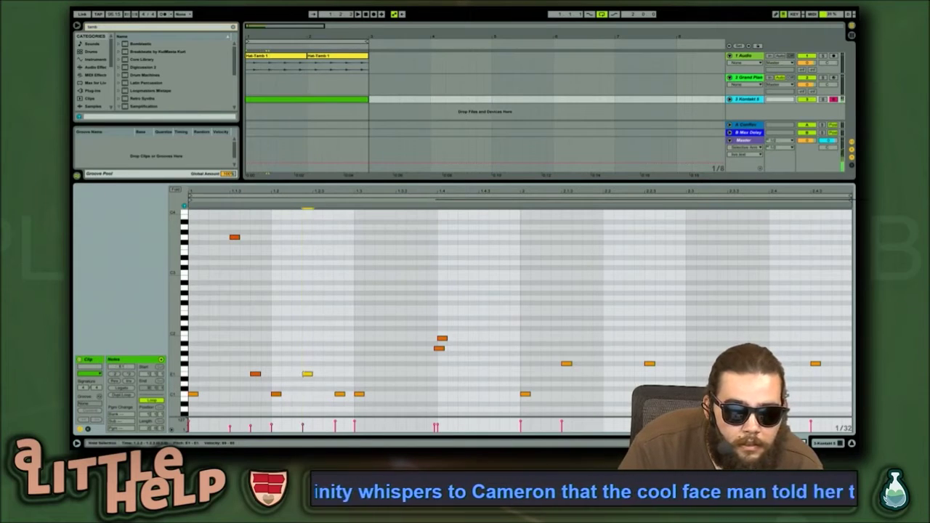
drag(308, 374, 319, 374)
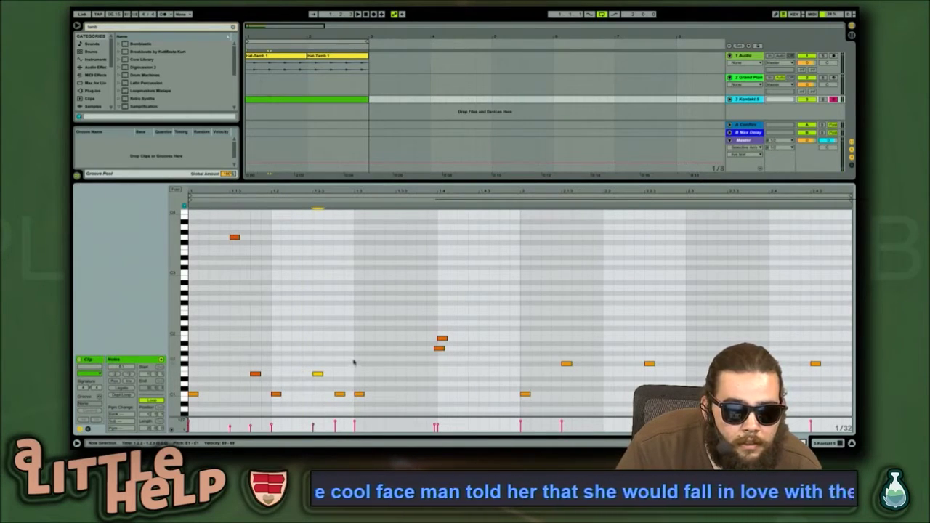
key(space)
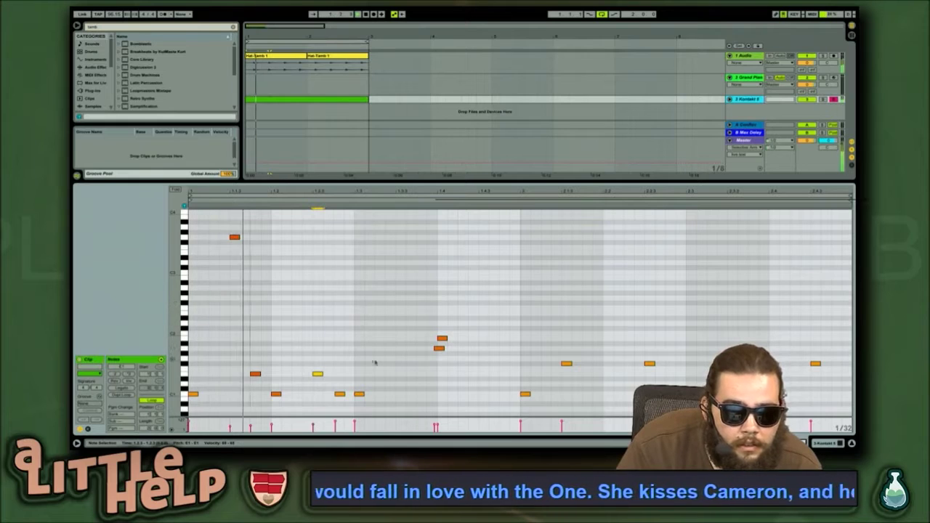
key(space)
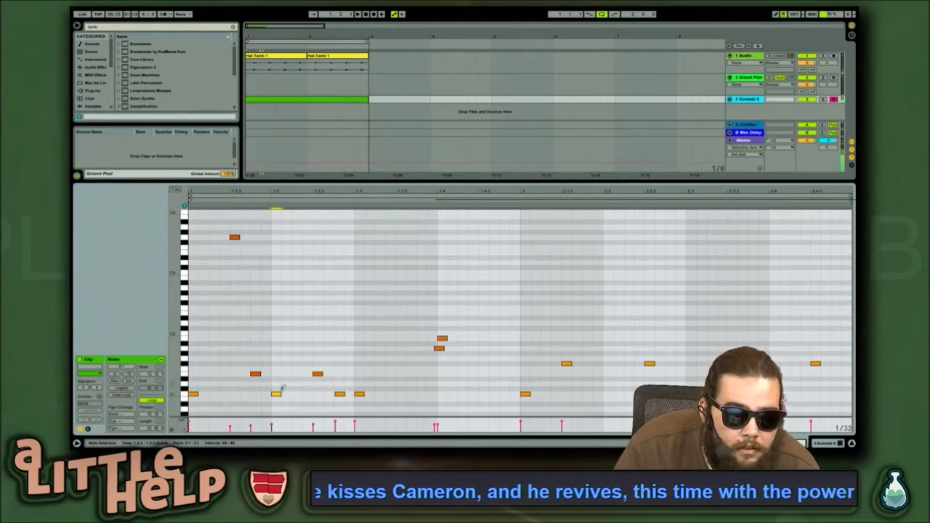
Move the E1 note in beat 2 earlier to 1.2.2 and delete the C1 note at 1.2.1
drag(317, 375, 261, 410)
key(Left)
key(Left)
key(Right)
key(Delete)
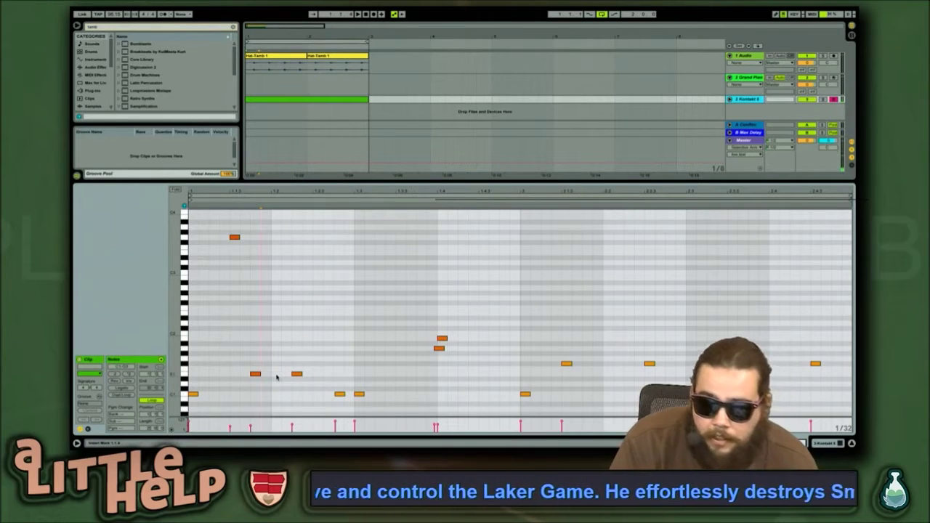
Widen the grid to 1/16, listen to the pattern, and add an E1 note at 1.3.1
key(ctrl+2)
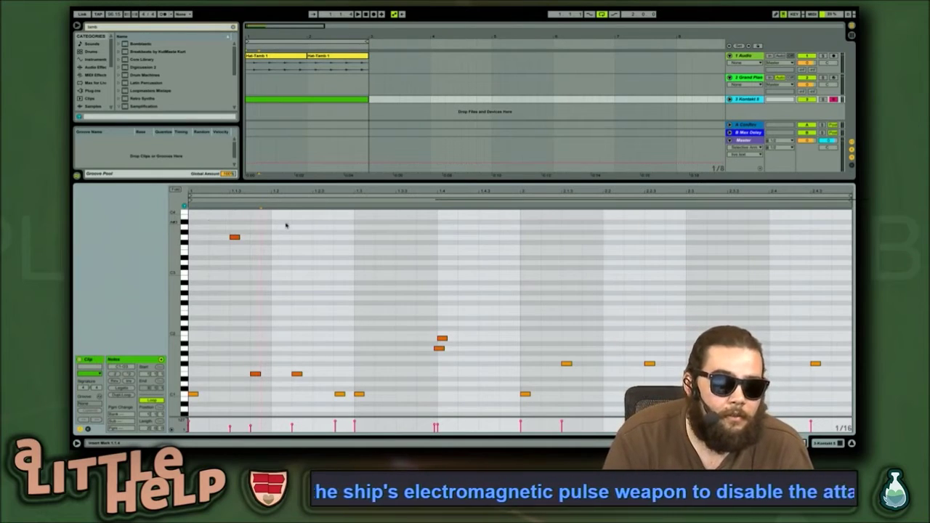
key(Right)
key(Right)
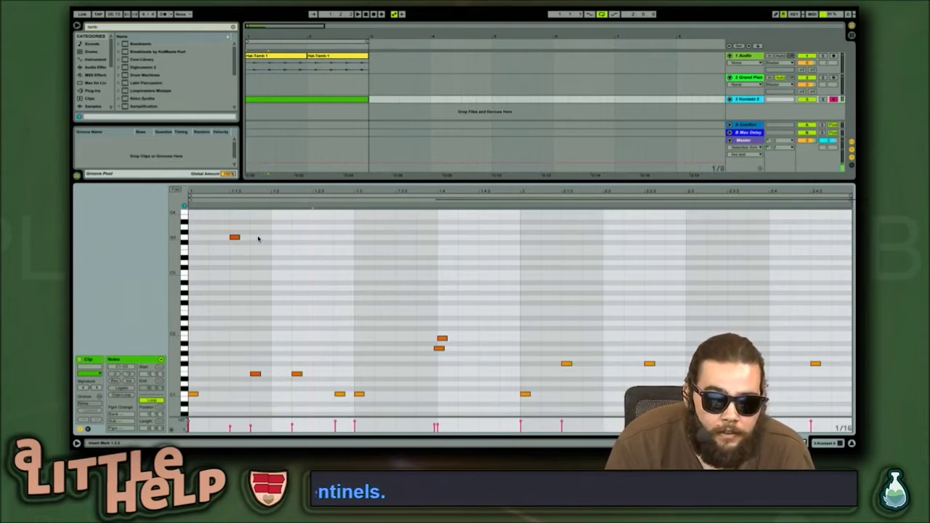
key(Right)
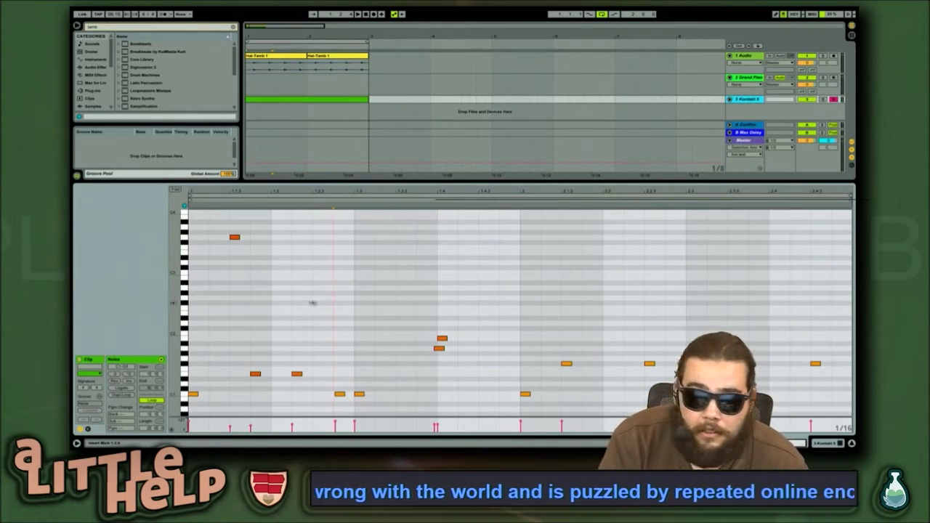
key(space)
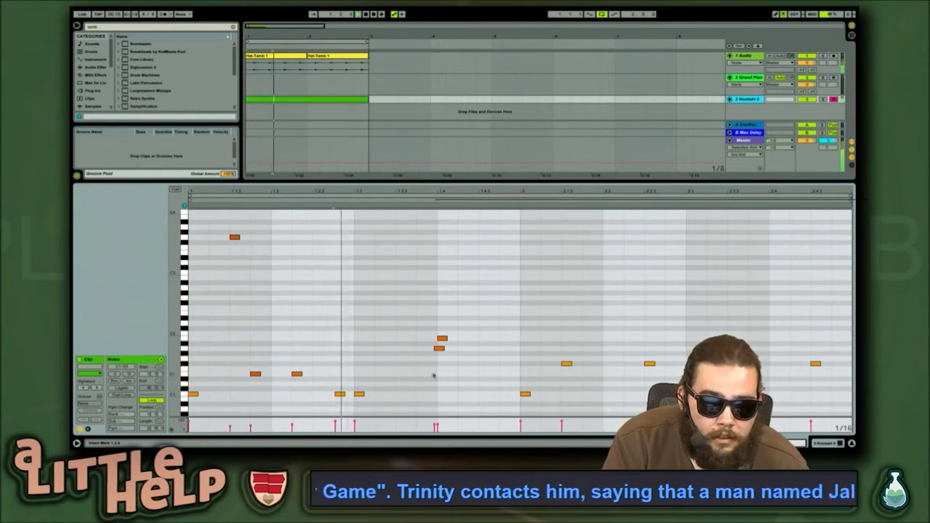
key(space)
double_click(363, 374)
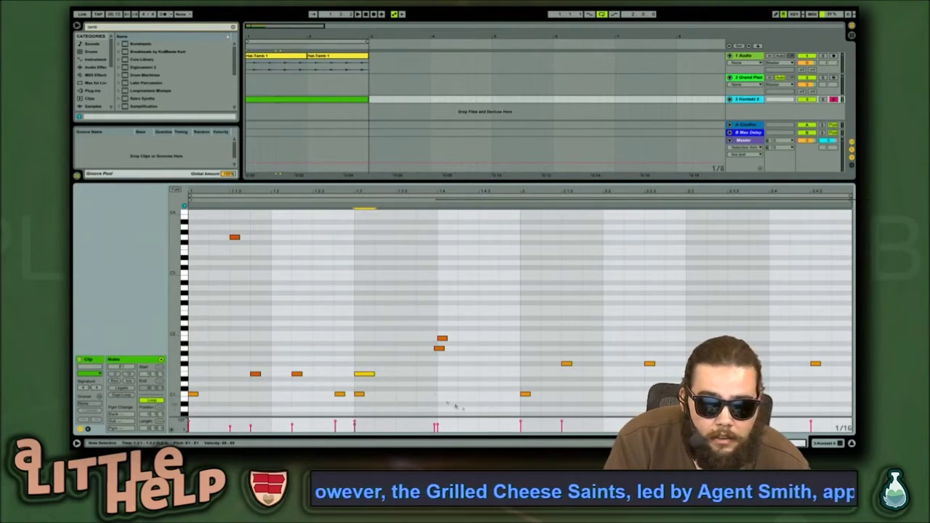
Add two consecutive sixteenth E1 notes at 1.4.3 and 1.4.4 and listen to the pattern
click(271, 397)
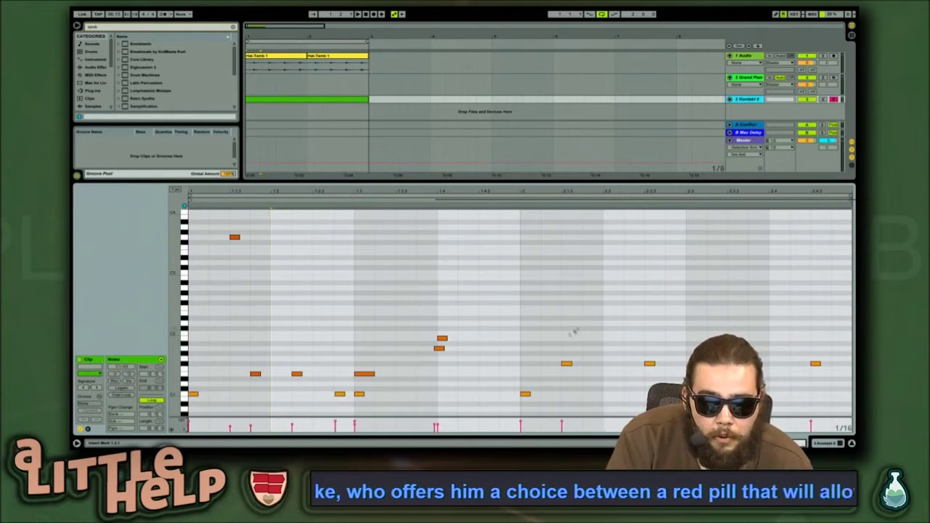
double_click(491, 374)
double_click(510, 374)
key(space)
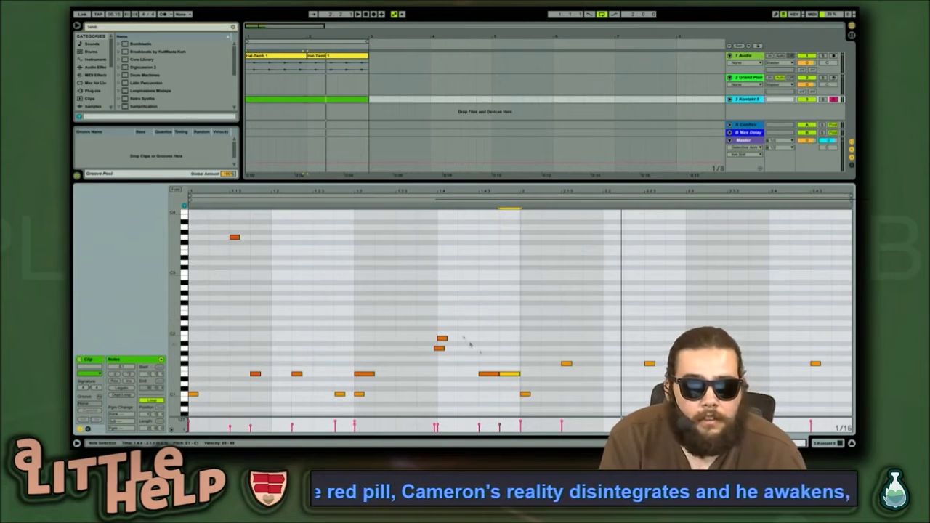
Select all bar 1 notes above the C1 row and duplicate them into bar 2
drag(509, 212, 160, 381)
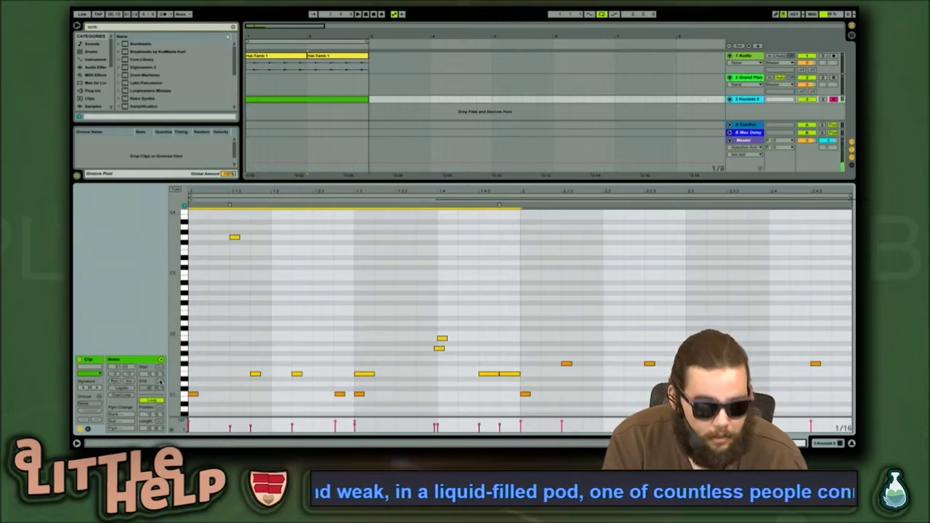
key(ctrl+d)
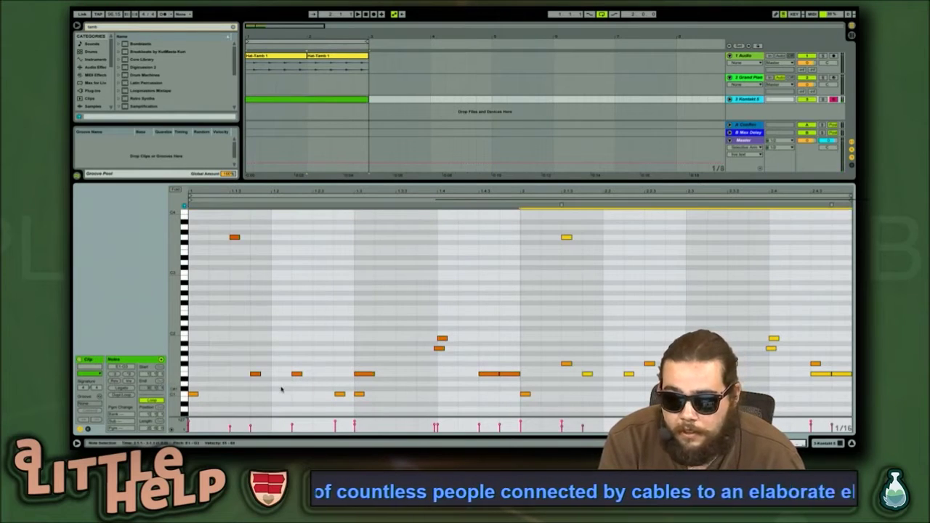
click(576, 333)
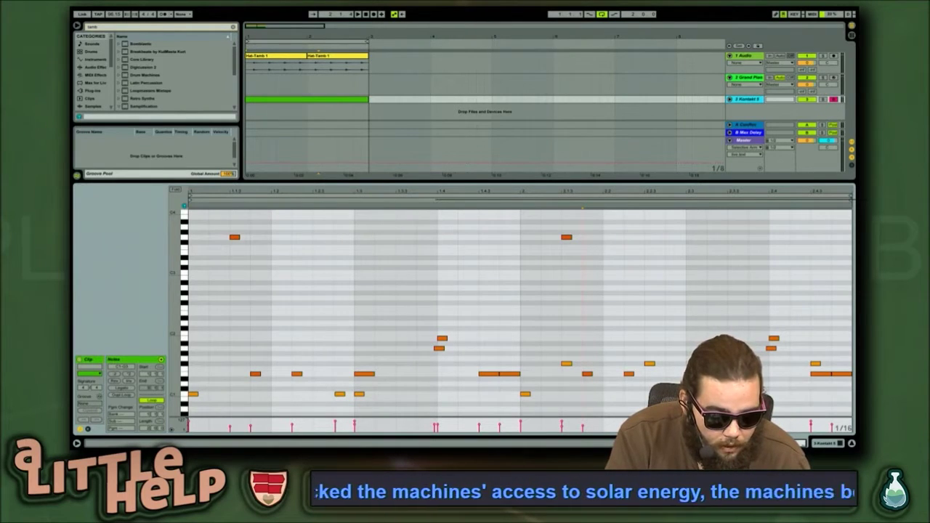
Nudge the C1 note at 1.3.1 slightly ahead of the beat, off the grid, and play it back
click(360, 394)
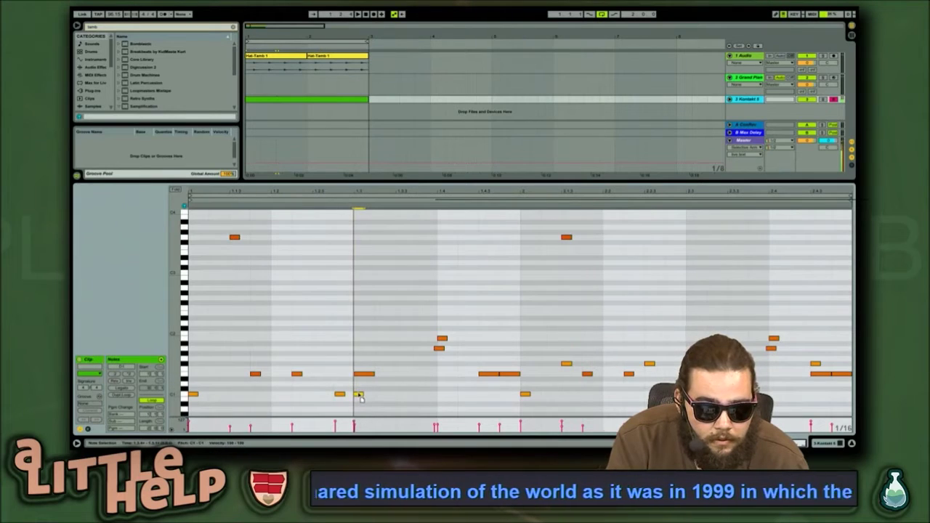
mouse_move(358, 394)
mouse_down()
mouse_move(358, 384)
mouse_move(358, 394)
mouse_up()
key(space)
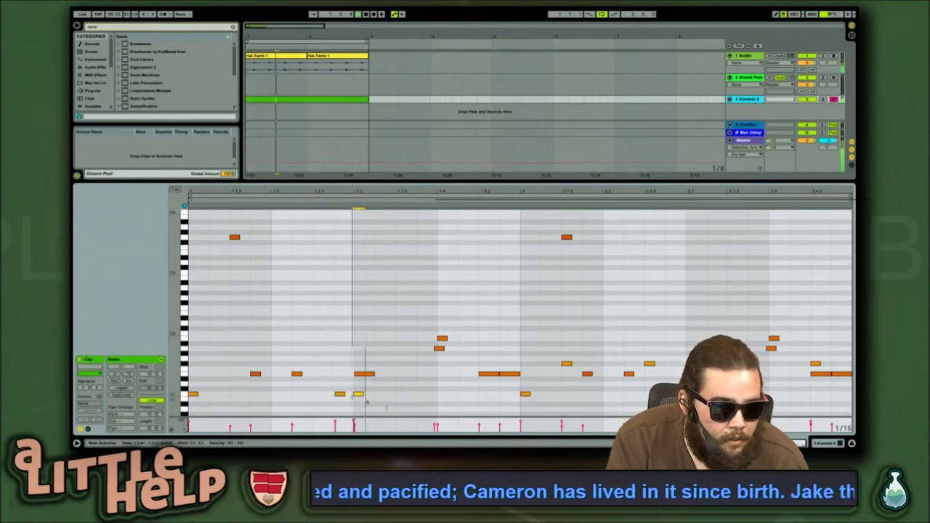
key(space)
Lower the velocities of the E1 note at 1.3.1 and the C1 note at 1.2.4, listening to the result in between
click(364, 373)
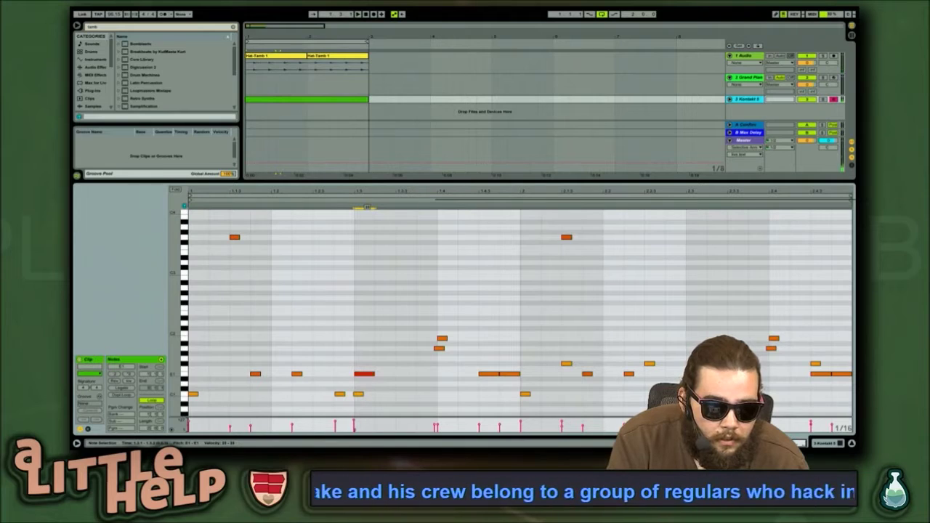
key(space)
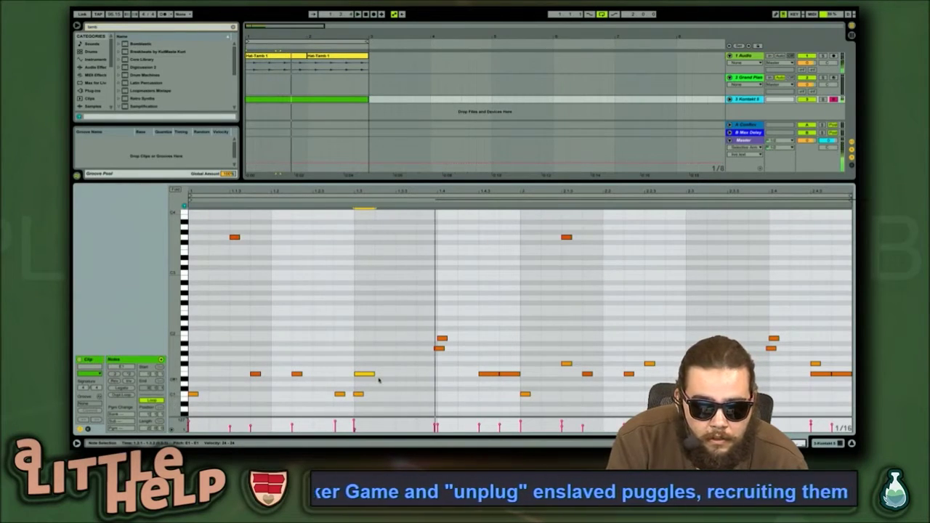
key(space)
drag(335, 423, 335, 427)
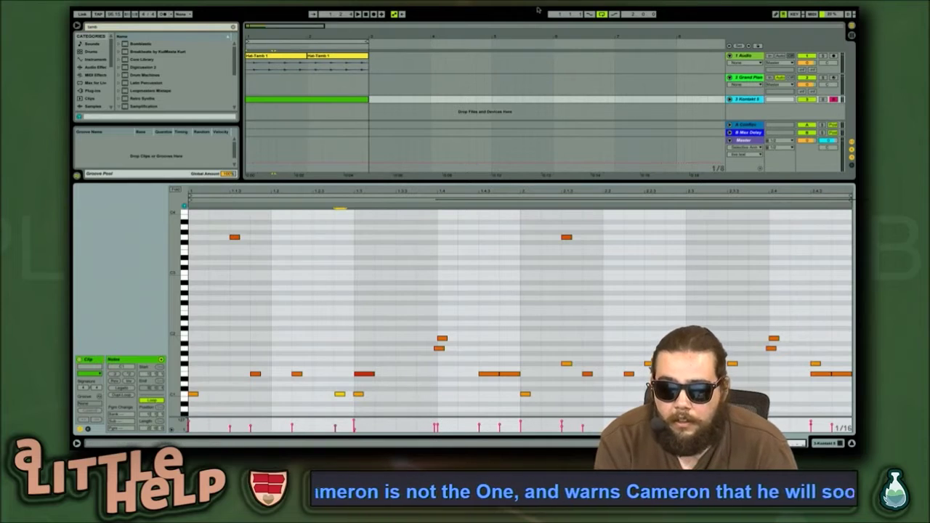
click(457, 272)
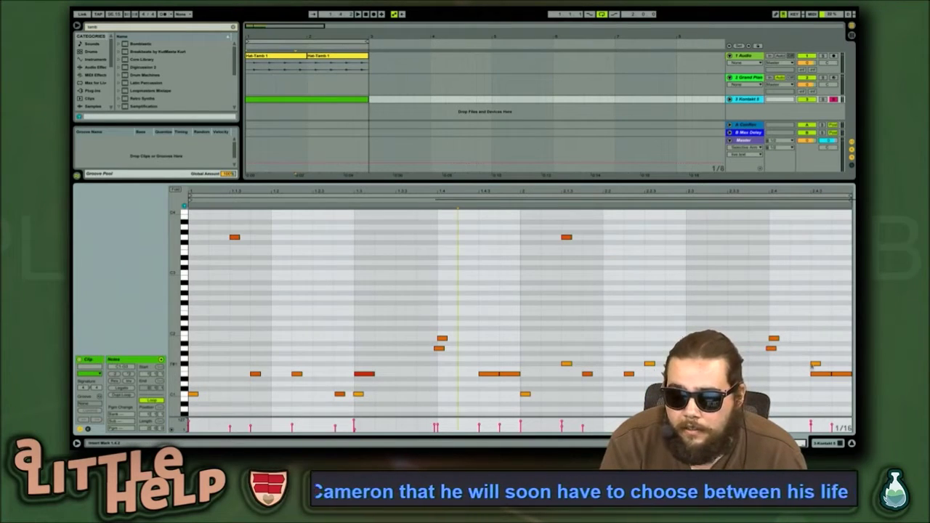
Select all F#1 notes in bar 2 and transpose them up two semitones to G#1
drag(823, 356, 510, 365)
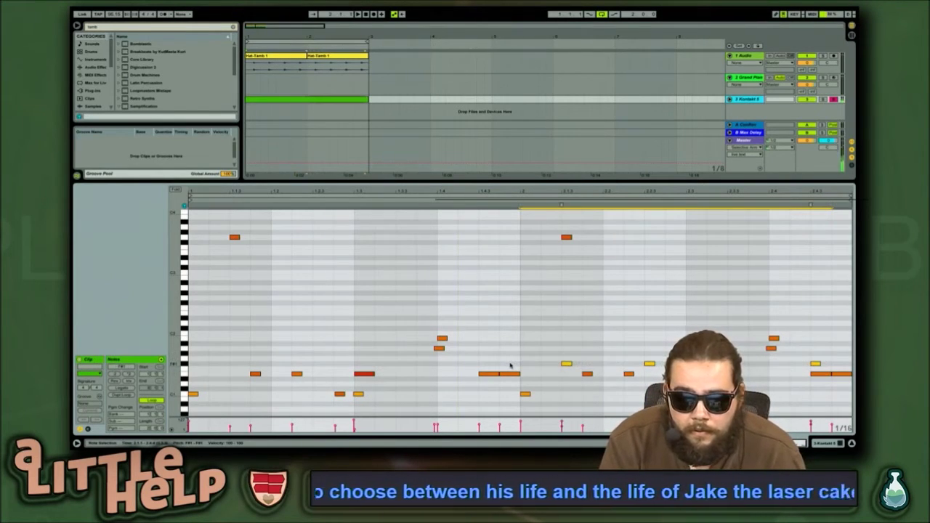
key(Up)
key(Up)
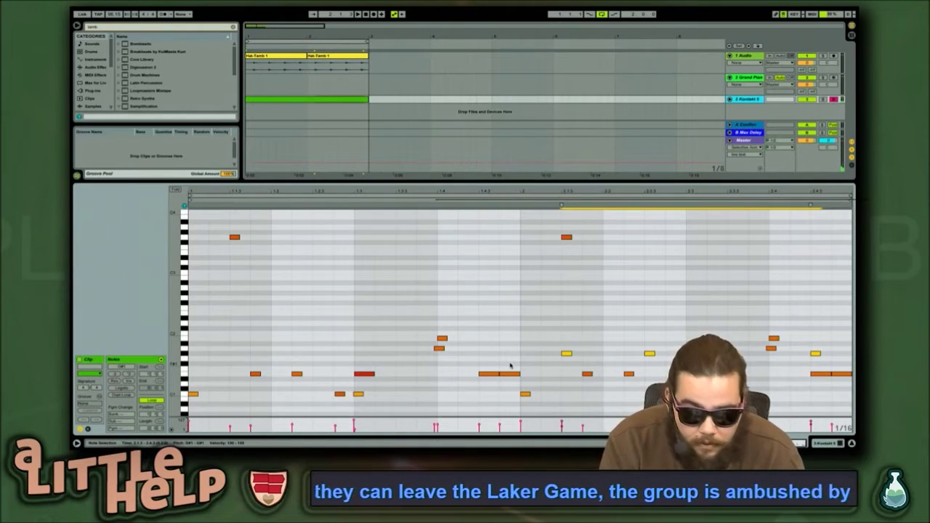
Copy bar 2's G#1 notes half a beat earlier to make straight eighth notes, and lower the row's velocities
drag(574, 356, 533, 356)
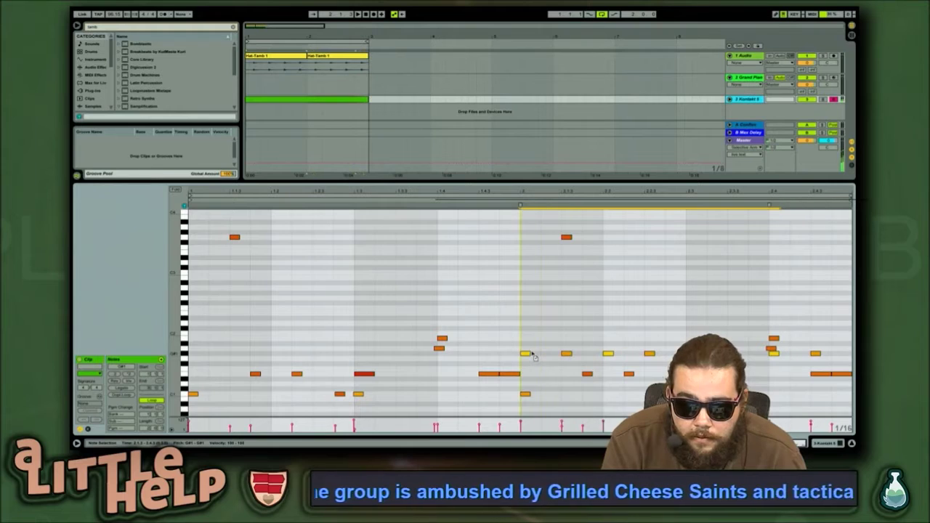
drag(511, 350, 827, 363)
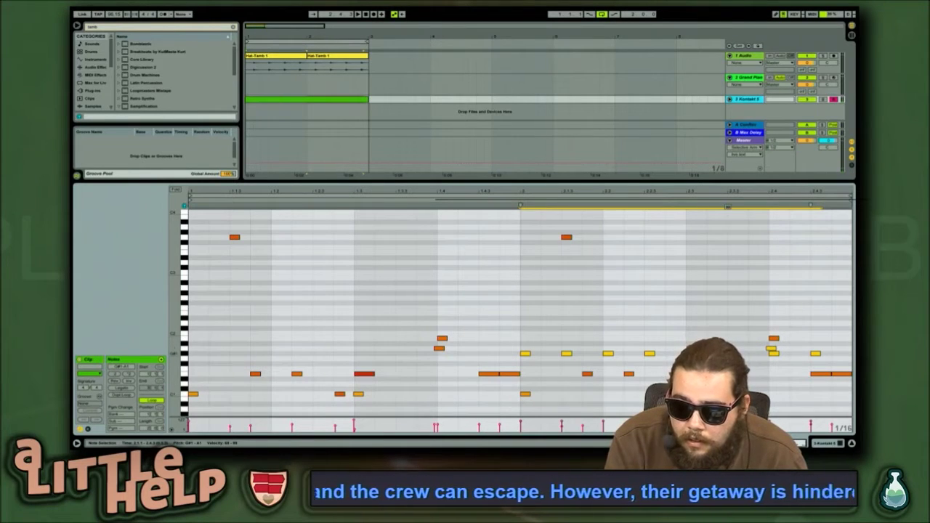
drag(729, 421, 728, 423)
Add an A1 note at 2.4.3, near the end of bar 2
click(774, 338)
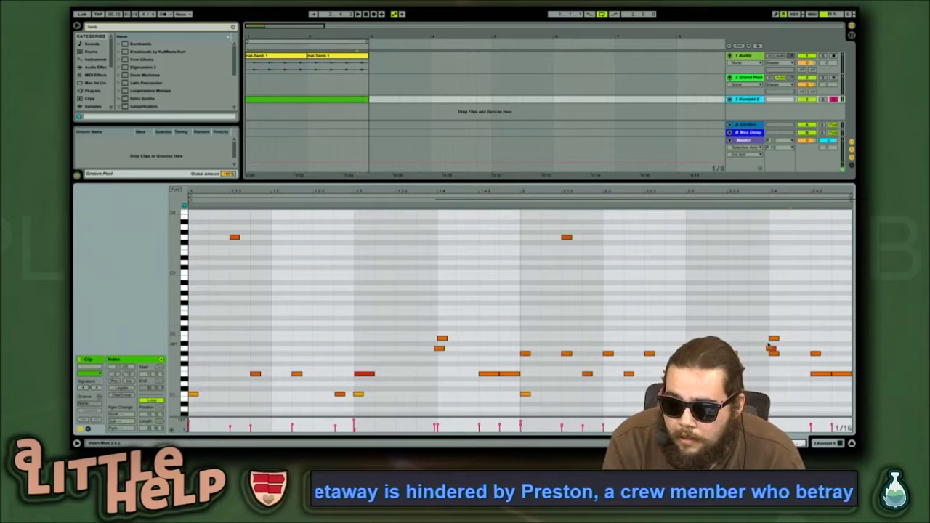
click(811, 320)
double_click(812, 349)
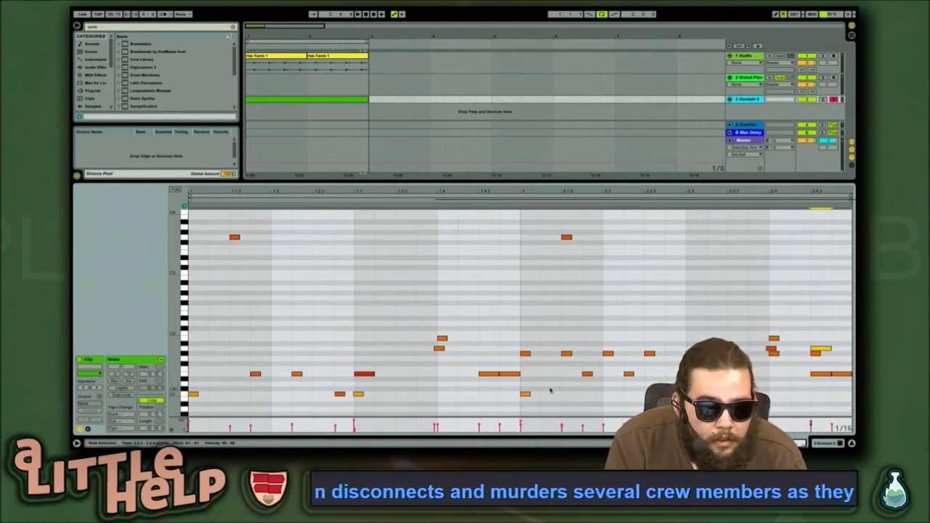
Redraw the velocities of bar 2's G#1 notes as a rise from soft to loud across the bar, and play the result
drag(506, 354, 826, 357)
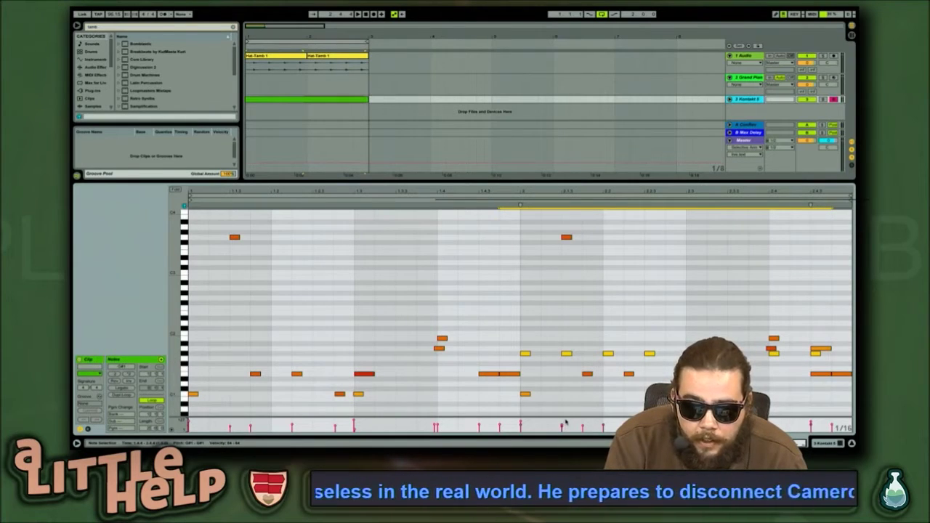
drag(567, 420, 574, 310)
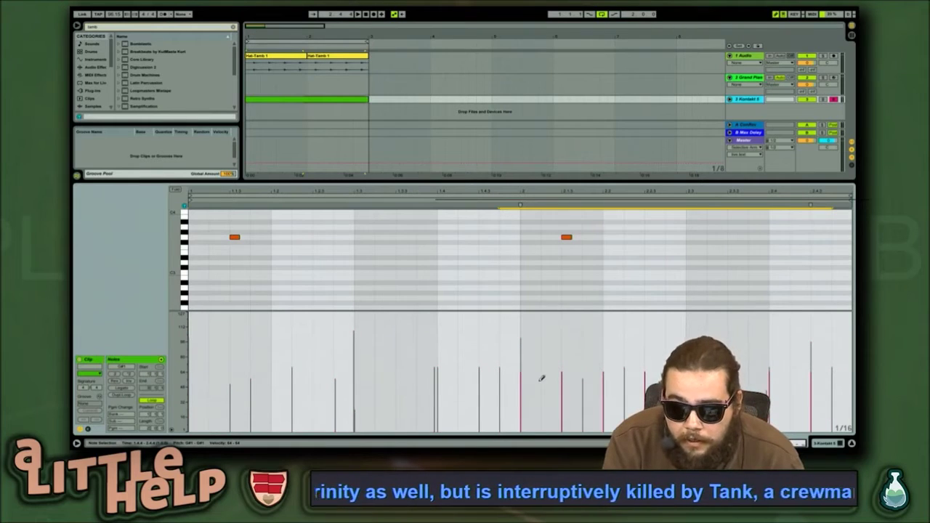
drag(517, 420, 639, 377)
drag(765, 355, 816, 340)
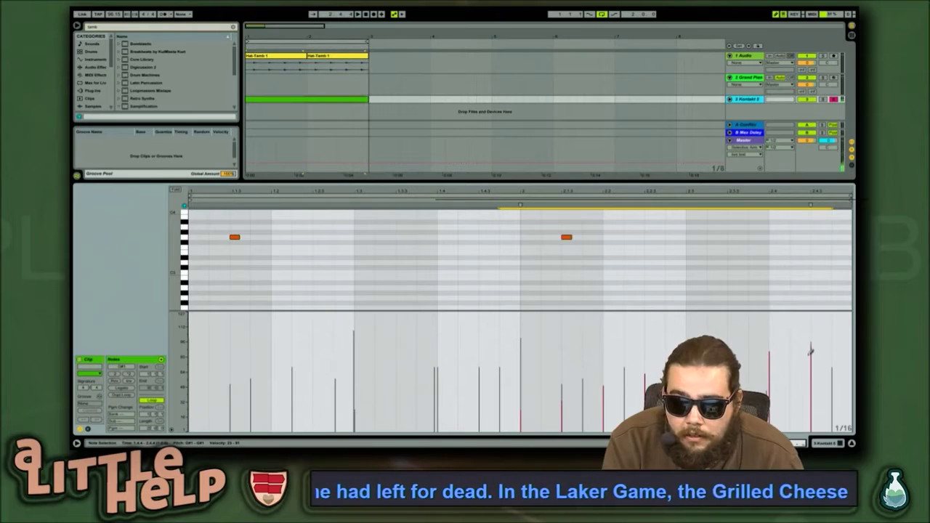
drag(623, 311, 609, 393)
click(603, 316)
key(space)
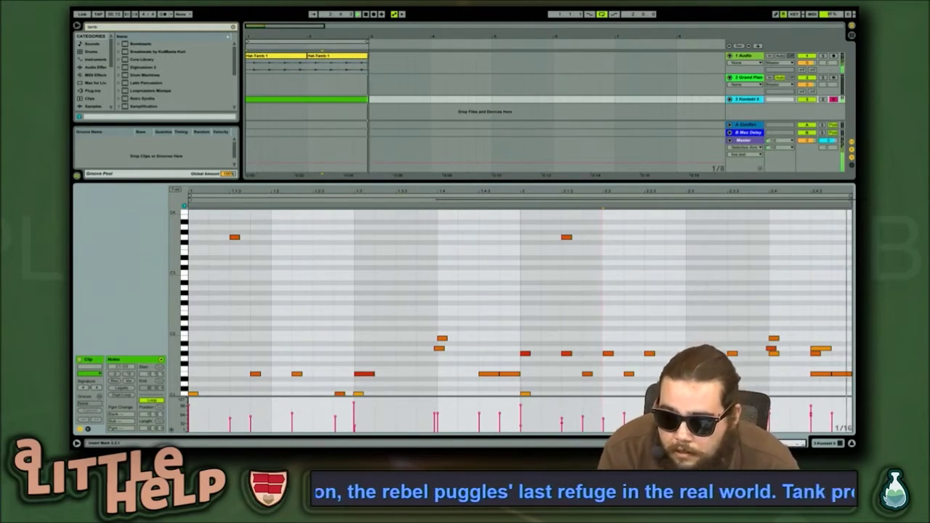
Delete the A1 note beside beat 2.4, auditioning the neighbouring B1 and A1 notes
click(774, 338)
click(823, 351)
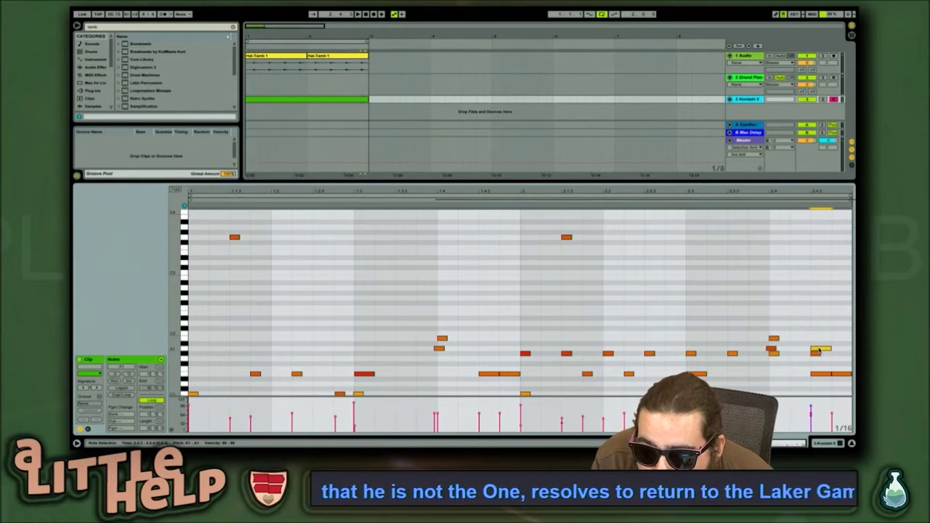
click(771, 348)
drag(771, 348, 795, 349)
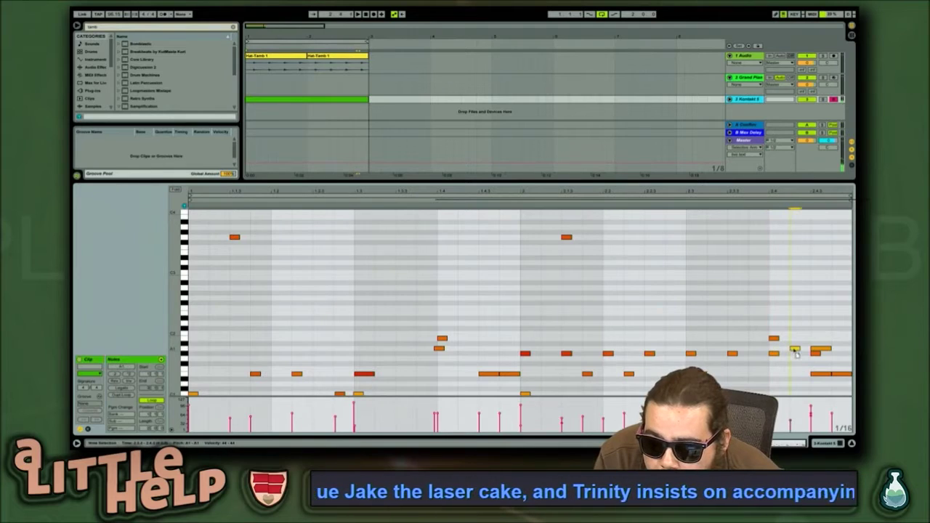
key(Delete)
Move the B1 note from beat 2.4 to slightly ahead of 2.4.3, and raise the velocity of the A1 note at 2.4.3
click(776, 339)
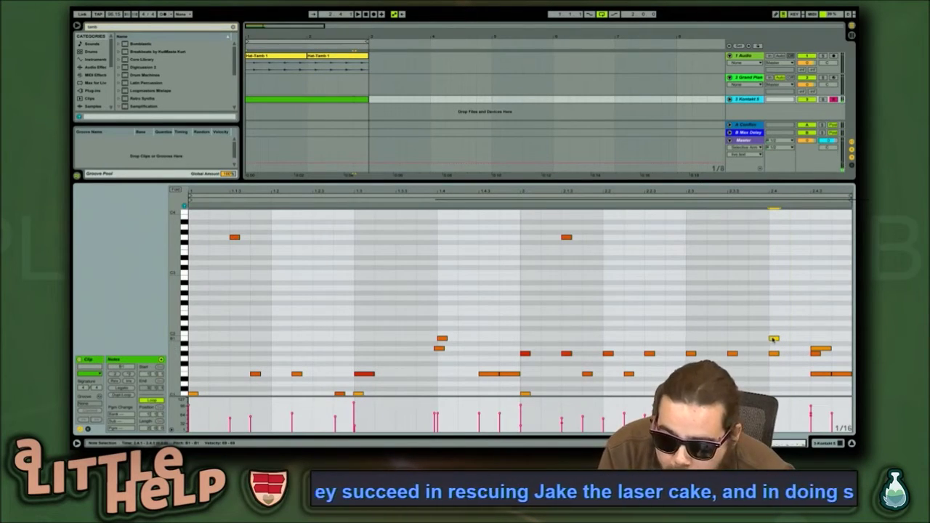
drag(772, 339, 811, 345)
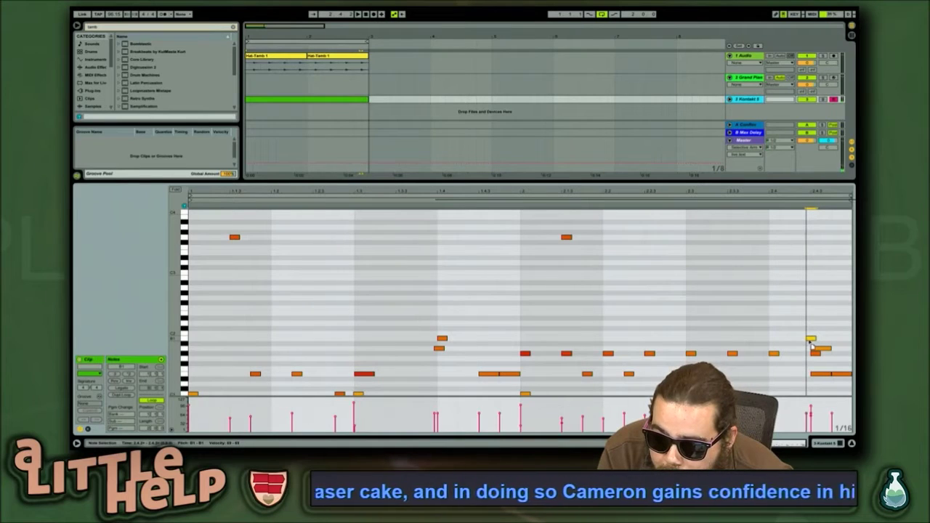
click(820, 349)
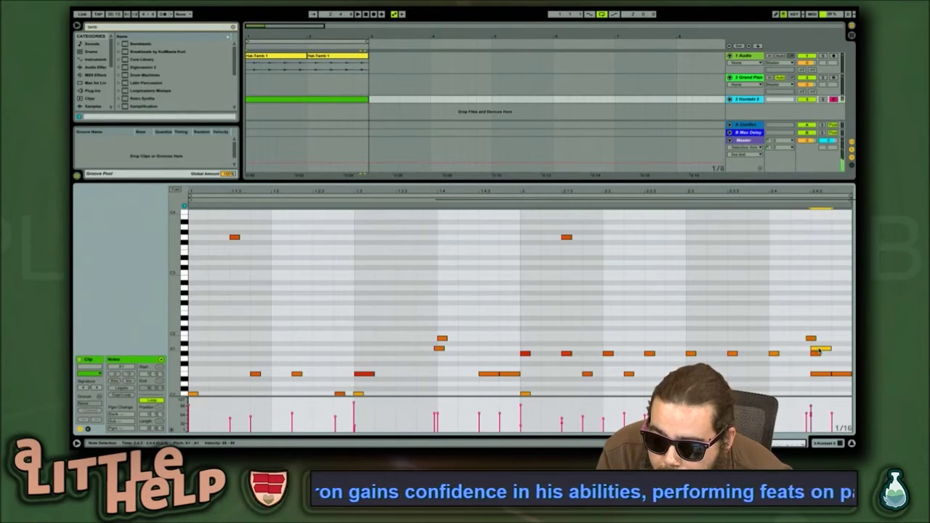
drag(819, 349, 812, 349)
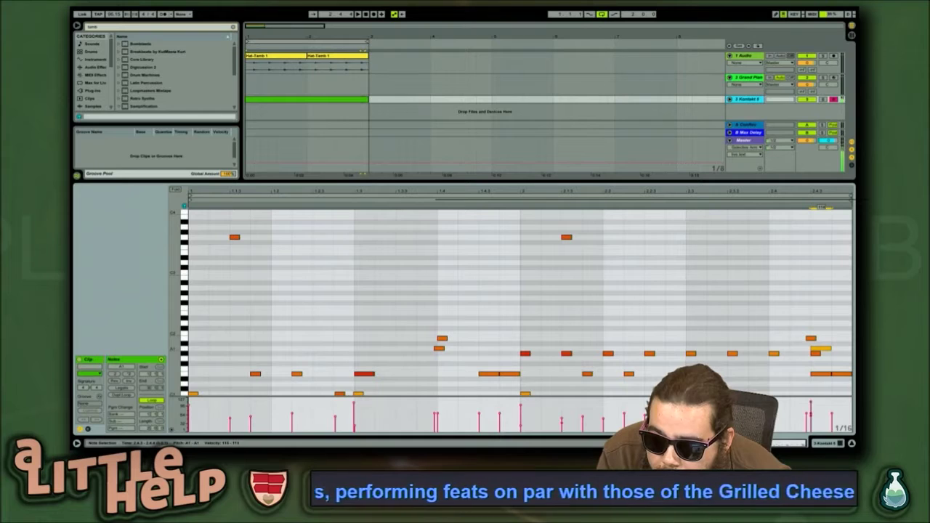
Play the beat from 1.2.1 and raise the velocity of the B1 note at beat 1.4
click(267, 314)
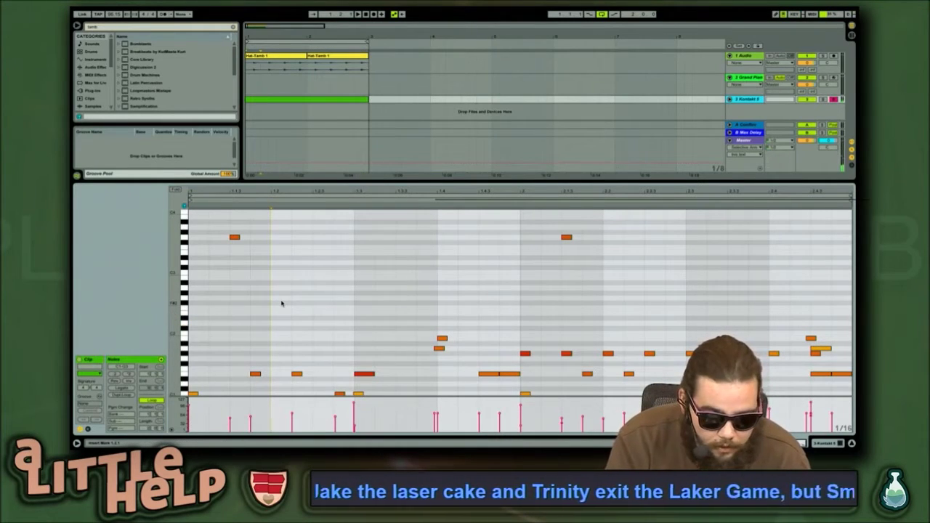
key(space)
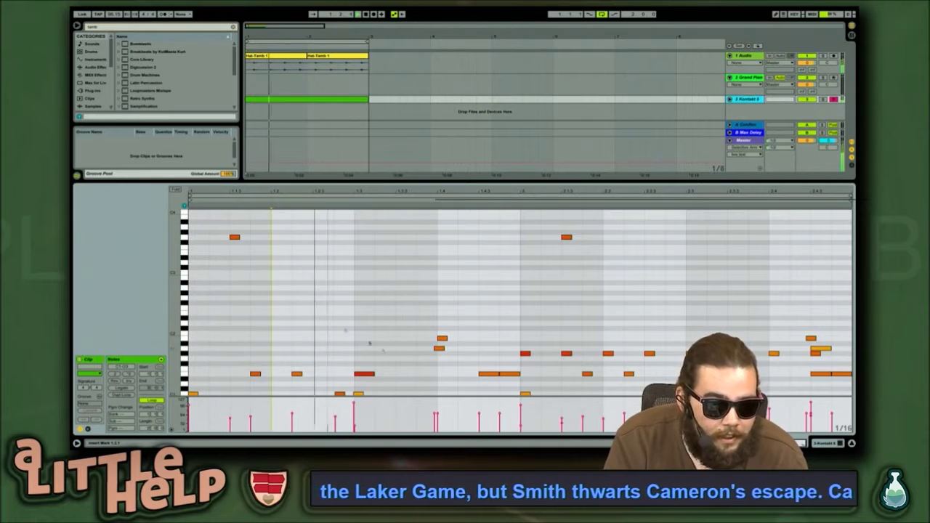
key(space)
drag(443, 338, 443, 325)
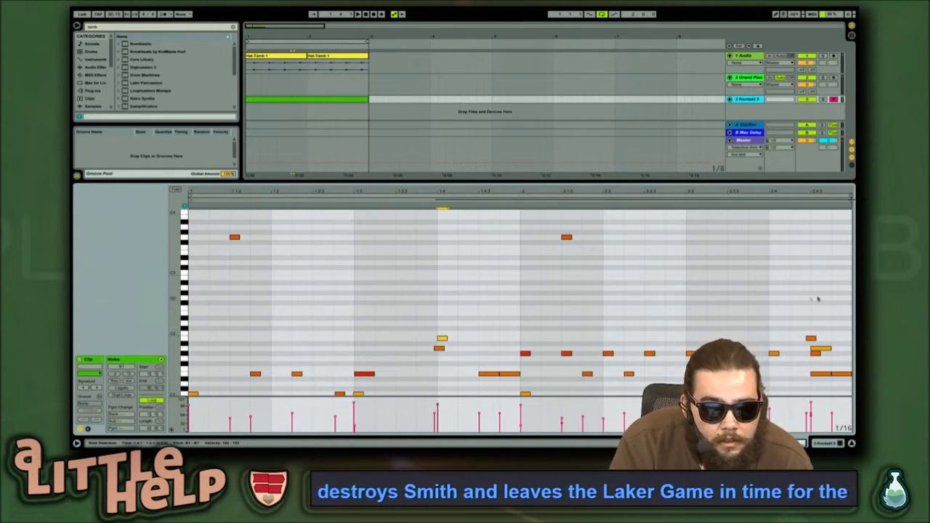
Add a note at 1.3.1, audition it at different pitches, settle on B1, and lower its velocity
double_click(361, 344)
key(Down)
key(Down)
key(Down)
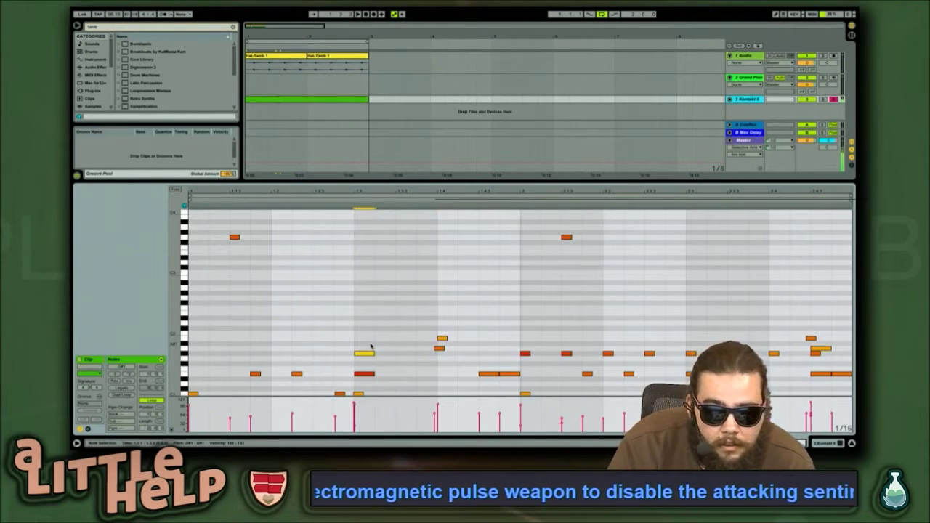
key(Up)
key(Up)
key(Up)
key(Up)
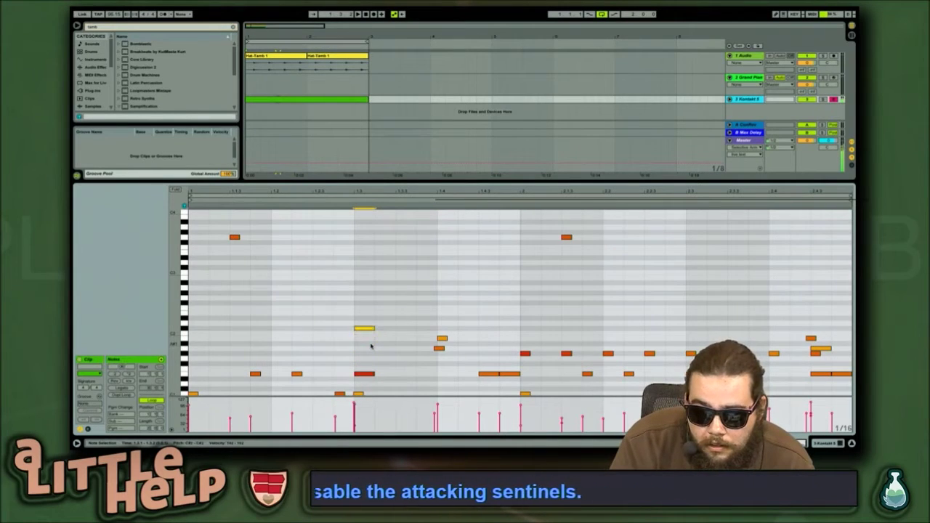
key(Down)
key(Up)
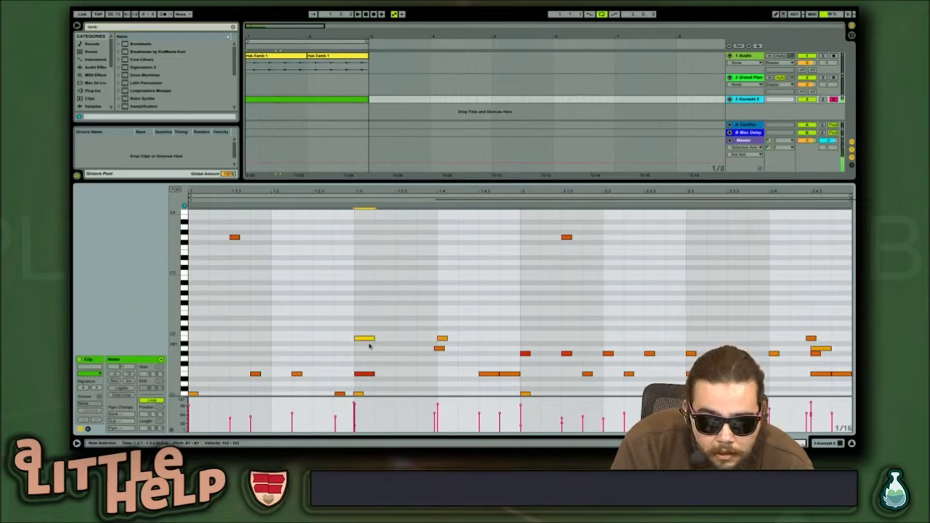
mouse_move(370, 339)
mouse_down()
mouse_move(369, 367)
mouse_move(370, 342)
mouse_up()
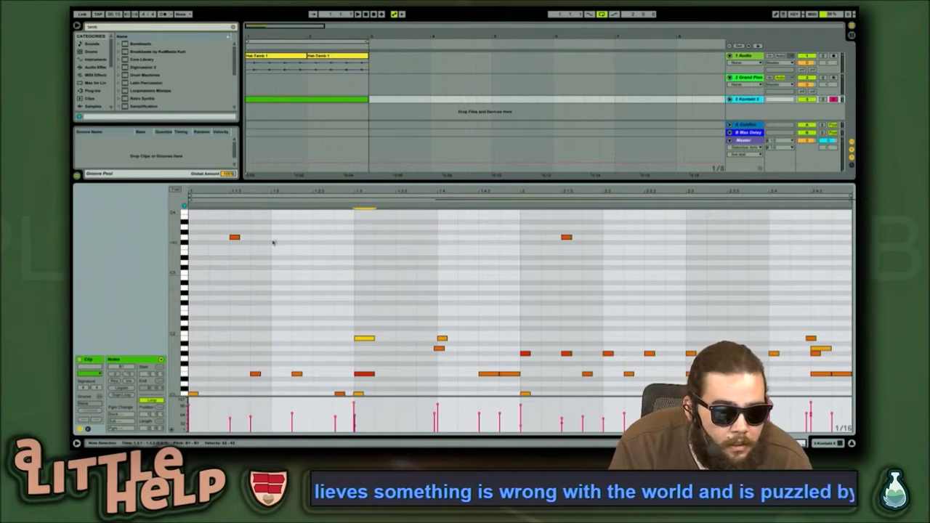
Move the tambourine and Kontakt clips together one bar later in the arrangement, and shift the loop region to match
drag(291, 31, 291, 24)
click(292, 56)
shift+click(265, 100)
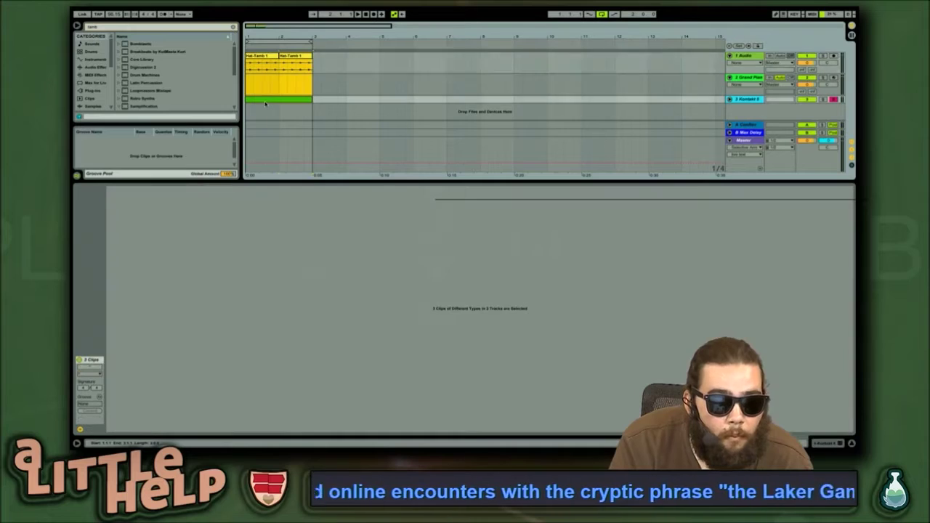
drag(265, 103, 301, 97)
drag(278, 42, 311, 43)
Insert an empty one-beat MIDI clip on the Kontakt track from 1.4.1 up to the start of the drum clip
click(260, 61)
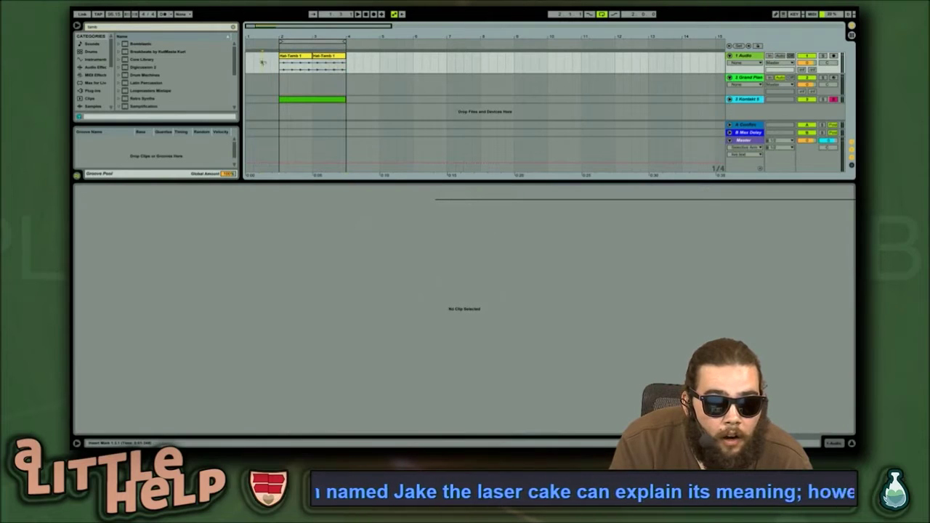
click(280, 100)
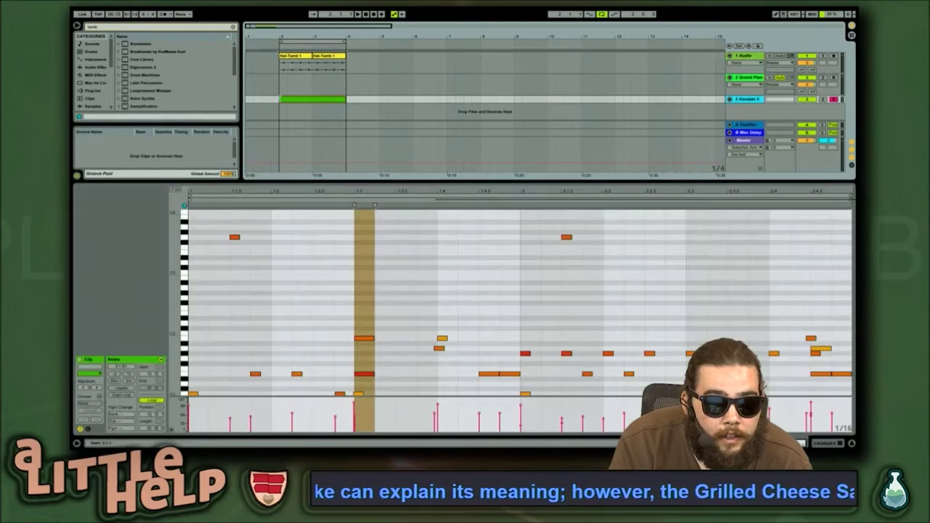
click(276, 99)
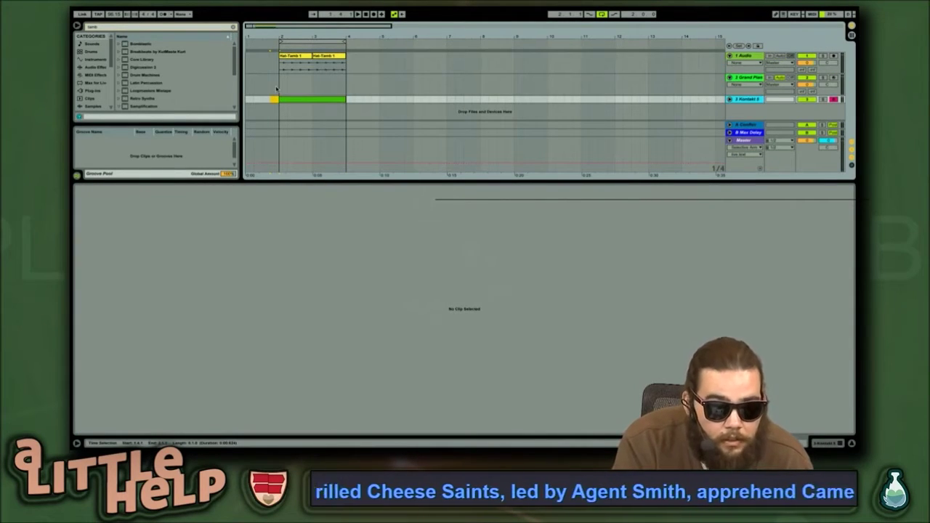
key(ctrl+shift+m)
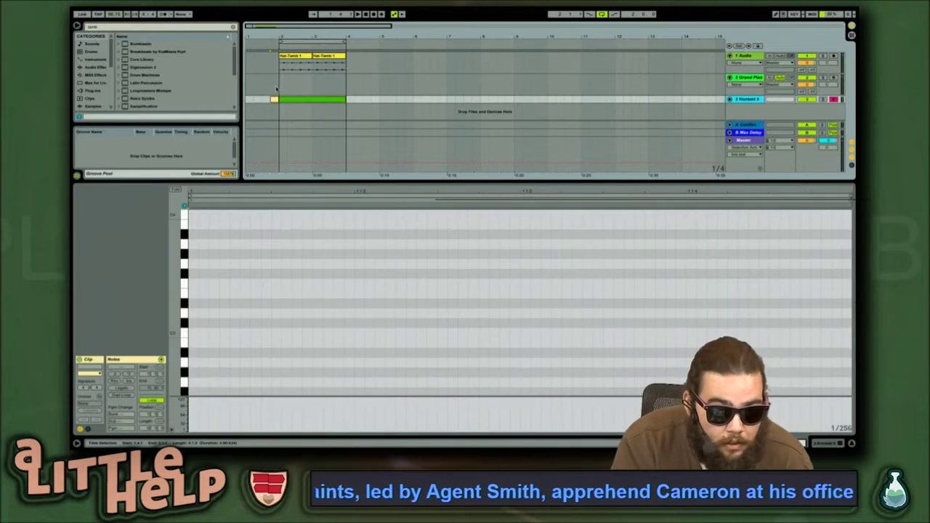
Program a pickup with a longer G3 note at 1.1.4 followed by two short A3 notes, and play it into the beat
click(186, 247)
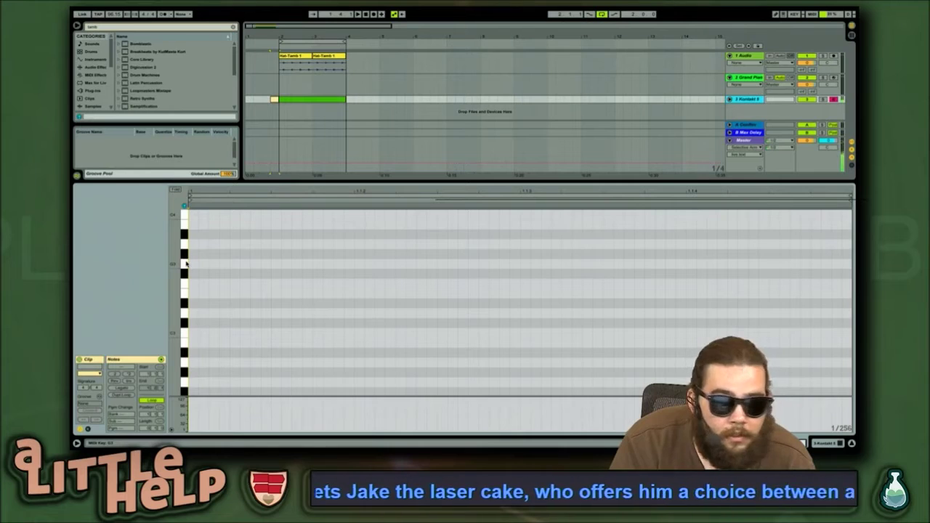
double_click(691, 264)
drag(696, 264, 746, 264)
double_click(773, 243)
double_click(816, 244)
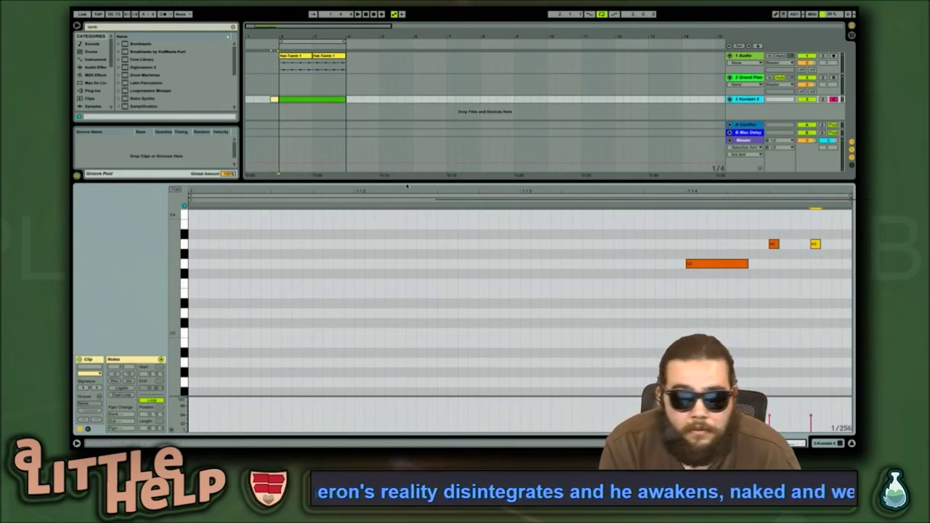
click(268, 120)
key(space)
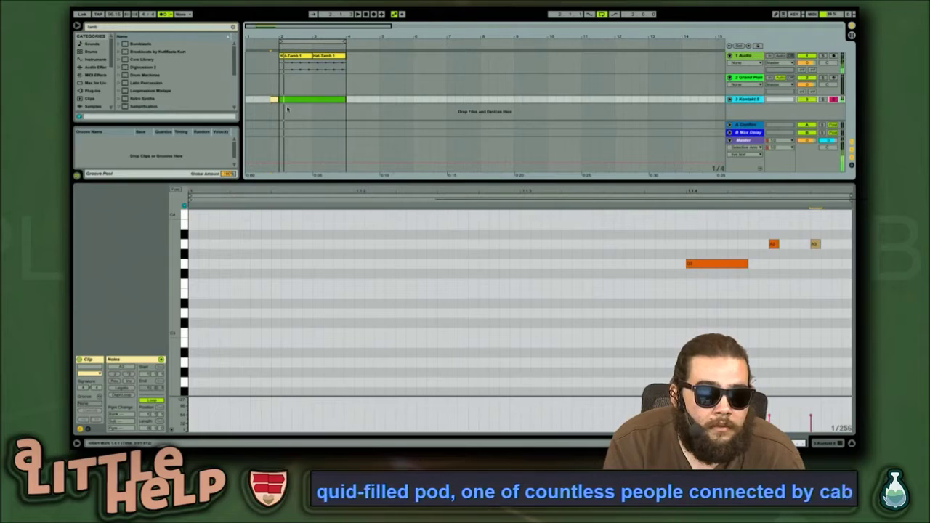
Try the G3 note earlier, midway between 1.1.3 and 1.1.4, with different lengths
drag(719, 264, 651, 267)
click(669, 266)
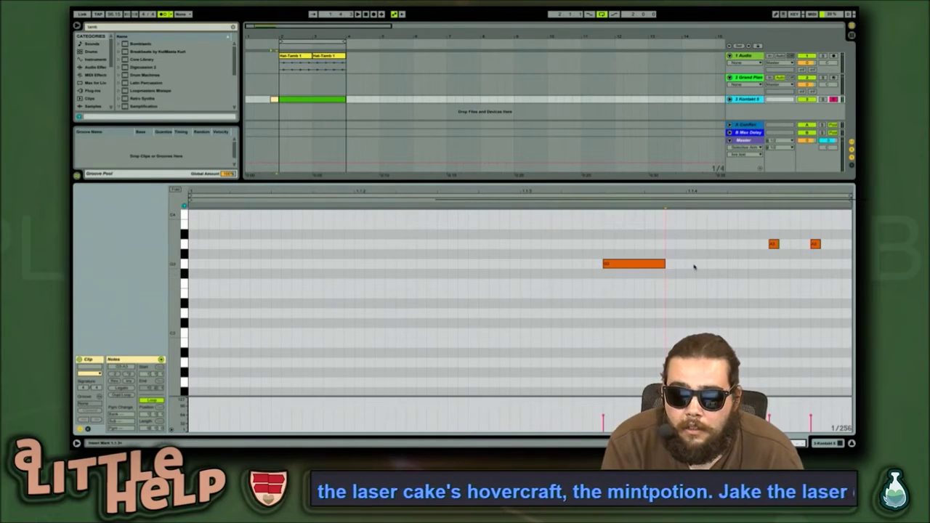
drag(665, 264, 791, 266)
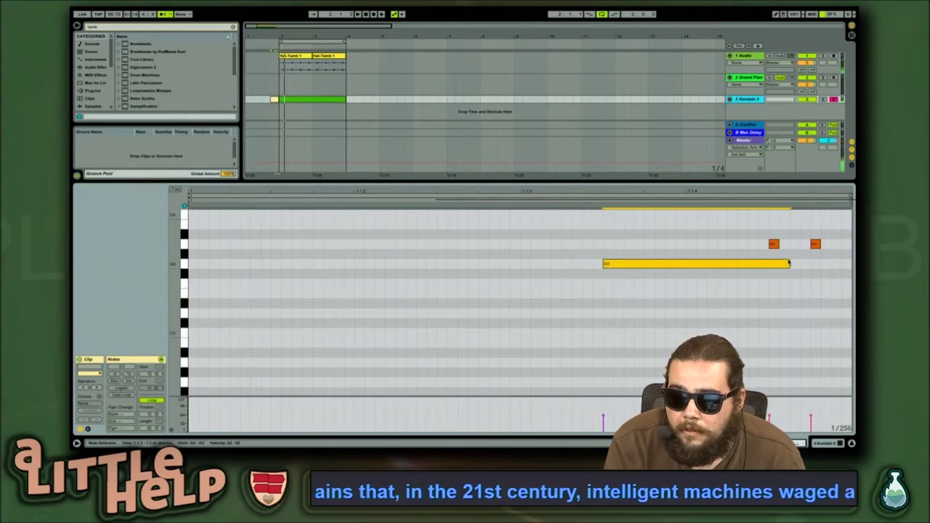
drag(790, 265, 720, 266)
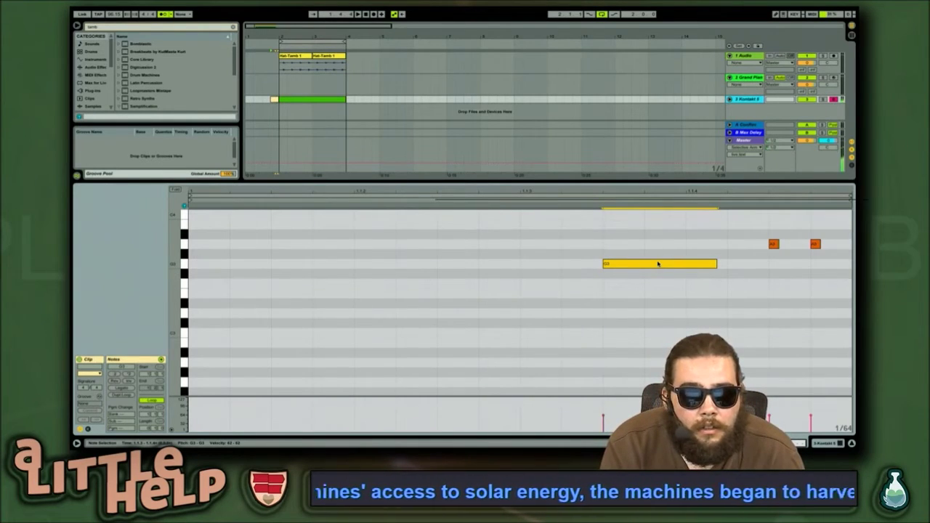
Move the G3 note to the pickup clip's start at 1.1.1 and lengthen it to just before 1.1.3
drag(658, 264, 228, 269)
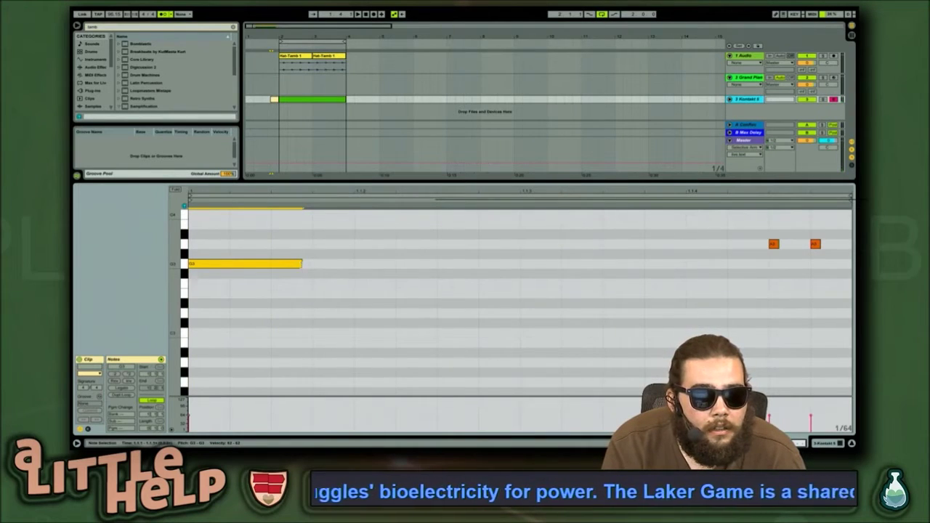
drag(301, 264, 489, 279)
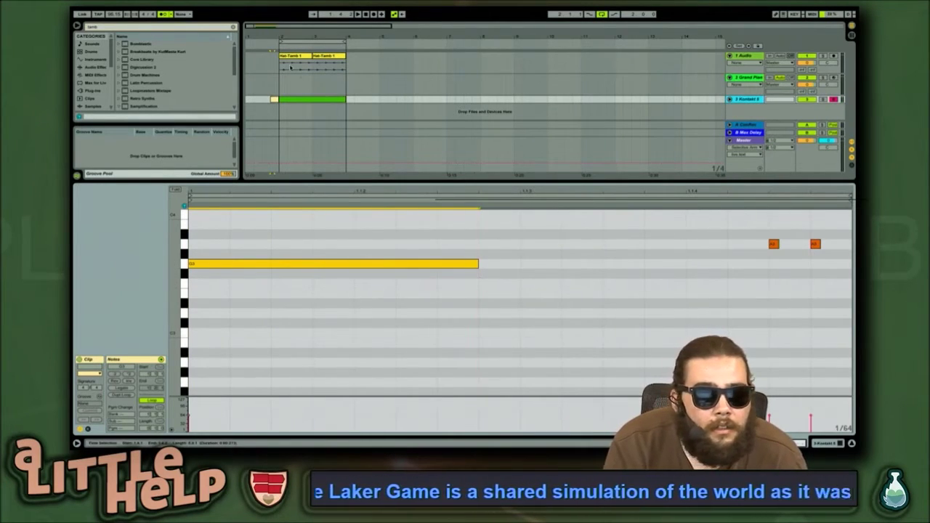
click(314, 78)
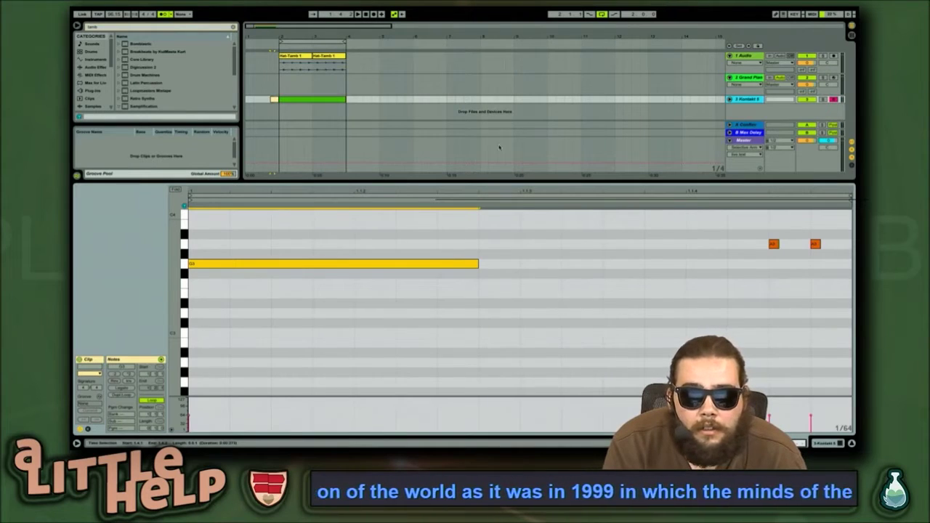
Move the first A3 note in the pickup clip earlier to 1.1.3
click(775, 245)
key(Left)
key(Left)
key(Left)
key(Left)
key(Left)
key(Left)
key(Left)
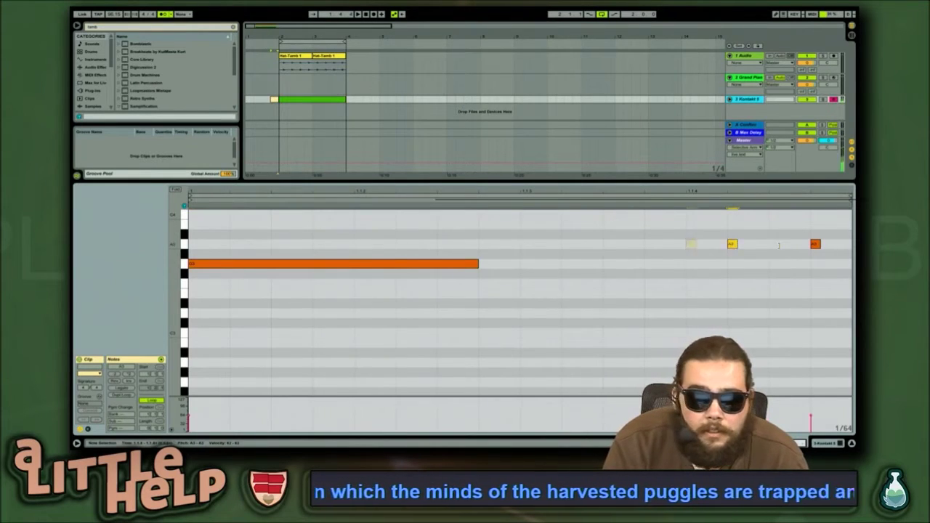
key(Right)
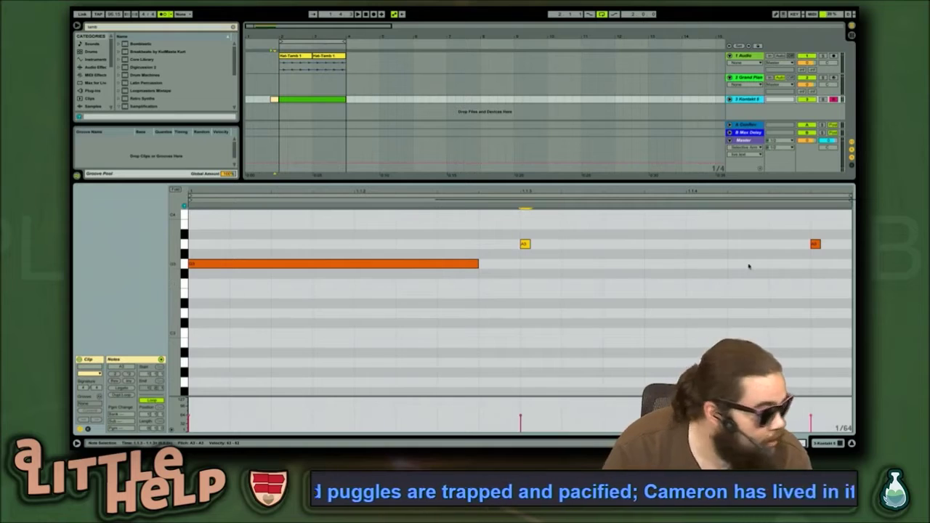
Move the last A3 note in the pickup clip three 1/64 steps earlier and play it into the beat
click(815, 244)
key(Left)
key(Left)
key(Left)
key(space)
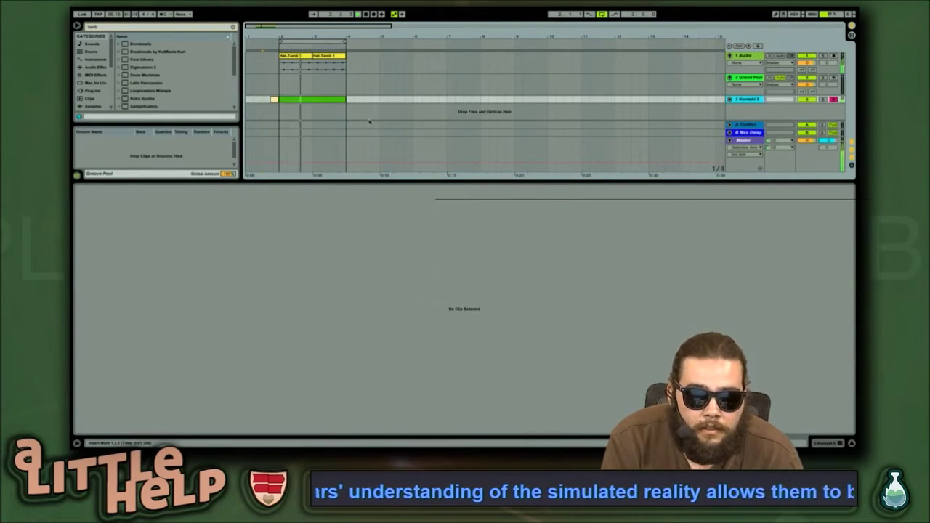
In the two-bar drum clip, raise the E1 note at 1.4.3 to G2, lower its velocity, and play the beat
click(335, 102)
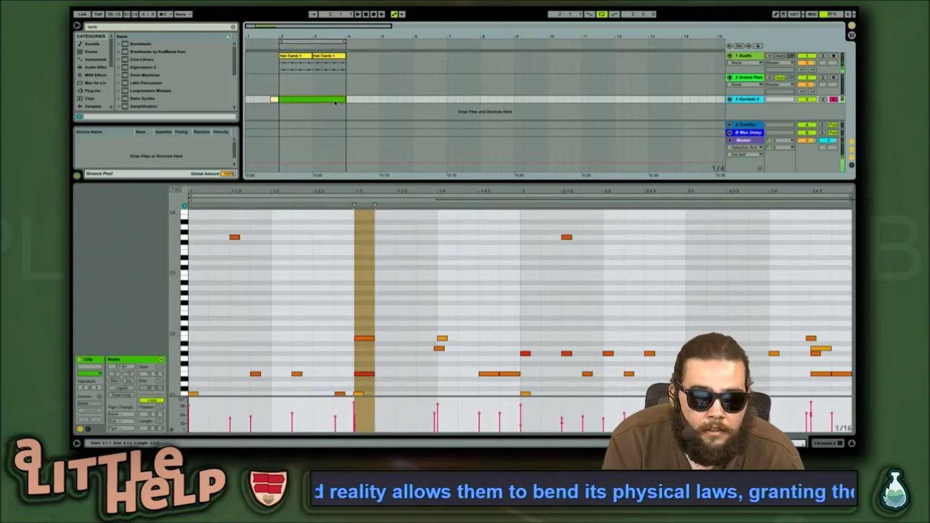
click(492, 374)
key(Up)
key(Up)
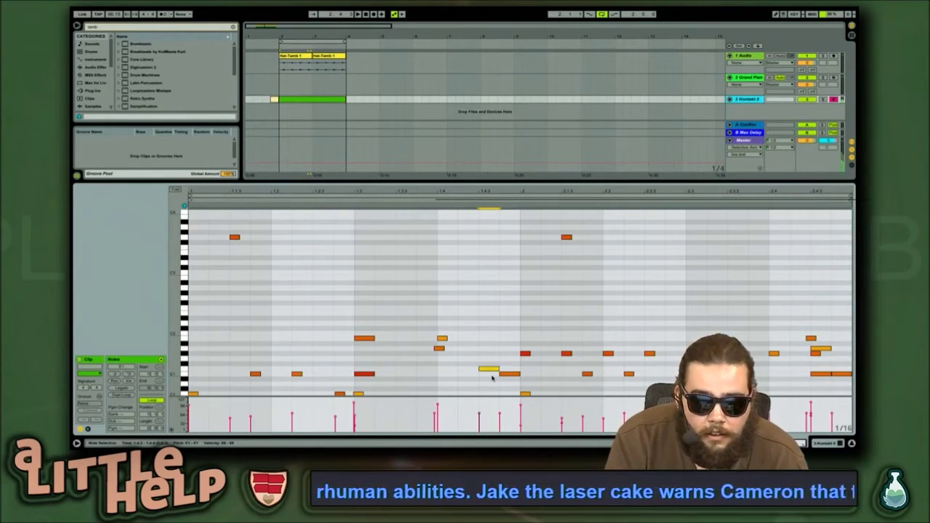
key(shift+Up)
key(Up)
key(Up)
key(Up)
key(Down)
key(Down)
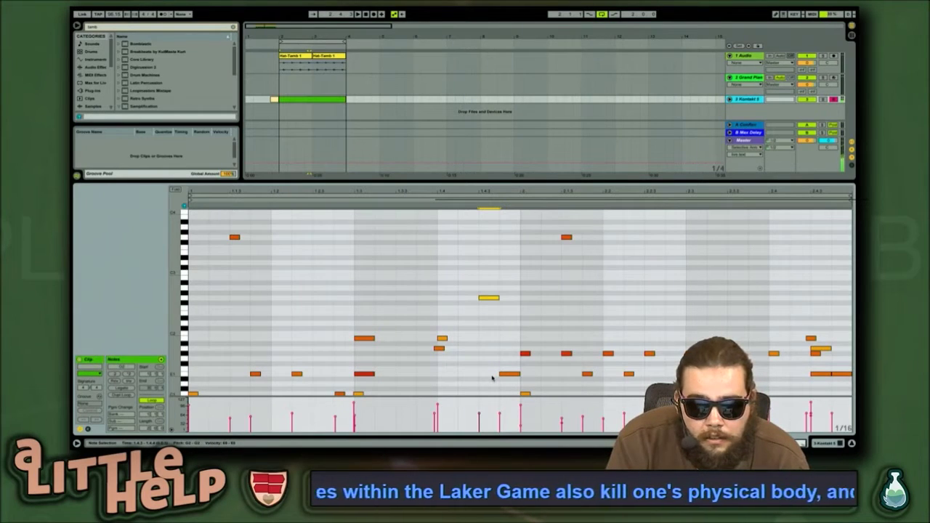
drag(490, 298, 491, 316)
key(space)
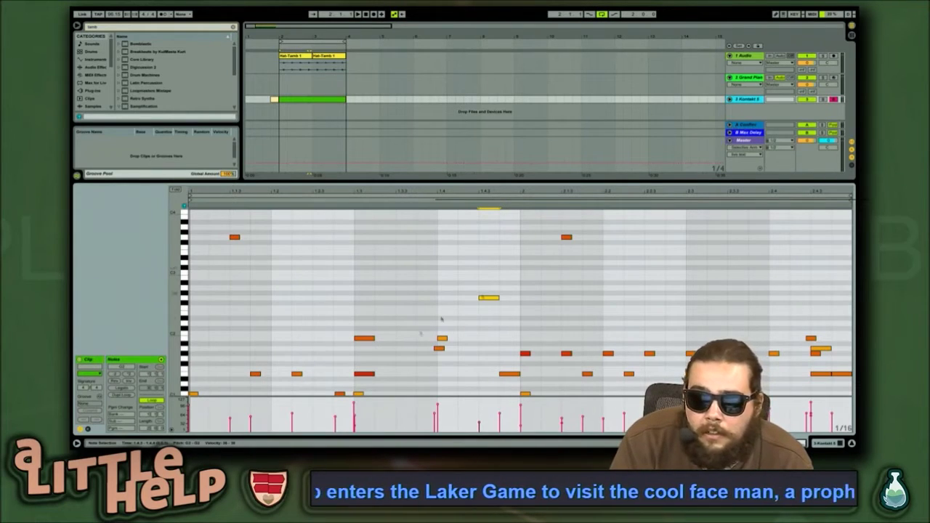
Add an E1 note at the start of the drum clip and shorten it to less than a sixteenth
double_click(201, 370)
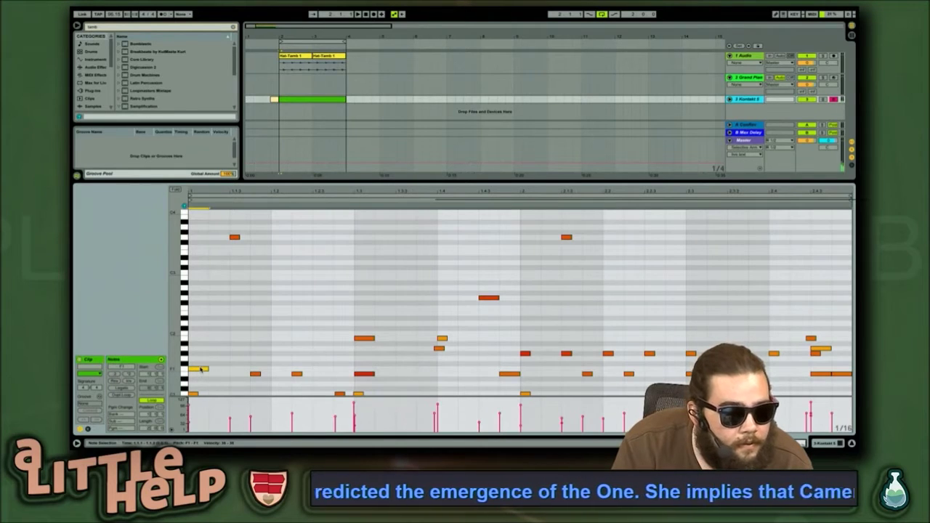
key(Down)
key(Up)
key(Down)
key(Down)
key(Down)
key(Up)
key(Up)
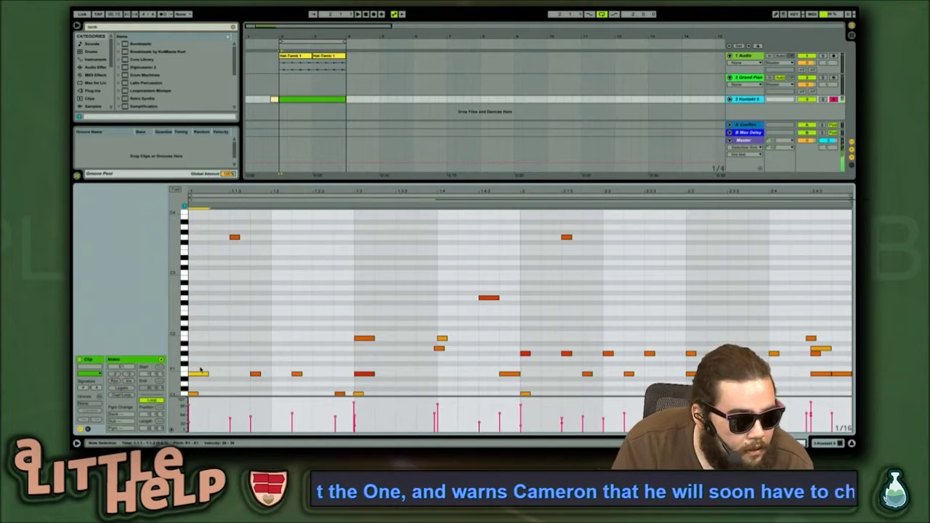
drag(208, 373, 203, 374)
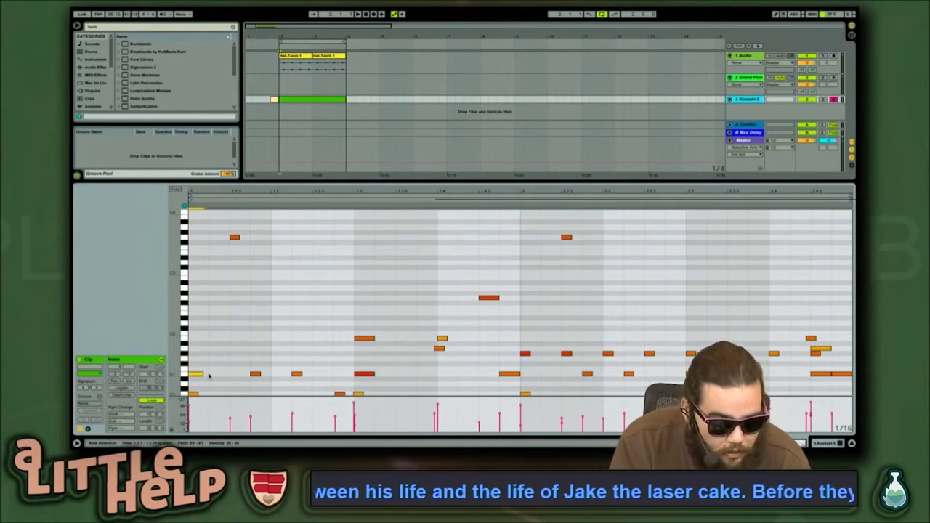
Repeat the short E1 note from the clip's start at 1.1.2 and 1.1.3, and play the beat
key(ctrl+d)
key(ctrl+z)
drag(208, 369, 190, 369)
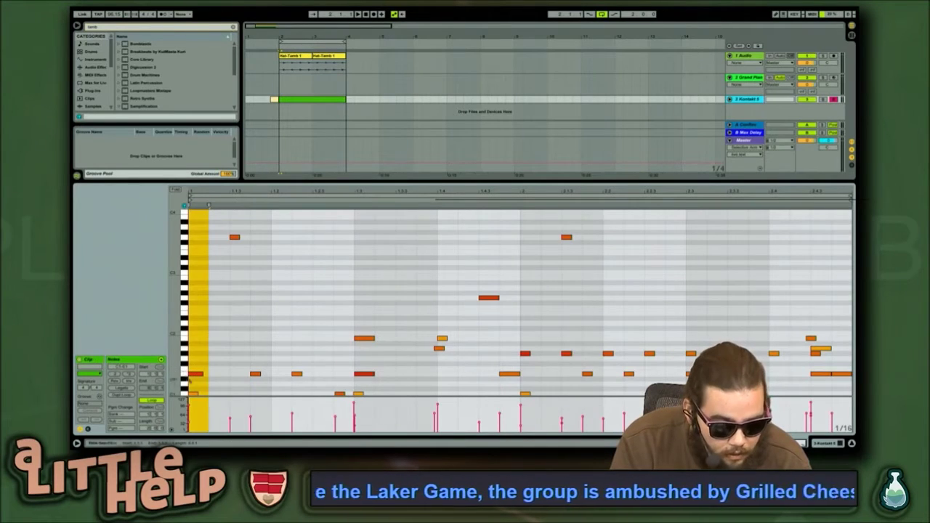
click(210, 369)
click(203, 373)
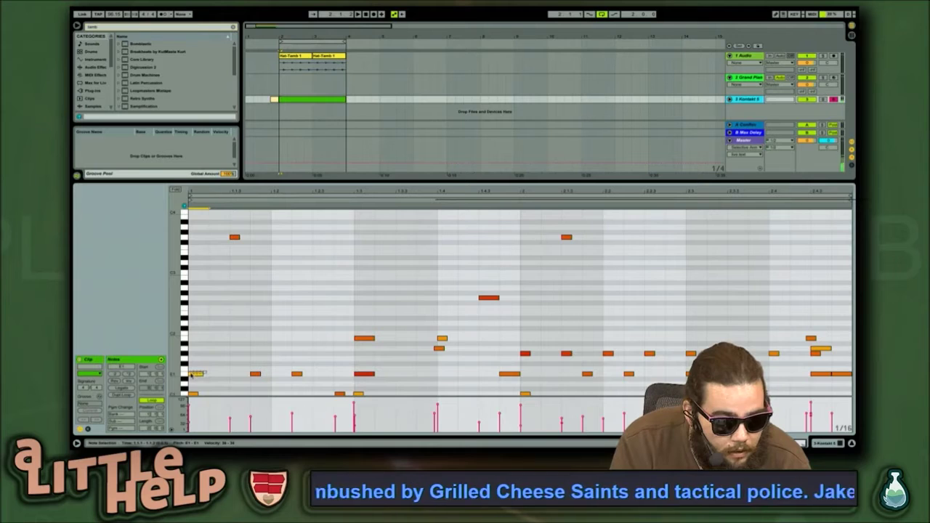
key(ctrl+d)
key(ctrl+d)
key(space)
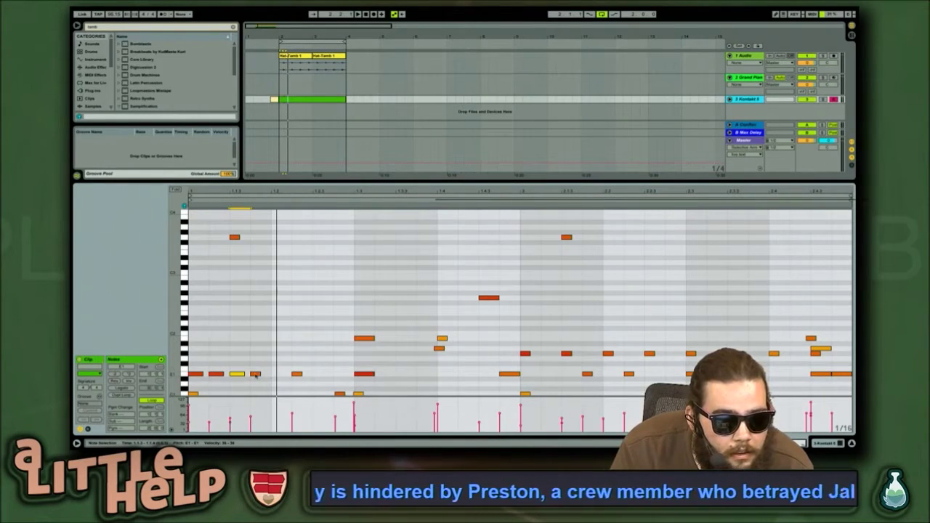
Delete the E1 note at 1.1.4 and move the first G3 note one sixteenth later to 1.1.4
click(278, 377)
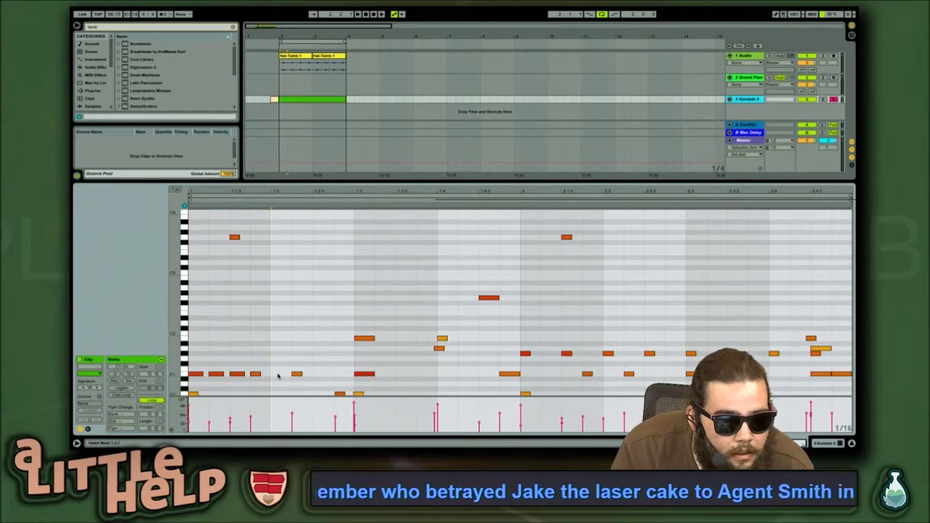
click(256, 374)
key(Delete)
click(235, 237)
key(Right)
key(Right)
key(Left)
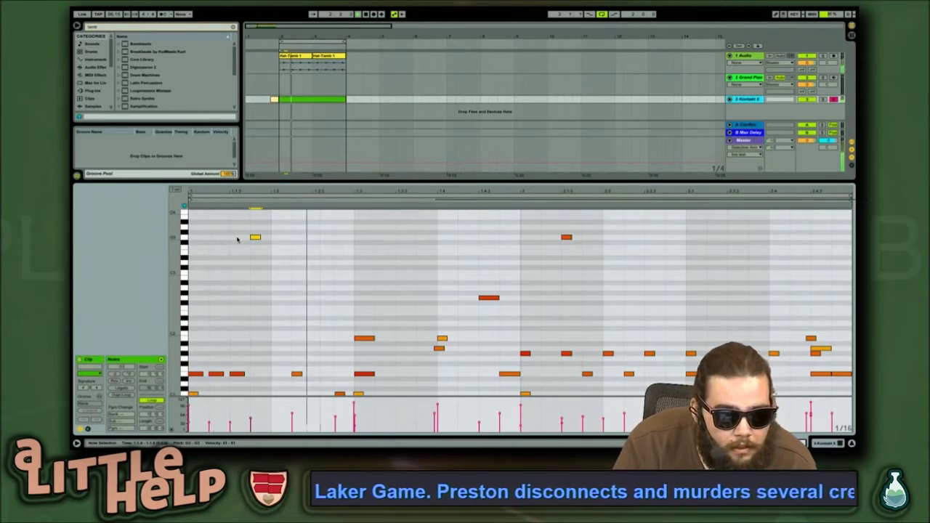
Duplicate the first beat's group of three E1 notes onto every remaining beat of the two bars, and play the clip
drag(248, 367, 187, 379)
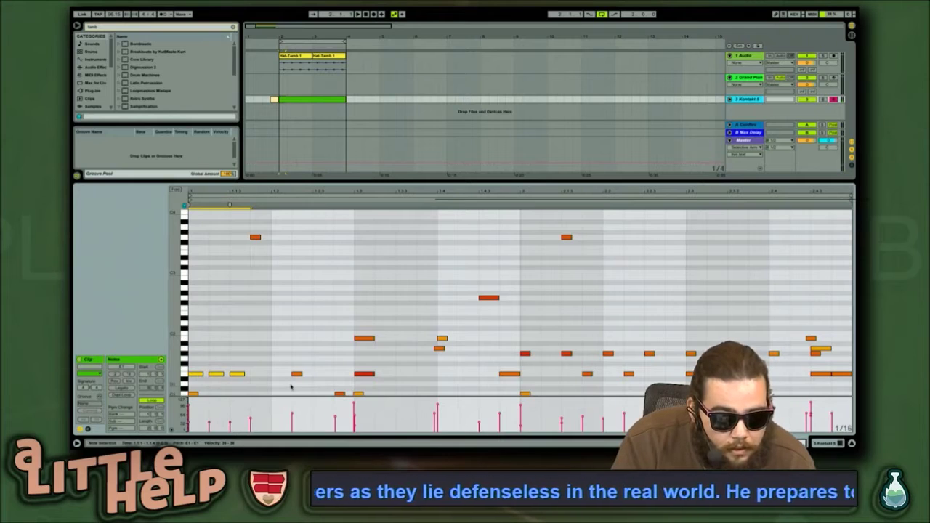
drag(270, 375, 188, 375)
key(ctrl+d)
key(ctrl+d)
key(ctrl+d)
key(ctrl+d)
key(ctrl+d)
key(ctrl+d)
key(ctrl+d)
key(space)
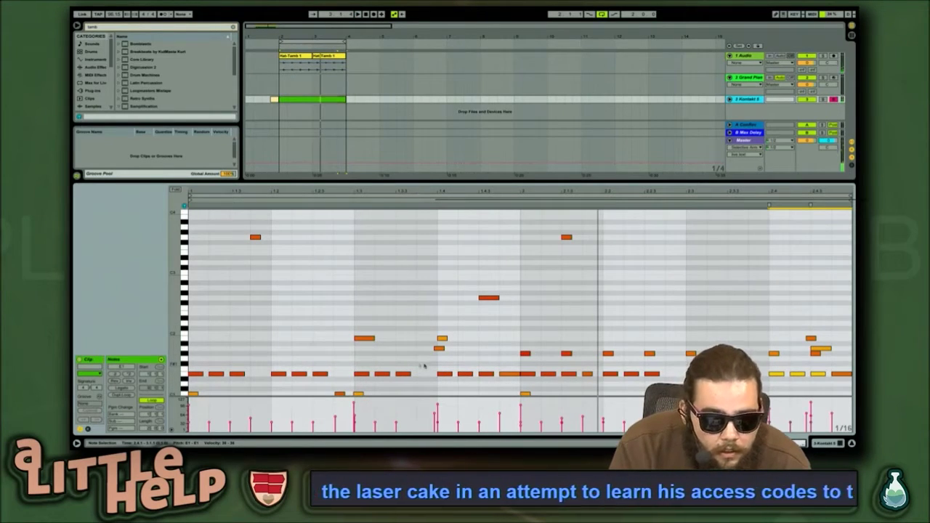
Try a much higher velocity on the E1 note at 1.2.1, listen to it in the beat, and lower it again
click(410, 324)
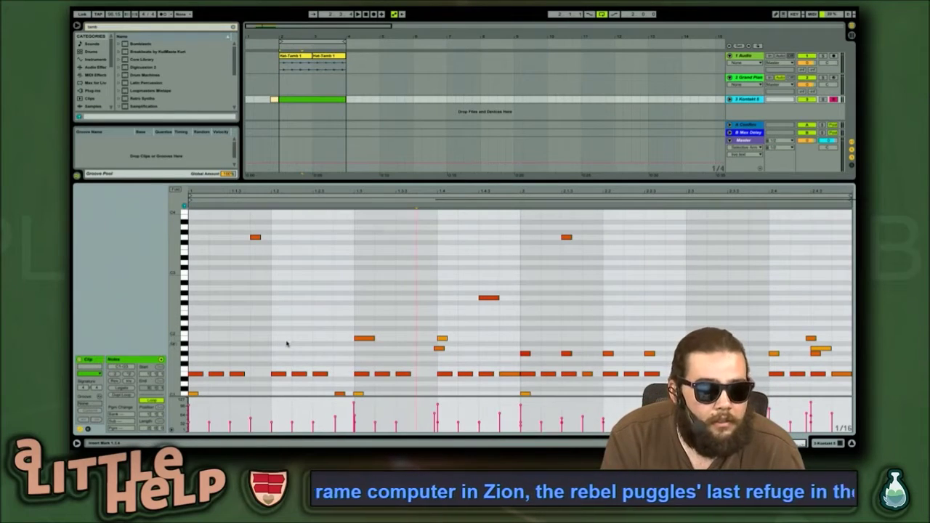
key(space)
key(space)
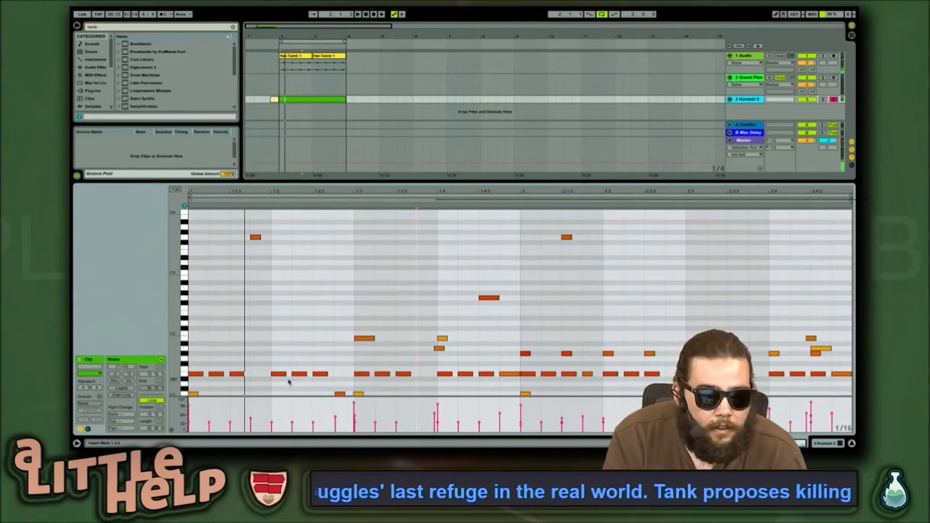
click(281, 375)
drag(281, 375, 281, 359)
click(282, 375)
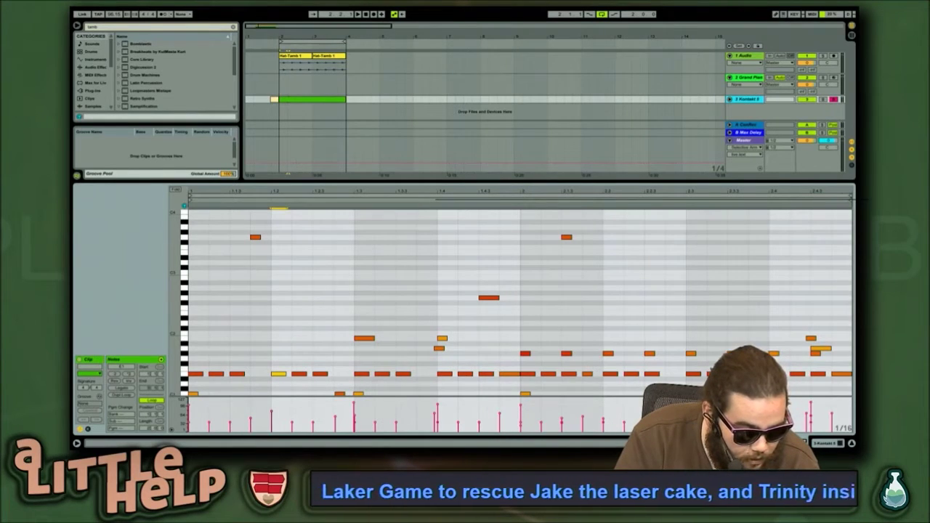
key(space)
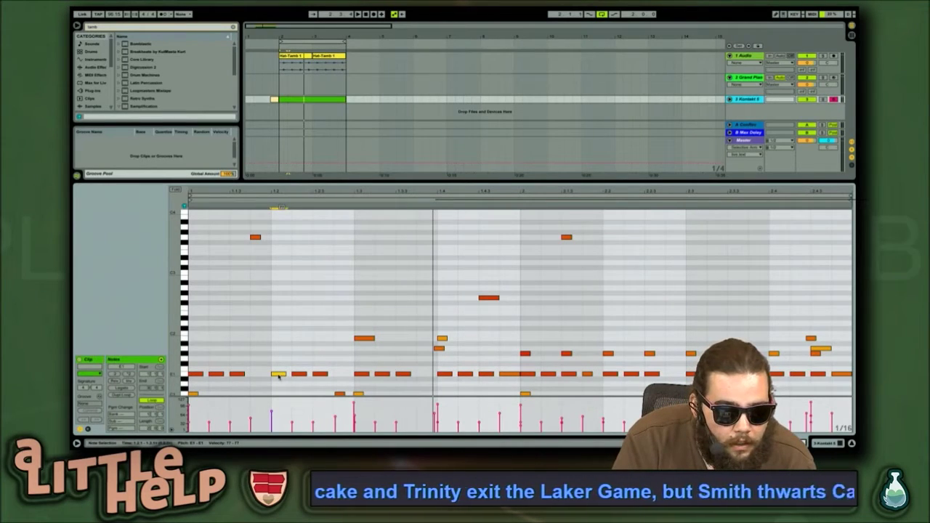
drag(279, 375, 279, 390)
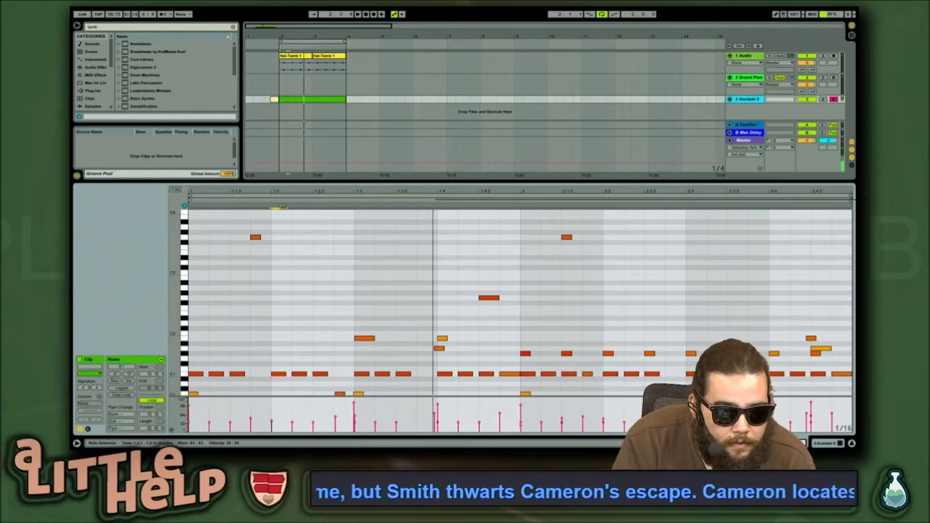
Play the beat from the pickup and lower the tambourine audio track's volume
key(Home)
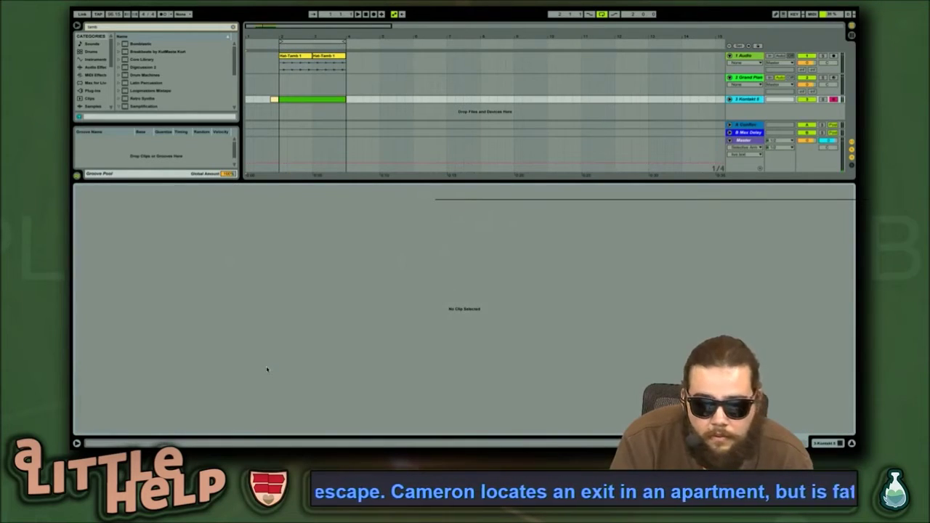
click(320, 99)
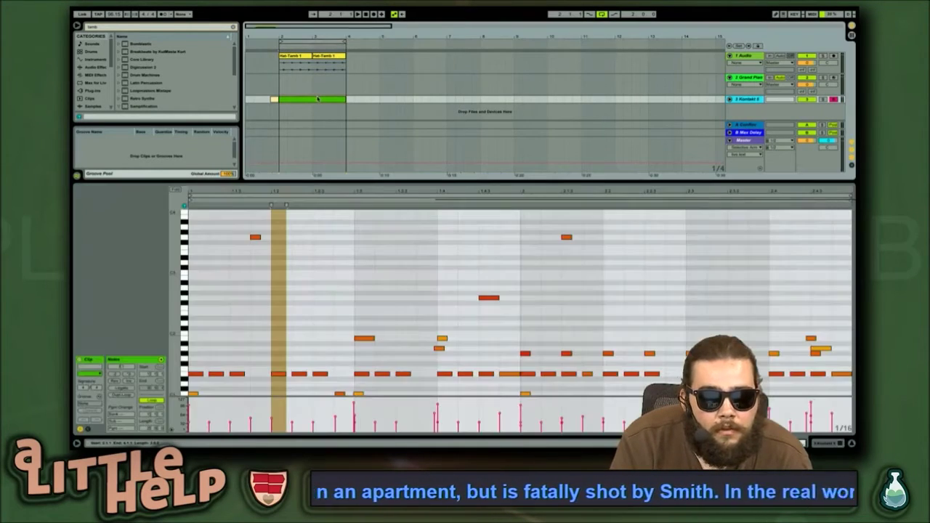
key(Home)
click(322, 100)
key(space)
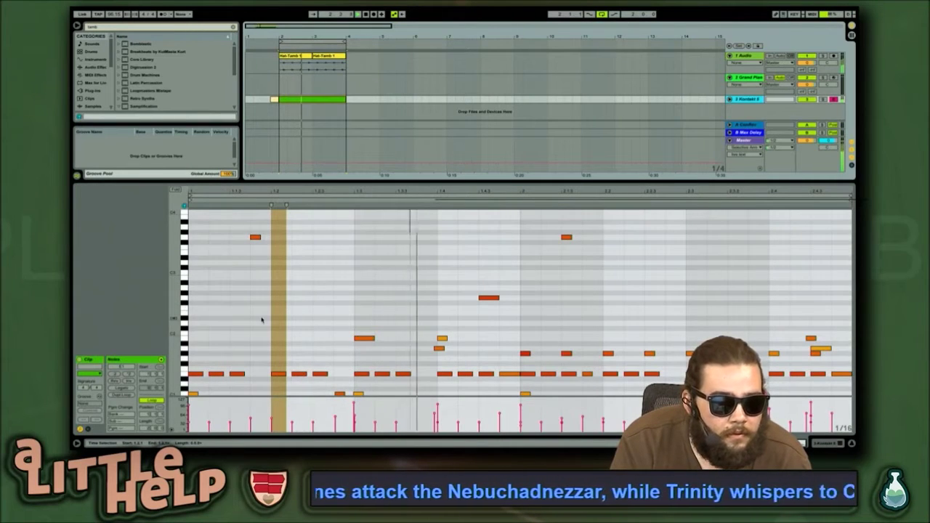
click(324, 288)
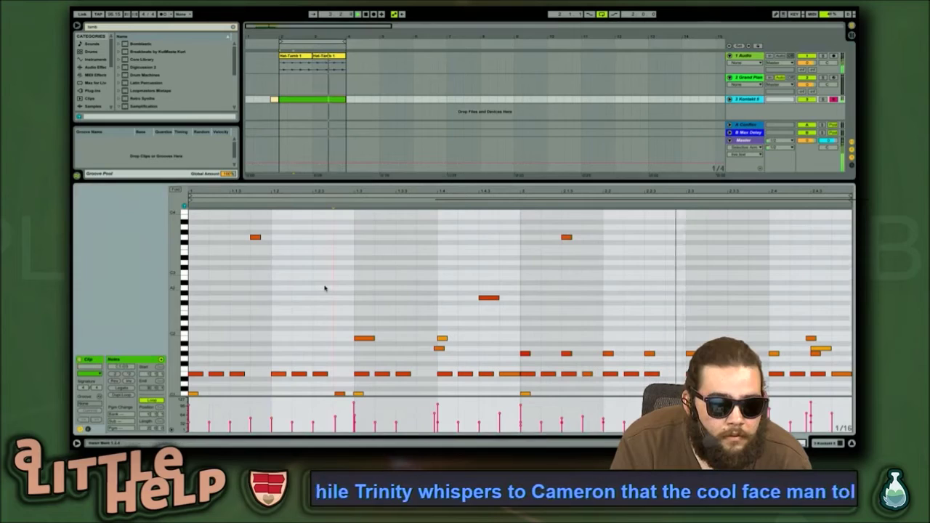
drag(805, 63, 806, 67)
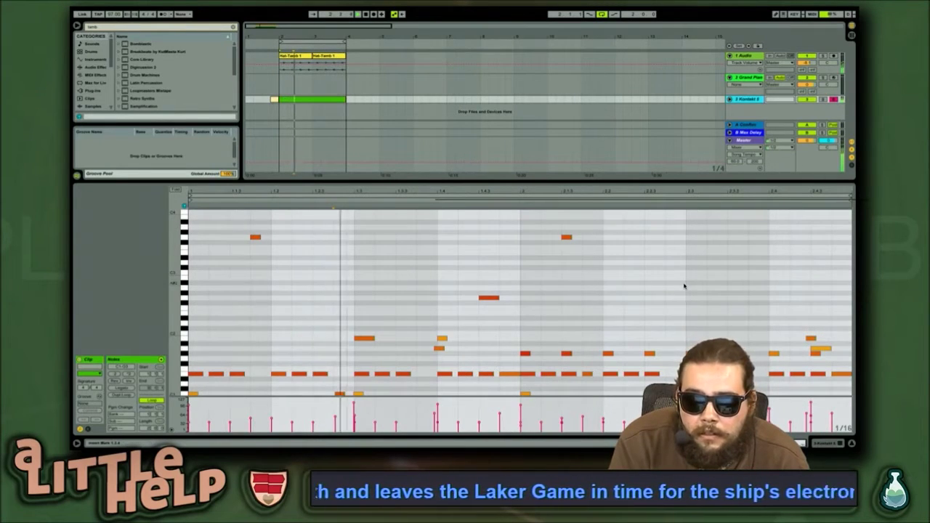
Copy the two C1 kick notes around 1.3 to the same spot in the second bar, starting at 2.2.4
scroll(683, 287, down, 5)
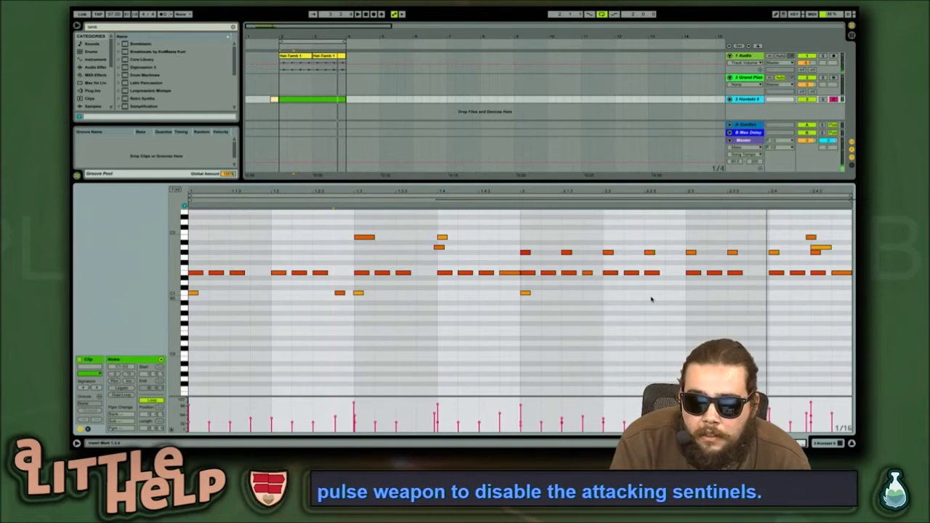
drag(374, 292, 334, 301)
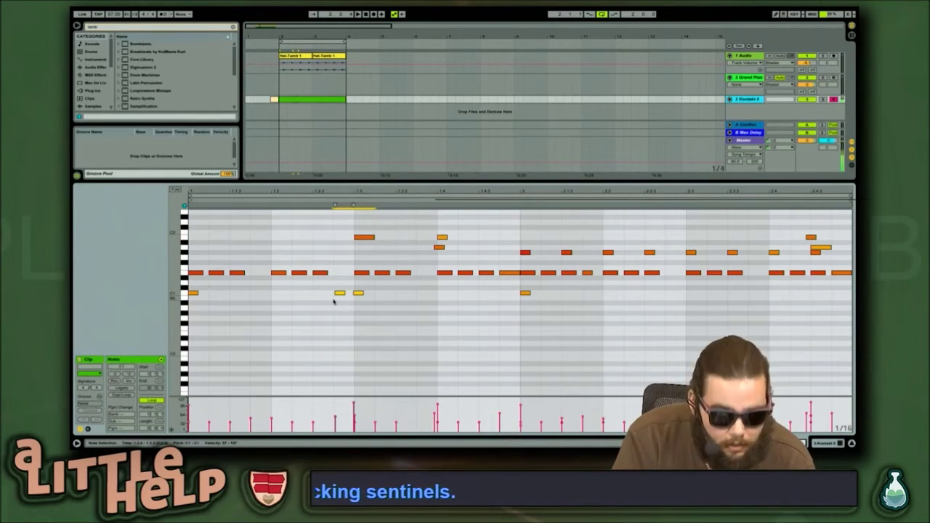
click(667, 294)
key(ctrl+v)
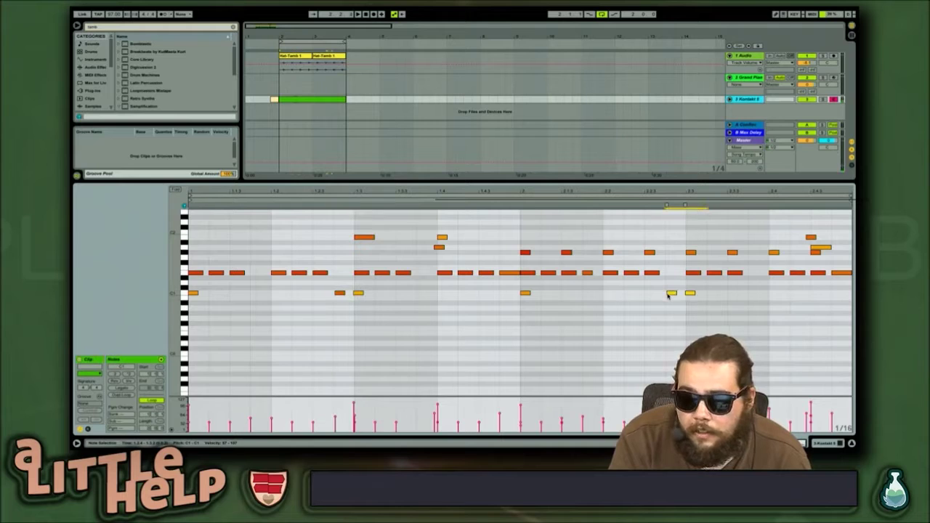
click(690, 293)
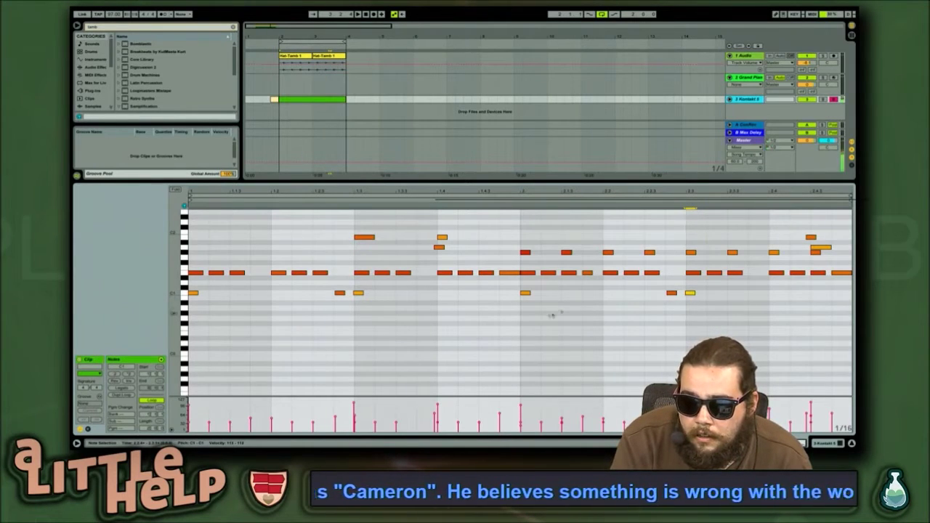
Select all the E1 notes and draw lower, uneven velocities for them across both bars
drag(845, 269, 148, 274)
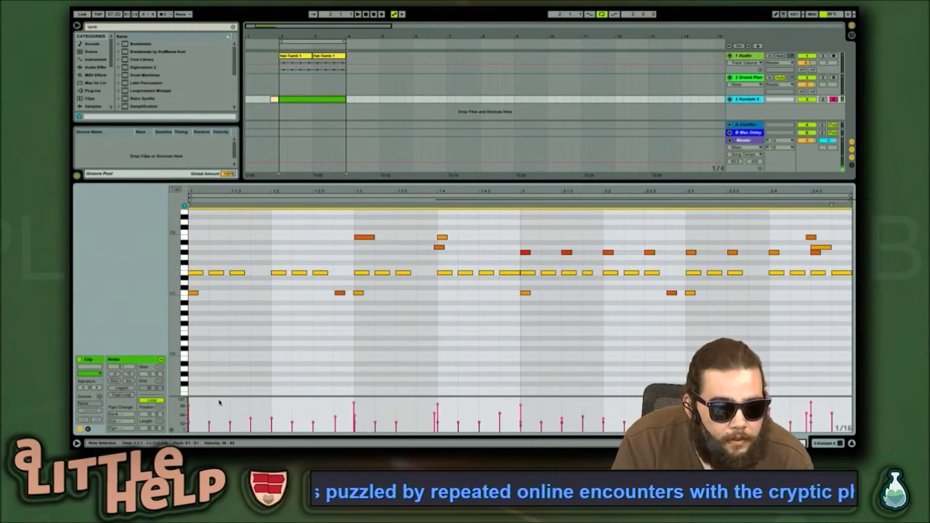
click(192, 421)
drag(193, 423, 317, 427)
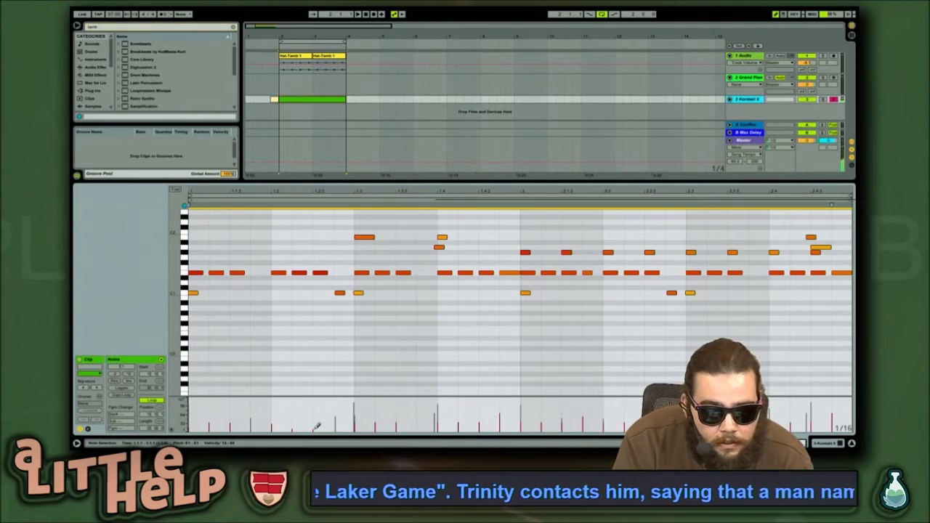
drag(465, 422, 633, 421)
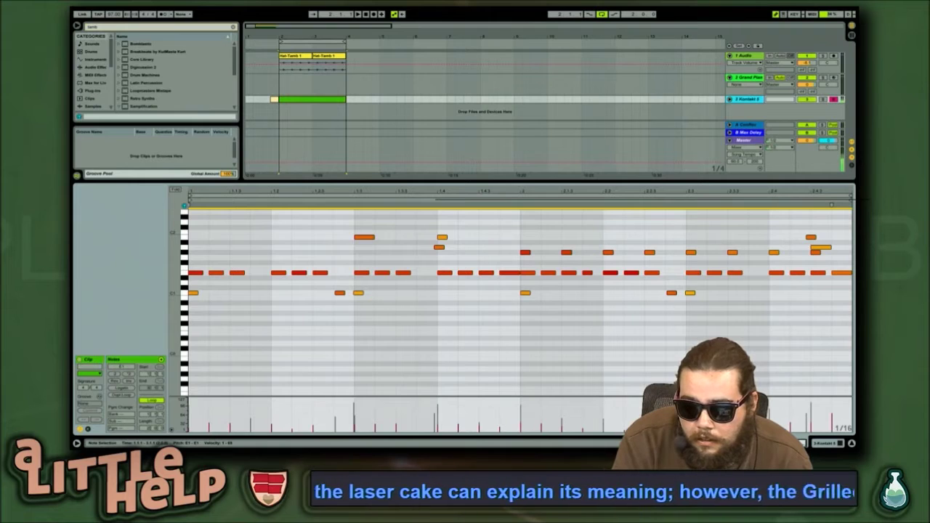
drag(808, 416, 835, 422)
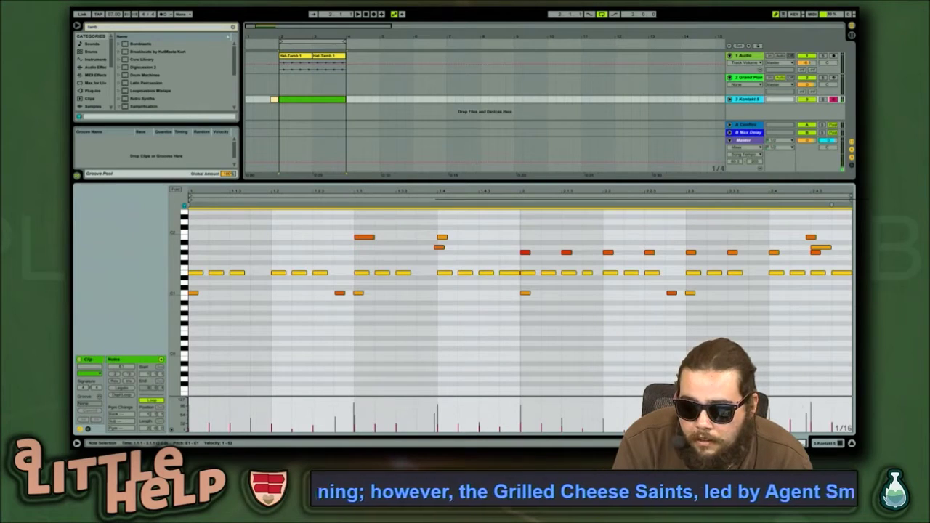
Leave draw mode, play the beat from the start of the arrangement, and reopen the drum clip's notes
key(b)
key(Home)
key(space)
key(space)
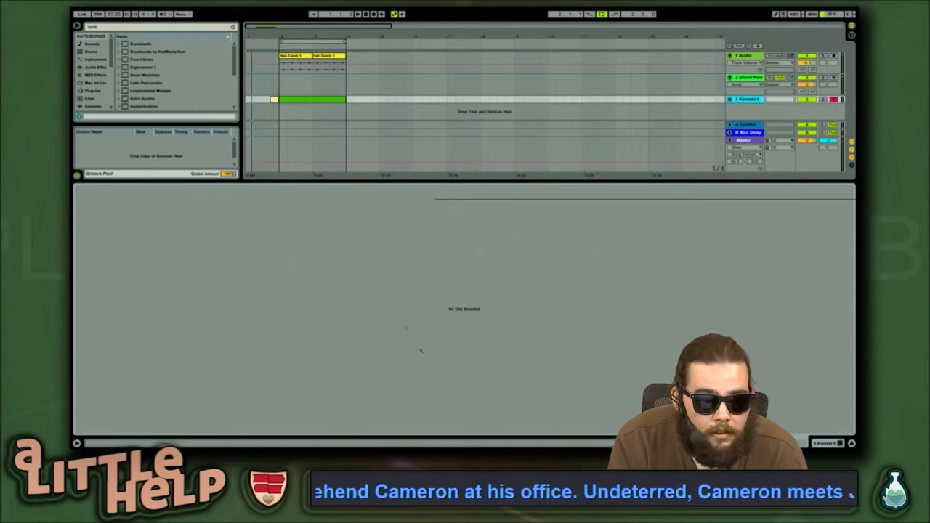
key(space)
click(296, 103)
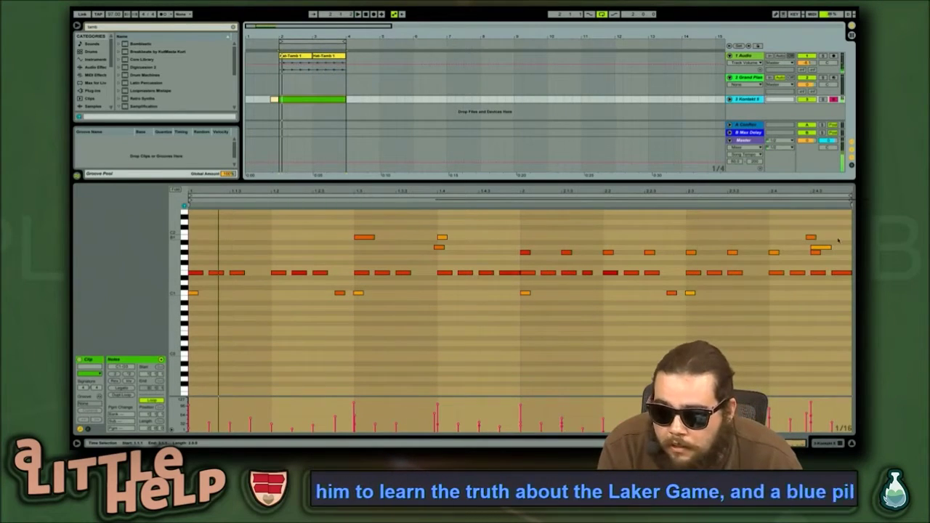
Move the A1 and B1 notes at 2.4.3 back to beat 2.4 and listen to the loop
drag(805, 226, 821, 248)
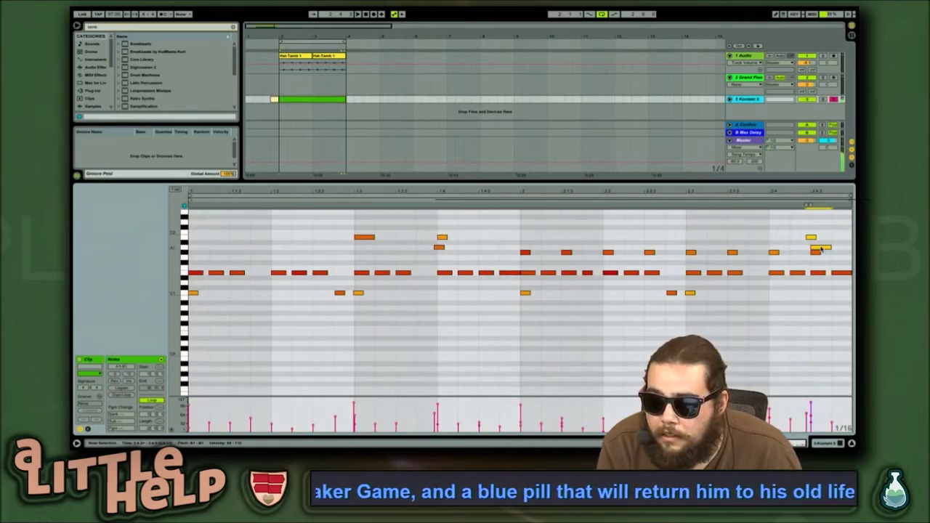
key(Left)
key(Left)
key(Left)
key(space)
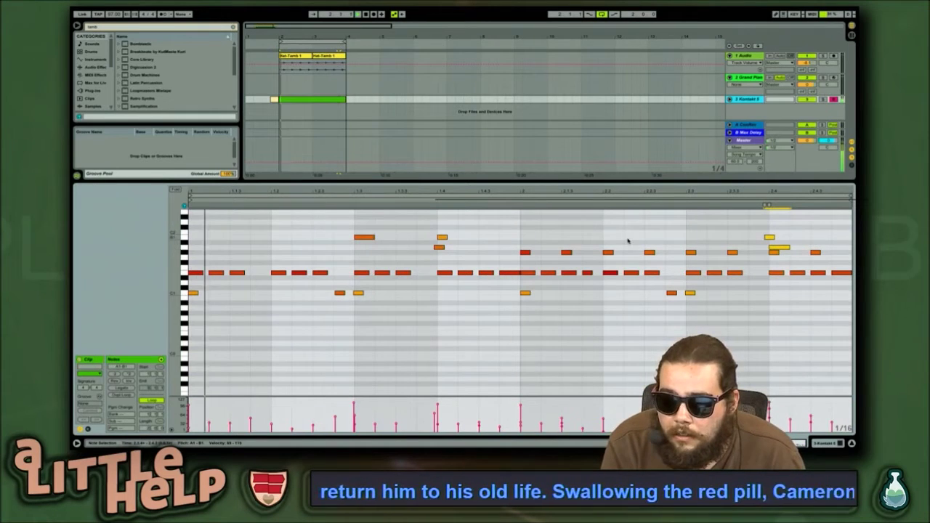
click(775, 255)
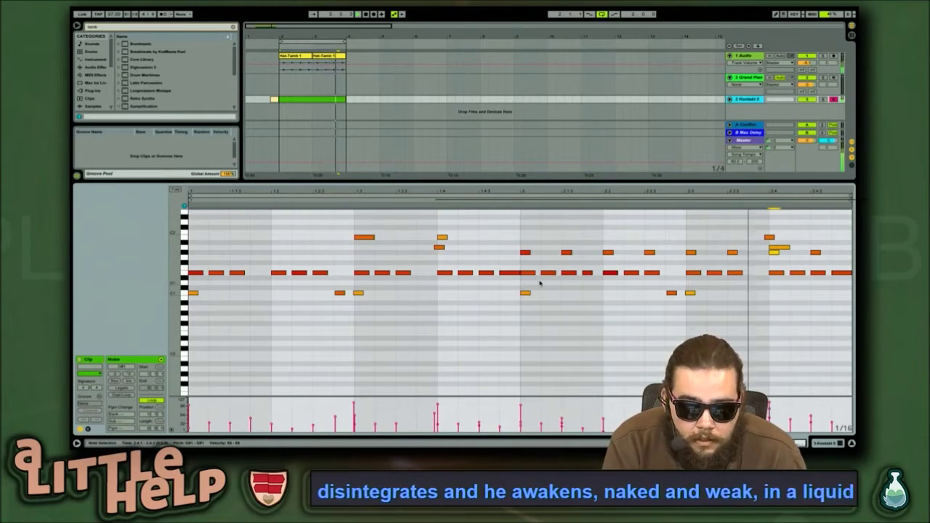
scroll(492, 290, up, 5)
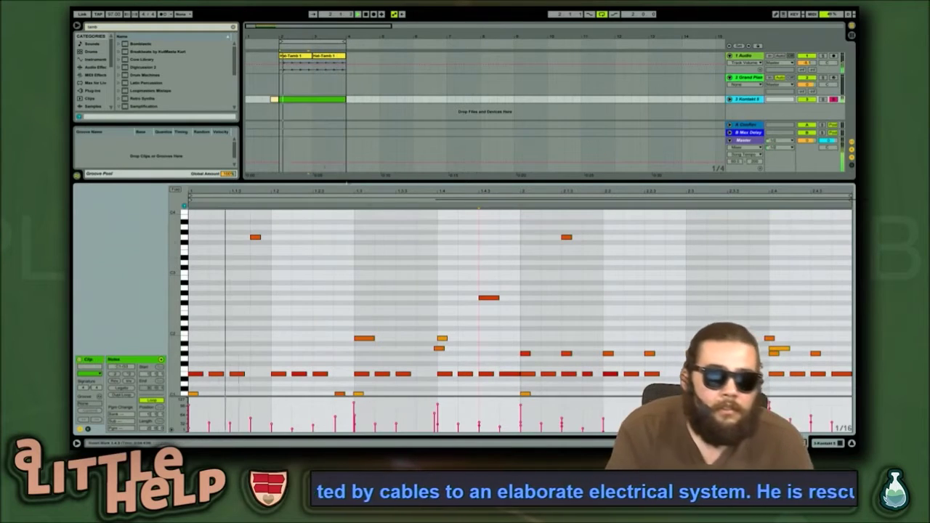
Save the Live Set as US_50Ways.als
key(super+s)
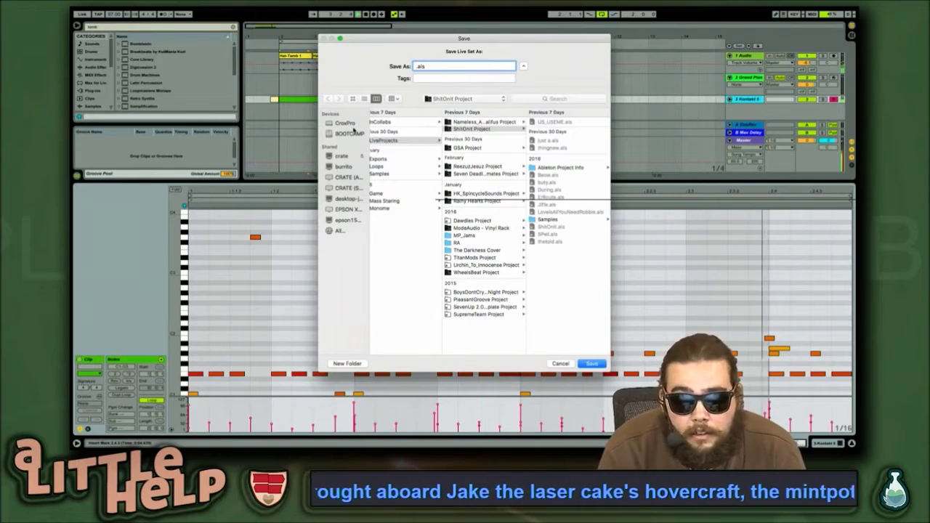
text(US_)
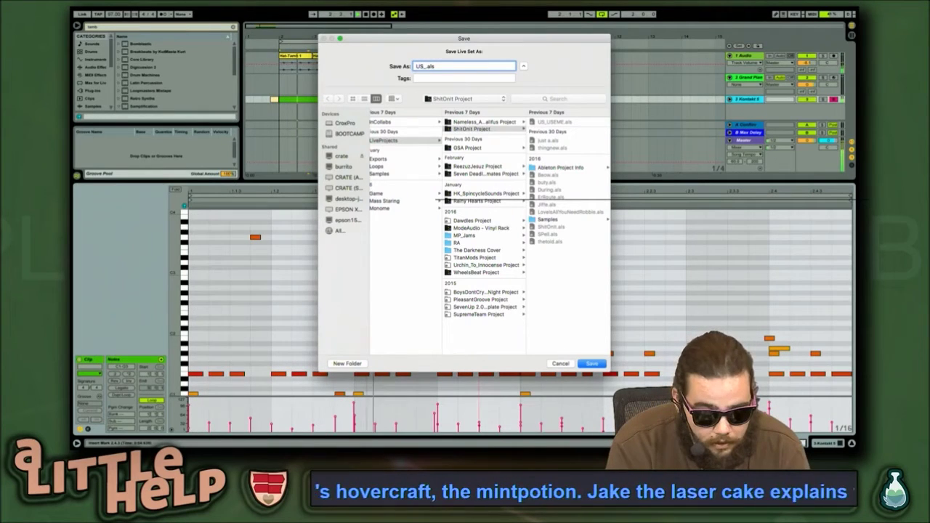
text(50)
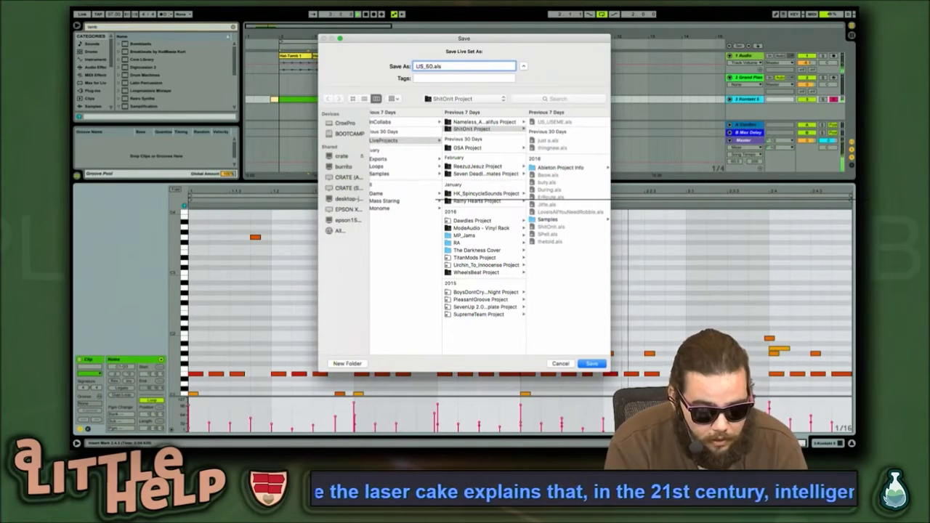
text(Way)
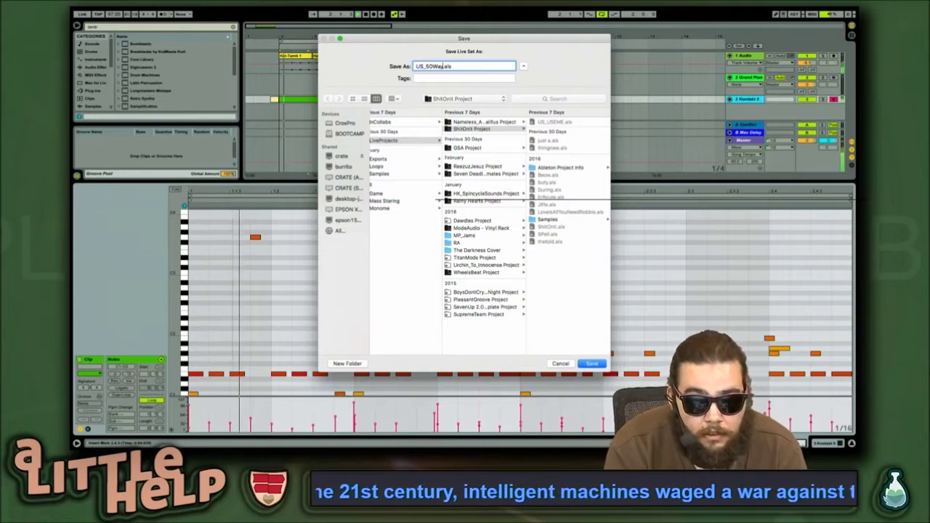
text(s)
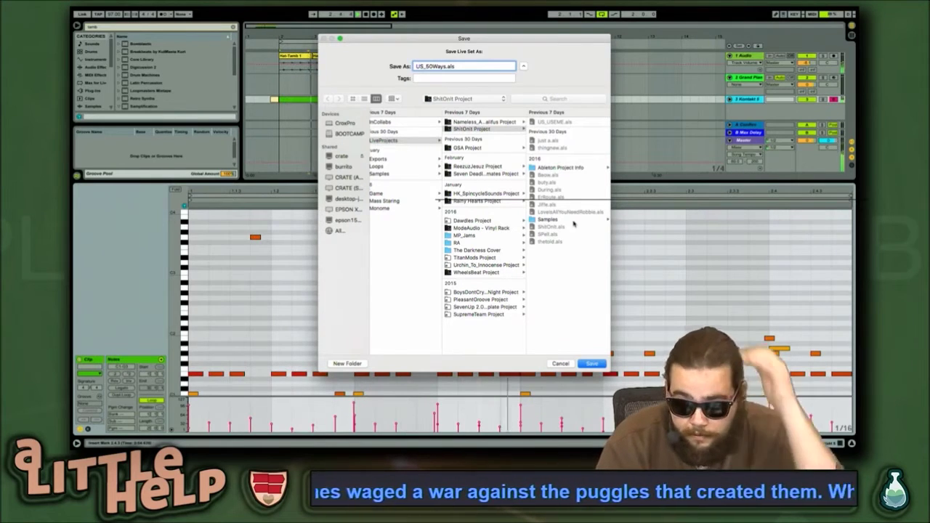
click(593, 364)
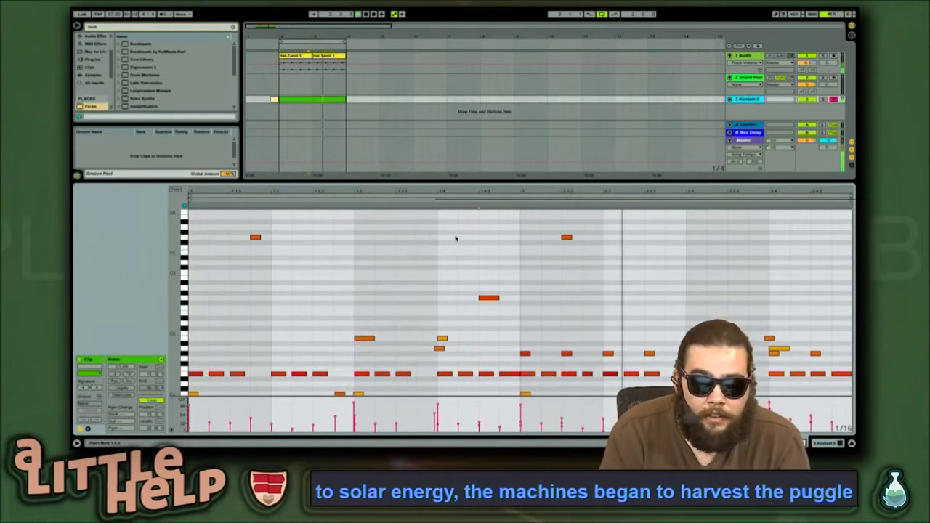
Stop playback and enlarge the arrangement and groove pool area above the drum clip's notes
key(space)
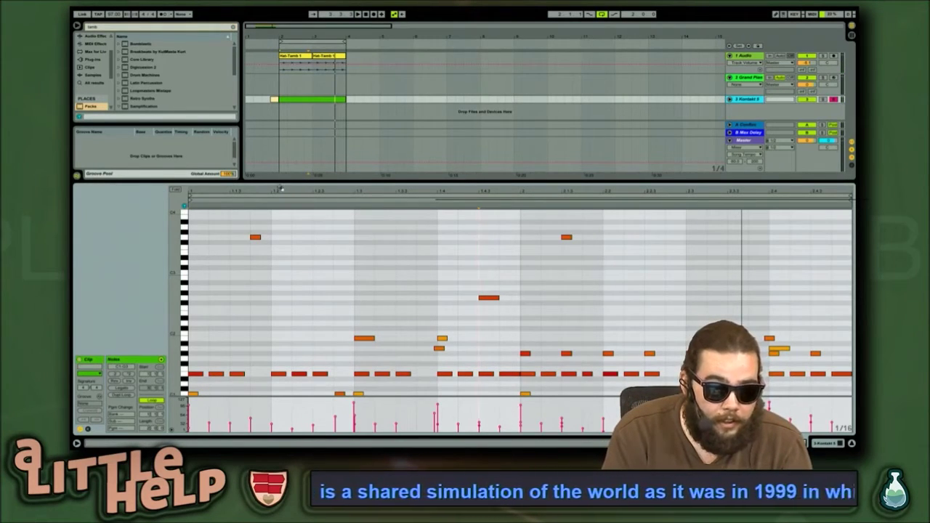
mouse_move(283, 186)
mouse_down()
mouse_move(283, 214)
mouse_move(283, 205)
mouse_up()
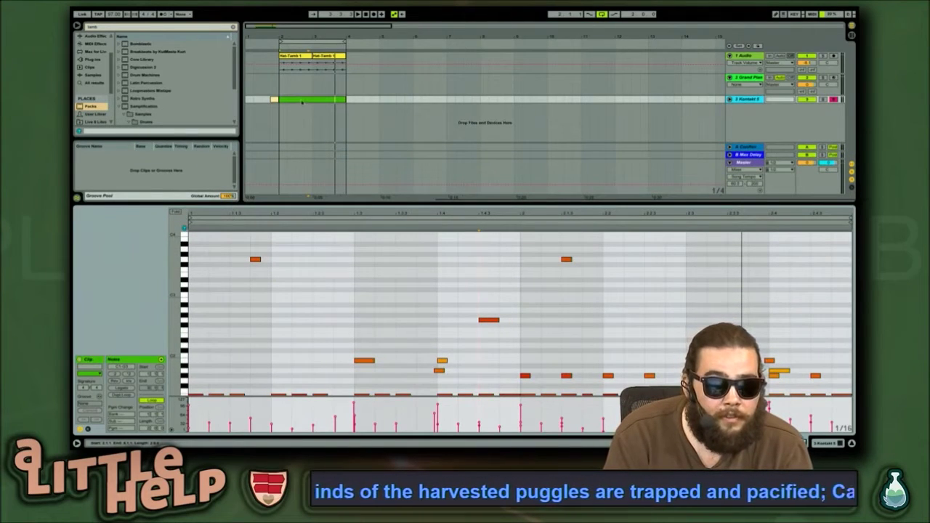
click(304, 102)
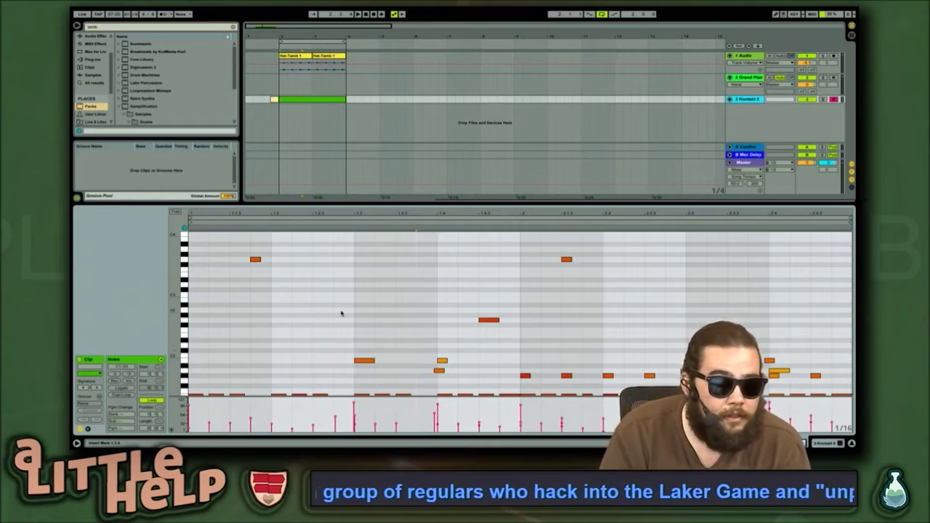
drag(250, 205, 242, 266)
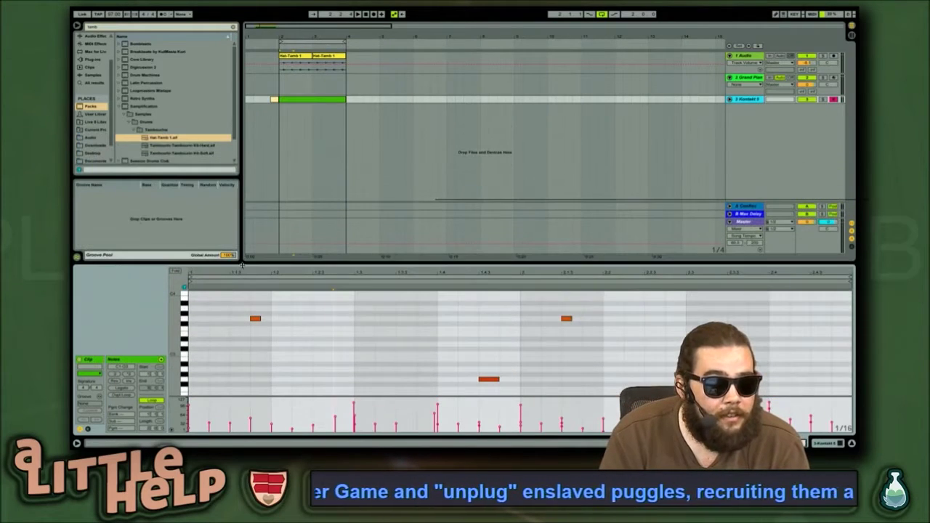
Find the Swing and Groove library in the packs and expand its SP1200 folder
click(164, 222)
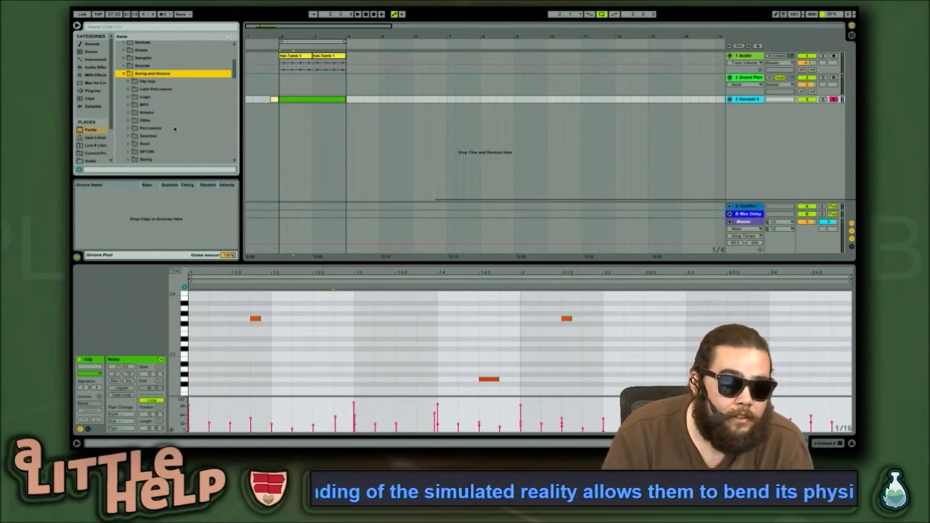
key(Down)
key(Down)
key(Down)
key(Down)
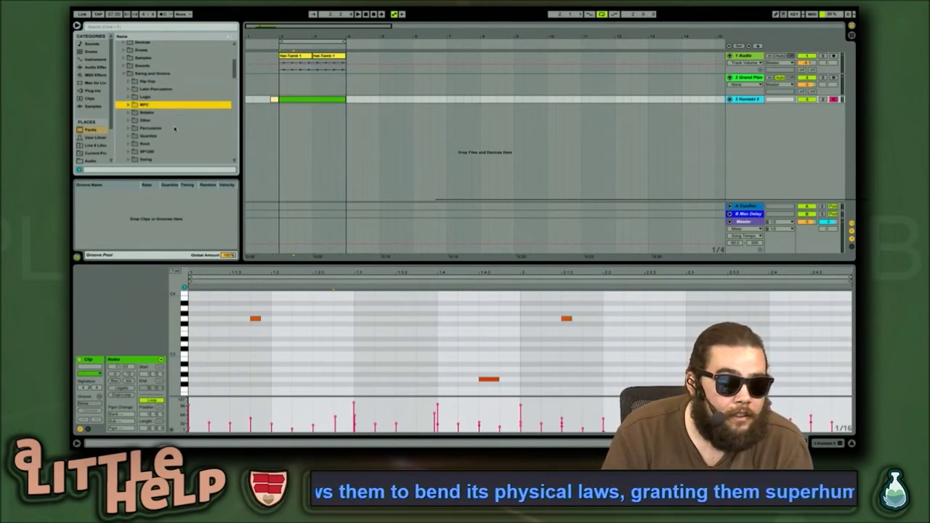
key(Down)
key(Down)
key(Down)
key(Down)
key(Down)
key(Down)
key(Right)
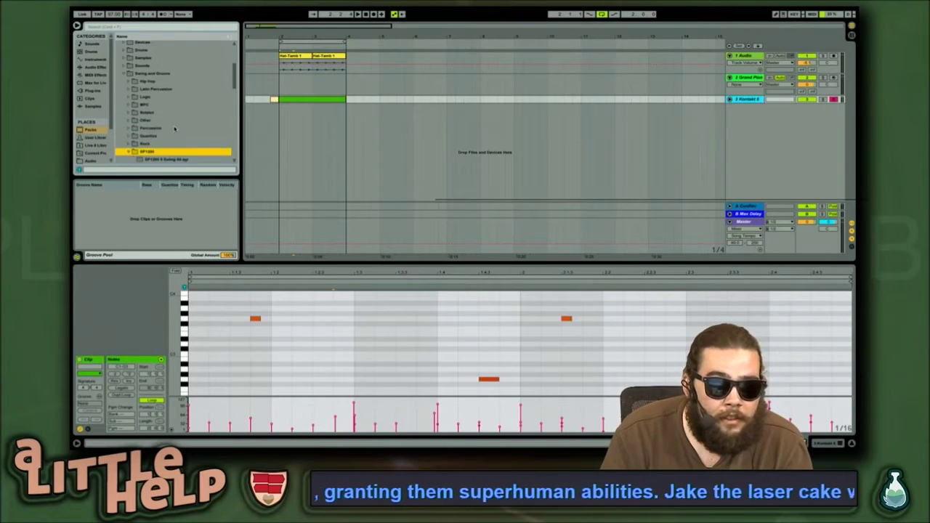
Go through the SP1200 grooves and select SP1200 16 Swing-67.agr
key(Down)
key(Down)
key(Down)
key(Down)
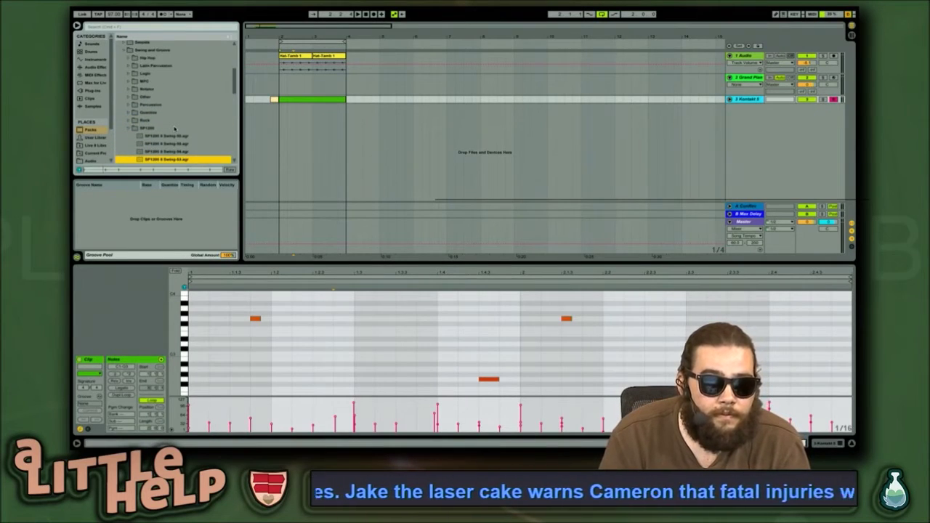
key(Down)
key(Down)
key(Down)
key(Down)
key(Down)
key(Down)
key(Down)
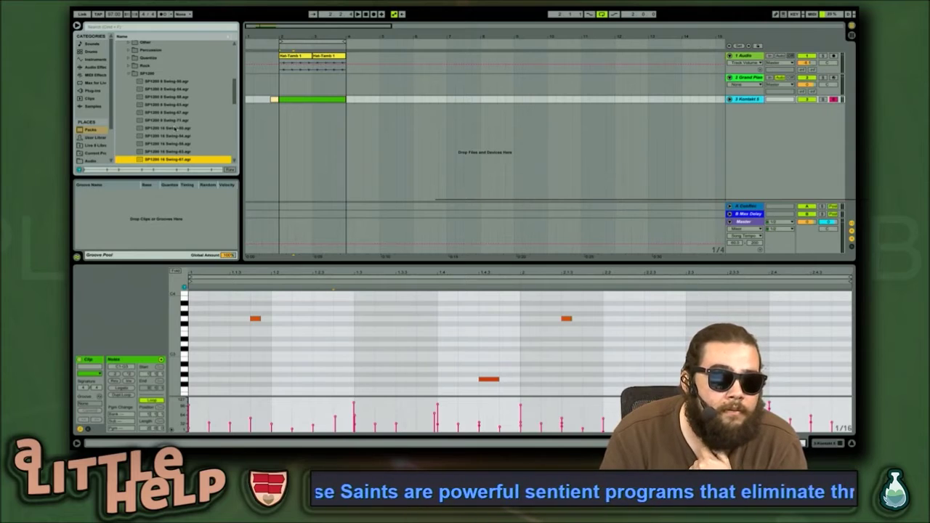
key(Down)
key(Up)
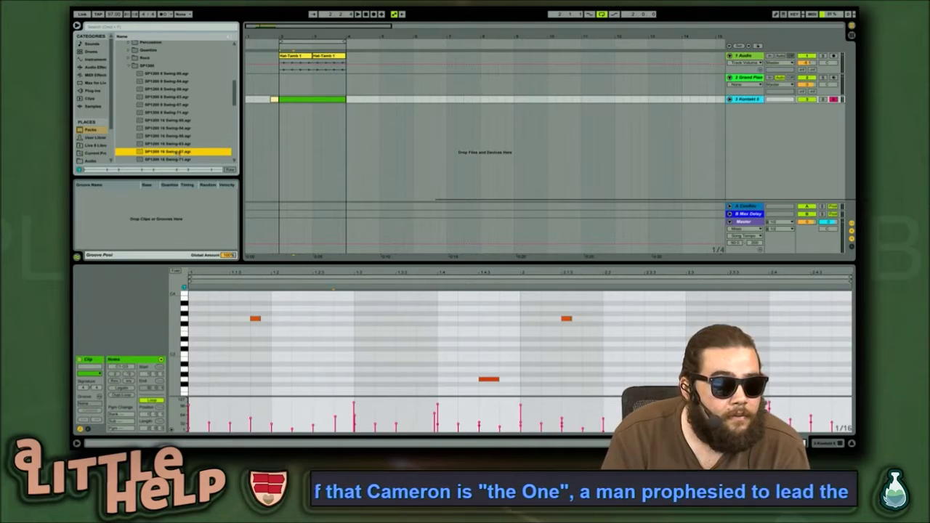
Apply the SP1200 16 Swing-67 groove to the drum clip, set its quantize to 100% and adjust its timing, random and velocity amounts
click(317, 102)
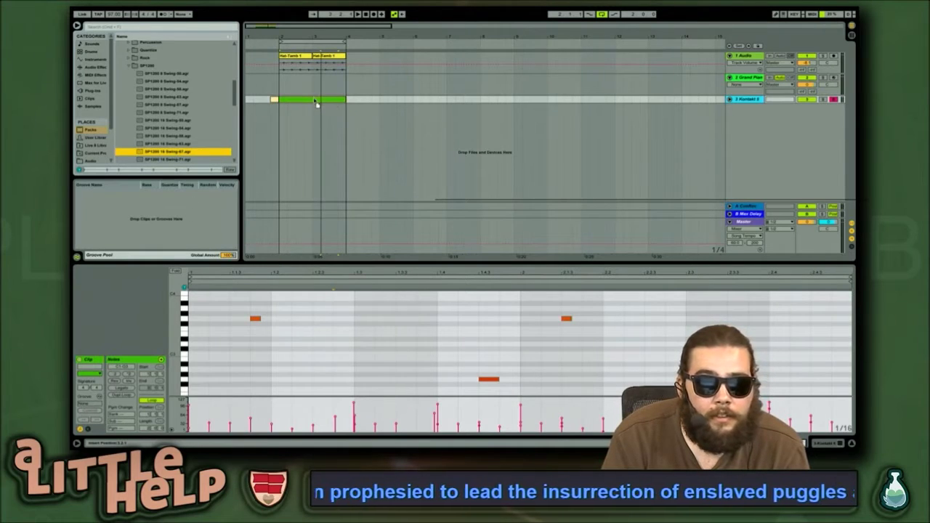
drag(317, 102, 192, 222)
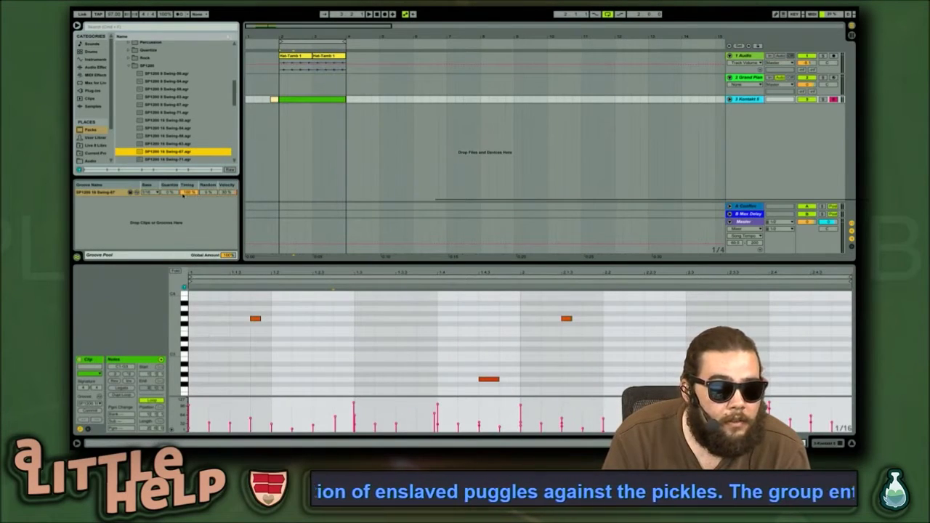
click(170, 194)
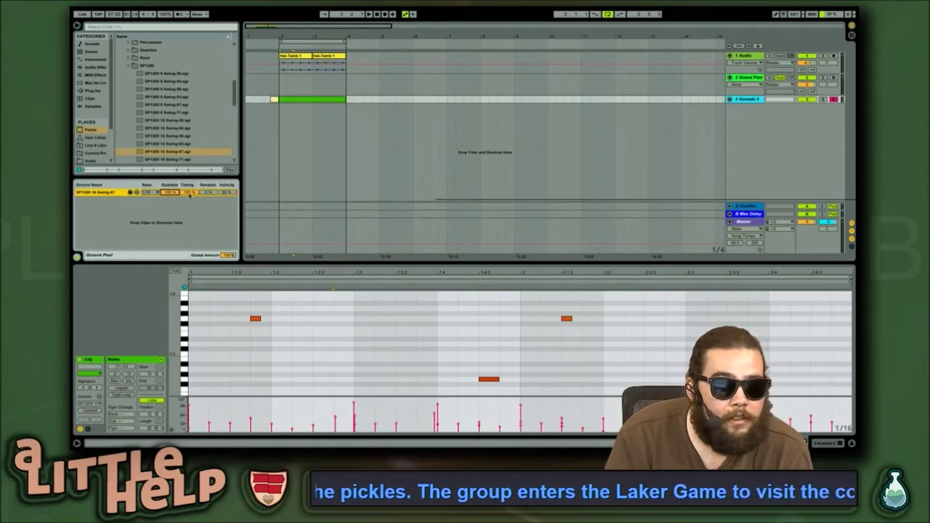
key(space)
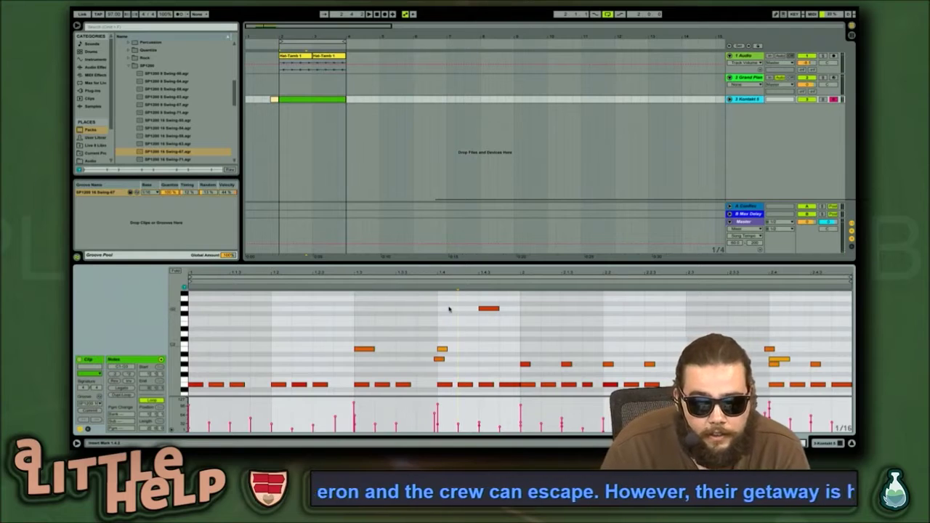
Add a G2 note at 1.4.1 in the drum clip and delete it again
double_click(447, 310)
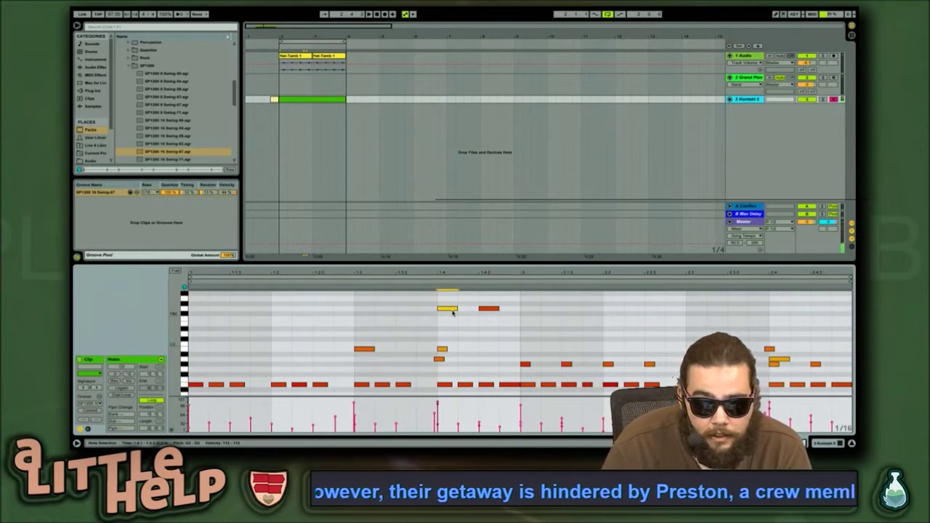
double_click(452, 311)
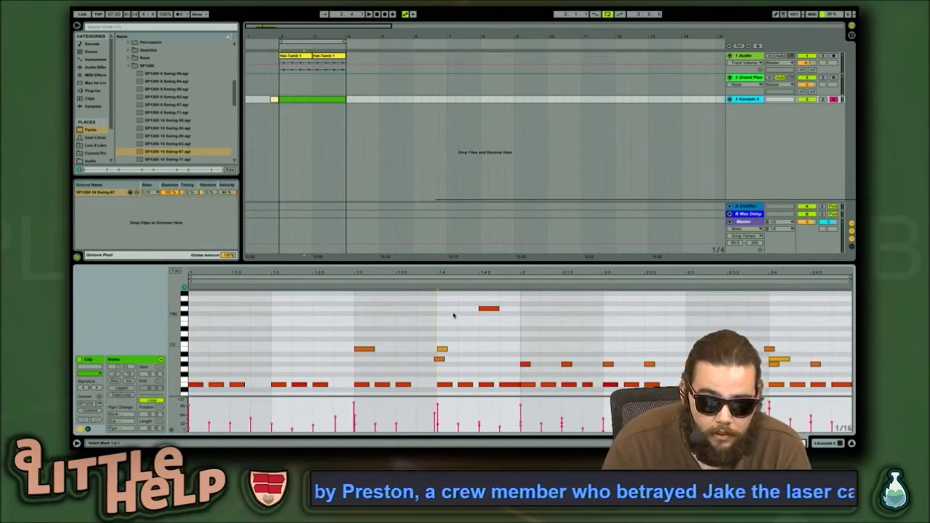
Try higher velocities on the E1 notes at 1.4.1 and 1.4.2 and listen to the beat
click(446, 384)
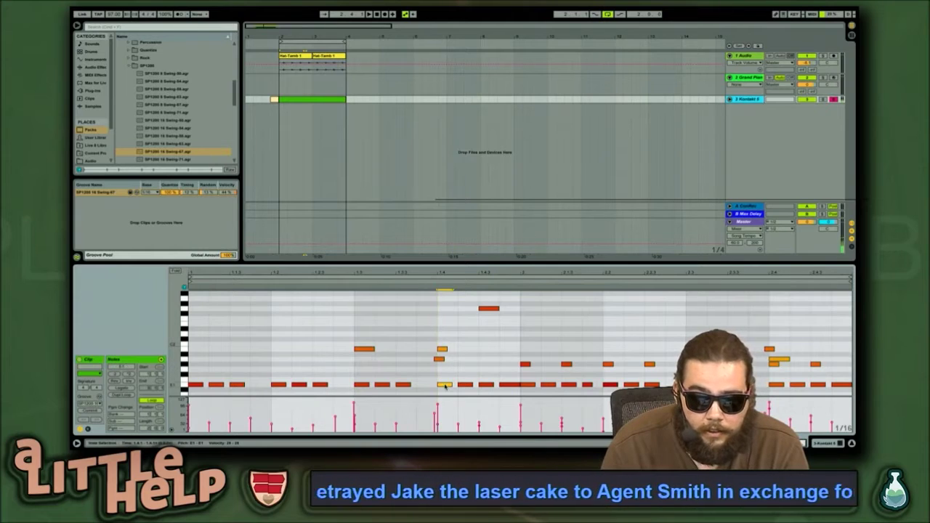
click(444, 384)
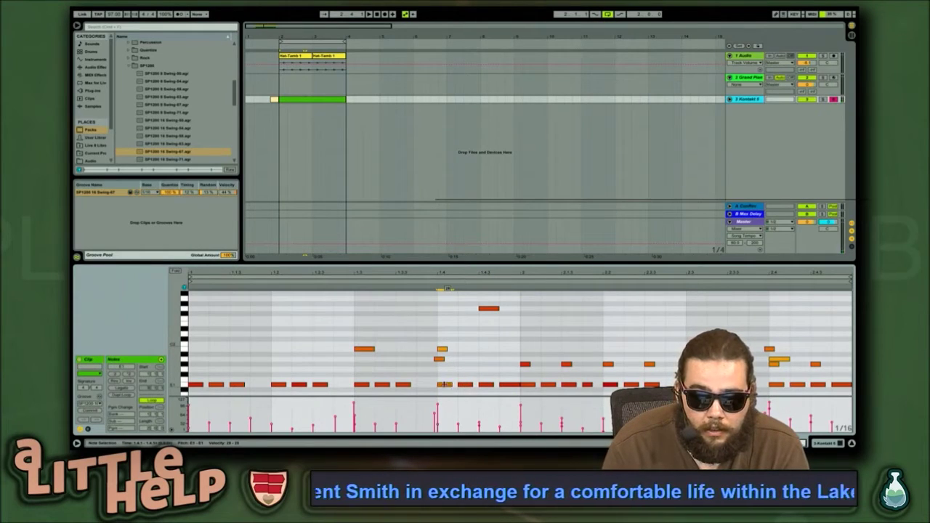
drag(444, 384, 465, 384)
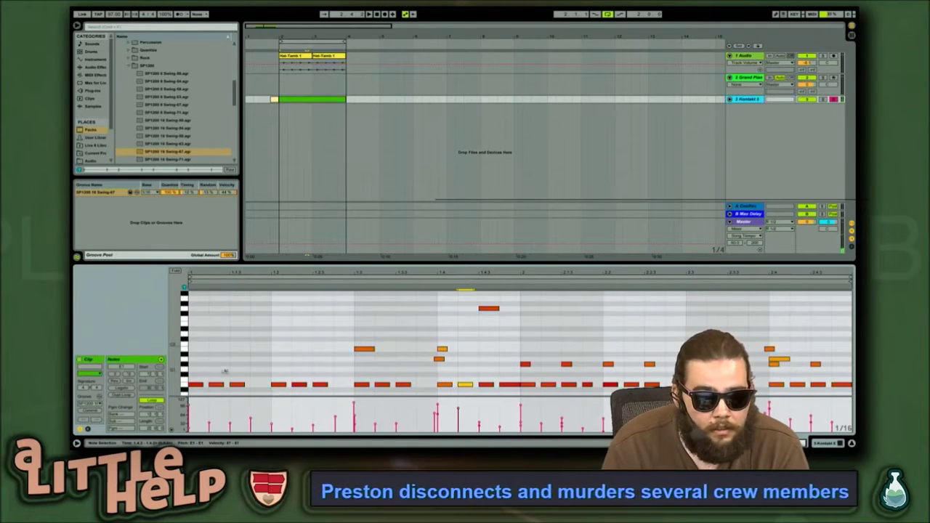
key(space)
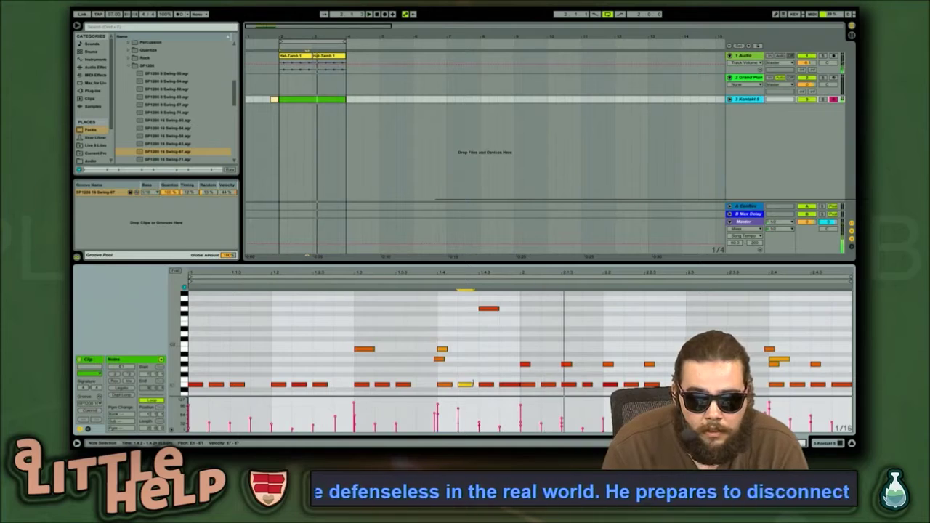
key(space)
Undo the velocity changes on the two E1 notes and the deletion of the G2 note
key(ctrl+z)
key(ctrl+z)
key(ctrl+z)
Raise the velocities of the E1 notes at 1.4.3 and 1.4.4, and play the beat while selecting the G2 note at 1.4.1
drag(489, 384, 509, 365)
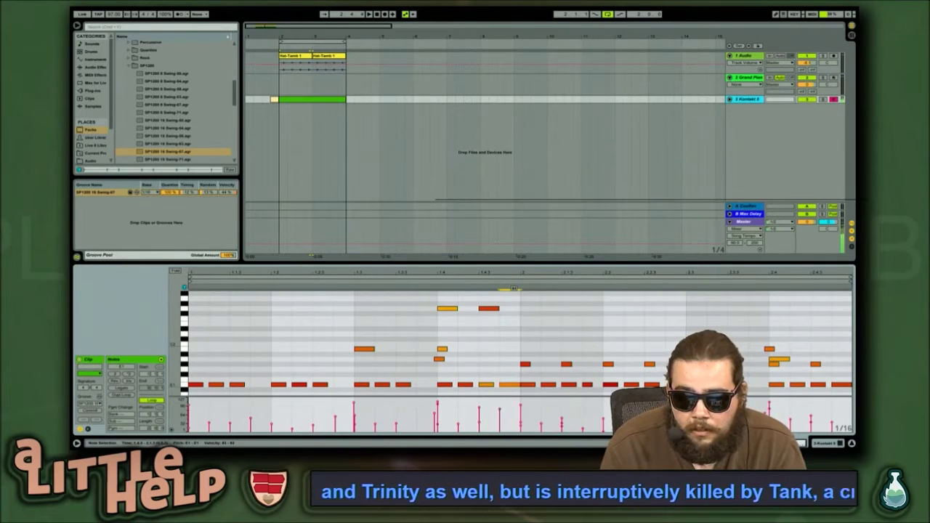
key(space)
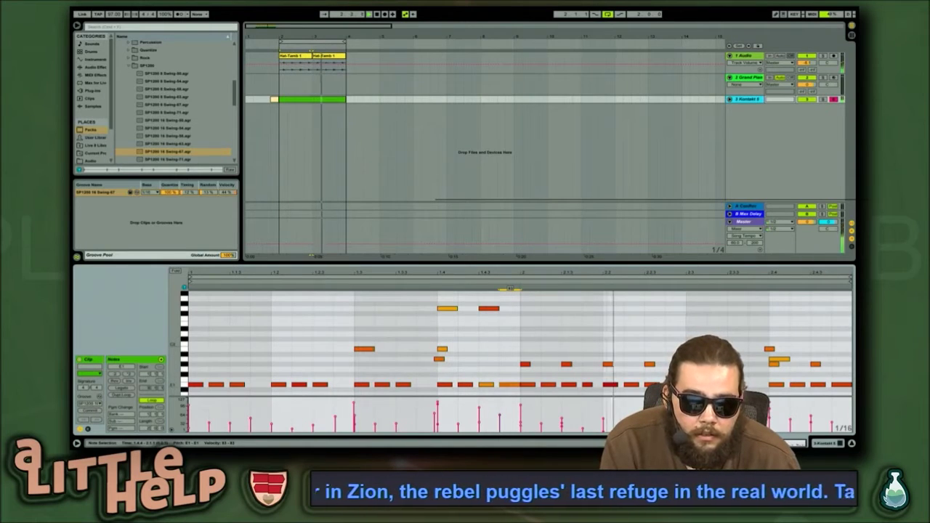
click(447, 308)
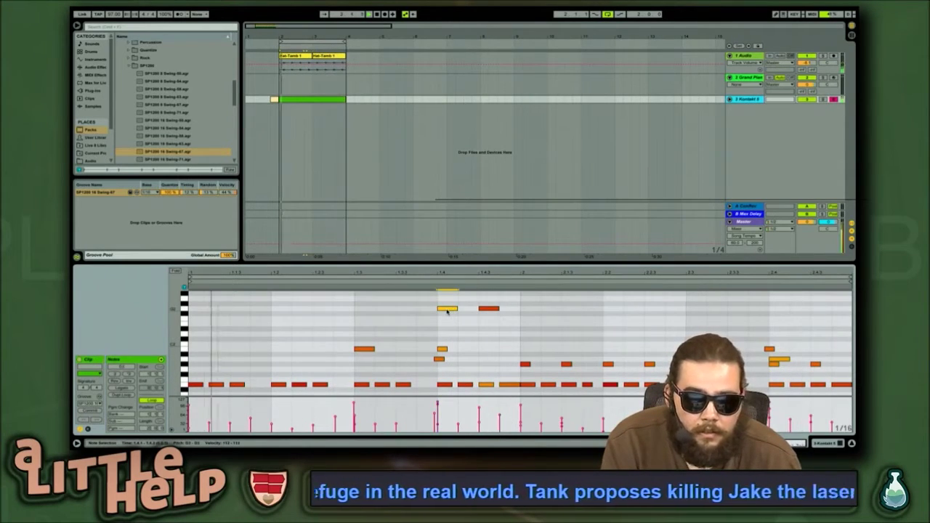
Delete the G2 note at 1.4.1 in the drum clip and save the set
key(Delete)
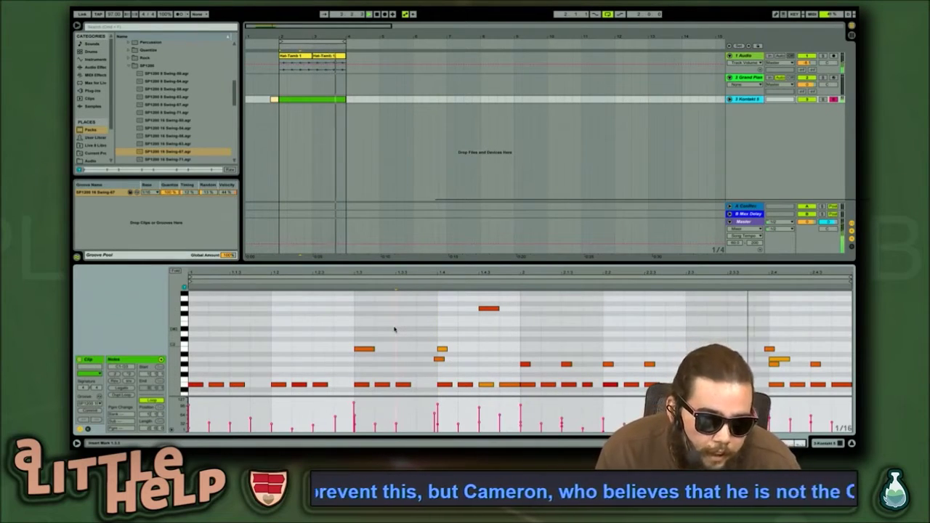
key(Tab)
key(ctrl+s)
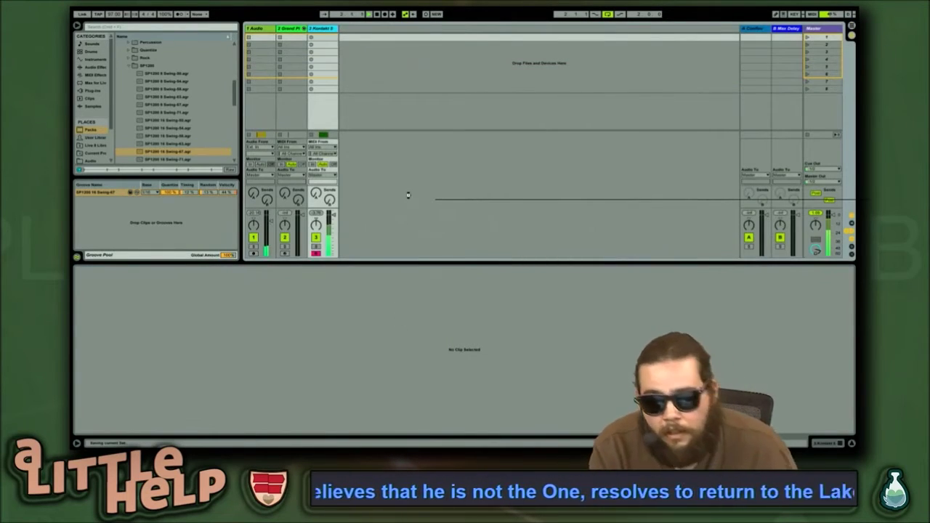
key(Tab)
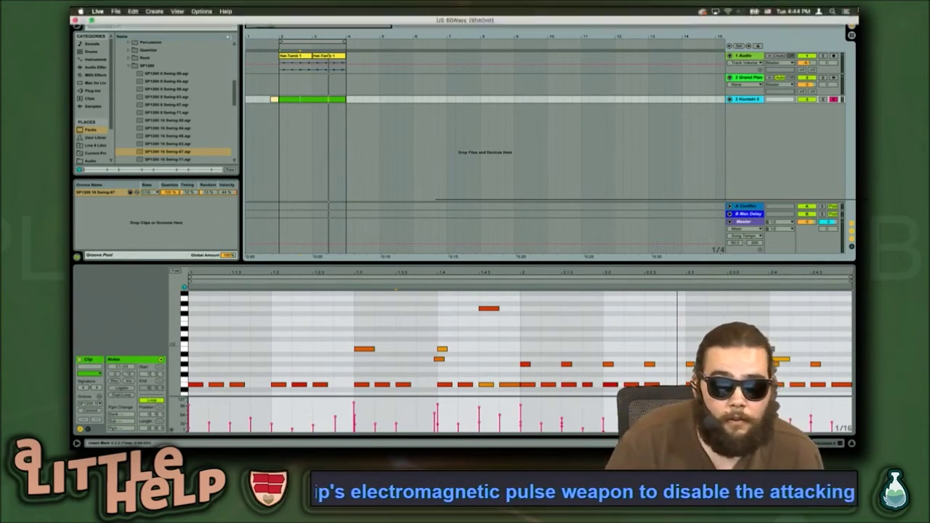
Insert an empty two-bar MIDI clip on the Kontakt track, starting at bar 6
click(404, 127)
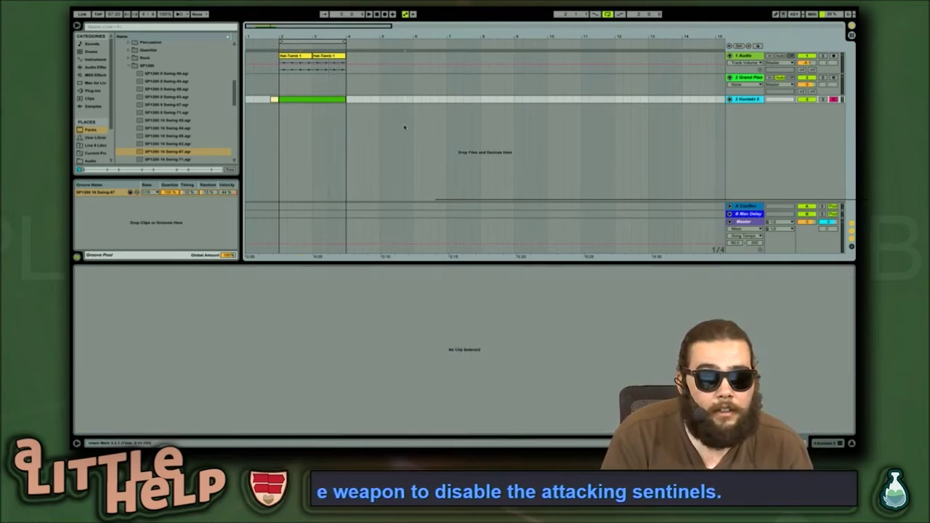
click(347, 101)
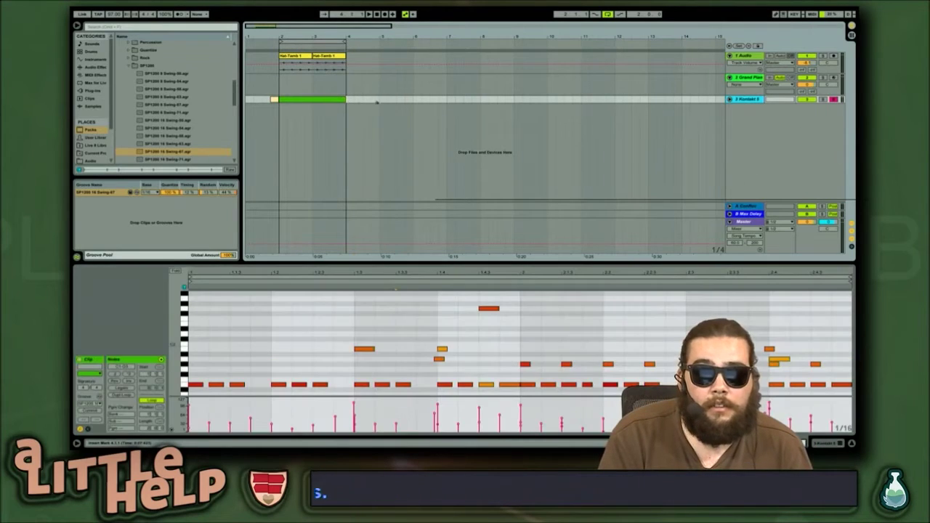
drag(415, 102, 471, 107)
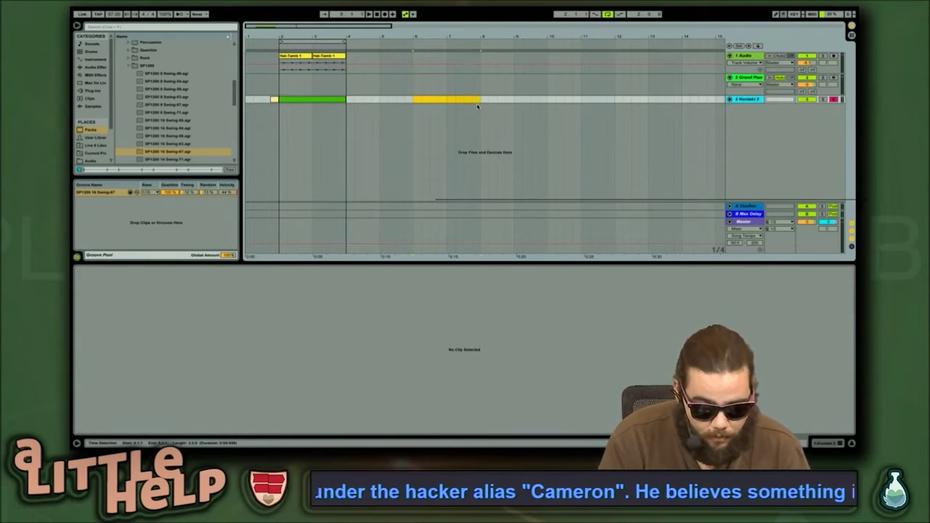
key(ctrl+shift+m)
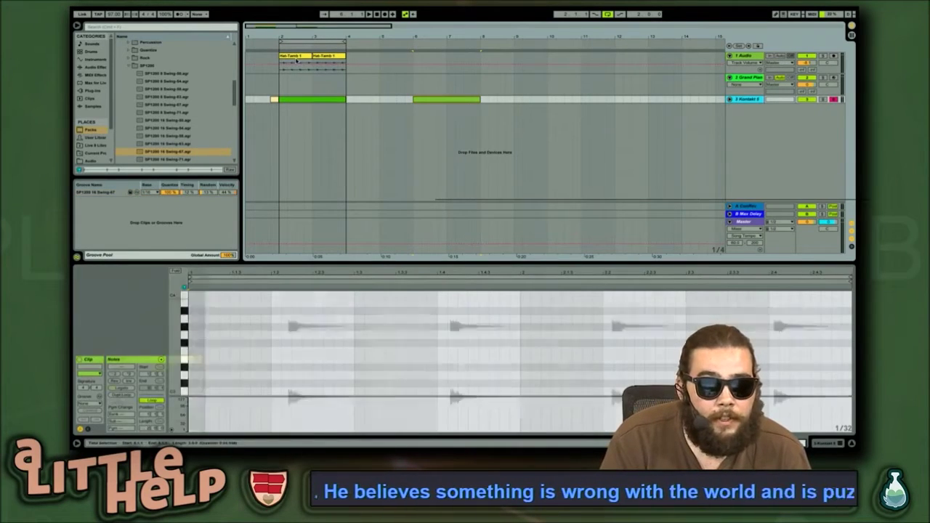
Copy the two Hat-Tamb 1 clips to bar 6 on the audio track, aligned with the empty MIDI clip
click(298, 69)
shift+click(329, 58)
click(287, 58)
shift+click(325, 58)
drag(333, 59, 468, 58)
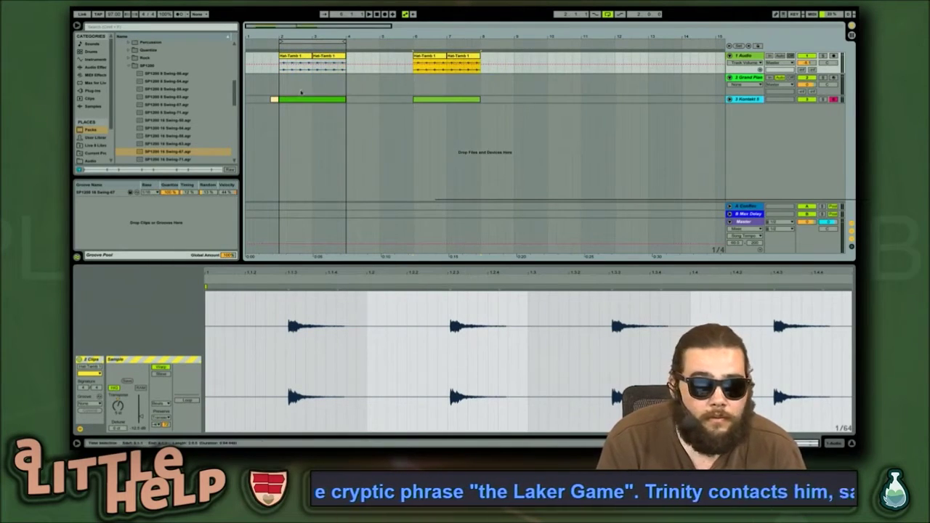
Raise the song tempo to 98 BPM while listening to the looped beat
click(299, 99)
click(264, 120)
click(273, 124)
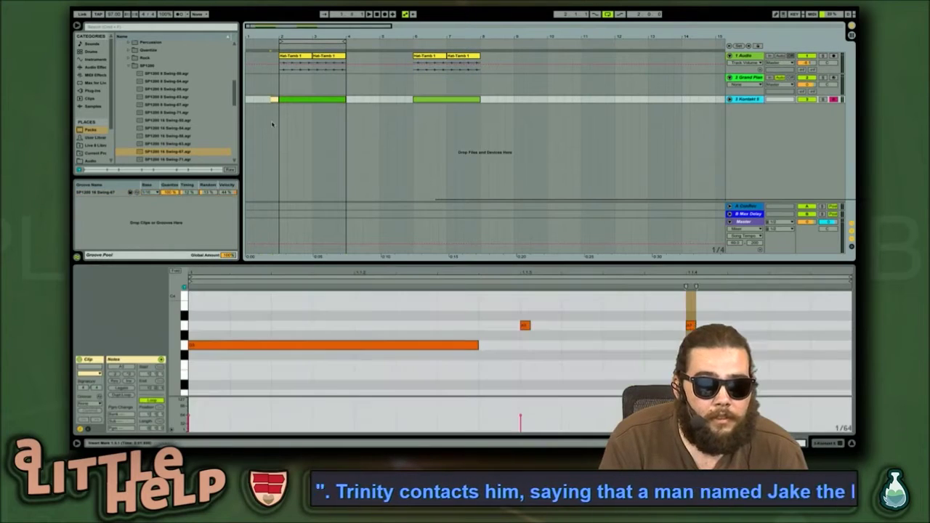
key(space)
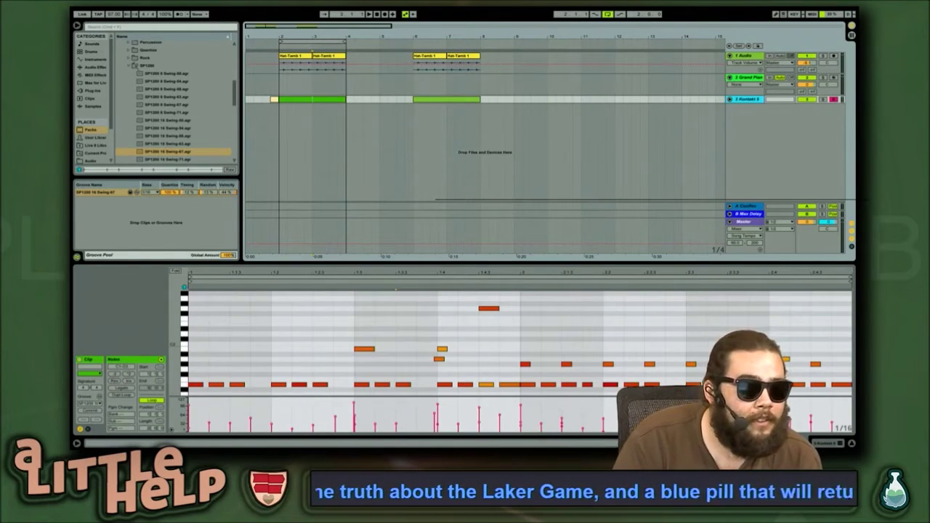
drag(112, 15, 112, 13)
key(space)
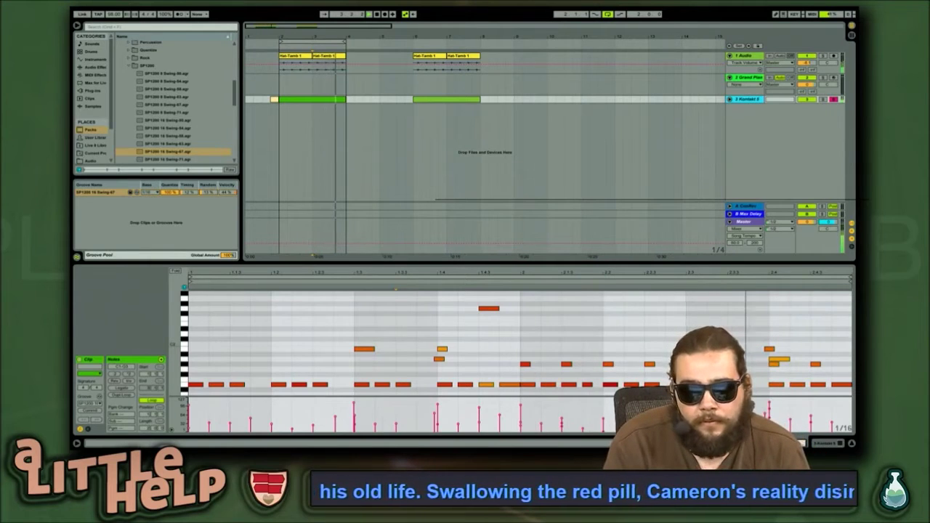
drag(112, 16, 113, 12)
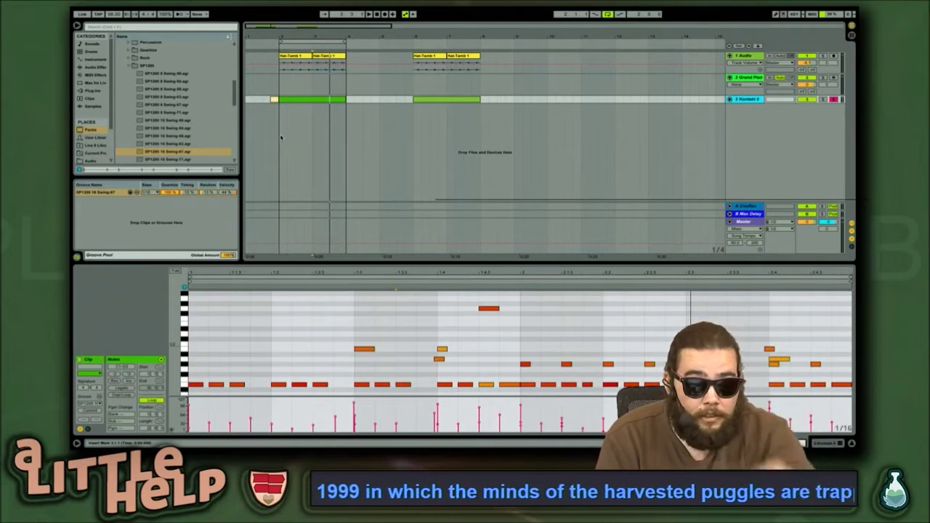
key(space)
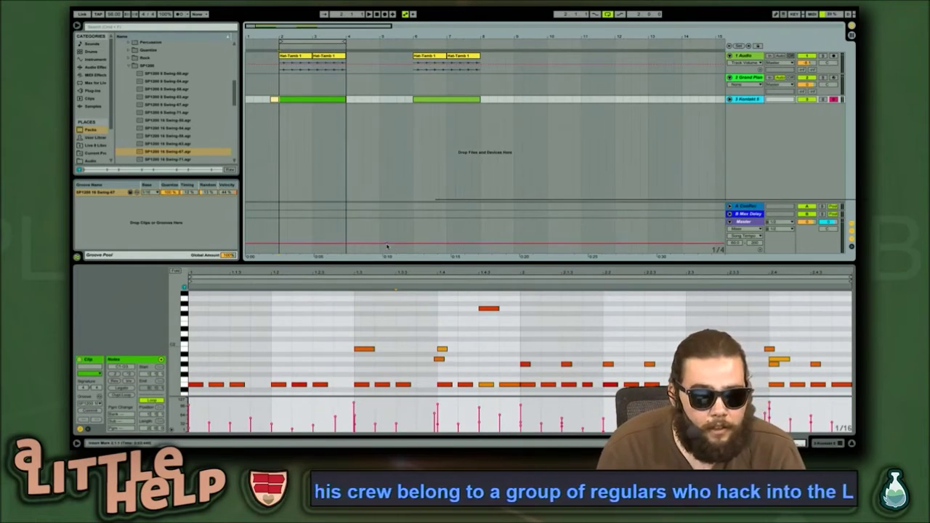
Switch to the browser and read through the chords for "50 Ways to Leave your Lover"
key(ctrl+Up)
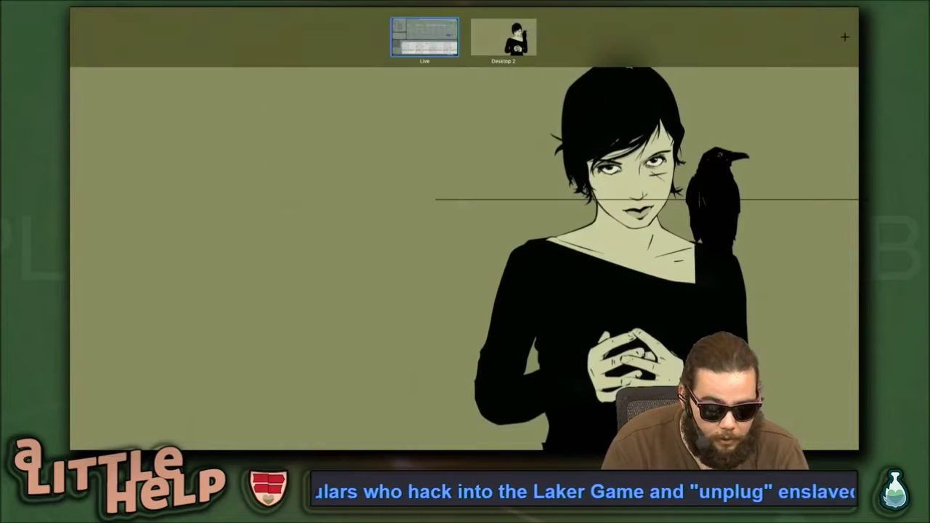
key(ctrl+Up)
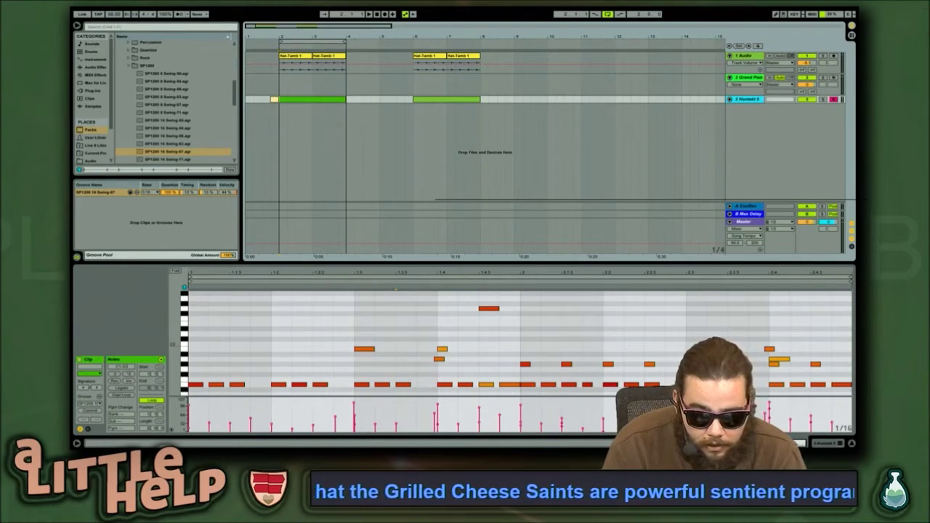
key(ctrl+Up)
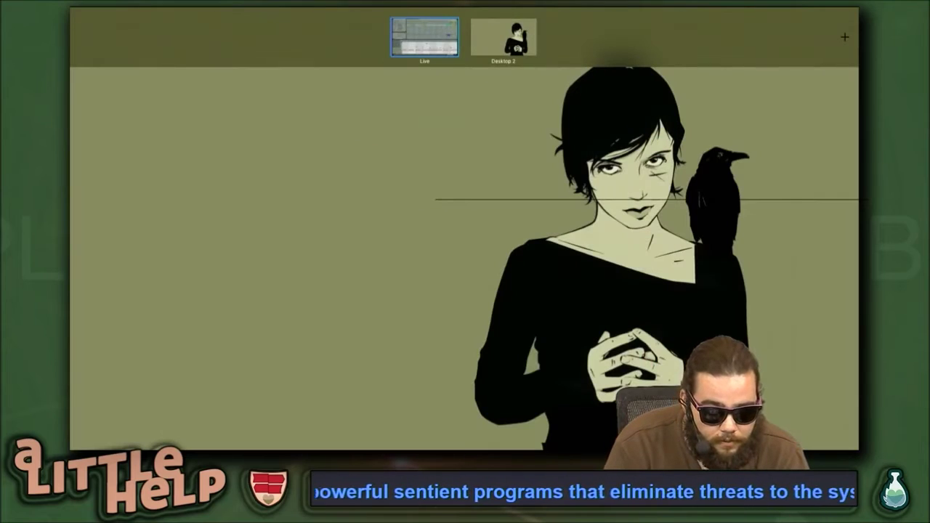
drag(71, 24, 477, 22)
click(472, 28)
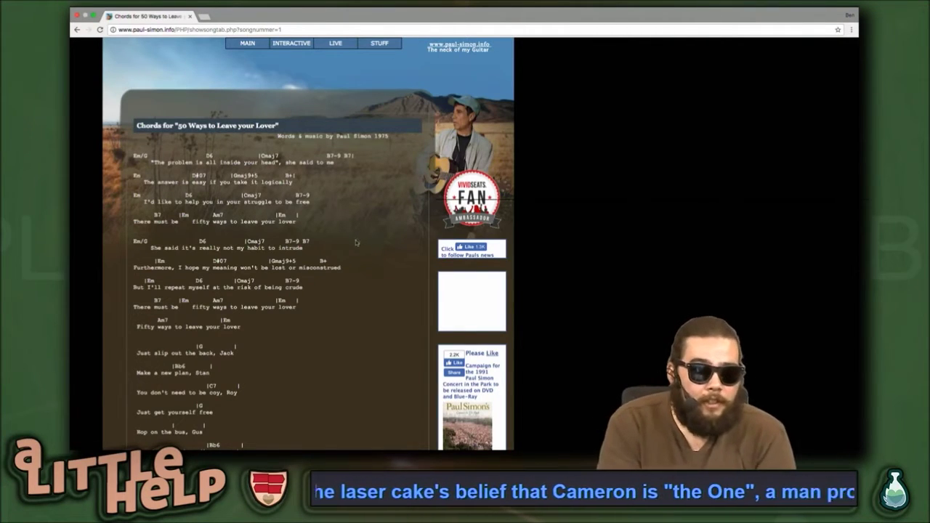
scroll(336, 245, down, 2)
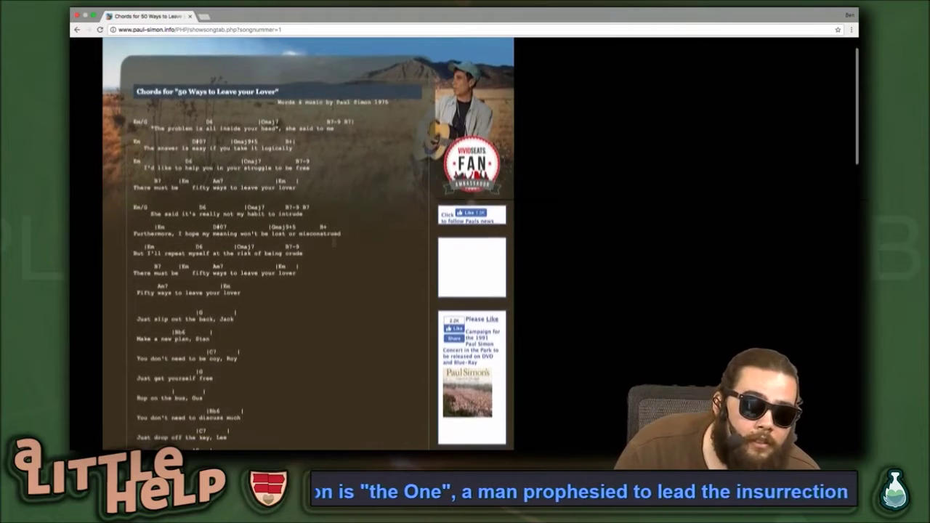
scroll(335, 245, down, 2)
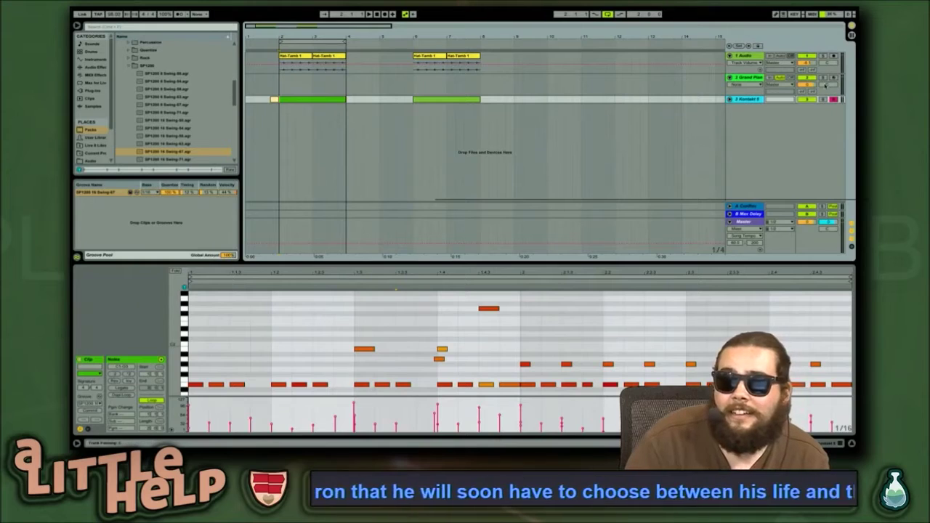
Arm the Grand Piano track and consult the chord page again before returning to the arrangement
click(834, 77)
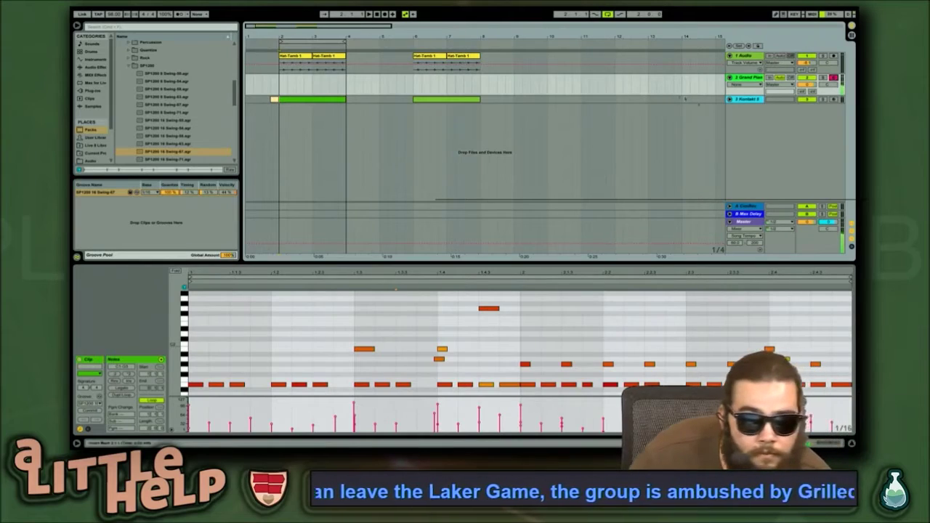
key(ctrl+Right)
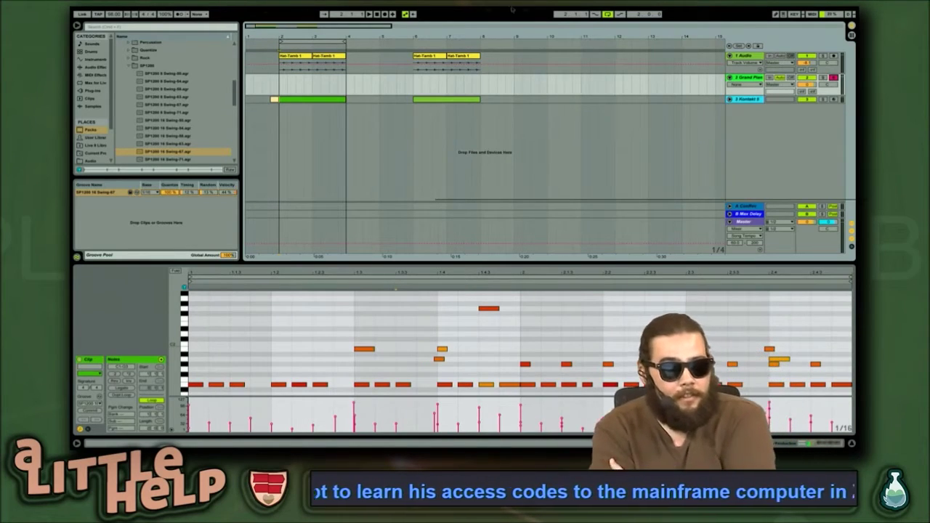
click(282, 88)
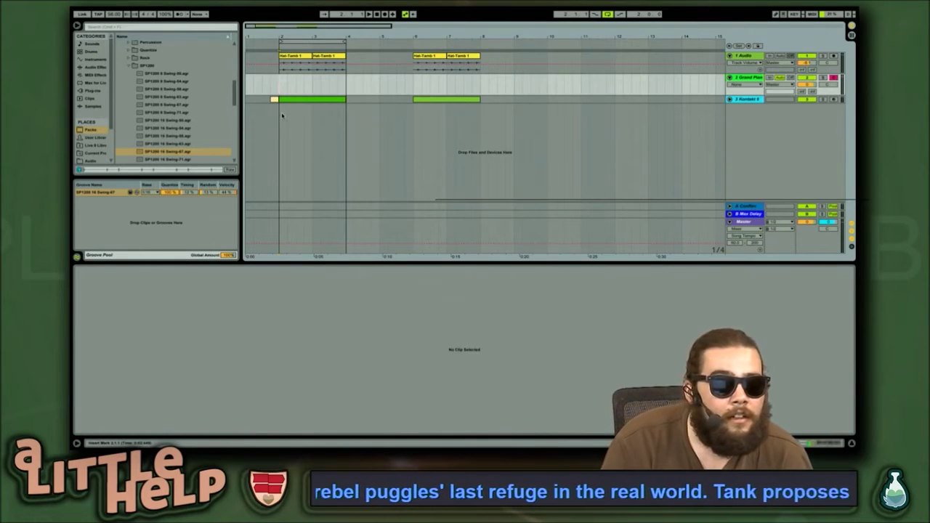
Move the copied tambourine clips and the empty MIDI clip together from bar 6 to about bar 13
key(Down)
click(431, 56)
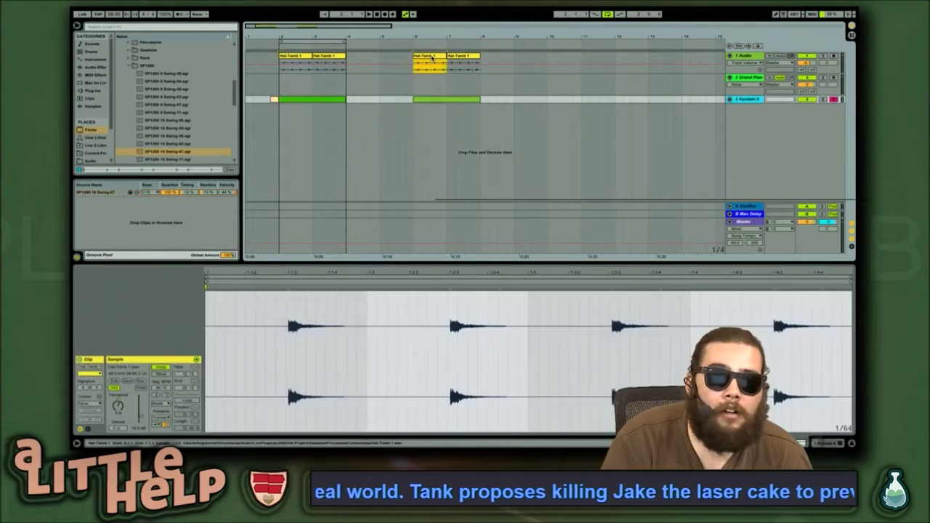
shift+click(468, 100)
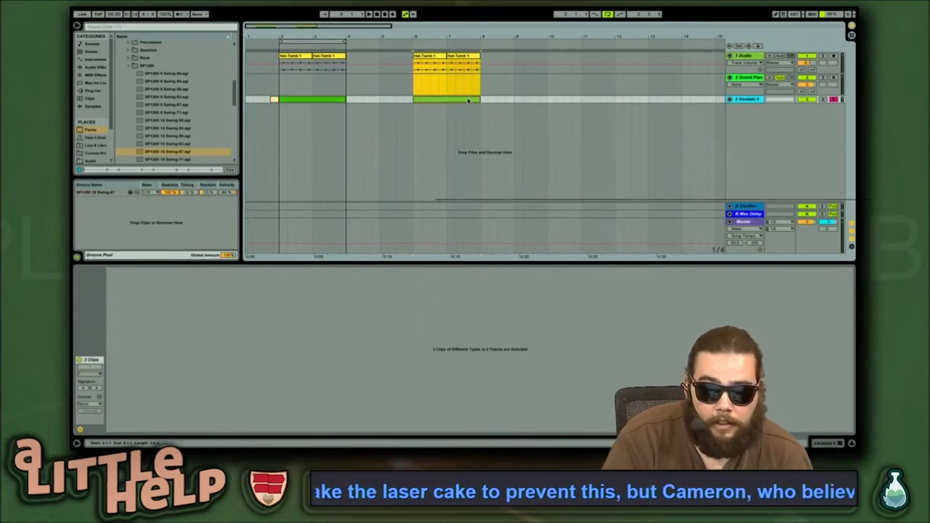
drag(468, 99, 696, 97)
Select the tambourine and drum clips of the two-bar loop at bar 2 and duplicate them four times in succession
click(312, 100)
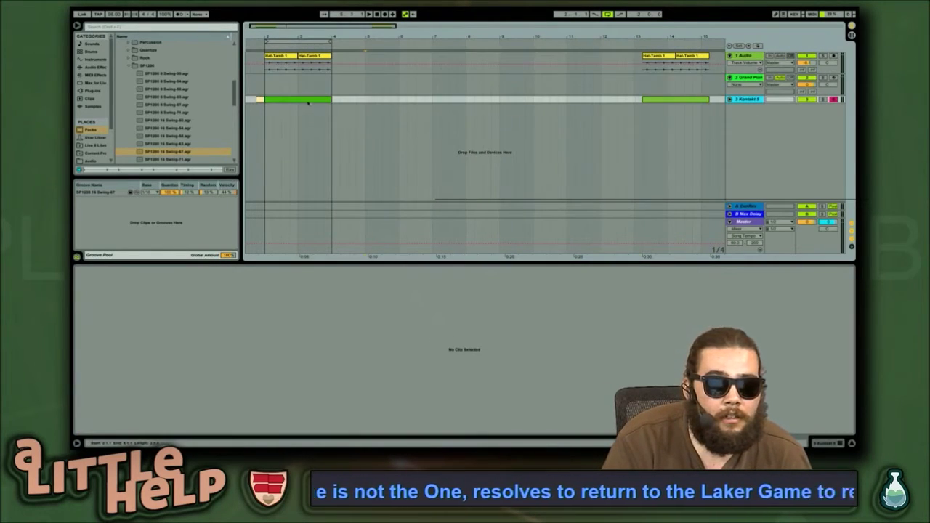
shift+click(291, 64)
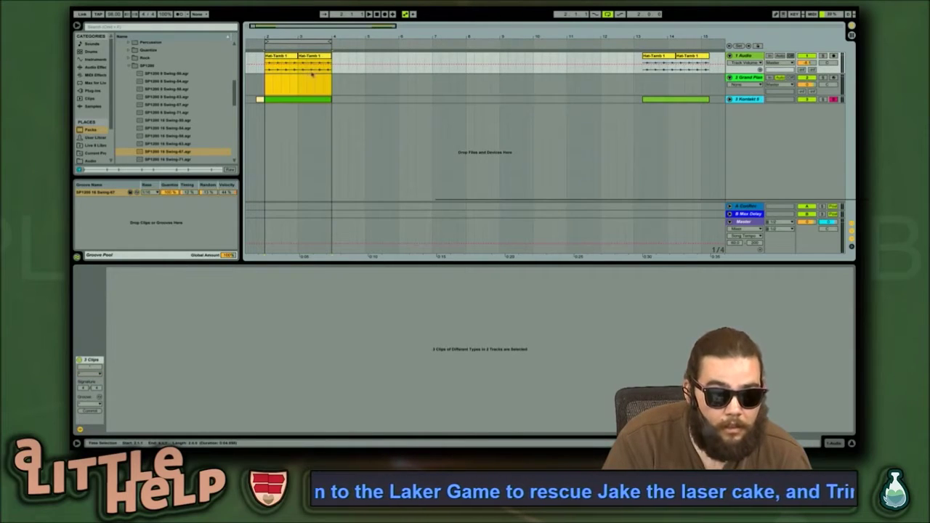
click(369, 100)
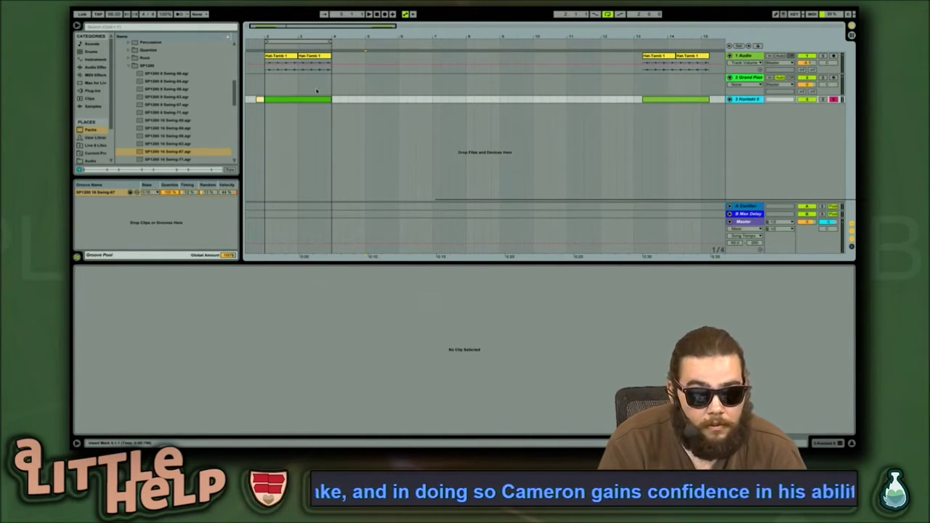
click(276, 64)
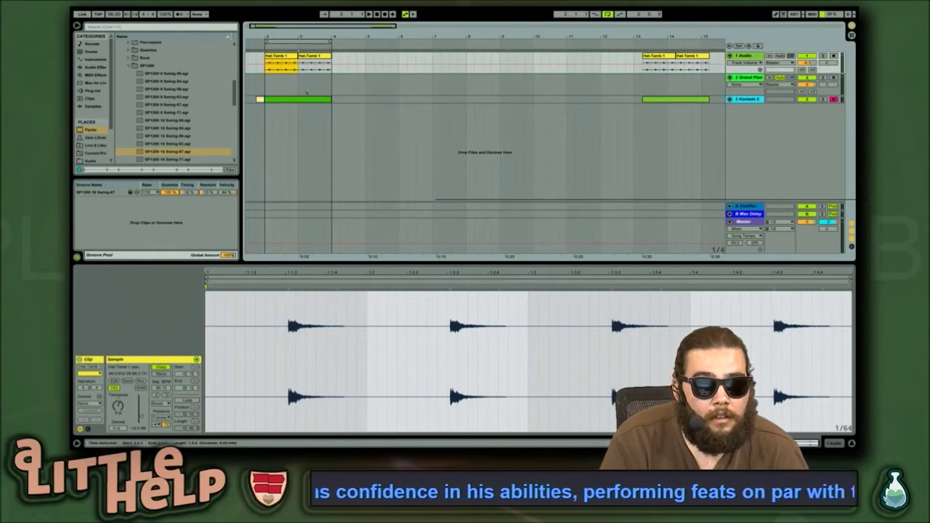
shift+click(324, 101)
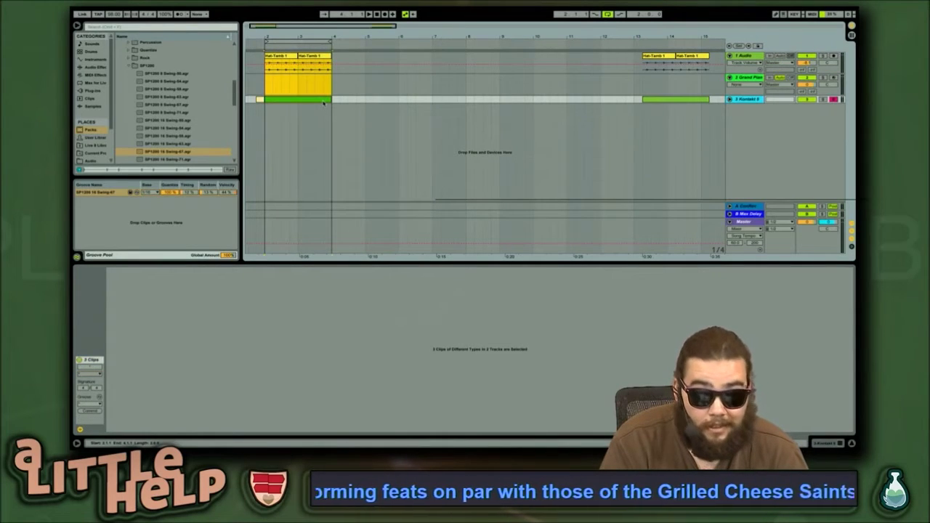
key(ctrl+d)
key(ctrl+d)
key(ctrl+d)
key(ctrl+d)
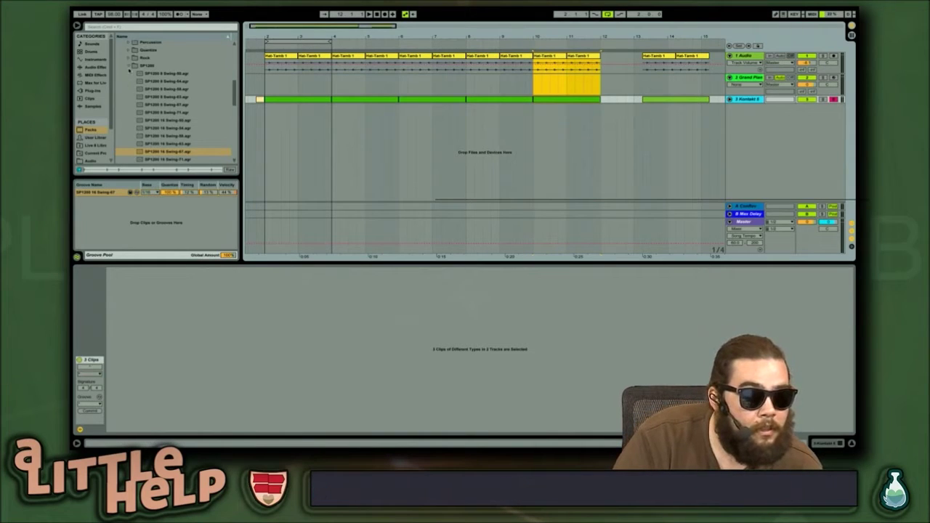
Load the Analog instrument onto a new MIDI track and lower its first filter's frequency
click(94, 75)
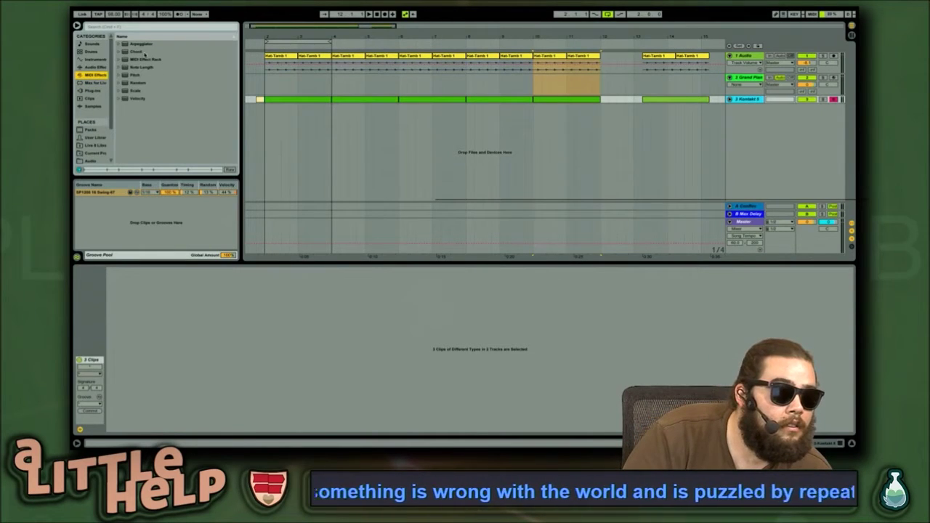
click(94, 60)
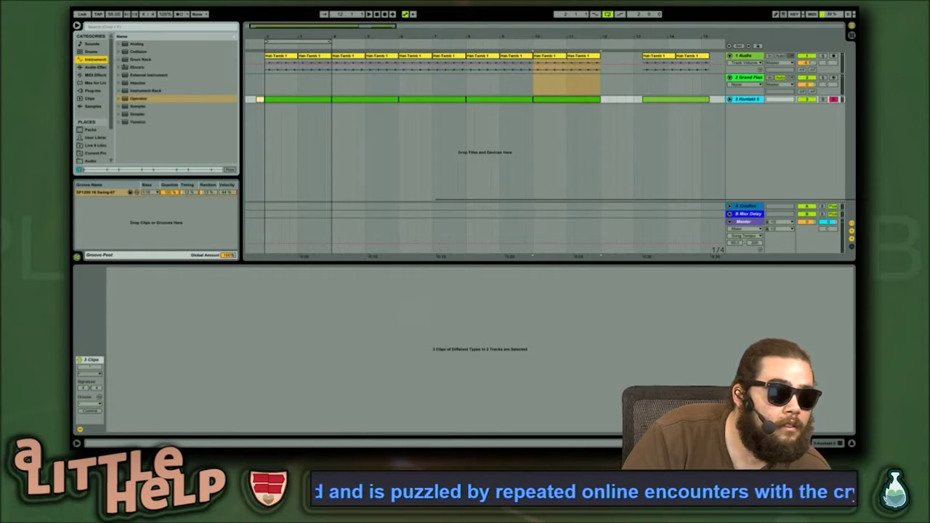
click(136, 45)
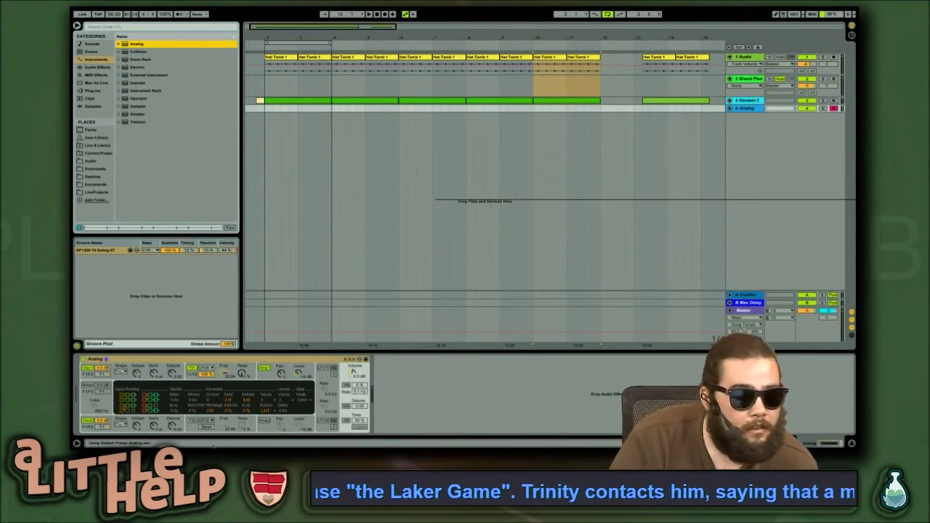
click(224, 382)
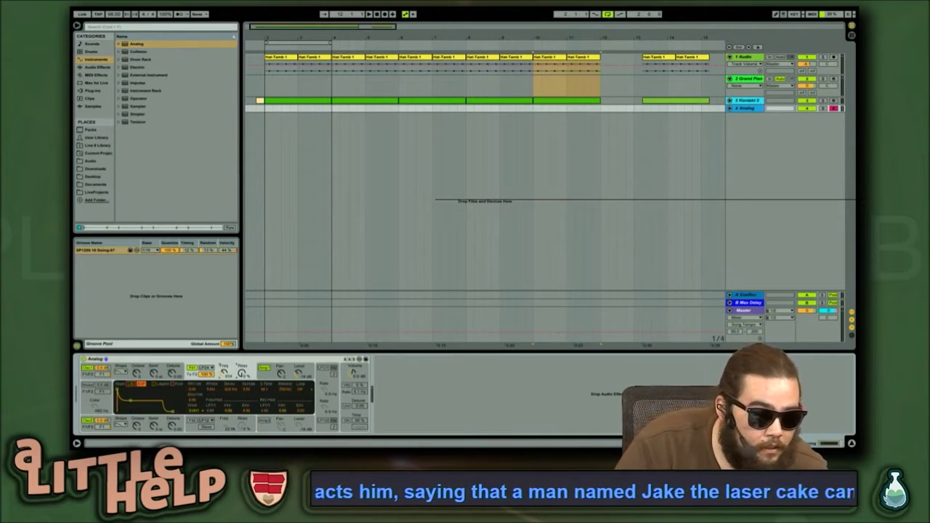
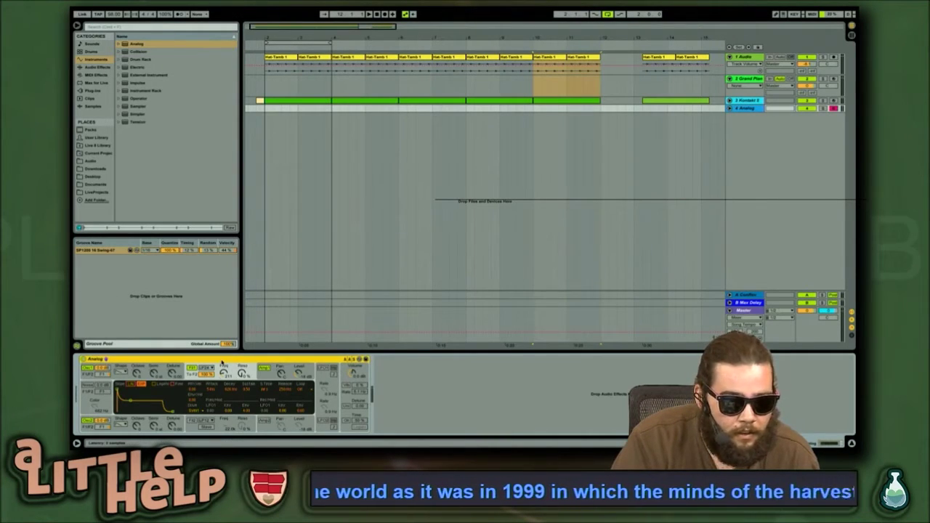
Remove the Analog instrument from the new MIDI track and collapse the expanded Swing and Groove folders in the Packs browser
key(Delete)
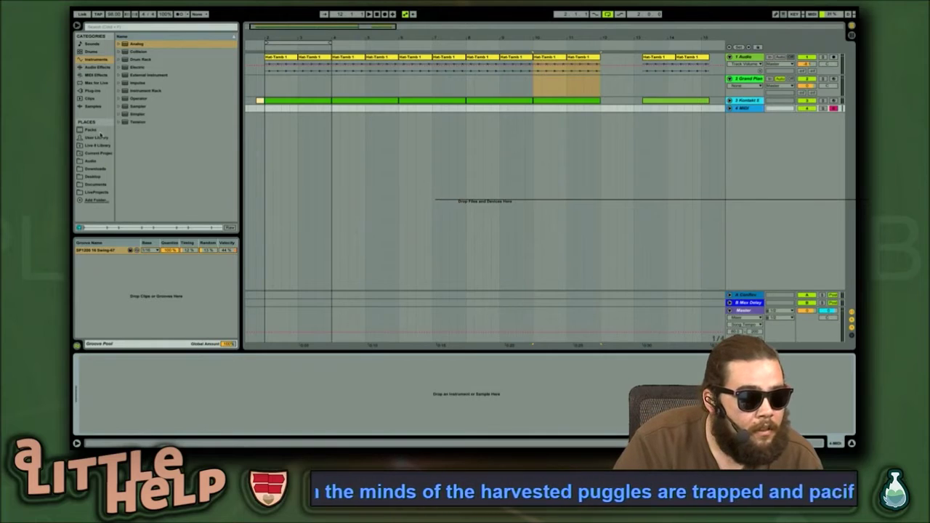
click(91, 130)
key(Right)
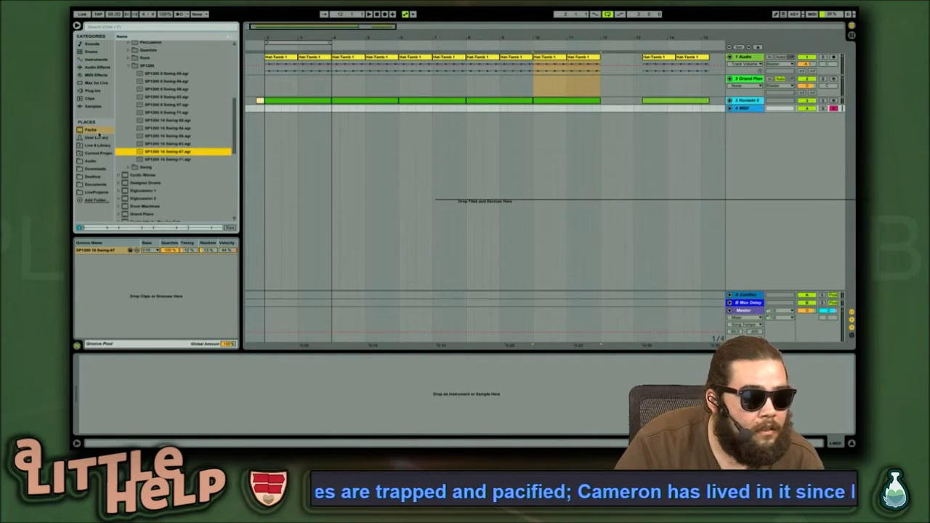
key(Left)
key(Left)
key(Left)
key(Left)
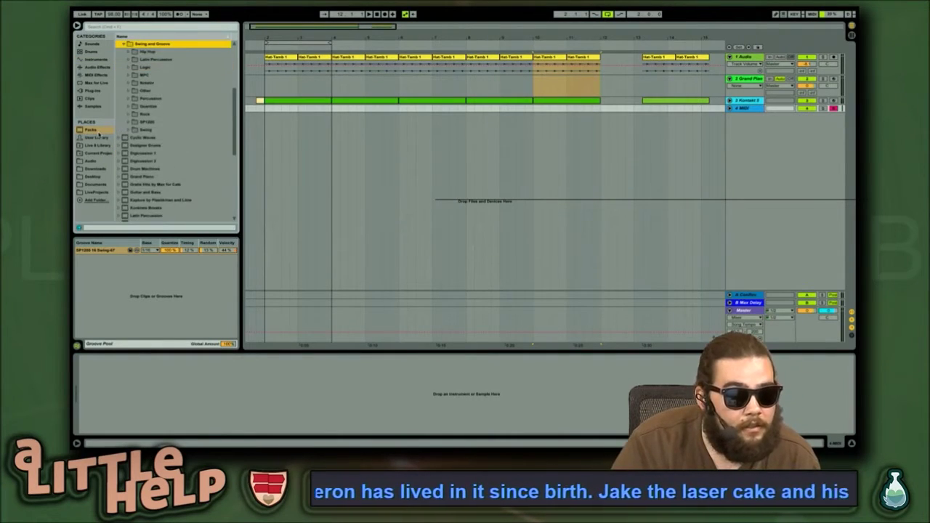
key(Down)
key(Down)
key(Up)
key(Left)
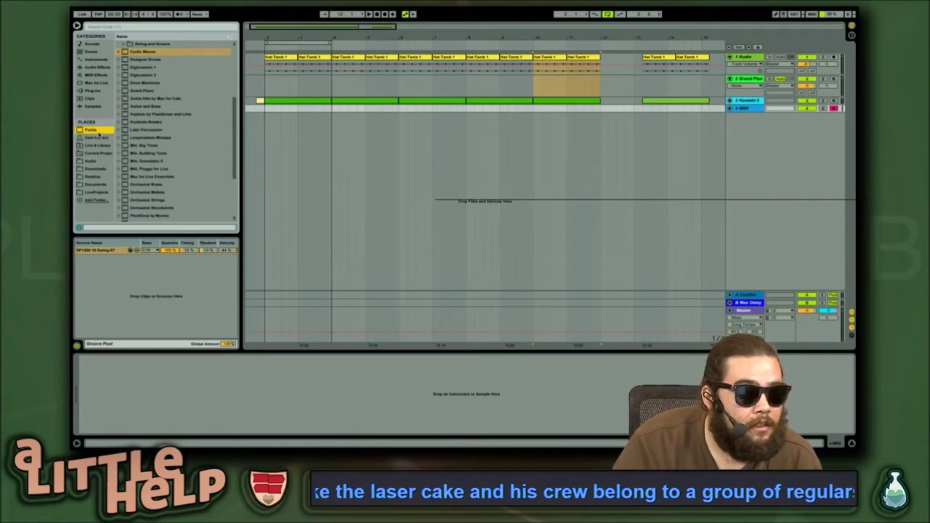
Browse the Orchestral Strings pack and expand its Double Bass sounds
scroll(139, 143, down, 3)
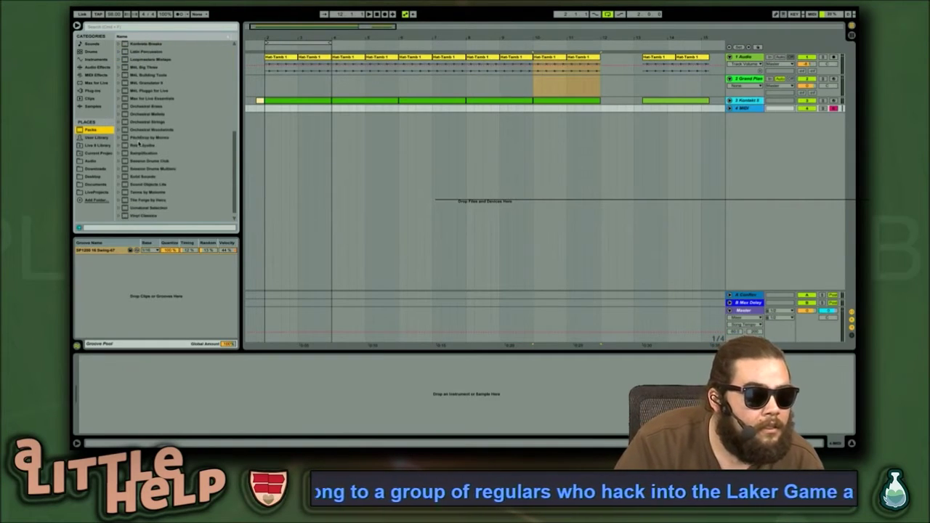
click(147, 124)
key(Right)
key(Down)
key(Down)
key(Right)
key(Down)
key(Down)
key(Down)
key(Down)
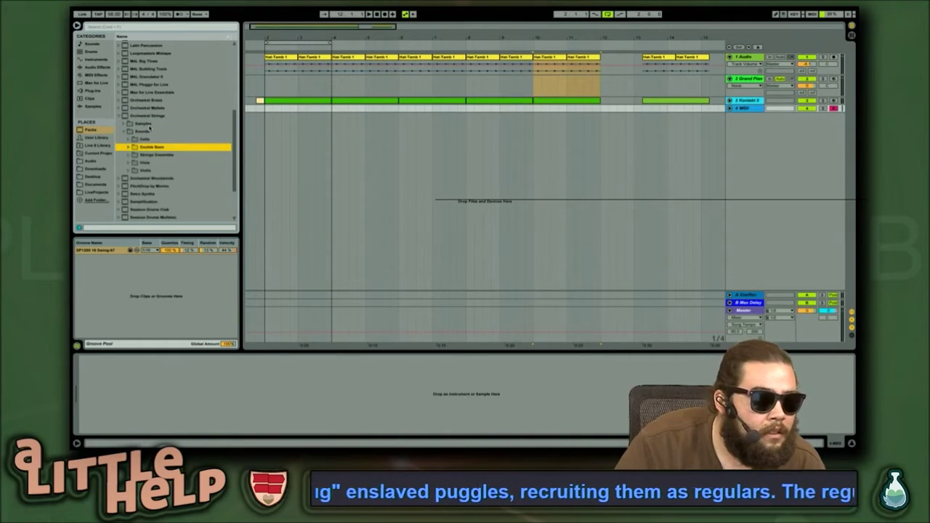
key(Up)
key(Up)
key(Right)
key(Down)
key(Down)
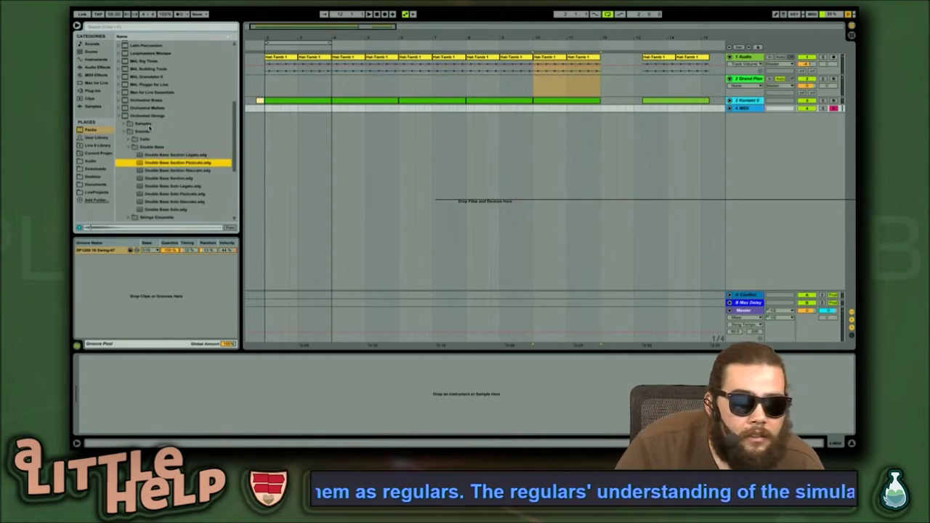
Audition the double bass presets and load Double Bass Solo Pizzicato onto the empty MIDI track
key(Down)
key(Down)
key(Down)
key(Down)
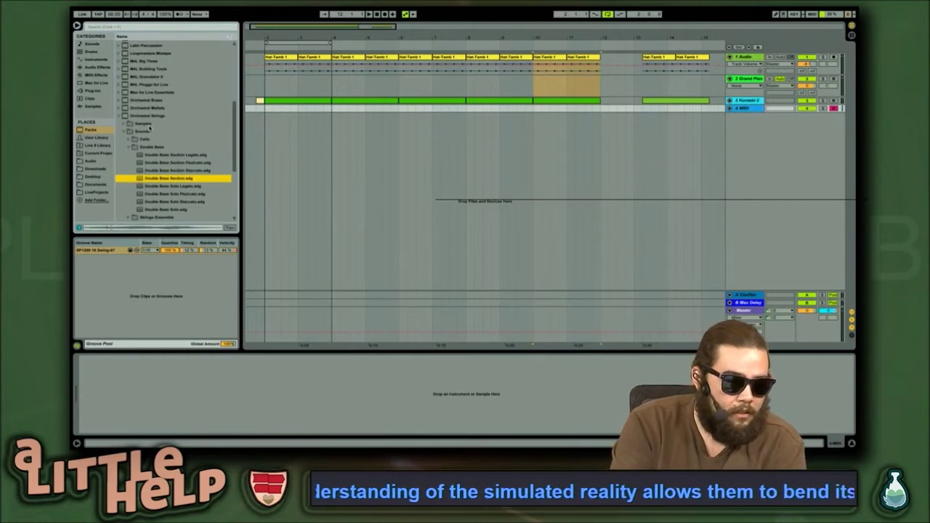
key(Down)
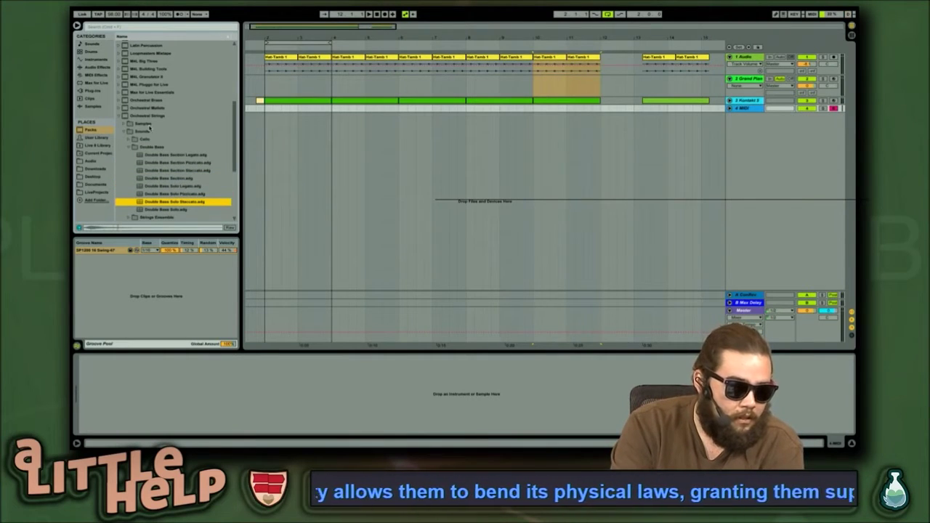
key(Up)
key(Up)
key(Up)
key(Up)
key(Up)
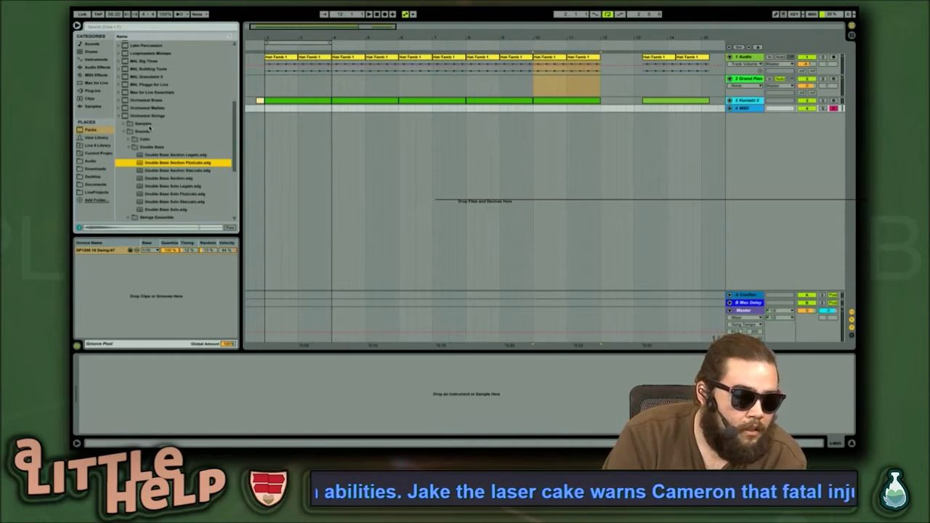
key(Down)
key(Down)
key(Down)
key(Down)
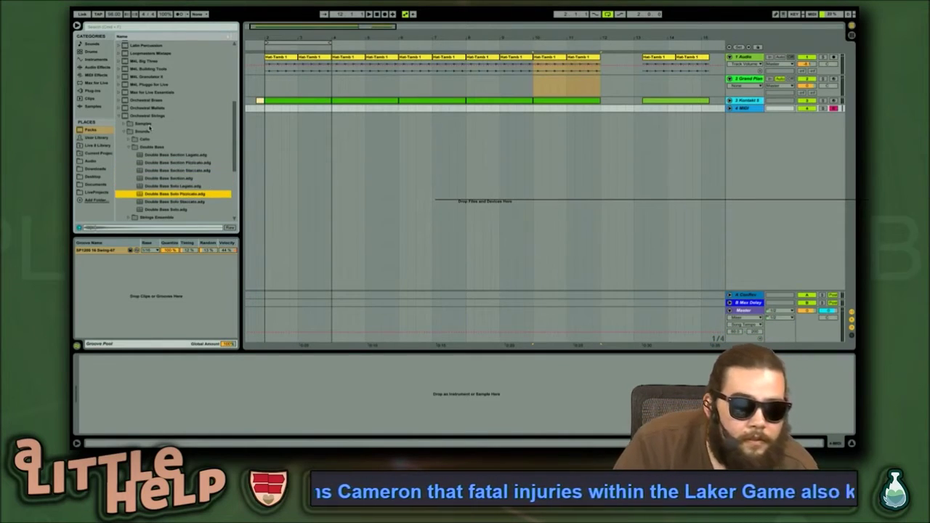
drag(158, 194, 341, 109)
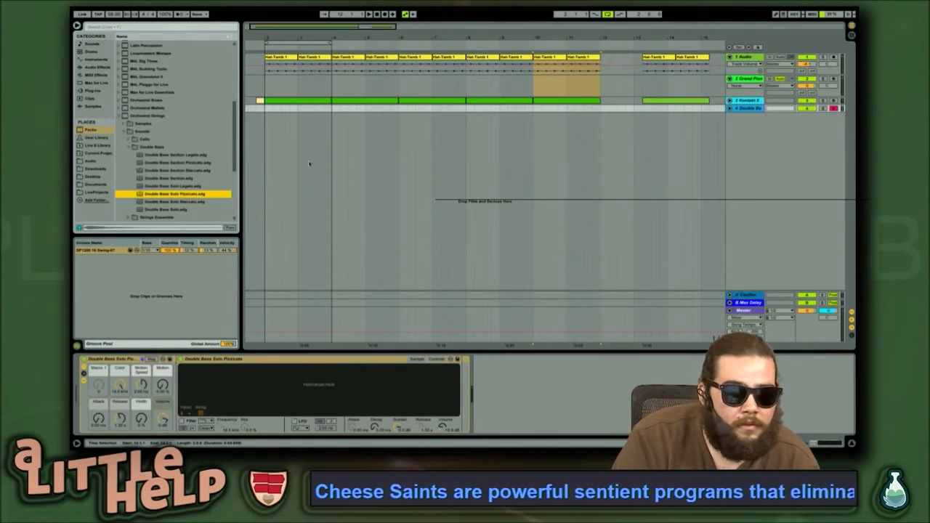
Insert a two-bar empty MIDI clip at bar 4 on the double bass track and enlarge its note editor
drag(333, 108, 393, 109)
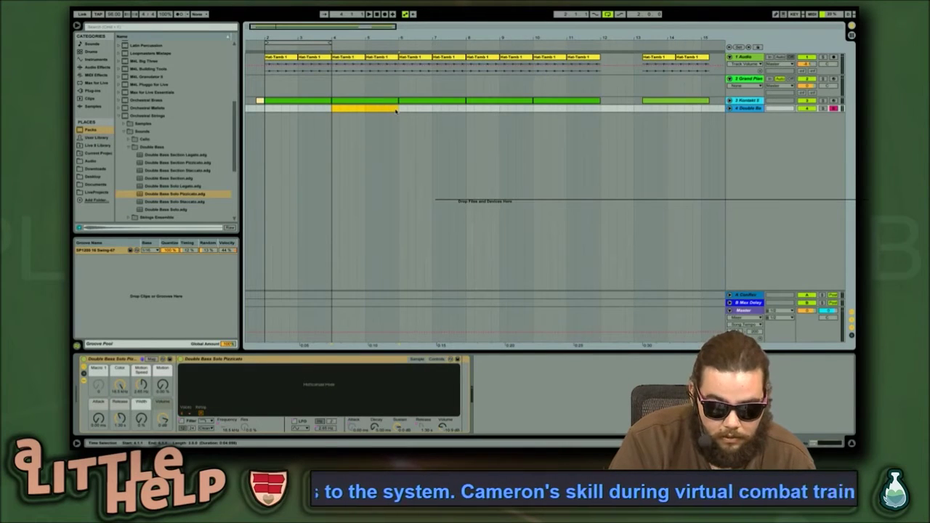
key(ctrl+shift+m)
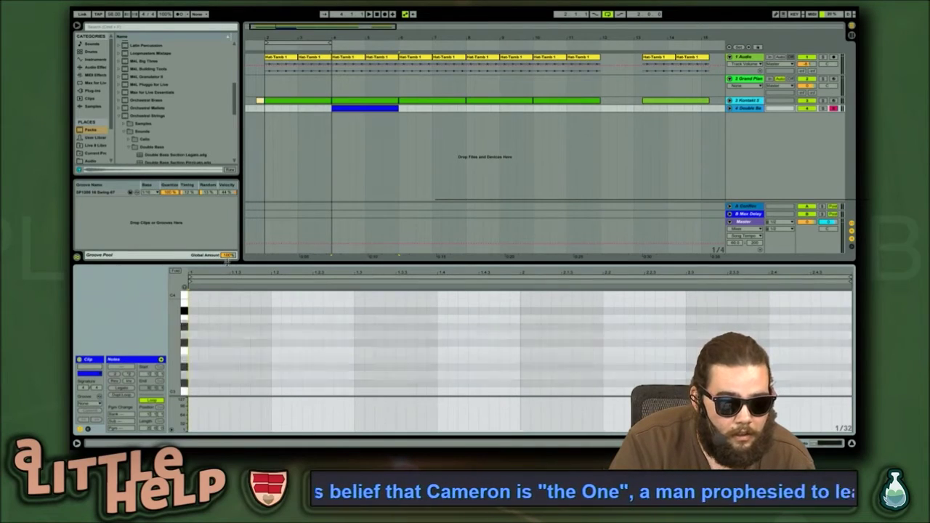
drag(226, 266, 233, 197)
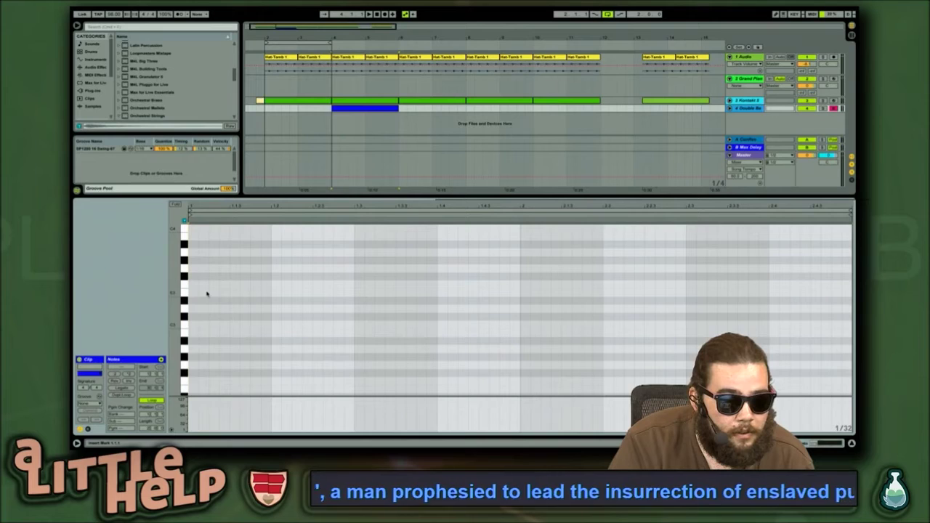
Add an E1 note at the start of the bass clip and lengthen it to two beats
double_click(194, 327)
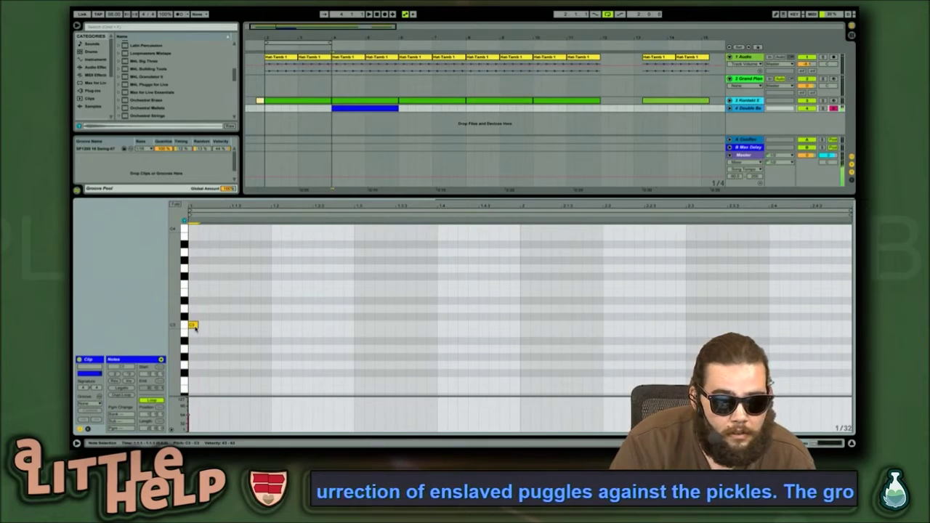
scroll(195, 330, up, 3)
scroll(195, 329, down, 4)
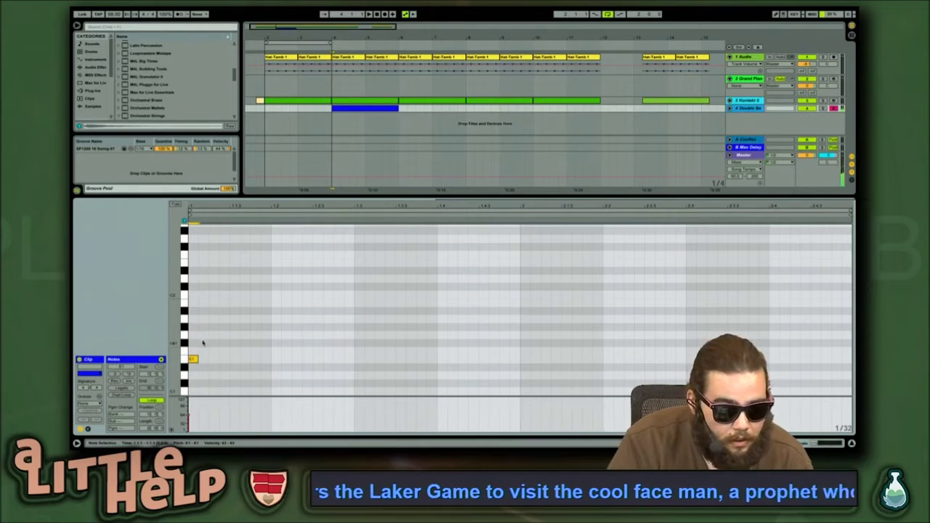
drag(197, 361, 355, 352)
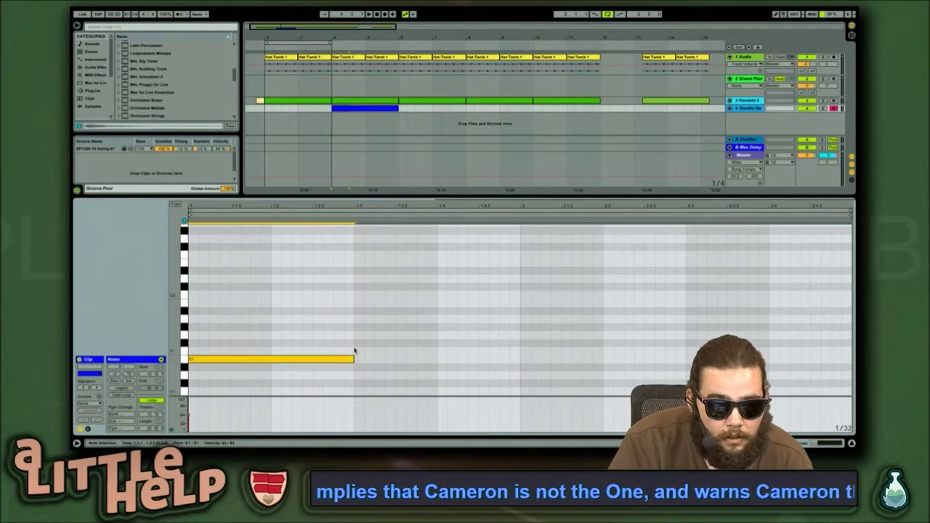
Duplicate the E1 note repeatedly into a descending line of D1, C1 and B0, with one more B0 copy at the clip's third bar
key(ctrl+d)
key(Down)
key(Down)
key(Down)
key(Up)
key(ctrl+d)
key(Down)
key(Down)
key(ctrl+d)
key(Down)
key(Down)
key(Up)
key(ctrl+d)
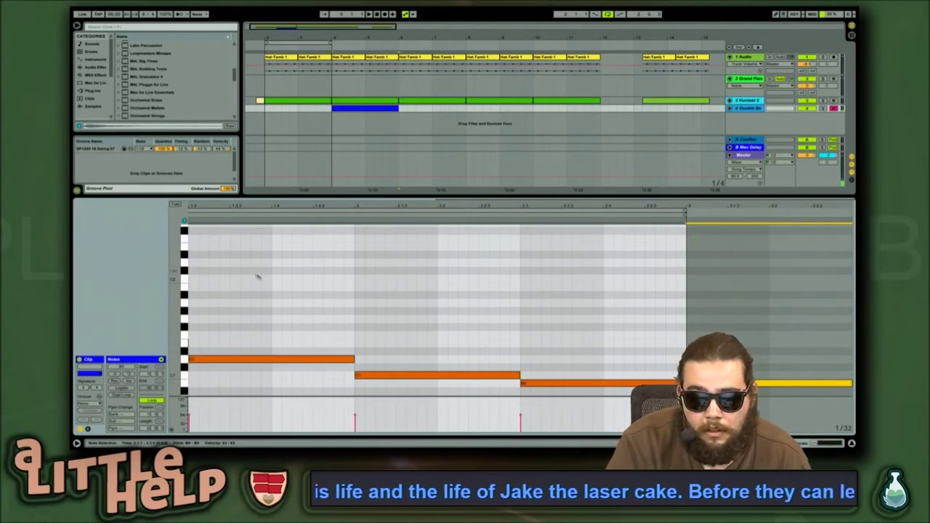
Extend the double bass clip to bar 8 and set its loop length to 4 bars
click(370, 108)
click(369, 107)
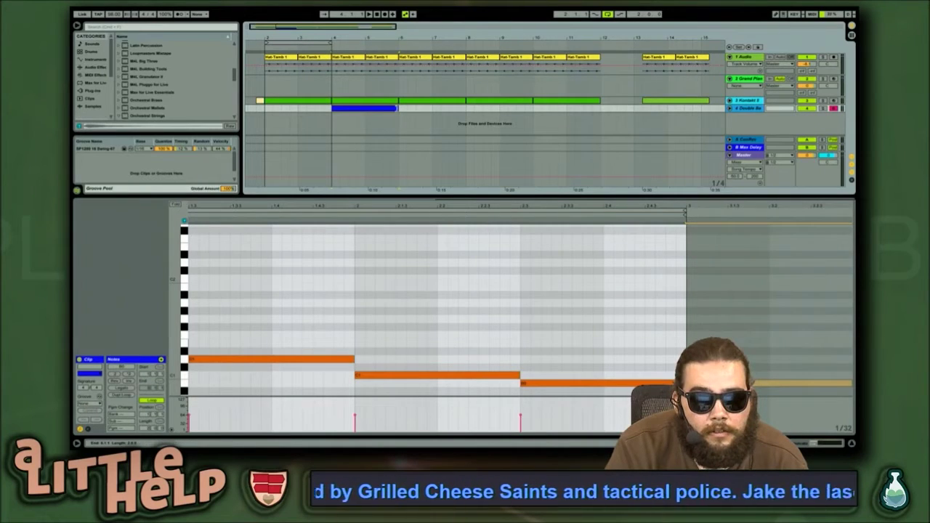
drag(397, 107, 465, 107)
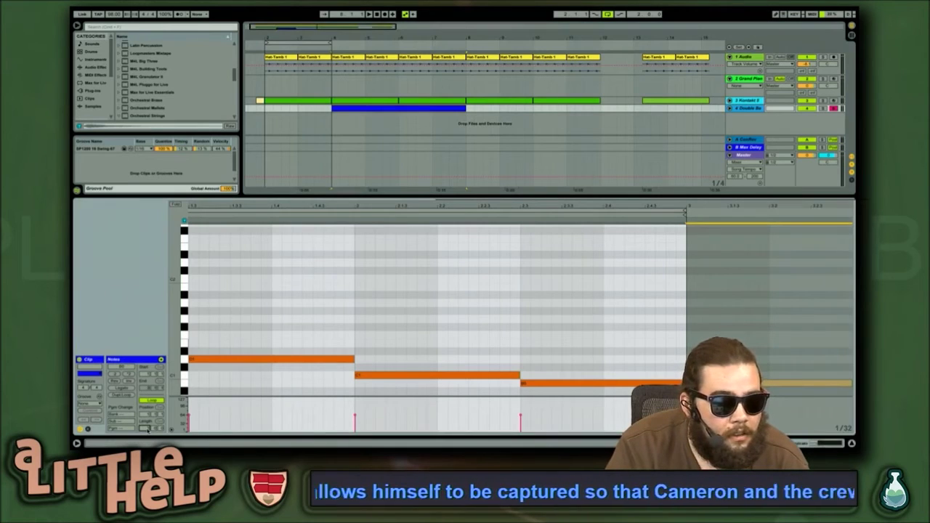
text(4)
key(Return)
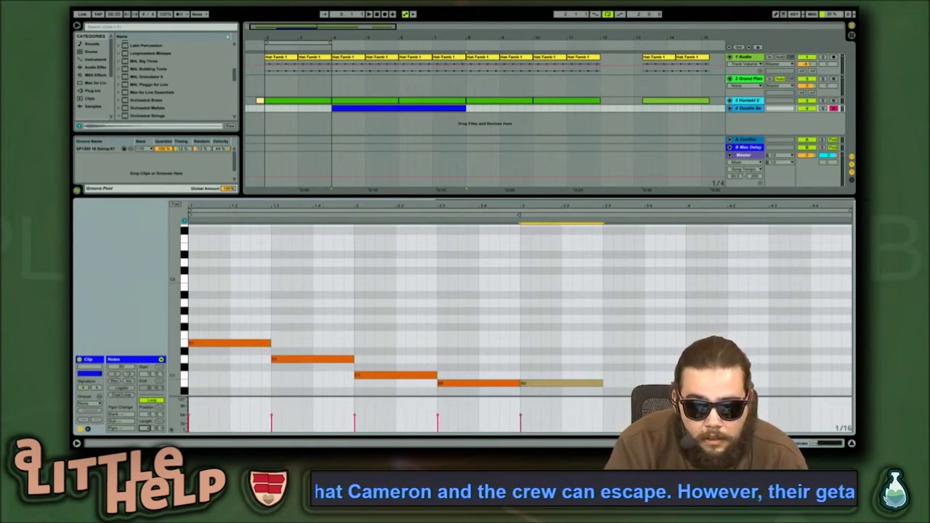
Move the last note, at the start of the clip's third bar, up to E1
click(551, 383)
key(shift+Up)
key(Down)
key(Down)
key(Down)
key(Down)
key(Down)
key(Down)
key(Down)
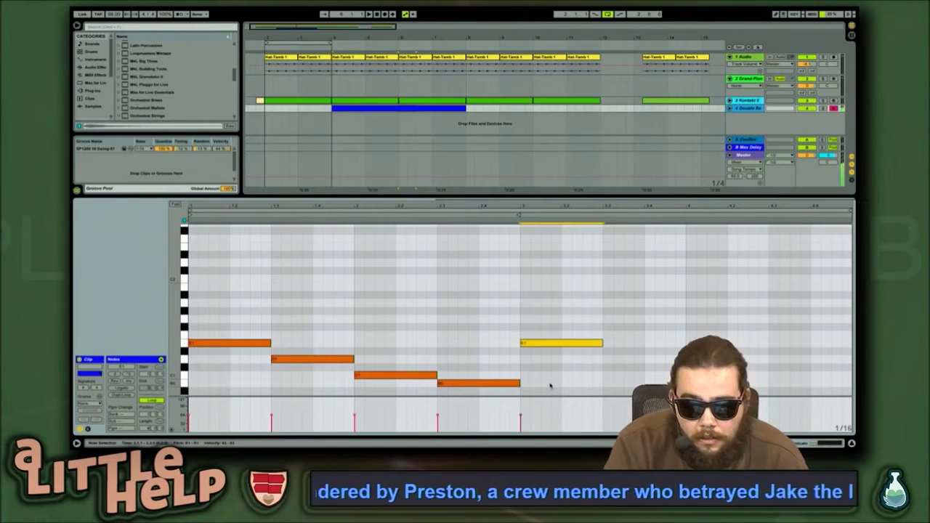
Duplicate the third bar's E1 note twice in succession, raising the copies to F#1 and G1
key(ctrl+d)
key(Up)
key(Up)
key(Up)
key(Up)
key(ctrl+d)
key(Up)
key(Up)
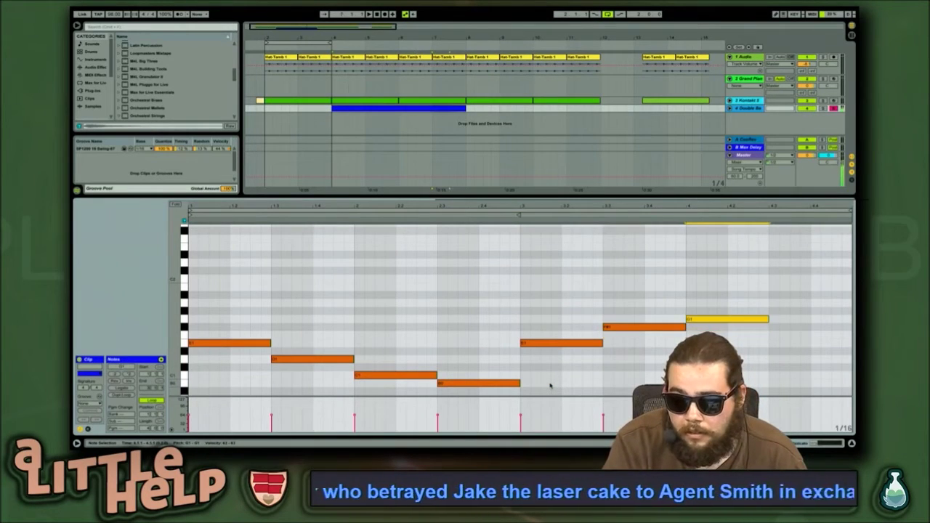
Duplicate the G1 note into the last two beats of the clip and lower the copy to B0
key(ctrl+d)
key(shift+Down)
key(Up)
key(Up)
key(Up)
key(Up)
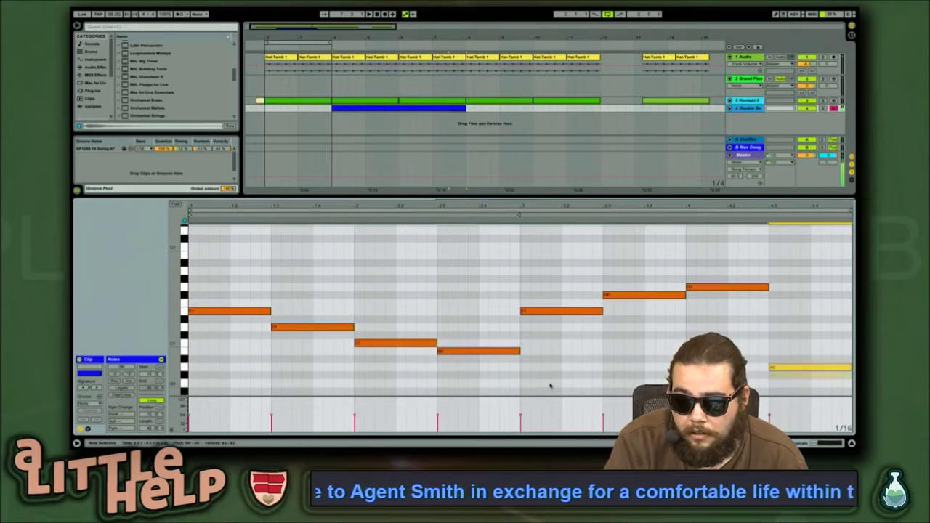
Play the bass line from bar 4 and shorten the double bass instrument's release
key(space)
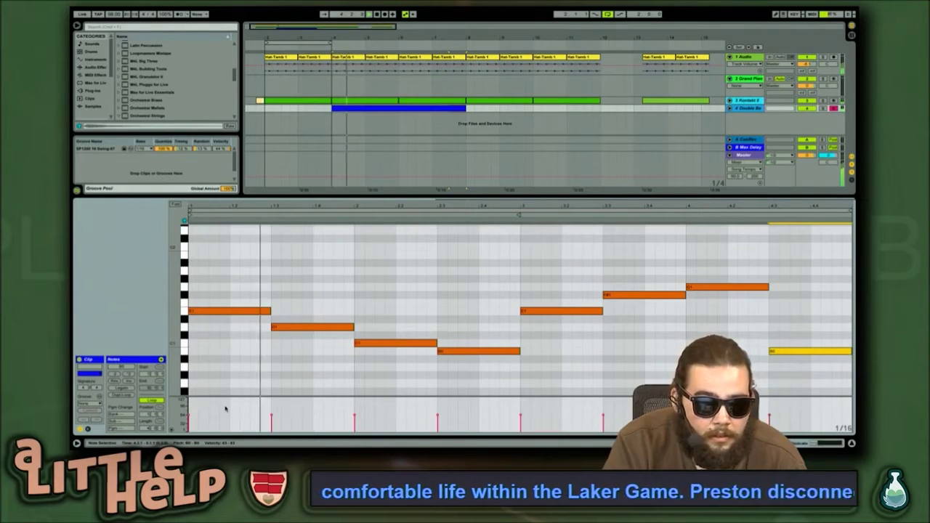
key(shift+Tab)
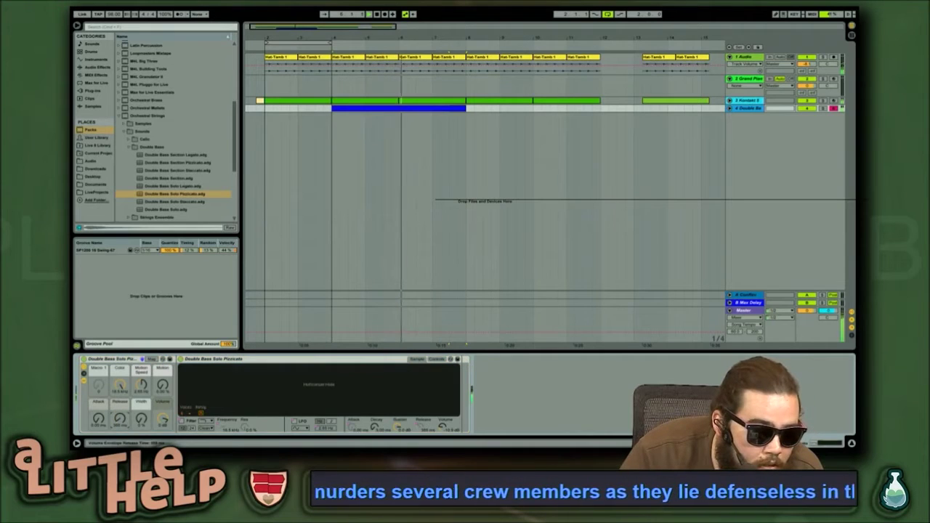
key(space)
Shorten all notes in the double bass clip to half a beat each
key(shift+Tab)
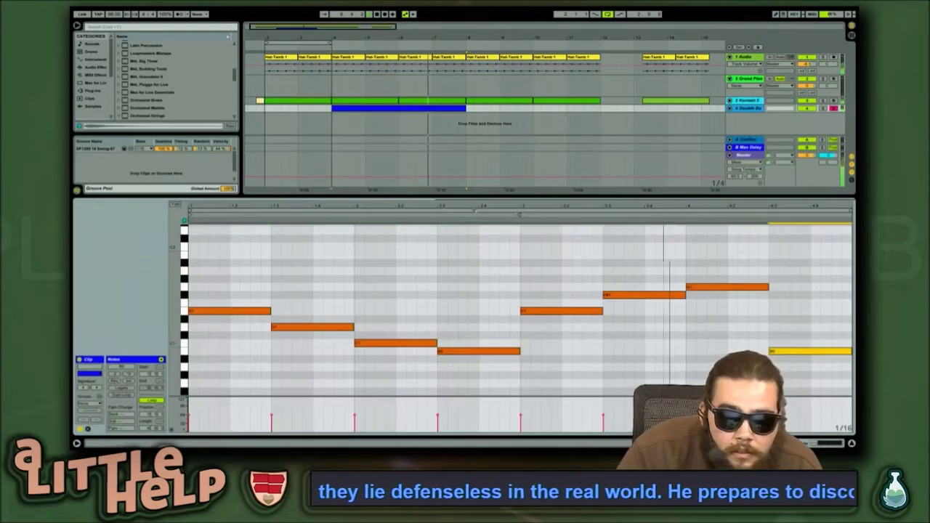
key(ctrl+a)
key(shift+Left)
key(shift+Left)
key(shift+Left)
key(shift+Left)
key(shift+Left)
key(shift+Left)
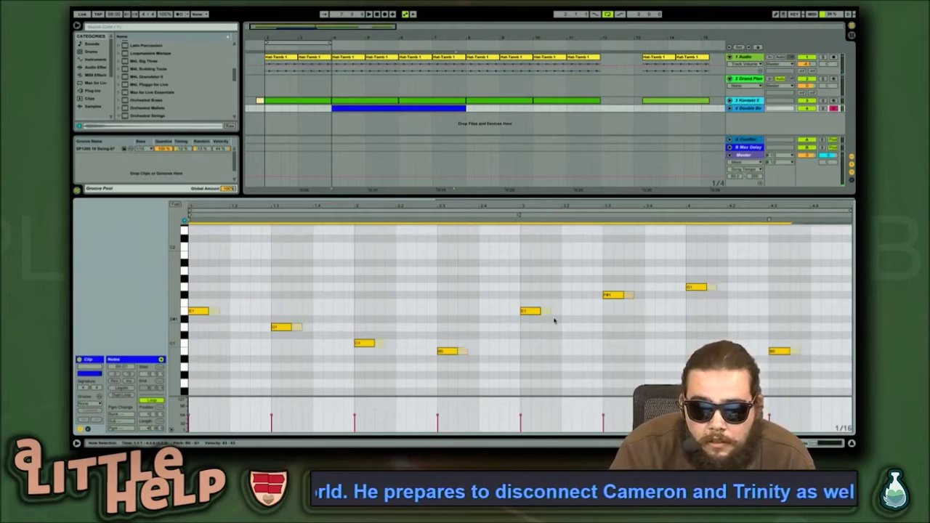
Set the double bass release to about 811 ms during playback and loop the arrangement over the bass clip, bars 4 to 8
key(shift+Tab)
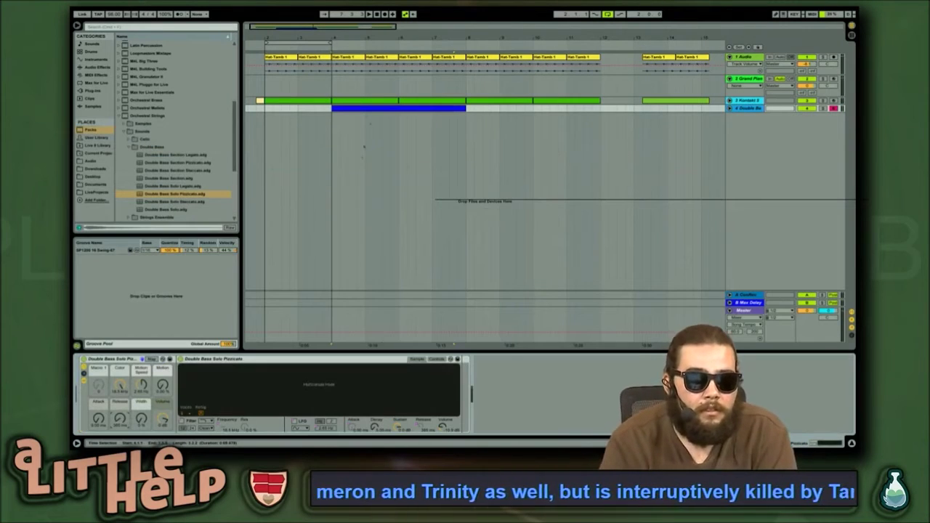
key(space)
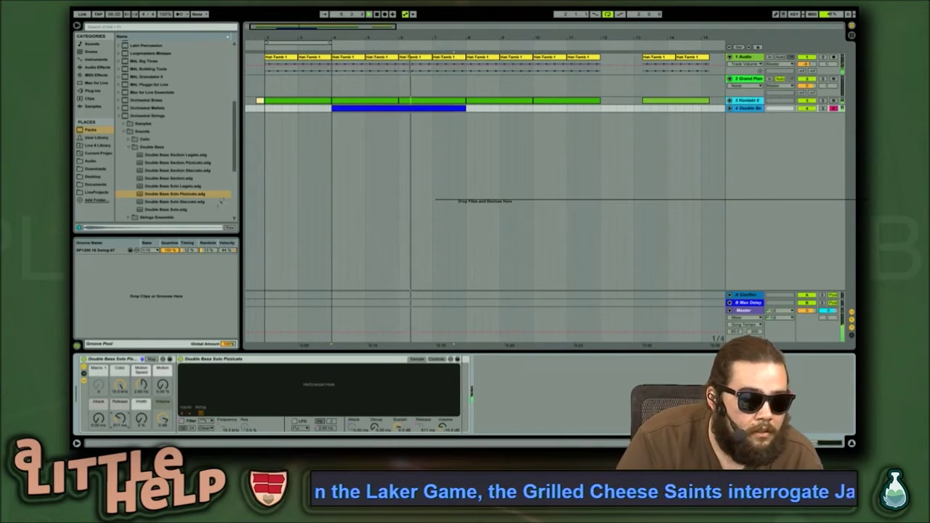
click(436, 108)
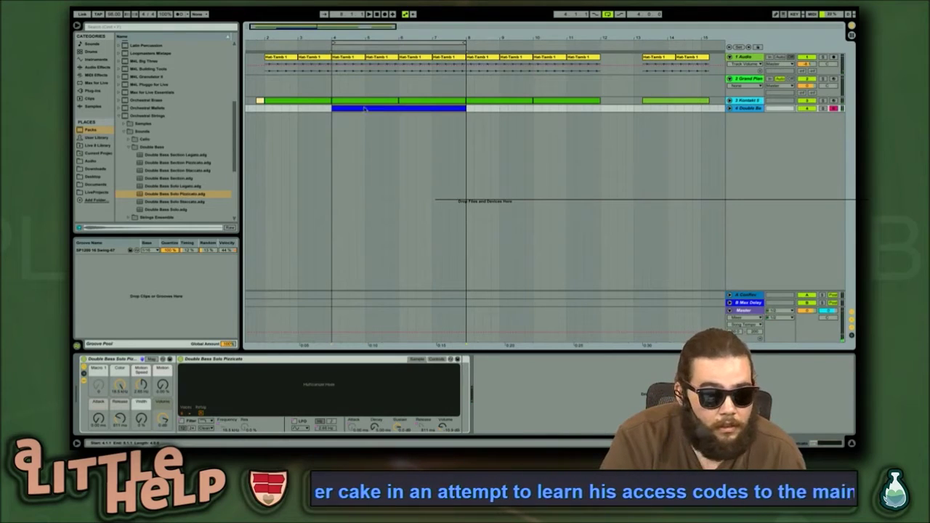
Collapse the Orchestral Strings Sounds folder and open the double bass clip's notes for editing
click(134, 131)
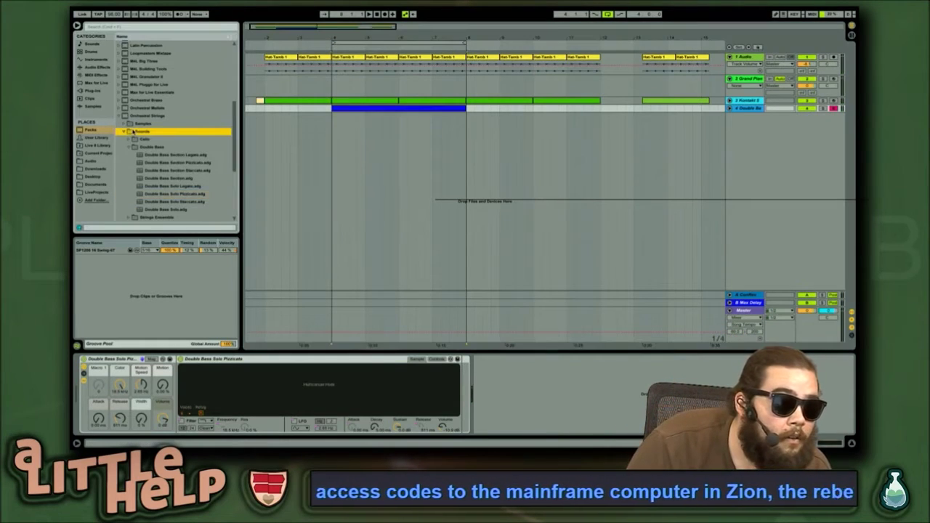
key(Left)
key(Up)
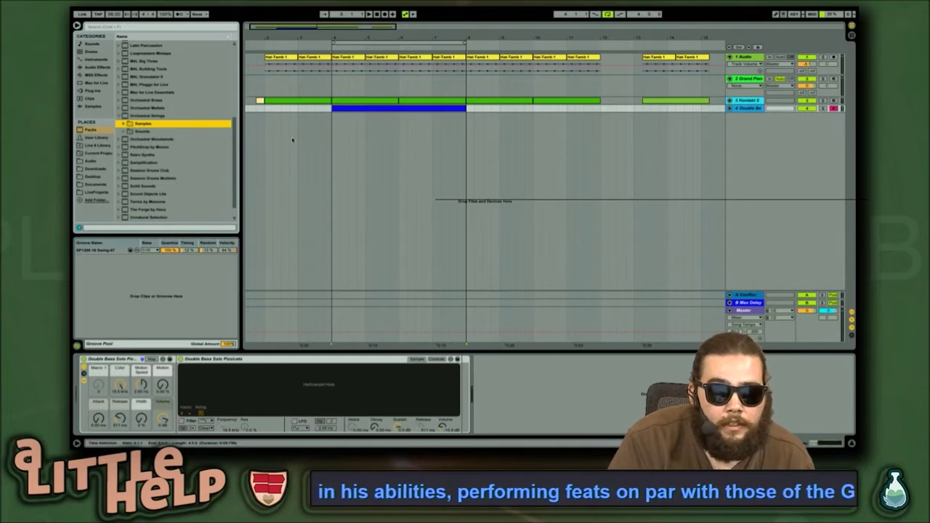
double_click(434, 107)
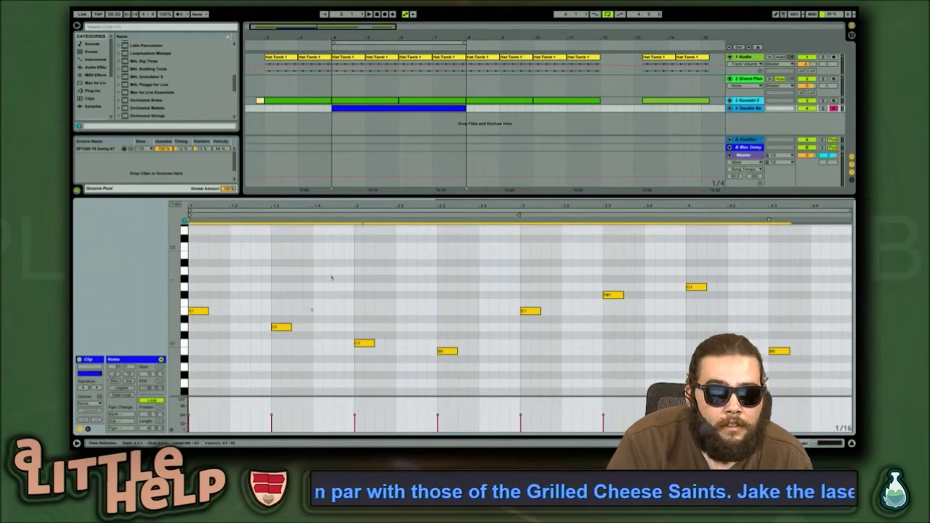
Move the first note of the double bass clip from E1 to G0
click(198, 311)
key(Up)
key(Up)
key(Up)
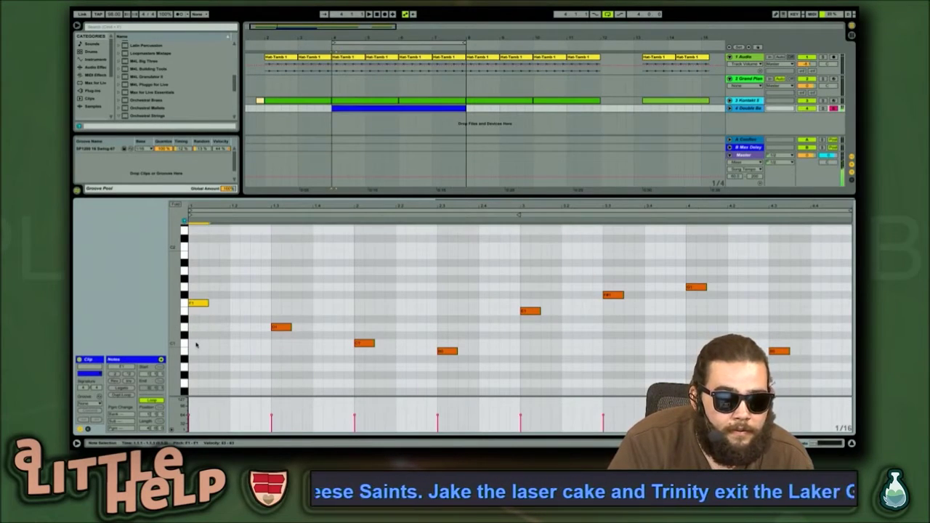
key(shift+Down)
Audition the remaining double bass notes one by one and play back the looped bass line
click(282, 327)
click(361, 346)
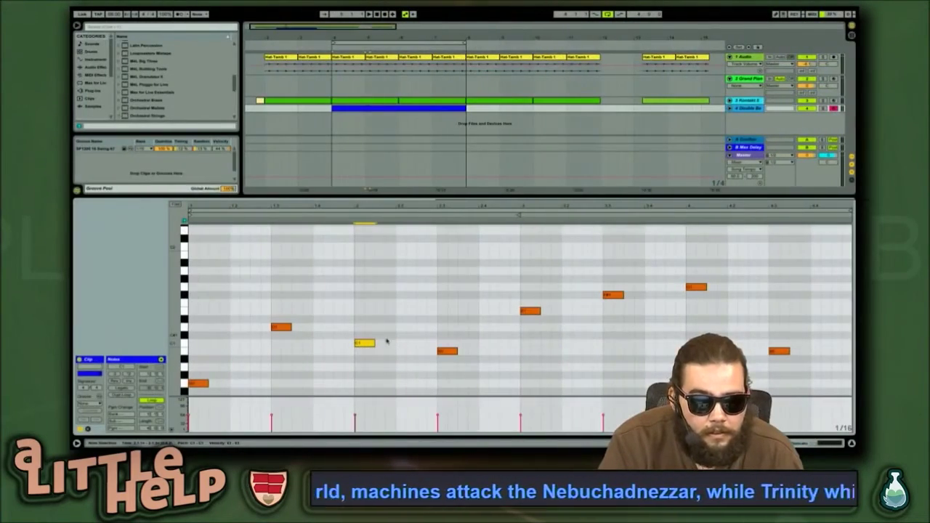
click(386, 342)
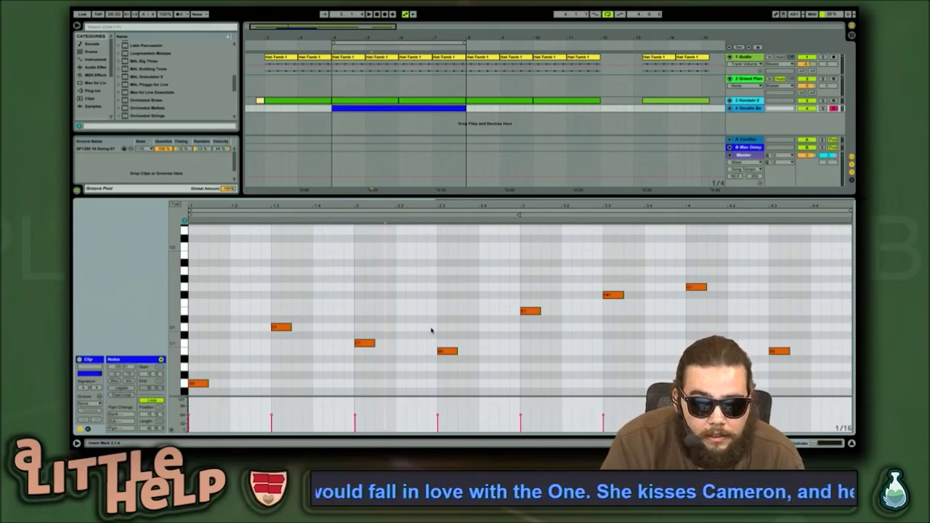
click(445, 351)
click(532, 312)
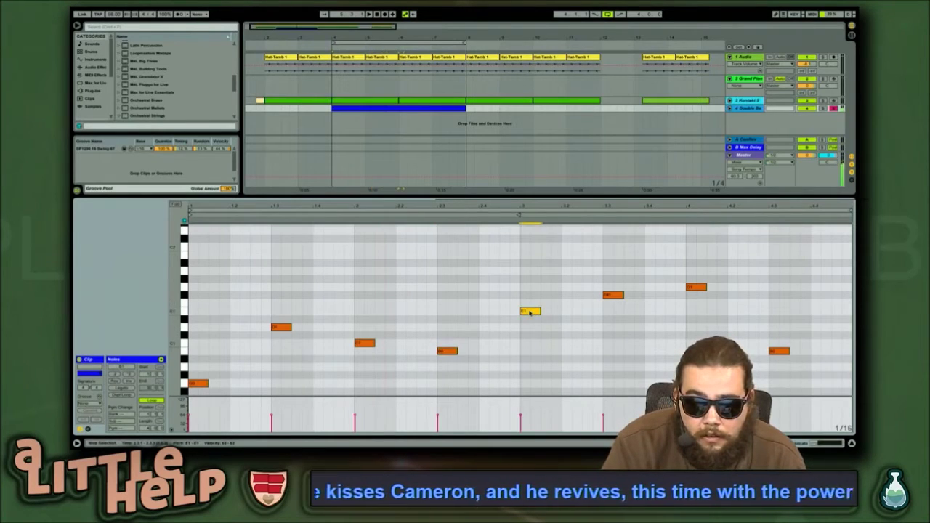
click(618, 295)
click(704, 296)
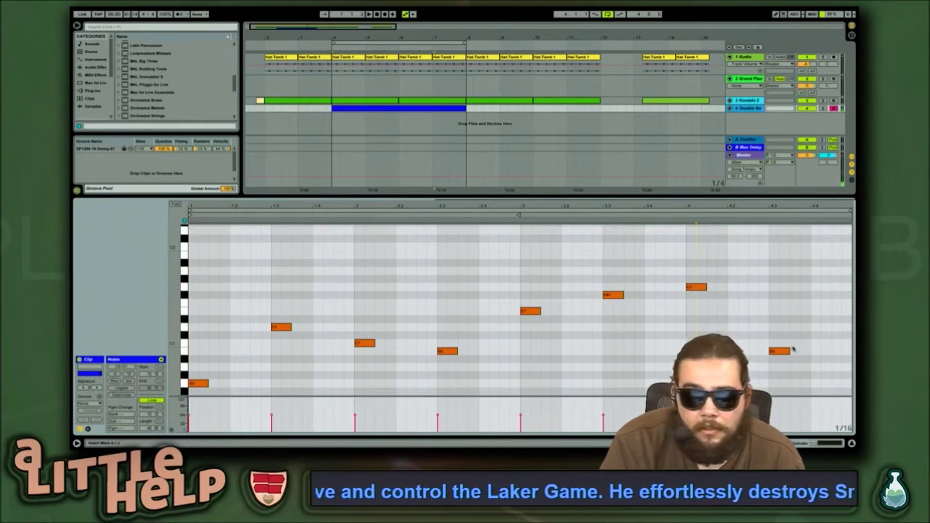
key(space)
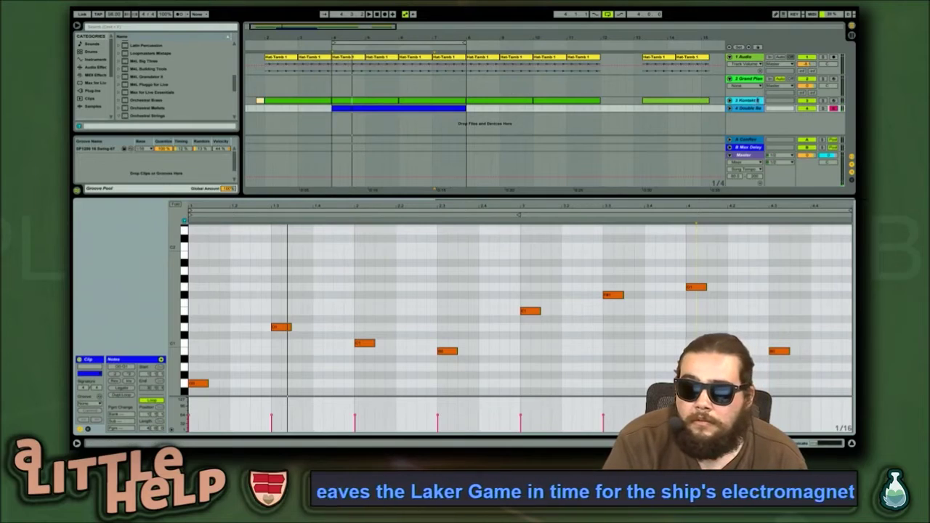
Create an empty MIDI clip on the Grand Piano track spanning bars 4 to 8
click(749, 79)
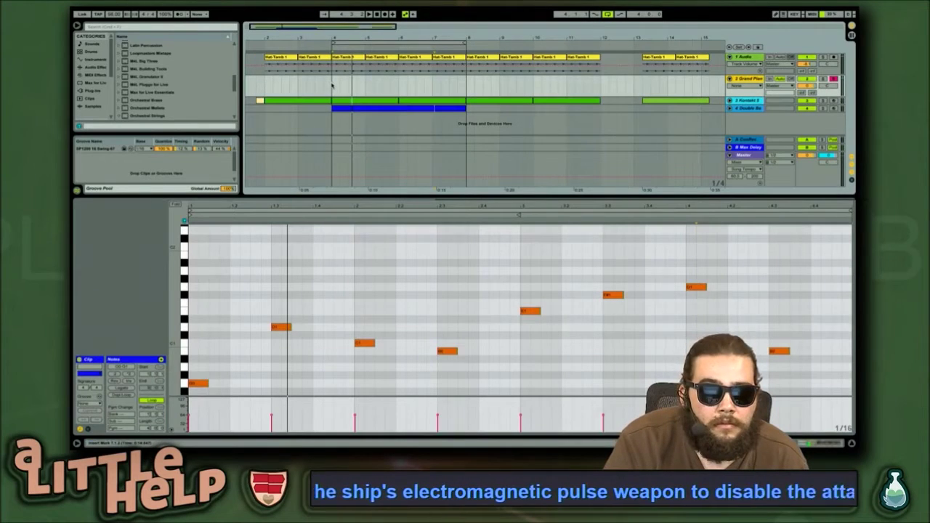
drag(331, 85, 352, 89)
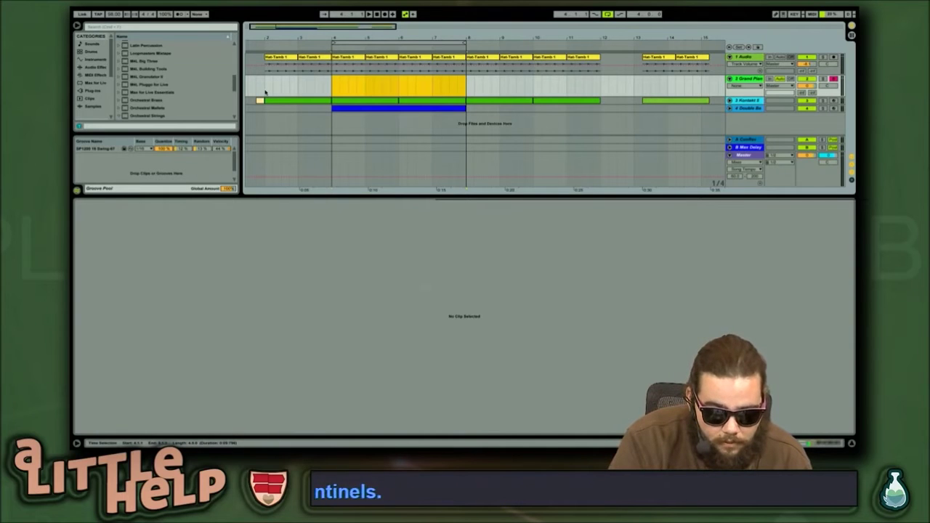
key(ctrl+shift+m)
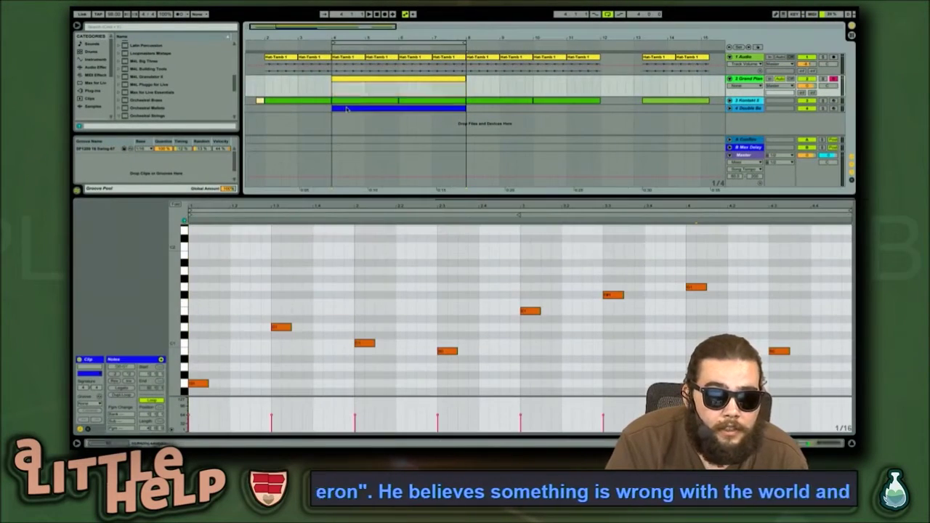
Check the first double bass note and add a one-beat E3 note at the start of the piano clip
drag(226, 353, 202, 387)
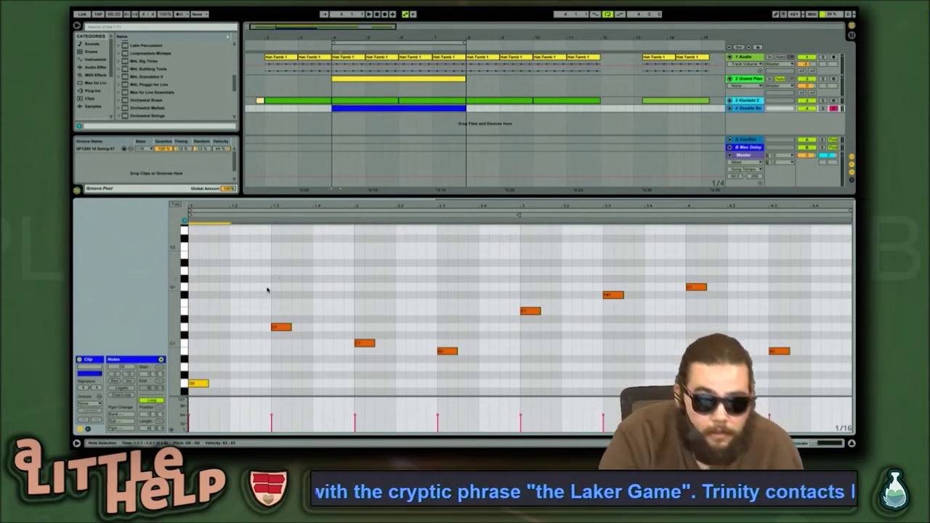
click(354, 85)
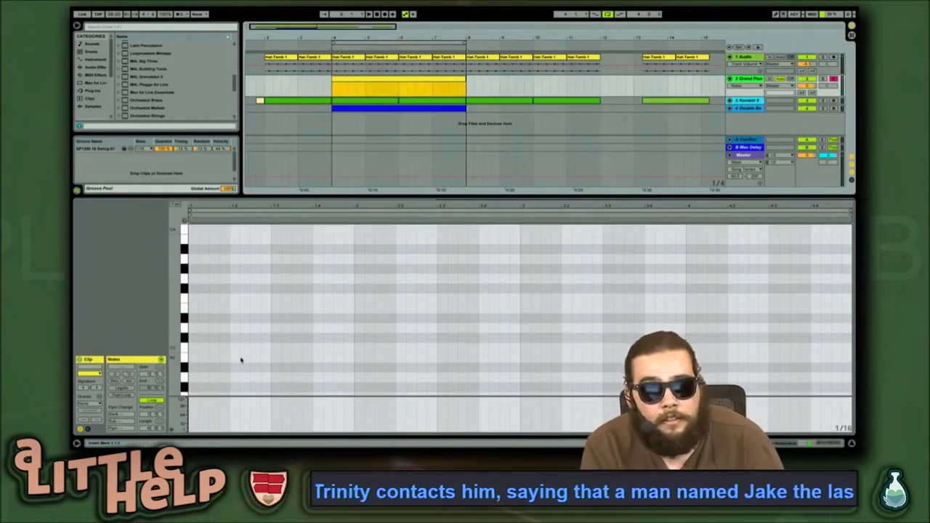
double_click(196, 309)
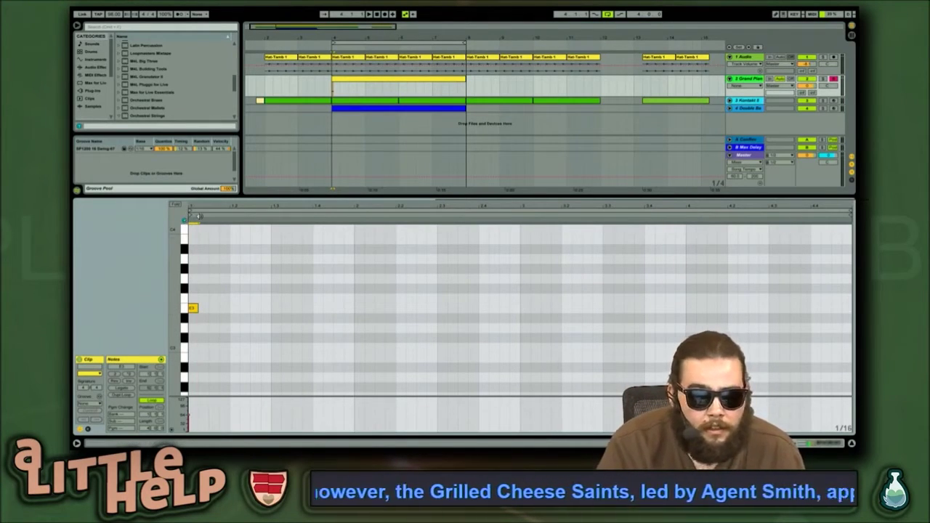
key(shift+Right)
key(shift+Right)
key(shift+Right)
click(256, 269)
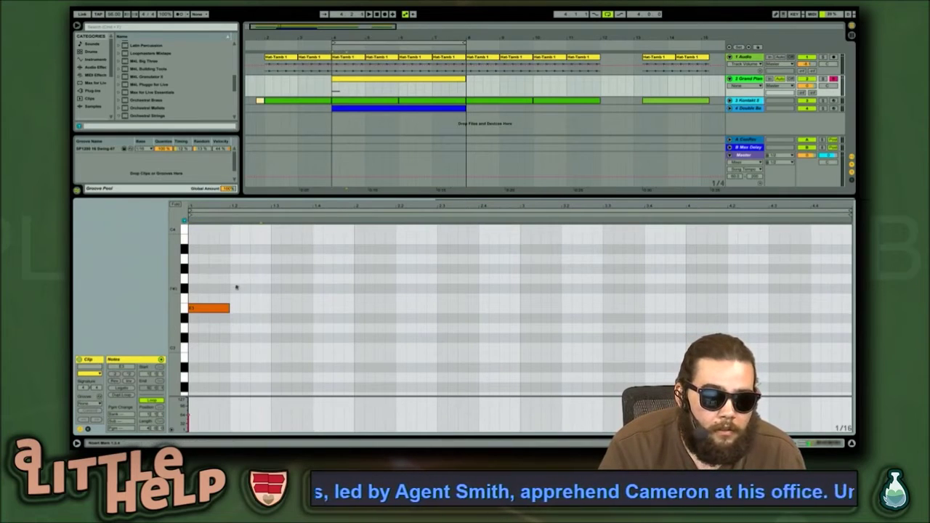
Copy the E3 note to G3 and B3 to form an E minor chord and lower the chord's velocity to 17
drag(212, 309, 215, 246)
key(space)
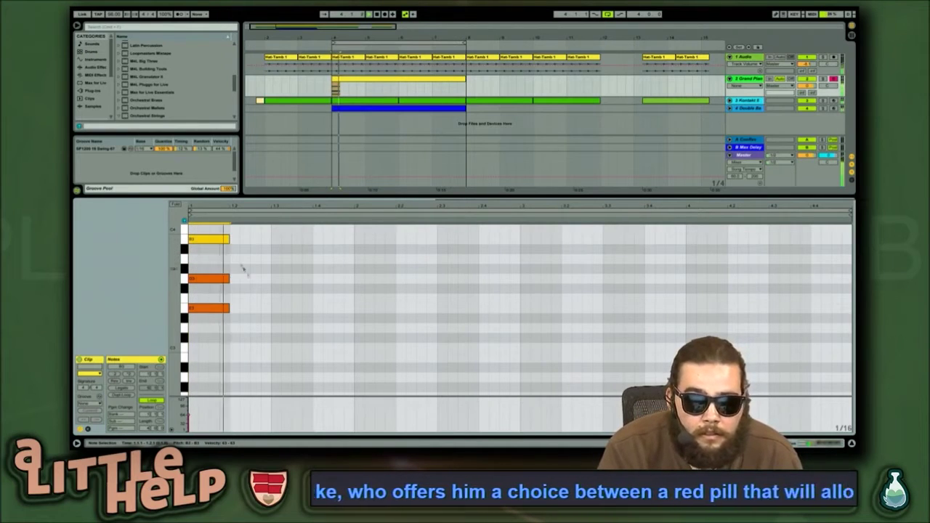
key(space)
drag(238, 227, 213, 222)
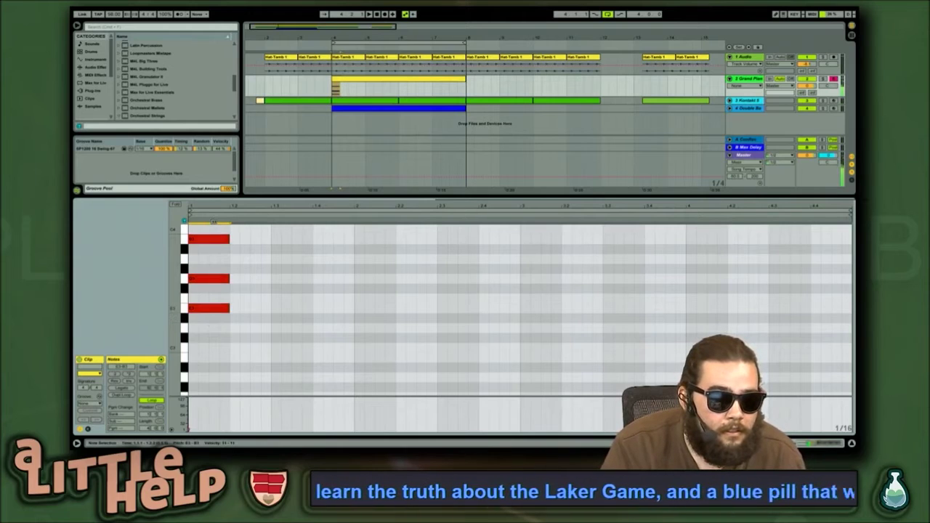
Lengthen all three notes of the E minor chord to two beats
click(269, 268)
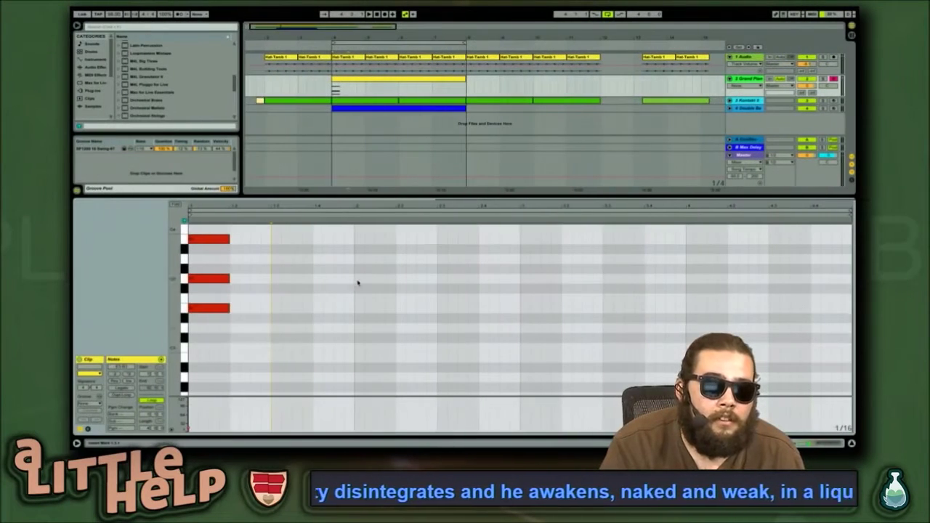
drag(276, 327, 228, 233)
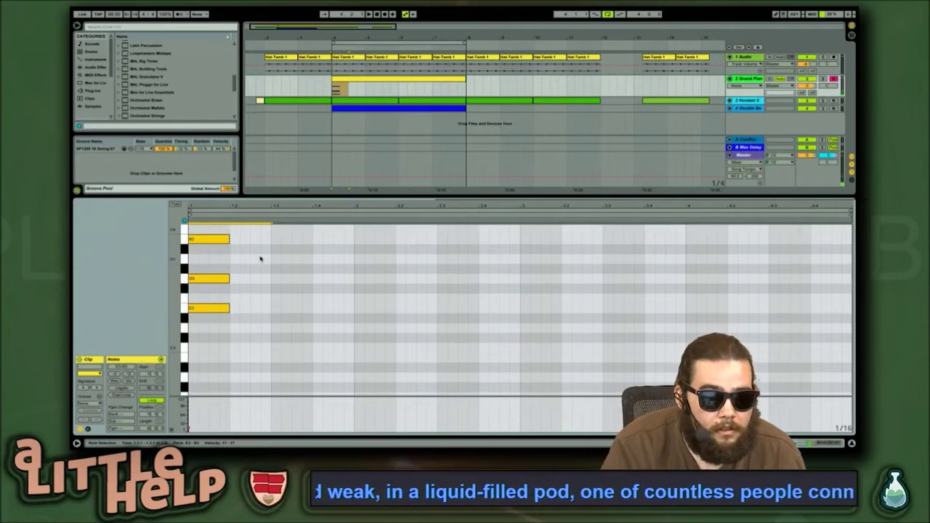
shift+click(228, 240)
drag(240, 237, 214, 319)
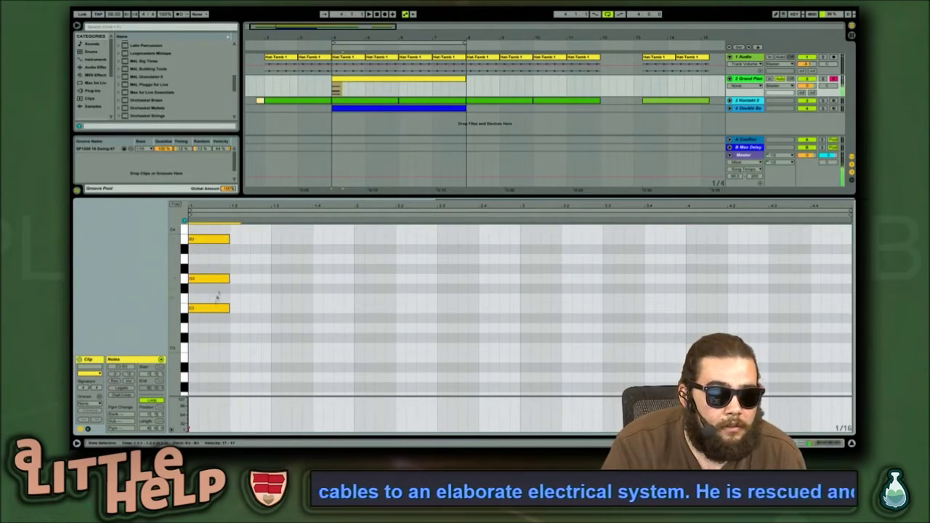
click(227, 240)
drag(240, 239, 200, 359)
key(shift+Right)
key(shift+Right)
key(shift+Right)
key(shift+Right)
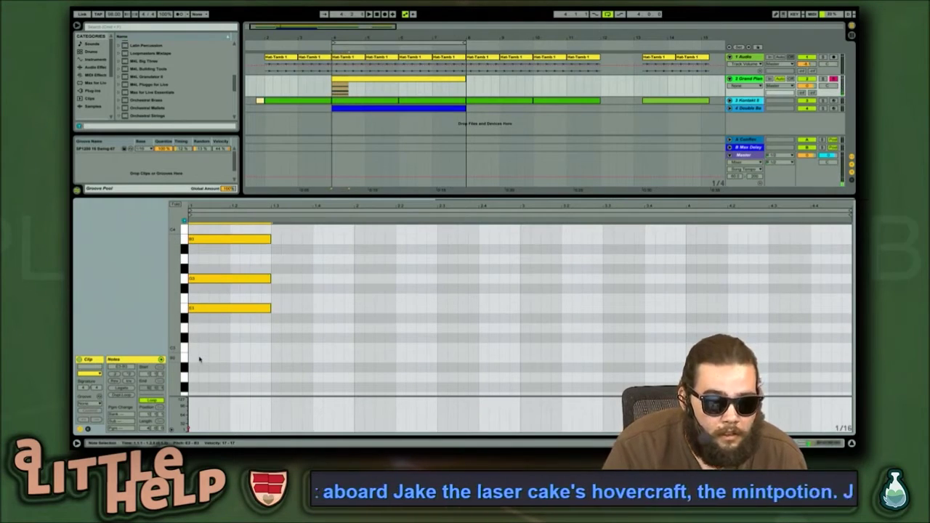
Duplicate the E minor chord directly after itself and transpose the copy down two semitones to D3, F3 and A3
key(ctrl+d)
key(Down)
key(Down)
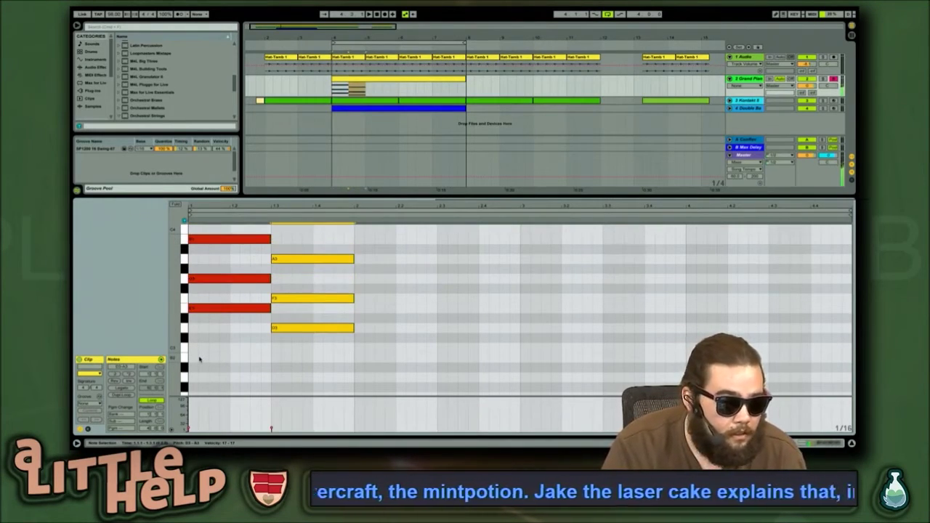
Audition the second chord's notes and raise its middle note to F#3 and its top note to B3
click(324, 338)
click(322, 328)
click(320, 299)
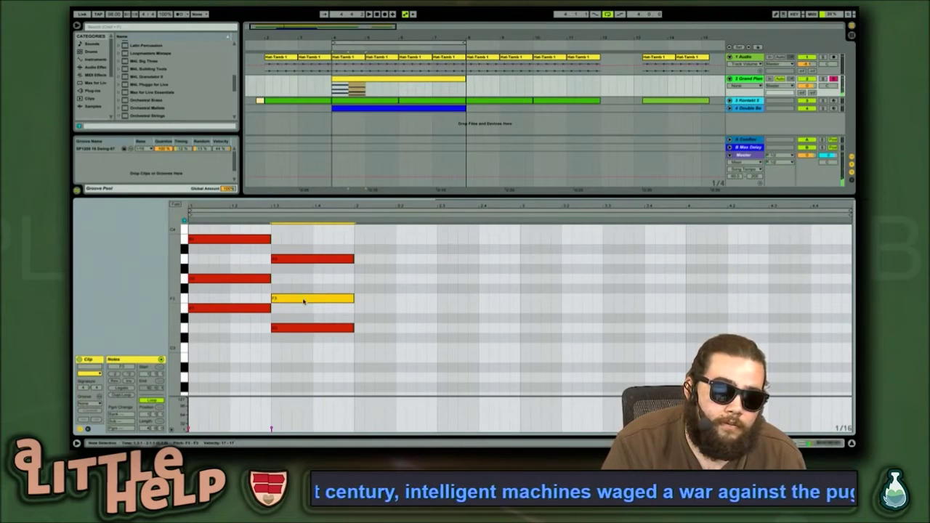
click(316, 260)
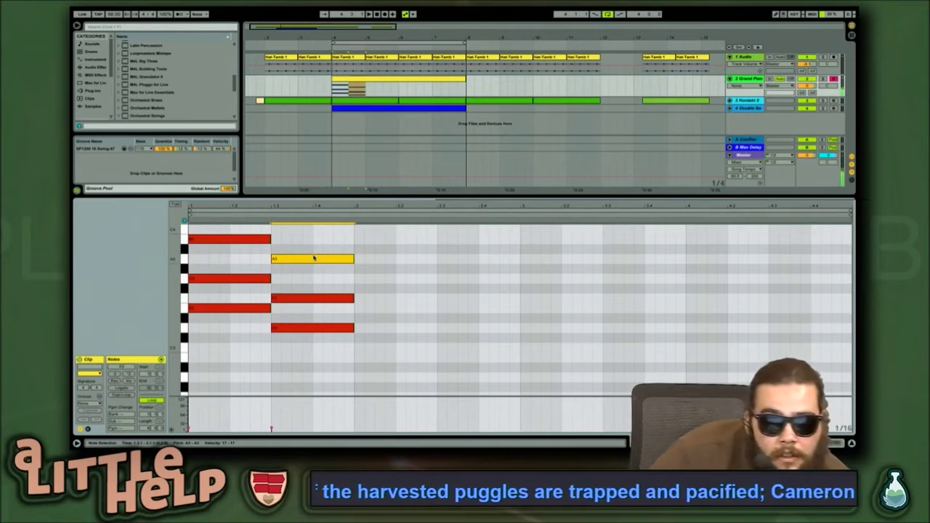
click(306, 293)
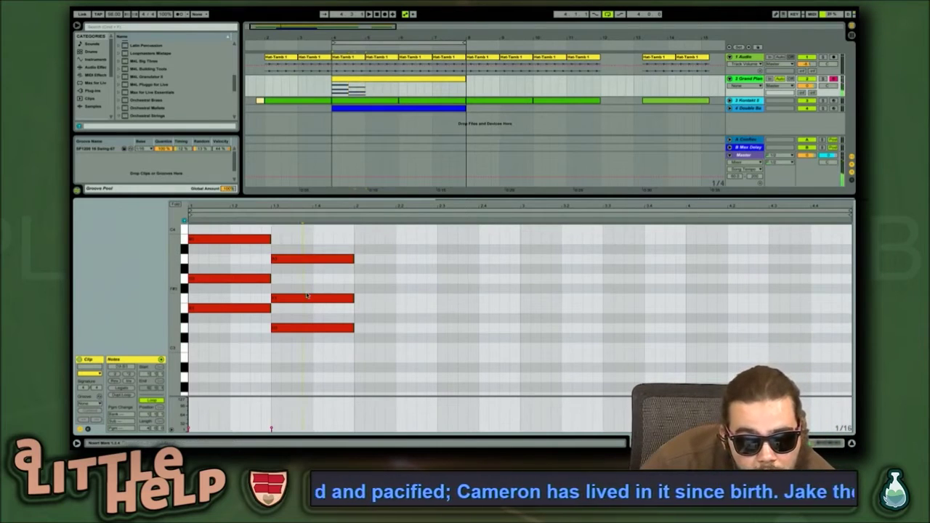
click(306, 298)
key(Up)
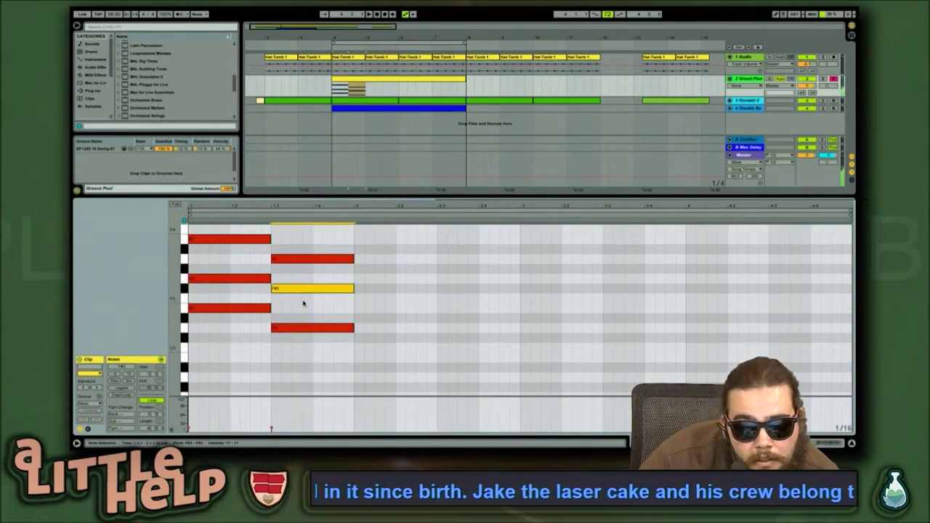
click(312, 259)
key(Up)
key(Up)
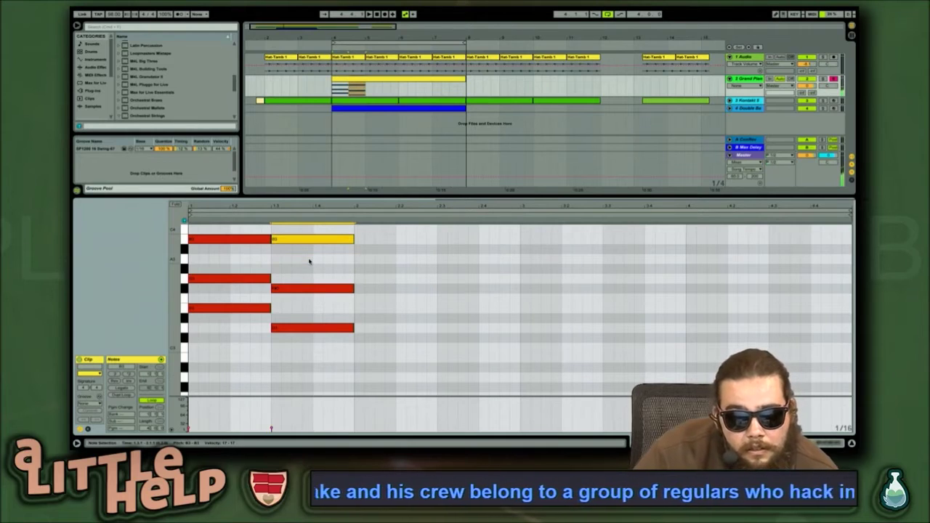
Play back the arrangement, reopen the piano clip and consult the "50 Ways to Leave your Lover" chord page for the following chord
key(Home)
key(space)
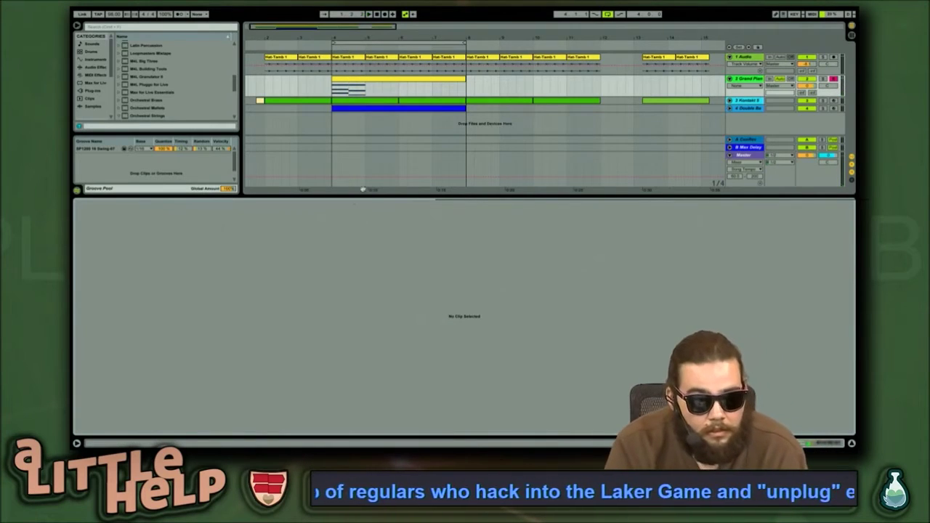
click(352, 87)
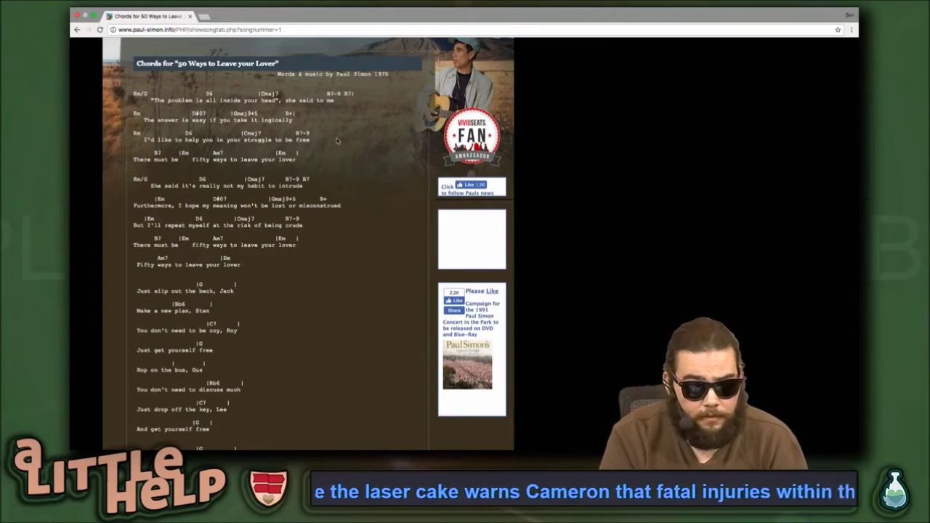
key(ctrl+Left)
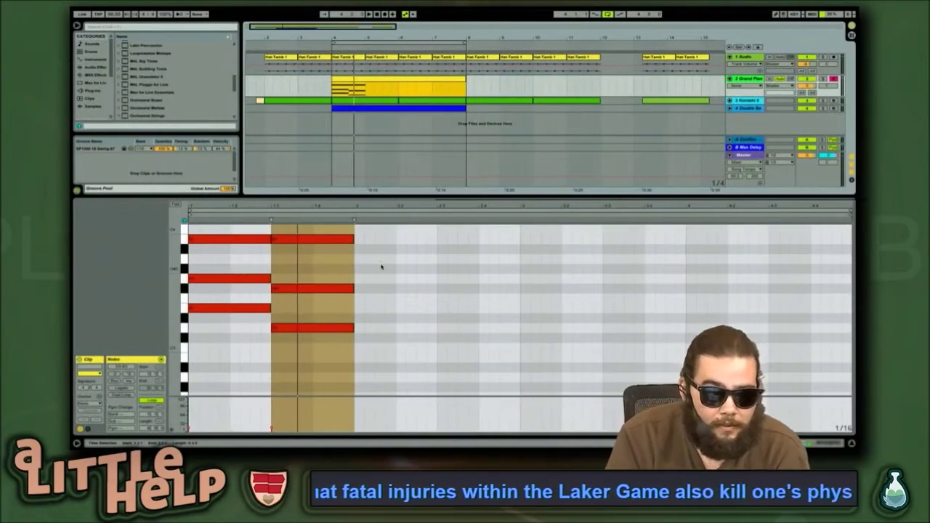
click(377, 273)
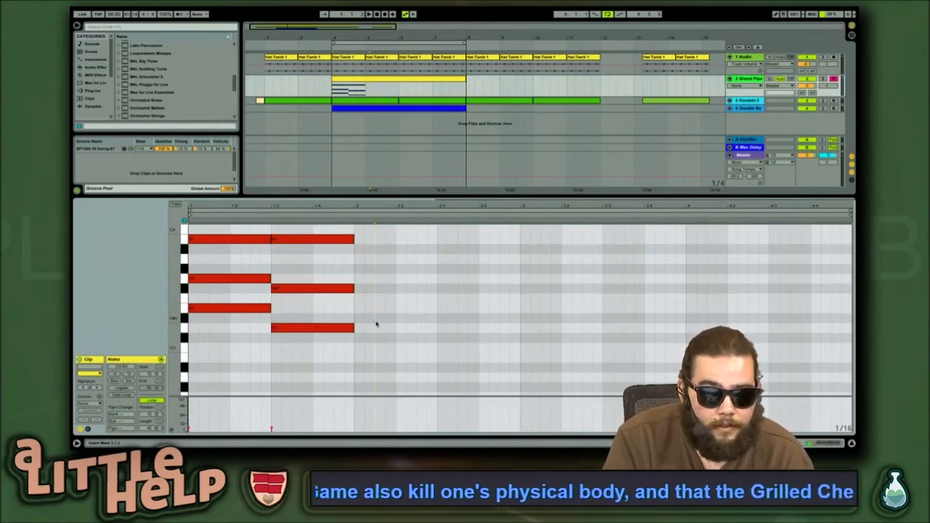
double_click(358, 348)
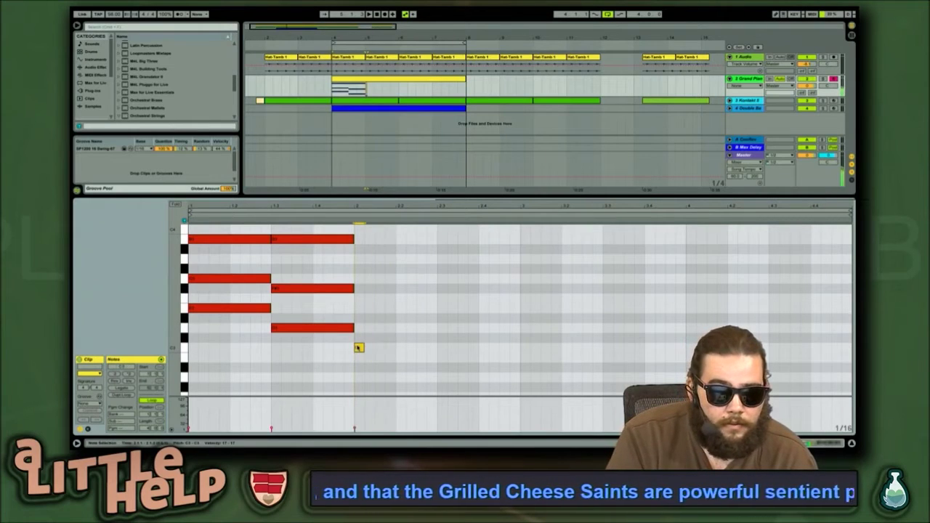
double_click(359, 348)
Duplicate the second piano chord (D3, F#3, B3) so the copy starts at the clip's bar 2
drag(365, 346, 273, 223)
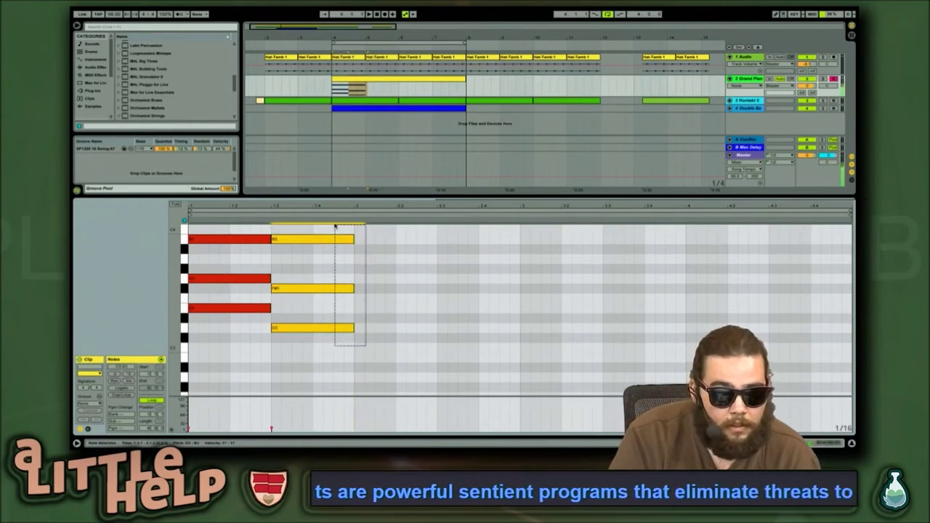
key(ctrl+d)
key(Left)
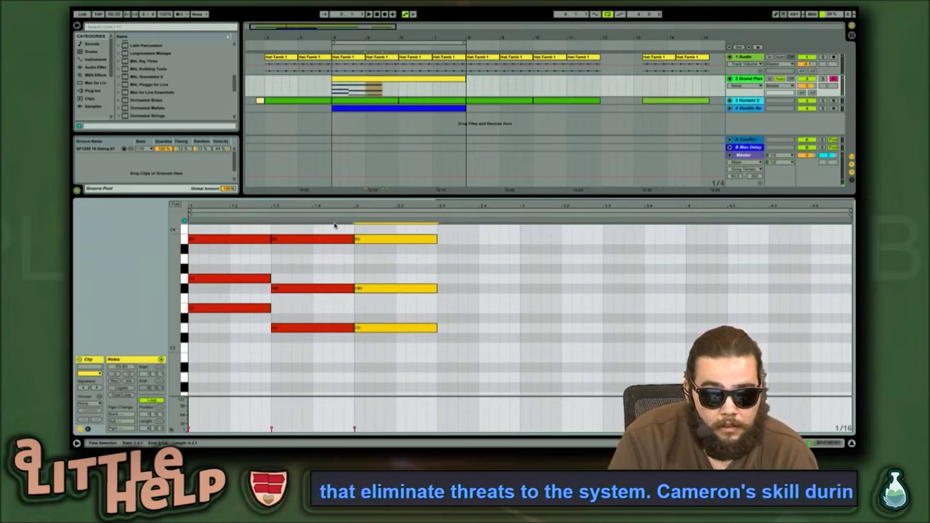
Reshape the third chord into Cmaj7 by lowering its bottom notes to C3 and E3 and adding a copy of its B3 at G3
click(402, 328)
drag(396, 329, 390, 353)
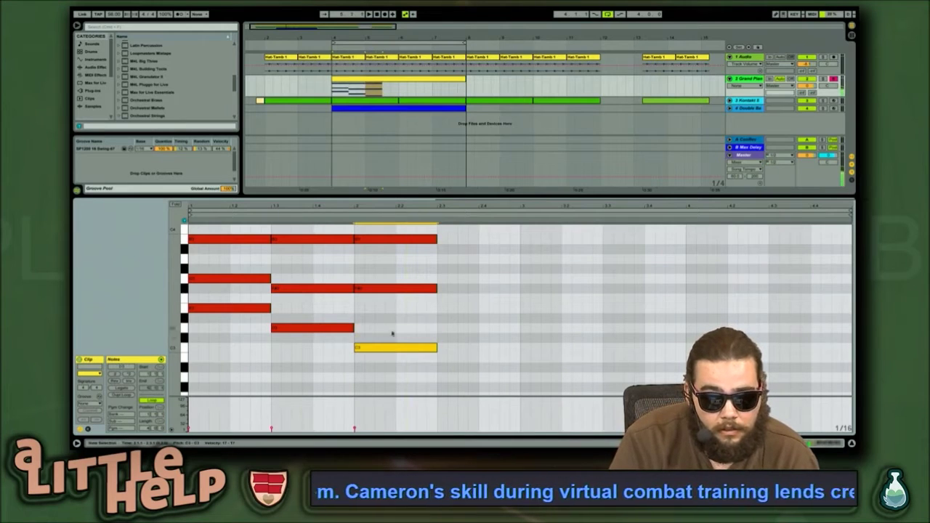
click(392, 288)
key(Down)
key(Down)
click(386, 238)
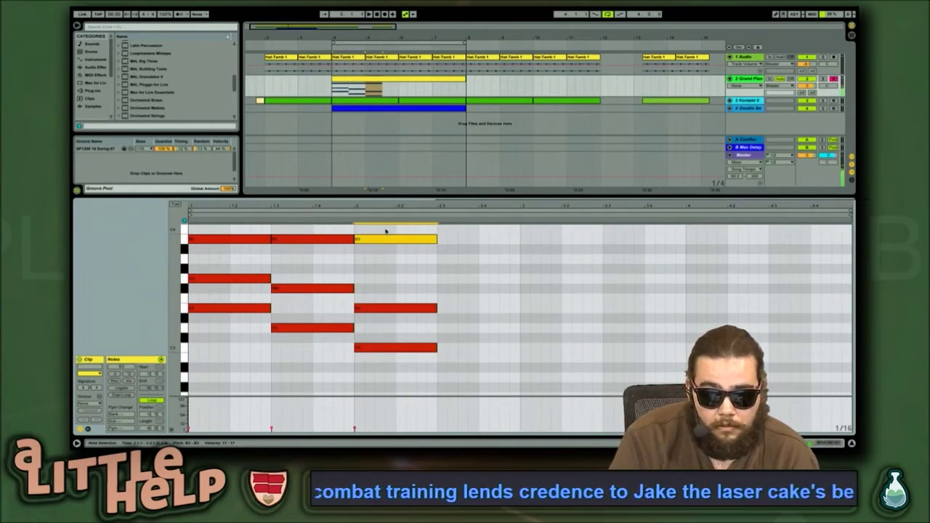
drag(390, 238, 387, 264)
key(Down)
key(Down)
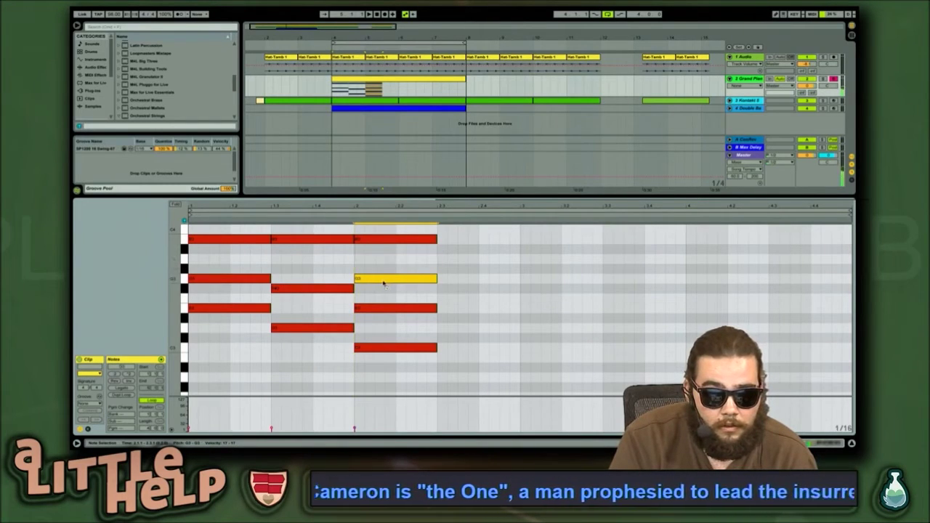
Play the piano clip from its start and check the progression against the song's chord page in the browser
click(367, 125)
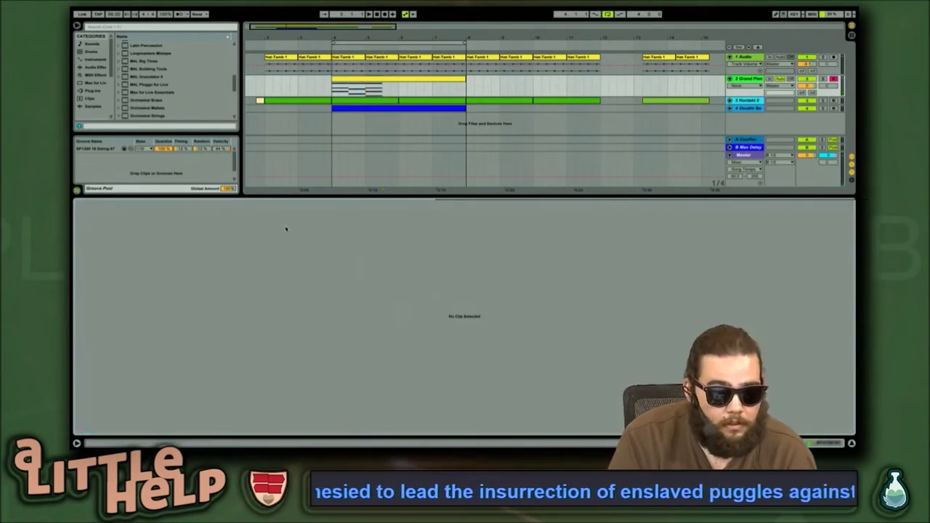
click(372, 76)
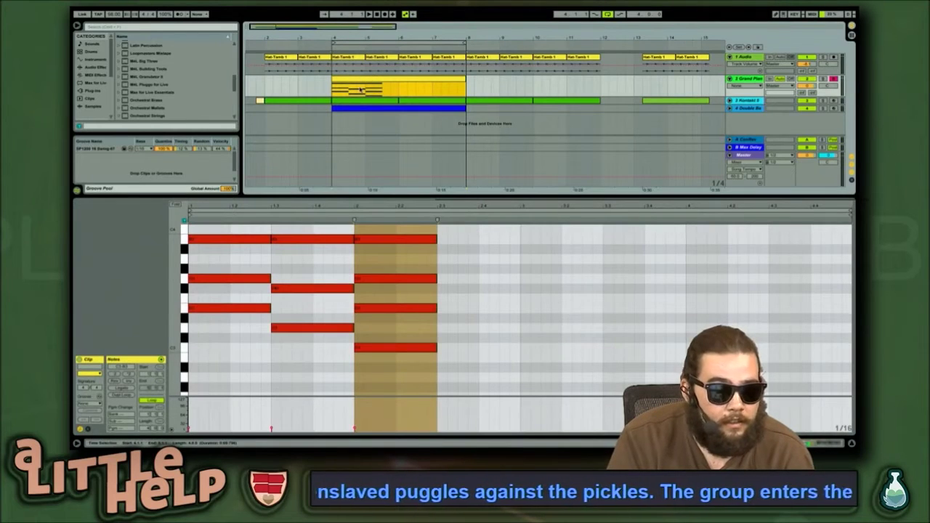
key(space)
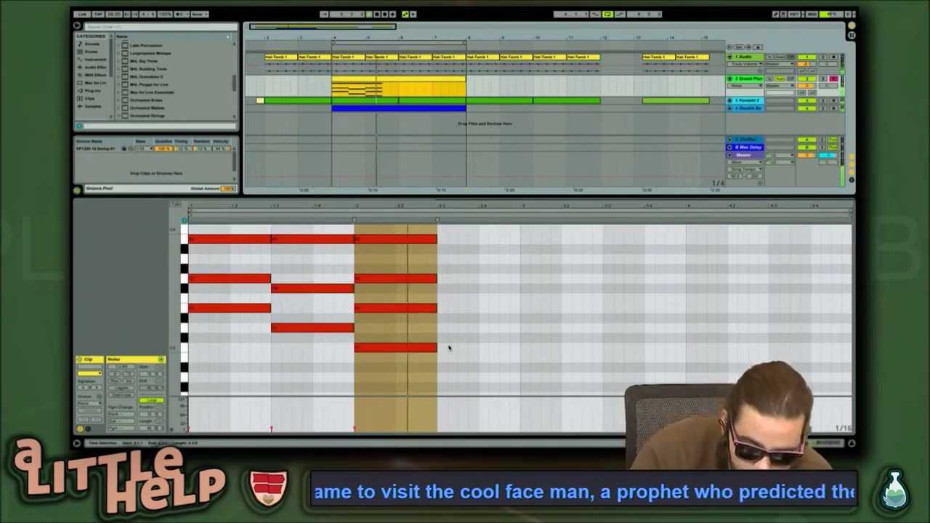
key(super+Tab)
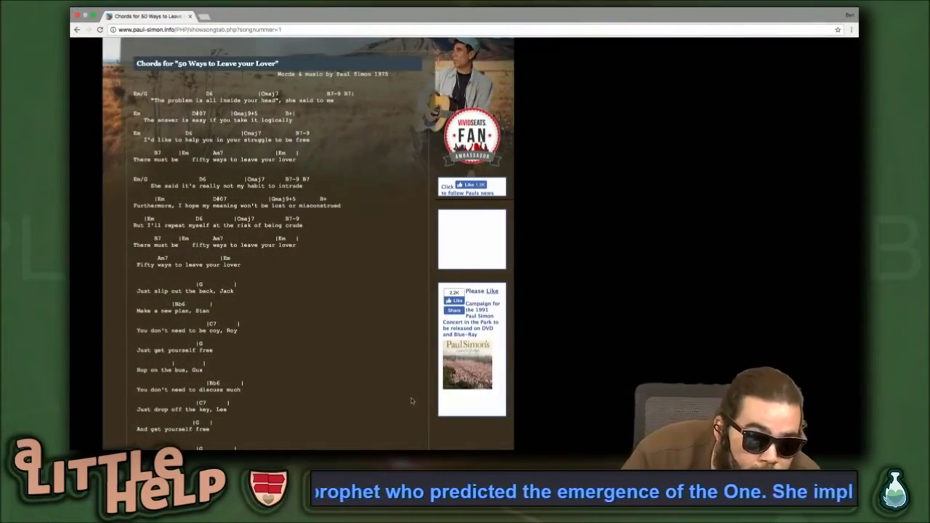
key(super+Tab)
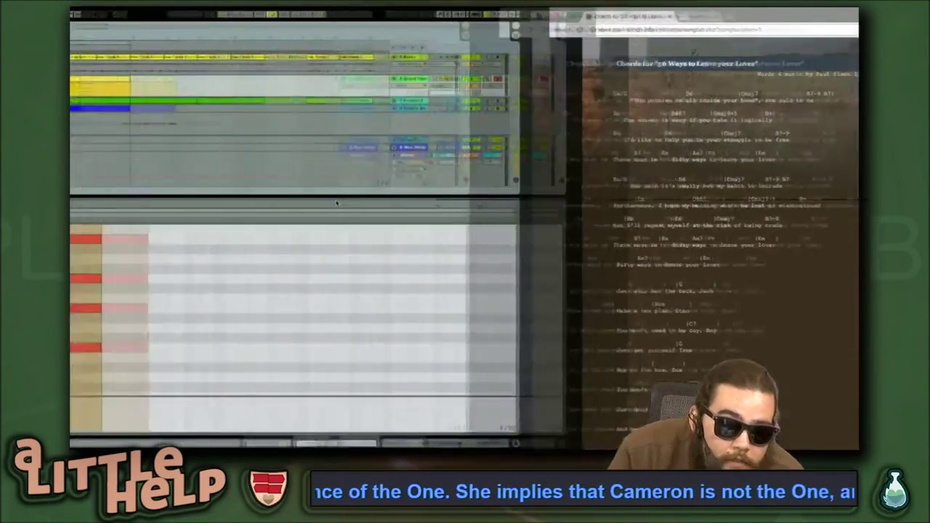
Duplicate the third chord's B3 note into the fourth chord position at 2.3 in the piano clip
click(460, 274)
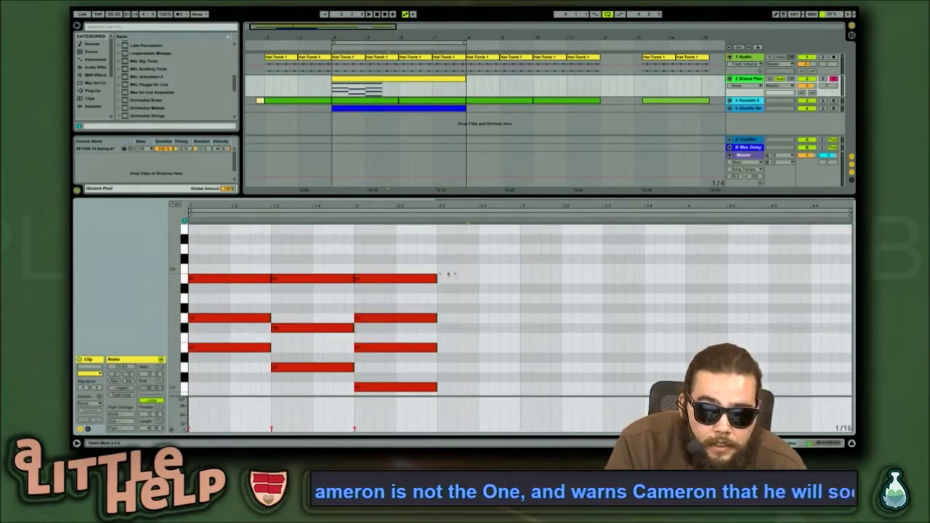
click(410, 279)
key(ctrl+d)
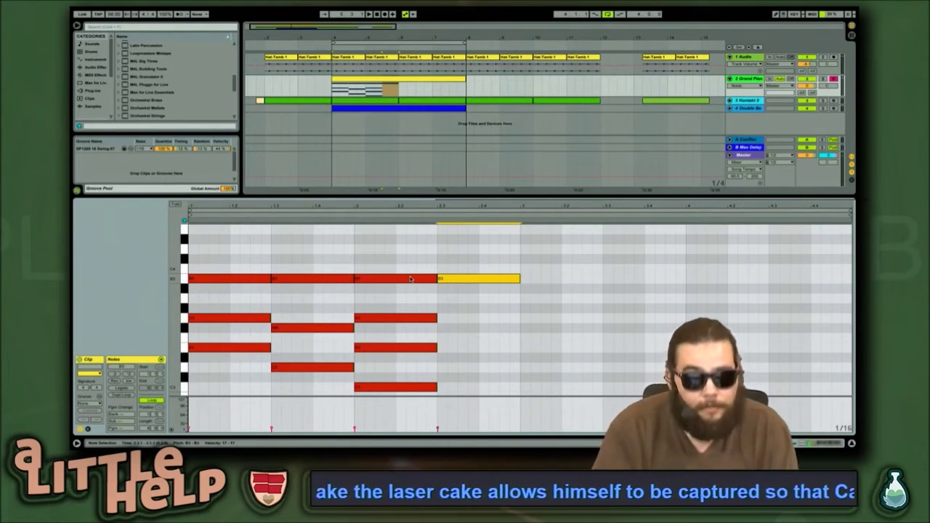
Audition the third chord's B3 and C3 notes and look up the following chord on the song's chord page
scroll(405, 306, down, 3)
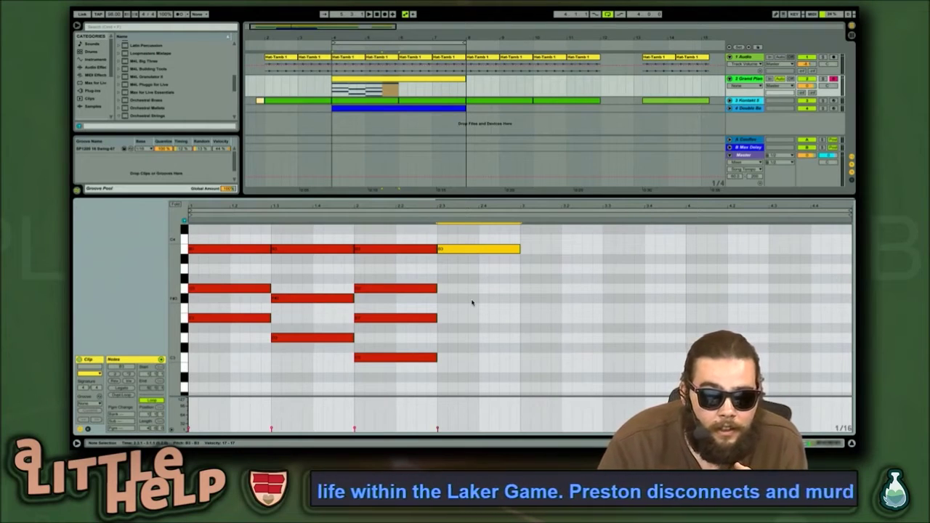
click(398, 252)
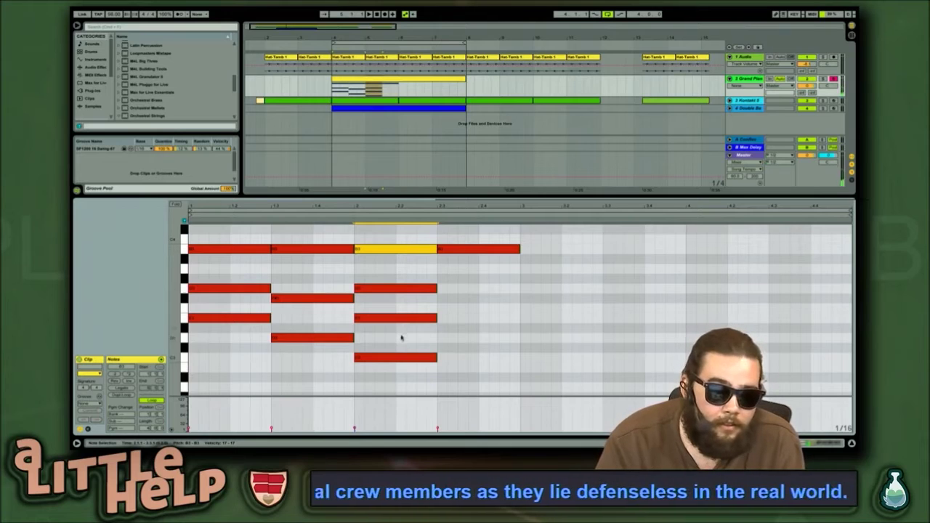
click(396, 358)
key(ctrl+Right)
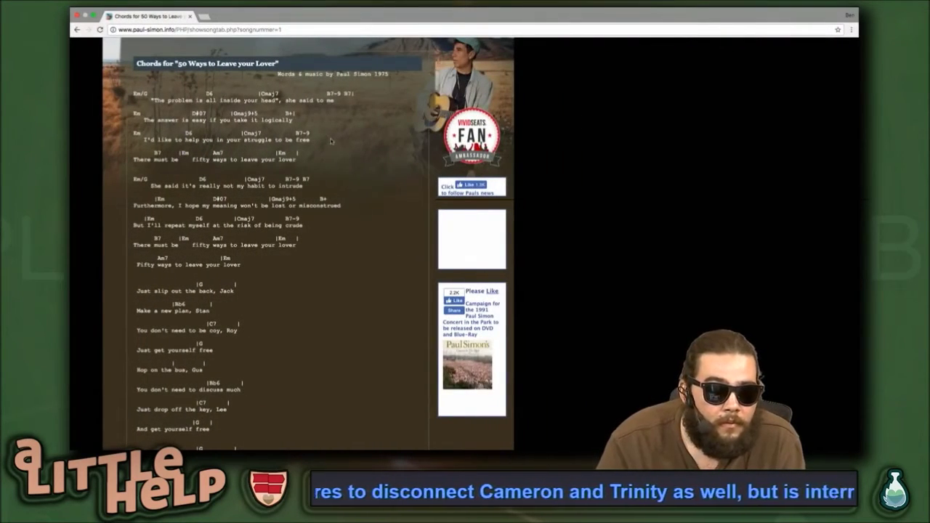
key(ctrl+Left)
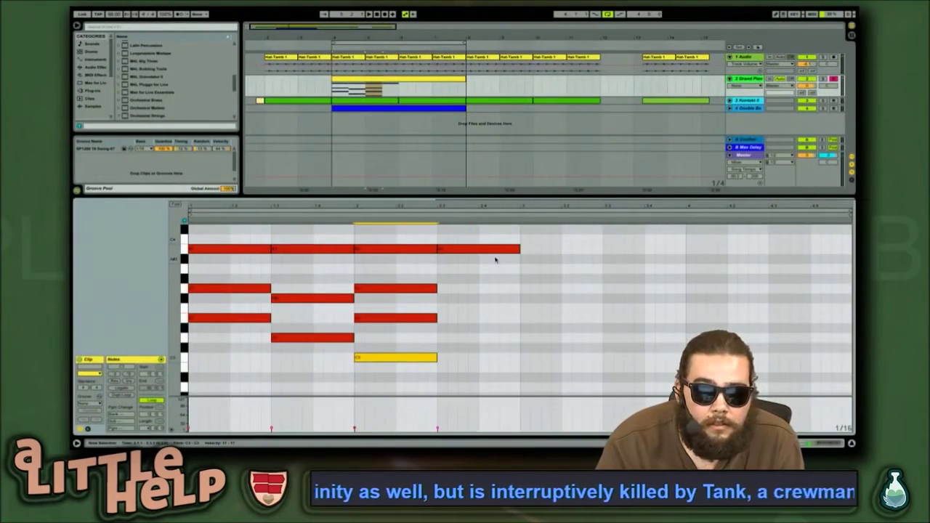
key(ctrl+Right)
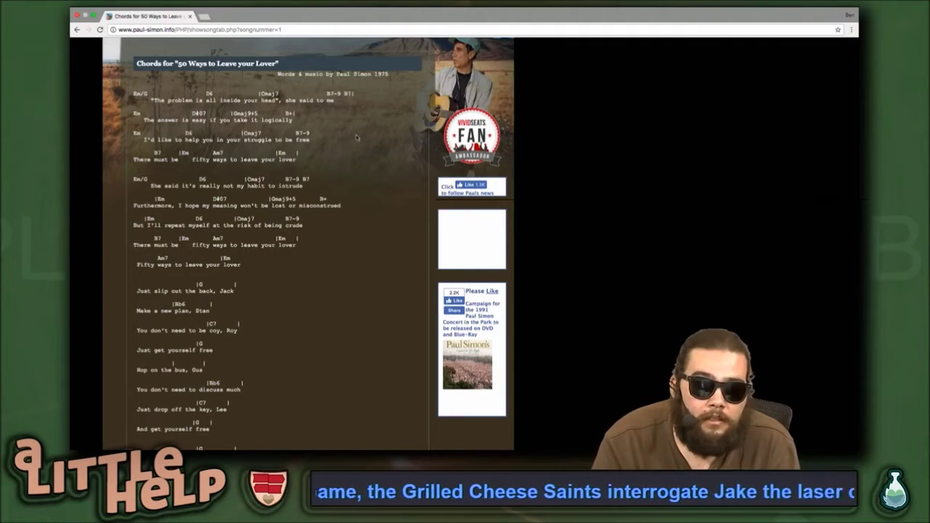
key(ctrl+Left)
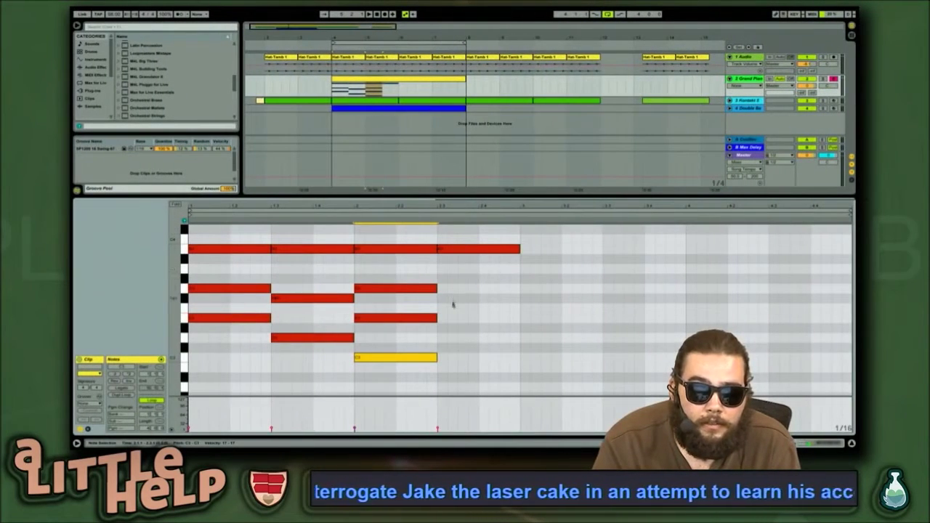
Build the fourth chord under its B3 by adding copied notes at B2, D#3, F#3 and A3
double_click(476, 255)
click(411, 358)
drag(411, 357, 492, 372)
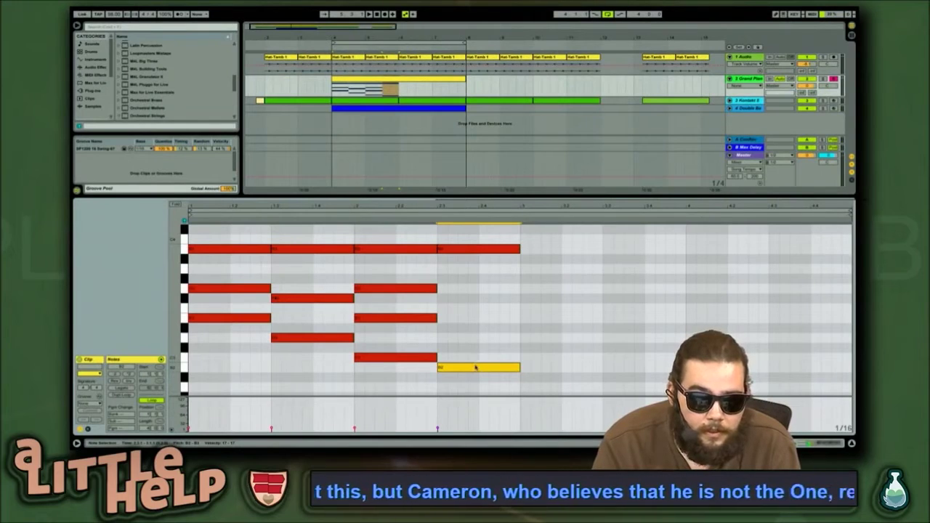
drag(473, 367, 468, 332)
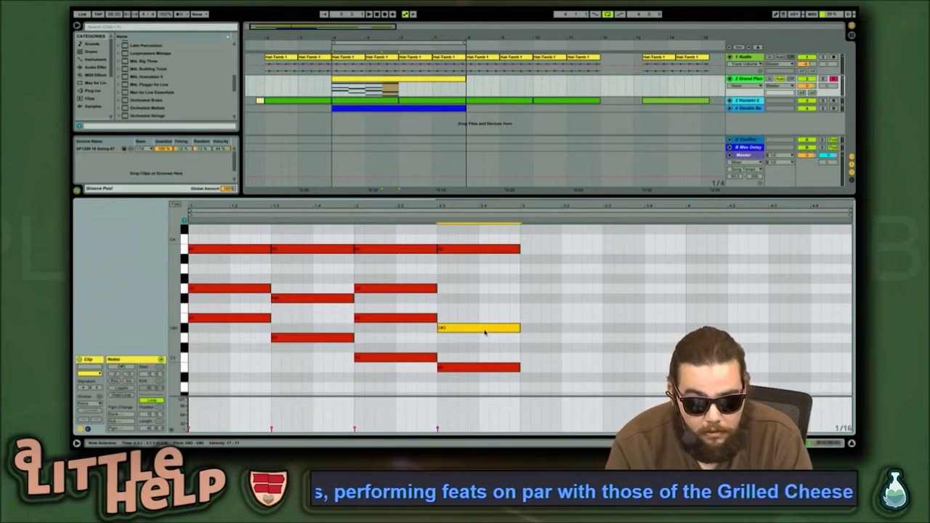
drag(485, 328, 480, 272)
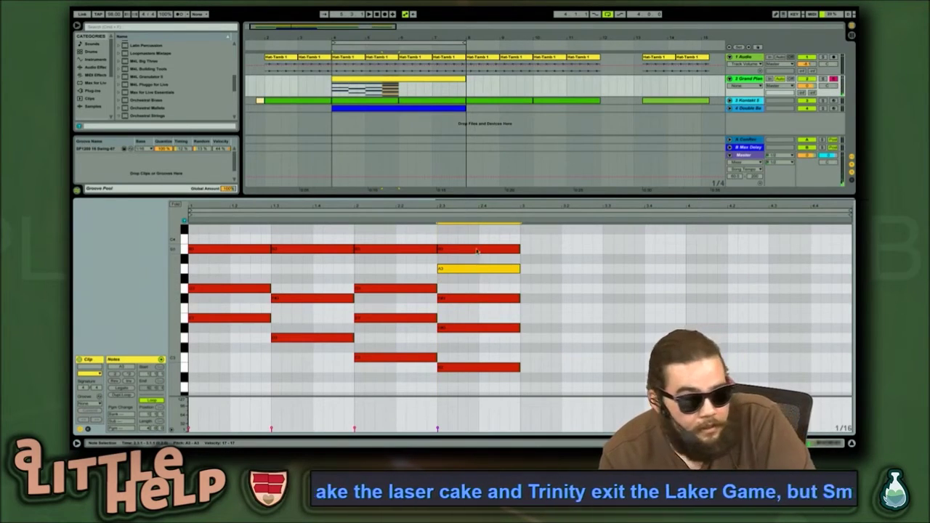
click(470, 368)
key(shift+Up)
key(shift+Down)
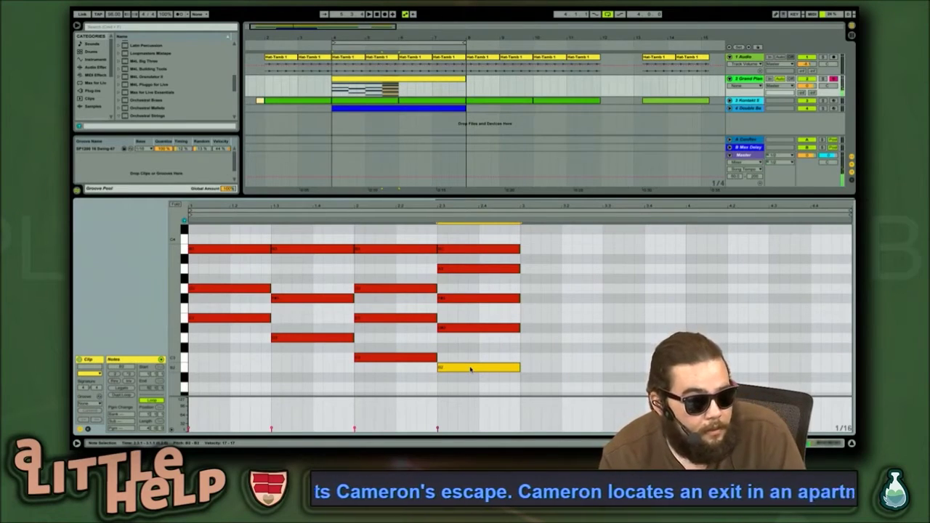
Raise the fourth chord's top note to C4, consulting the song's chord page, and play the progression
click(458, 250)
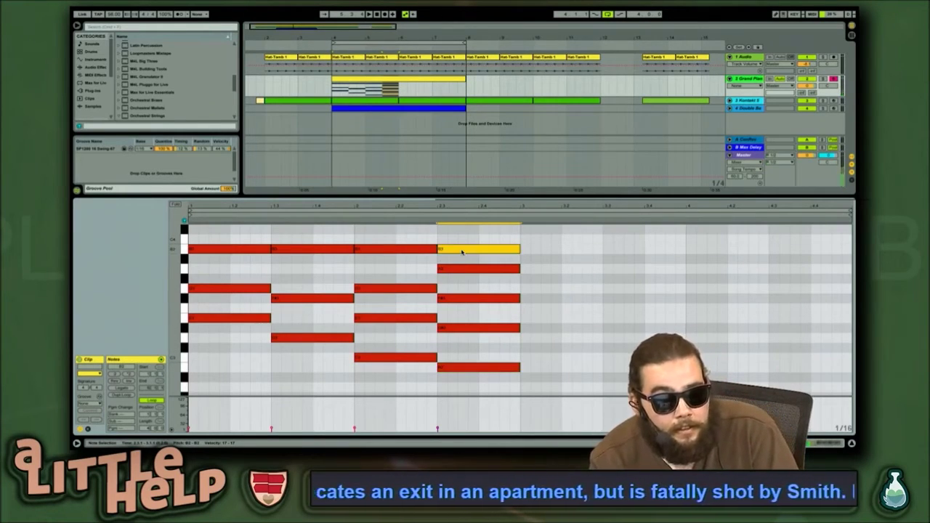
scroll(501, 304, up, 3)
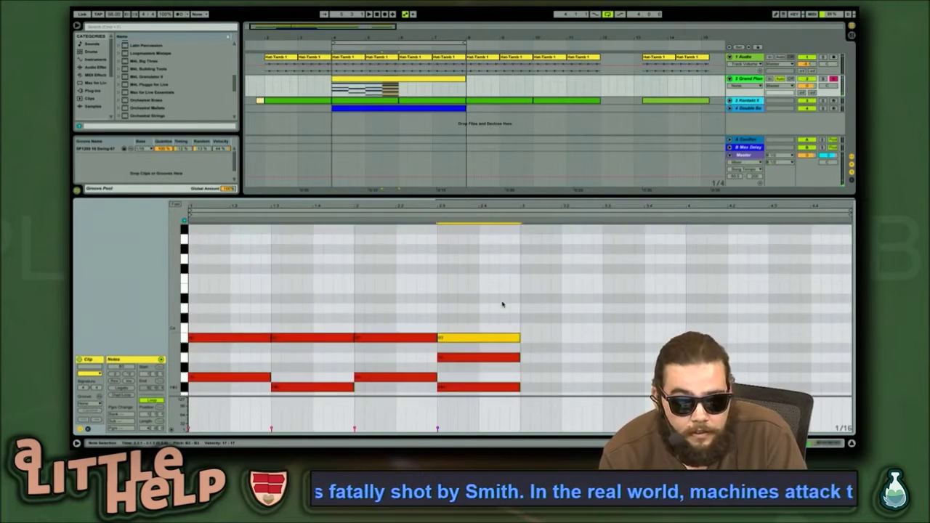
key(Up)
key(Up)
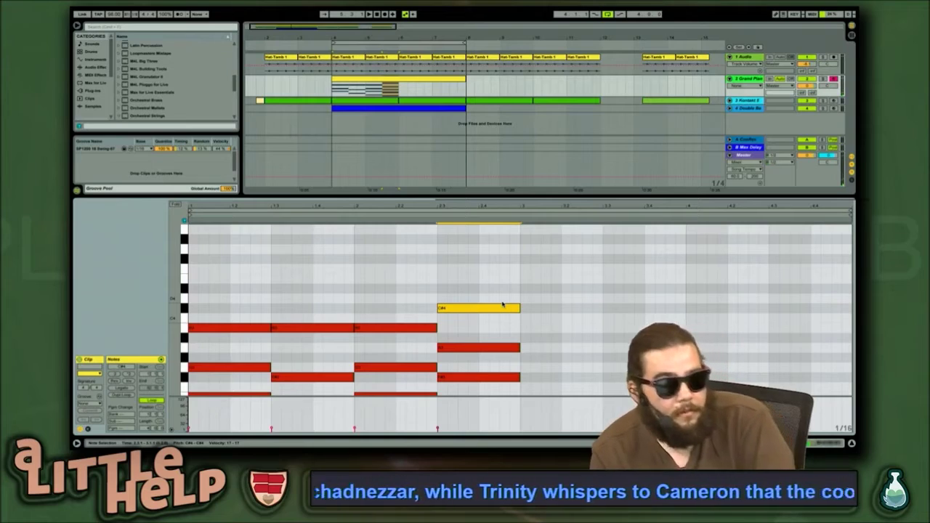
scroll(501, 304, down, 2)
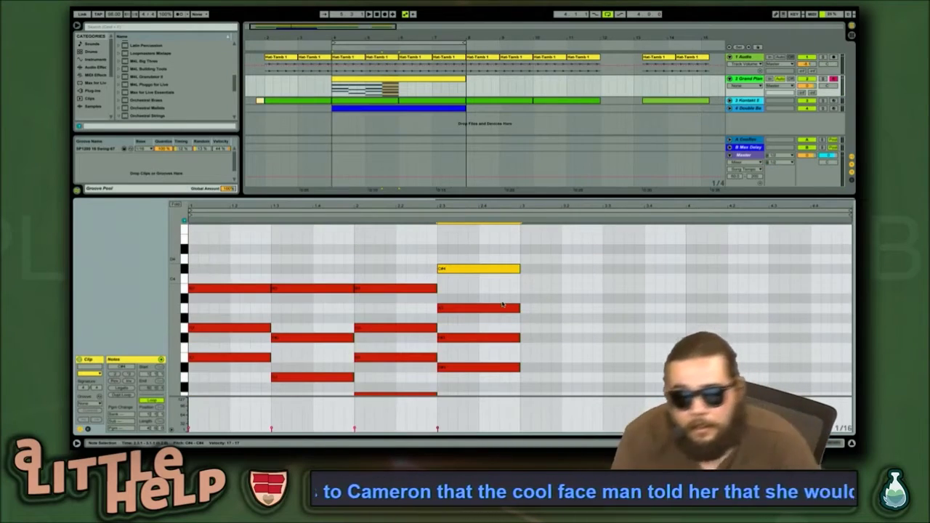
key(ctrl+Right)
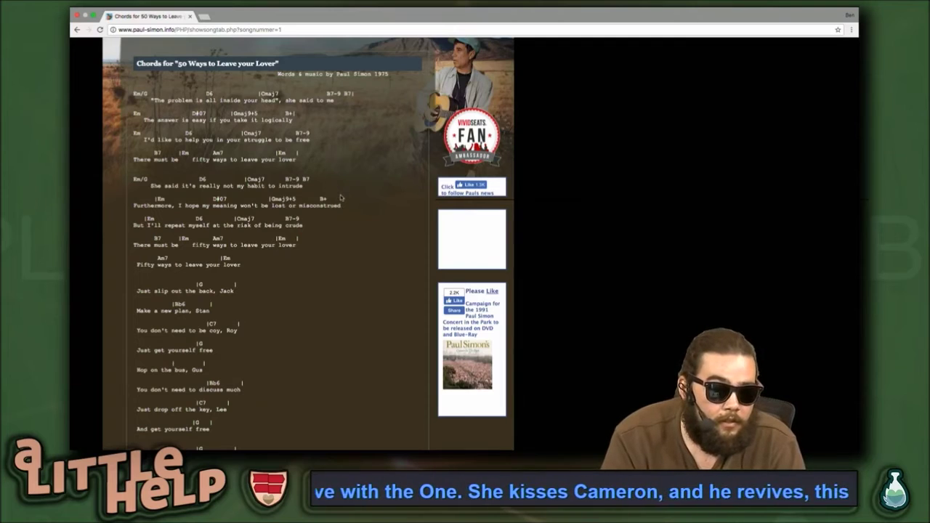
key(ctrl+Left)
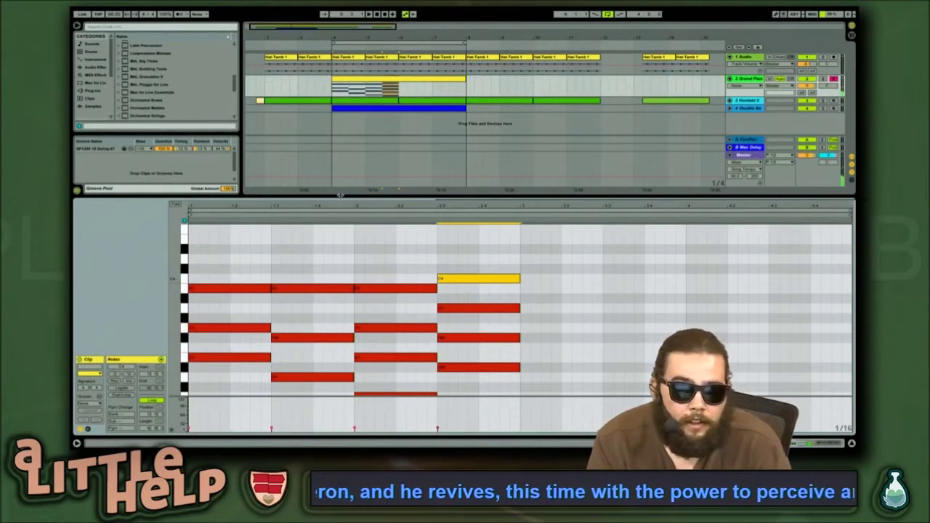
key(space)
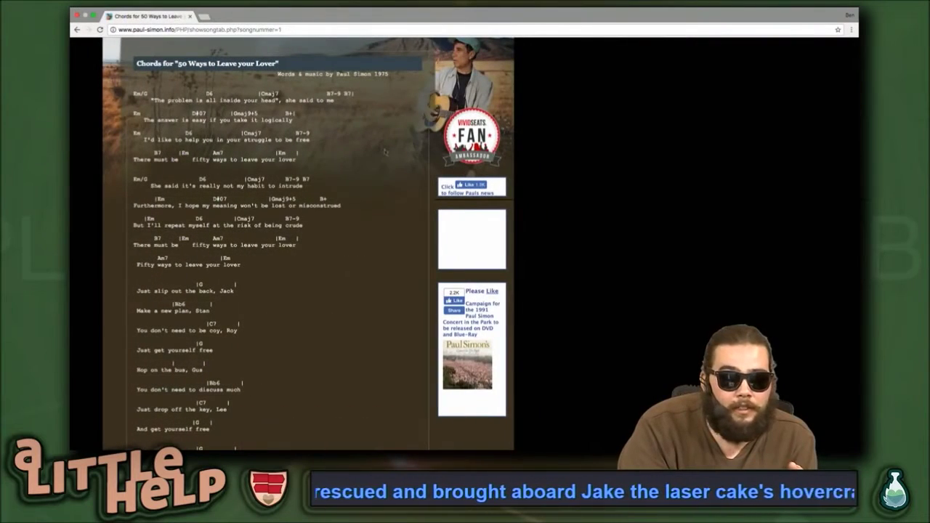
Examine the verse and chorus chords on the "50 Ways to Leave your Lover" chord page in the browser
drag(136, 64, 152, 100)
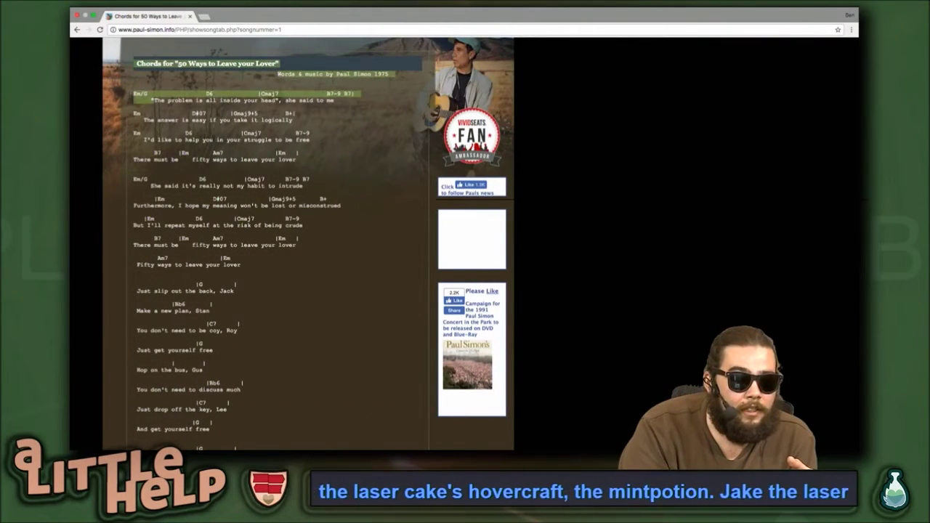
drag(136, 64, 153, 180)
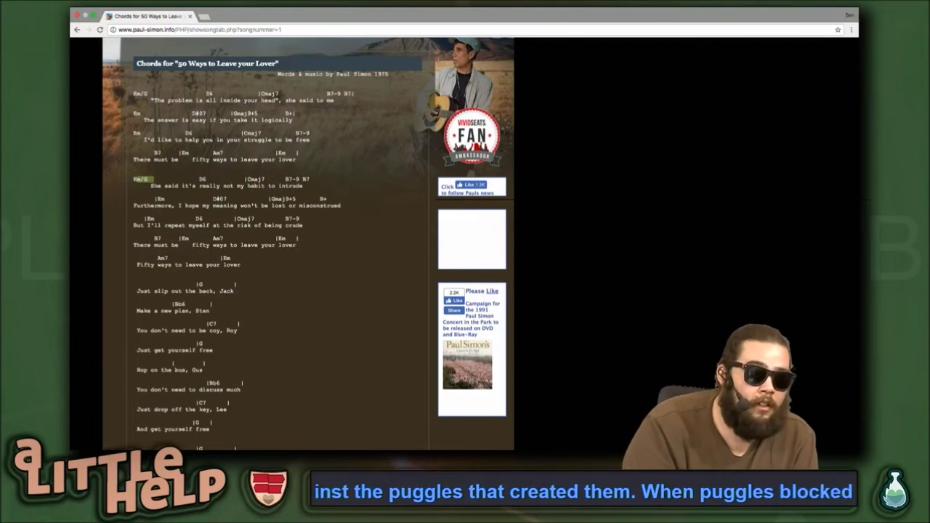
drag(151, 266, 257, 267)
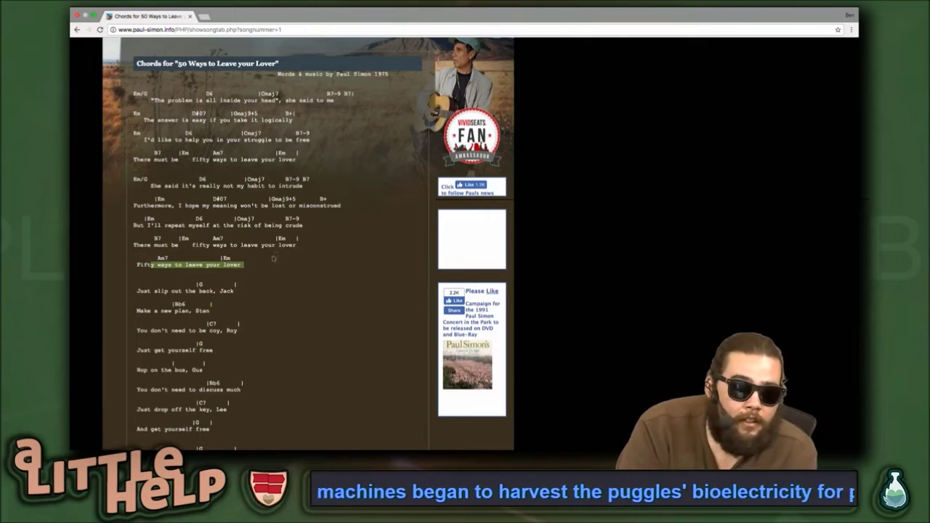
scroll(272, 259, down, 3)
scroll(273, 259, down, 2)
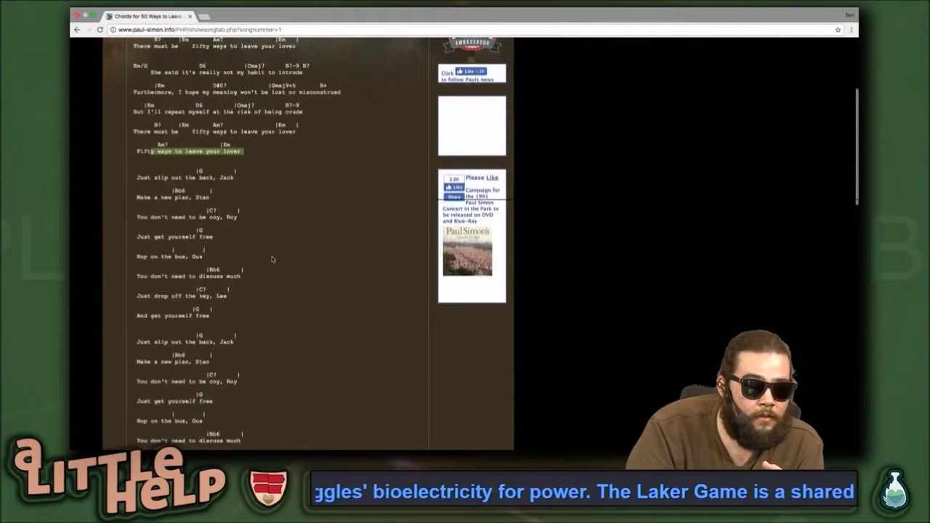
scroll(272, 259, up, 2)
scroll(272, 259, up, 1)
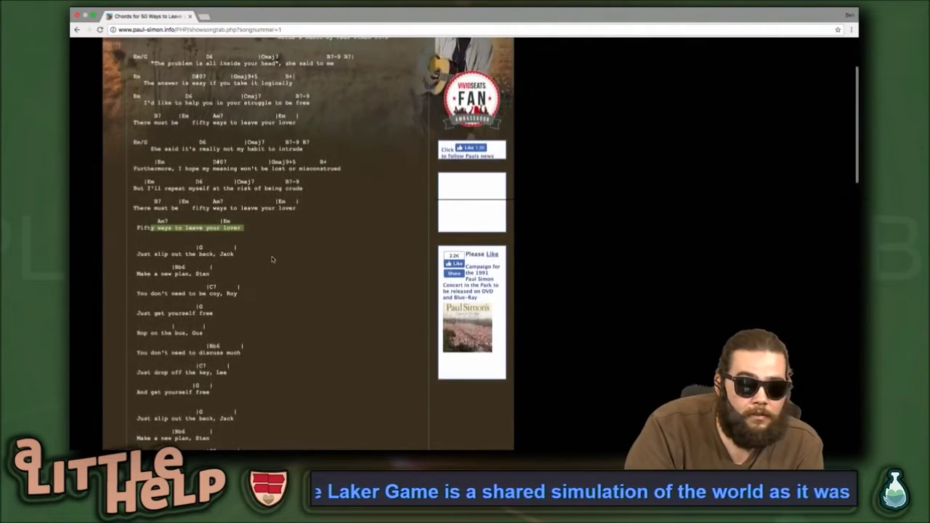
scroll(272, 259, down, 1)
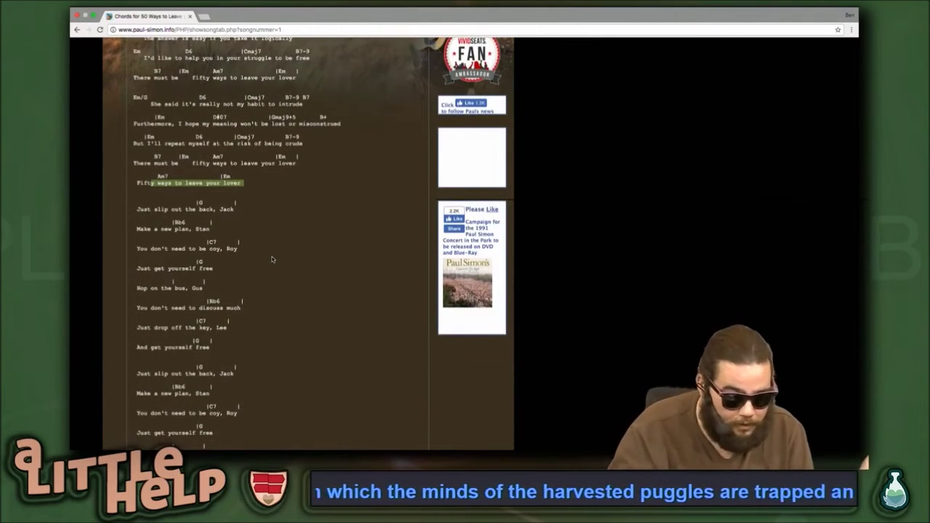
click(264, 262)
scroll(264, 293, down, 3)
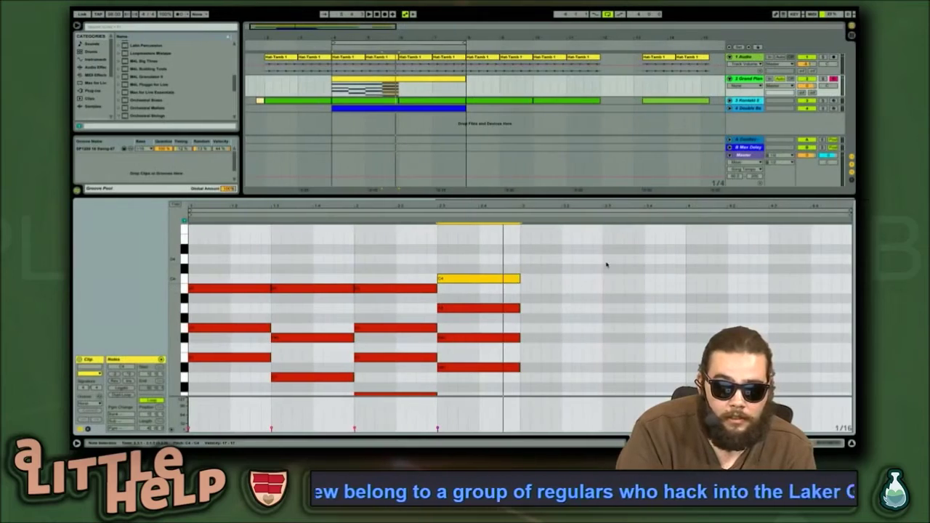
key(Delete)
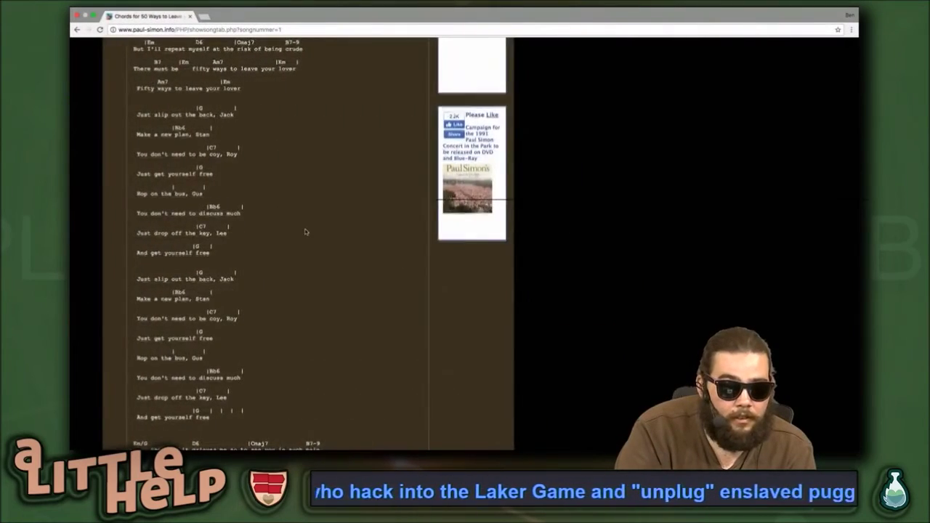
Replace the fourth chord's long top note with a one-beat C4 starting at 2.3
scroll(307, 233, up, 6)
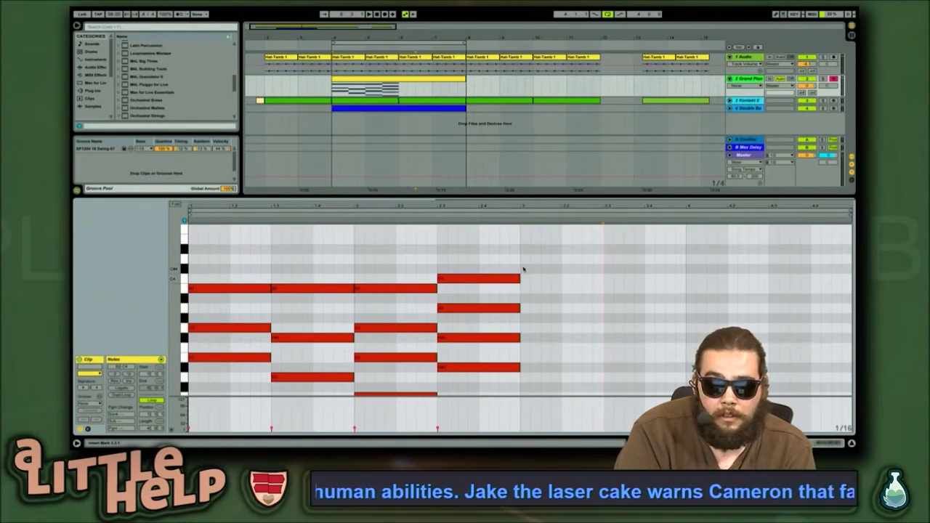
drag(518, 279, 488, 279)
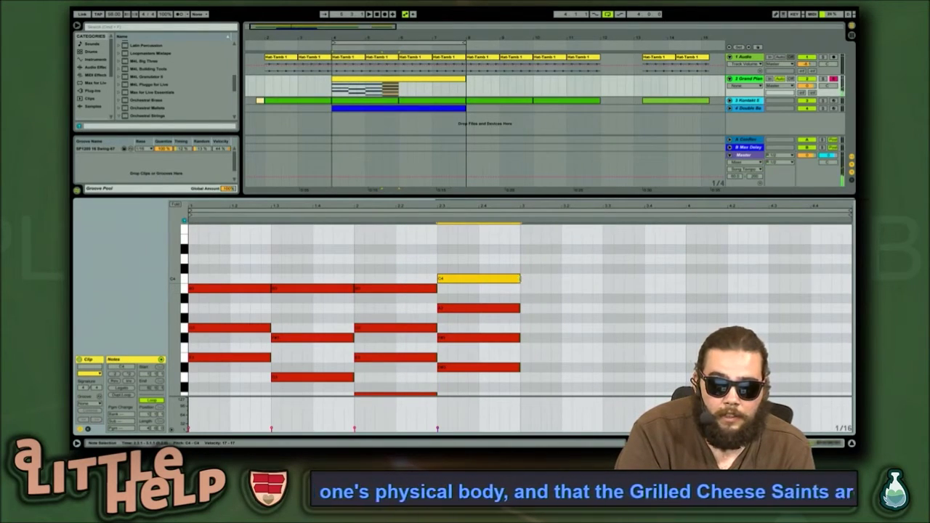
key(Delete)
double_click(440, 279)
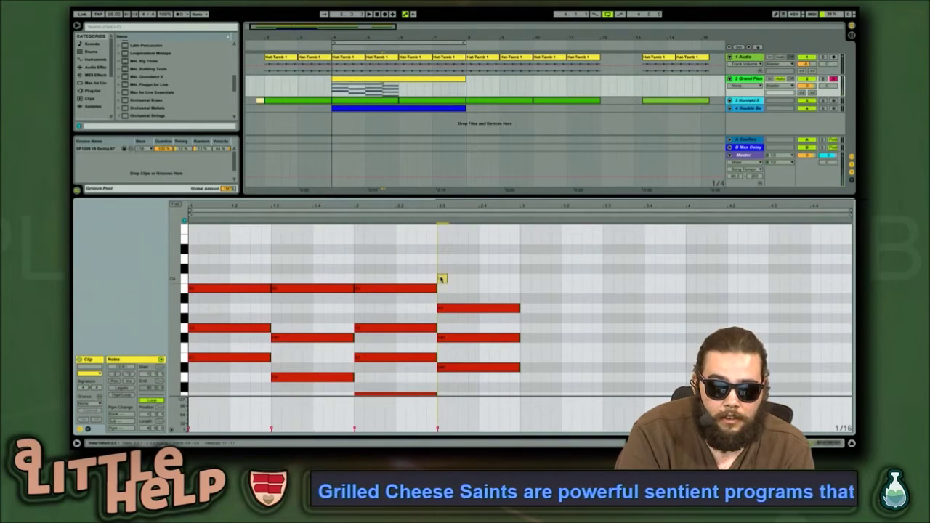
key(shift+Right)
key(shift+Right)
key(shift+Right)
key(shift+Right)
key(shift+Left)
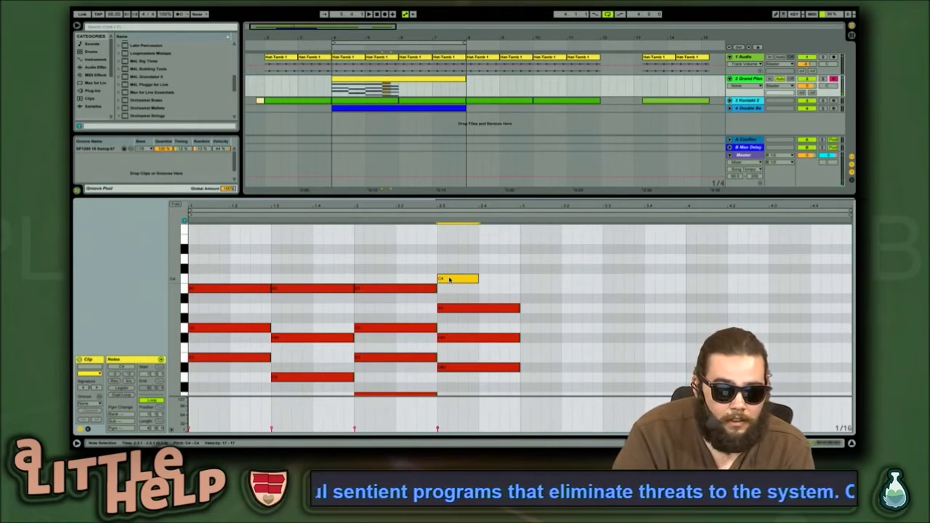
Duplicate the short C4 onto the following beat, lower the copy to B3, consult the chord page, and play from 2.3
key(ctrl+d)
key(Down)
key(Down)
key(Up)
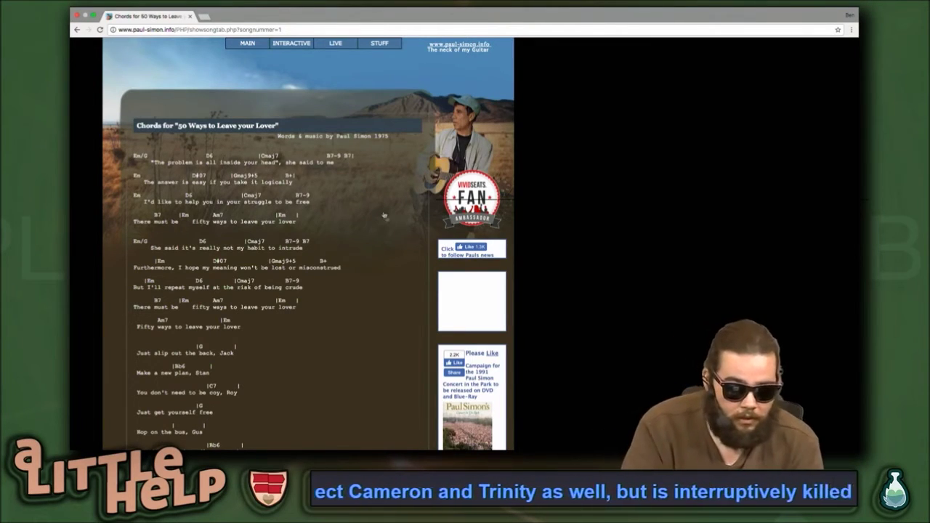
key(ctrl+Left)
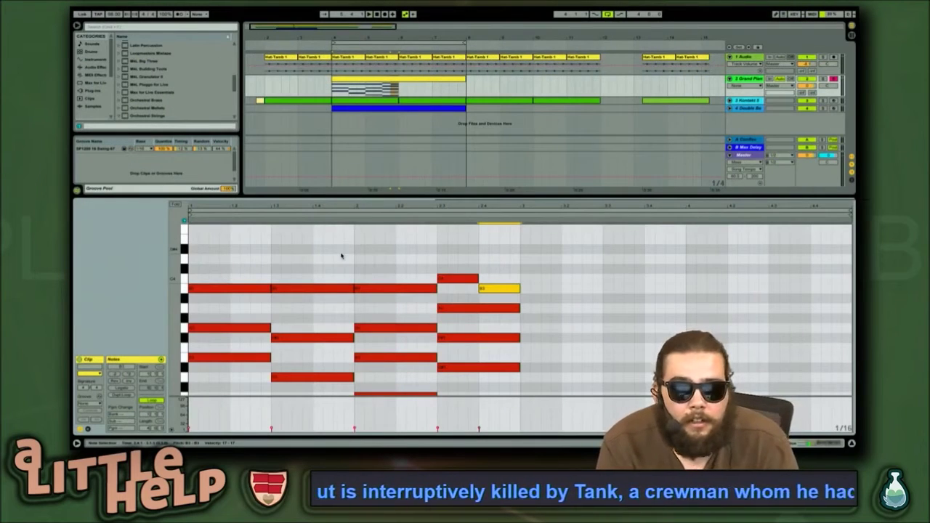
click(442, 252)
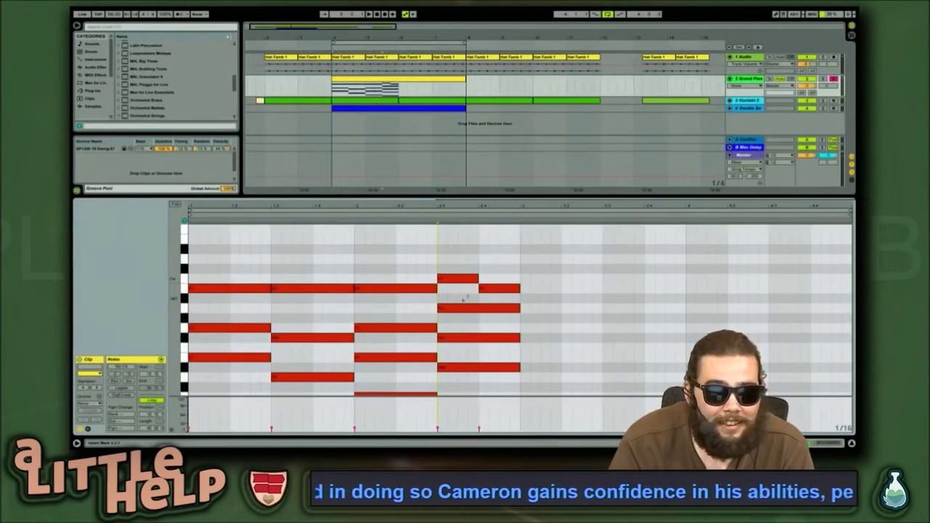
key(space)
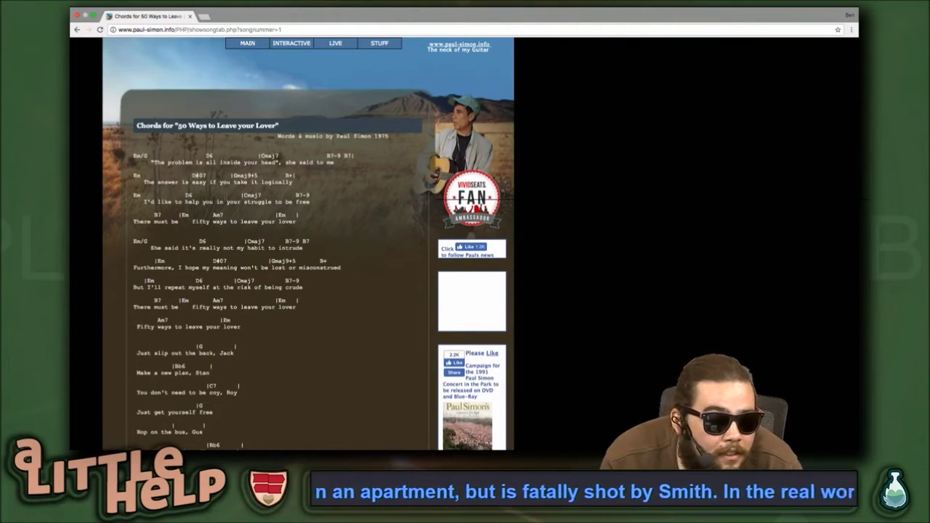
Check the second verse line on the chord page and start the fifth chord at bar 3 by copying the fourth chord's B2 up to E3
drag(208, 183, 133, 175)
click(202, 176)
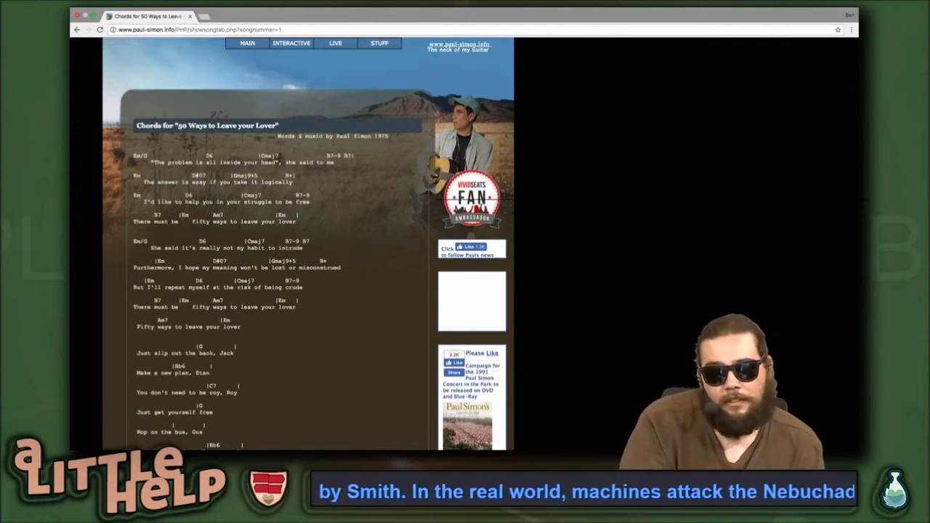
key(ctrl+Left)
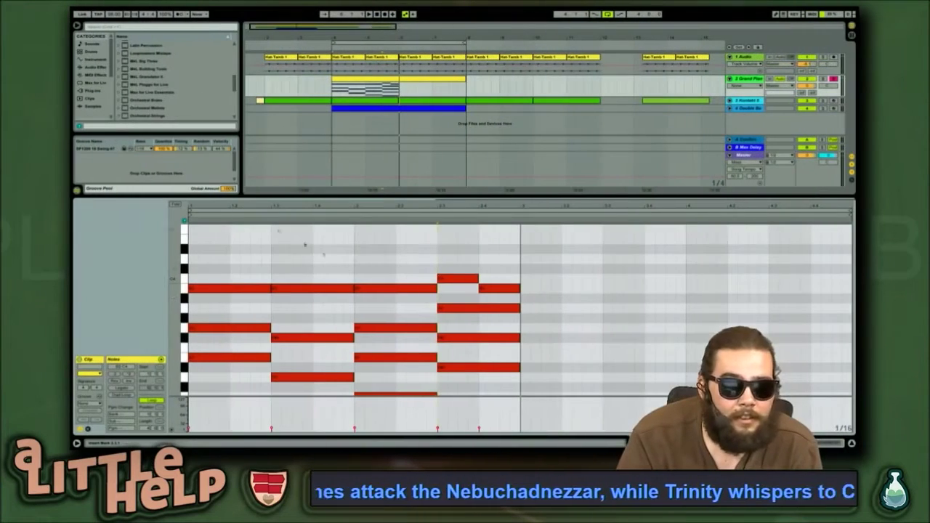
click(540, 342)
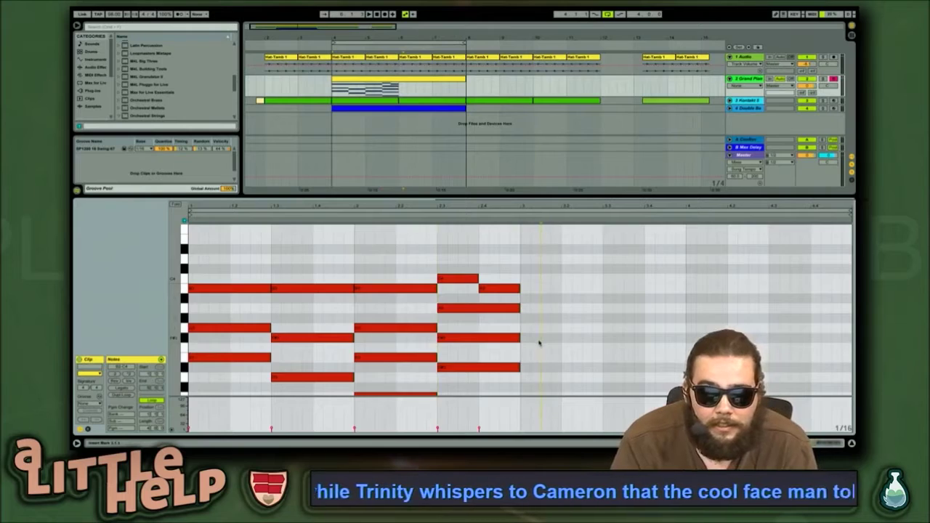
scroll(540, 342, down, 4)
click(511, 330)
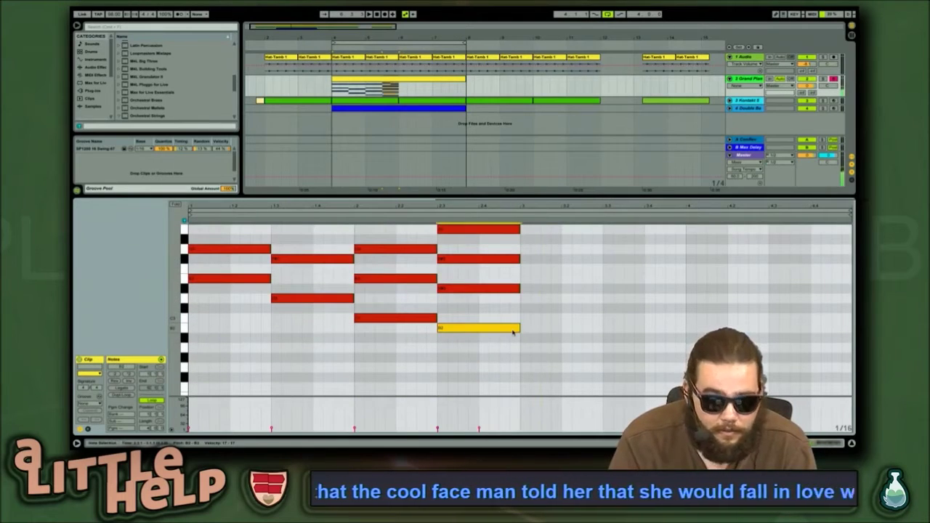
drag(510, 331, 592, 281)
scroll(586, 296, up, 3)
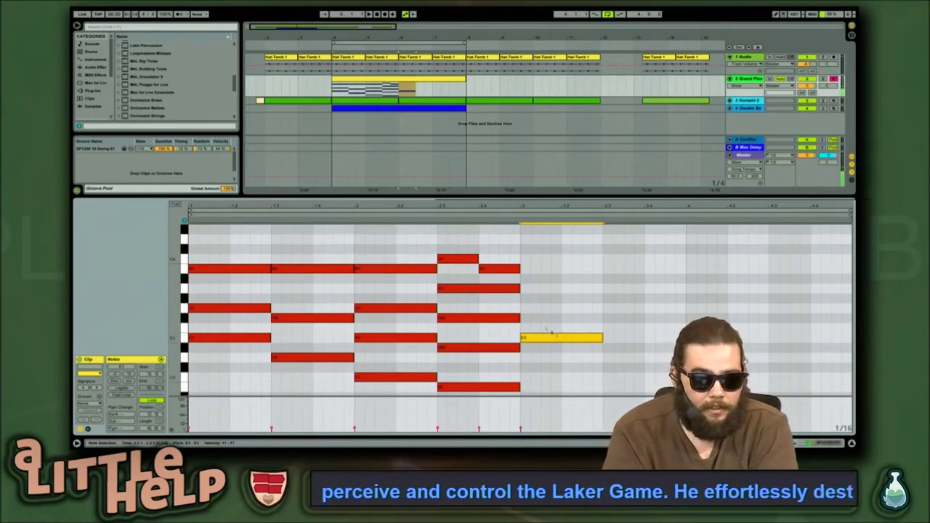
Complete the fifth chord with a two-beat G3 and a copy at B3, rechecking the song's chord page
double_click(525, 320)
drag(530, 320, 602, 324)
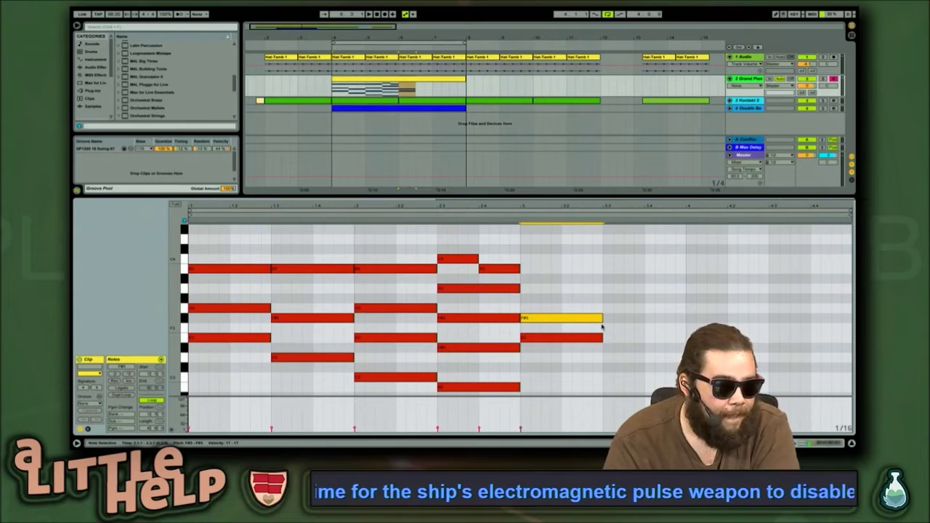
key(Up)
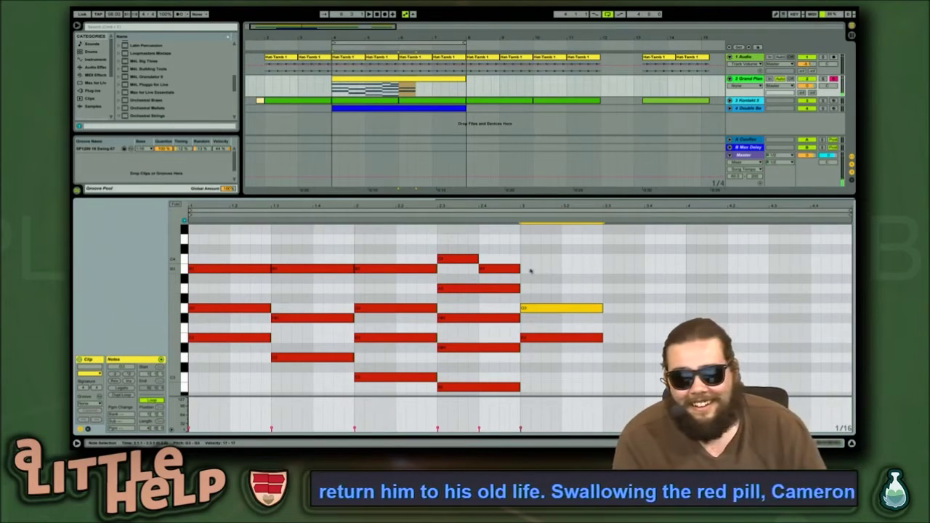
drag(535, 309, 537, 268)
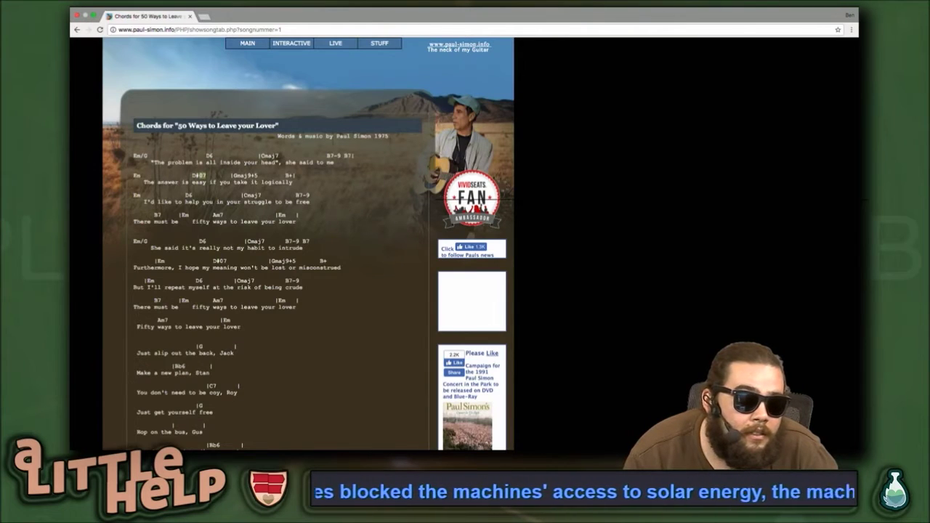
key(ctrl+Left)
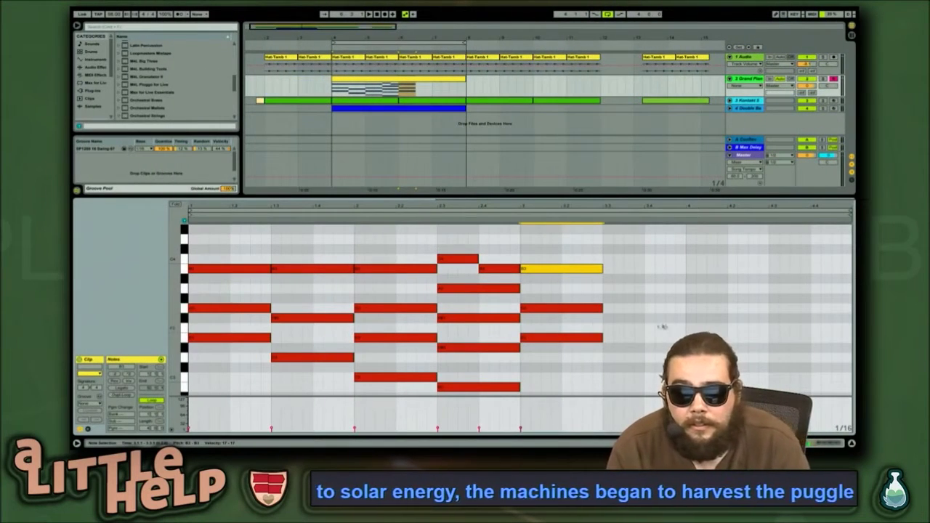
Build the sixth chord at 3.3 from copied notes at D#3 and F#3, consulting the song's chord page
click(577, 338)
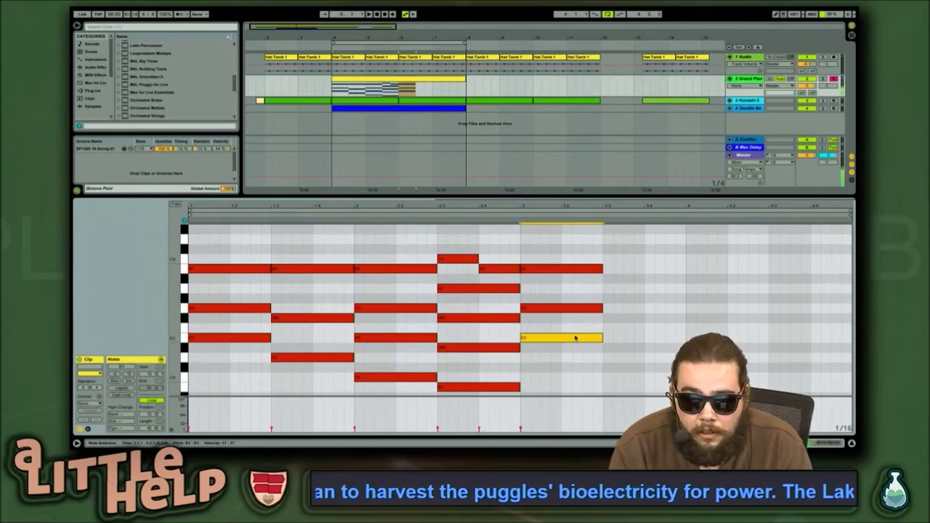
drag(578, 340, 660, 359)
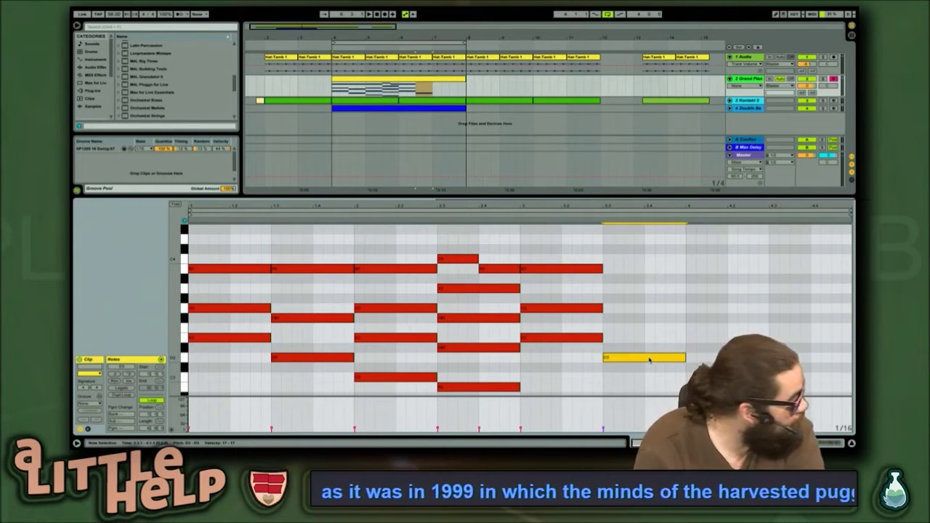
drag(649, 350, 646, 323)
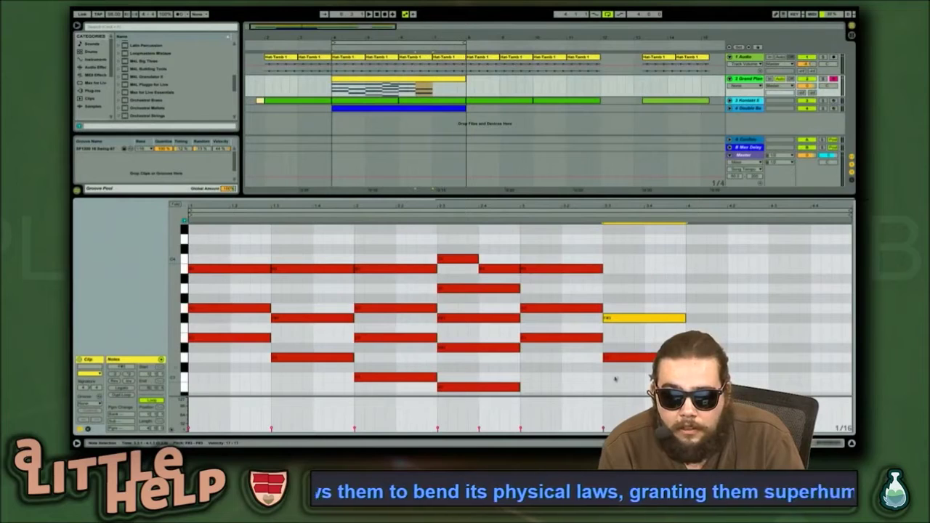
drag(635, 360, 636, 352)
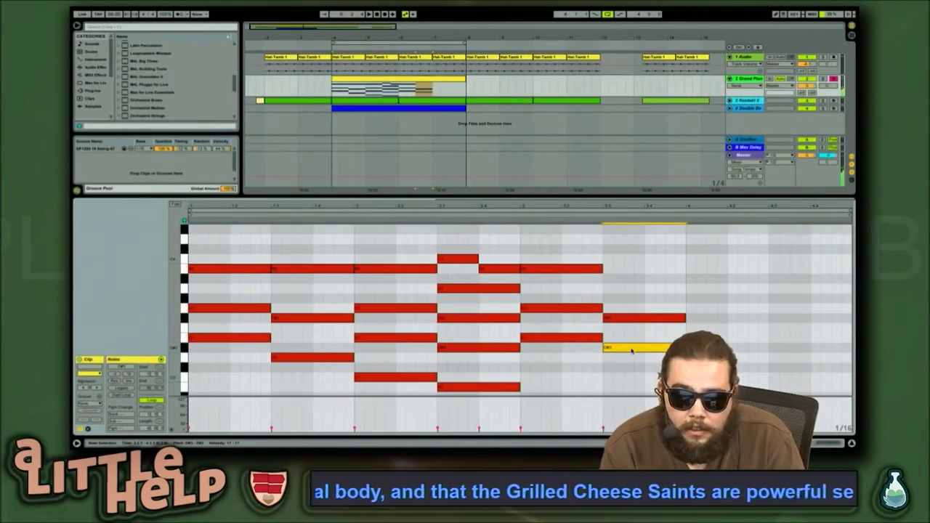
click(646, 324)
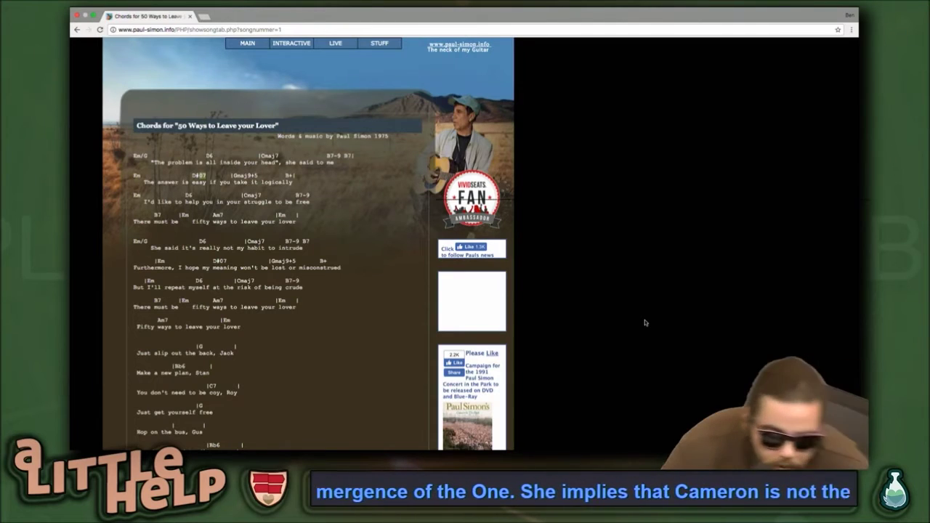
key(ctrl+Left)
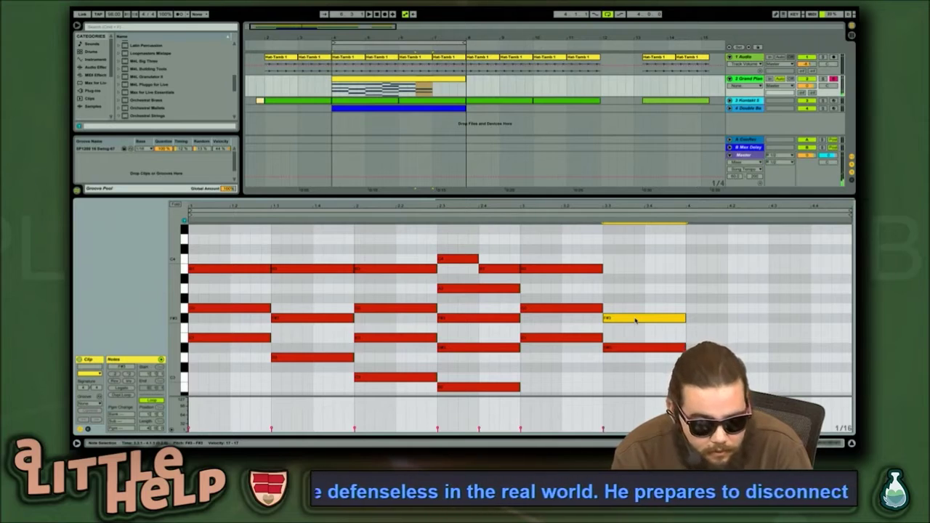
Add a D#3 note at bar 4 and lengthen it to two beats
double_click(700, 338)
key(Down)
key(Left)
key(shift+Right)
key(shift+Right)
key(shift+Right)
key(shift+Right)
key(shift+Right)
key(shift+Right)
key(shift+Right)
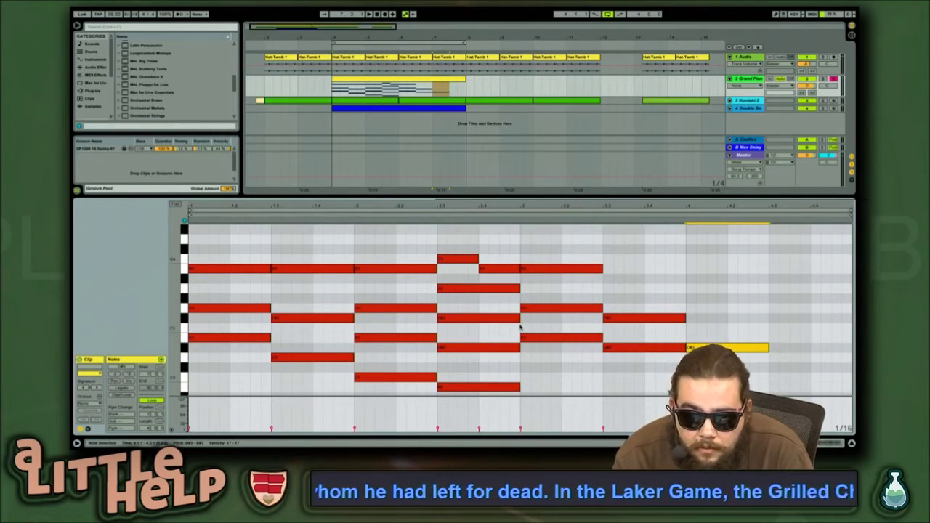
Reopen the piano clip, play back the new chords, and audition the D#3 at bar 4
key(Home)
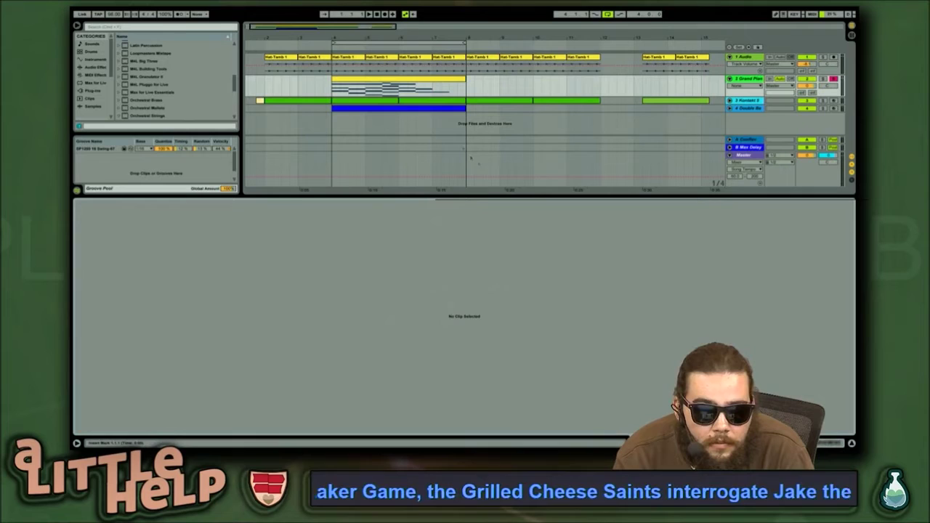
click(409, 80)
key(space)
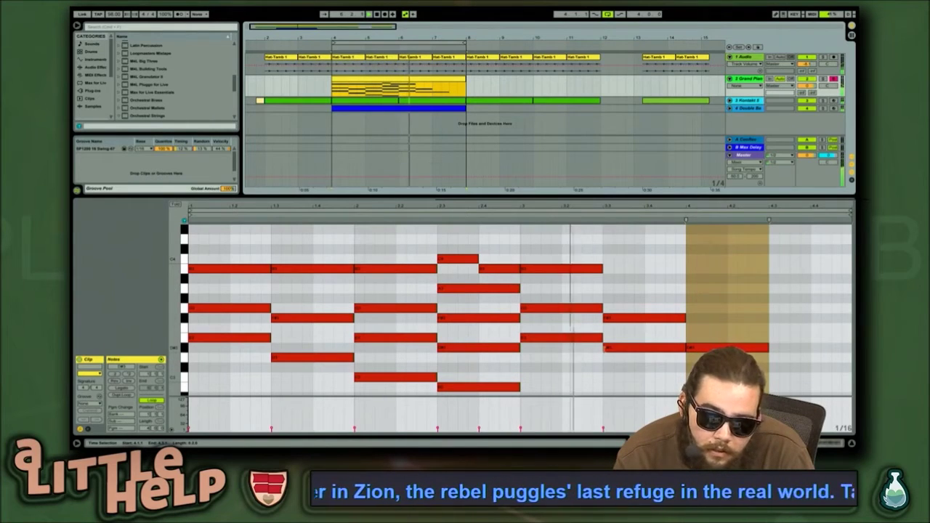
key(space)
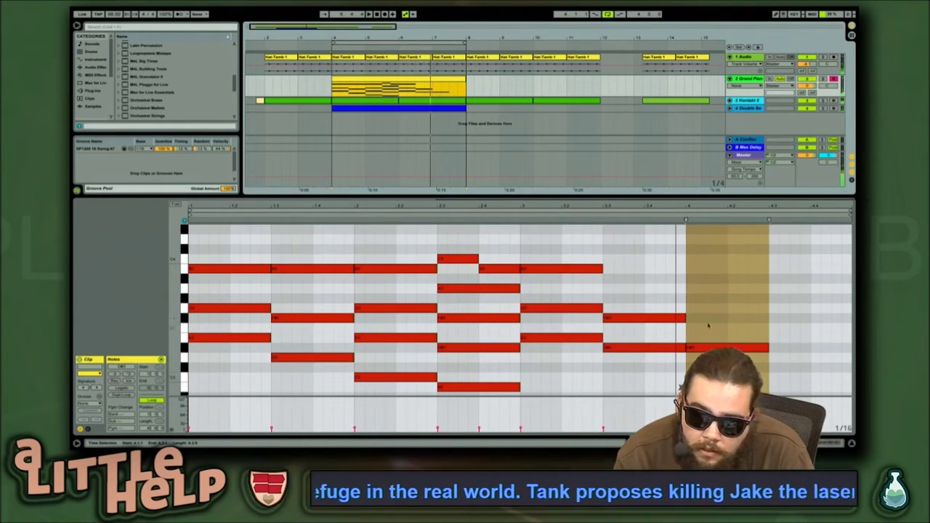
click(704, 347)
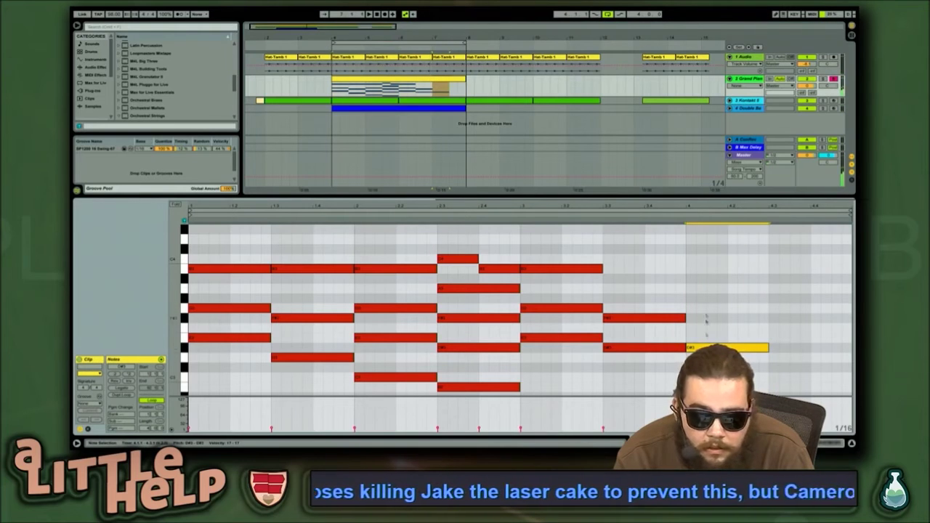
Try a two-beat F#3 above the D#3 at bar 4
double_click(692, 309)
scroll(692, 308, down, 3)
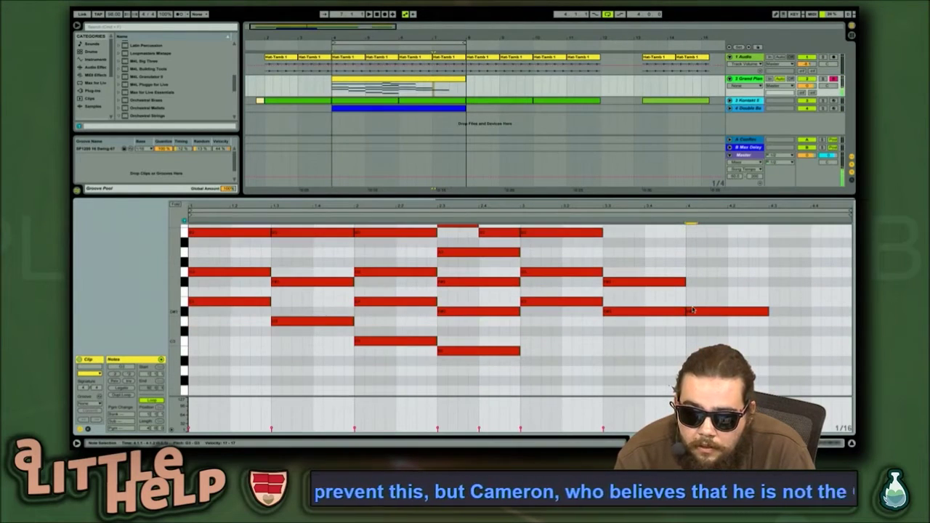
key(Down)
key(shift+Right)
key(shift+Right)
key(shift+Right)
key(shift+Right)
key(shift+Right)
key(shift+Right)
key(shift+Right)
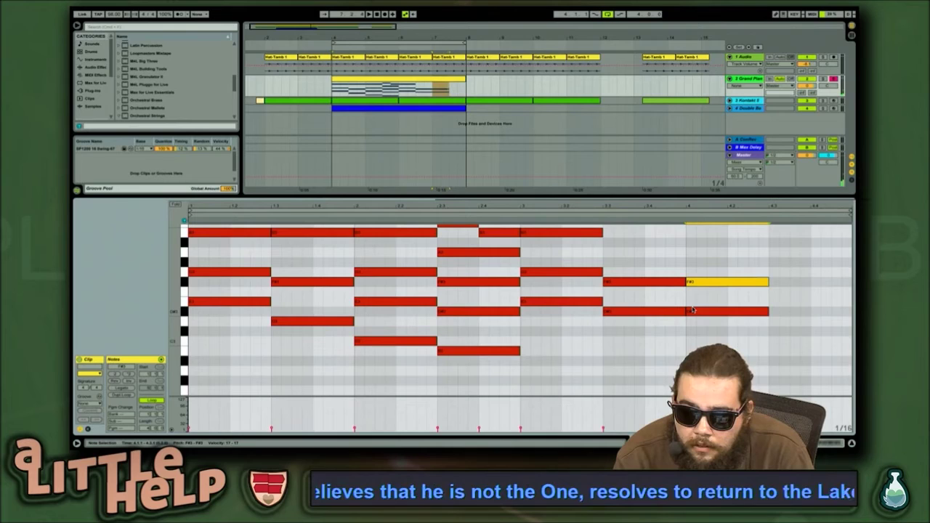
Try a short D#3 at 4.3, and remove both it and the F#3 at bar 4
double_click(774, 311)
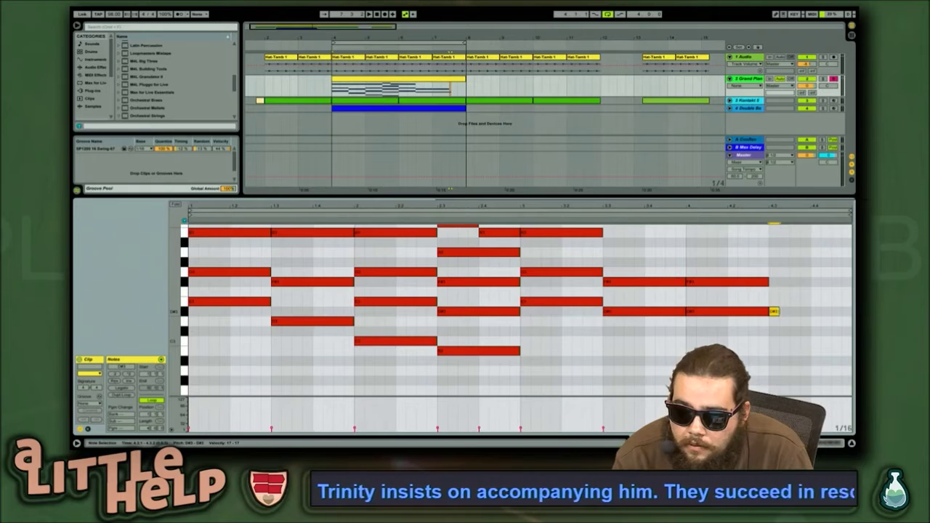
double_click(775, 312)
click(741, 283)
double_click(741, 282)
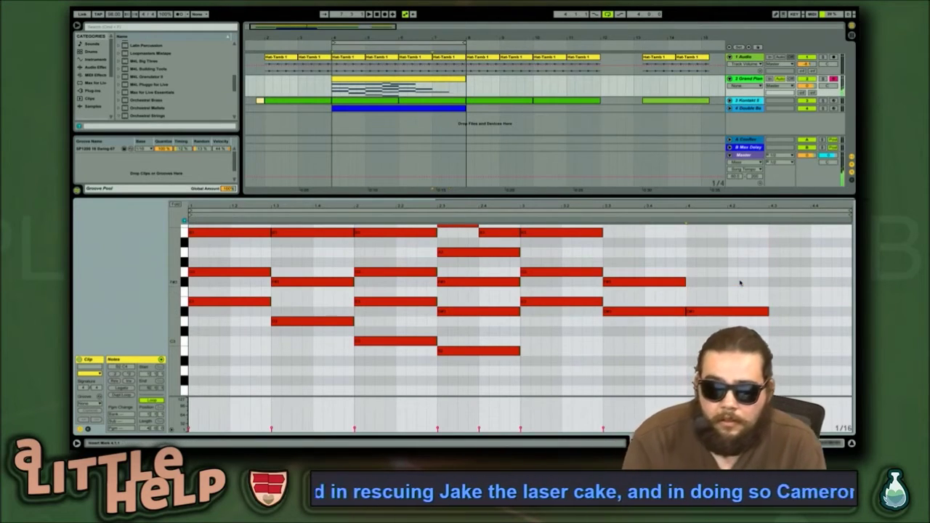
Open the double bass clip and compare its bar 4 note at F#1 and G1, leaving it at G1
click(418, 111)
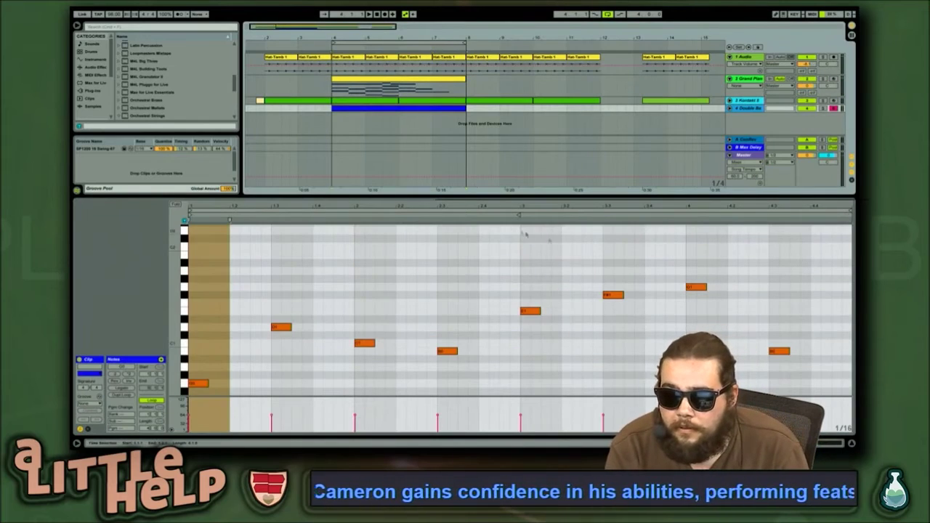
click(698, 287)
key(Down)
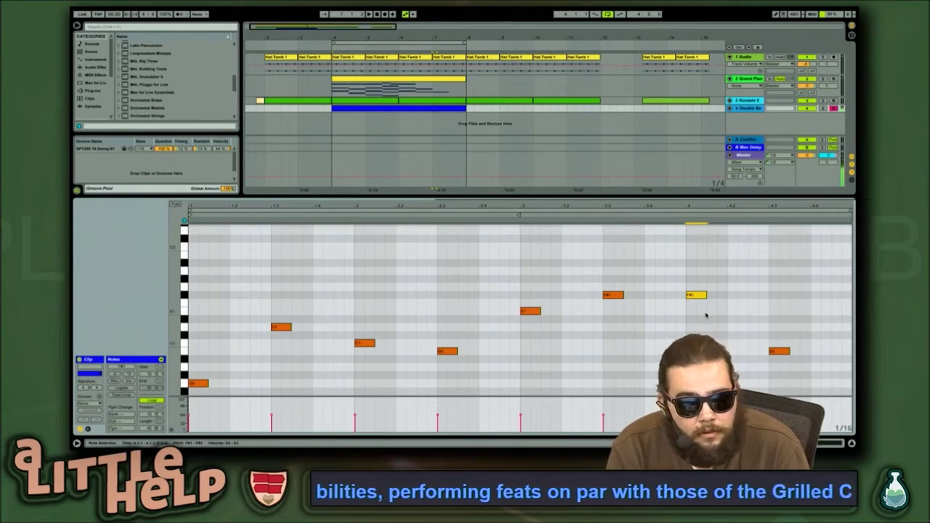
key(Up)
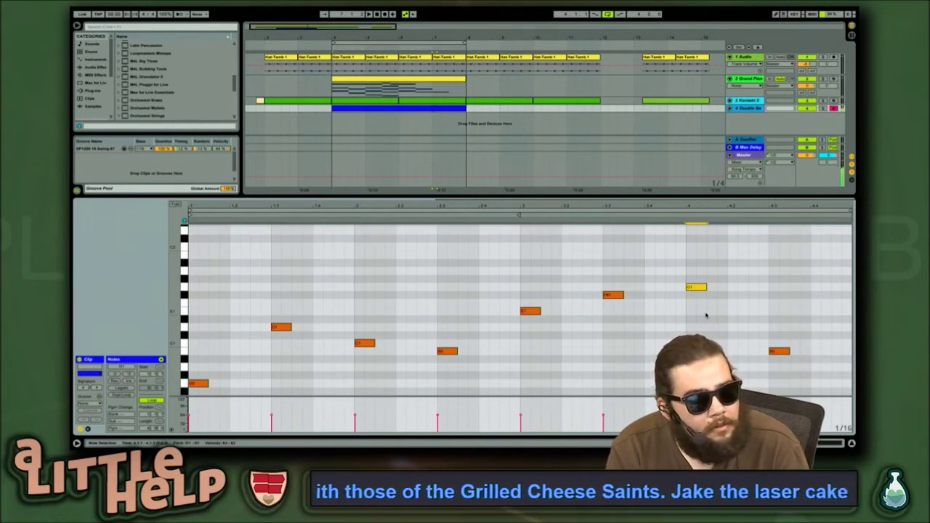
Play the bass line from bar 4, check its note at 4.3, and reopen the piano clip
key(space)
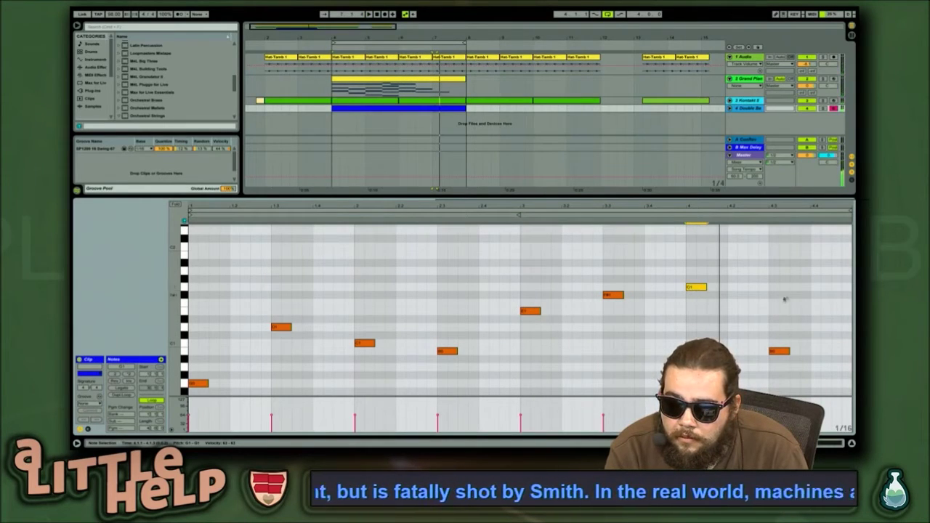
click(779, 351)
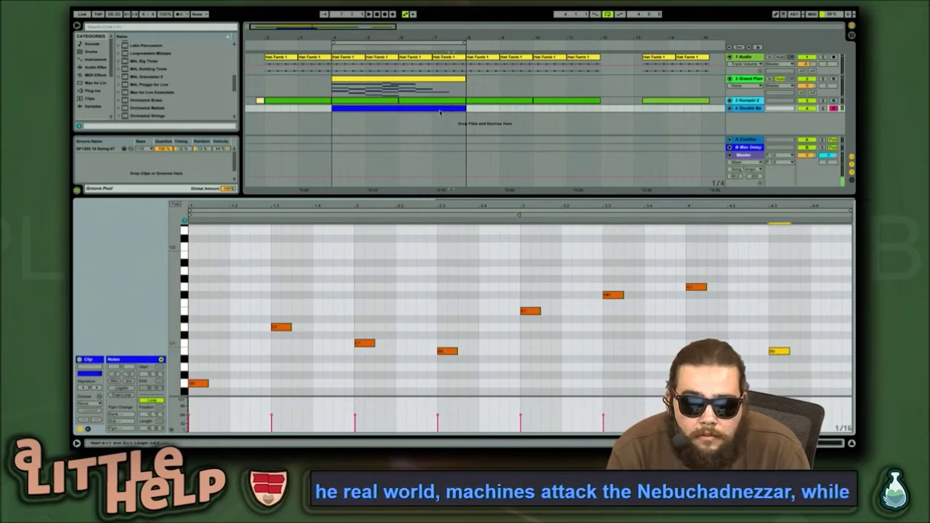
click(442, 84)
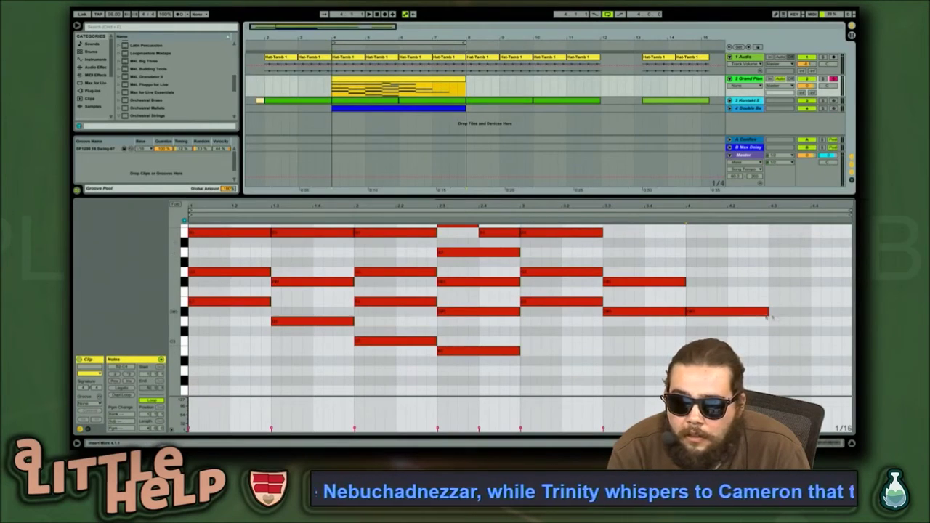
Build a two-beat B2, D#3 and F#3 chord at 4.3 from copies of the bar 4 D#3, trying and removing an A3 on top
click(727, 311)
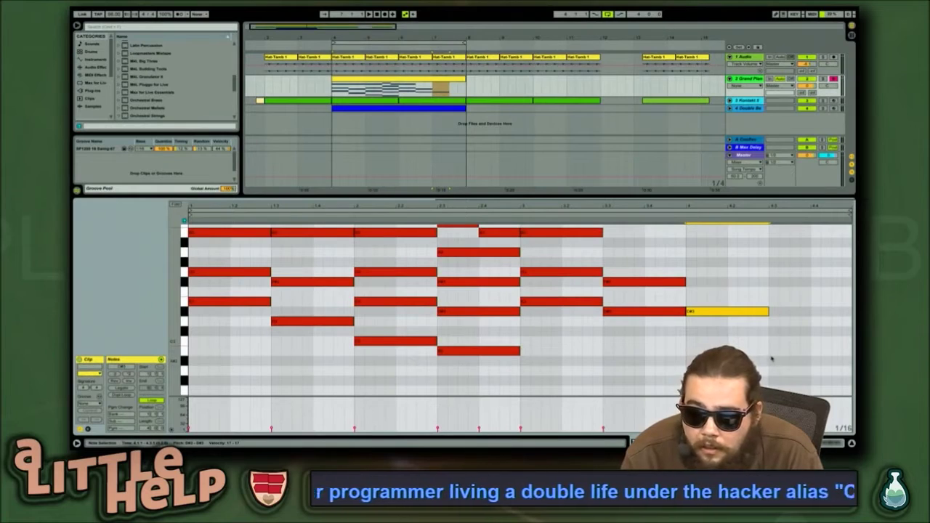
drag(735, 312, 818, 352)
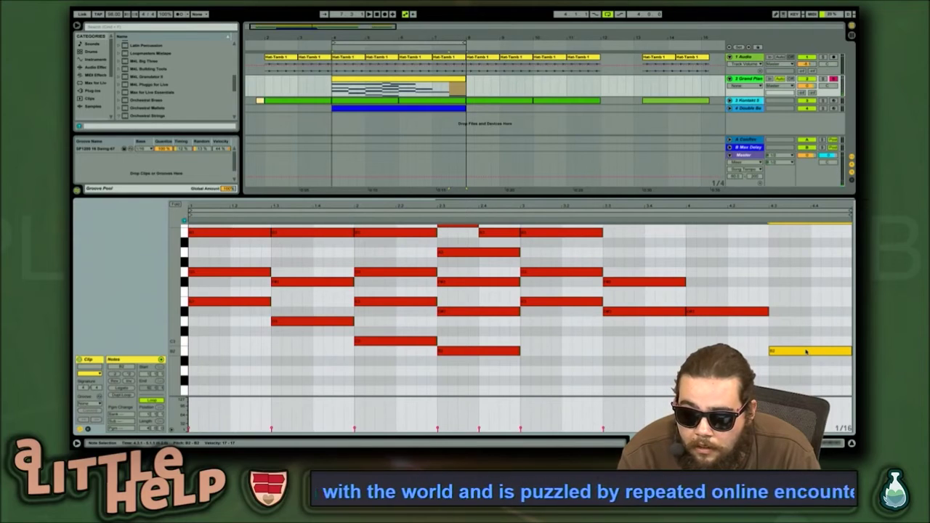
drag(806, 352, 804, 285)
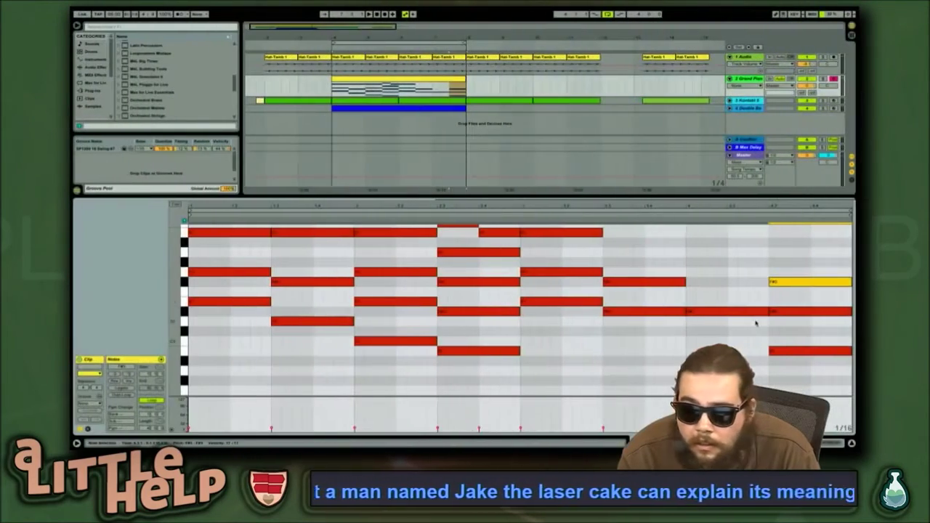
drag(811, 283, 814, 253)
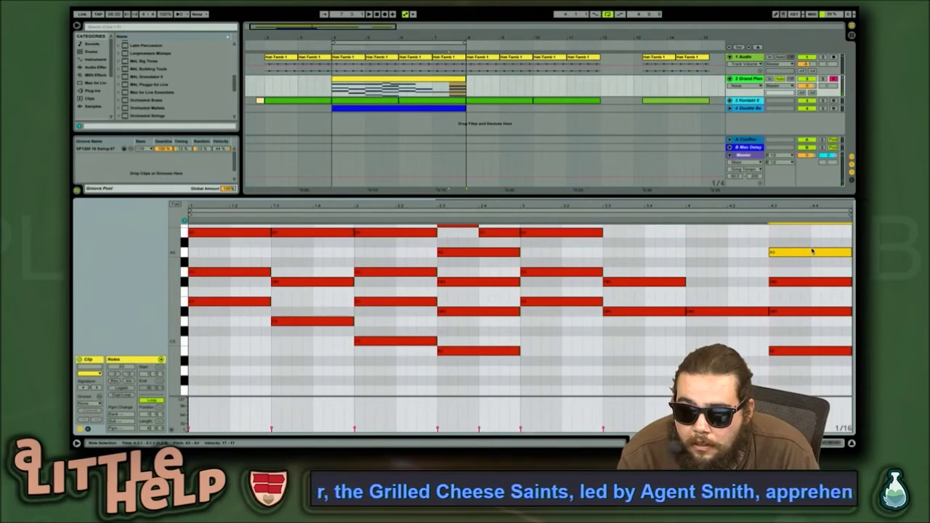
key(Delete)
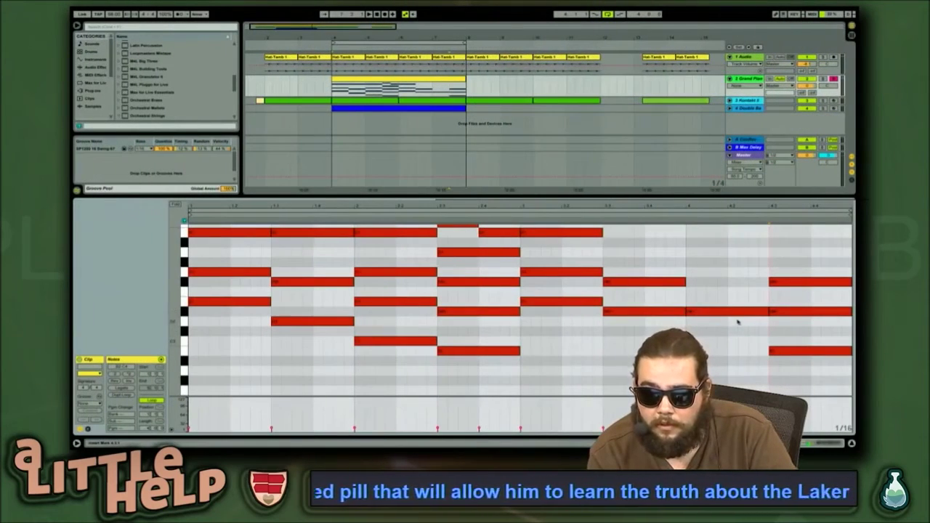
Try copies of the bar 4 D#3 at G2 and A#2, checking the Gmaj9+5 chord on the online chart
drag(728, 313, 733, 396)
scroll(717, 344, down, 2)
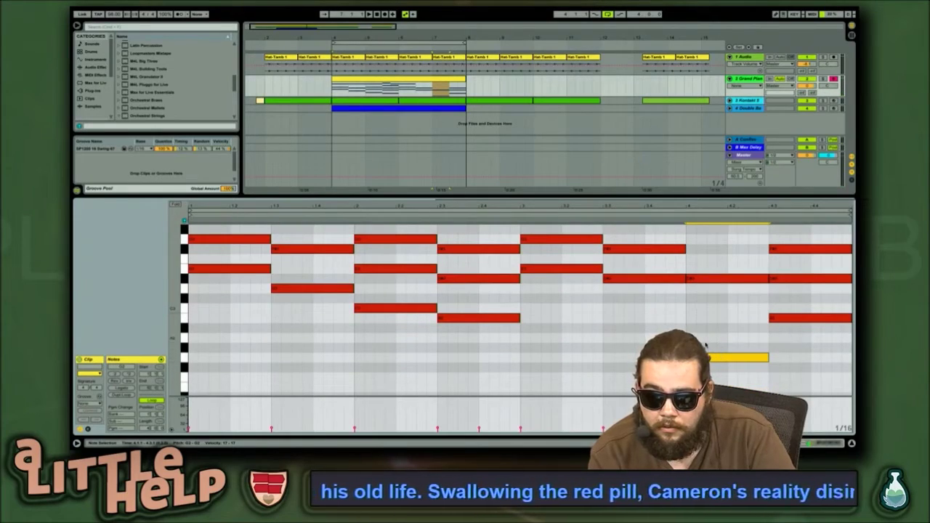
key(ctrl+Right)
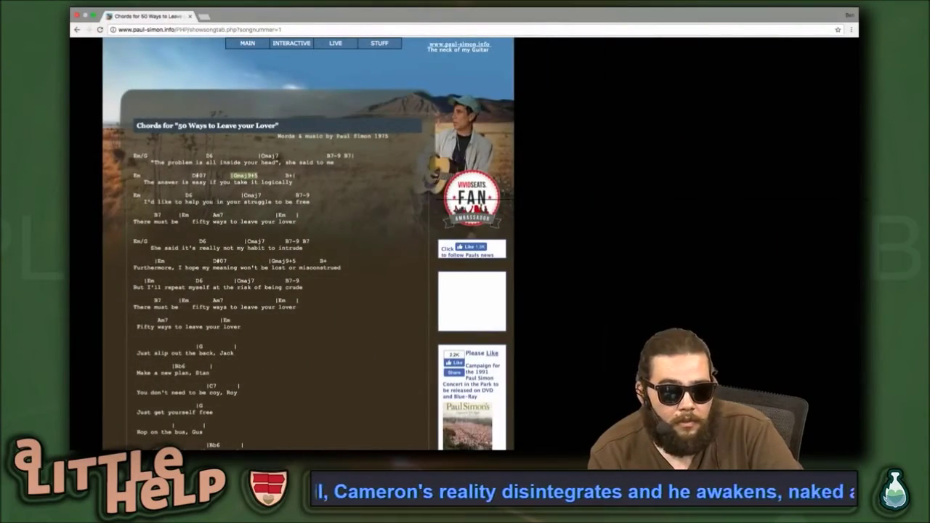
key(ctrl+Left)
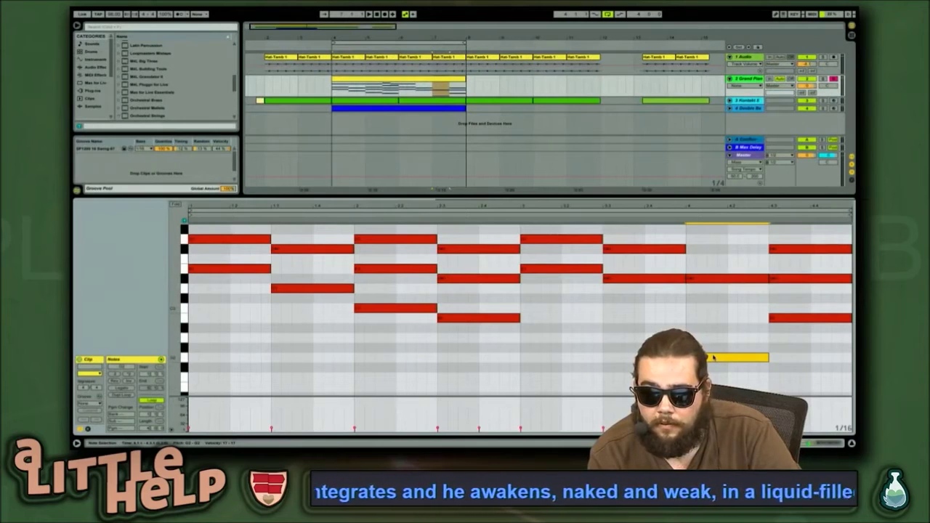
drag(714, 357, 714, 336)
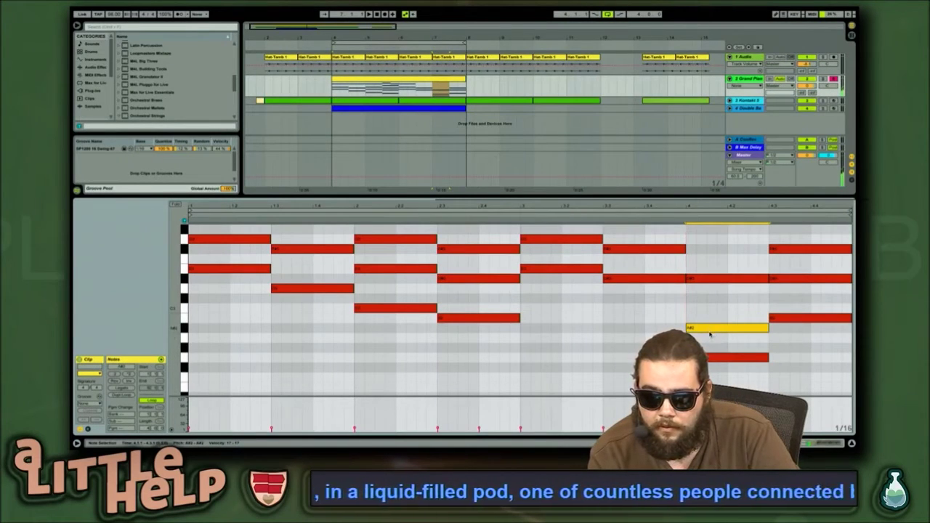
Audition the G2 at bar 4, review the online chord chart again, and reopen the piano clip
click(701, 357)
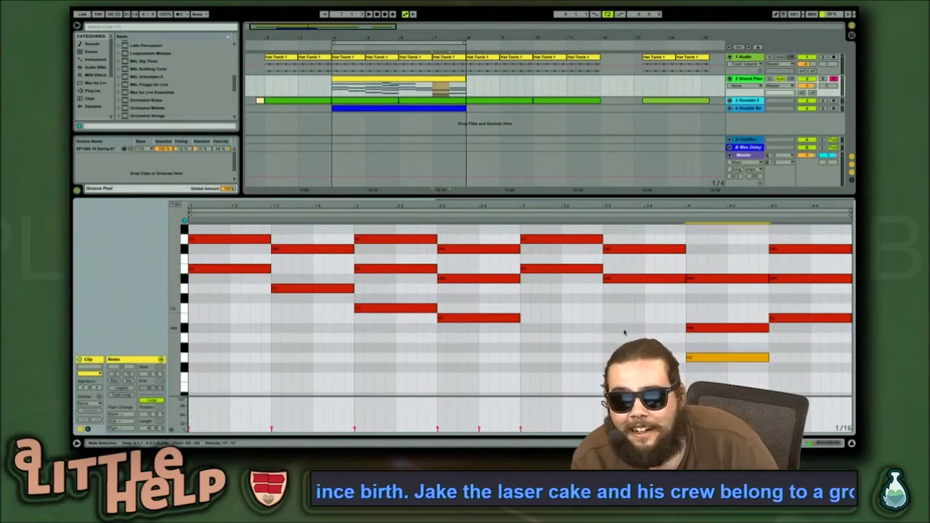
click(624, 332)
click(713, 358)
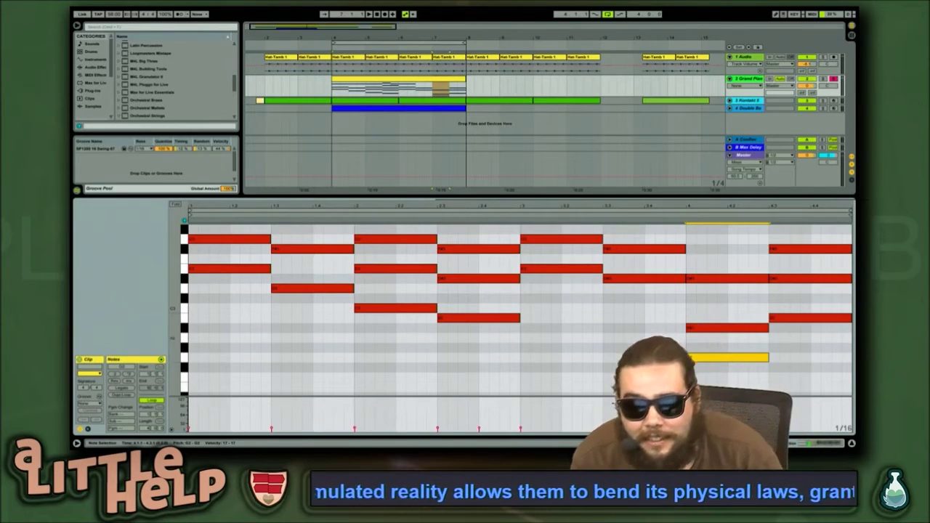
click(603, 351)
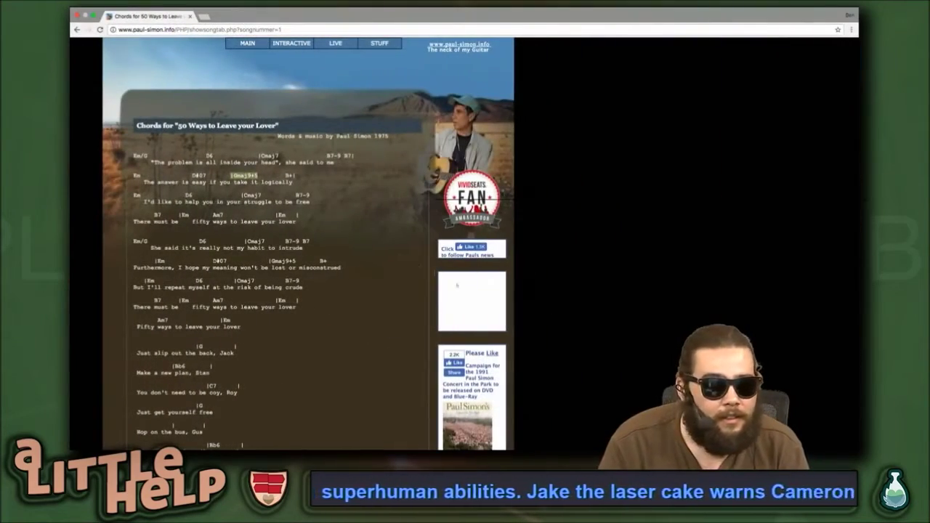
click(318, 207)
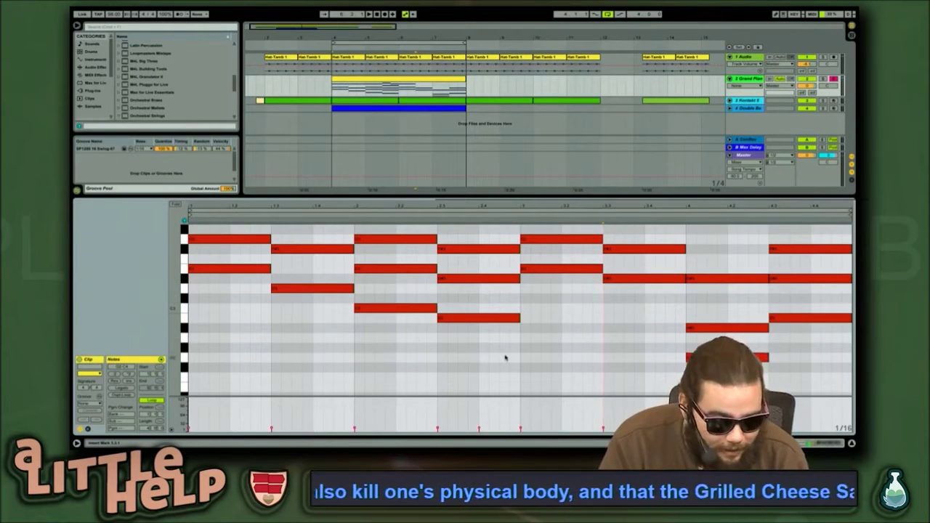
key(Home)
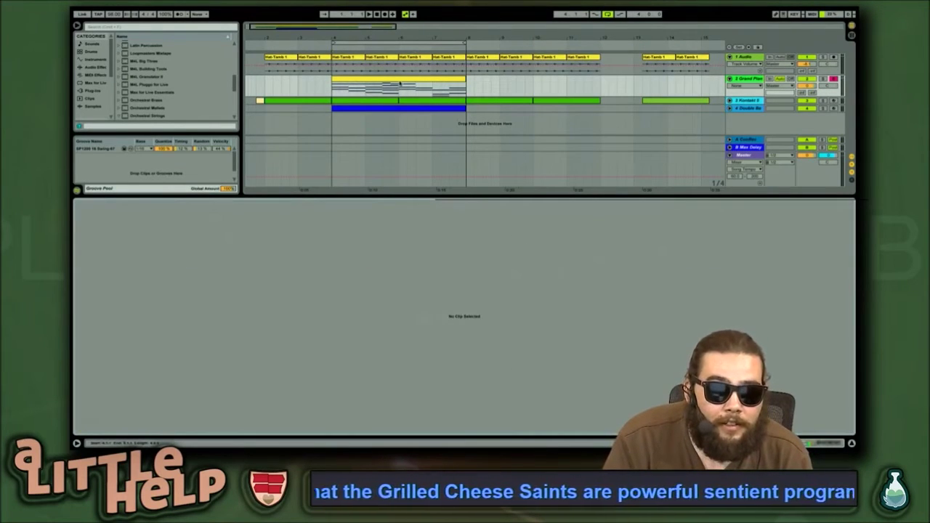
click(400, 84)
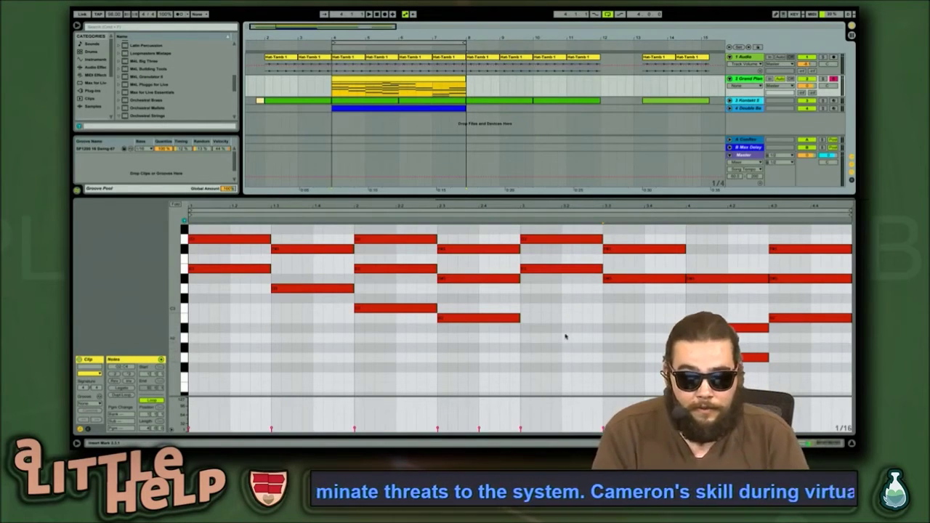
Review the piano notes, select the D#3 and F#3 at 3.3, and play back the progression
scroll(518, 379, up, 3)
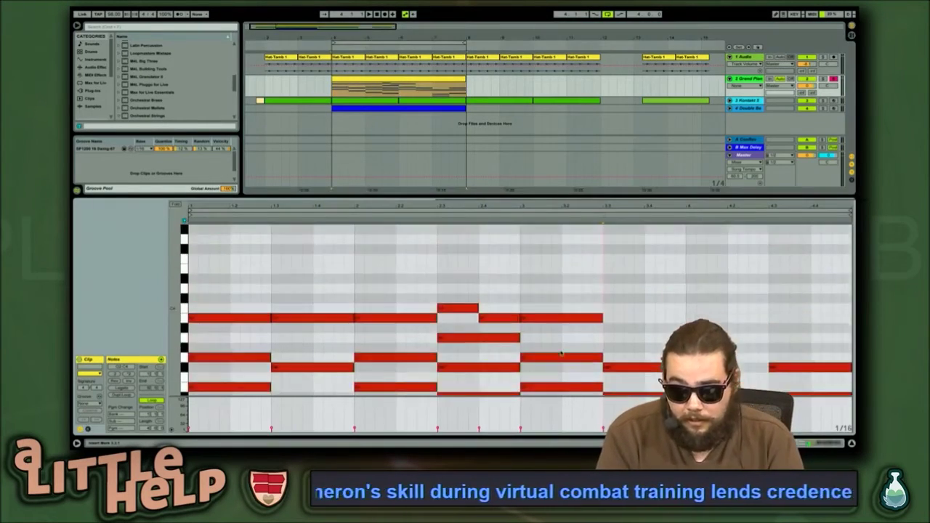
scroll(561, 353, down, 4)
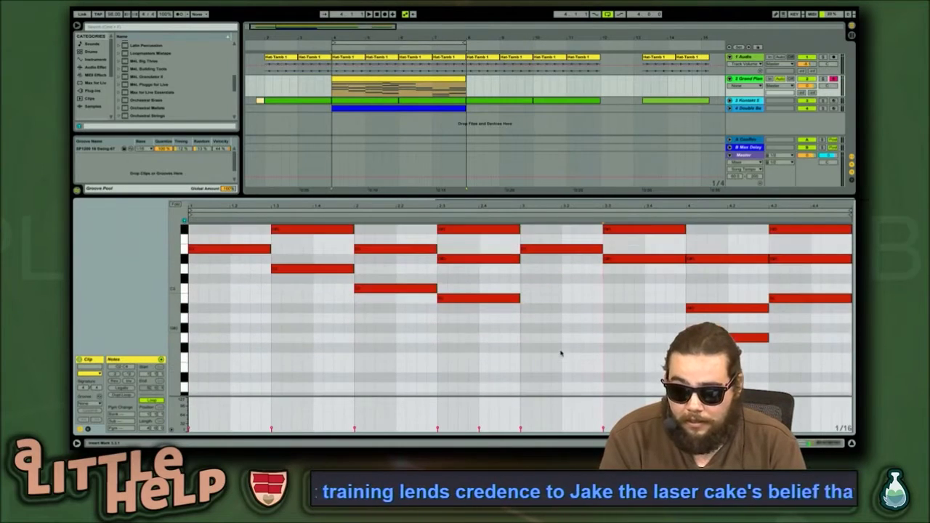
click(651, 269)
drag(653, 282, 648, 226)
key(space)
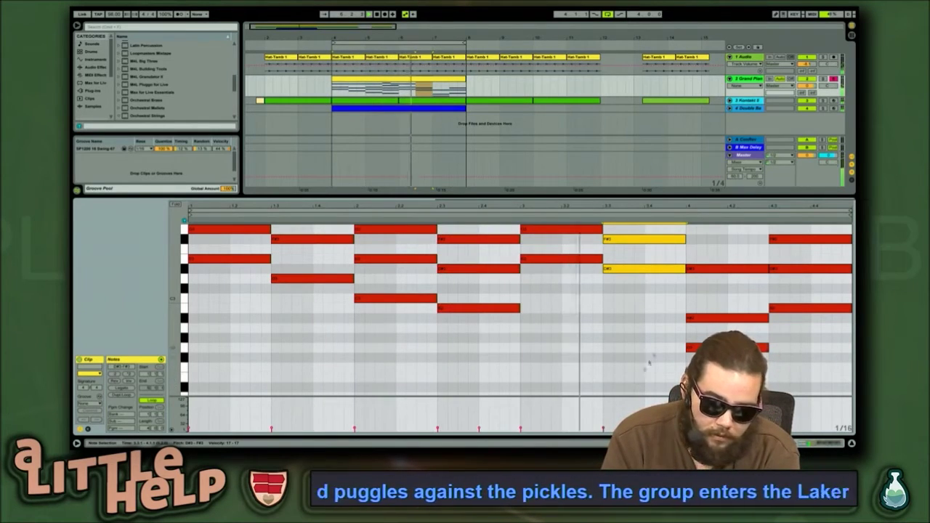
Audition the A#2 and G2 at bar 4, delete the G2, and play back the progression
click(722, 317)
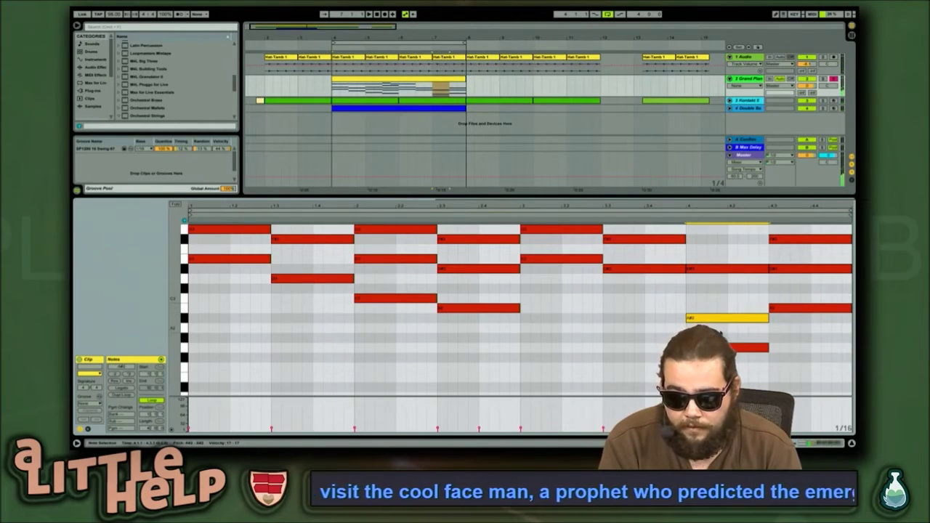
click(722, 349)
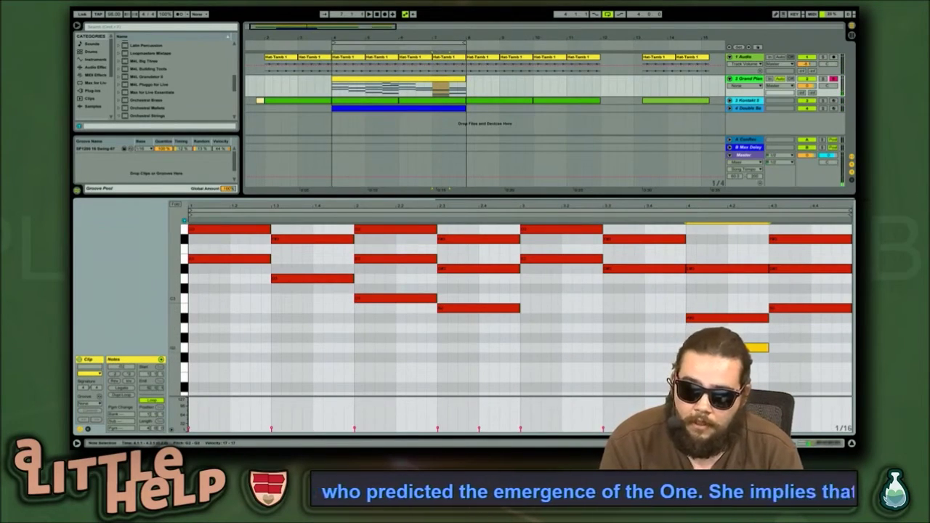
key(Delete)
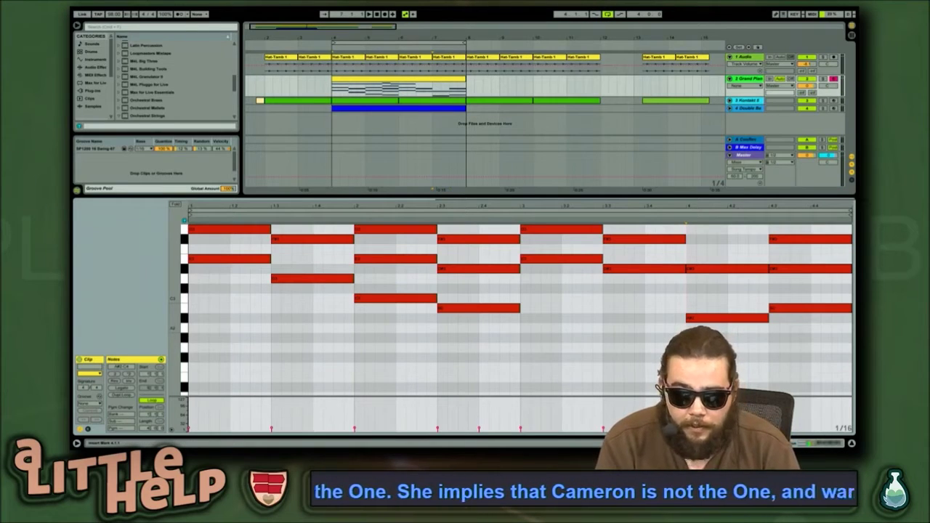
key(space)
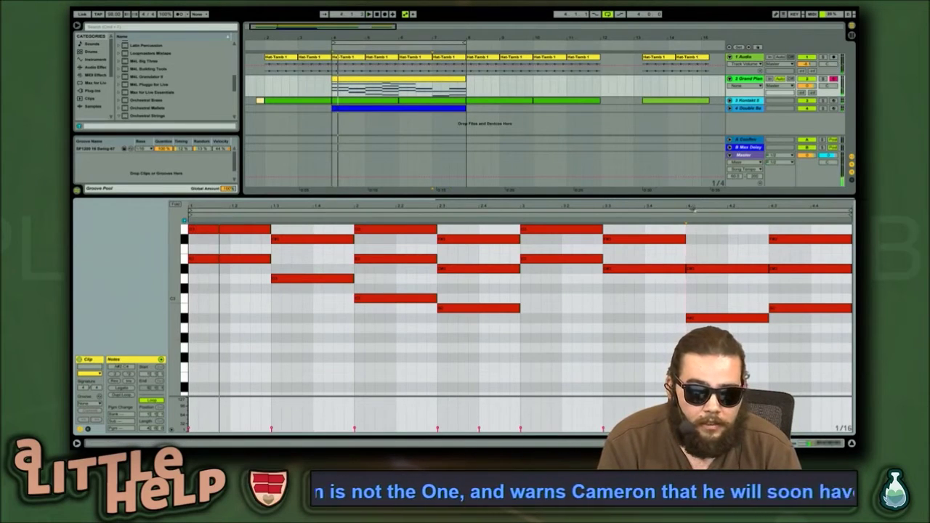
click(702, 232)
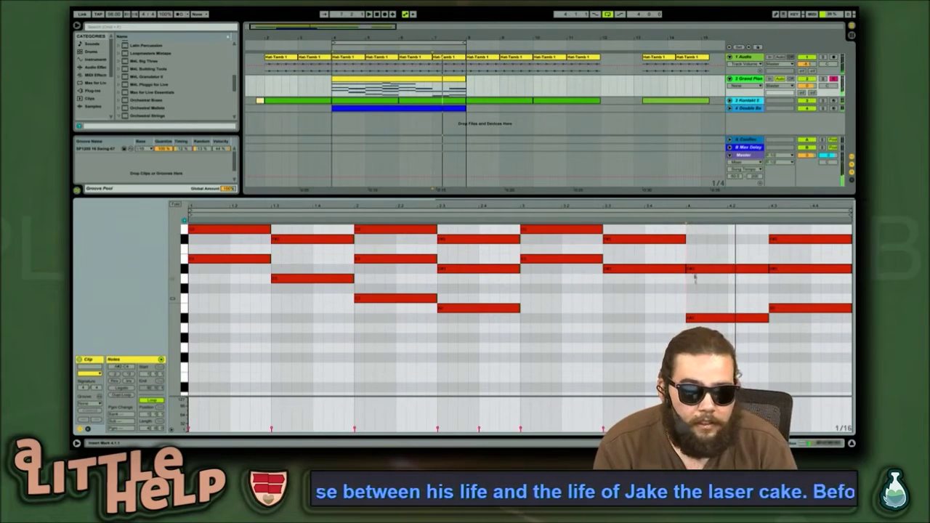
Open the double bass clip, play it from bar 4 and audition the G1, and return to the piano clip
click(436, 111)
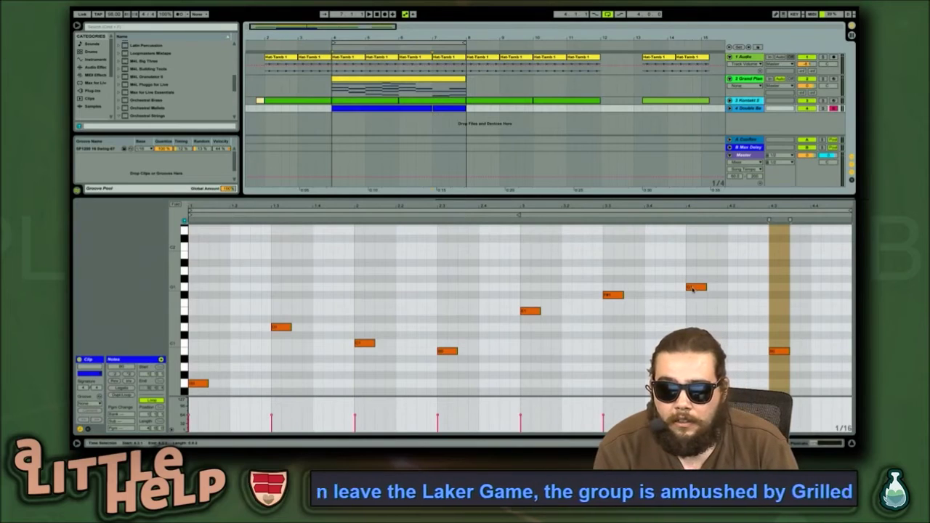
click(690, 307)
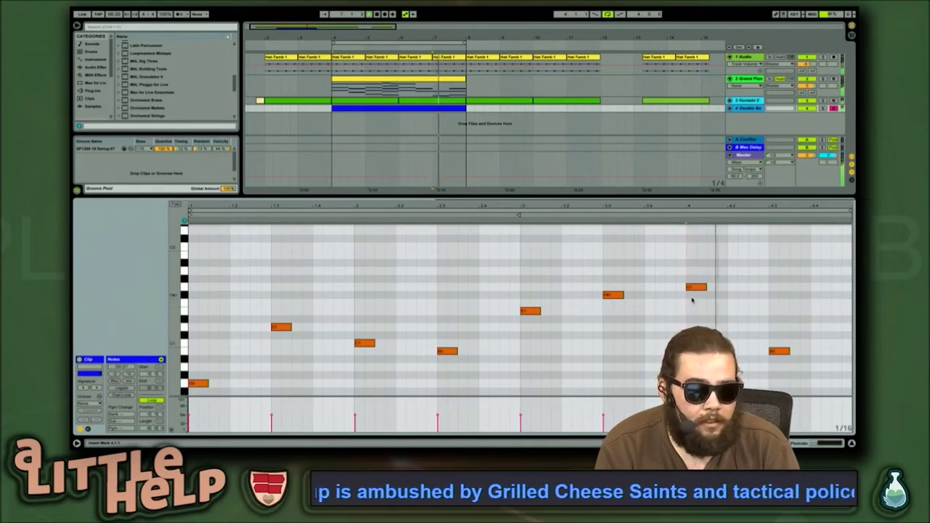
click(695, 288)
click(695, 289)
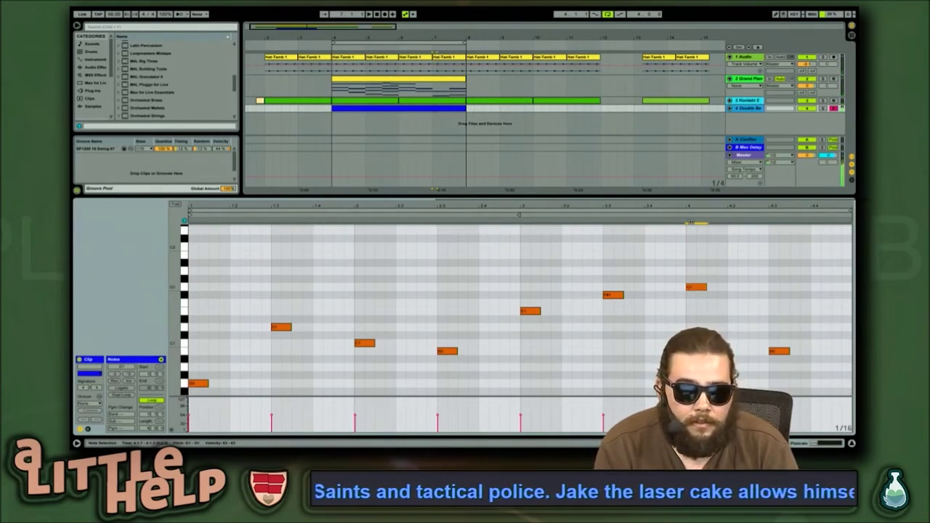
click(408, 77)
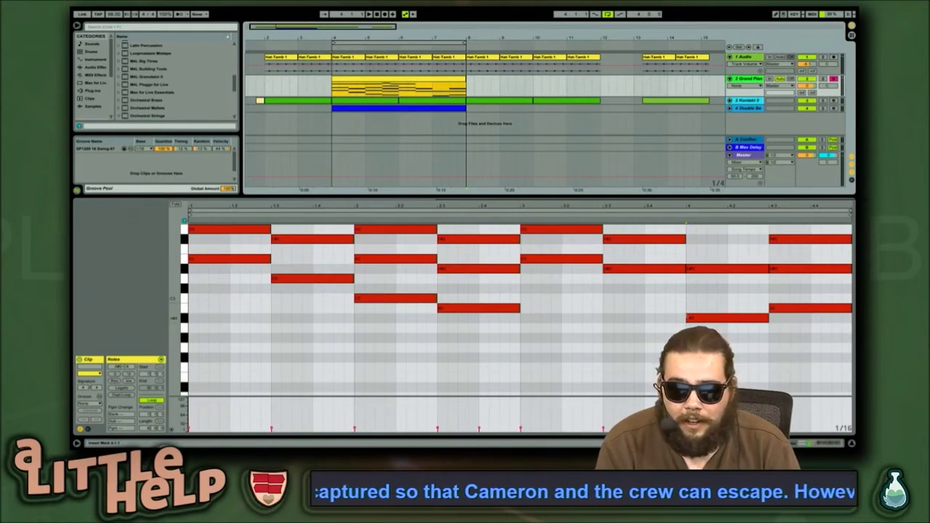
Play back the piano progression and delete the A#2 at bar 4
click(686, 310)
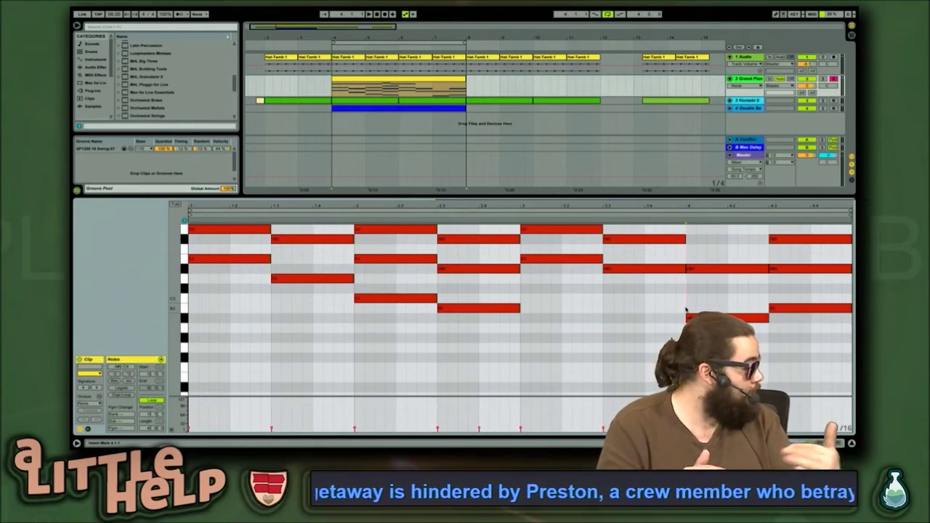
key(space)
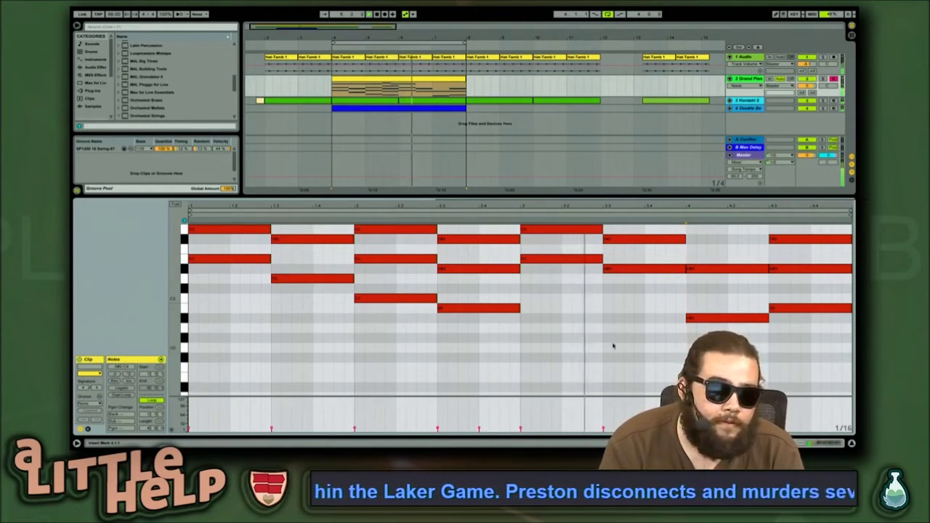
key(space)
click(723, 318)
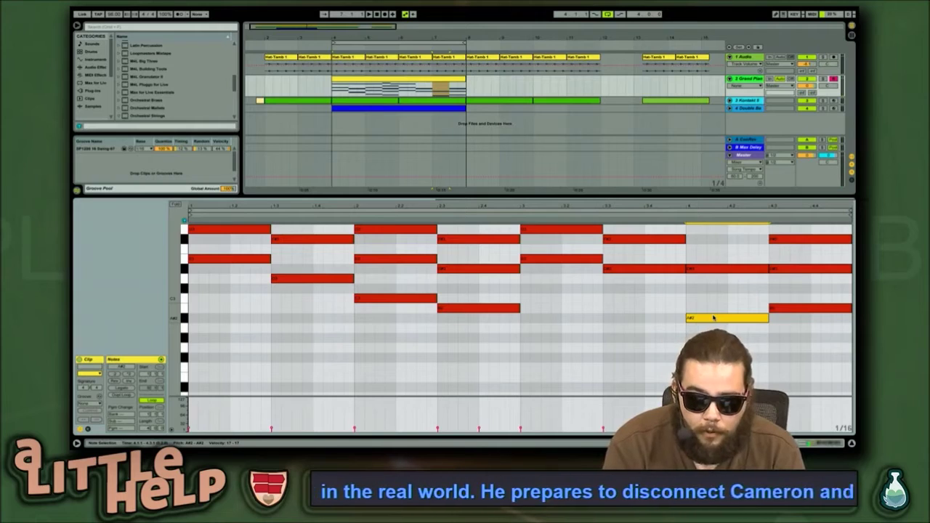
key(Delete)
scroll(568, 324, up, 5)
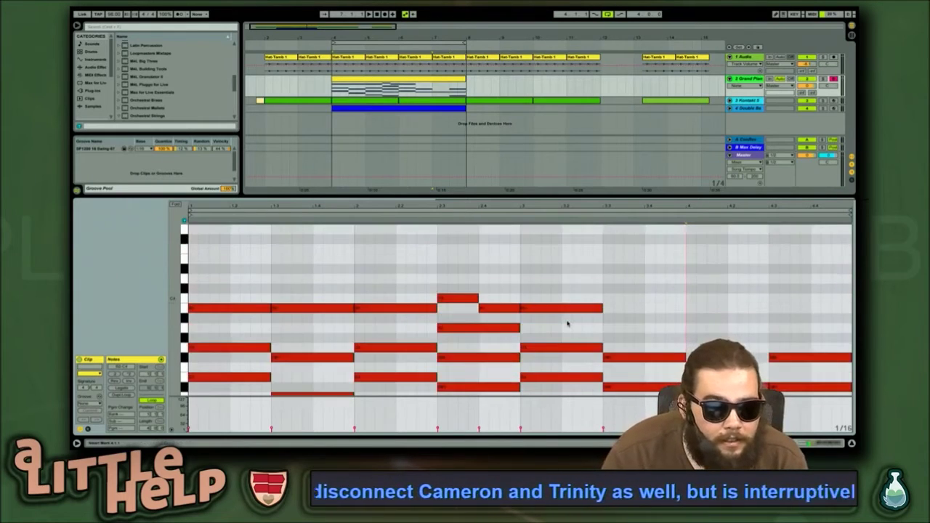
scroll(568, 324, down, 2)
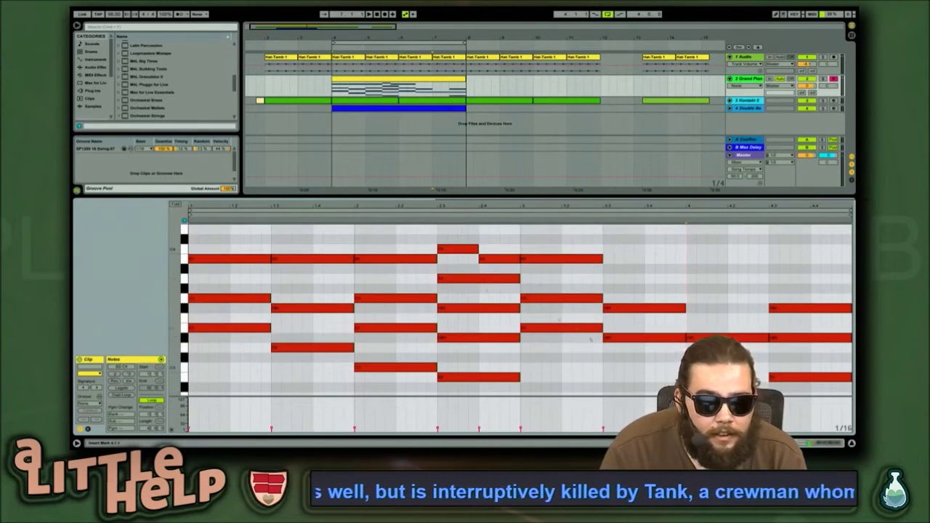
Add a short B2 note at the start of bar 4 in the piano clip
scroll(567, 324, down, 2)
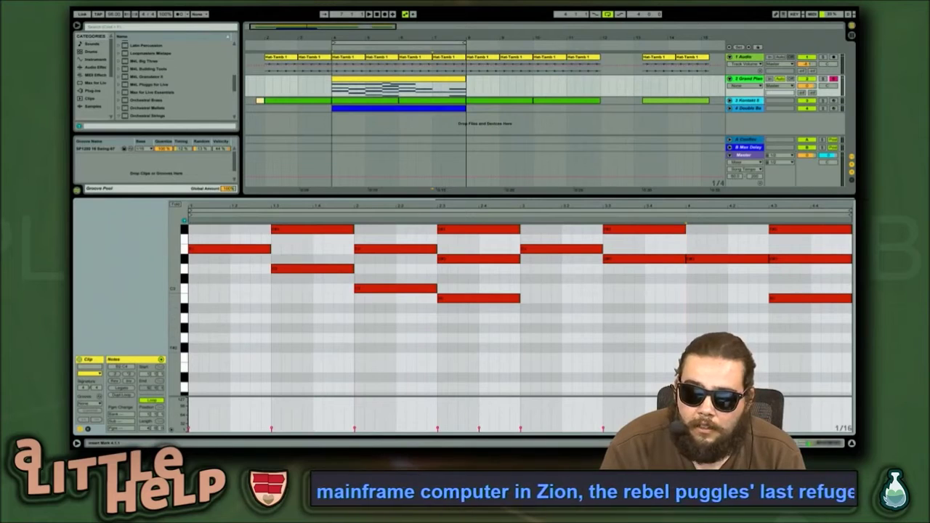
double_click(691, 338)
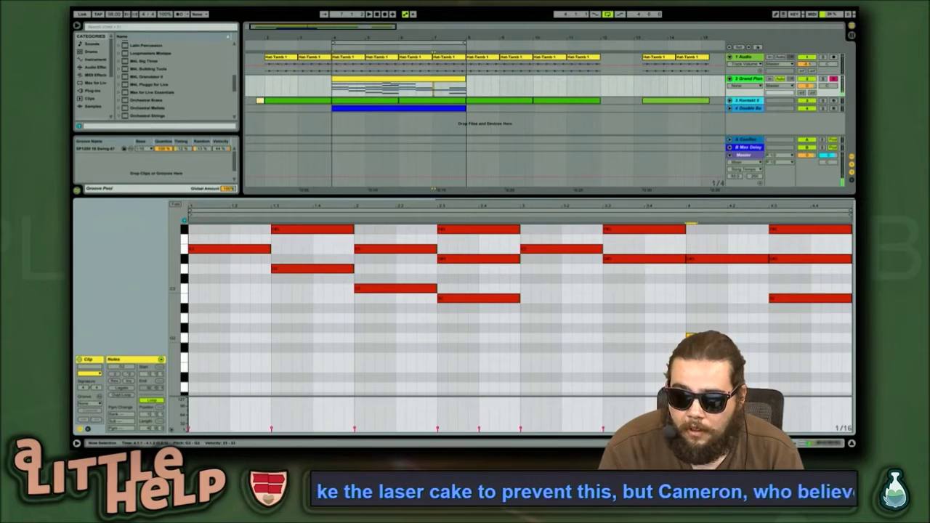
drag(691, 337, 692, 301)
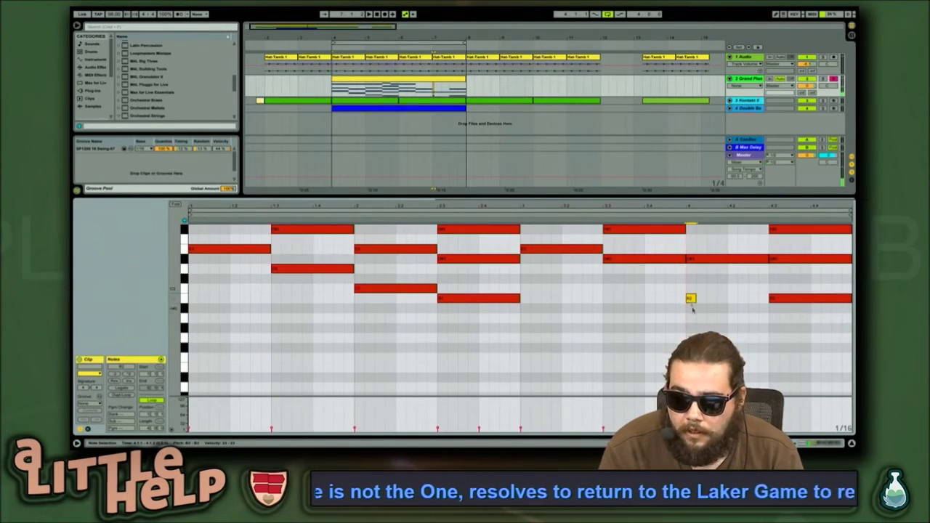
scroll(691, 299, up, 2)
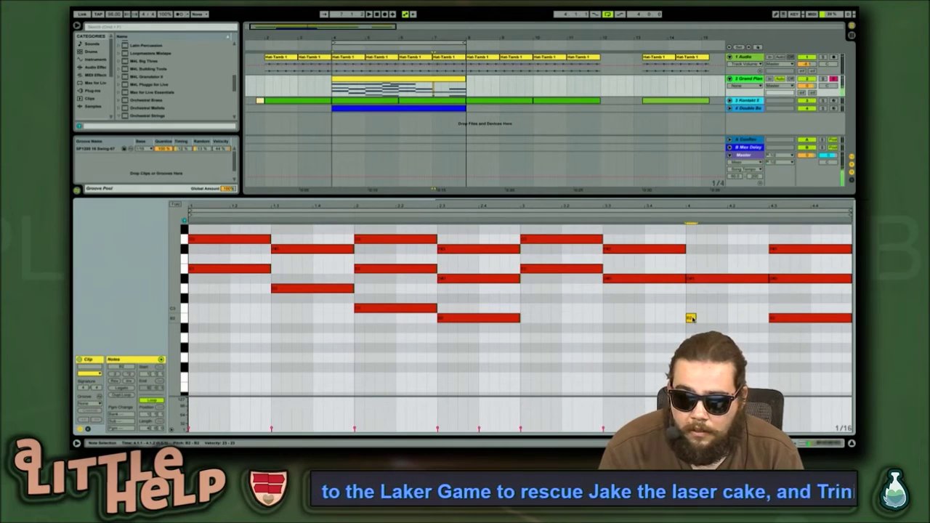
double_click(691, 357)
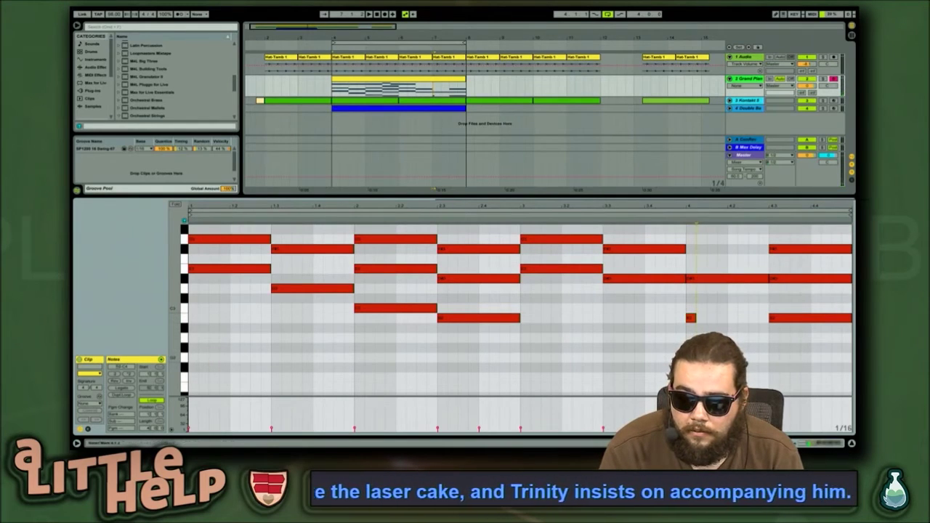
Try the D#3 at bar 4 a semitone lower as D3, and return it to D#3
double_click(700, 278)
key(Down)
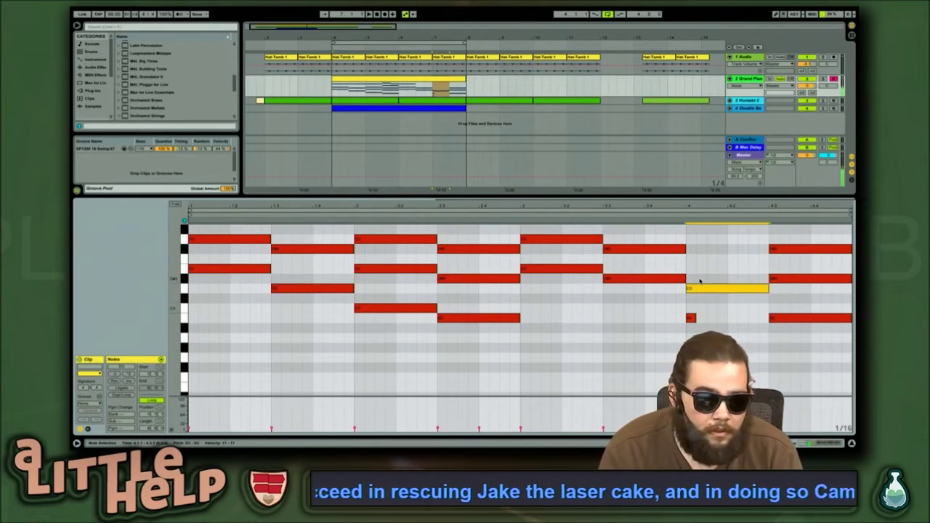
key(Up)
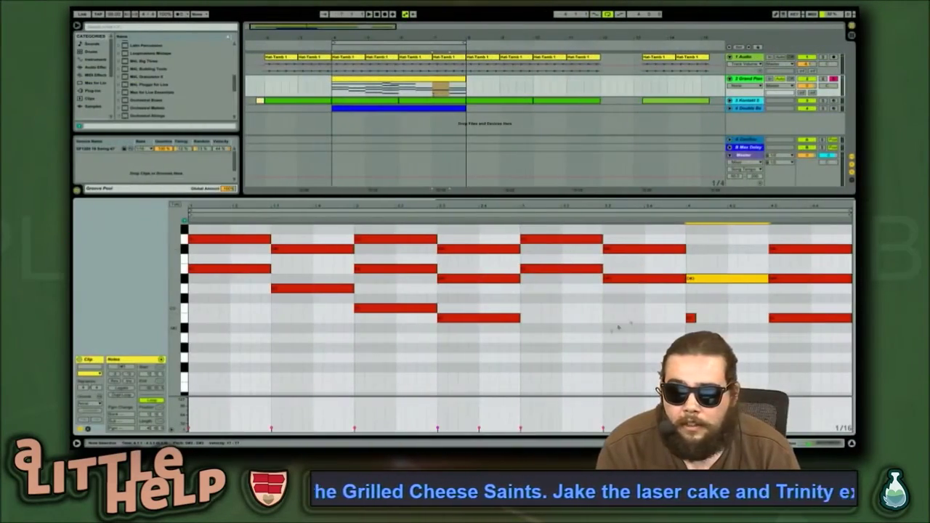
Add a short A3 note at the start of bar 4, above the D#3
scroll(717, 298, up, 2)
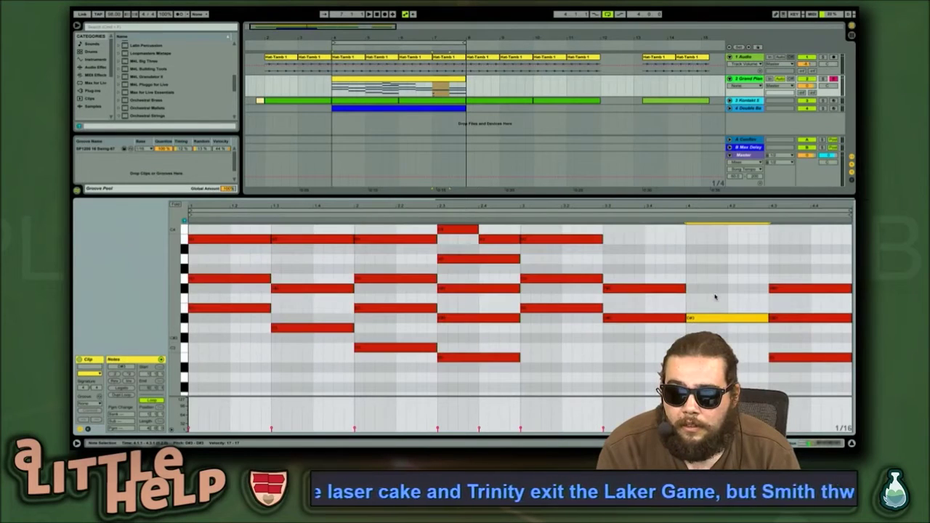
double_click(688, 279)
key(Up)
key(Up)
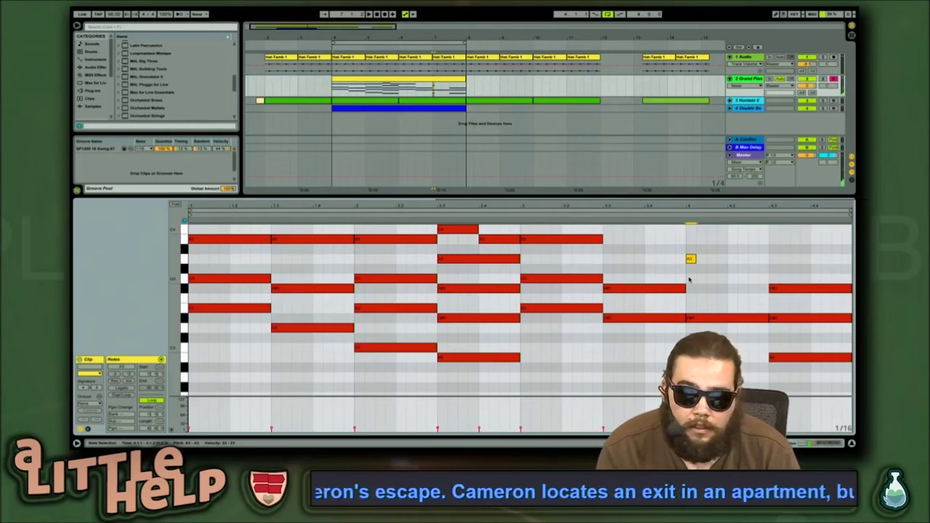
key(Up)
key(Down)
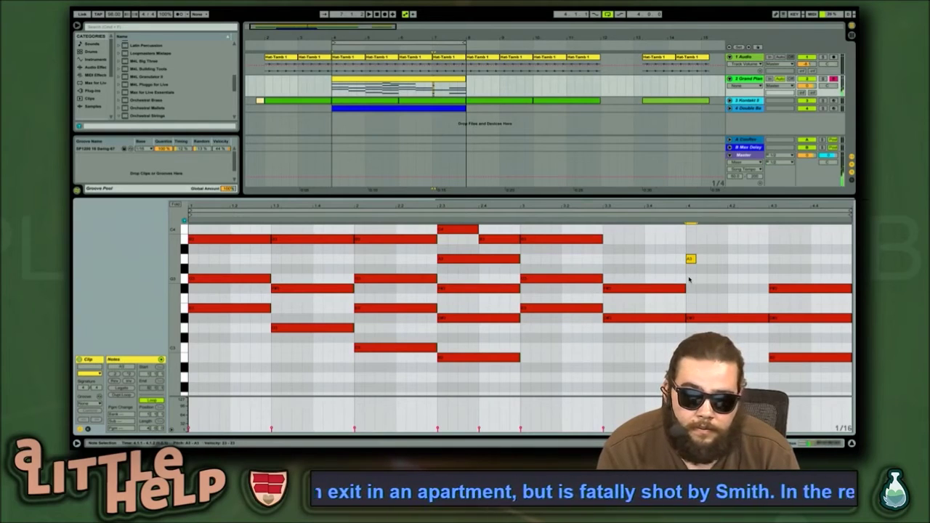
Lower the short A note at bar 4 to A2, and lengthen the A2 and B2 to end at 4.3
scroll(689, 280, down, 6)
scroll(690, 294, up, 4)
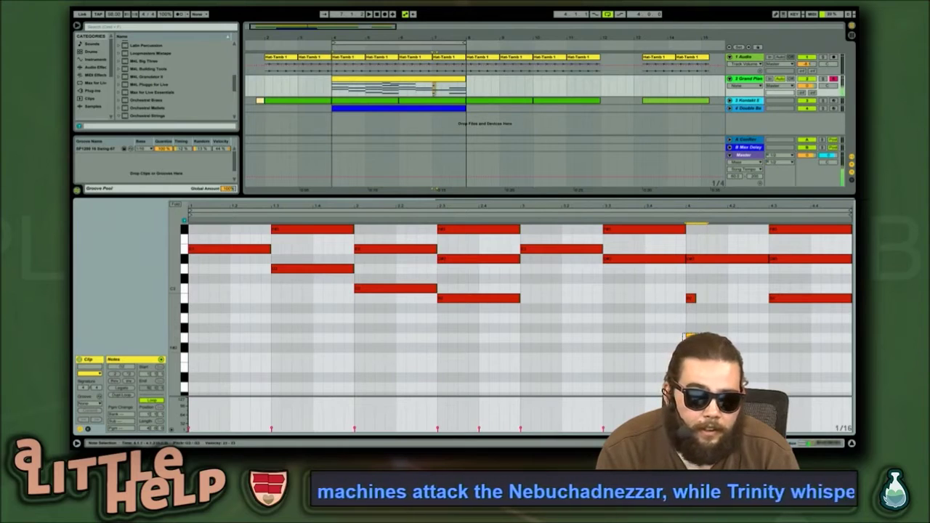
scroll(692, 311, up, 2)
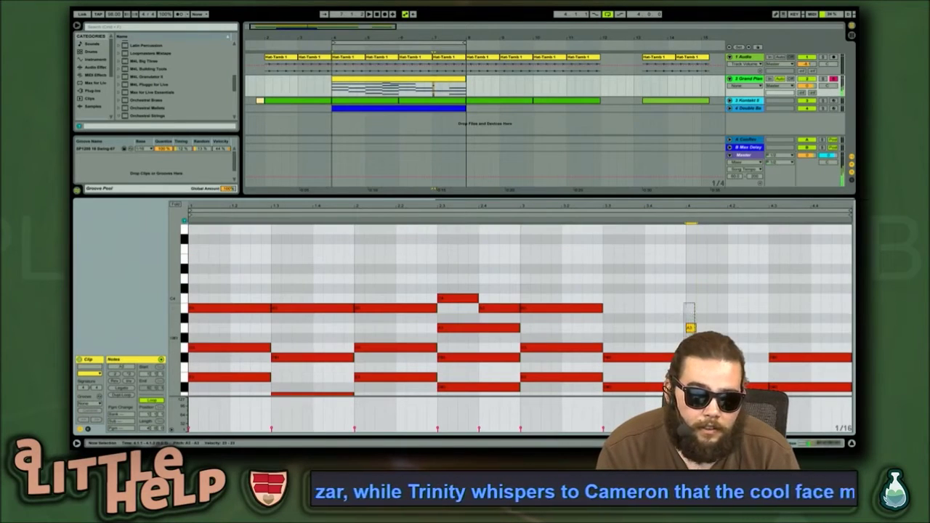
scroll(684, 342, down, 6)
drag(707, 316, 673, 283)
key(shift+Right)
key(shift+Right)
key(shift+Right)
key(shift+Right)
key(shift+Right)
key(shift+Right)
key(shift+Right)
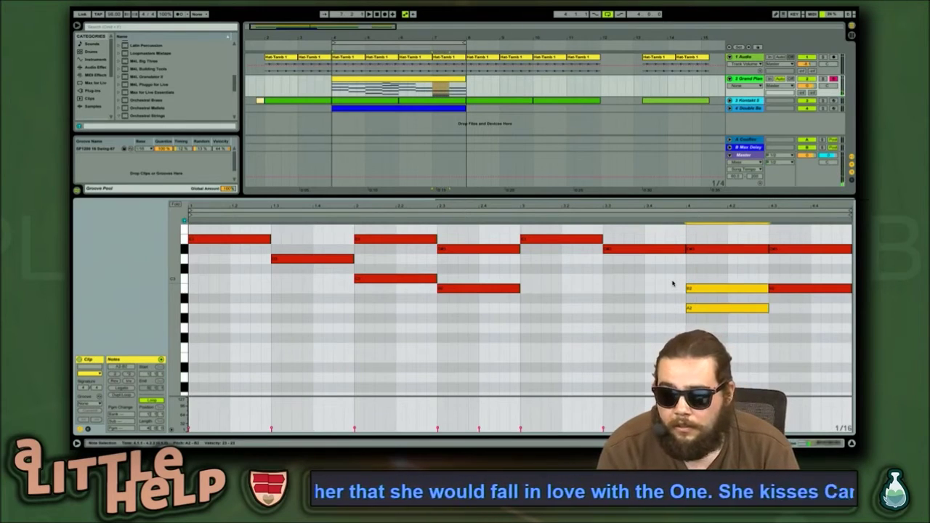
Play back the progression, try the bar 4 chord without its A2, and raise that note an octave to A3
key(space)
scroll(621, 319, up, 3)
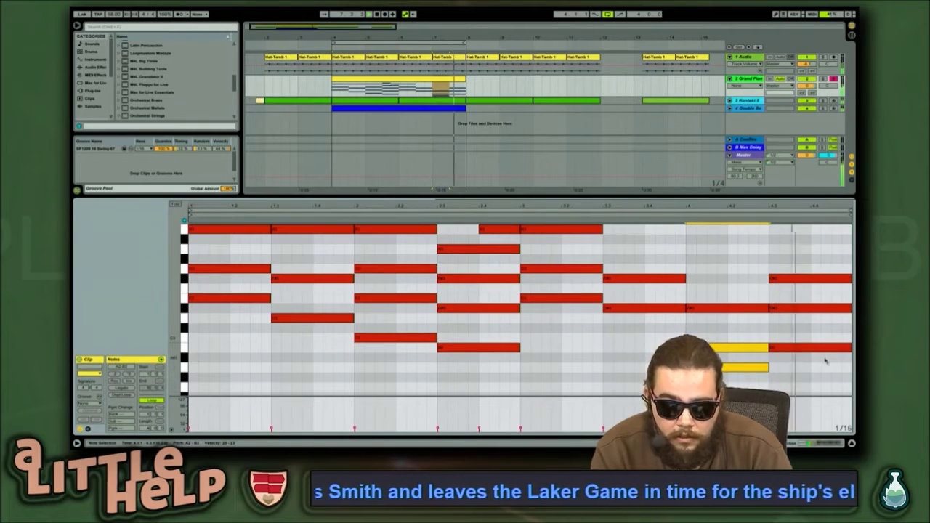
click(748, 349)
click(744, 376)
click(748, 369)
key(Delete)
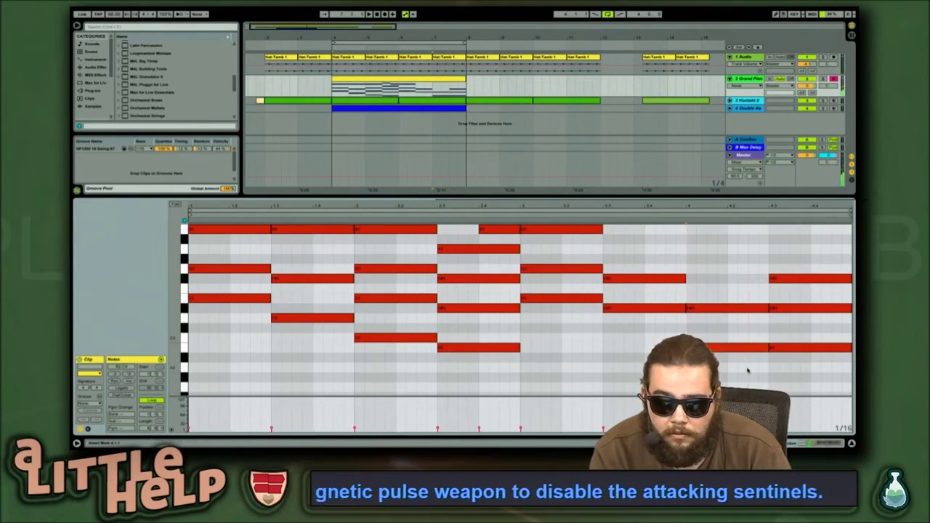
key(ctrl+z)
key(shift+Up)
click(798, 280)
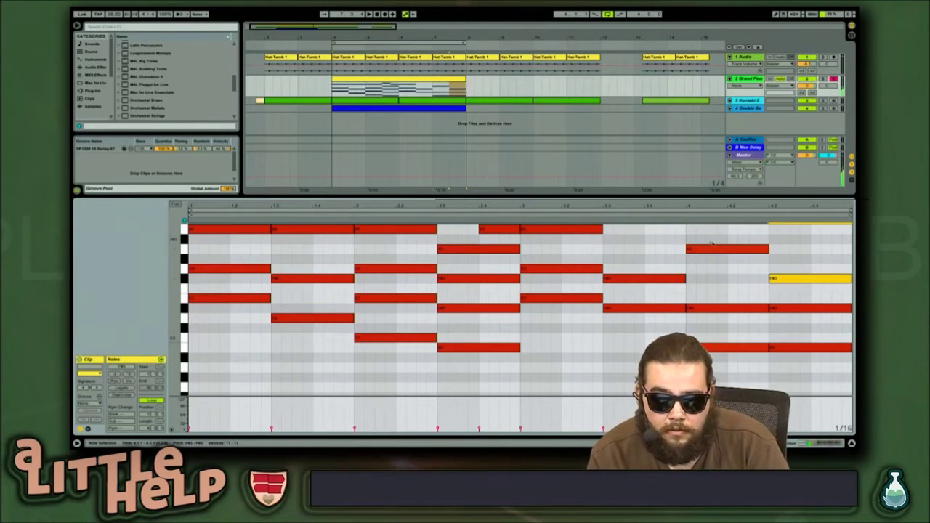
Audition the D#3 and F#3 at 3.3 and add A3 and B3 copies above them, ending at bar 4
scroll(687, 269, up, 2)
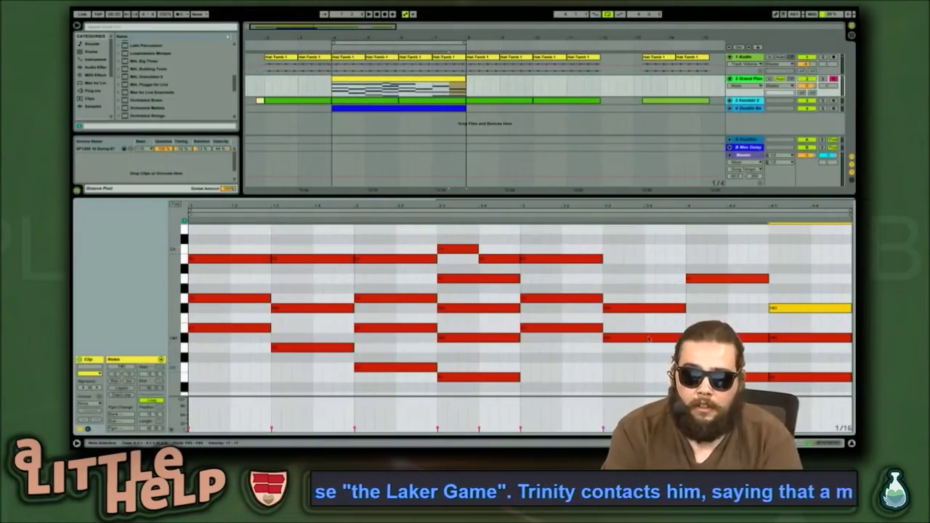
click(643, 337)
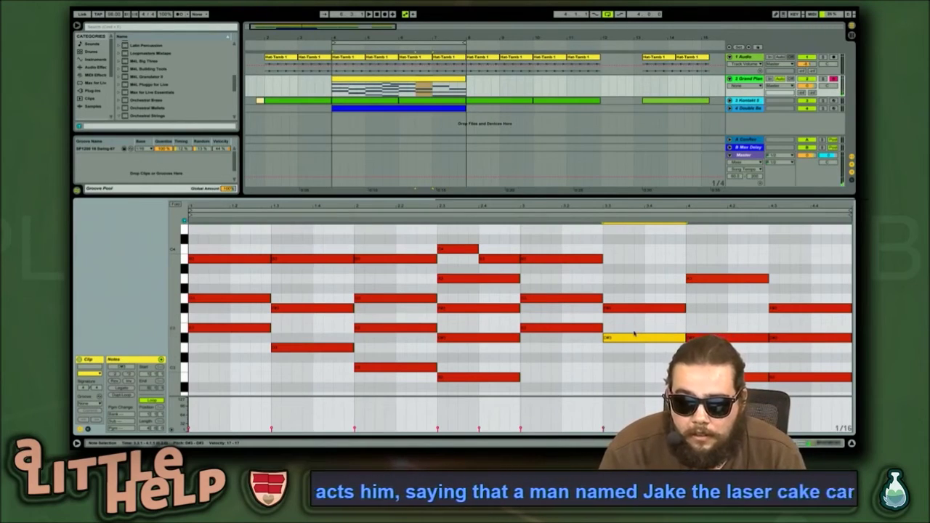
click(637, 308)
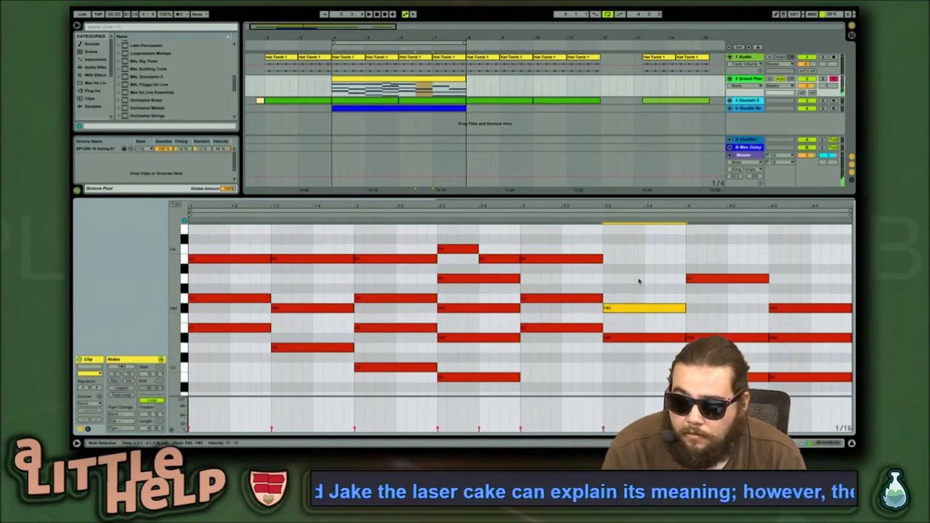
drag(629, 309, 628, 252)
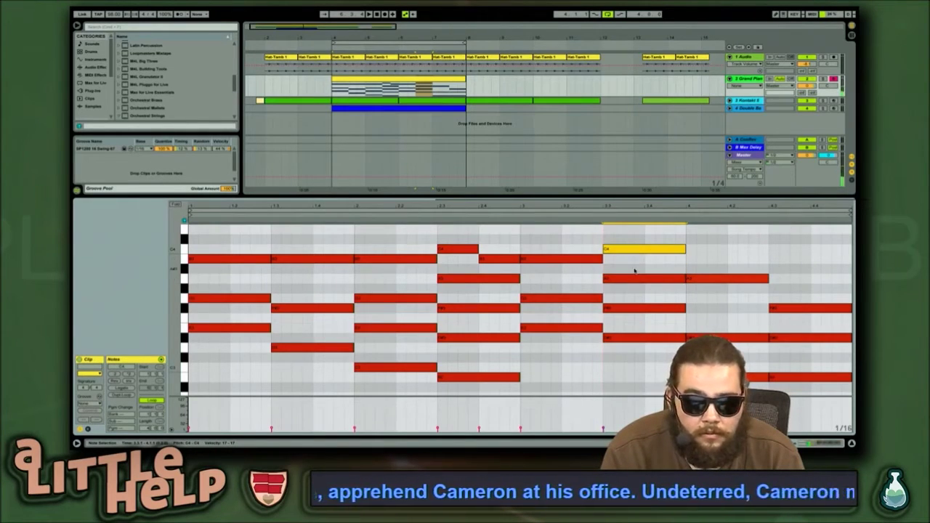
scroll(634, 271, up, 1)
key(Down)
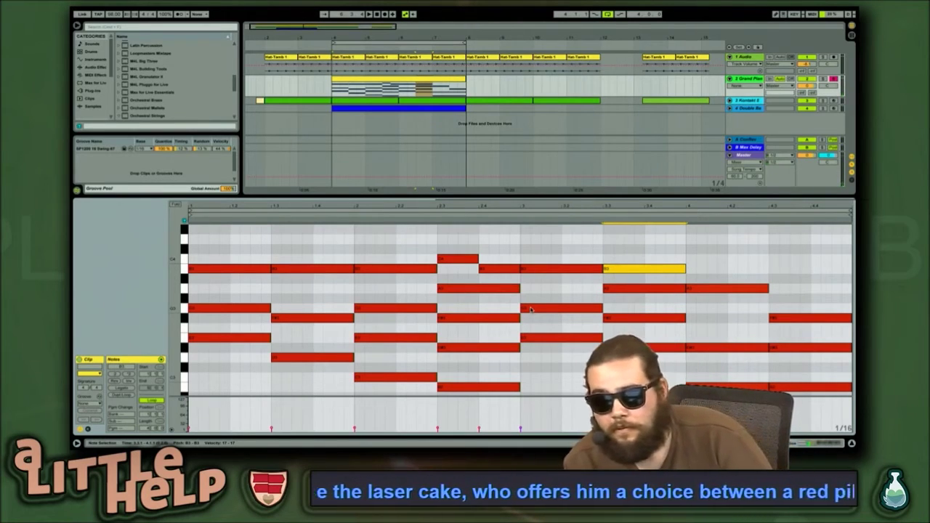
Play back the progression and raise the B2 at 4.3 one octave to B3
key(space)
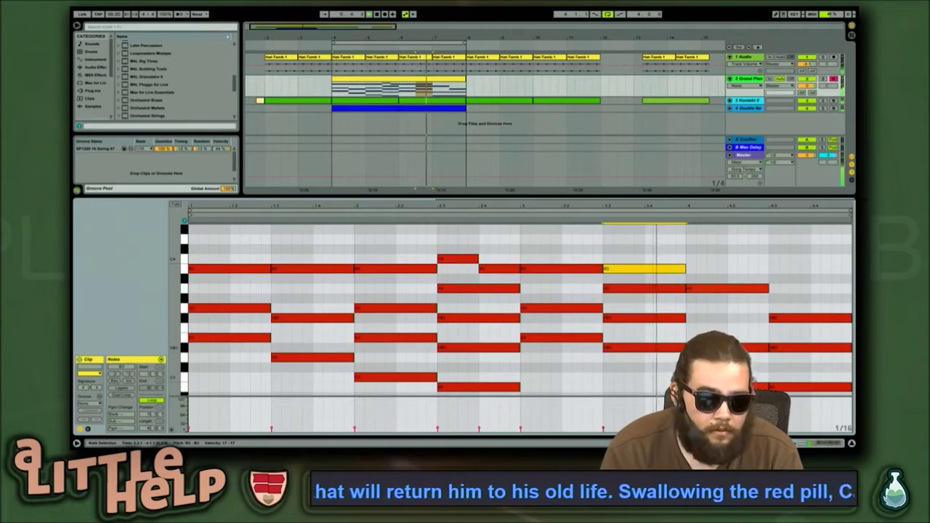
scroll(754, 323, down, 4)
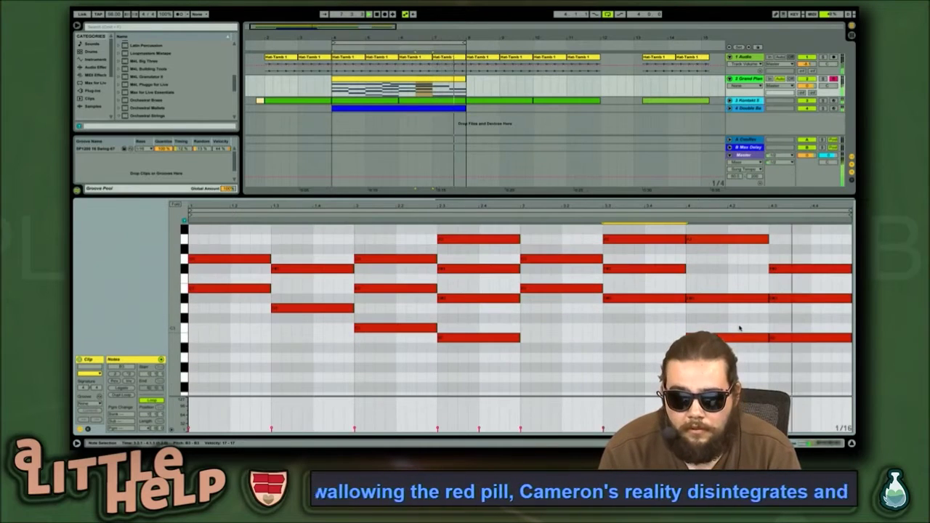
click(796, 271)
click(784, 338)
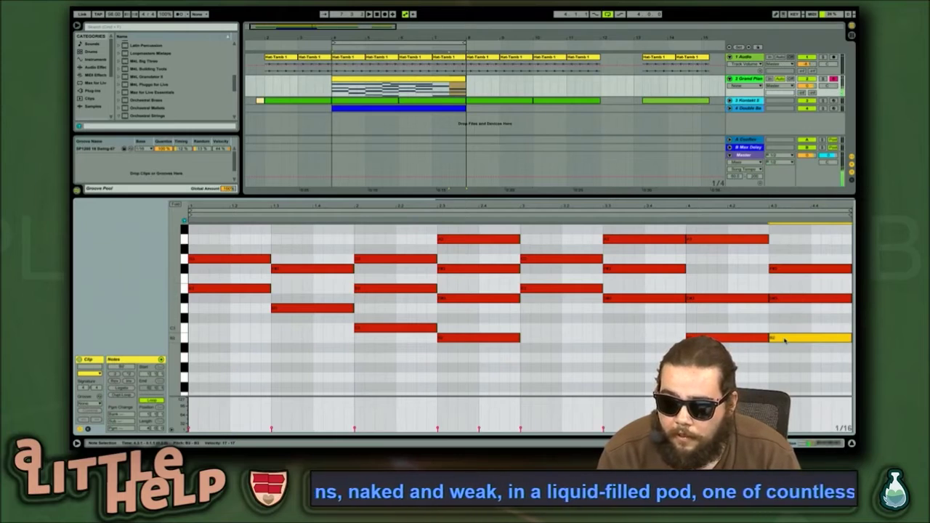
key(shift+Up)
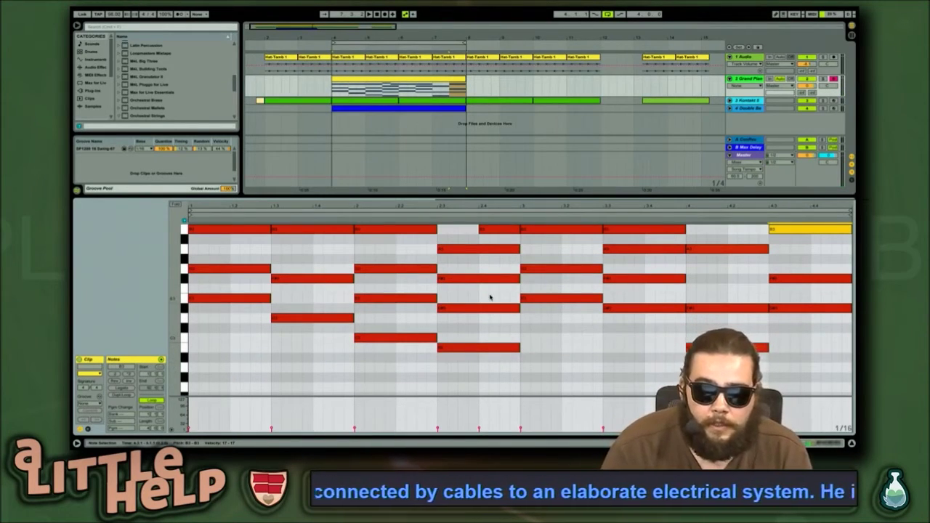
Save the set, consult the online "50 Ways to Leave your Lover" chord chart, and return to the piano clip
scroll(492, 297, up, 3)
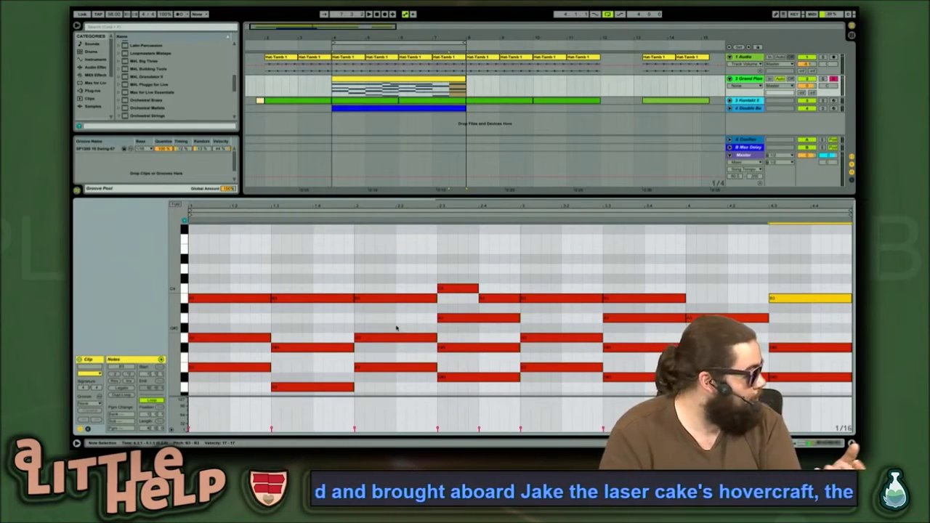
key(ctrl+s)
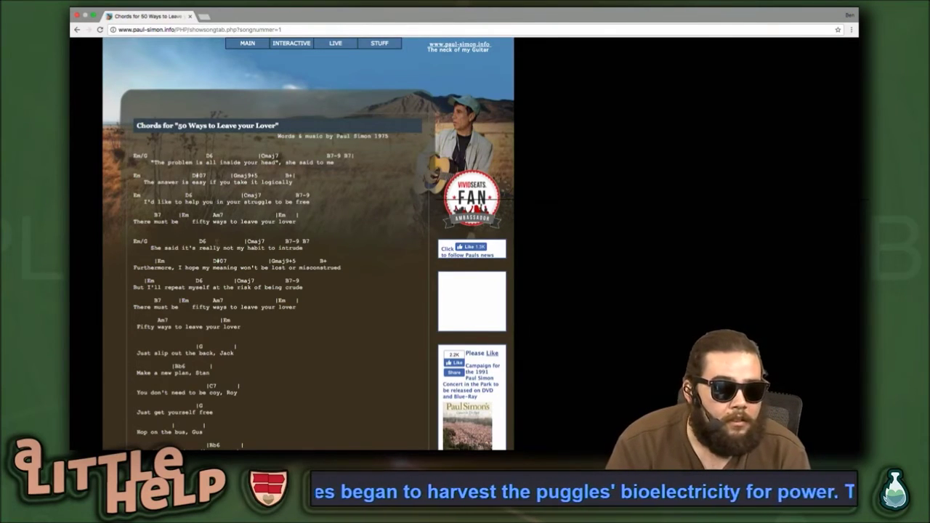
key(ctrl+Left)
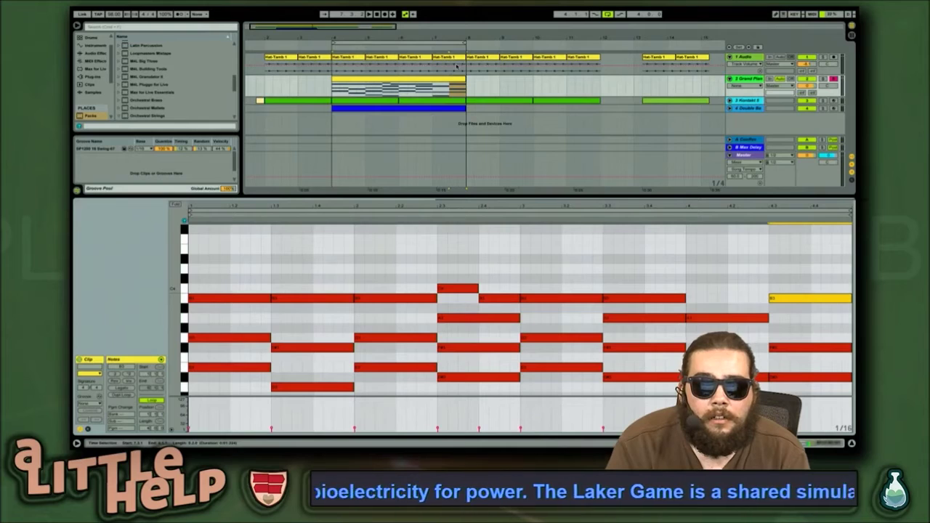
Extend the arrangement loop to bar 10 and insert an empty MIDI clip on the Grand Piano track from bar 8 to 10
drag(466, 42, 533, 42)
mouse_move(471, 93)
mouse_down()
mouse_move(532, 74)
mouse_move(469, 87)
mouse_up()
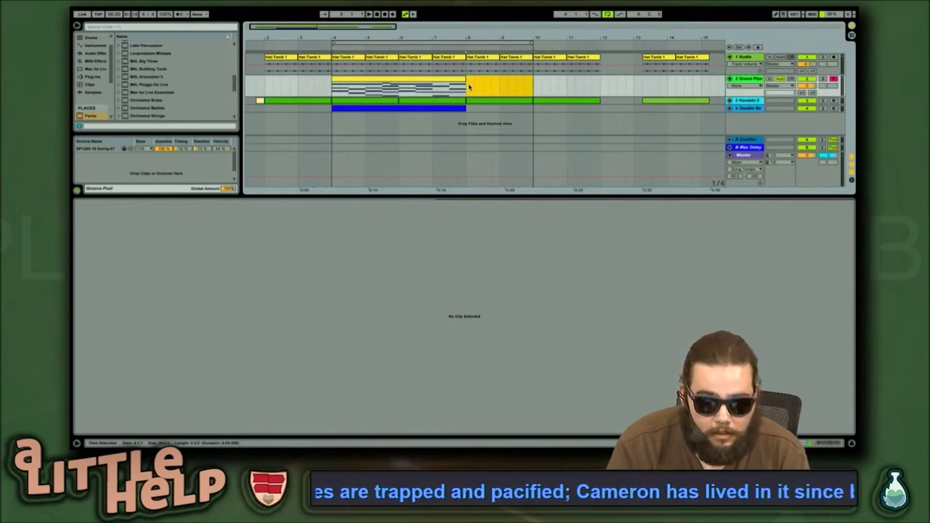
key(ctrl+shift+m)
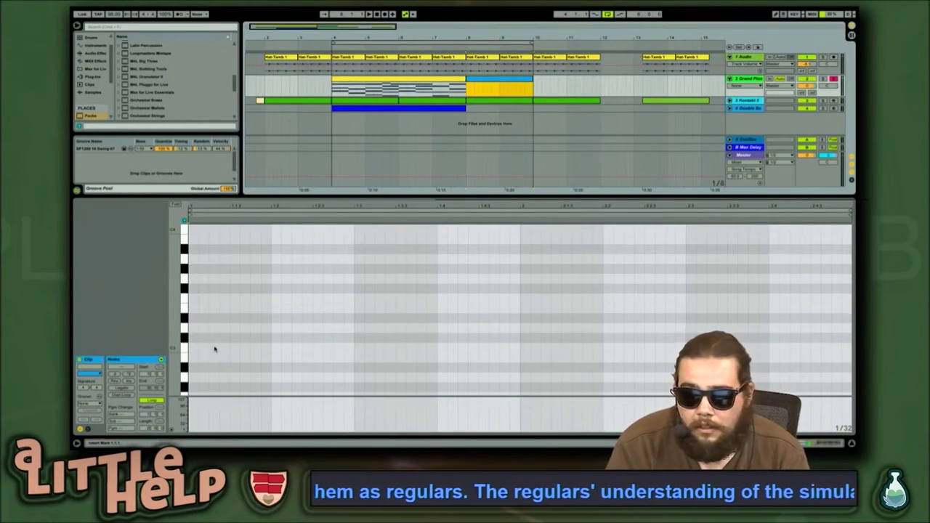
Build an E minor chord of E3, G3 and B3 from 1.1 to 1.3 in the new clip, undoing an extra duplication
click(245, 351)
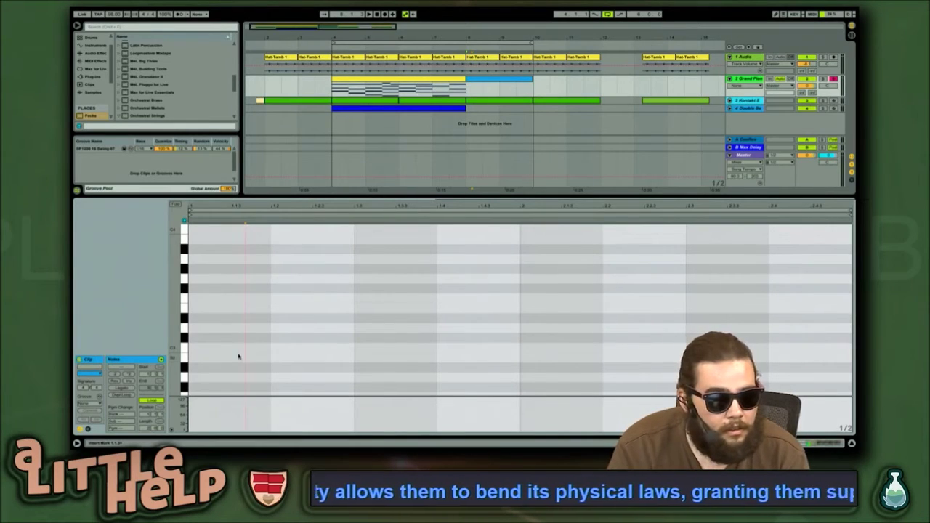
double_click(224, 310)
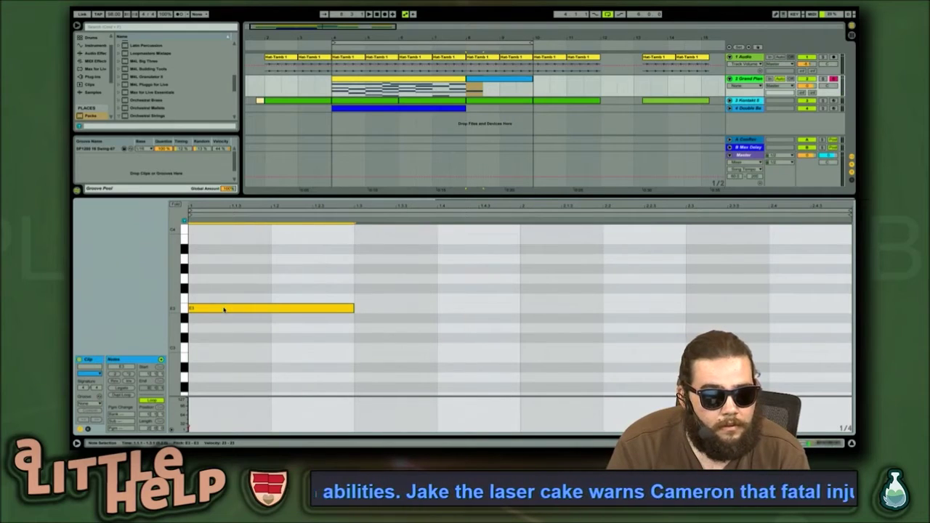
scroll(223, 311, up, 3)
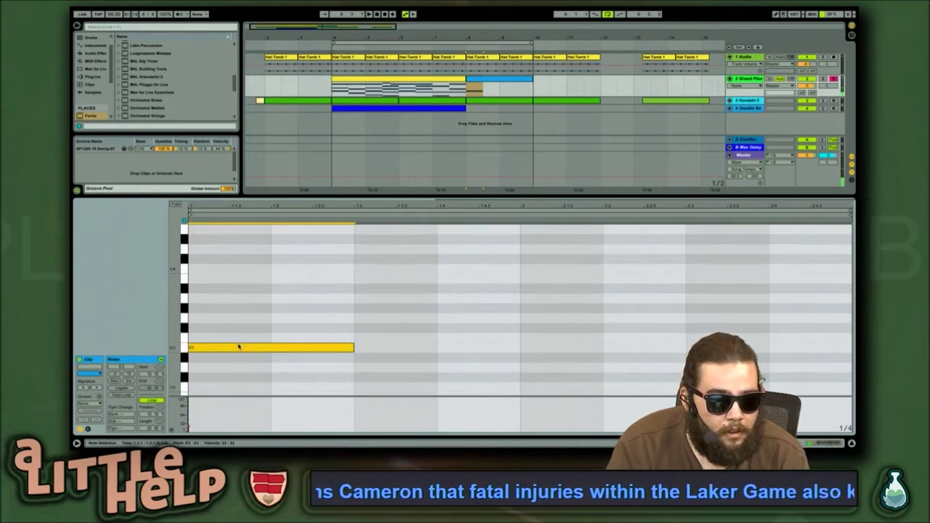
drag(239, 347, 240, 283)
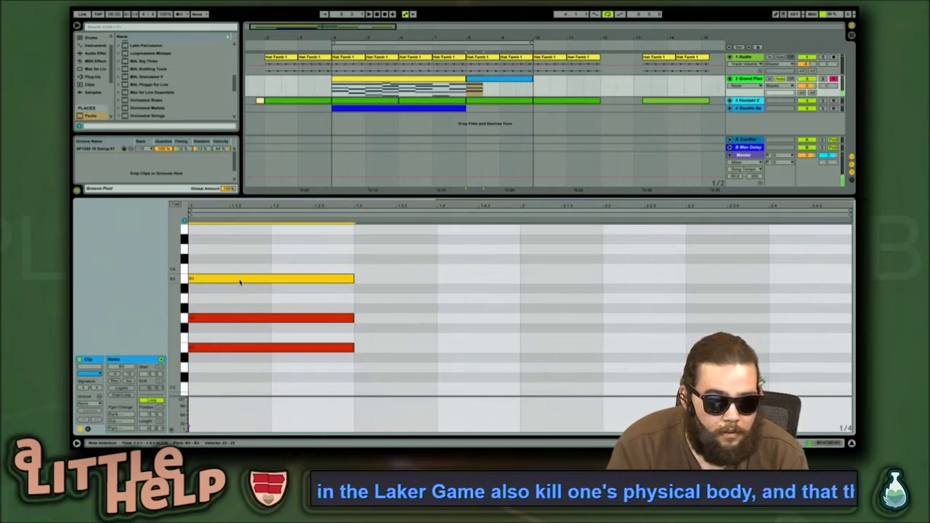
key(ctrl+d)
key(ctrl+z)
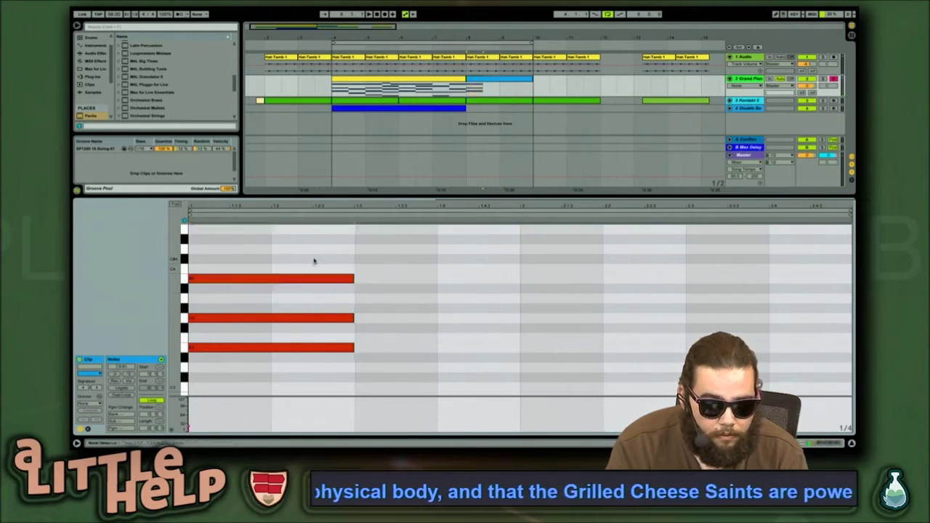
Duplicate the E minor chord to 1.3 and change the copy to D3, F3 and B3
key(ctrl+a)
key(ctrl+d)
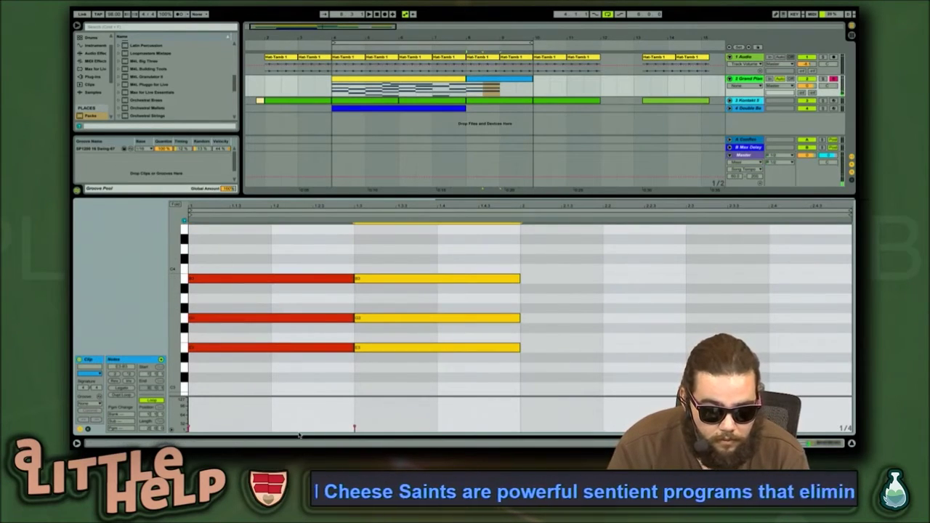
key(Down)
key(Down)
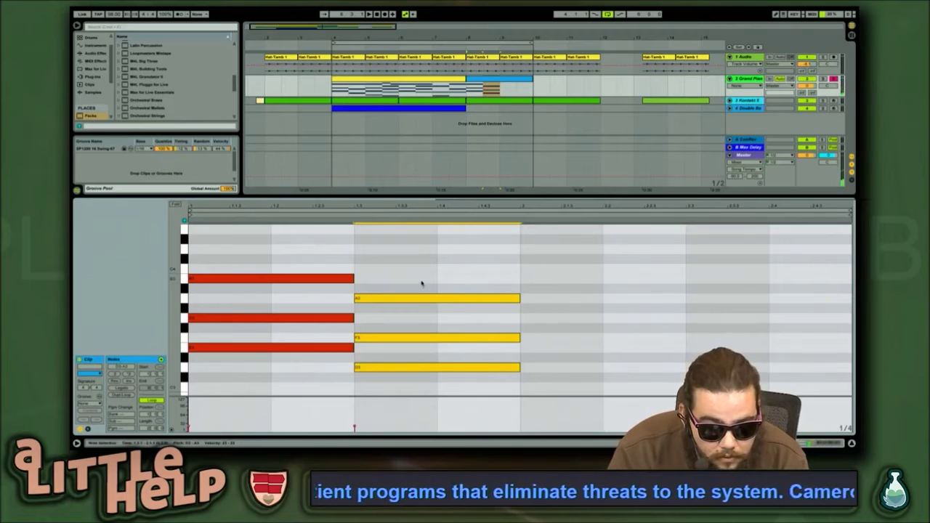
click(422, 298)
key(Up)
key(Up)
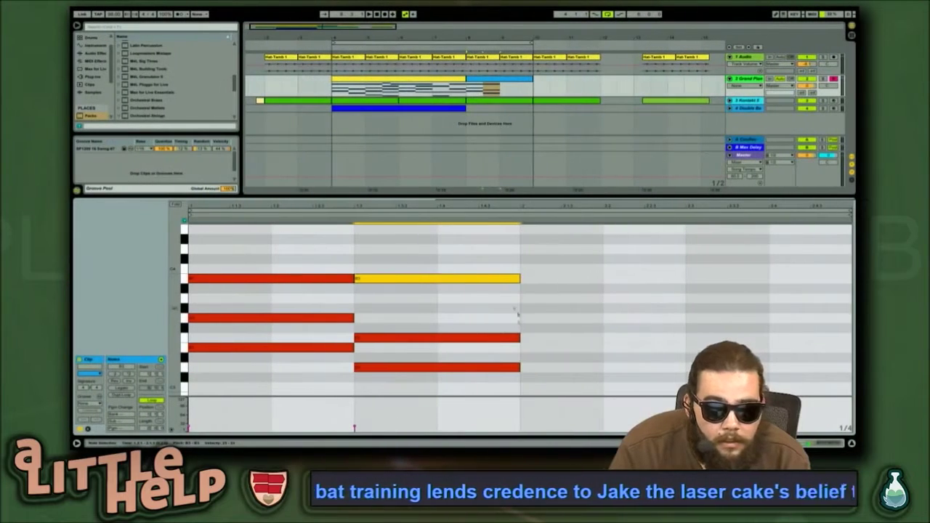
Duplicate the second chord to 2.1 and reshape the copy into a C major 7 of C3, E3, G3 and B3
drag(494, 264, 462, 420)
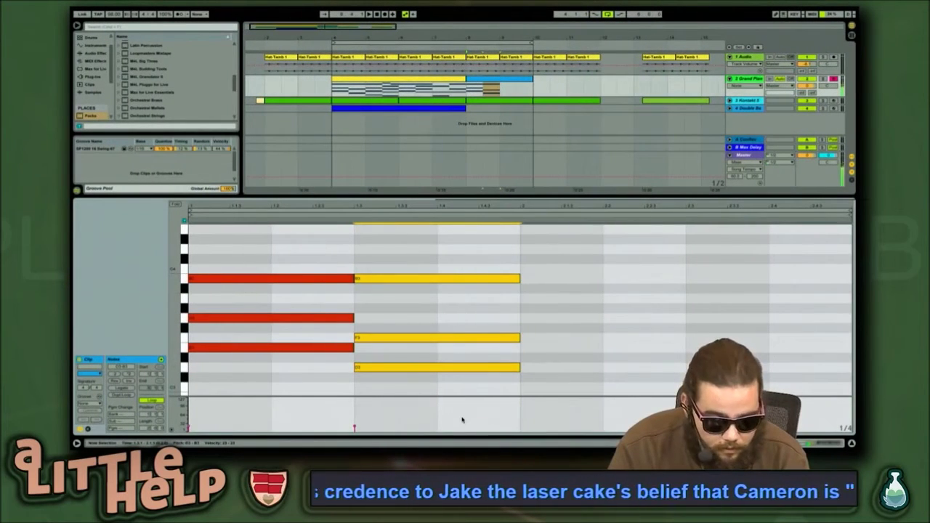
key(ctrl+d)
key(Down)
key(Down)
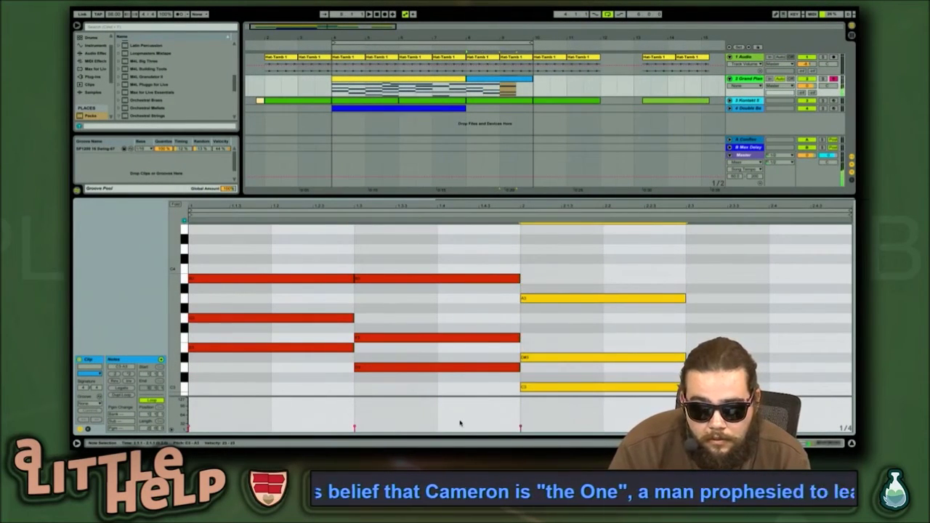
click(600, 358)
key(Up)
click(591, 325)
click(588, 298)
key(Down)
key(Down)
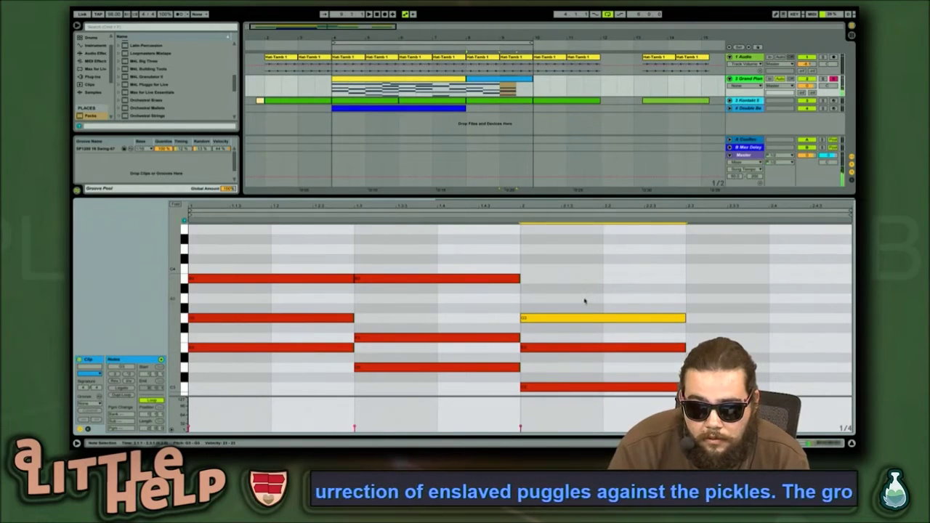
drag(571, 322, 571, 285)
click(522, 166)
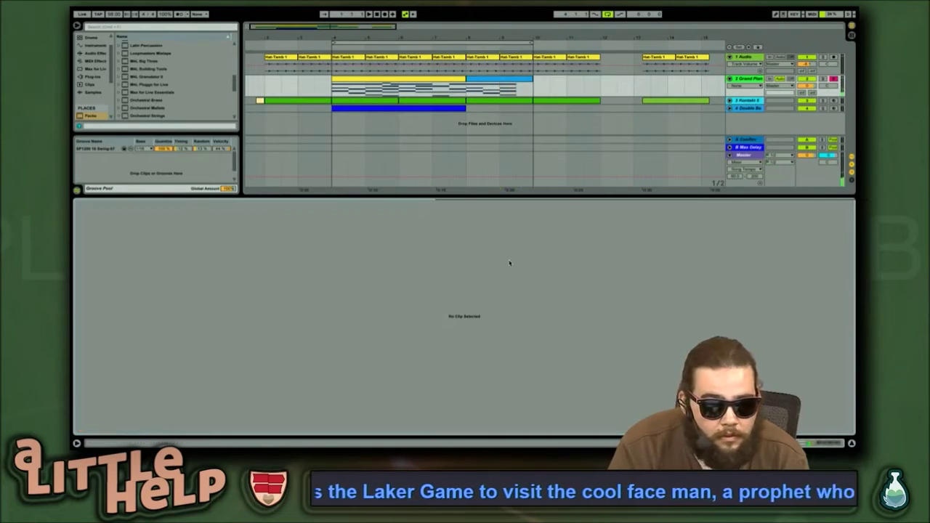
Copy the chord at 2.3 with the moving C4–B3 top line from the first piano clip to 2.3 in the second clip
click(498, 86)
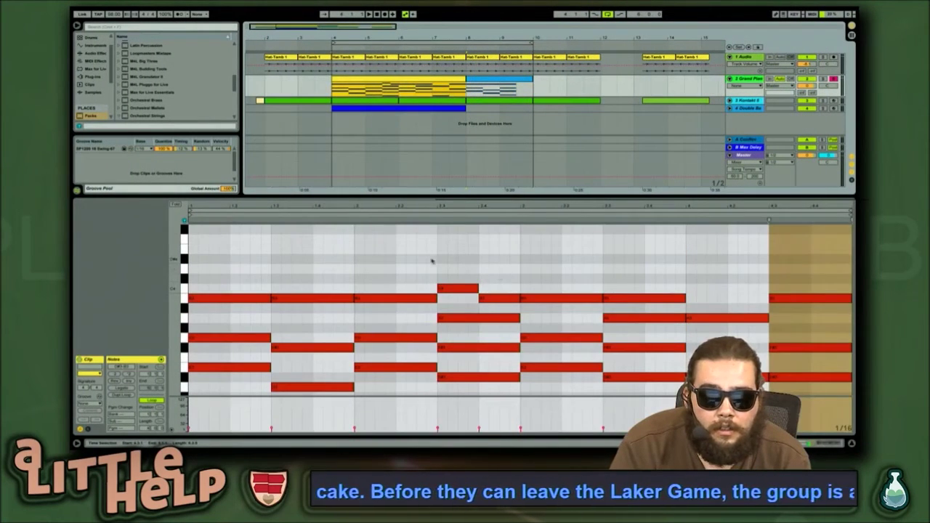
click(442, 260)
drag(444, 260, 511, 396)
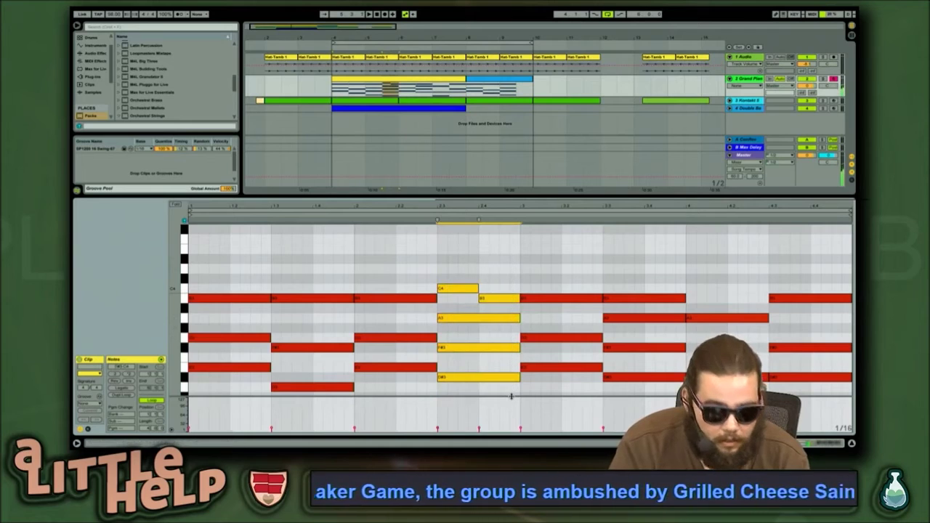
click(497, 79)
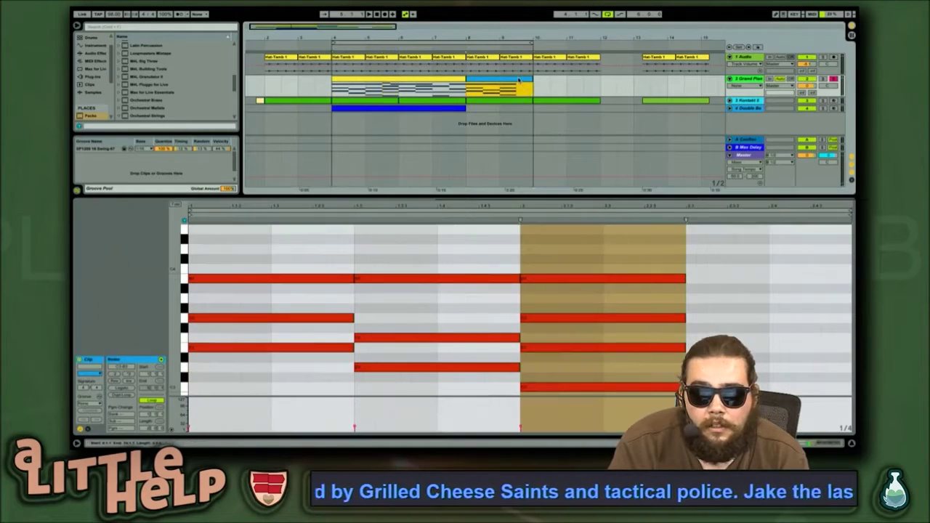
click(704, 261)
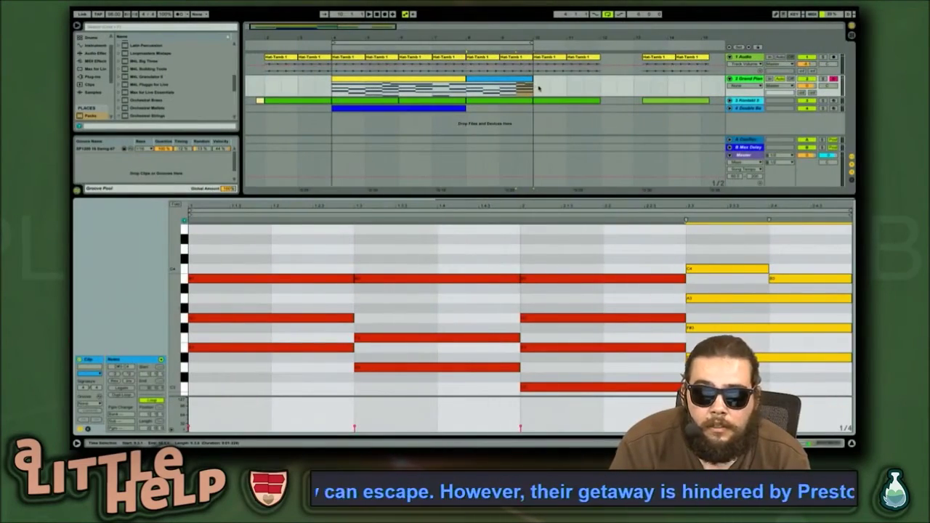
Insert an empty MIDI clip on the Grand Piano track from bar 10 to 12 and consult the chord chart in the browser
drag(539, 88, 597, 97)
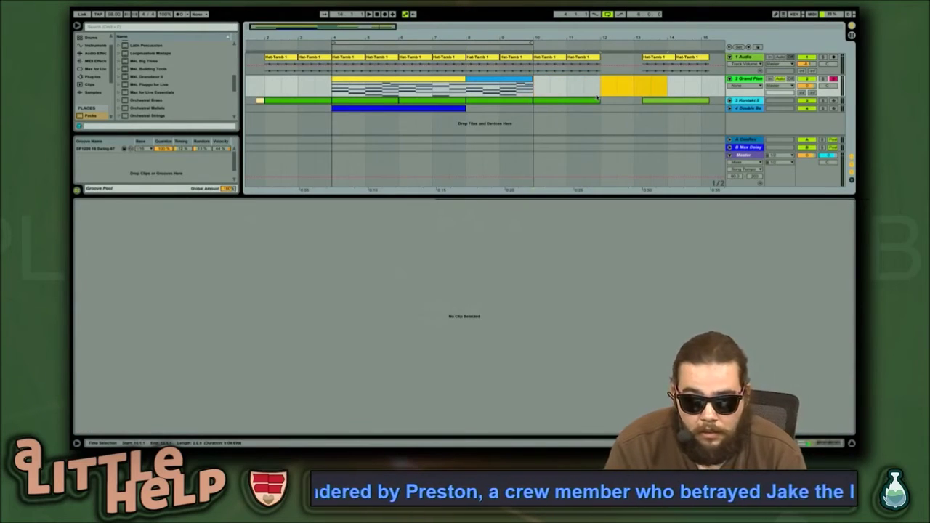
click(531, 87)
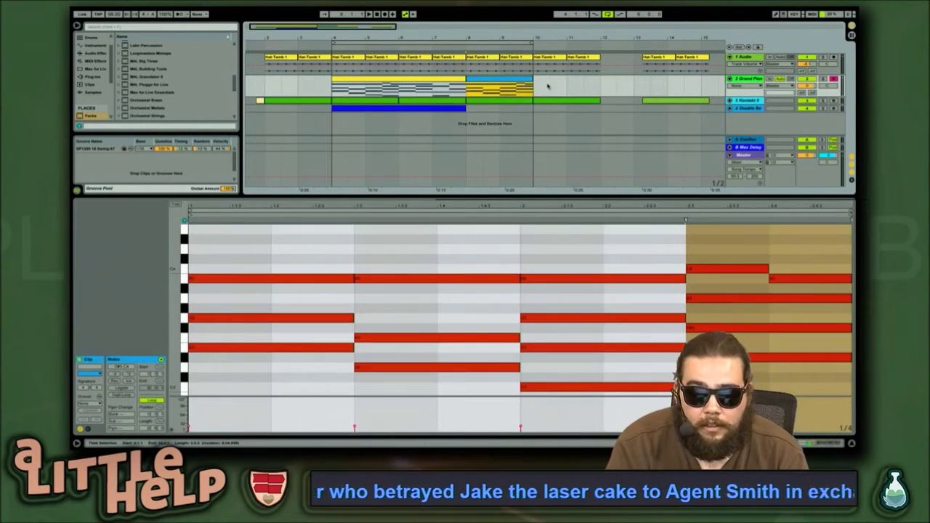
drag(534, 86, 593, 87)
key(ctrl+shift+m)
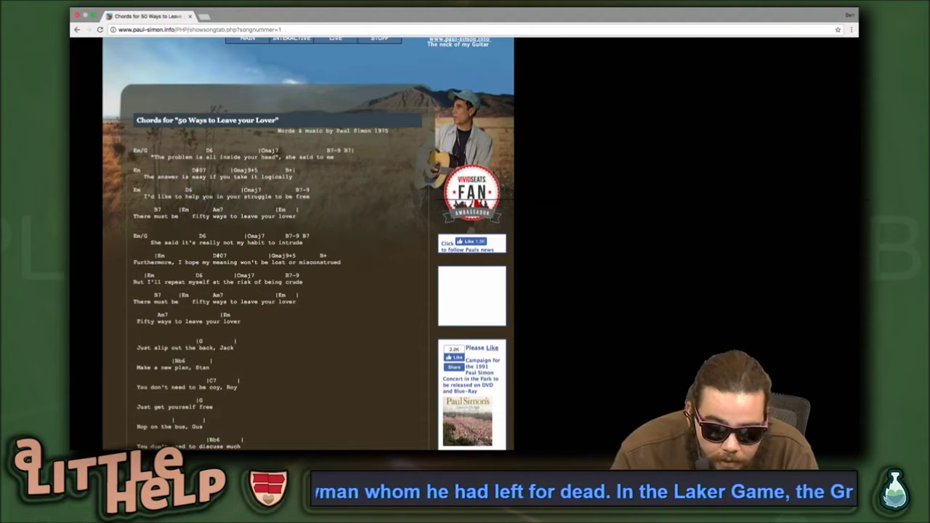
scroll(295, 210, down, 5)
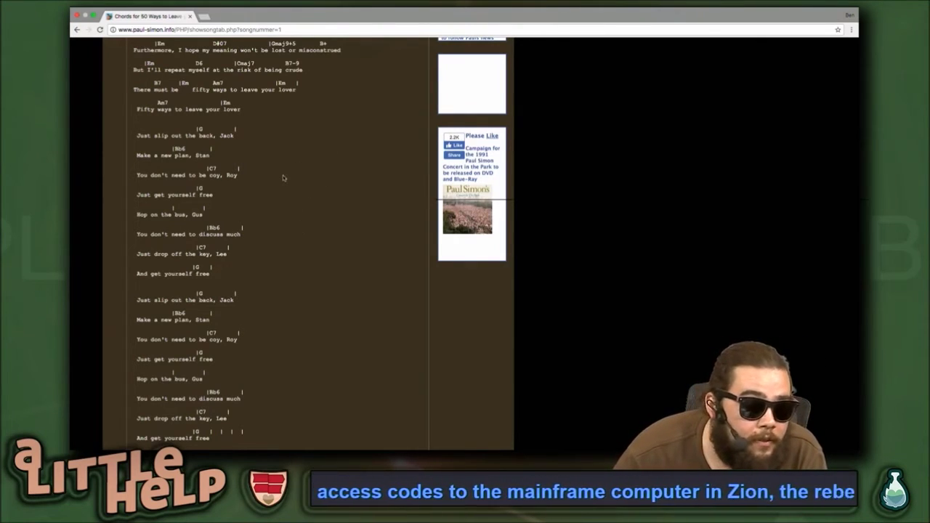
scroll(283, 175, up, 1)
scroll(274, 161, up, 1)
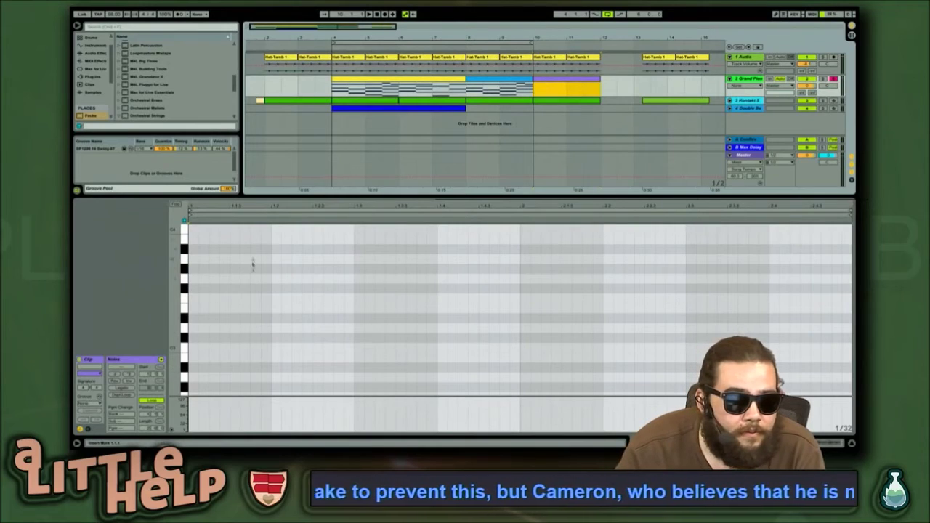
Paste the copied chord at 1.1 of the new clip and replace its moving top line with a C4 held until 1.3
click(193, 265)
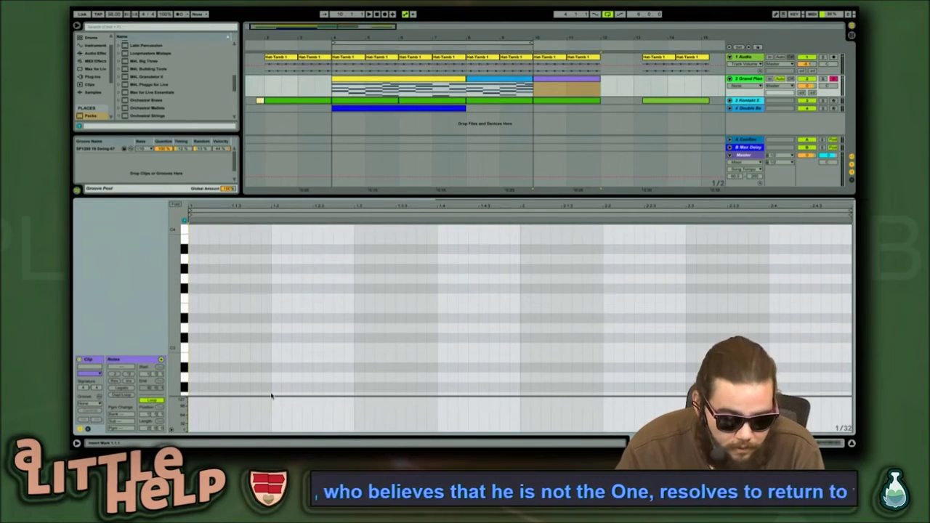
key(ctrl+v)
drag(329, 339, 314, 237)
scroll(359, 262, up, 5)
drag(348, 288, 332, 363)
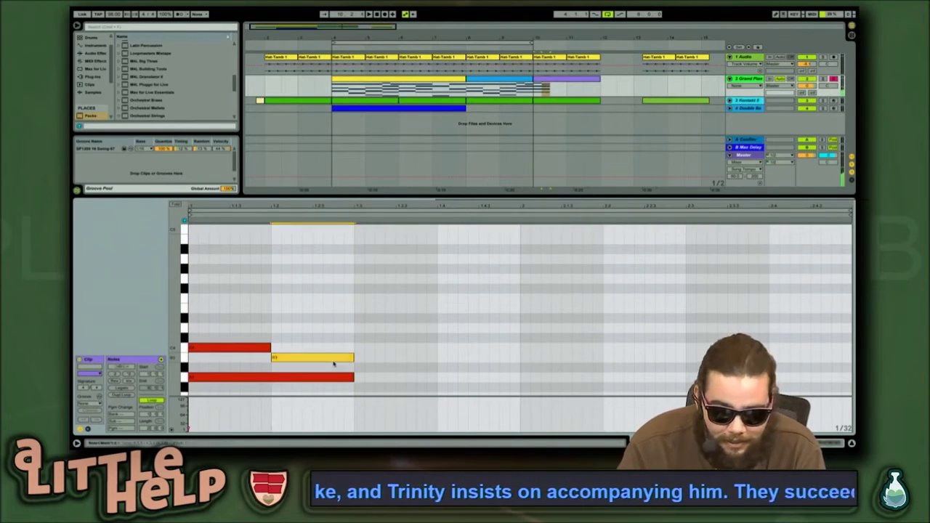
key(Delete)
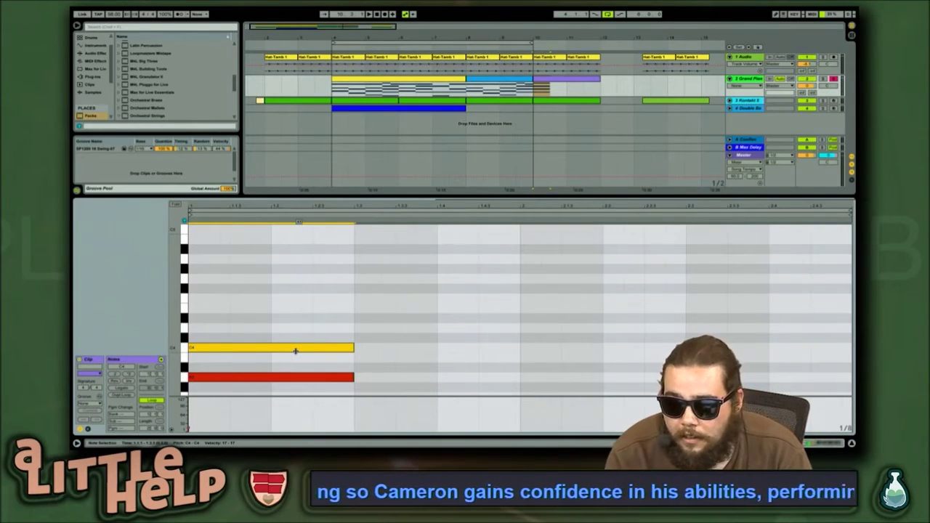
Raise the whole pasted chord one semitone to E3, G3, A#3 and C#4, and clear all notes from the clip
scroll(327, 313, down, 5)
scroll(327, 313, up, 2)
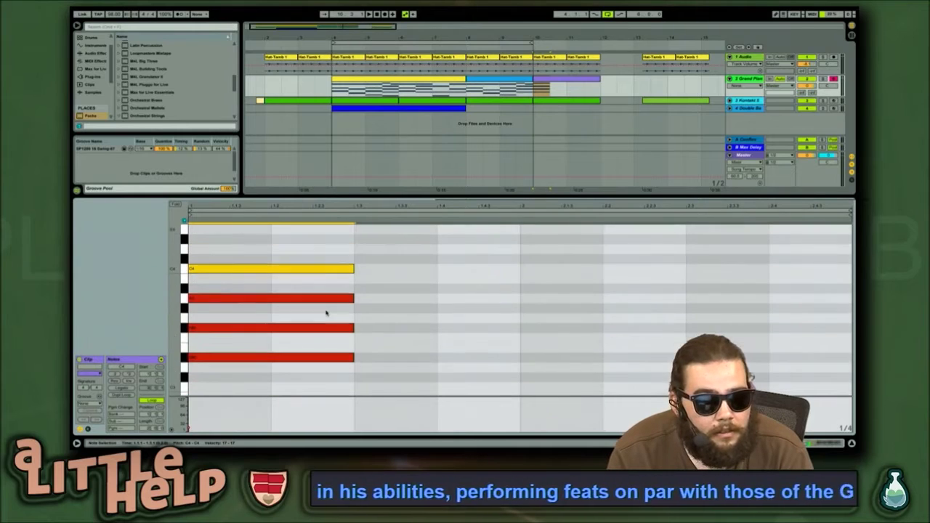
drag(286, 375, 285, 260)
key(Up)
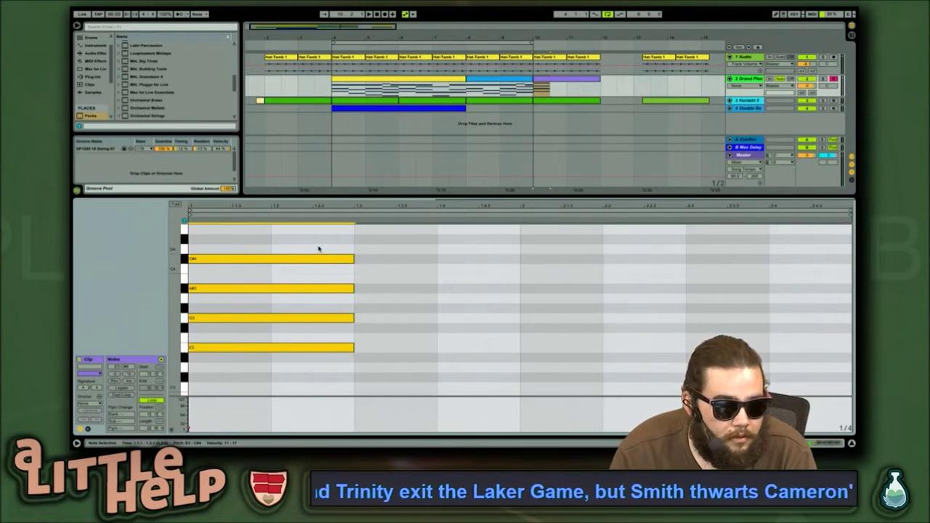
scroll(318, 249, up, 3)
scroll(283, 306, down, 3)
click(319, 351)
key(super+a)
scroll(293, 259, up, 5)
Check the online chord chart and build an E minor chord of E2, G2 and B2 from 1.1 to 1.3 in the empty clip
key(ctrl+Right)
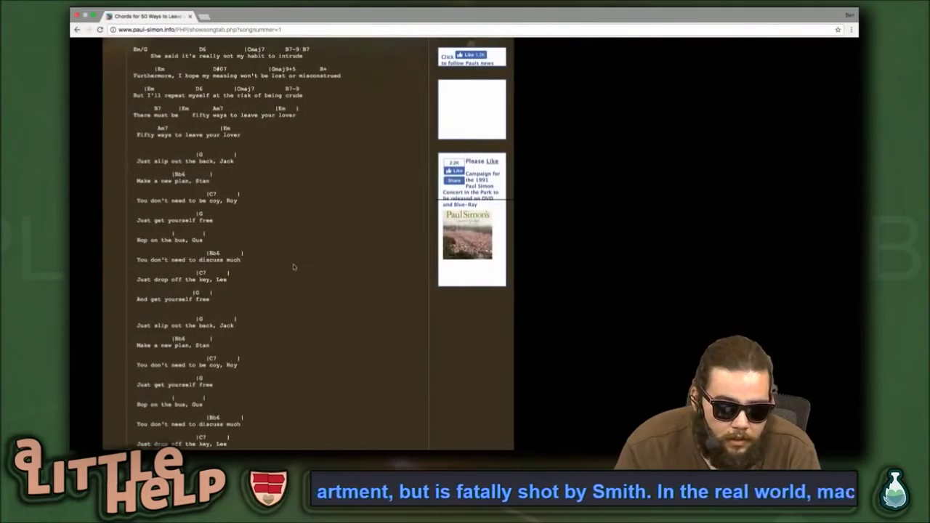
scroll(296, 259, up, 2)
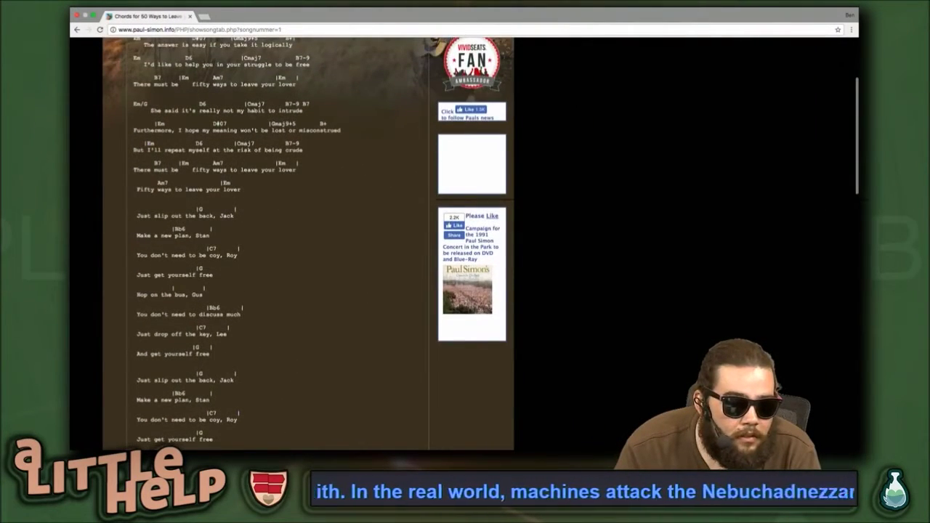
scroll(308, 243, up, 1)
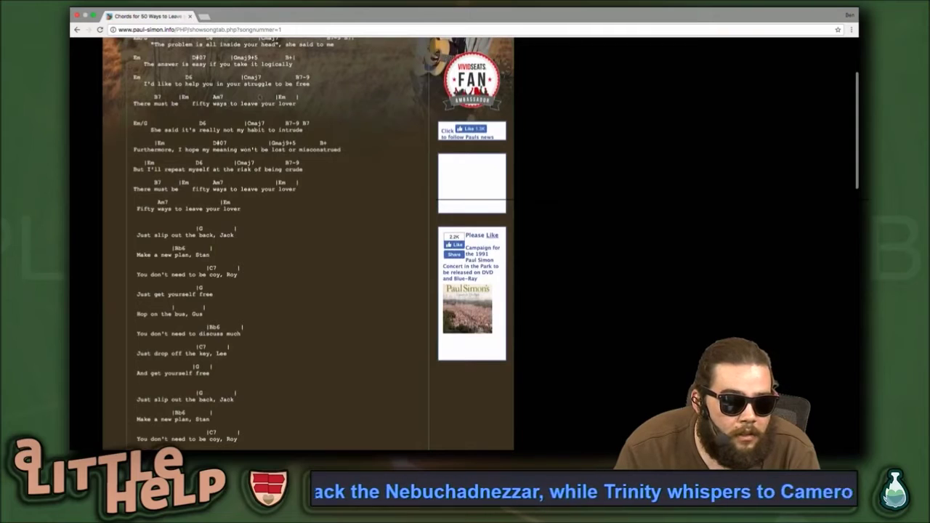
key(ctrl+Left)
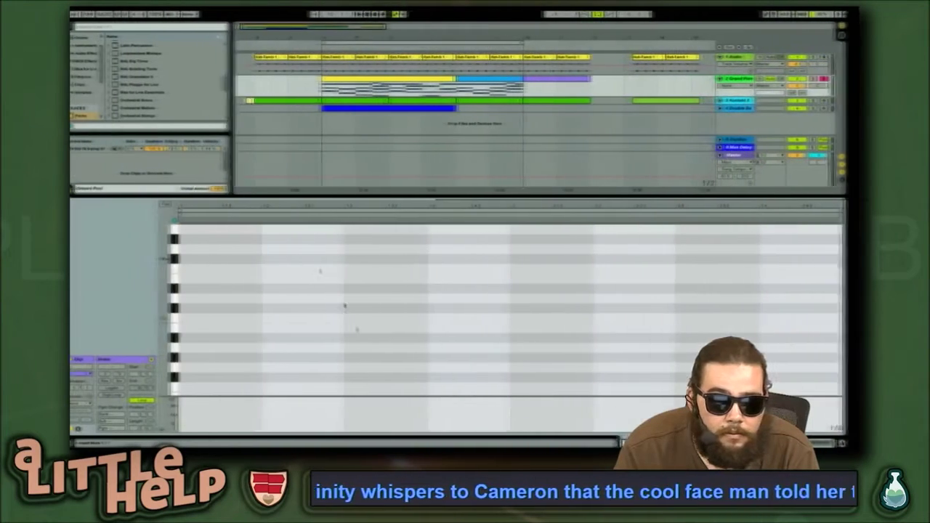
double_click(204, 279)
key(shift+Down)
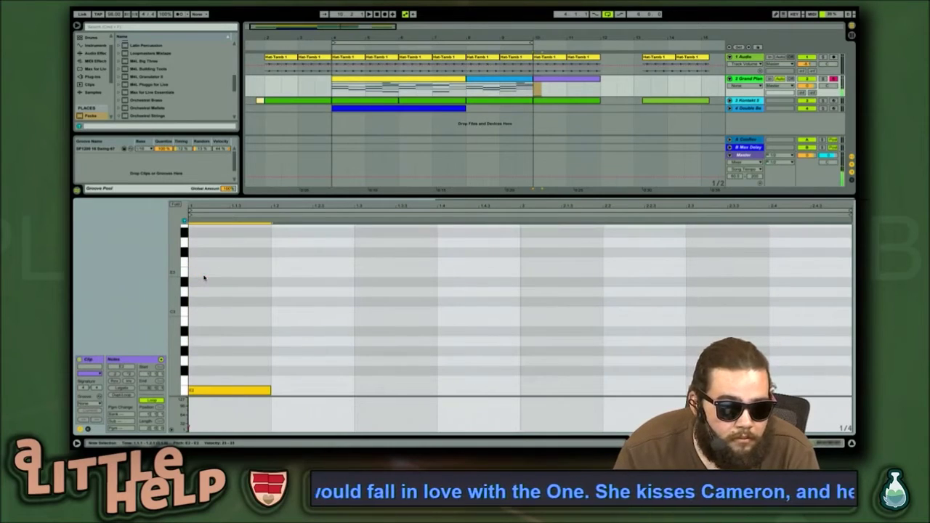
key(shift+Right)
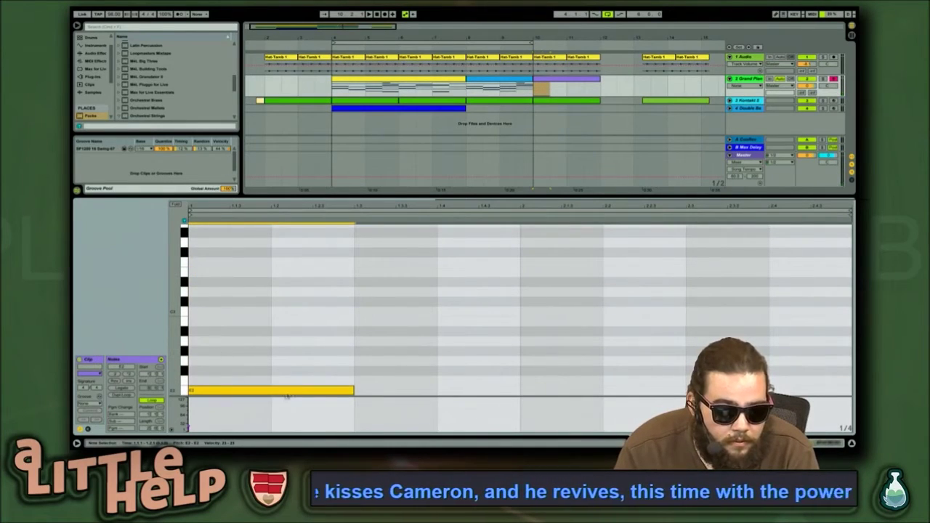
drag(271, 393, 272, 330)
Duplicate the E minor chord to 1.3 and raise the copy five semitones to A2, C3 and E3
drag(312, 298, 266, 397)
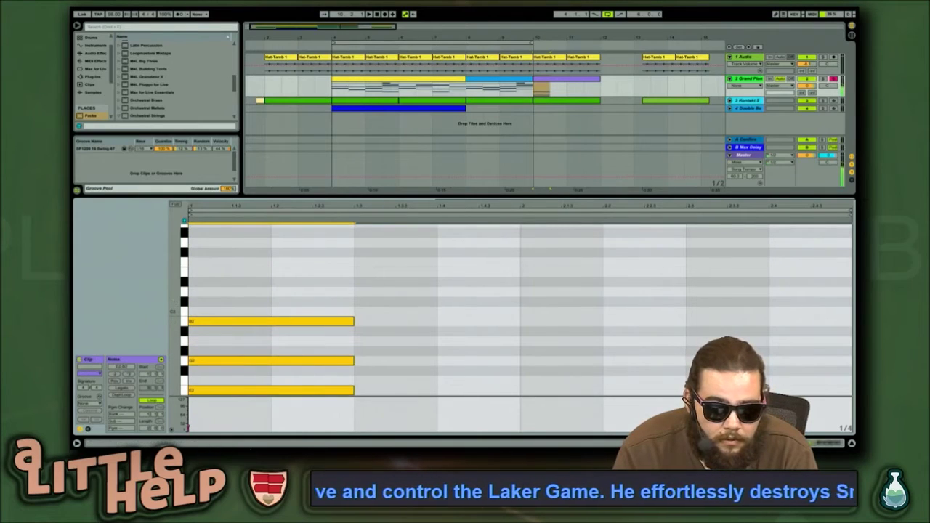
key(ctrl+d)
key(Up)
key(Up)
key(Up)
key(Up)
key(Up)
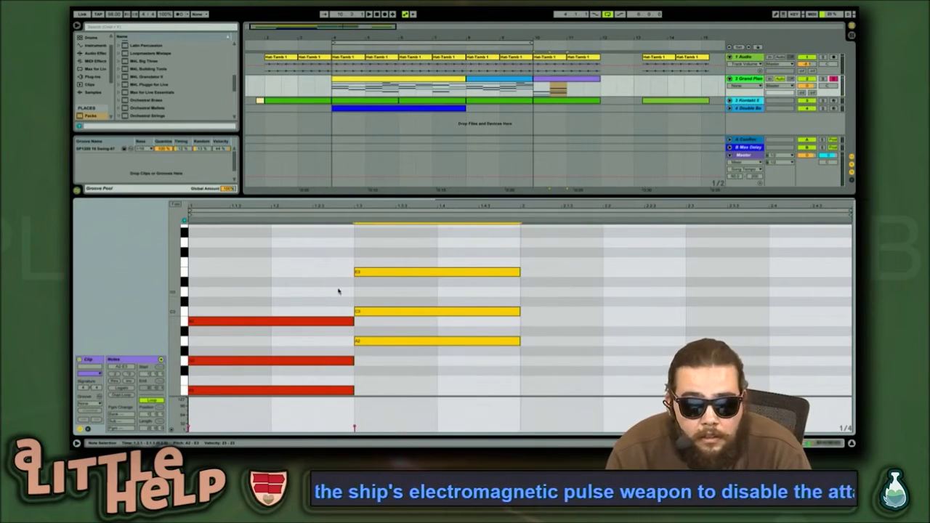
Copy the E2, G2 and B2 chord to 2.1 and lengthen it to the end of the clip
drag(300, 284, 188, 396)
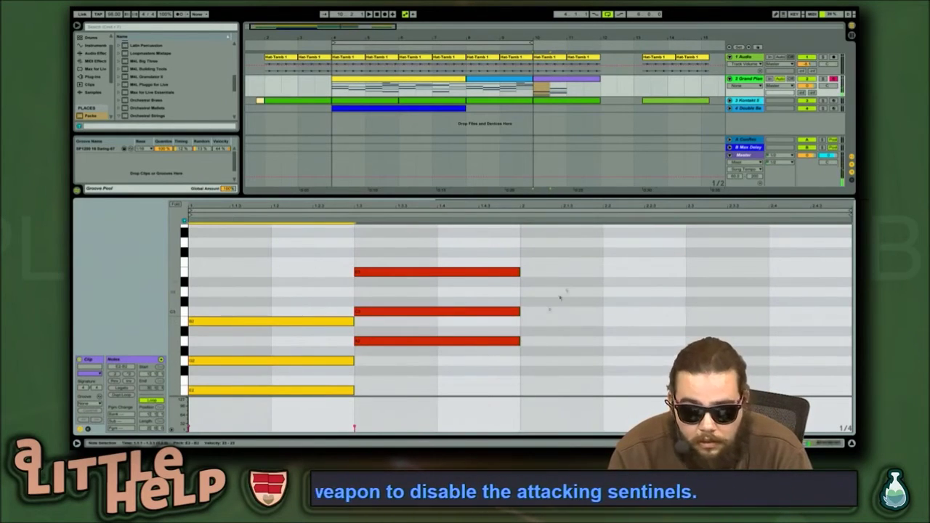
key(ctrl+d)
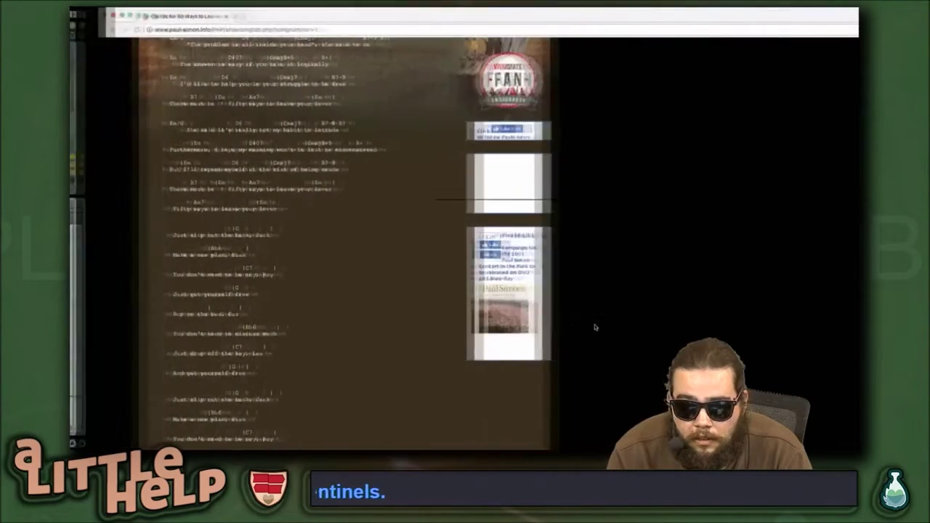
drag(684, 321, 843, 322)
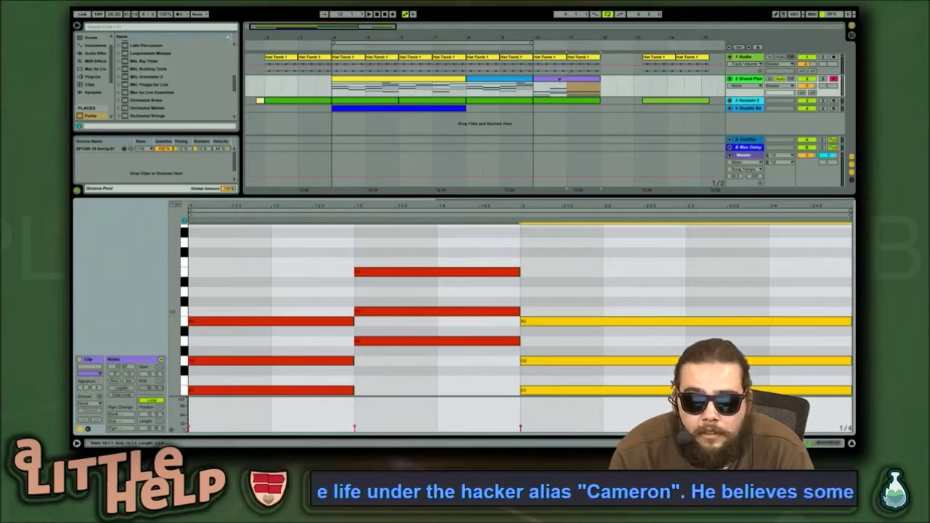
Check the chord chart, duplicate the bar 10–12 piano clip to bars 12–14, and show the whole arrangement
click(554, 83)
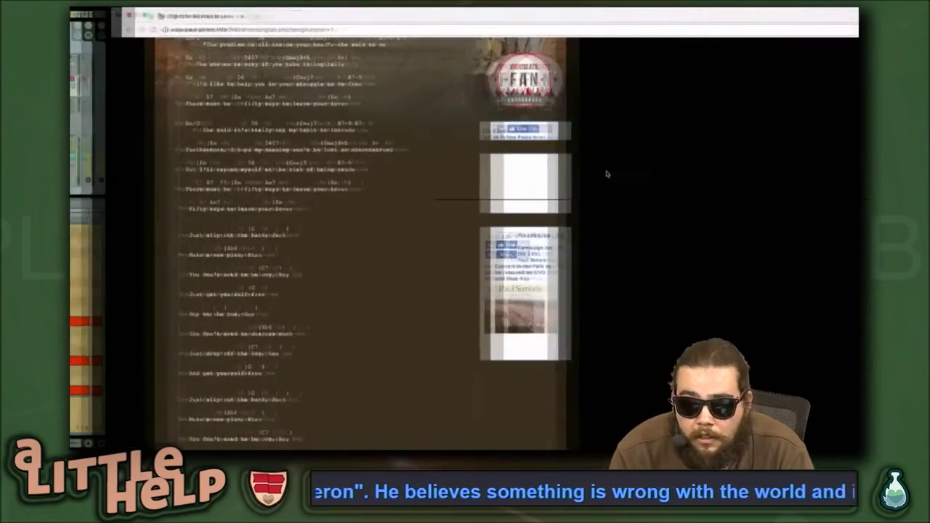
scroll(391, 149, up, 2)
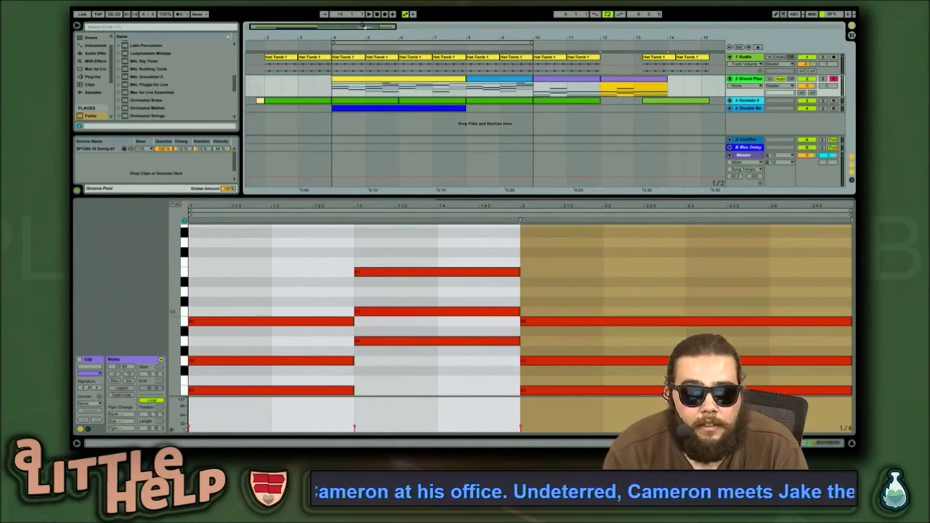
double_click(362, 27)
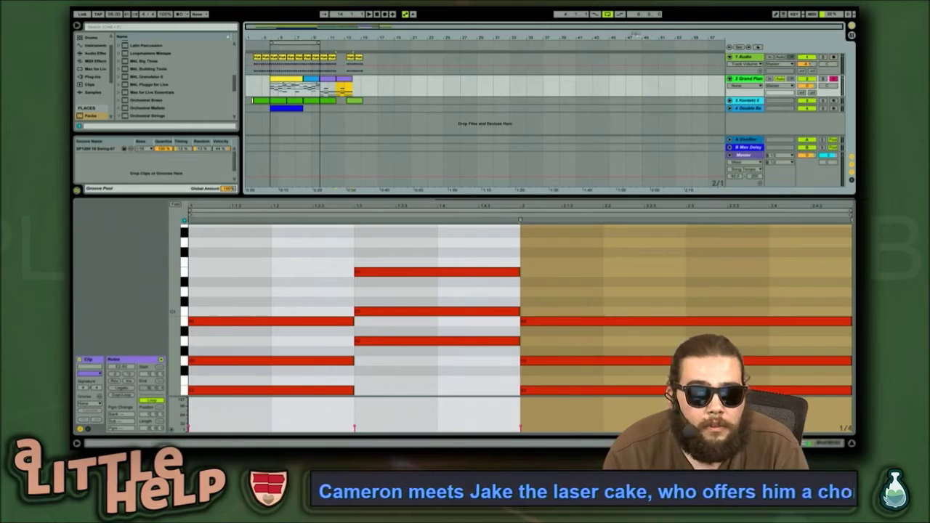
Move the Hat-Tamb and Kontakt clips from bar 13.2 to bar 31.4 and delete the leftover piano clip at bars 12–13
drag(406, 201, 405, 292)
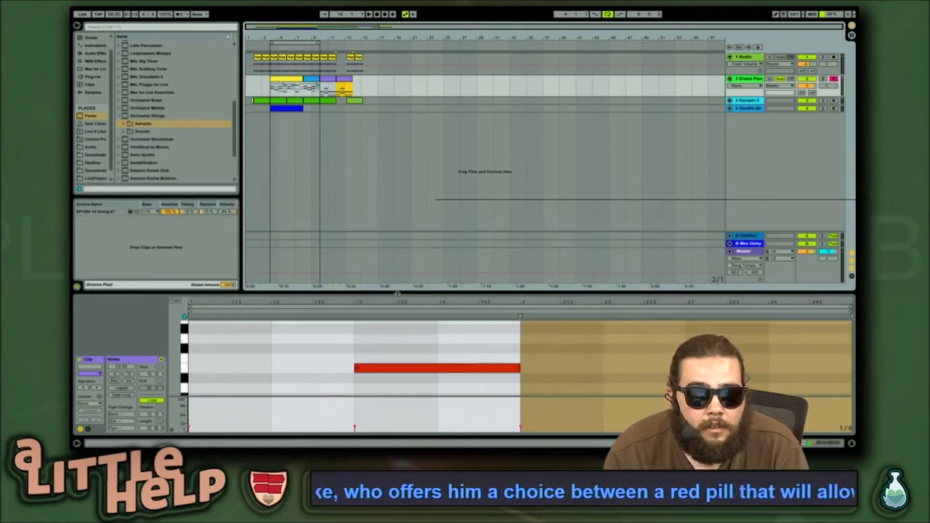
drag(332, 27, 345, 71)
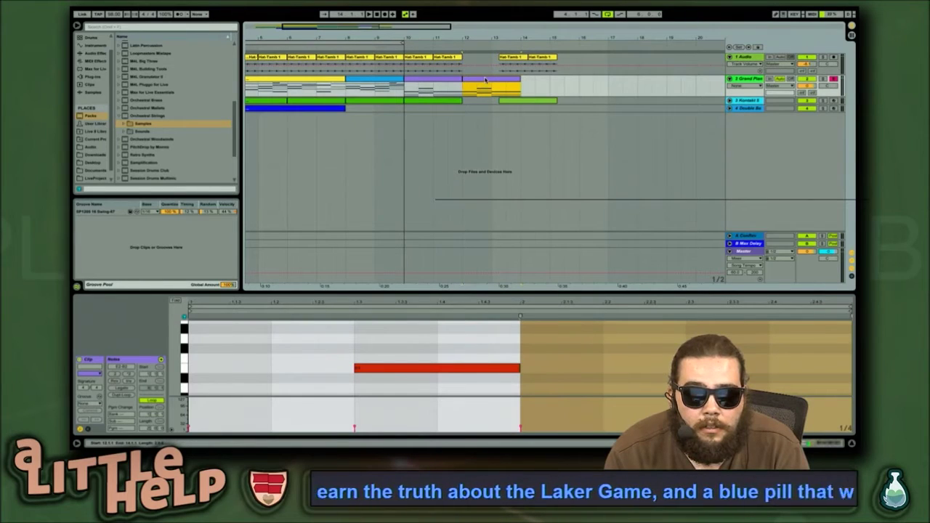
click(518, 59)
shift+click(547, 58)
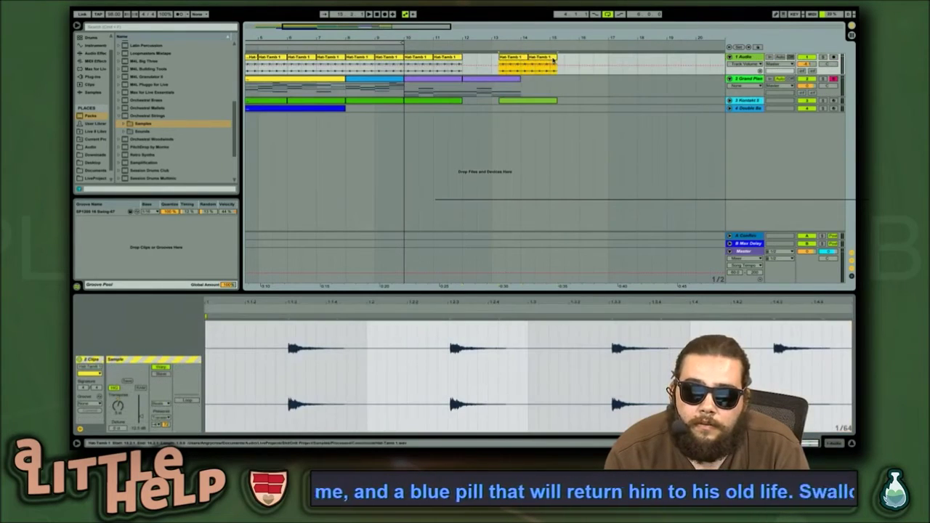
shift+click(538, 101)
drag(522, 58, 670, 67)
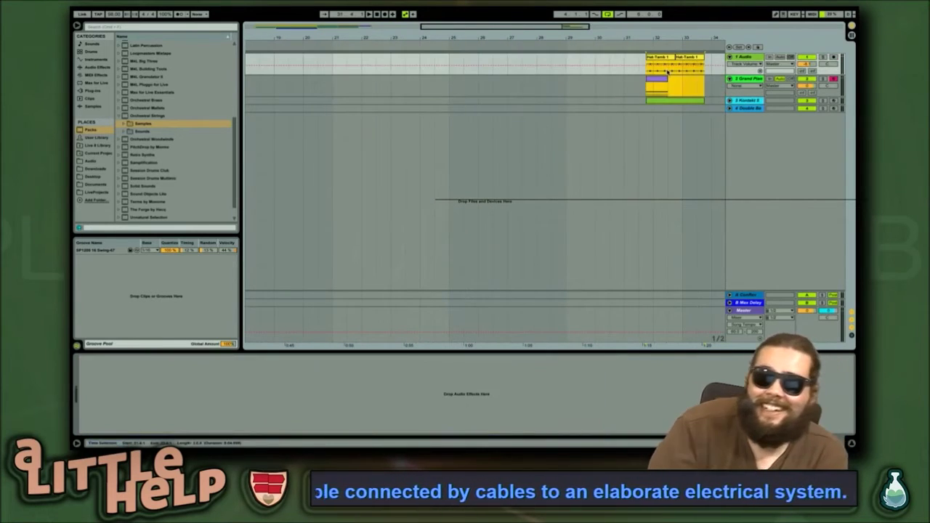
double_click(457, 27)
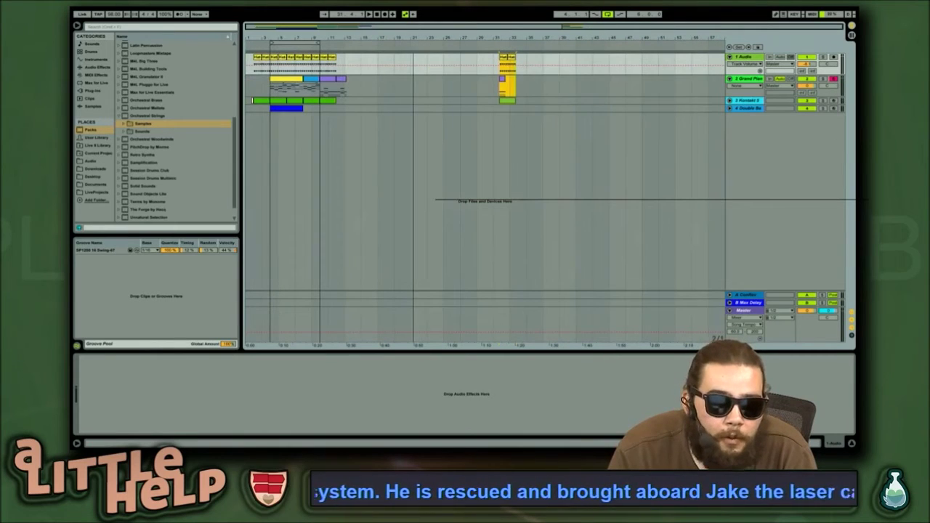
click(356, 87)
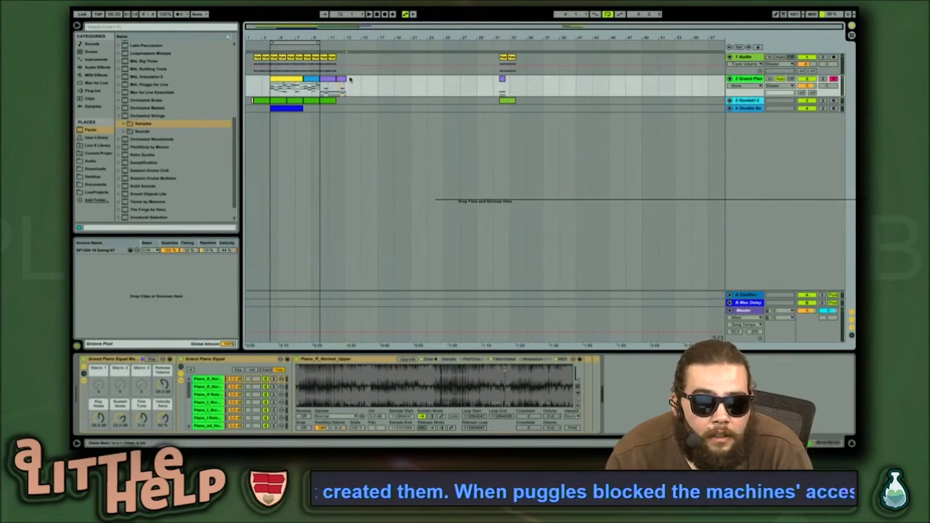
click(341, 79)
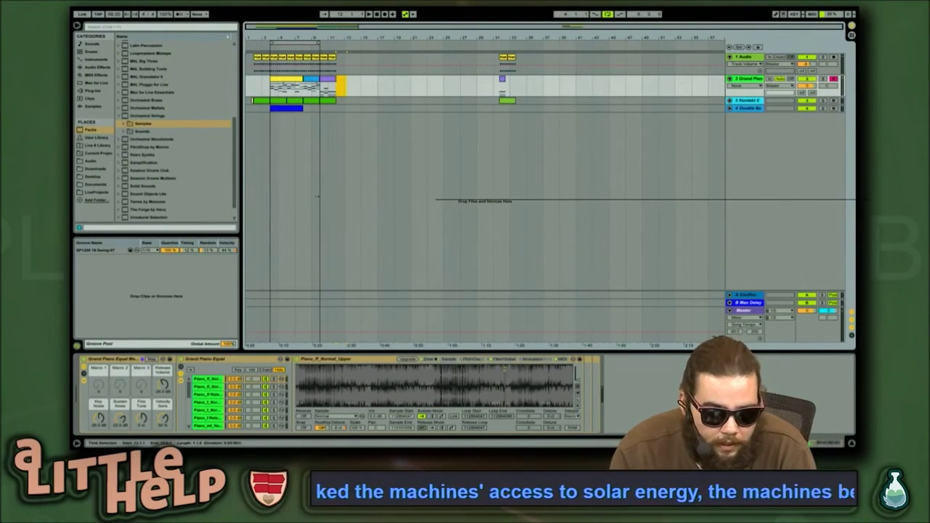
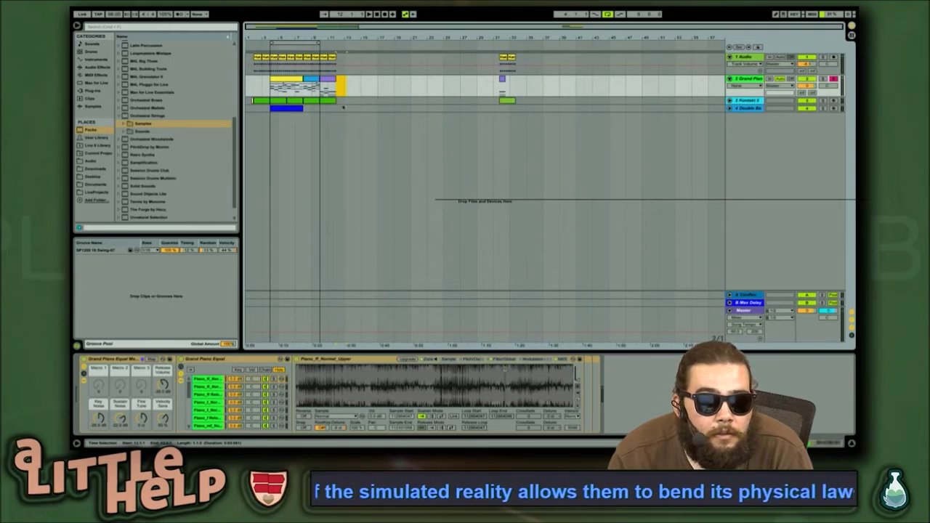
Duplicate bars 4–12 of all four tracks to bars 12–20, and copy the final piano clip to bars 20–22
click(284, 65)
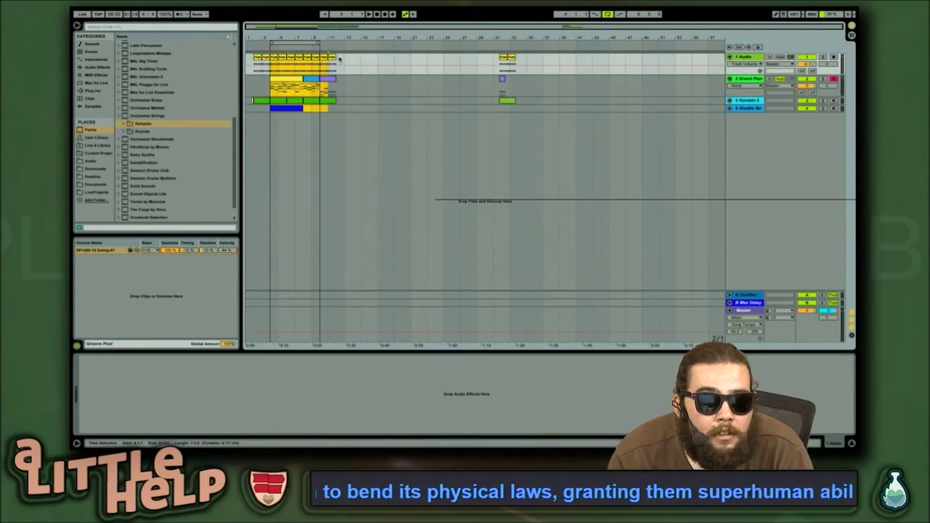
drag(336, 66, 272, 109)
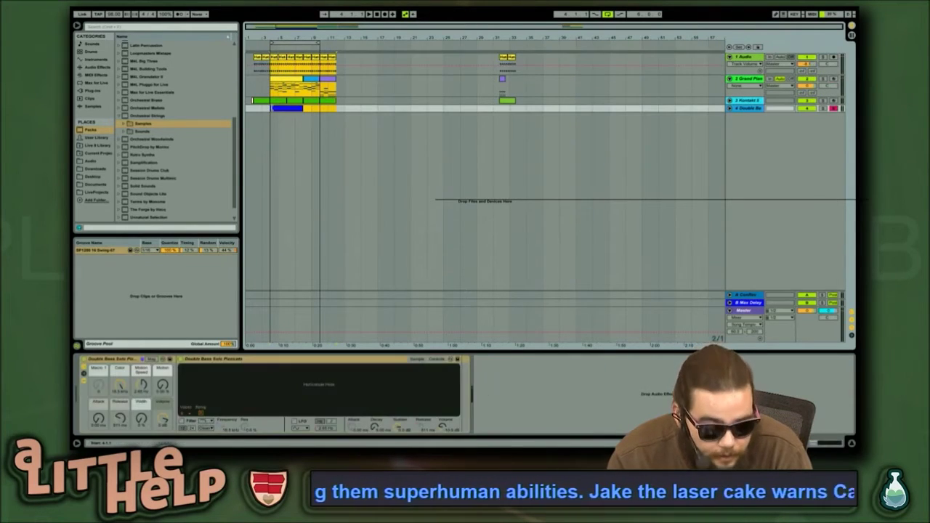
key(ctrl+d)
click(392, 86)
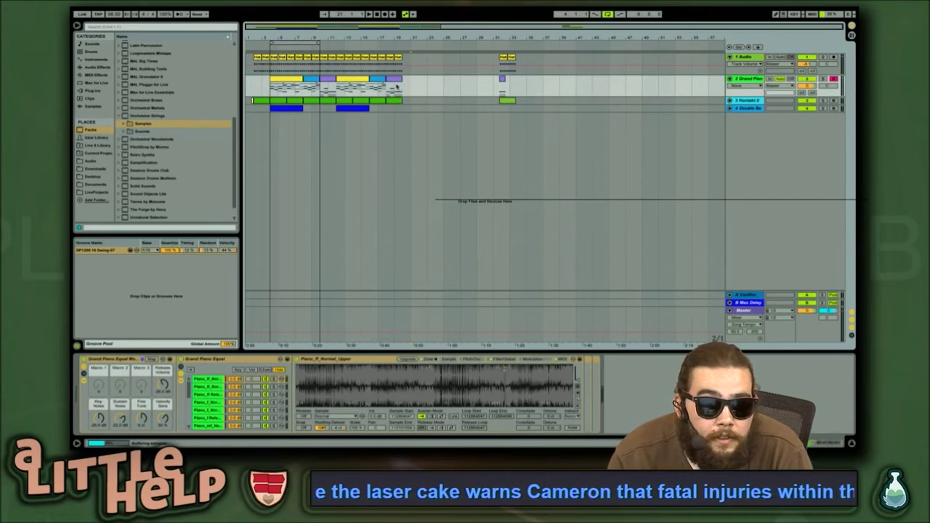
key(ctrl+d)
Delete the stray piano fragment near bar 31 and move the separated Hat-Tamb and Kontakt clips to bar 23
click(502, 80)
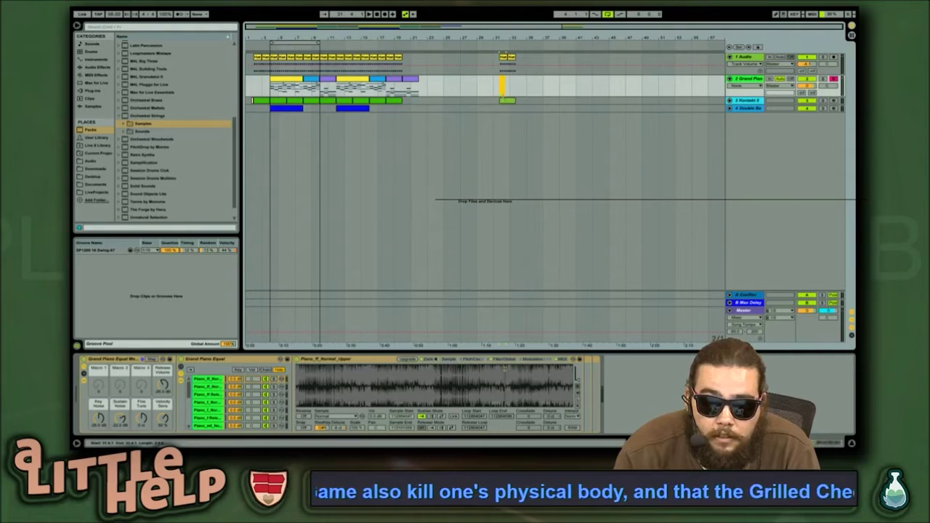
click(505, 100)
click(506, 57)
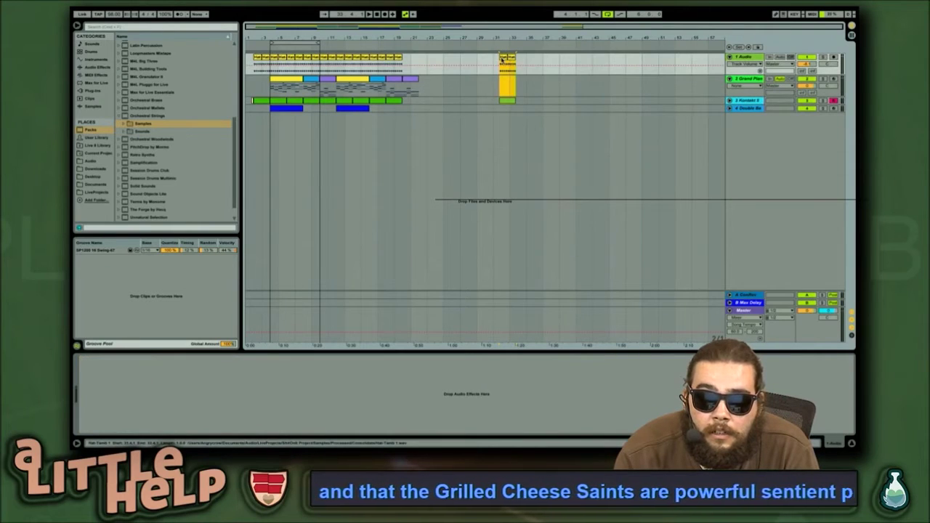
drag(504, 57, 431, 56)
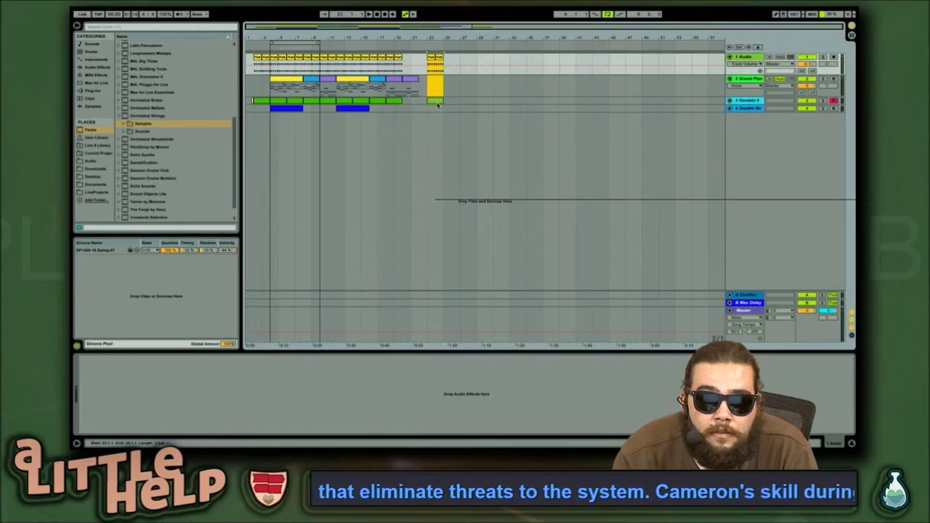
click(437, 101)
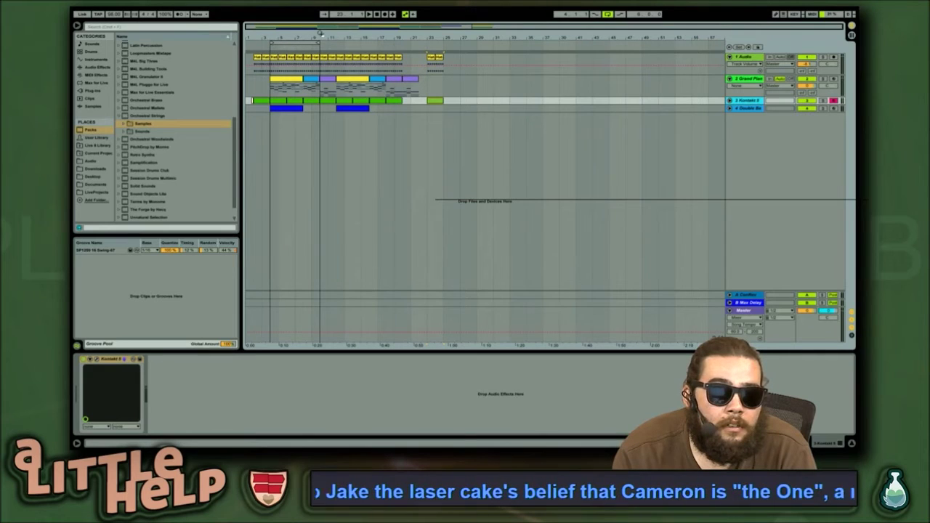
Play back the looped section from bar 4 and check the double bass and piano clips
click(376, 14)
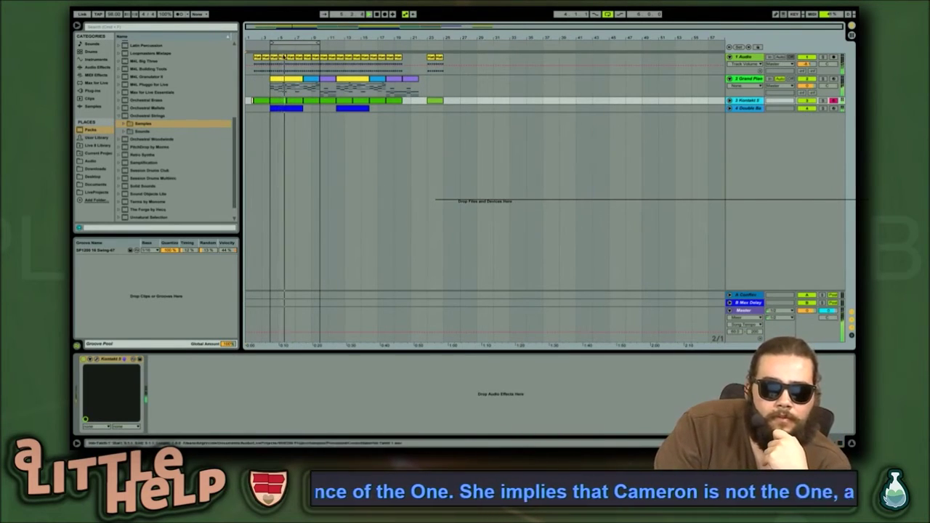
click(276, 109)
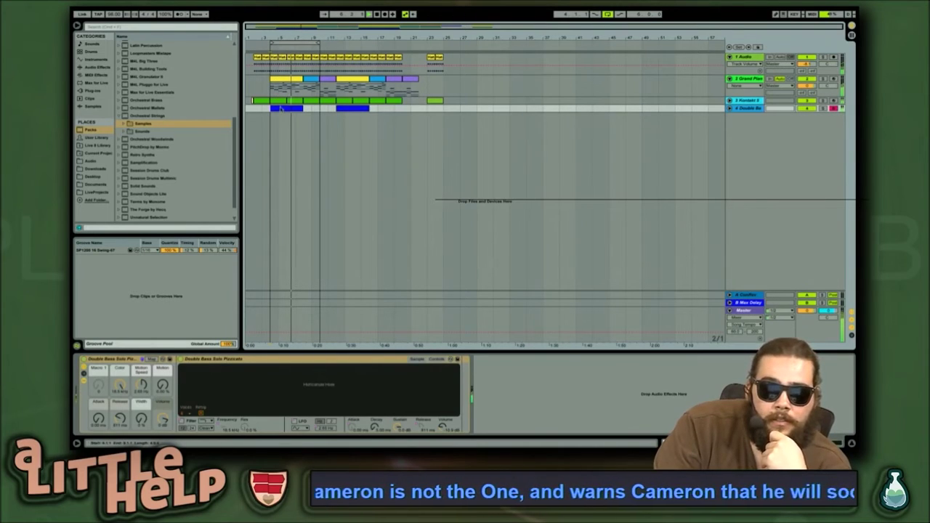
click(270, 82)
click(154, 11)
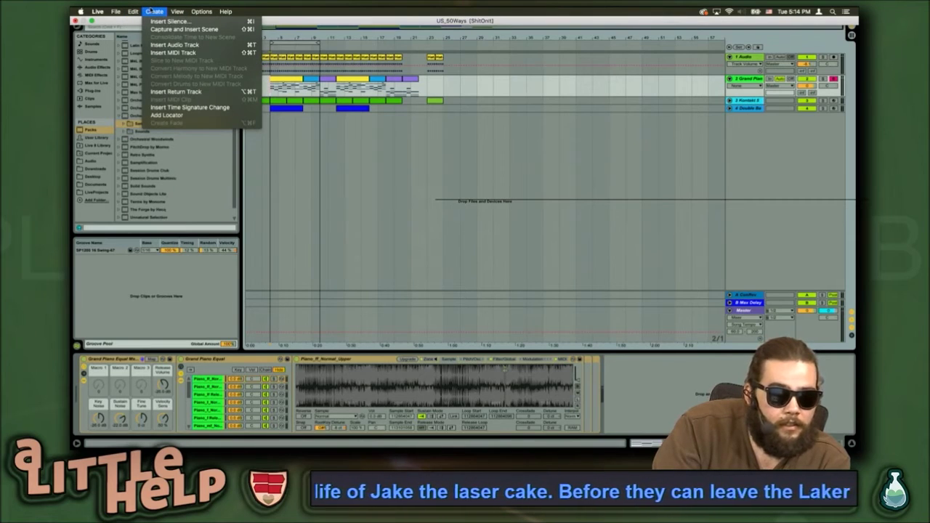
mouse_move(136, 12)
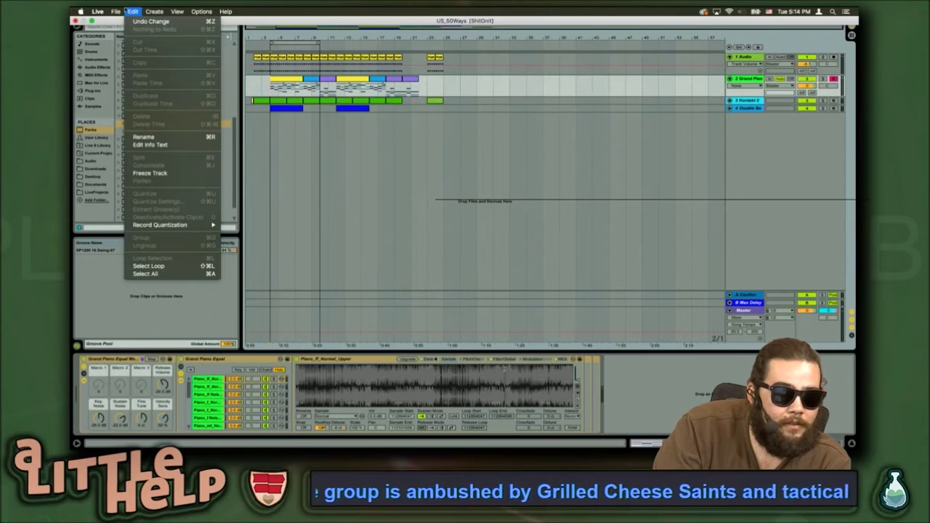
mouse_move(177, 11)
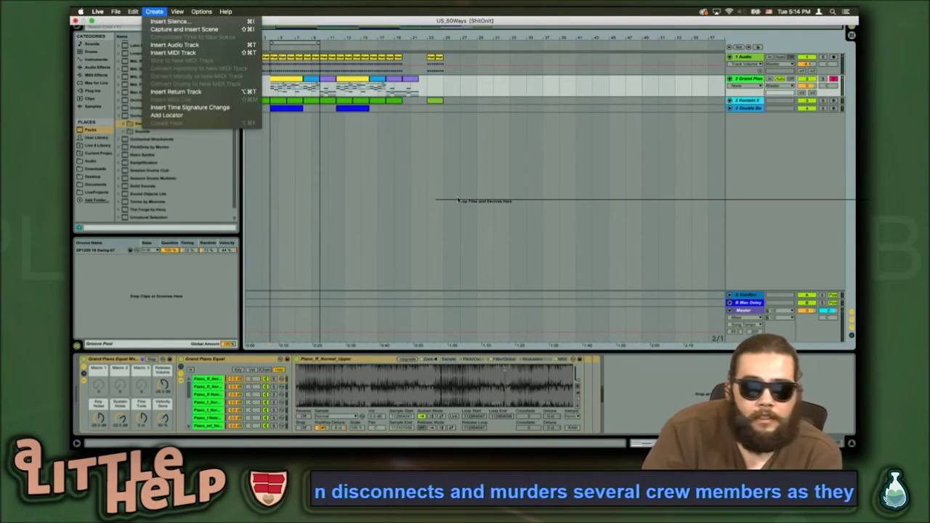
click(440, 125)
Delete the time between bars 22 and 23 to close the gap after the last piano clip
drag(423, 26, 449, 27)
drag(462, 80, 438, 85)
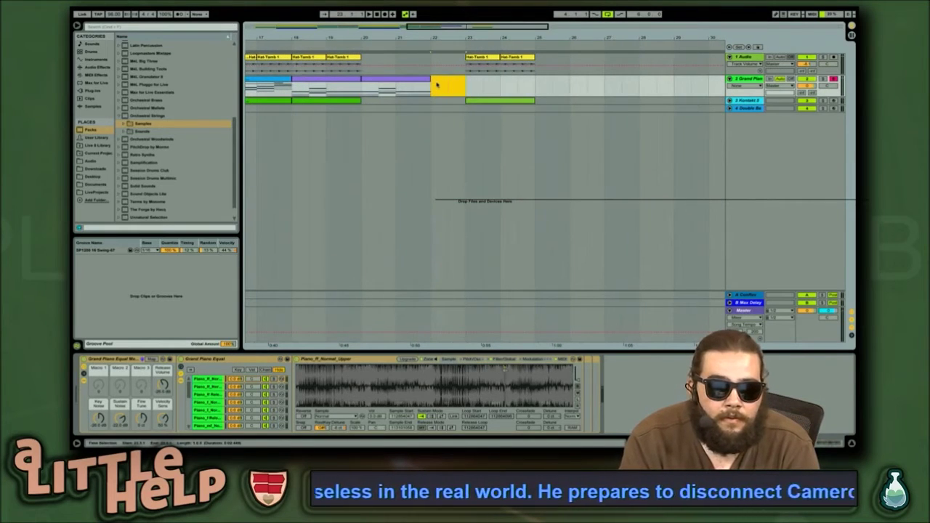
key(ctrl+shift+Delete)
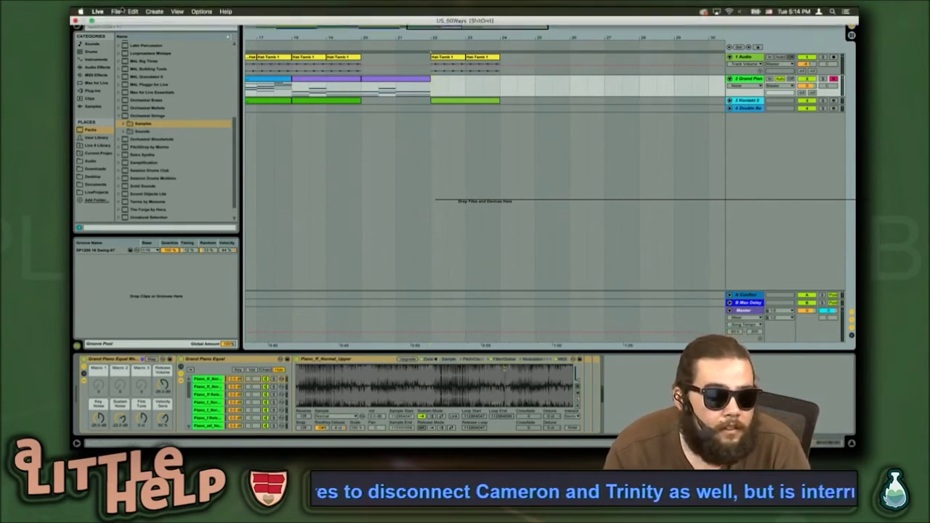
click(134, 11)
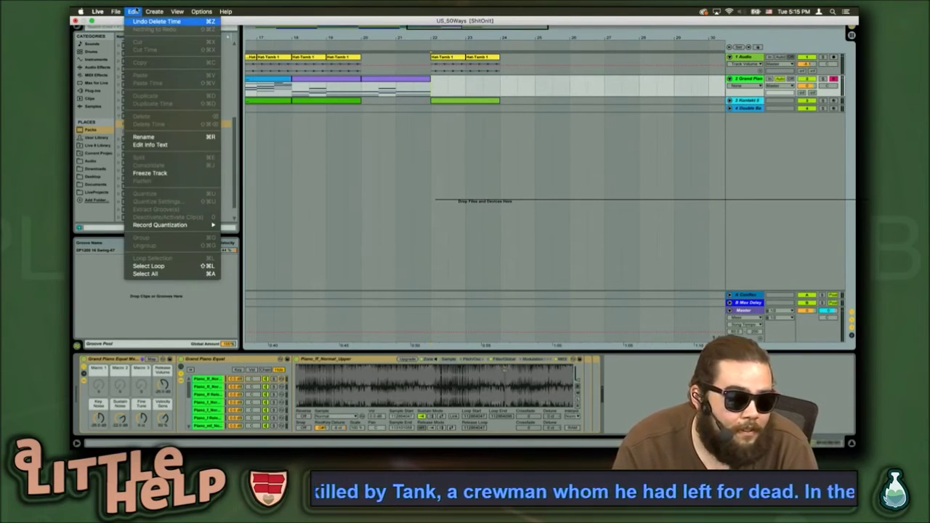
click(415, 177)
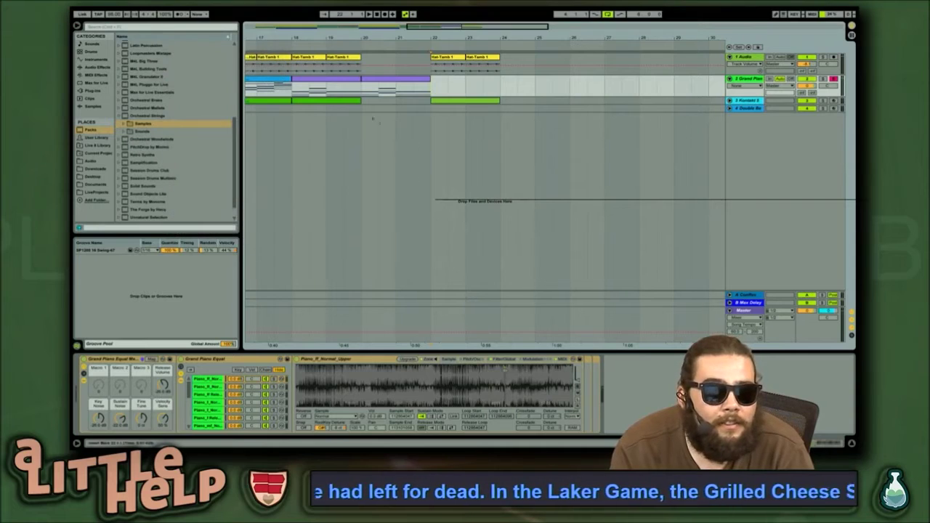
Select everything on all four tracks from bar 4 to bar 24 and move it to start at bar 10
drag(444, 29, 397, 31)
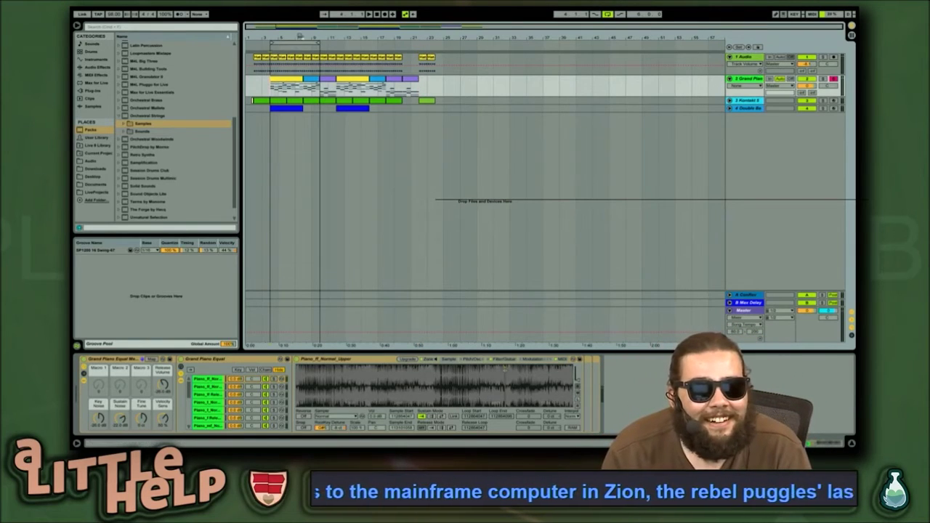
drag(302, 29, 281, 30)
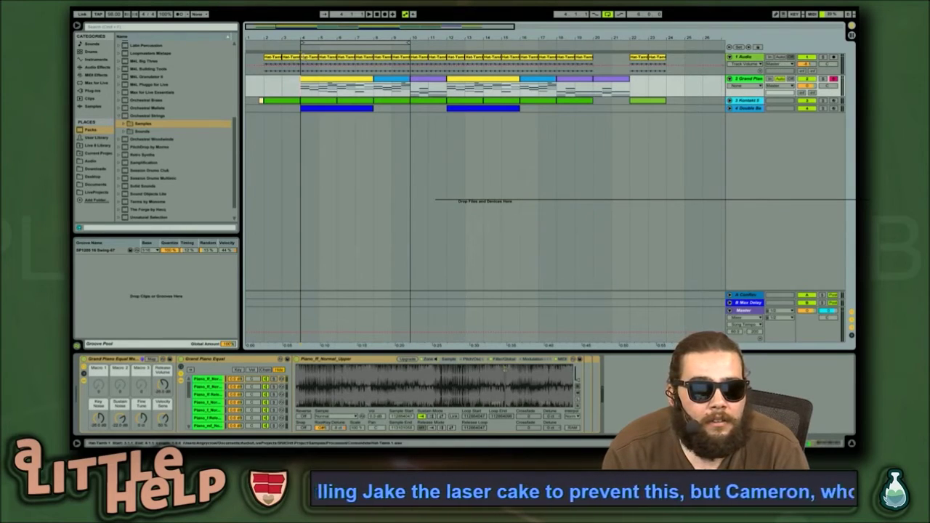
click(310, 57)
shift+click(665, 108)
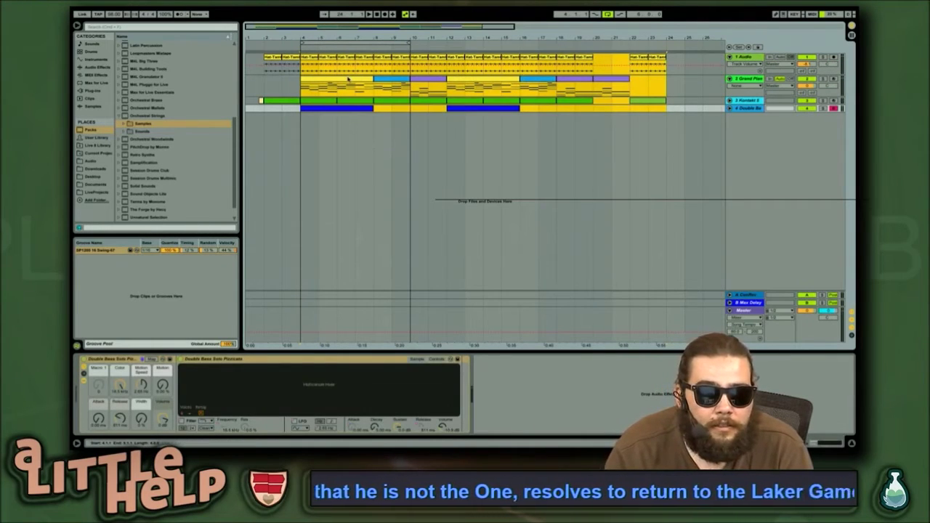
drag(347, 78, 466, 80)
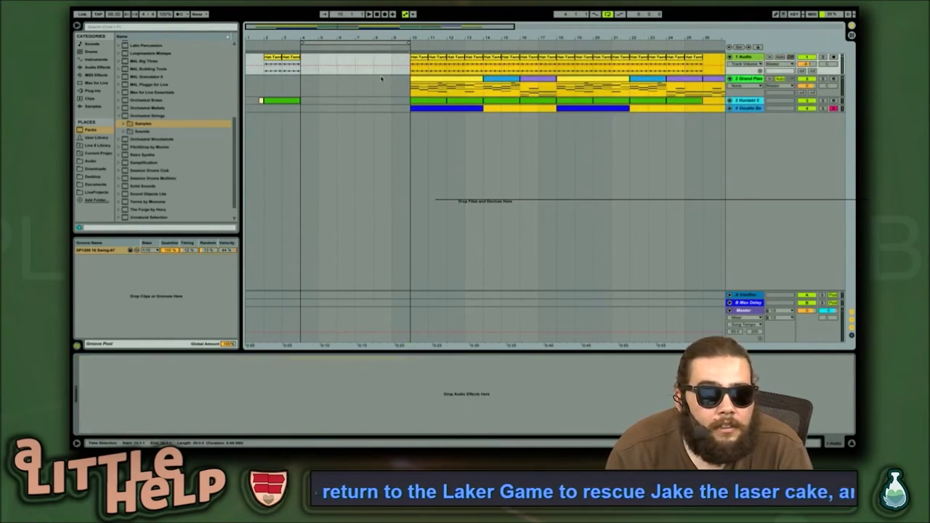
Duplicate the Hat-Tamb and Kontakt clips in bars 2–4 to bars 4–6
click(314, 107)
click(296, 102)
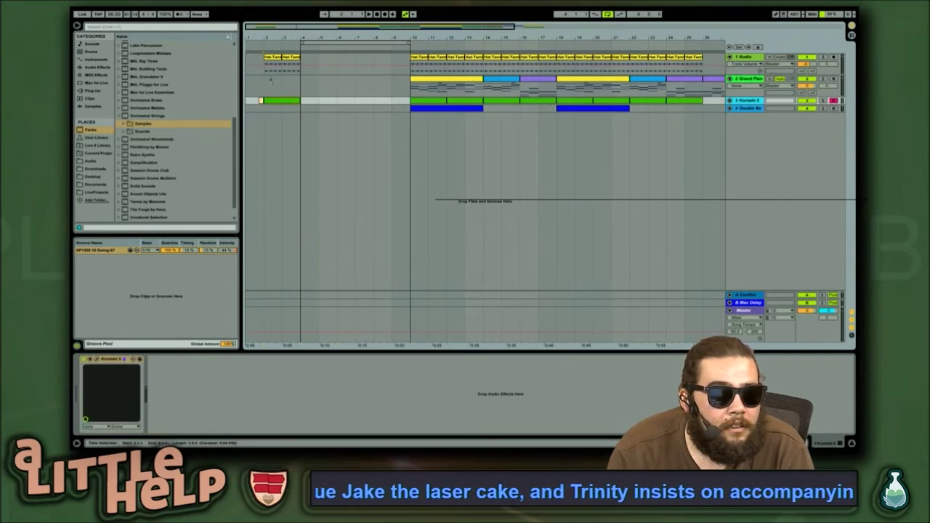
shift+click(270, 59)
key(ctrl+d)
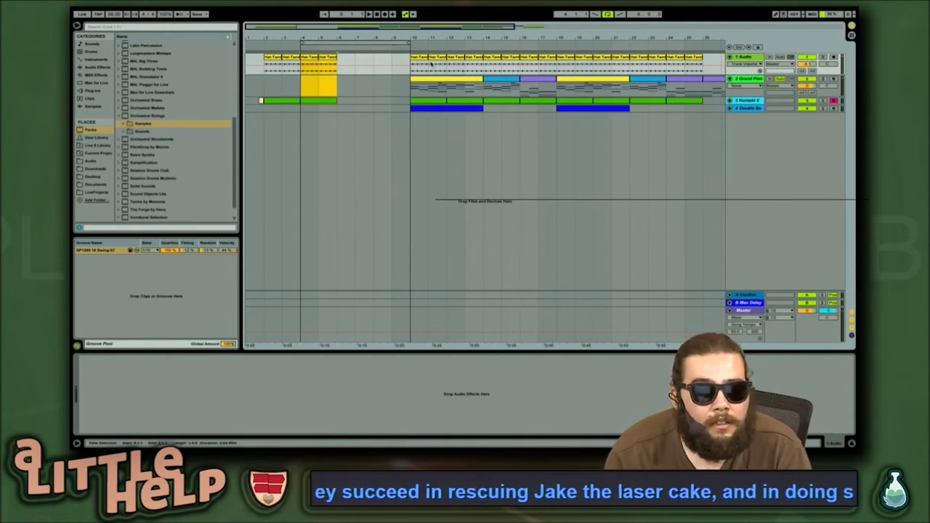
Delete the empty time between bars 6 and 10 so the song section directly follows the intro
click(408, 64)
drag(410, 83, 342, 84)
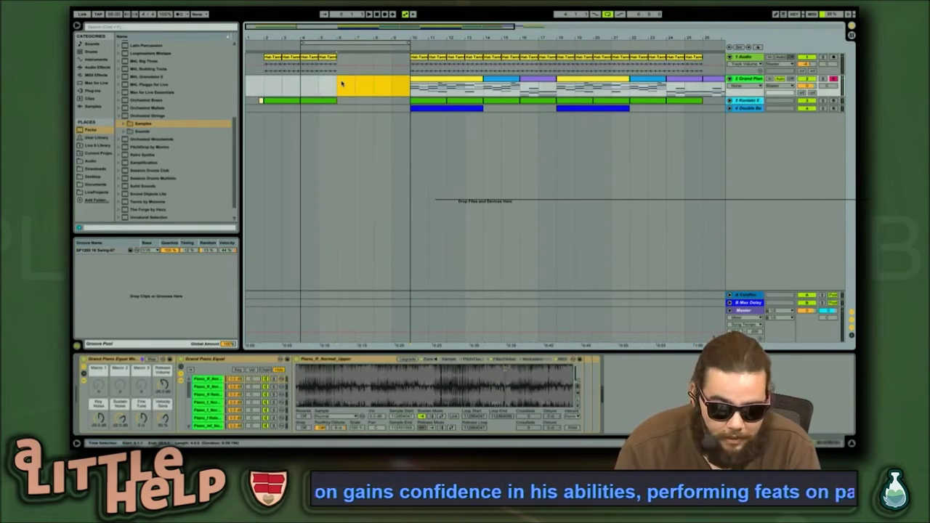
key(ctrl+shift+Delete)
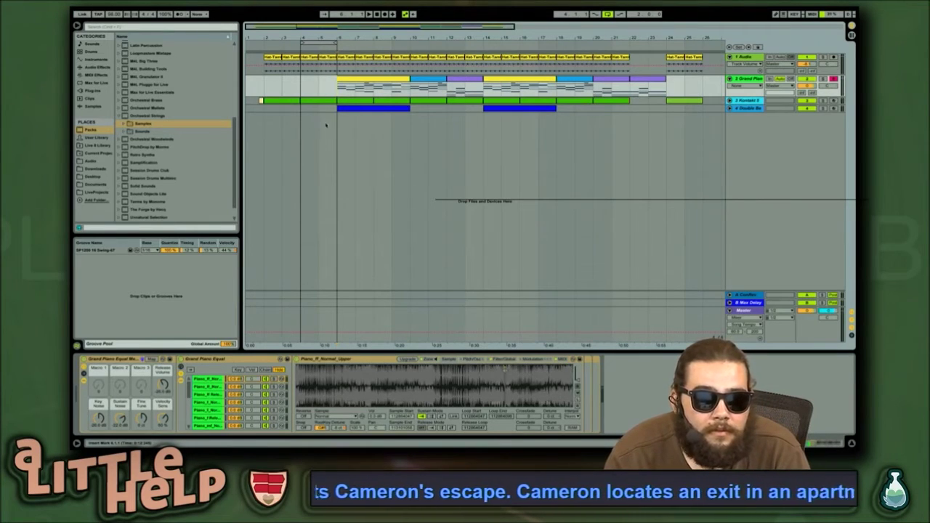
Set the arrangement loop to span bars 6 to 24 and save the set
drag(356, 35, 360, 31)
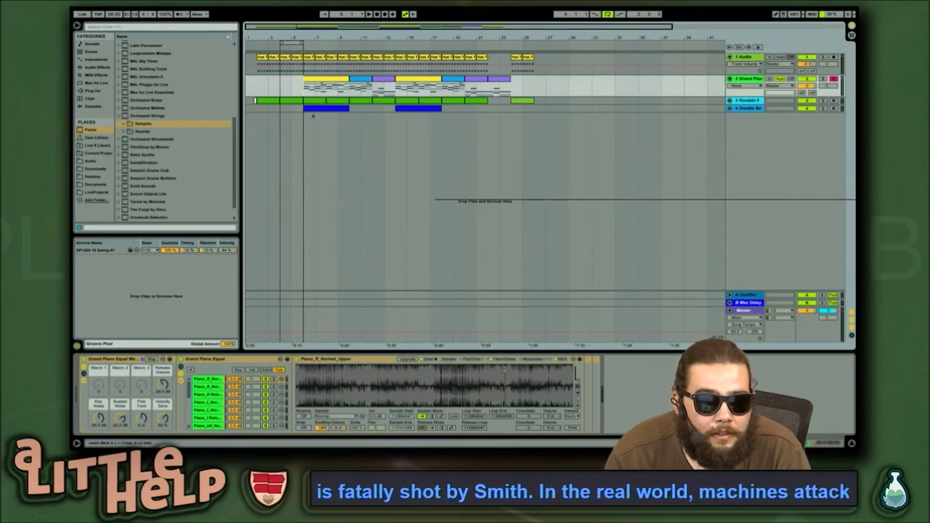
click(306, 110)
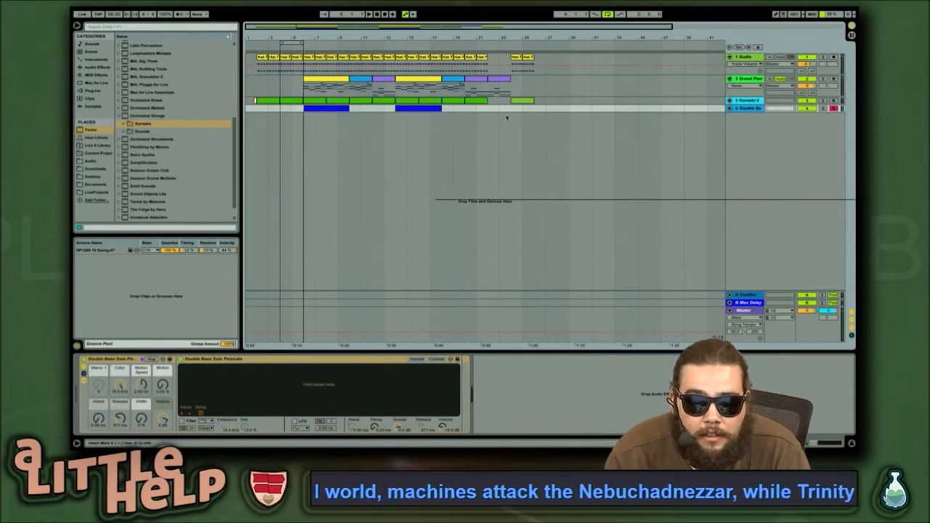
drag(480, 29, 507, 109)
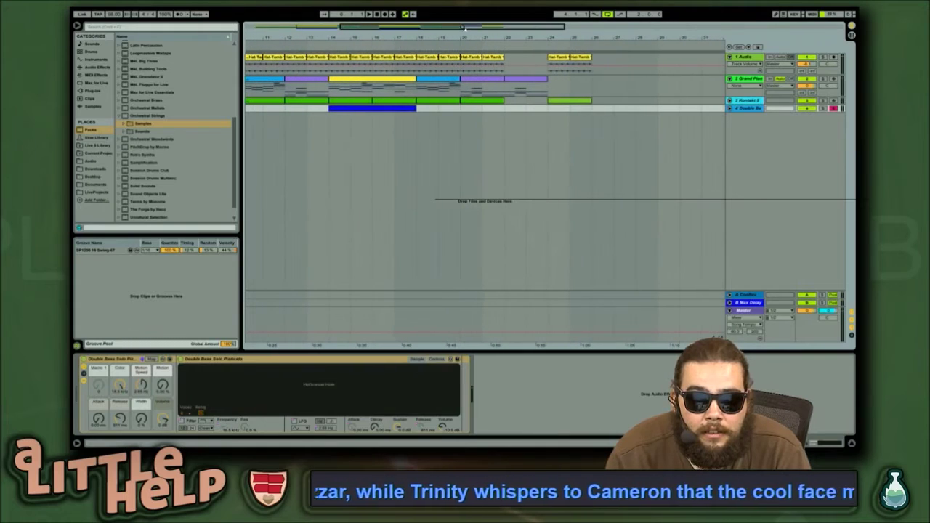
shift+click(548, 111)
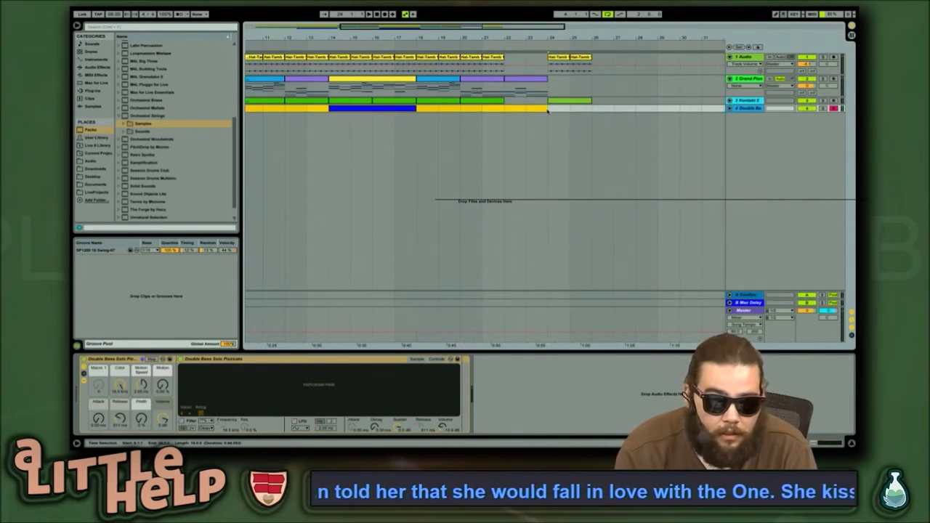
key(super+l)
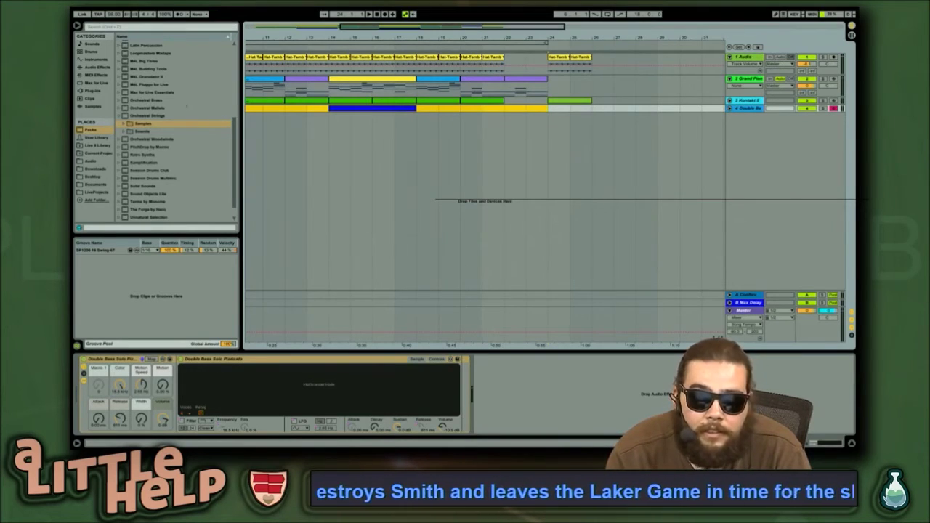
click(381, 137)
key(super+s)
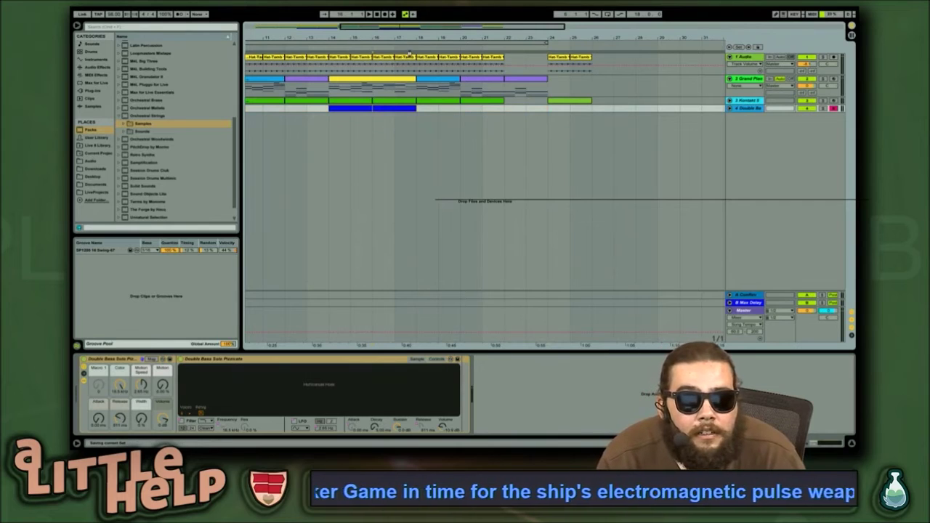
Play back the arrangement to listen to the extended intro and the start of the song section
drag(399, 26, 379, 27)
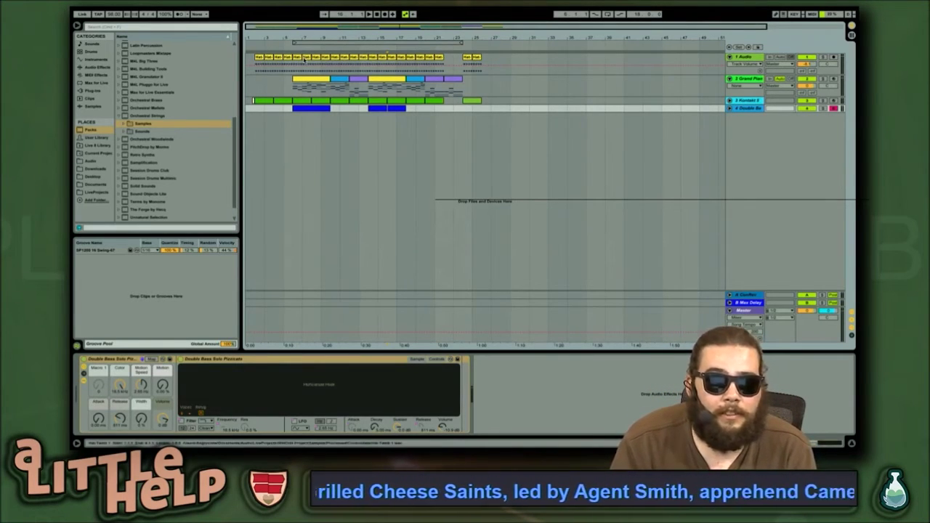
drag(316, 35, 287, 31)
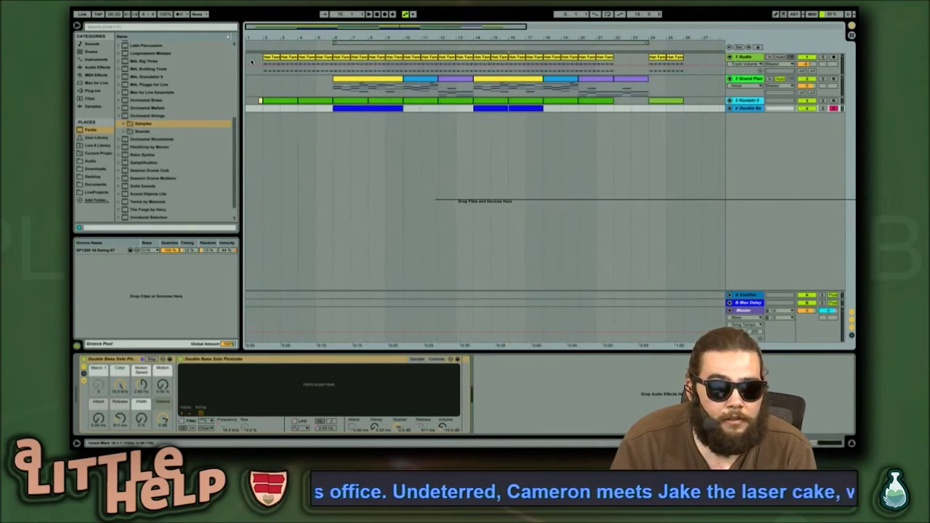
key(space)
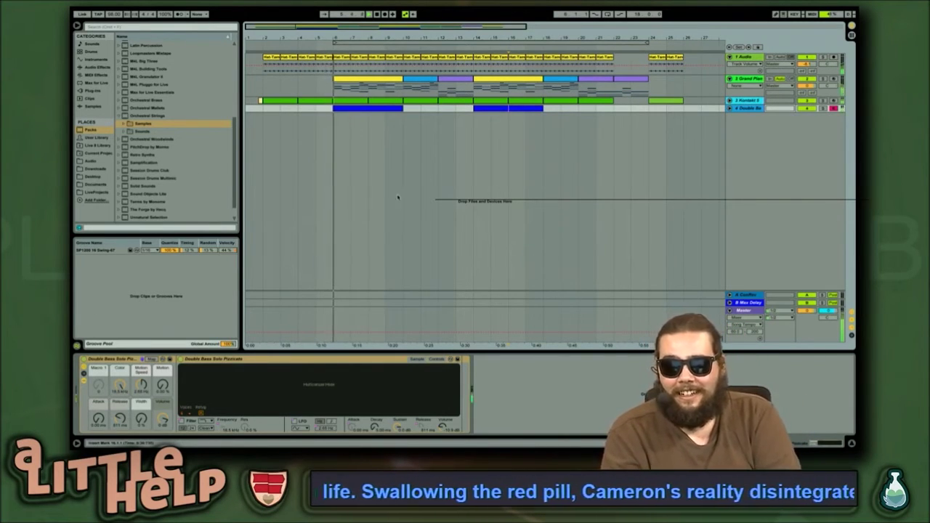
Select the Kontakt track and look through the available MIDI effects down to Random
click(747, 101)
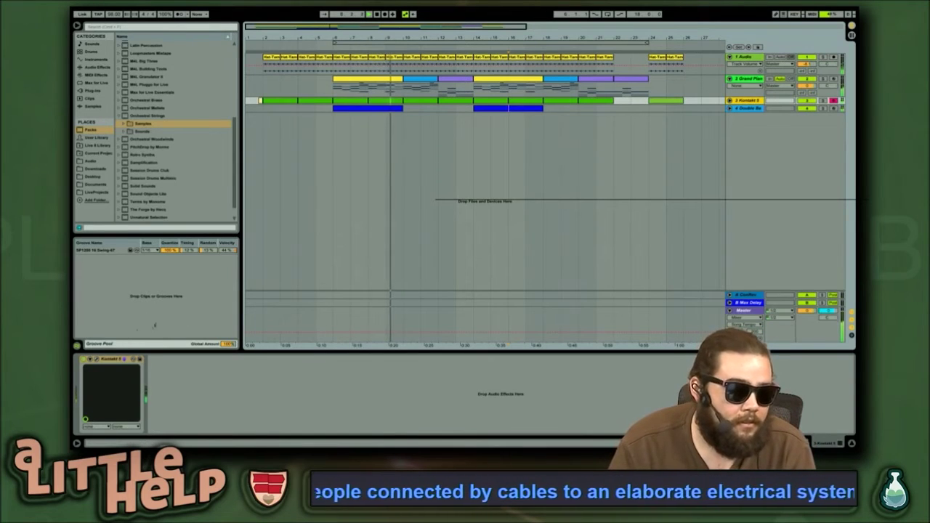
scroll(128, 60, up, 4)
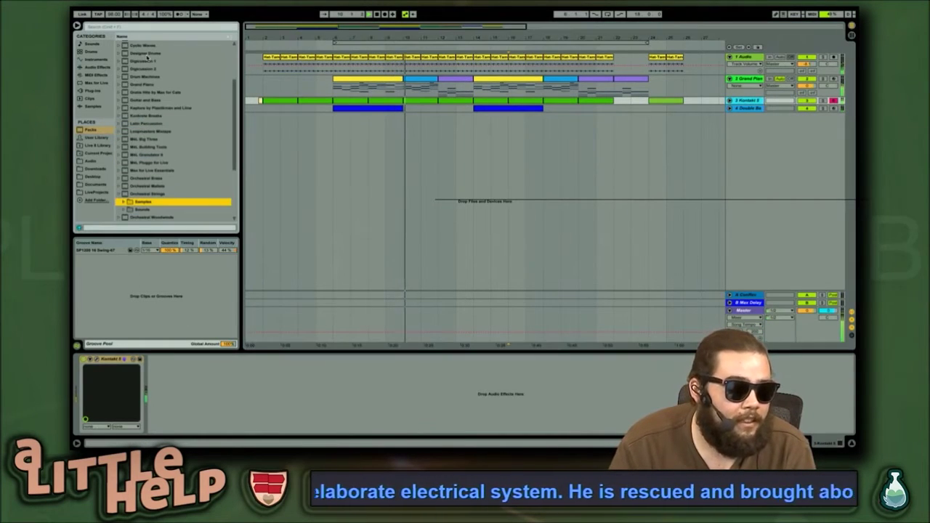
click(95, 75)
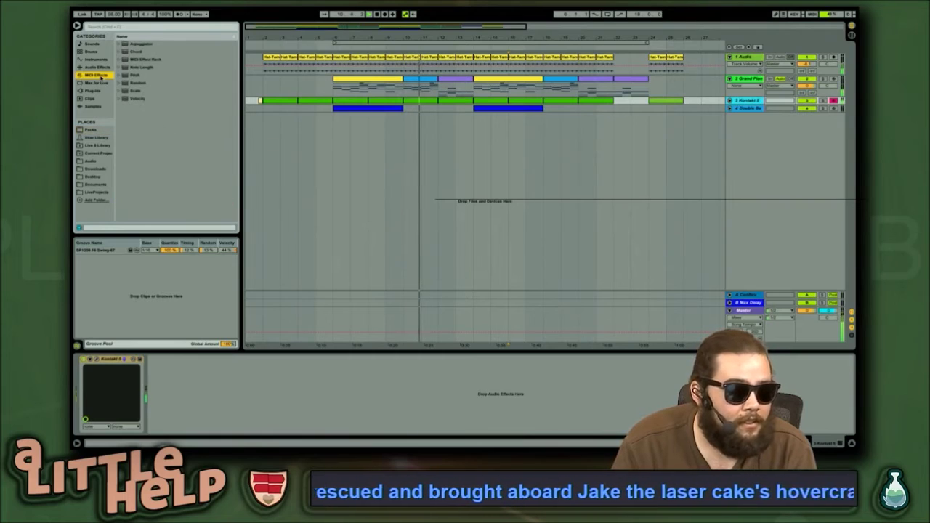
click(173, 67)
key(Down)
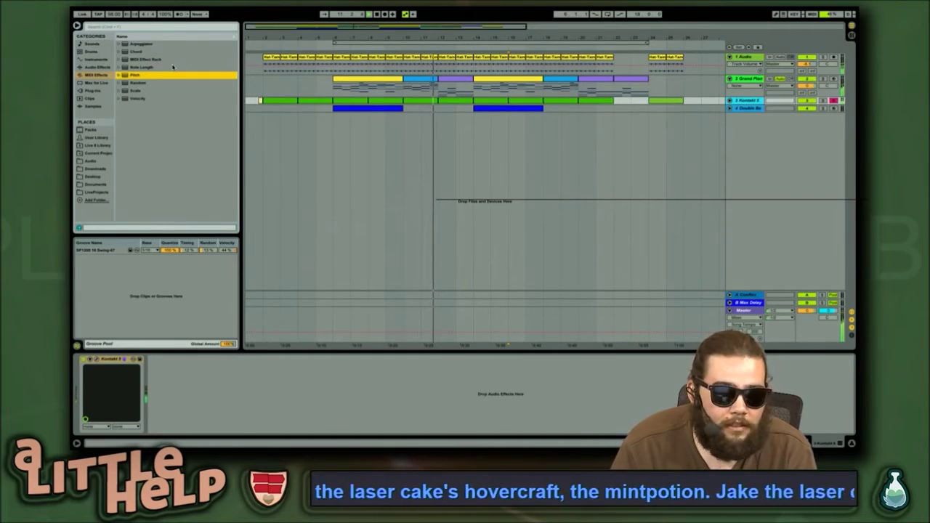
key(Down)
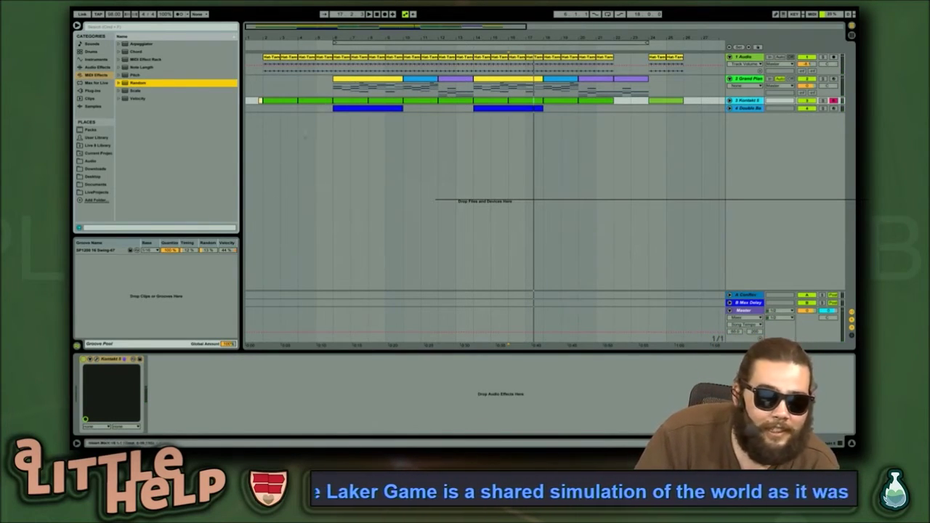
Remove the SP1200 16 Swing-67 groove from the Groove Pool
click(116, 251)
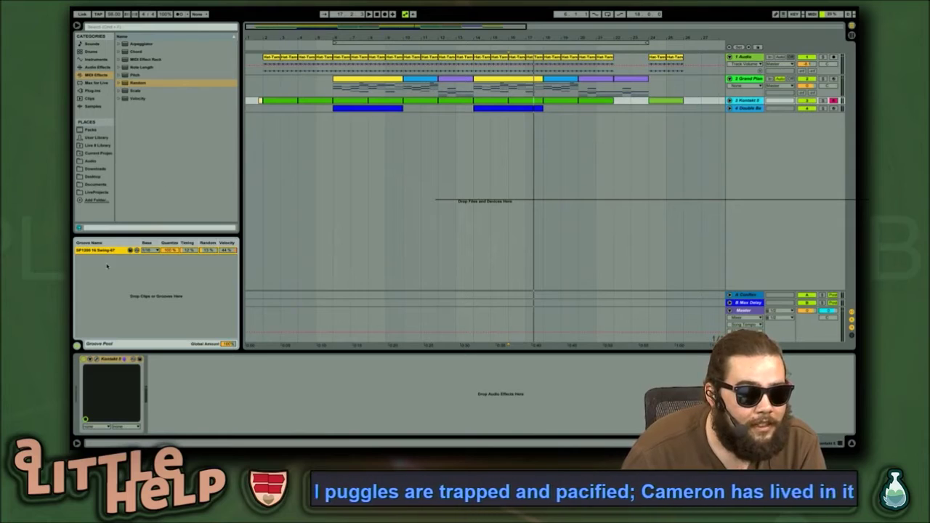
key(Delete)
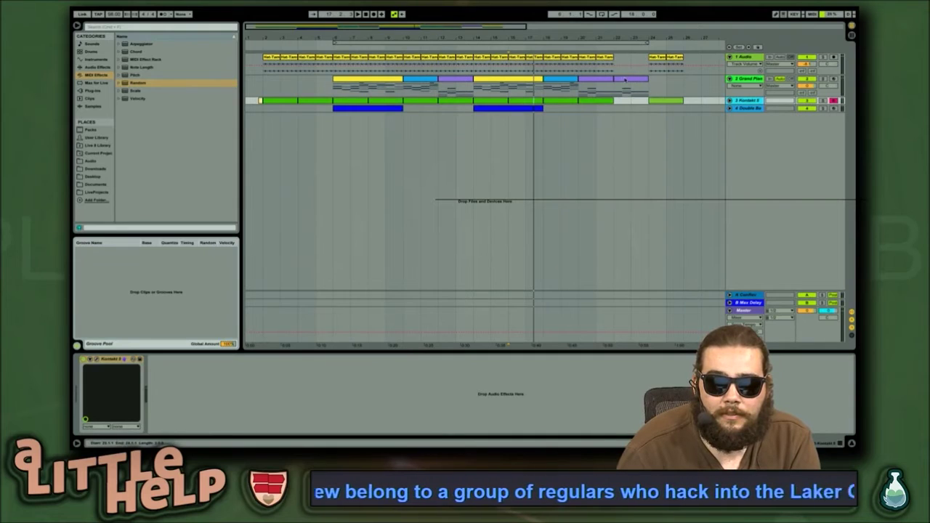
click(624, 78)
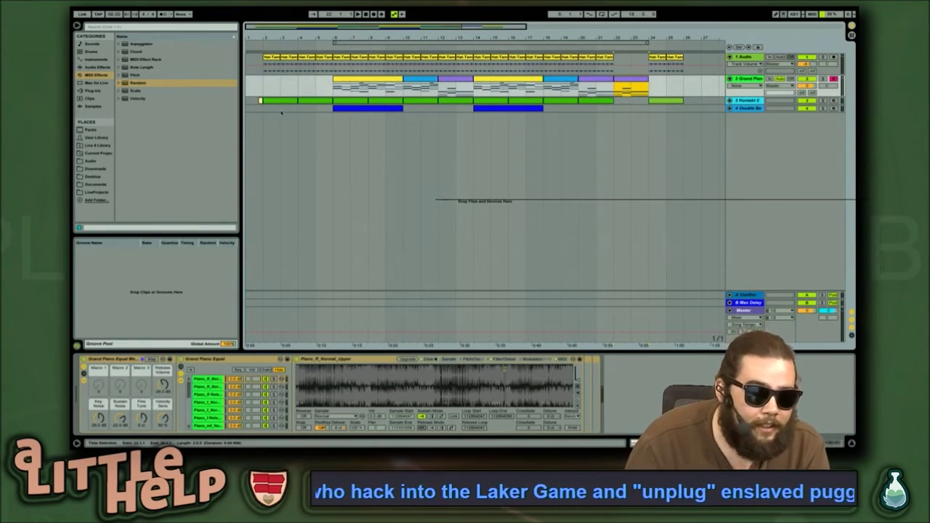
Copy the Kontakt clip at bars 2–4 to bar 27 and open the copy in an enlarged note editor with all notes selected
click(282, 101)
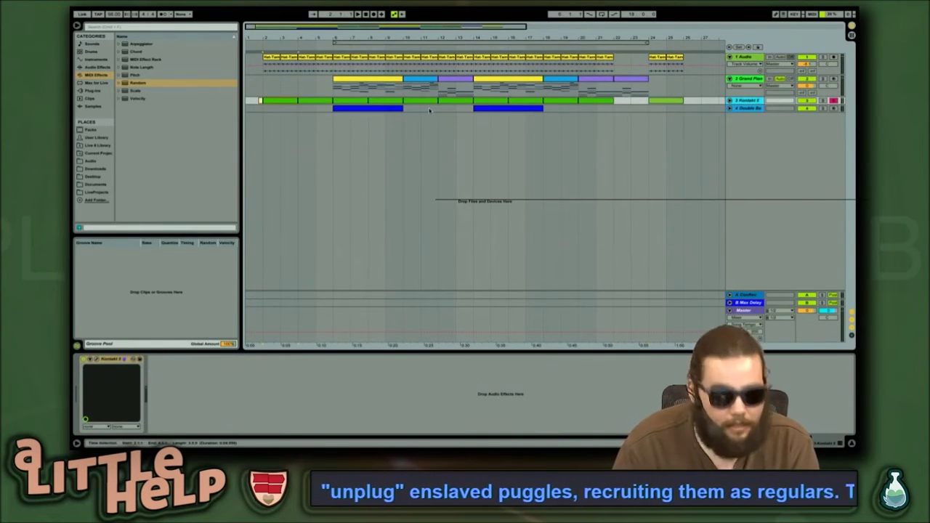
click(706, 100)
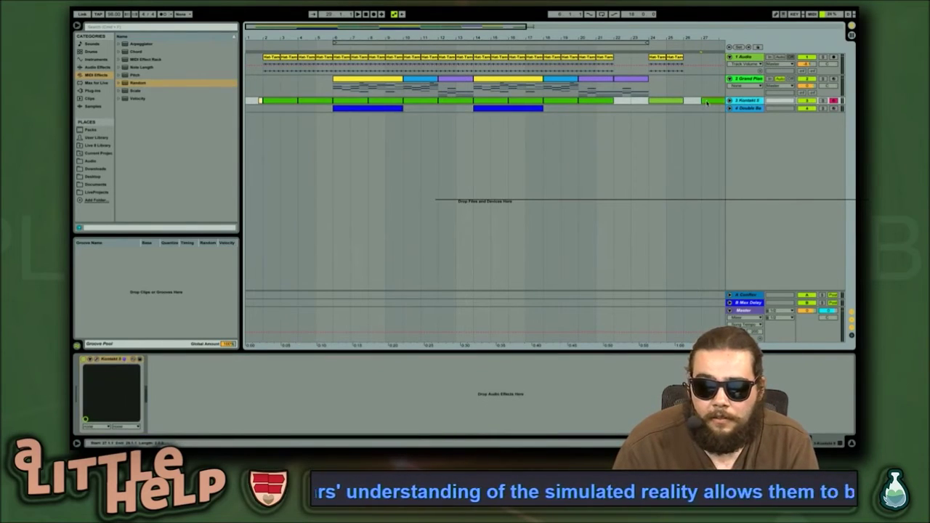
double_click(706, 102)
drag(520, 293, 528, 212)
click(575, 280)
key(ctrl+a)
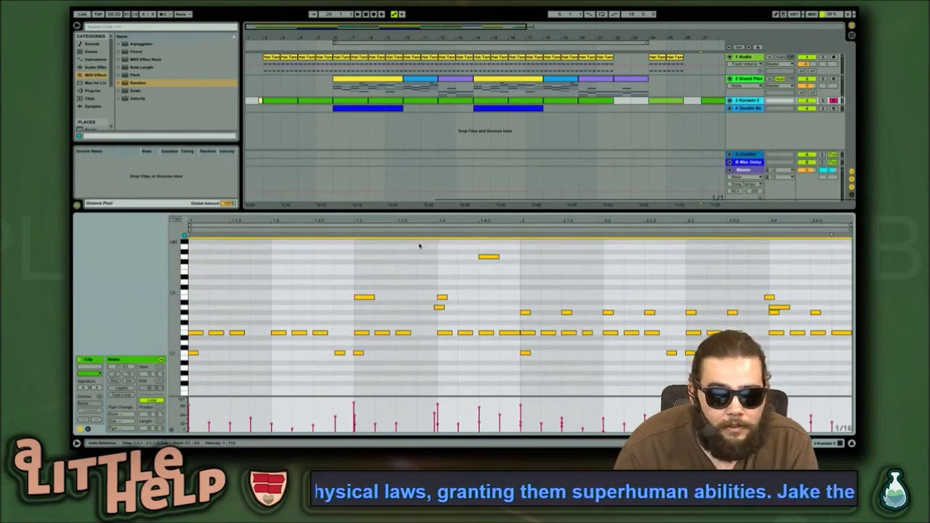
click(352, 235)
click(370, 247)
key(ctrl+a)
mouse_move(189, 236)
mouse_down()
mouse_move(234, 236)
mouse_move(186, 236)
mouse_up()
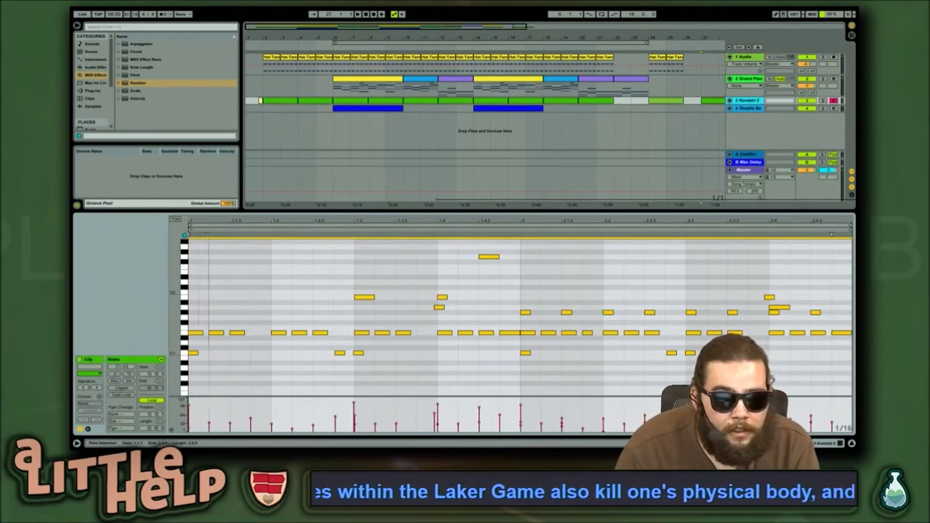
click(819, 270)
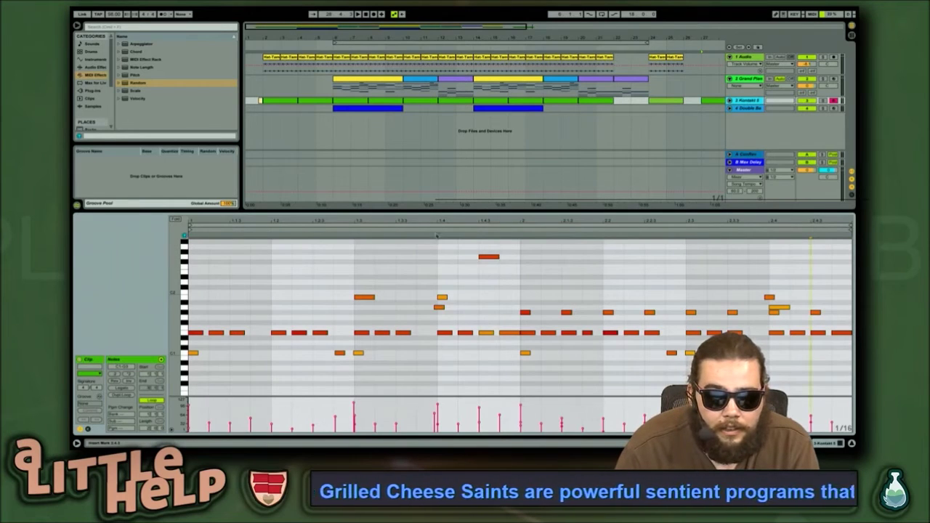
drag(439, 248, 358, 251)
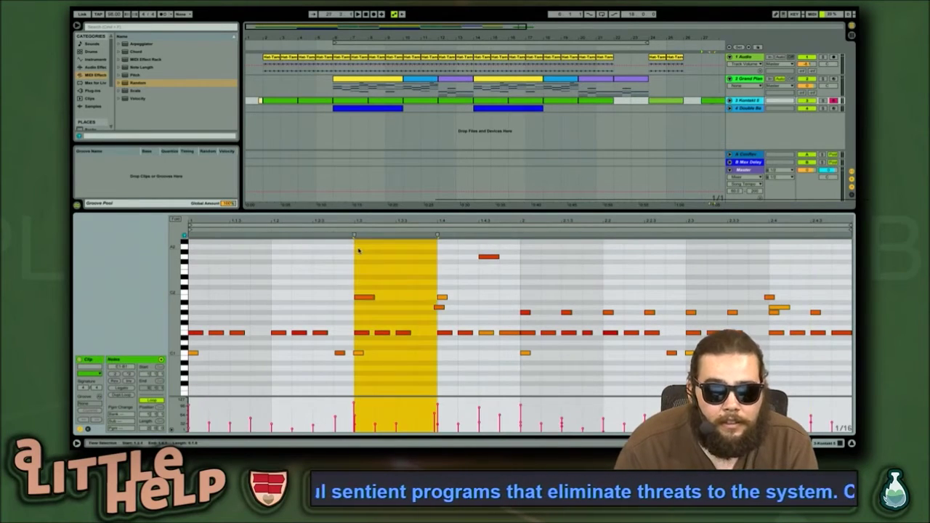
click(369, 249)
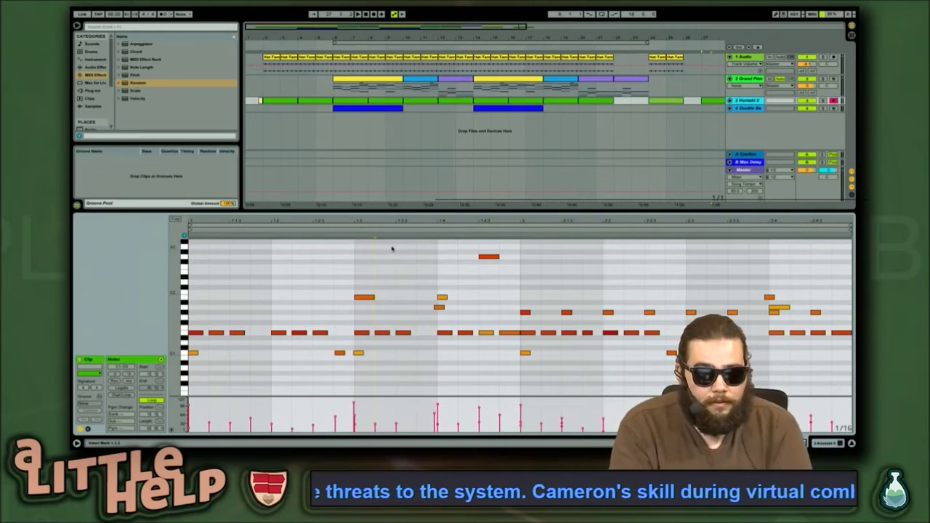
Try shifting the start stretch marker of the notes between beats 1.2.2 and 1.4 slightly later, audition the timing and undo it
mouse_move(436, 245)
mouse_down()
mouse_move(356, 259)
mouse_move(347, 295)
mouse_up()
click(378, 259)
drag(292, 245, 419, 407)
click(290, 235)
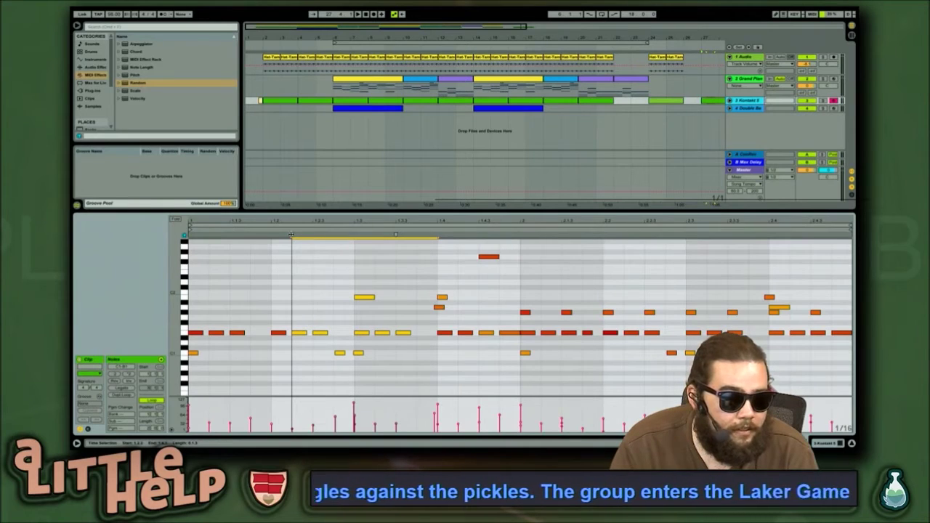
drag(290, 235, 297, 234)
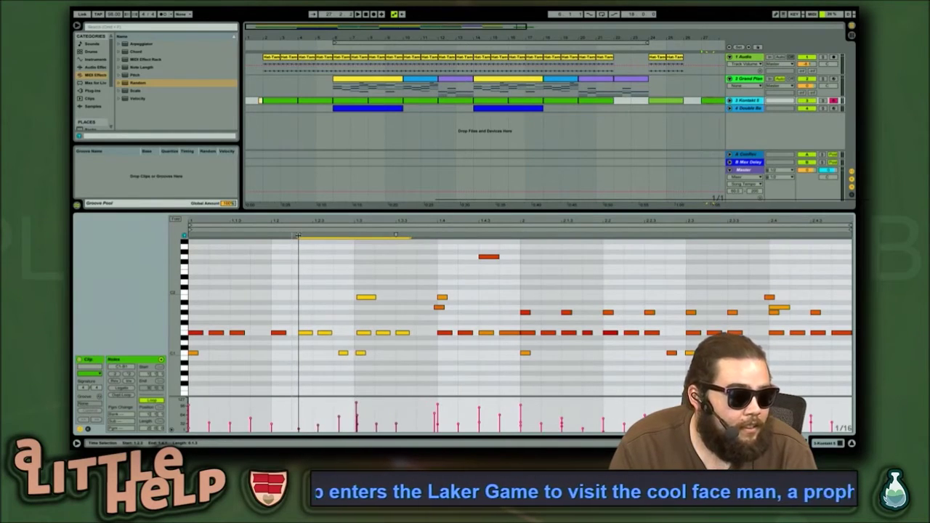
key(super+space)
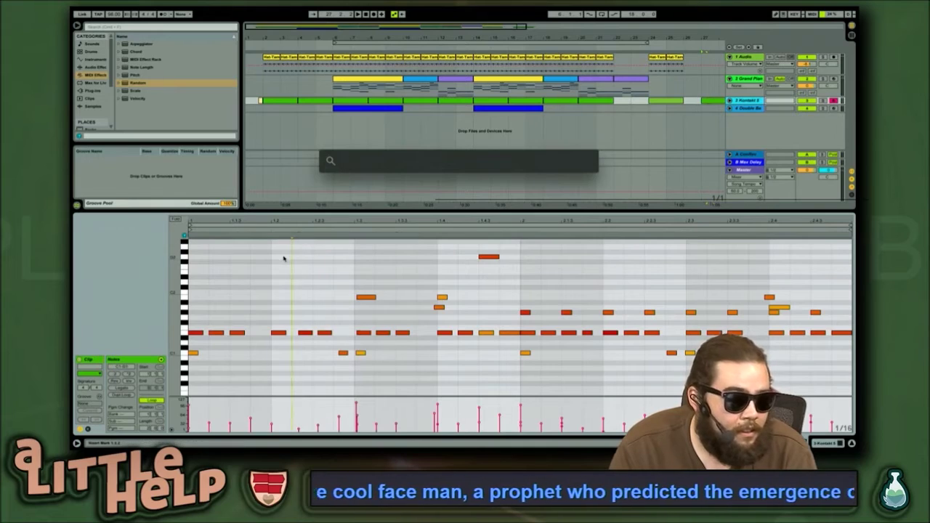
click(284, 257)
key(space)
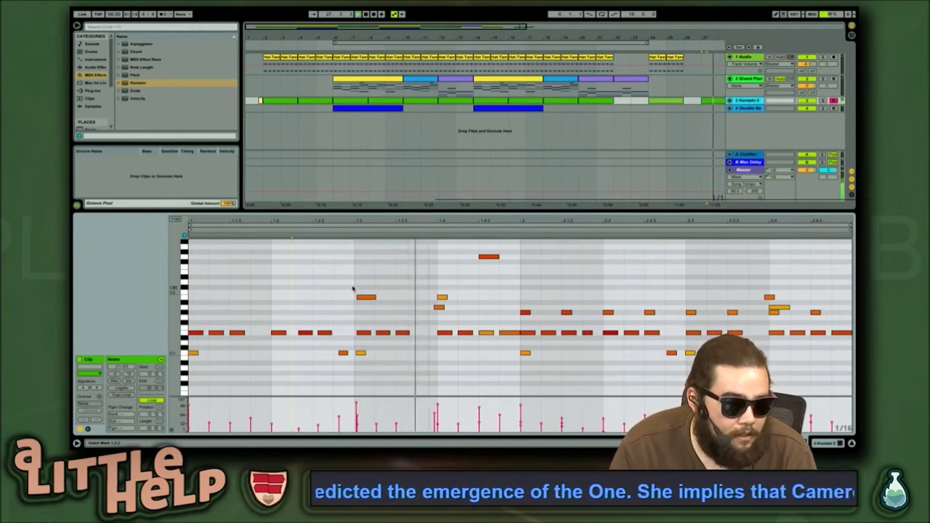
key(space)
key(super+z)
Try moving the end stretch marker of the same notes slightly earlier, audition the timing, undo the change and clear the selection
drag(396, 234, 392, 234)
click(396, 293)
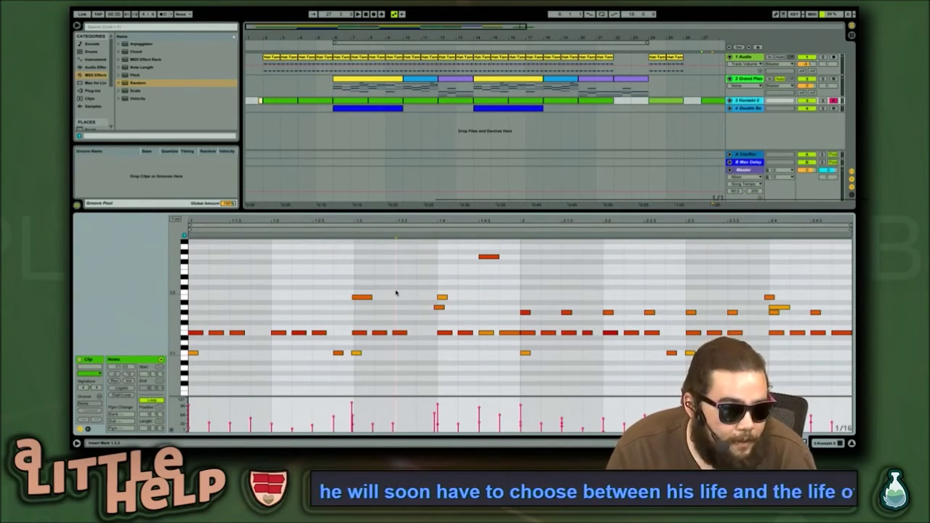
key(space)
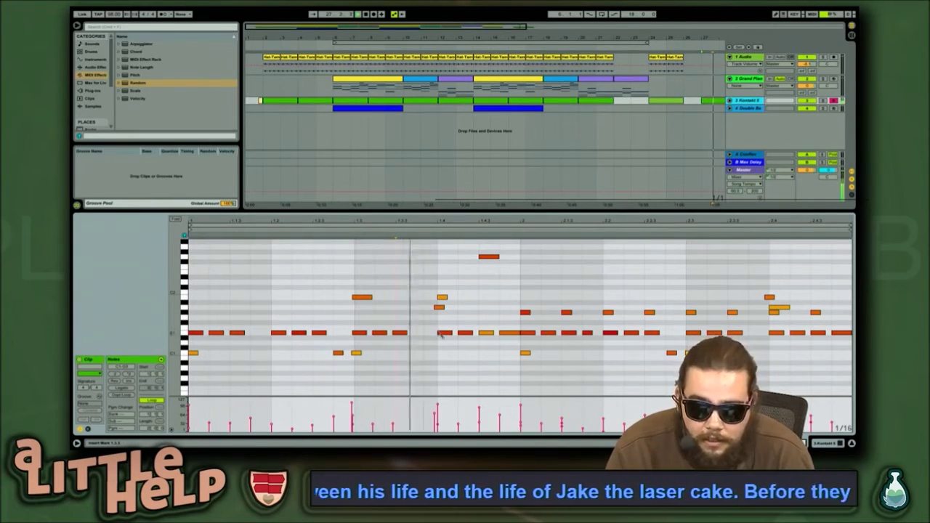
key(space)
key(ctrl+z)
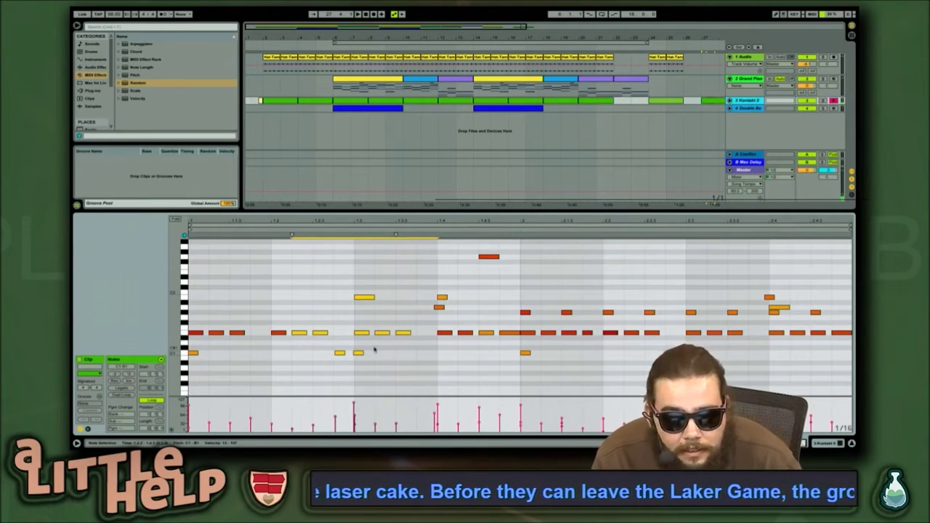
click(375, 351)
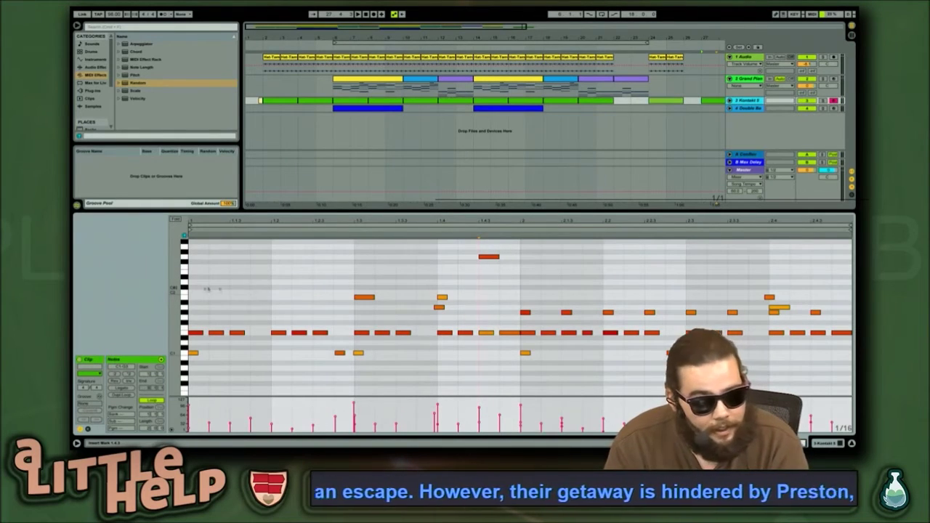
Copy the three E1 notes in the clip's first beat up to a free row just above C2
drag(270, 280, 180, 334)
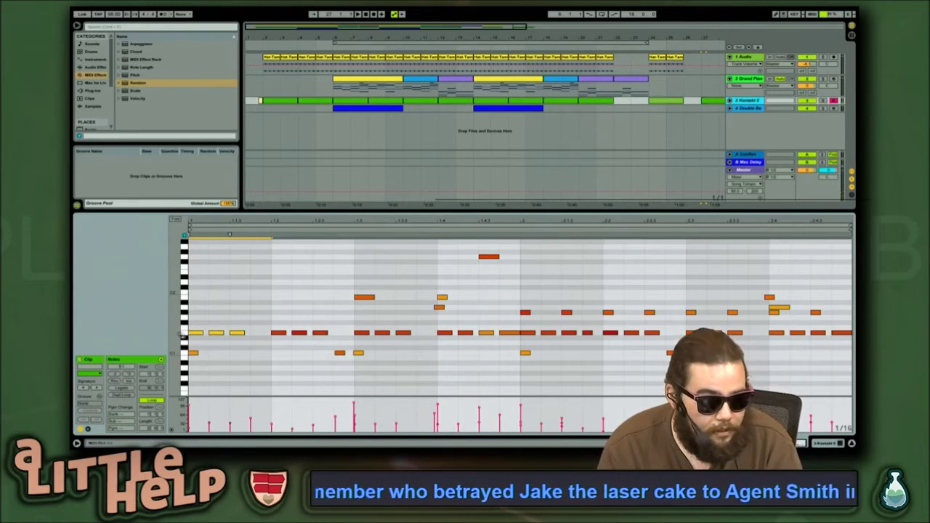
drag(217, 336, 219, 290)
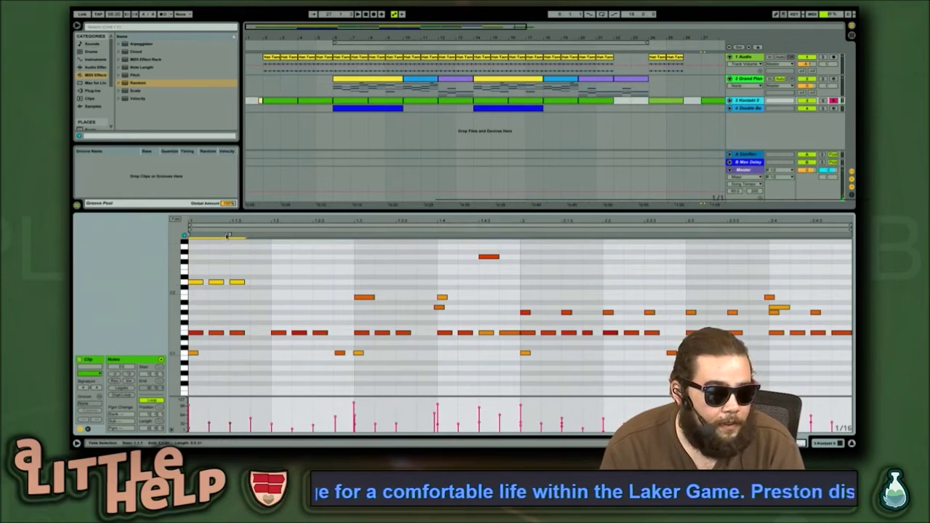
mouse_move(230, 236)
mouse_down()
mouse_move(211, 236)
mouse_move(247, 235)
mouse_move(230, 236)
mouse_up()
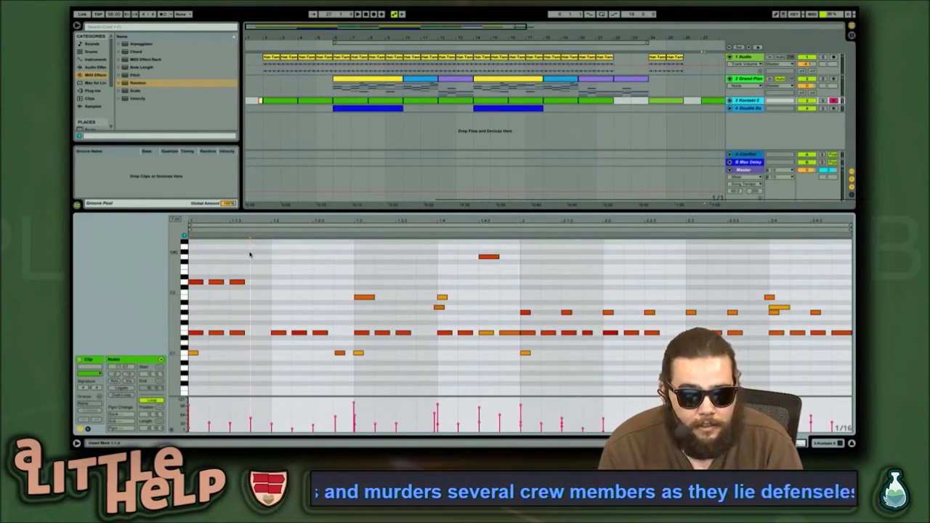
Delete the three copied notes just above C2, save the set and select the C1 note at beat 1.3
key(Delete)
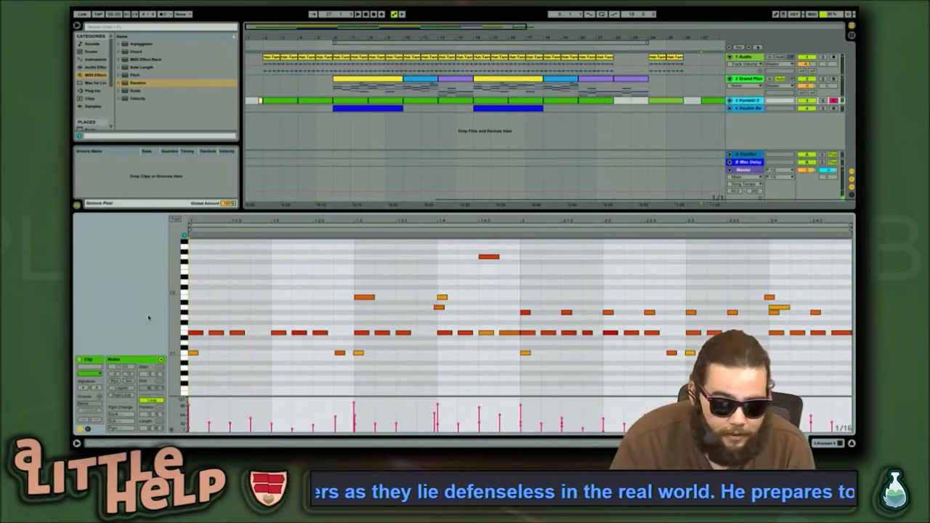
key(ctrl+s)
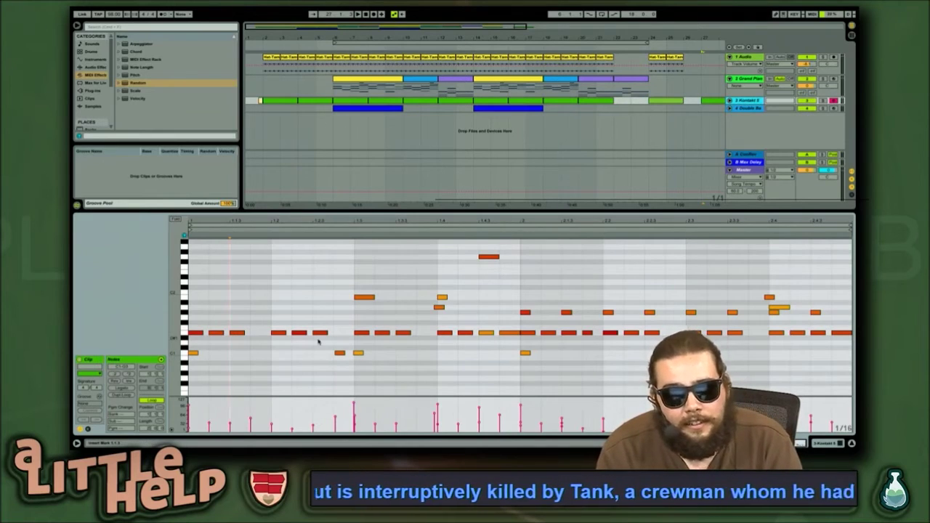
mouse_move(357, 219)
mouse_down()
mouse_move(357, 250)
mouse_move(360, 220)
mouse_up()
click(362, 353)
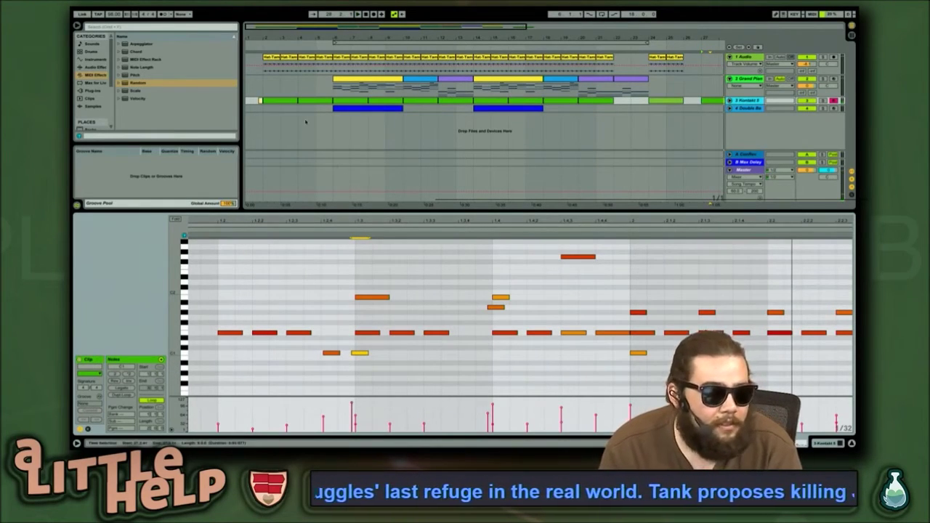
Select the Kontakt clip at bar 2 and browse the groove library to the contents of the MPC folder
click(275, 99)
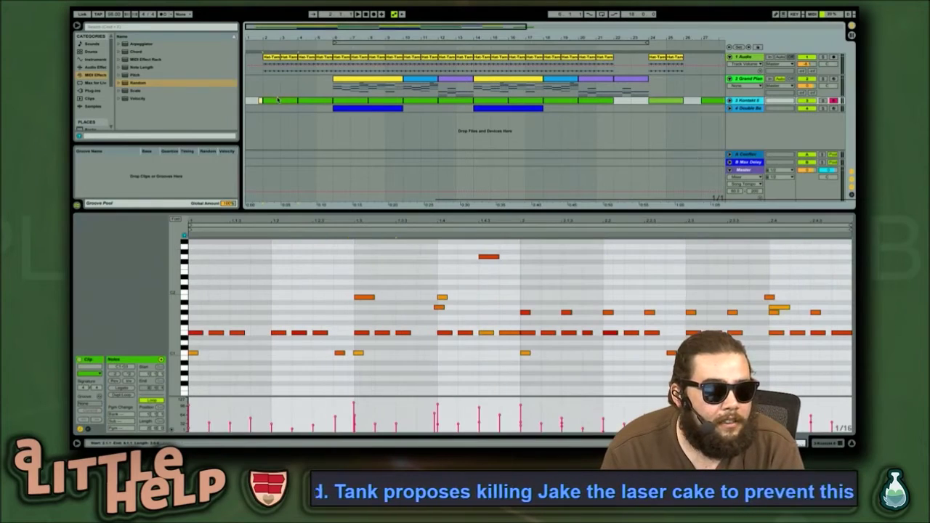
right_click(143, 174)
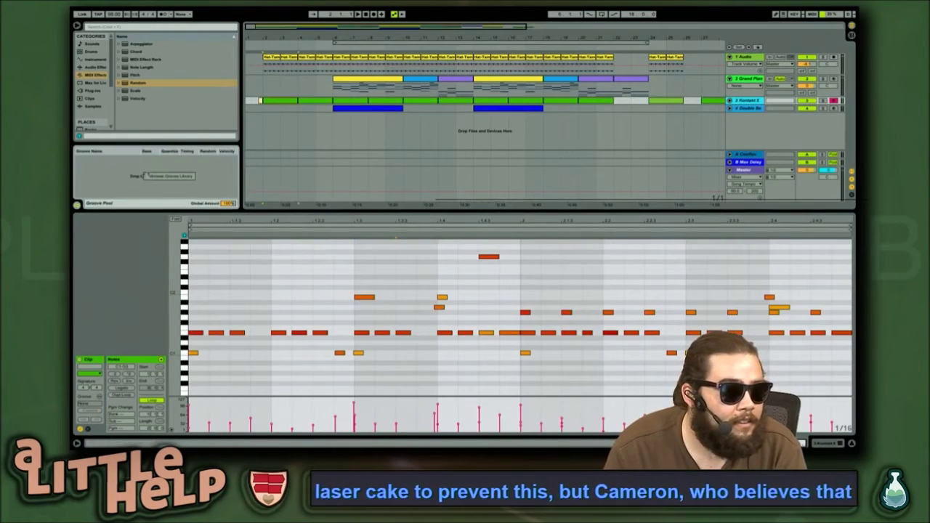
click(183, 176)
key(Down)
key(Down)
key(Down)
key(Down)
key(Down)
key(Down)
key(Down)
key(Down)
key(Down)
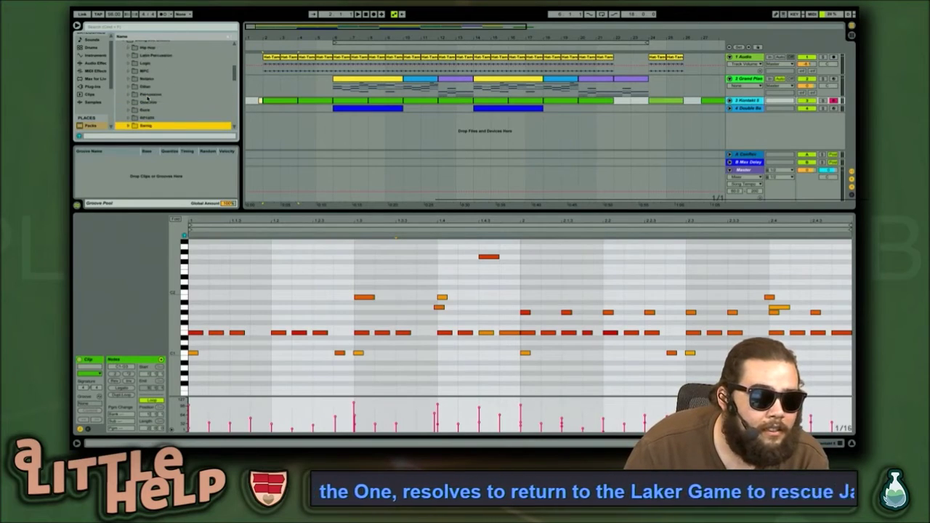
key(Up)
key(Up)
key(Up)
key(Up)
key(Up)
key(Right)
Look through the MPC 8 Swing grooves and pick MPC 8 Swing-70
key(Down)
key(Down)
key(Down)
key(Down)
key(Down)
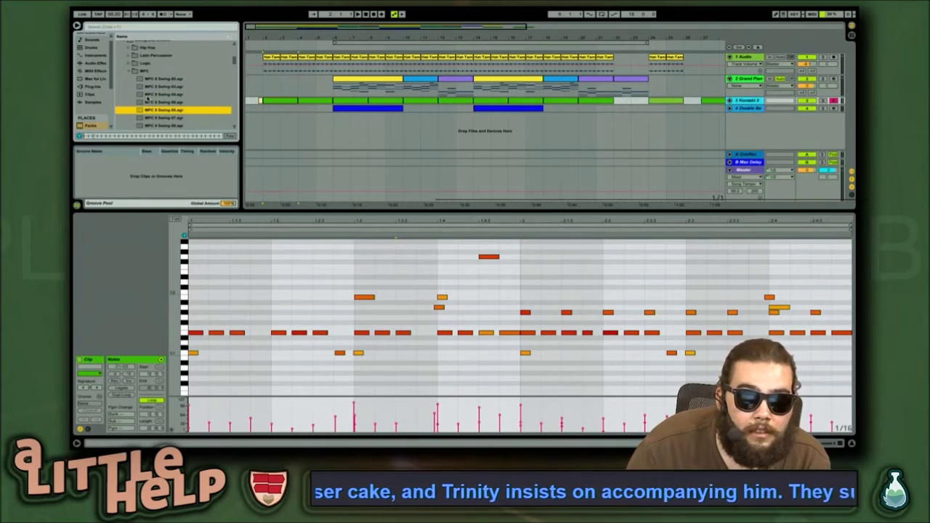
key(Down)
key(Down)
key(Down)
key(Down)
key(Down)
key(Down)
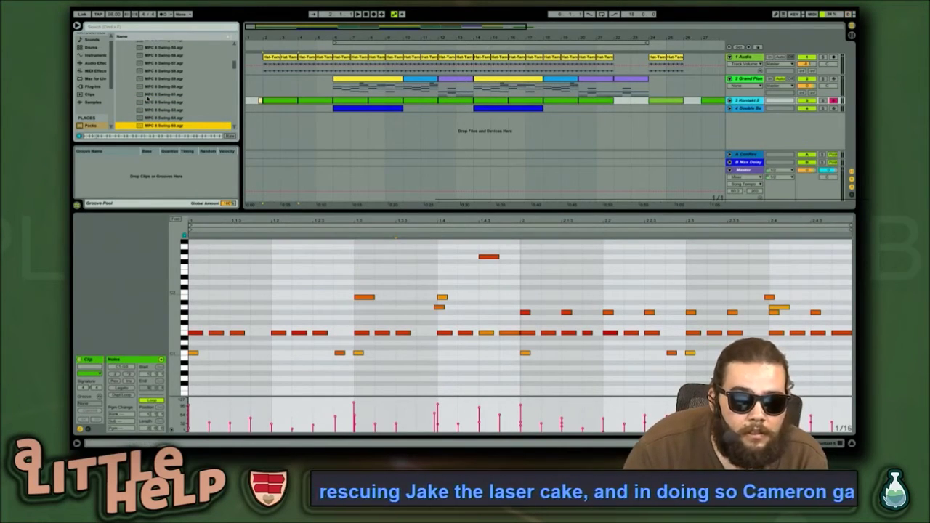
key(Down)
key(Down)
key(Down)
key(Down)
key(Down)
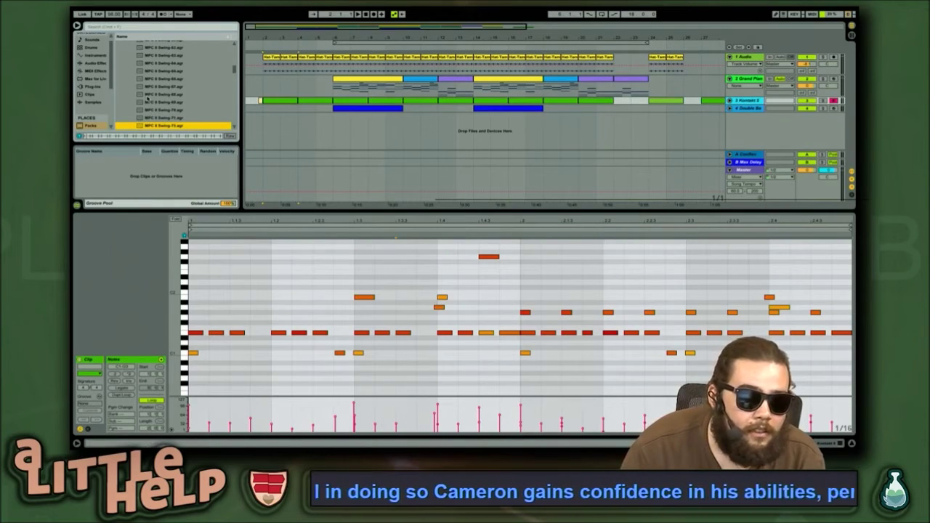
key(Up)
key(Up)
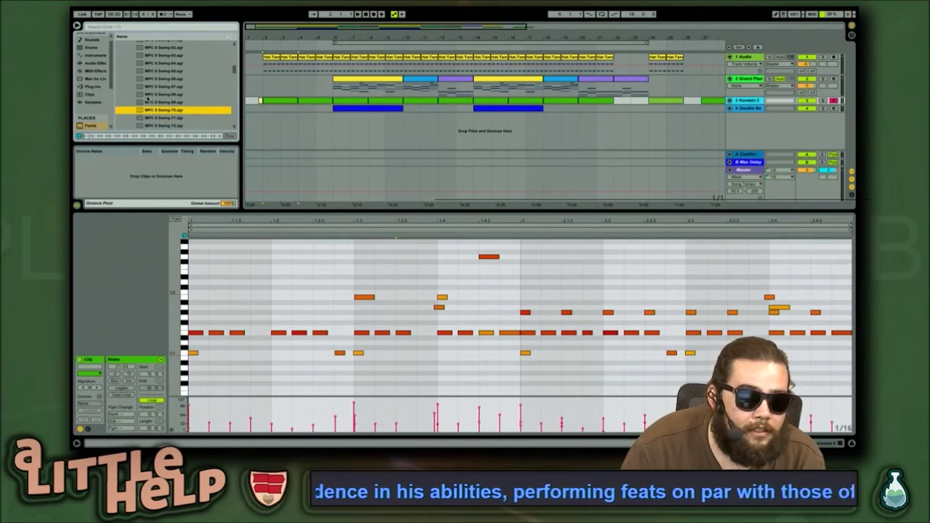
key(Up)
key(Up)
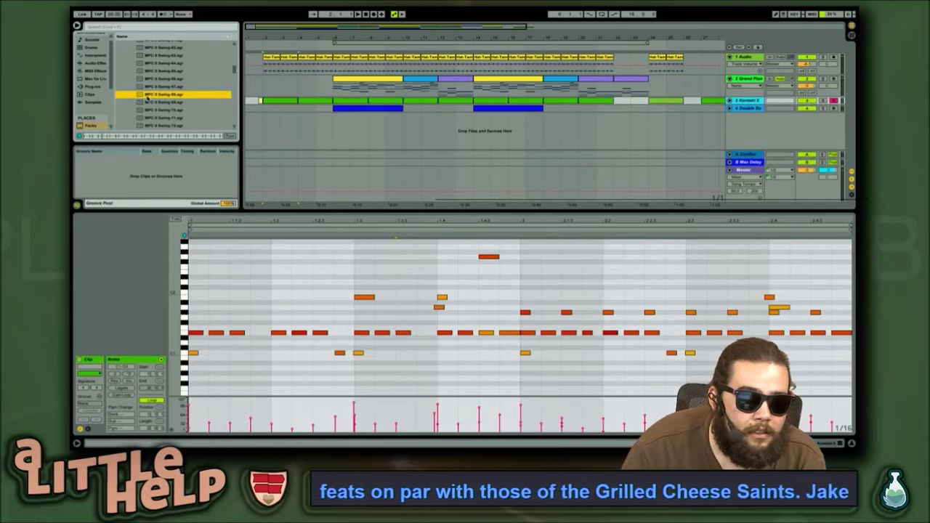
key(Down)
key(Down)
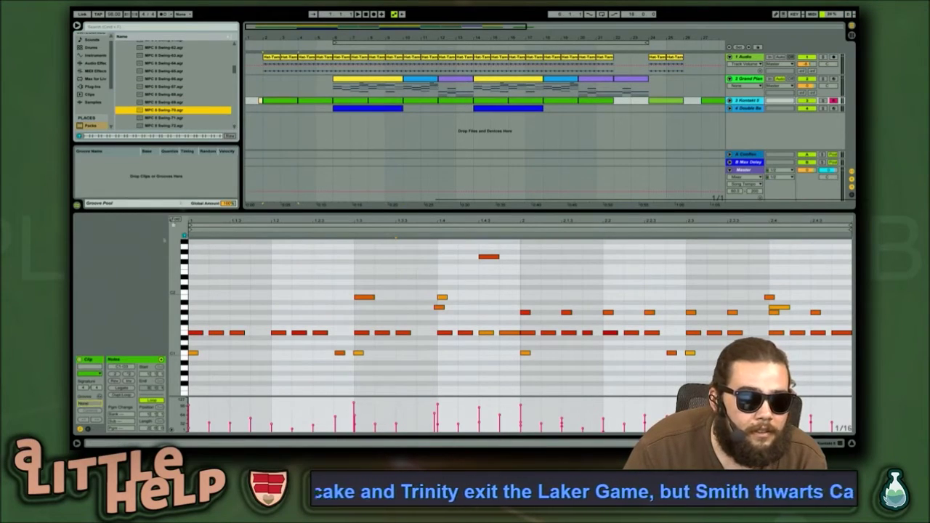
Try the MPC 8 Swing-70 groove on the Kontakt clip at bar 2 and set the clip's groove back to None
drag(430, 80, 282, 103)
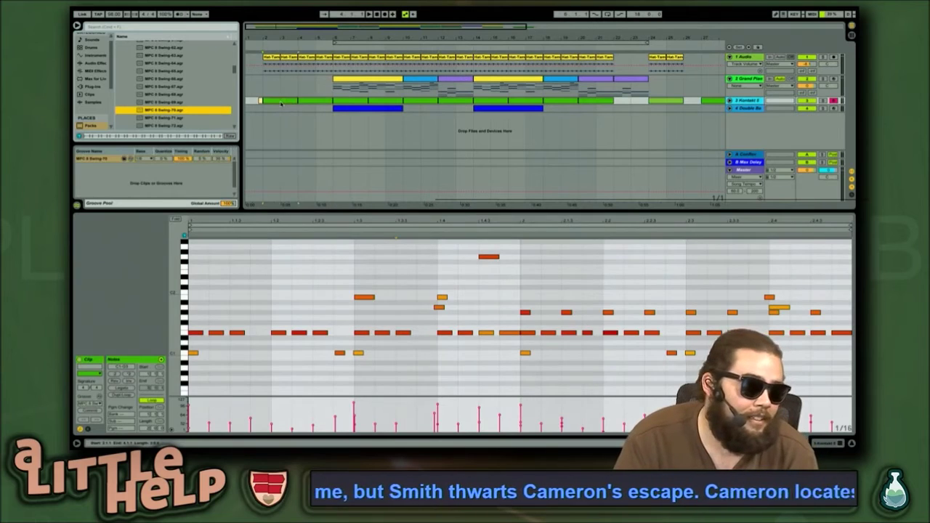
click(282, 103)
click(316, 103)
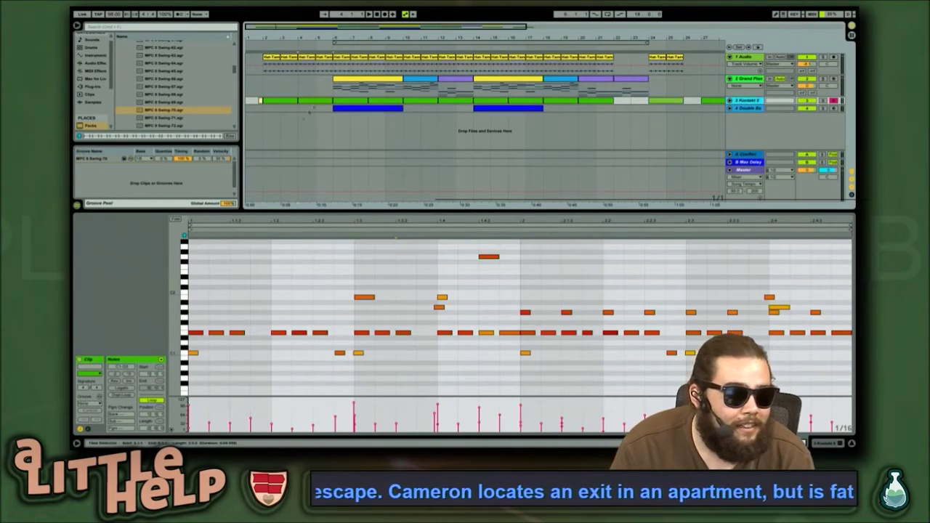
click(283, 102)
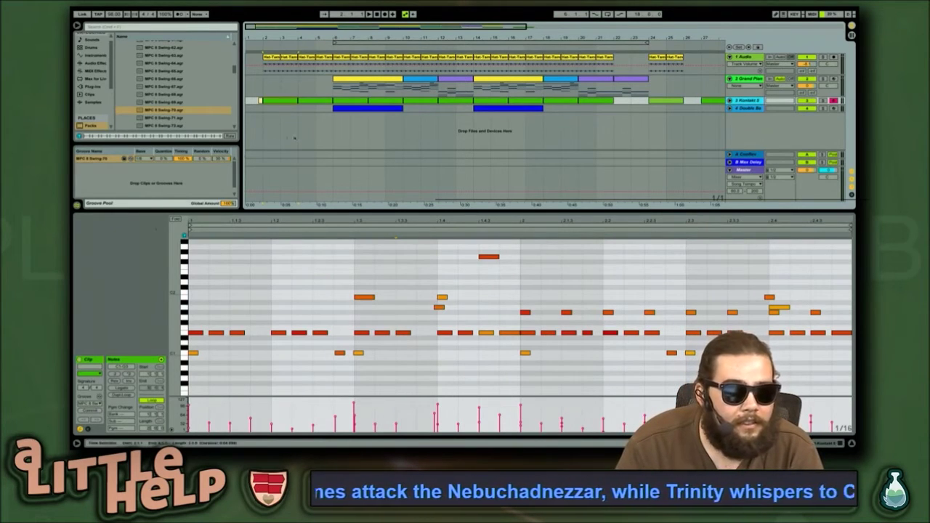
click(99, 404)
click(98, 411)
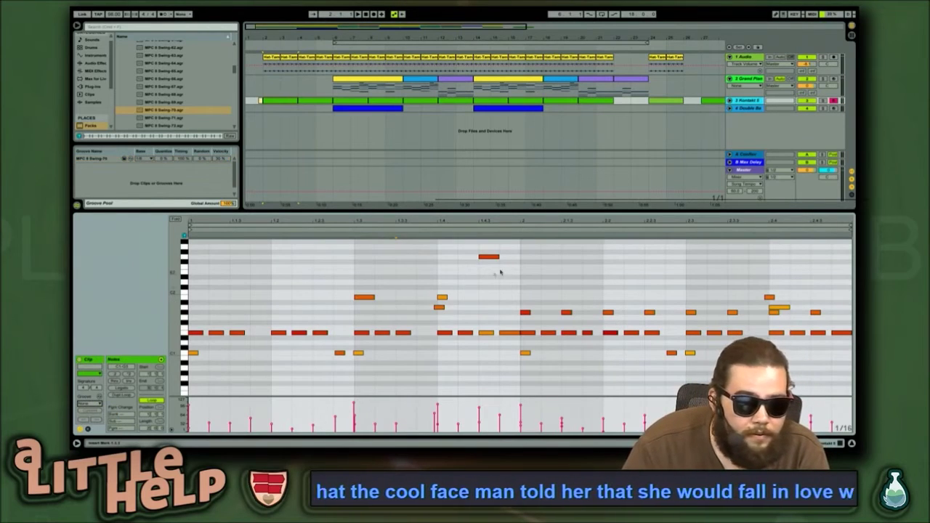
Loop the Kontakt clip at bar 27, play it and select the Double Bass track
click(710, 101)
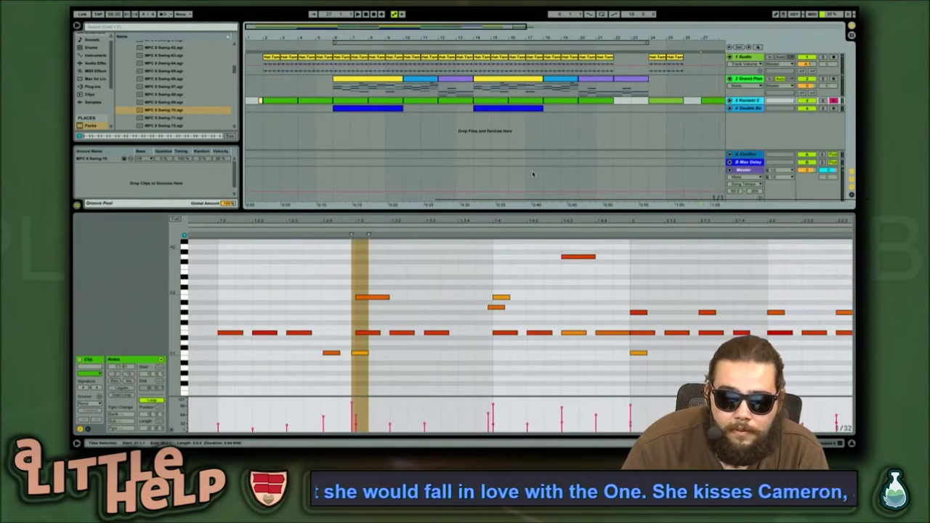
click(703, 137)
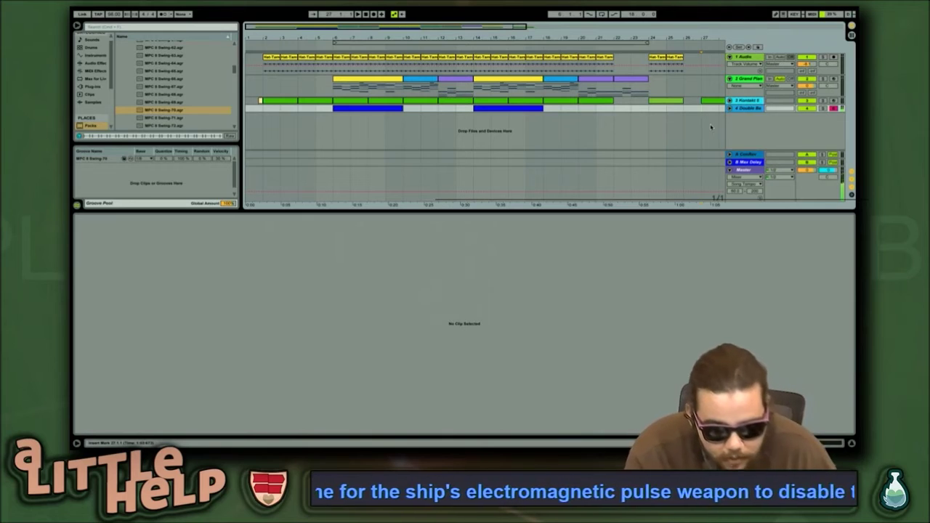
click(715, 102)
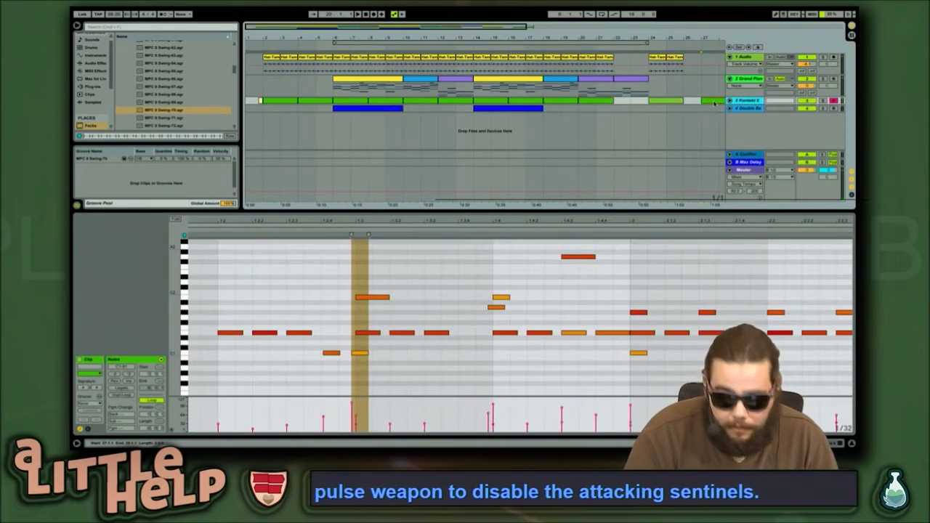
key(ctrl+l)
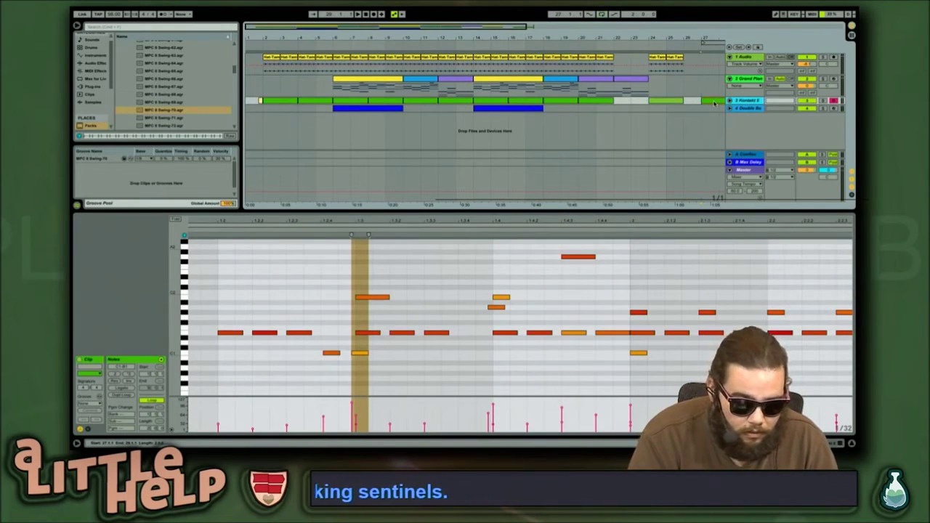
key(space)
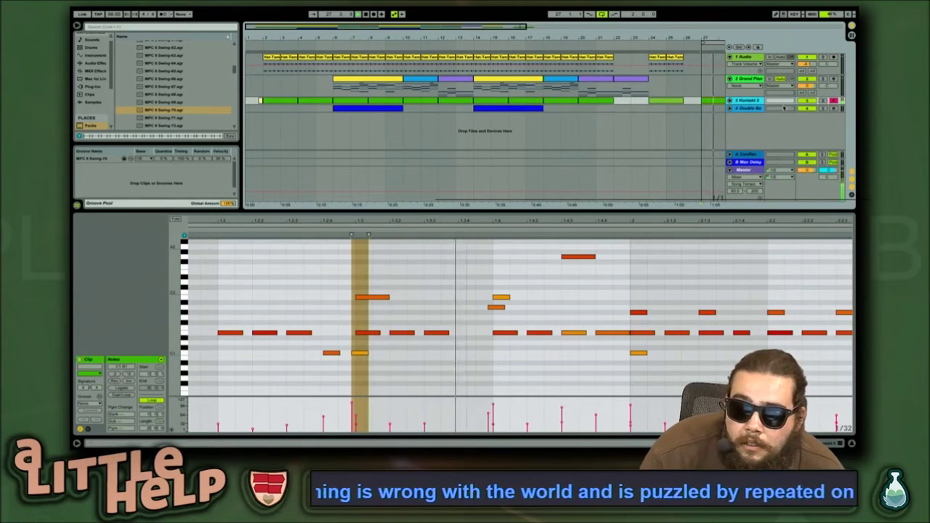
click(746, 108)
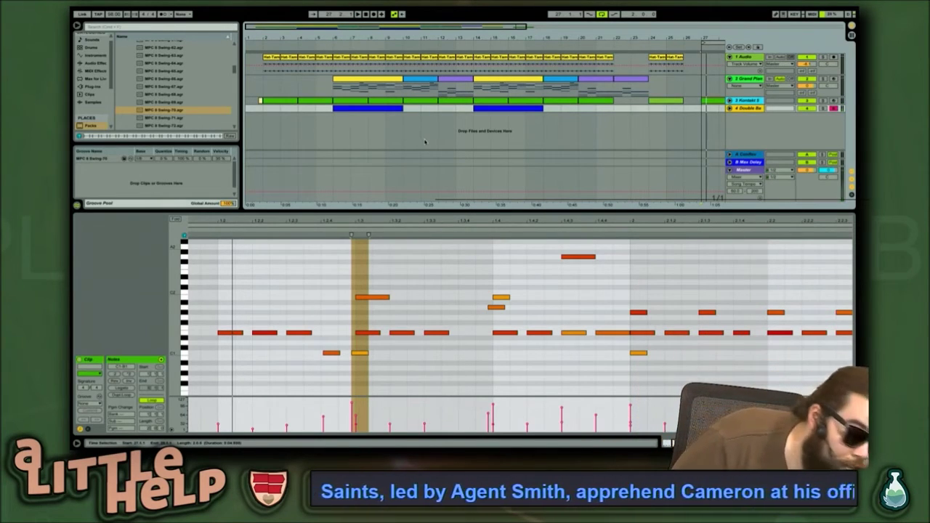
Try shifting the C1 note just before beat 1.3 slightly later and audition the bar 27 clip
click(286, 357)
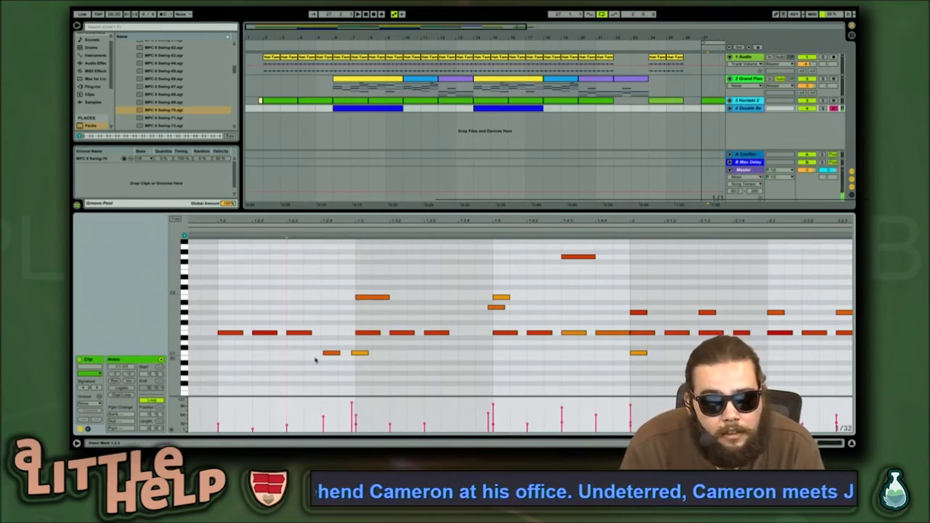
drag(331, 356, 339, 359)
click(575, 356)
key(Home)
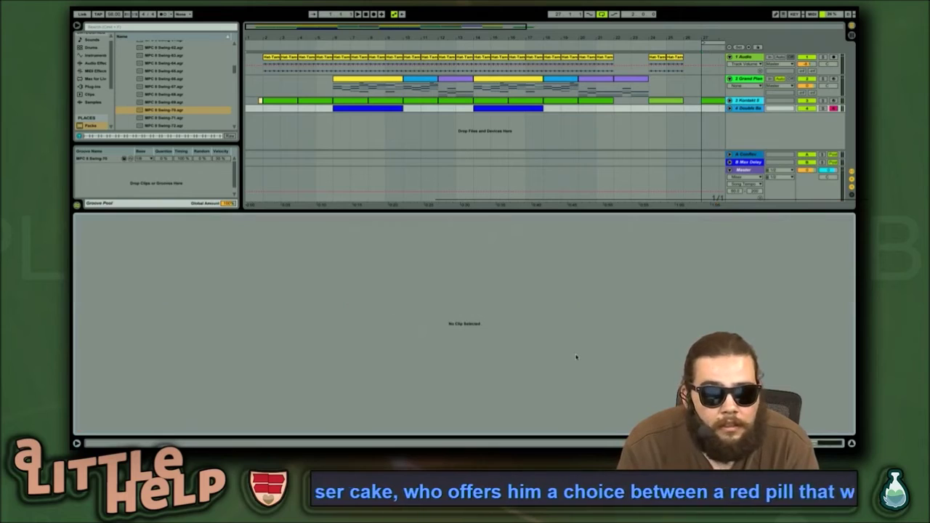
click(711, 102)
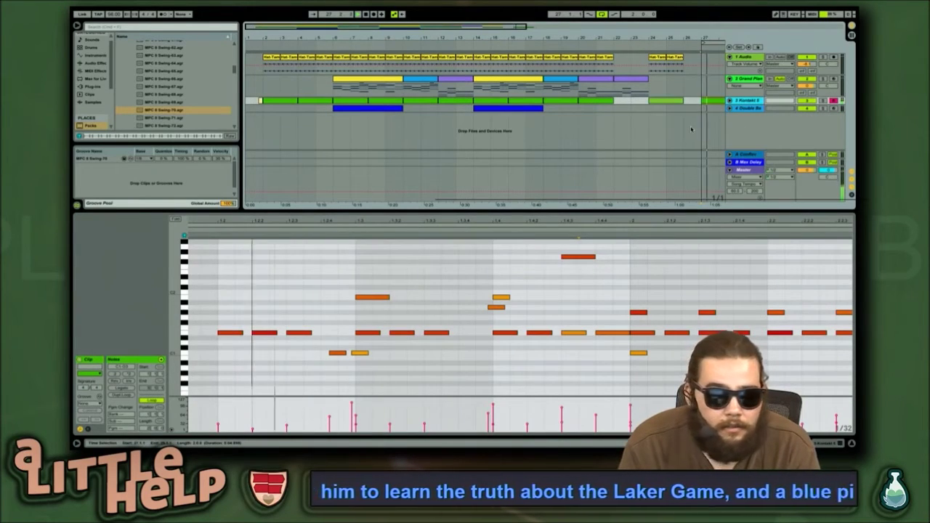
Shift the C1 note near beat 1.3 slightly later onto the beat and the C1 note before it earlier onto 1.2.4
click(360, 353)
key(space)
drag(361, 355, 365, 354)
key(space)
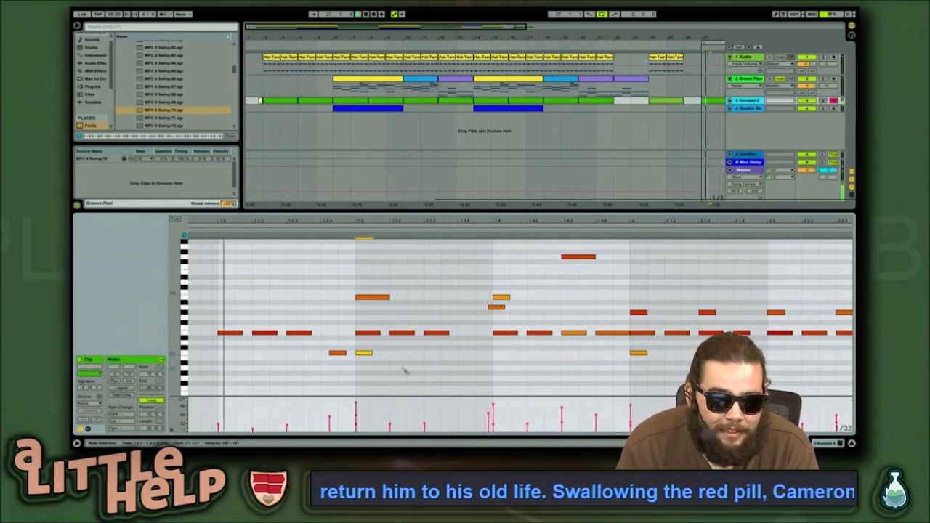
drag(336, 354, 327, 357)
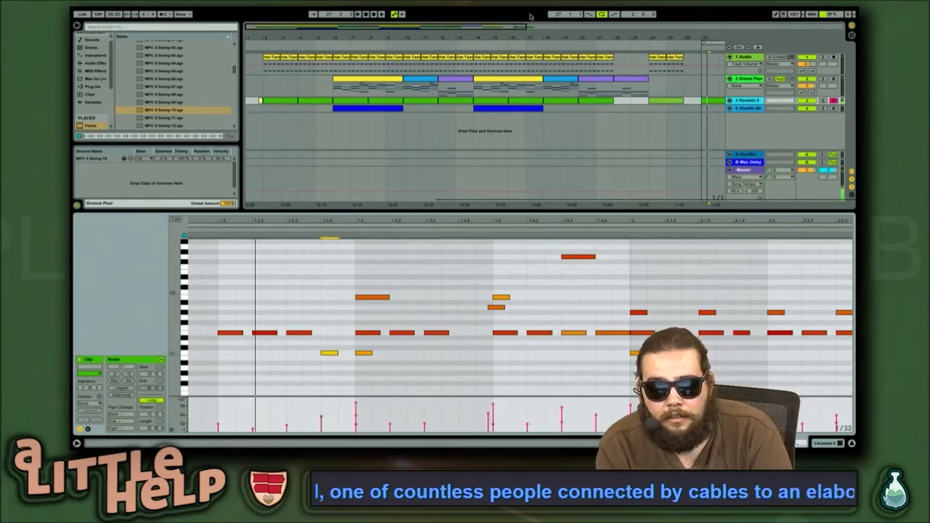
Copy the eight G#1 notes from the clip's second bar to the same positions in its first bar
drag(492, 29, 760, 29)
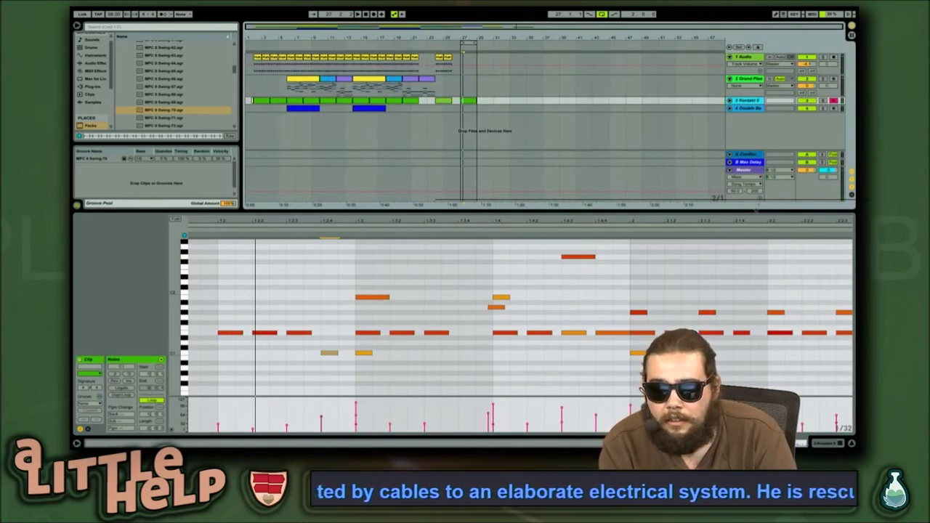
drag(718, 218, 718, 190)
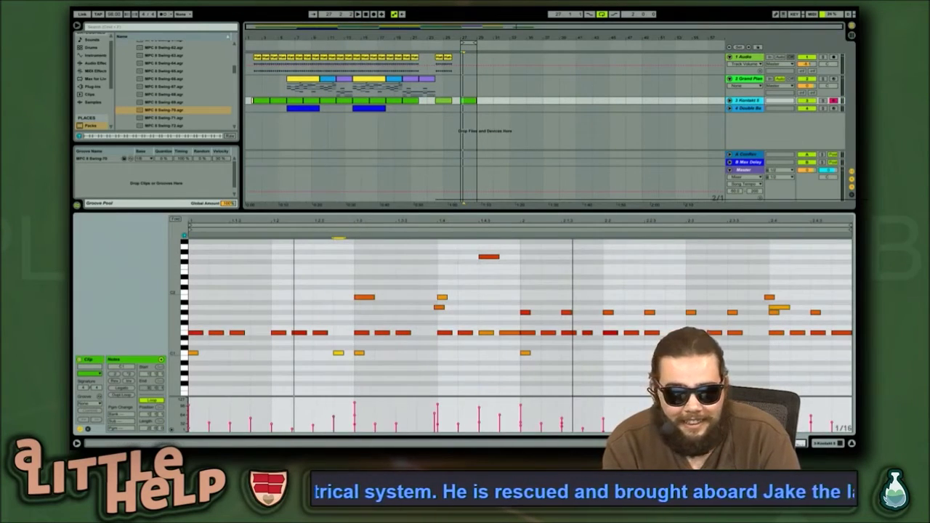
drag(827, 318, 459, 317)
drag(526, 314, 293, 315)
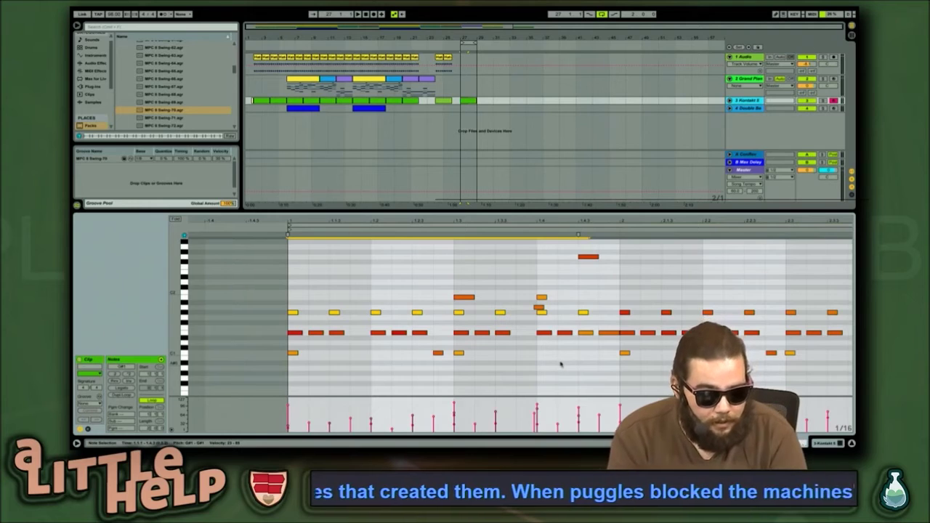
Try to adjust the velocities of the copied G#1 notes in the clip's first bar
key(b)
key(b)
mouse_move(581, 404)
mouse_down()
mouse_move(465, 416)
mouse_move(546, 417)
mouse_up()
drag(599, 316, 266, 310)
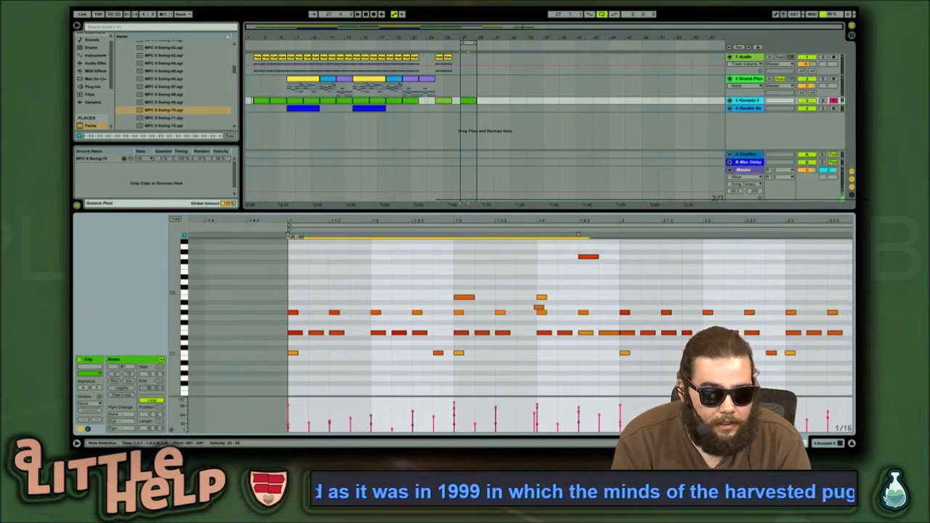
click(288, 427)
click(290, 427)
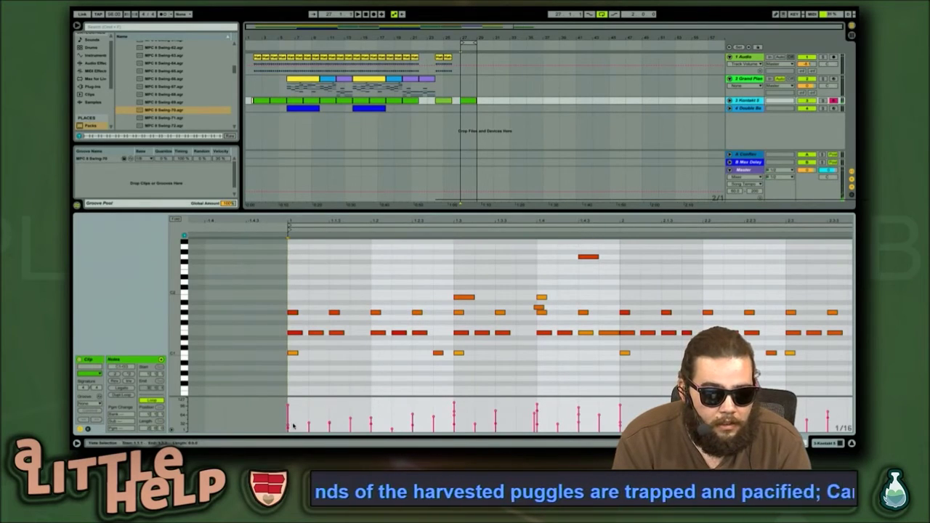
drag(294, 426, 325, 412)
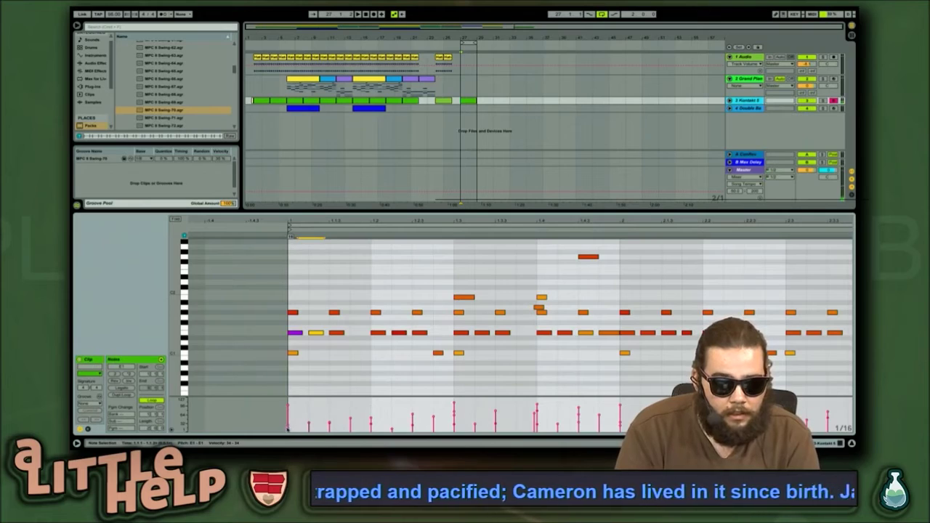
Try to draw rising velocities on the first-bar G#1 notes from beat 1 to beat 1.3
drag(289, 319, 524, 315)
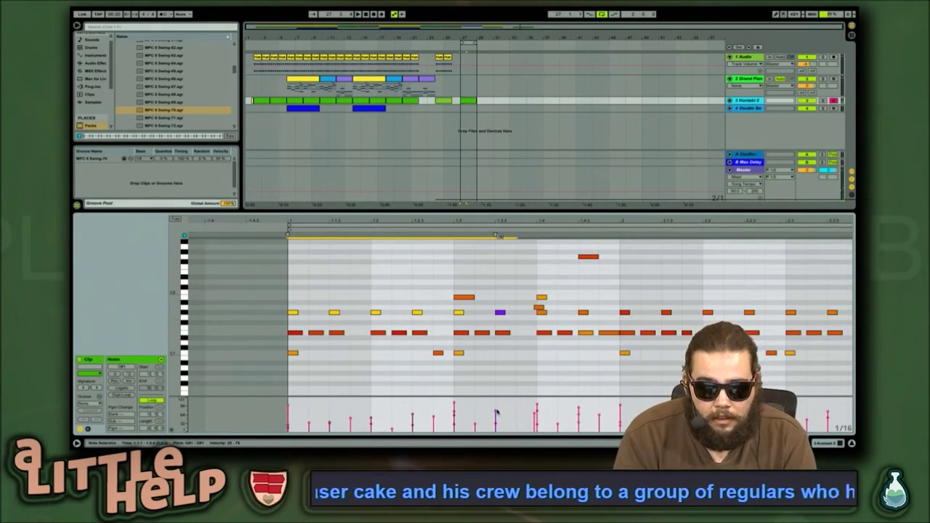
shift+click(496, 412)
shift+click(496, 412)
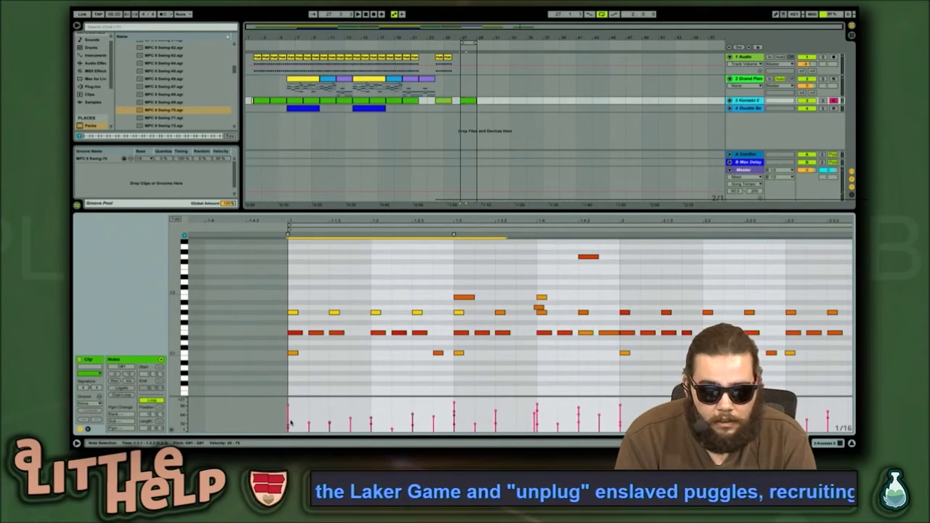
right_click(521, 401)
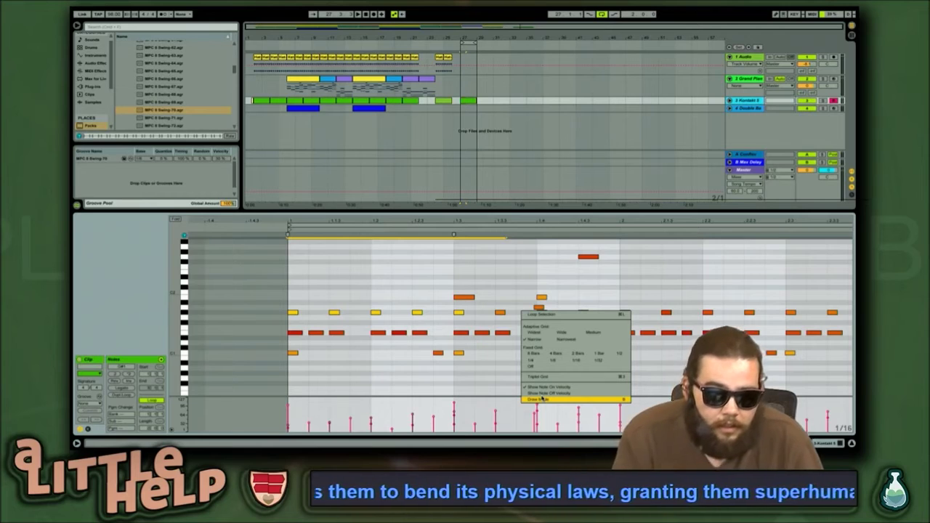
click(484, 403)
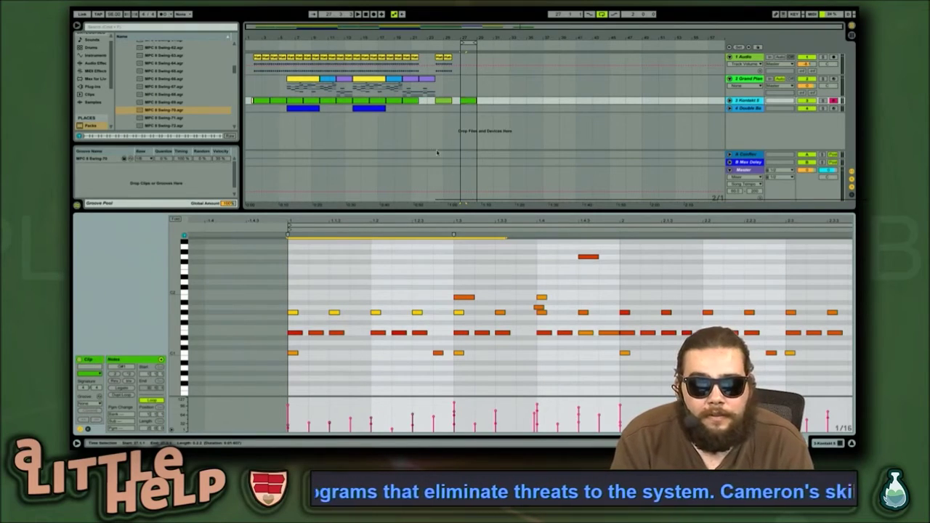
Record a two-bar test clip at bar 27 on the Double Bass track
click(465, 109)
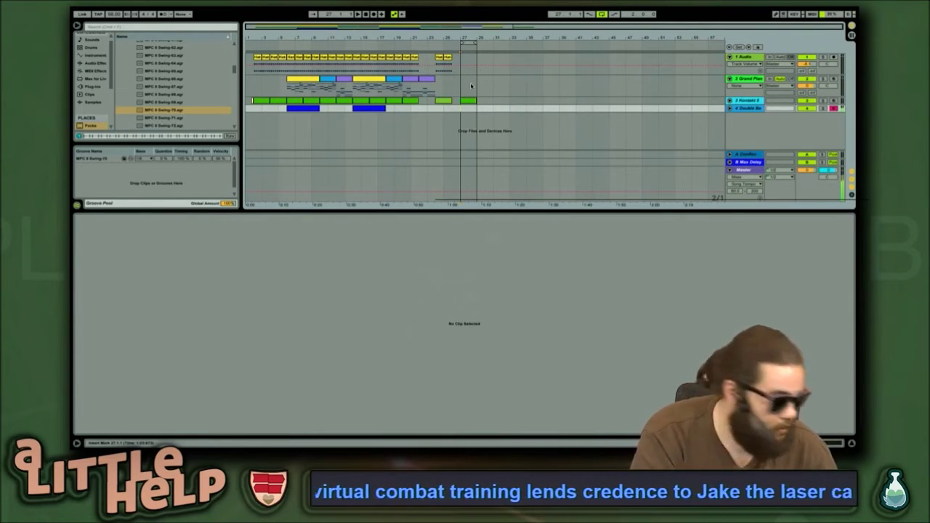
key(F9)
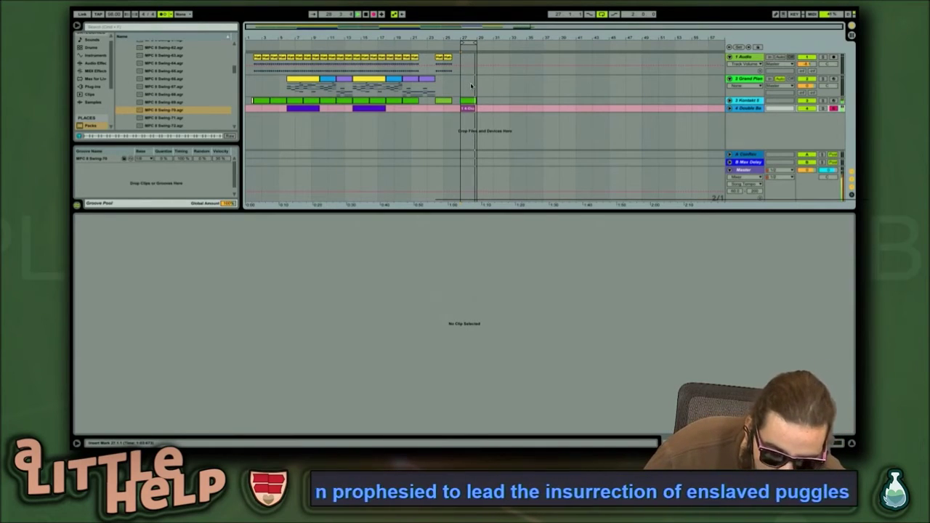
key(space)
Delete the stray lower note in the recorded bass clip's second half and draw a rising velocity ramp across that half
click(475, 107)
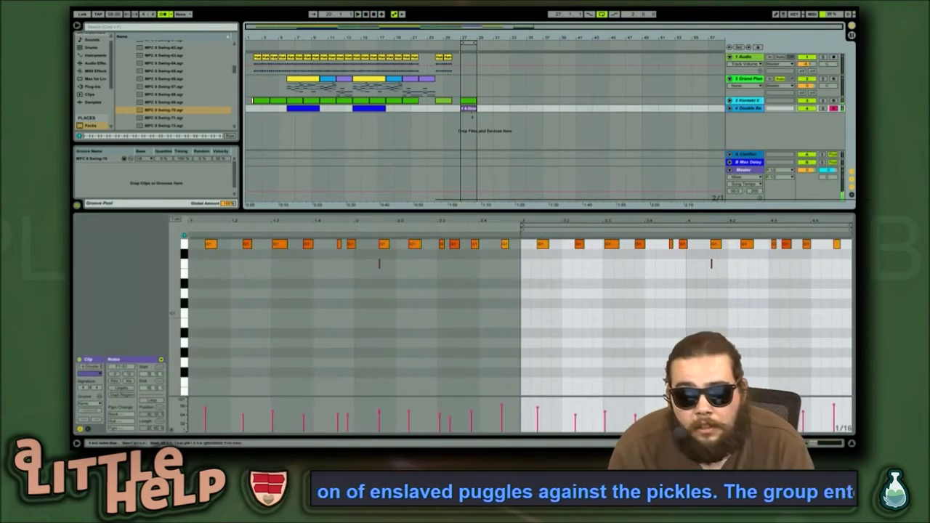
drag(740, 259, 727, 275)
key(Delete)
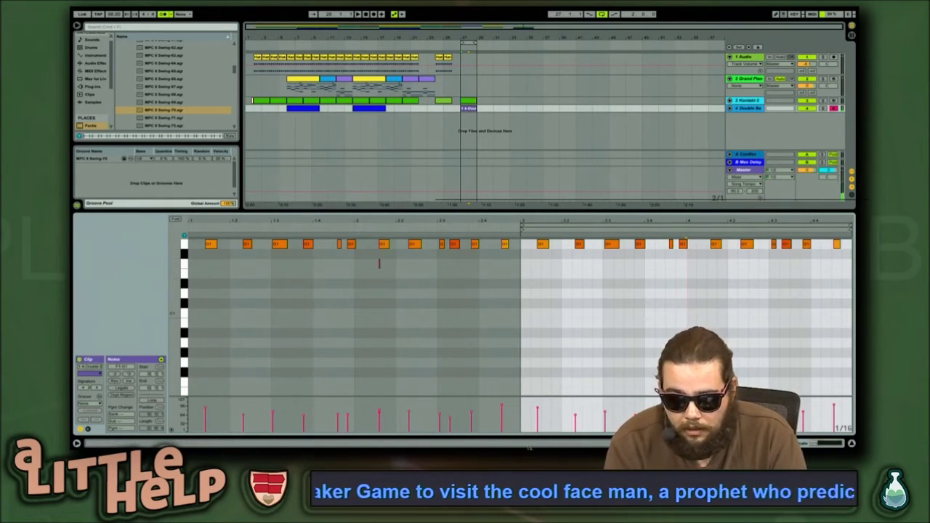
drag(529, 428, 605, 425)
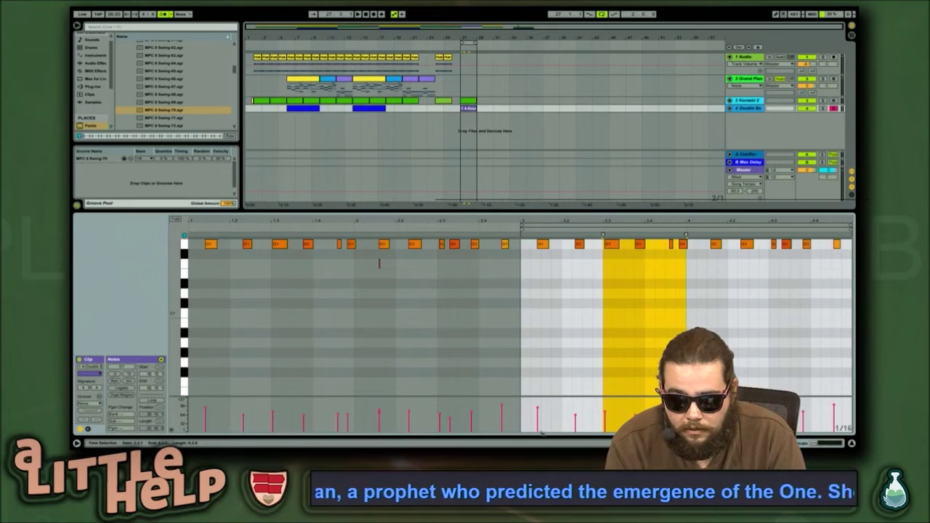
drag(529, 425, 844, 405)
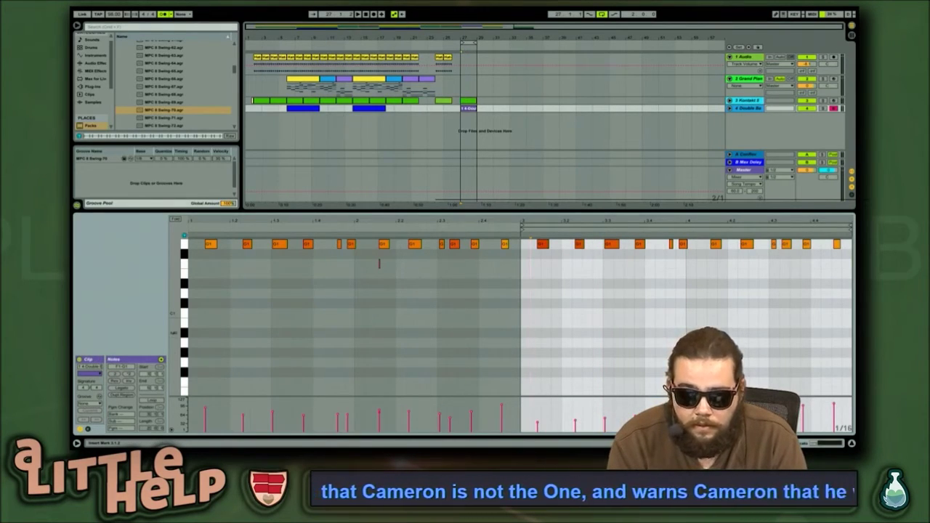
Try to draw a rising velocity ramp over the first six G#1 notes in the bar 27 percussion clip
click(468, 101)
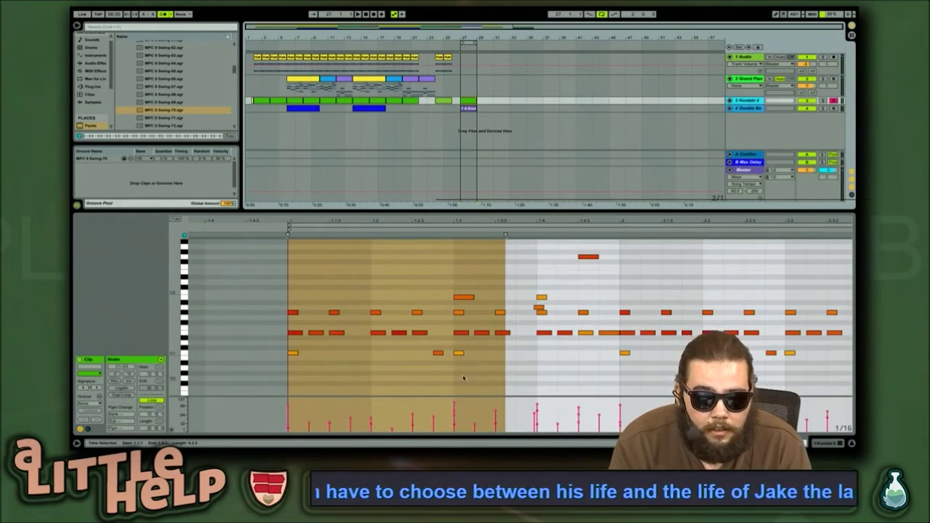
click(464, 378)
drag(513, 325, 228, 312)
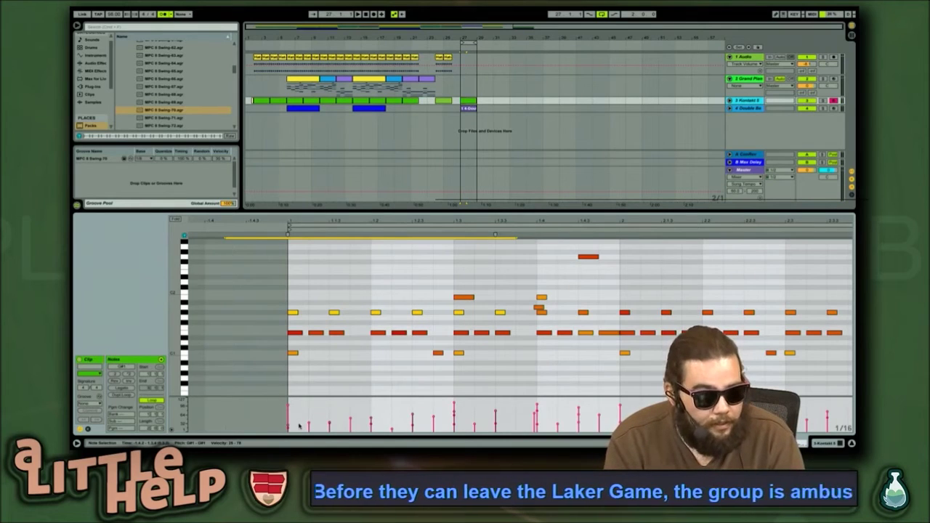
mouse_move(290, 427)
mouse_down()
mouse_move(534, 401)
mouse_move(538, 410)
mouse_up()
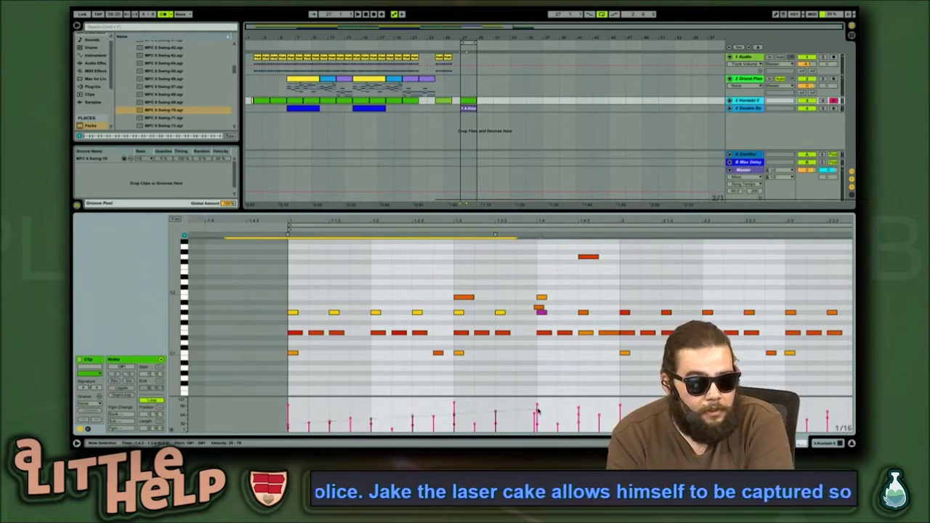
Enlarge the velocity lane and draw a steep rising velocity ramp across all G#1 notes of the percussion clip
click(541, 312)
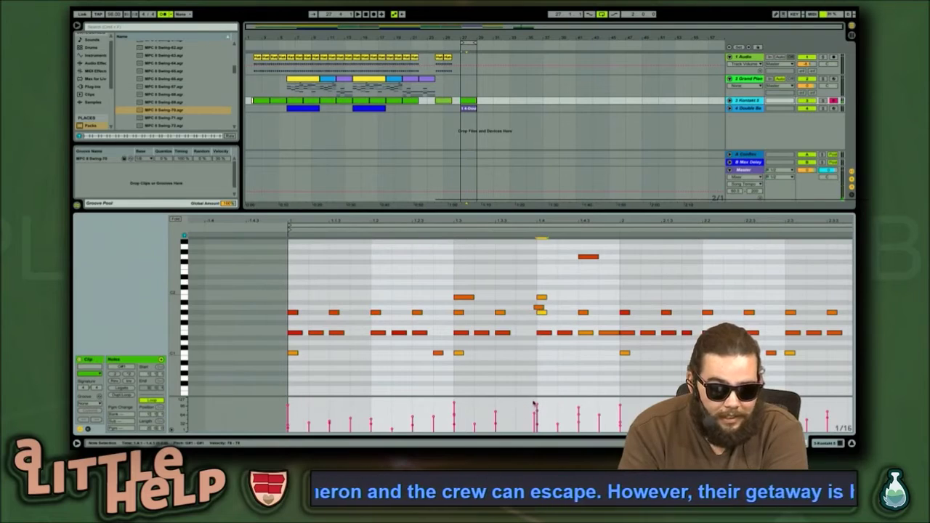
drag(534, 396, 535, 320)
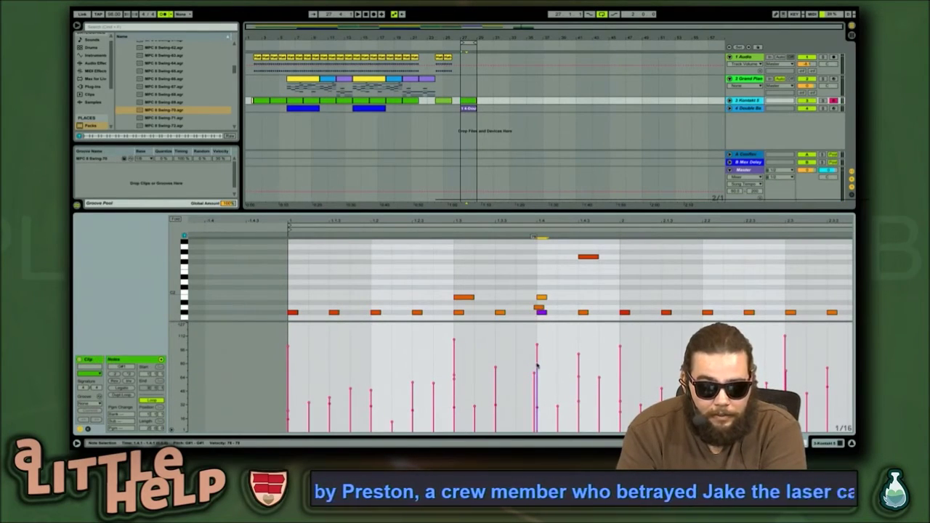
scroll(554, 286, down, 4)
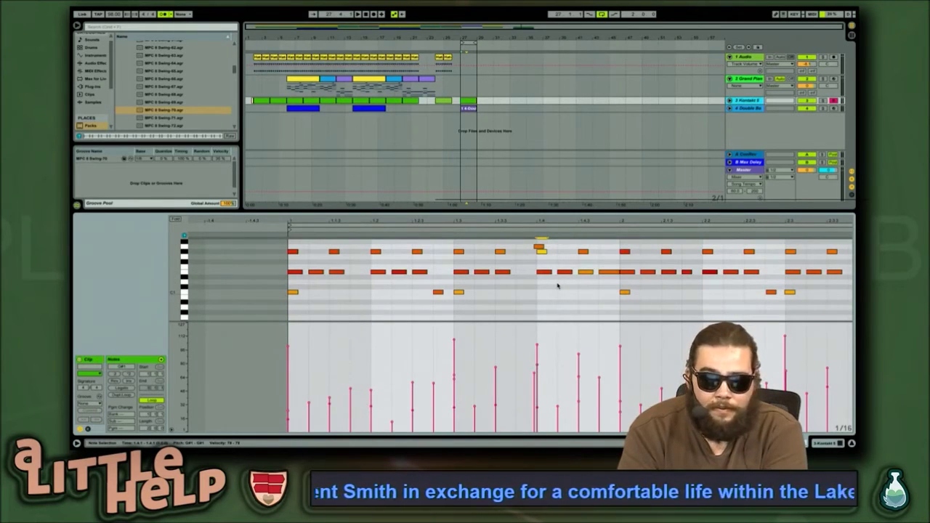
drag(263, 250, 847, 253)
drag(833, 342, 285, 414)
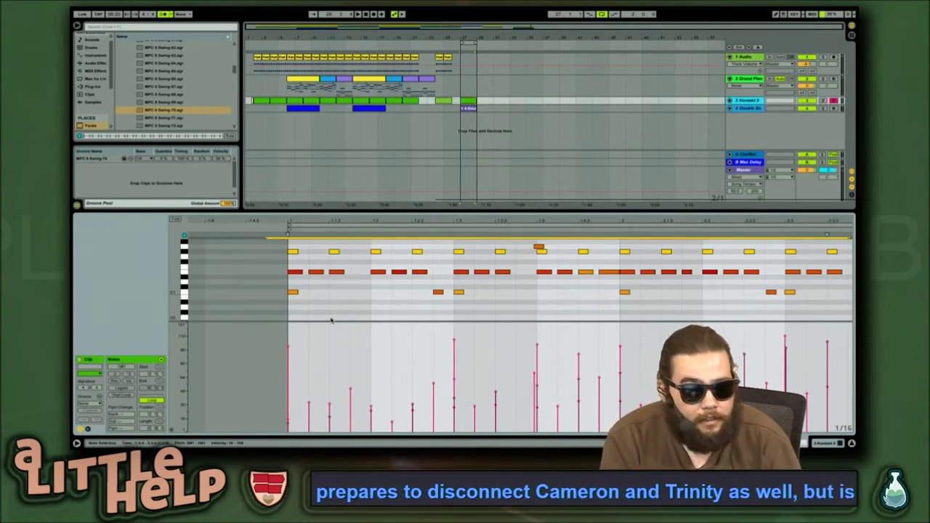
drag(327, 322, 325, 370)
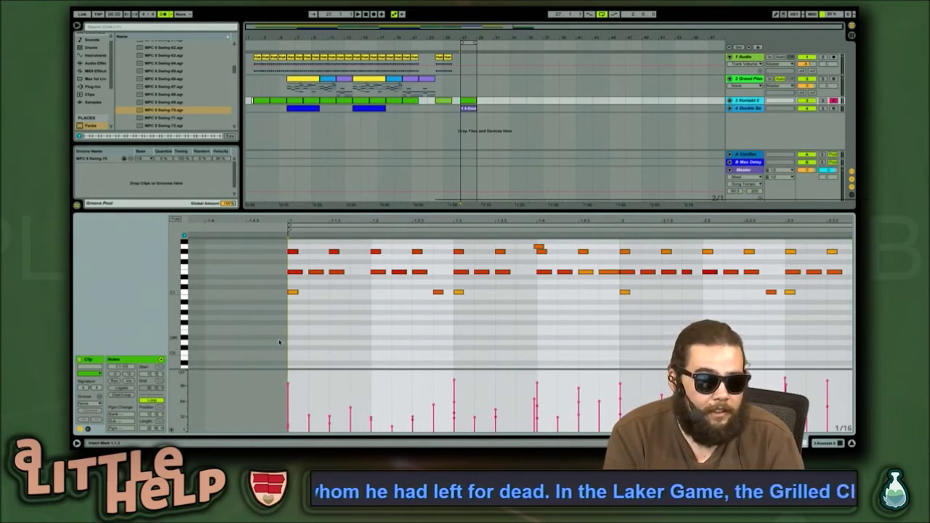
Audition the bar 27 loop and delete the recorded bass test clip from the Double Bass track
key(space)
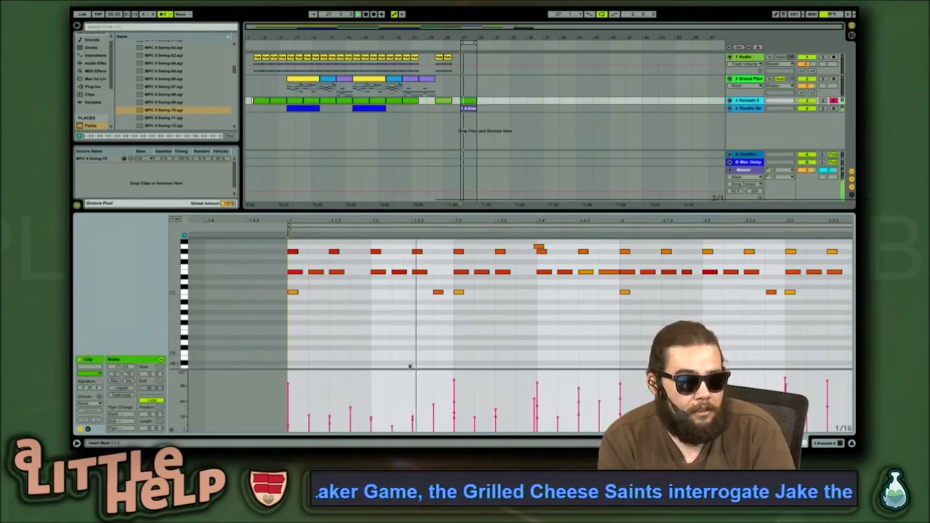
click(468, 109)
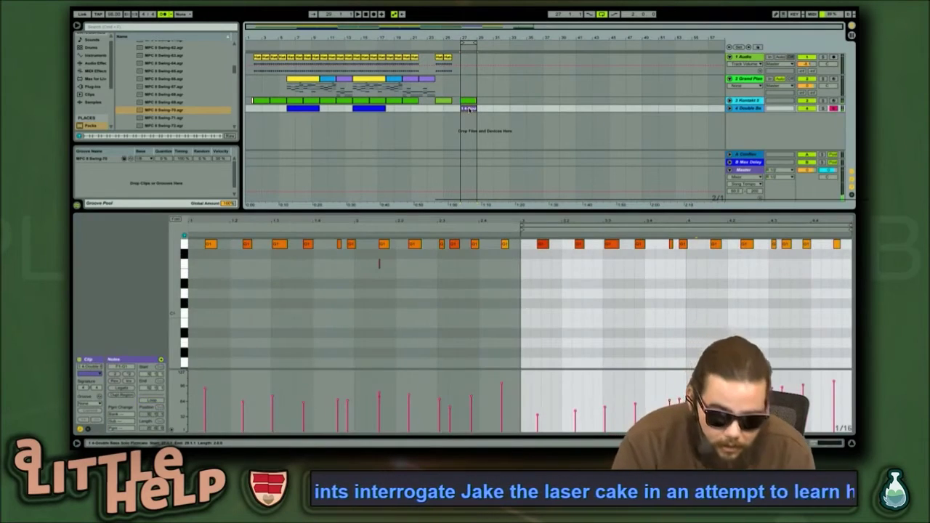
key(Delete)
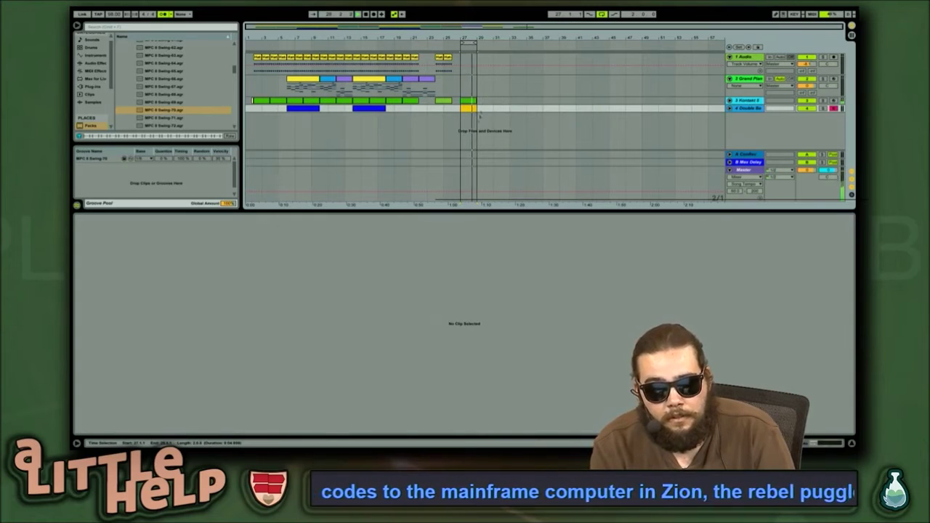
Redraw the velocities of all G#1 notes in the bar 27 percussion clip as a gentler rising ramp
click(469, 101)
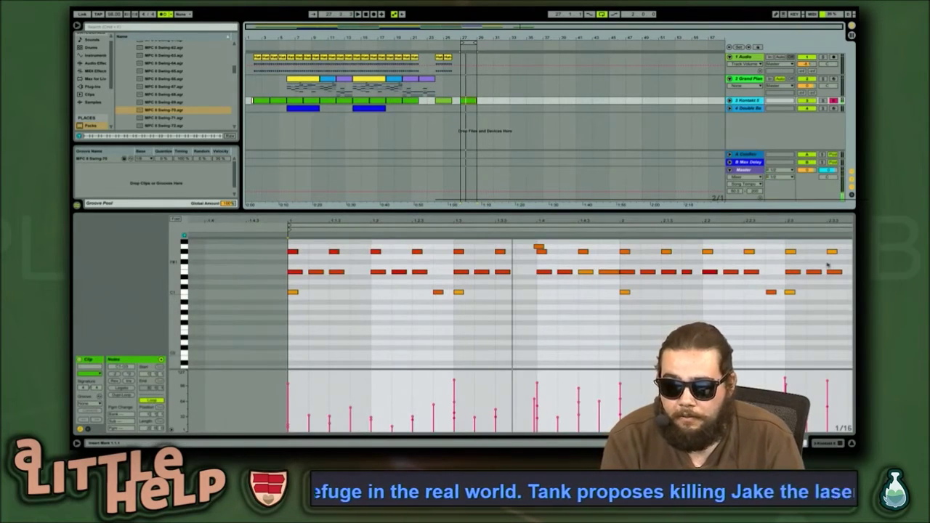
drag(839, 260, 229, 247)
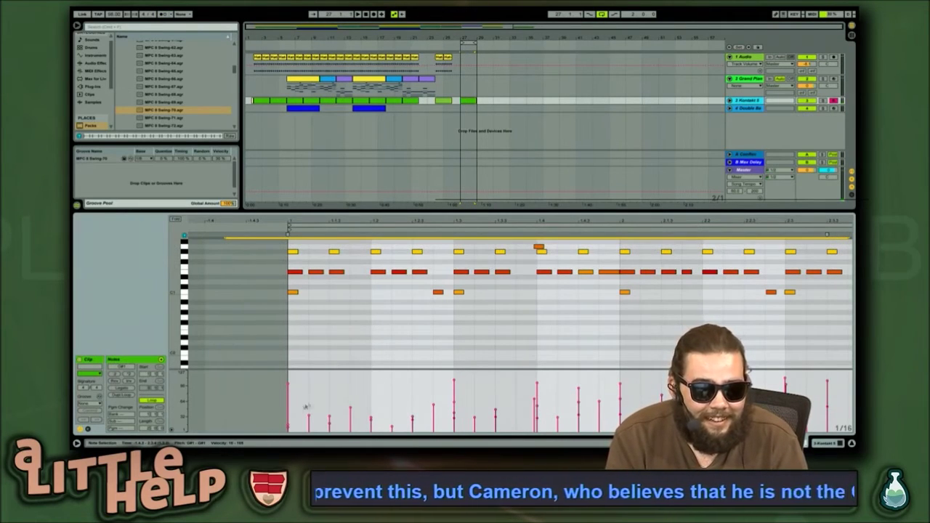
drag(289, 425, 848, 401)
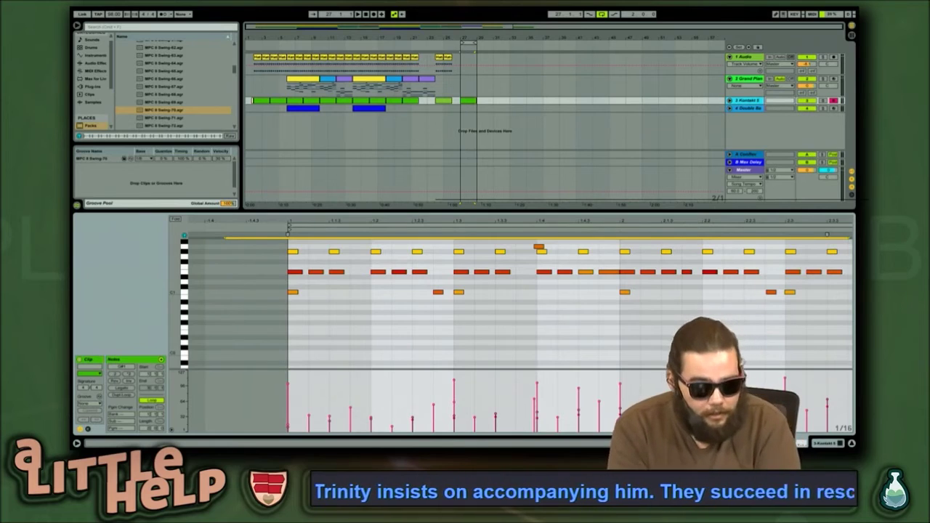
Add the Velocity MIDI effect before Kontakt 5 on the percussion track
key(Tab)
key(Tab)
key(shift+Tab)
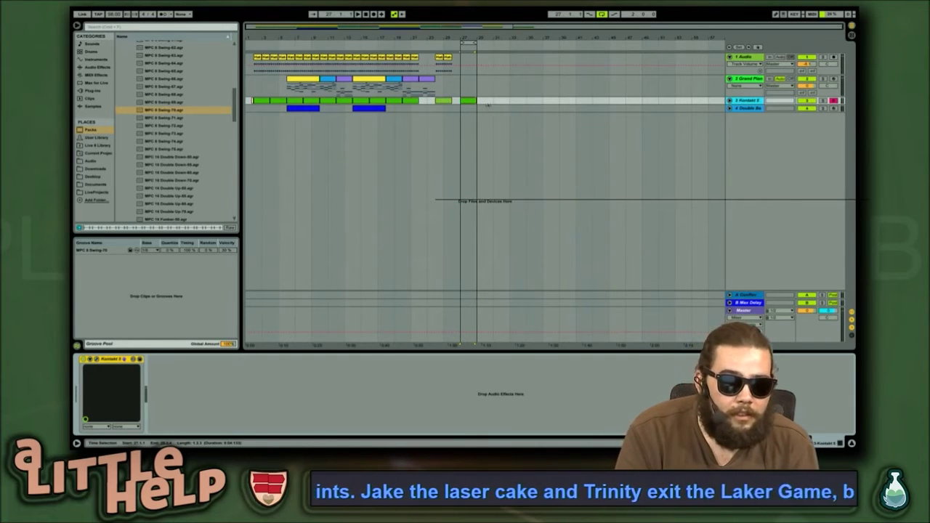
click(466, 91)
click(479, 101)
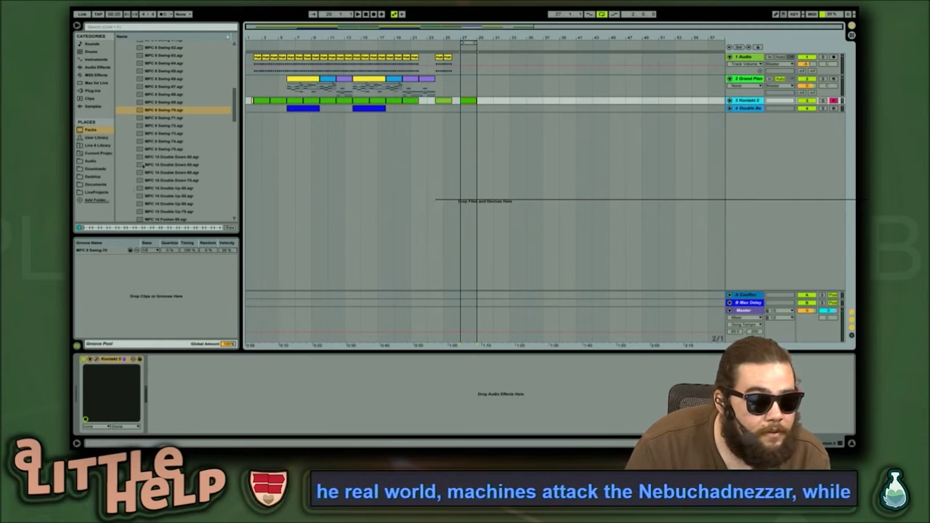
click(95, 67)
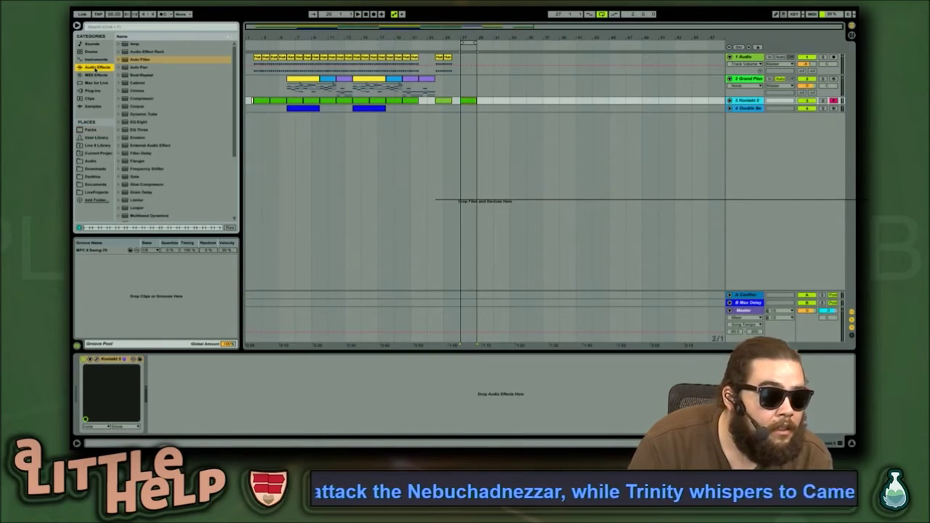
click(96, 75)
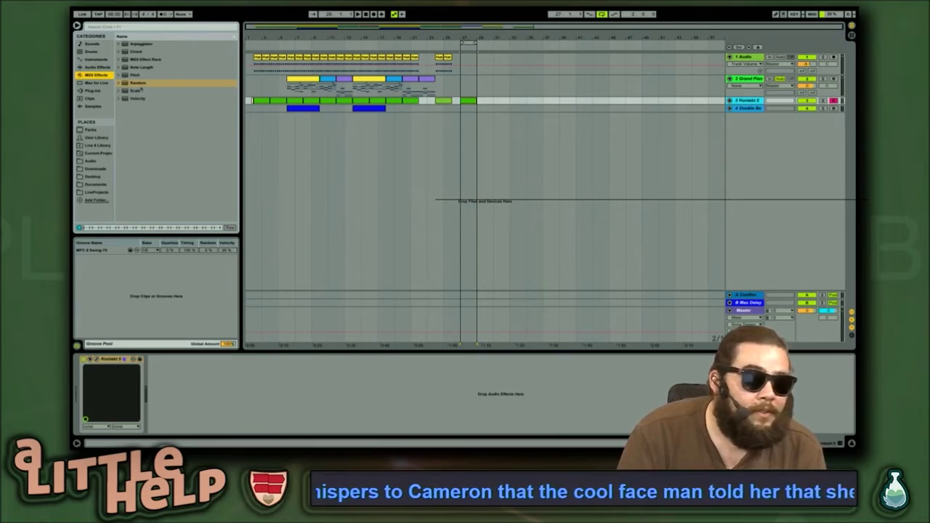
drag(138, 99, 79, 372)
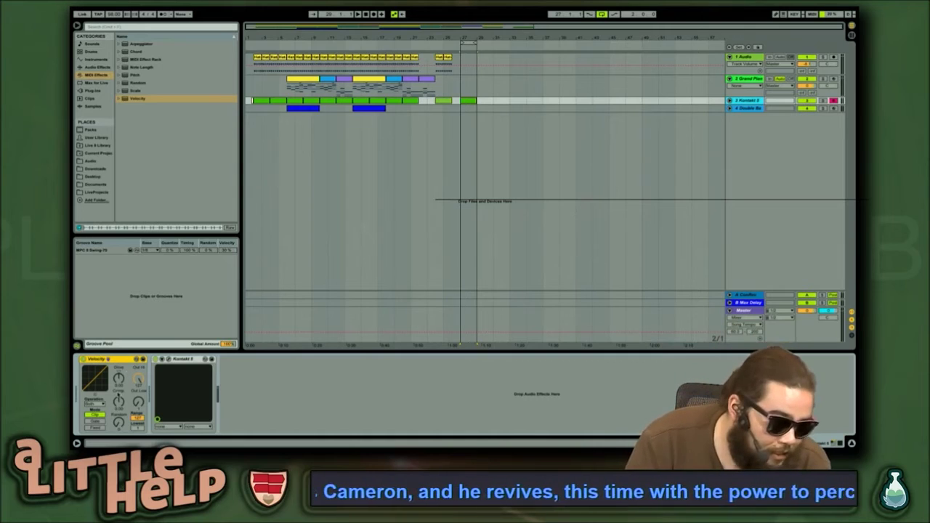
Set the Velocity effect's Drive to 0.14, Out Hi to 107, Random to 14 and its operation to Rel. Vel
mouse_move(122, 380)
mouse_down()
mouse_move(122, 389)
mouse_move(122, 374)
mouse_up()
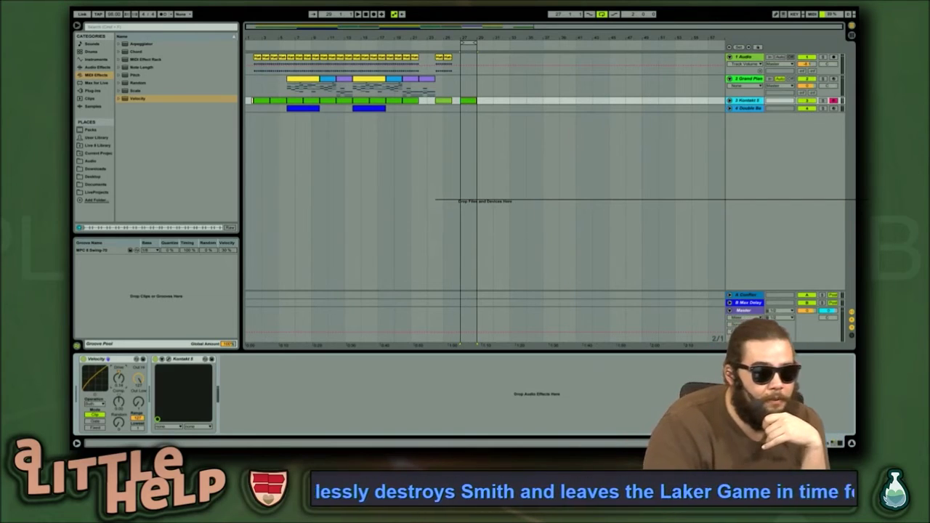
mouse_move(138, 381)
mouse_down()
mouse_move(138, 401)
mouse_move(139, 391)
mouse_up()
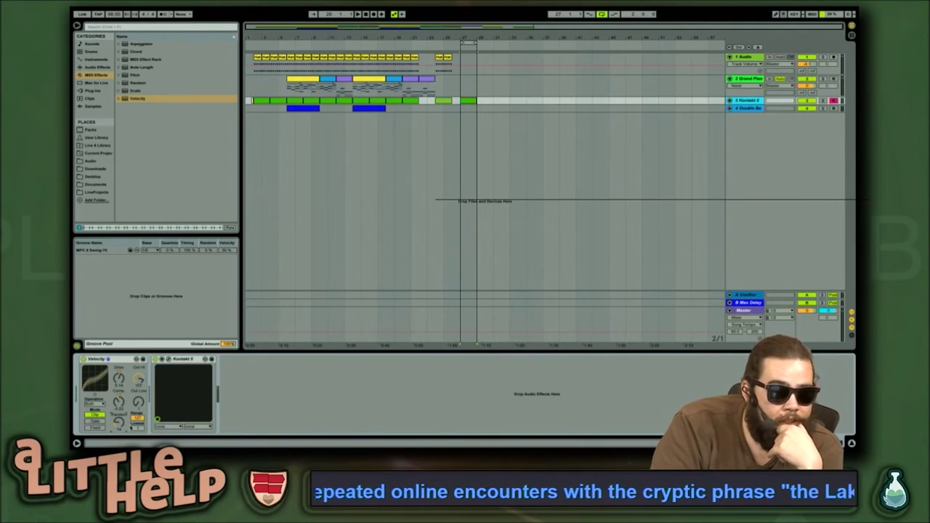
click(95, 404)
click(99, 404)
click(97, 404)
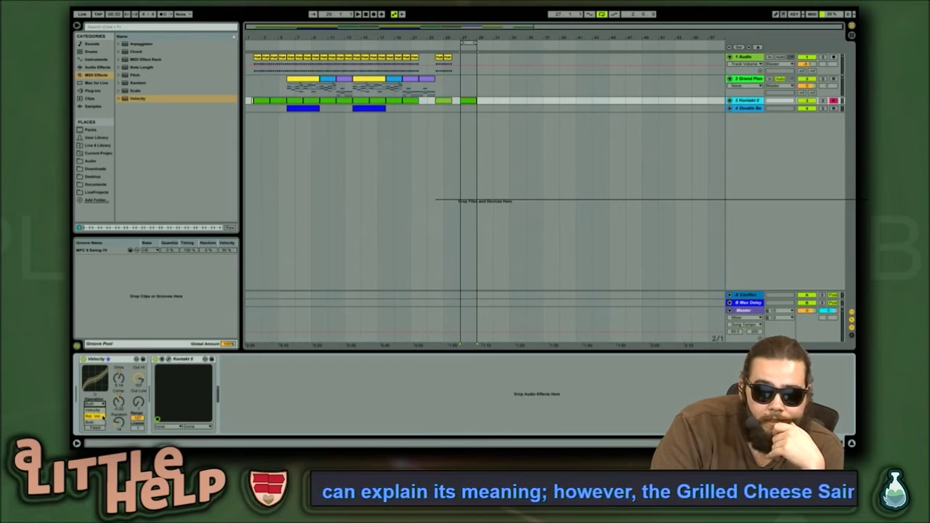
click(97, 416)
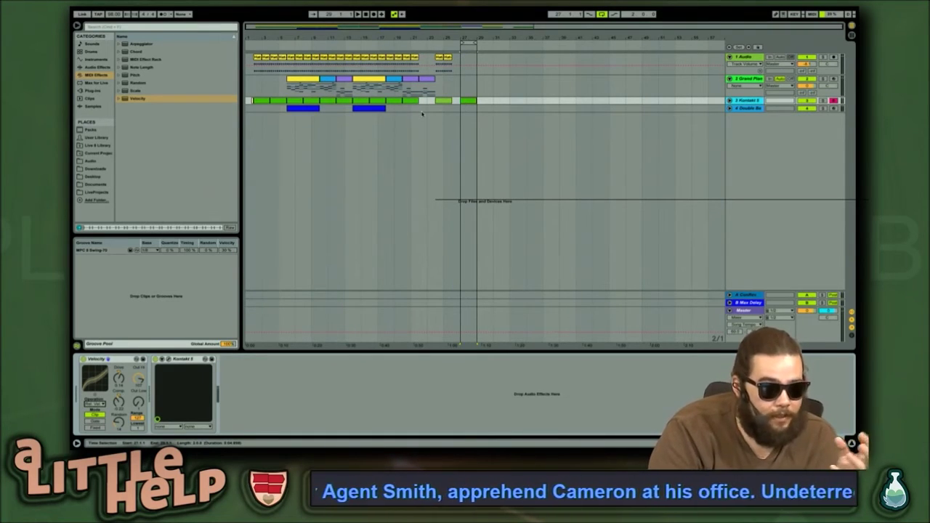
Audition the bar 27 percussion clip through the Velocity effect and select the last clip on the Audio track
key(space)
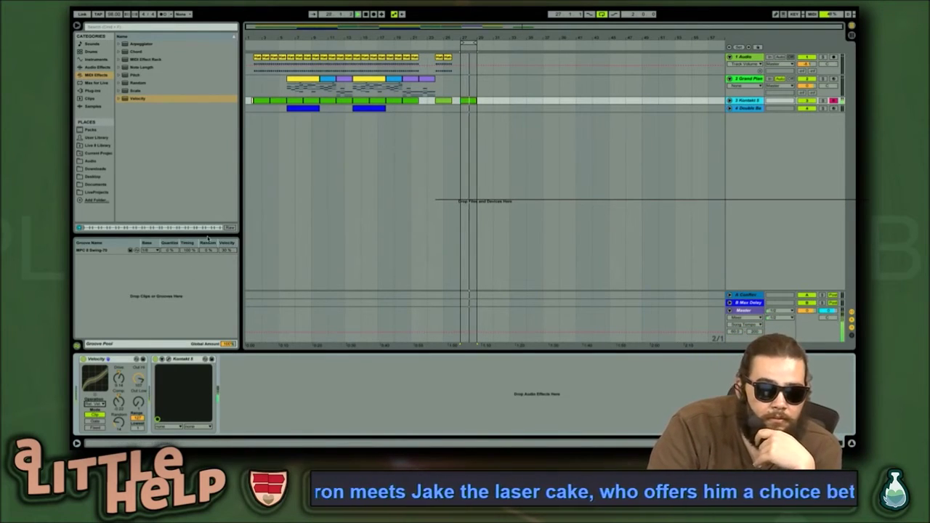
click(142, 67)
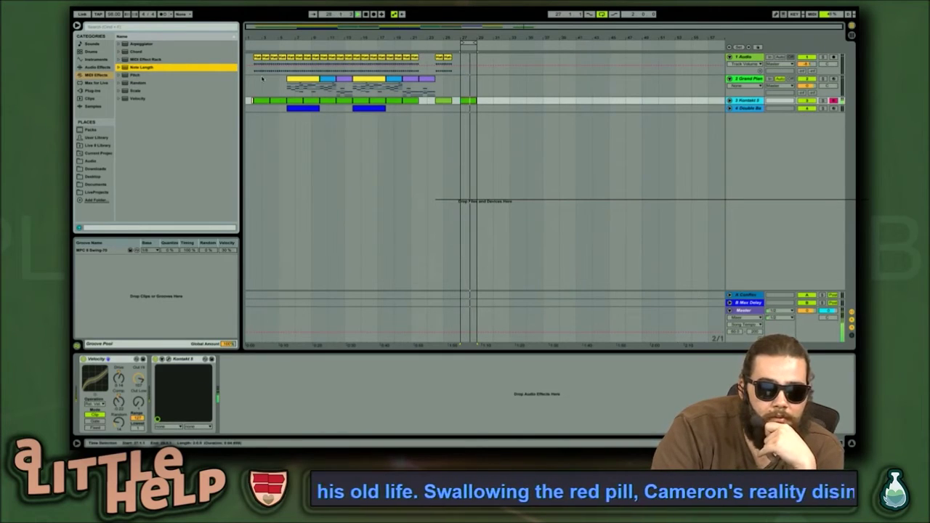
click(469, 101)
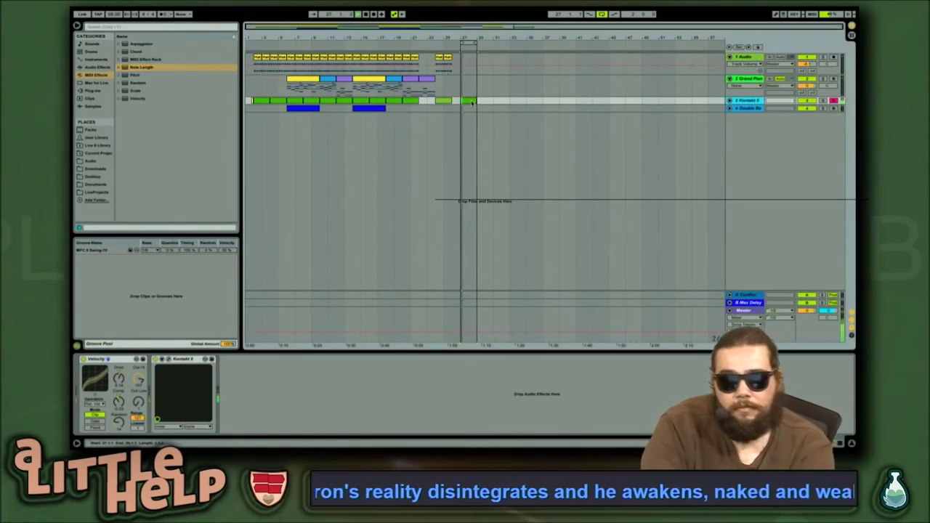
key(space)
click(448, 58)
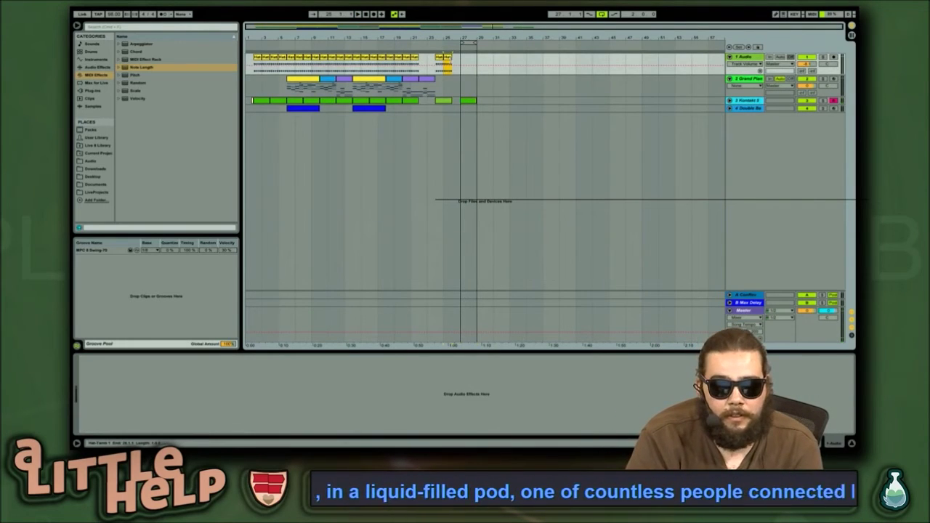
Copy the one-bar hat clip on the audio track to bars 27 and 28 and play the loop
drag(449, 61, 468, 62)
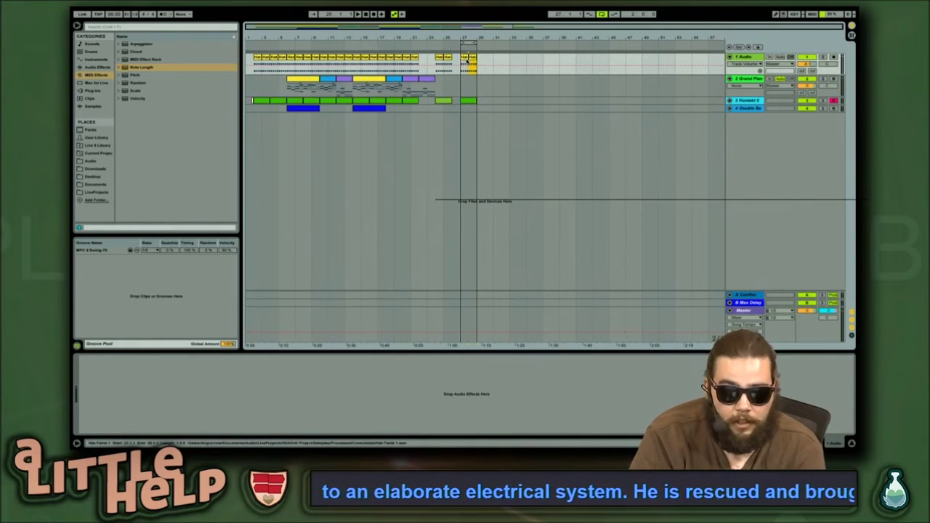
key(ctrl+d)
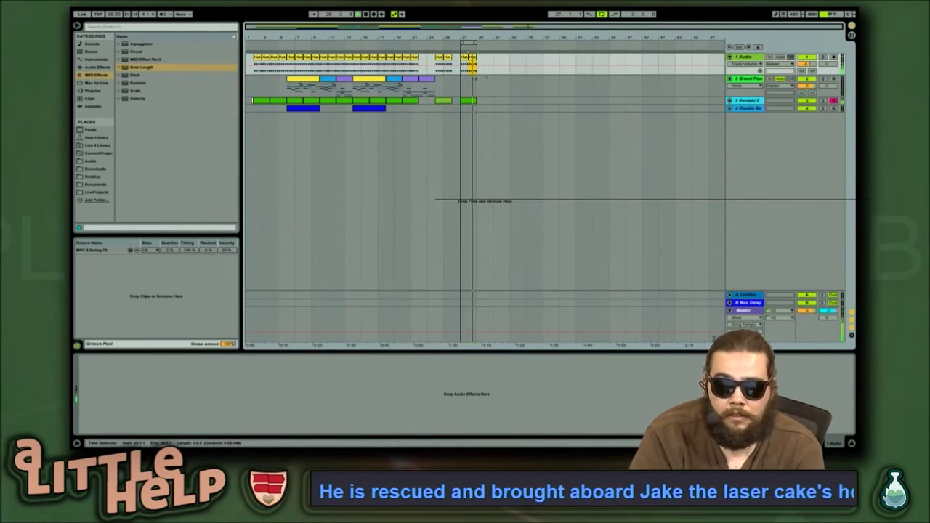
key(space)
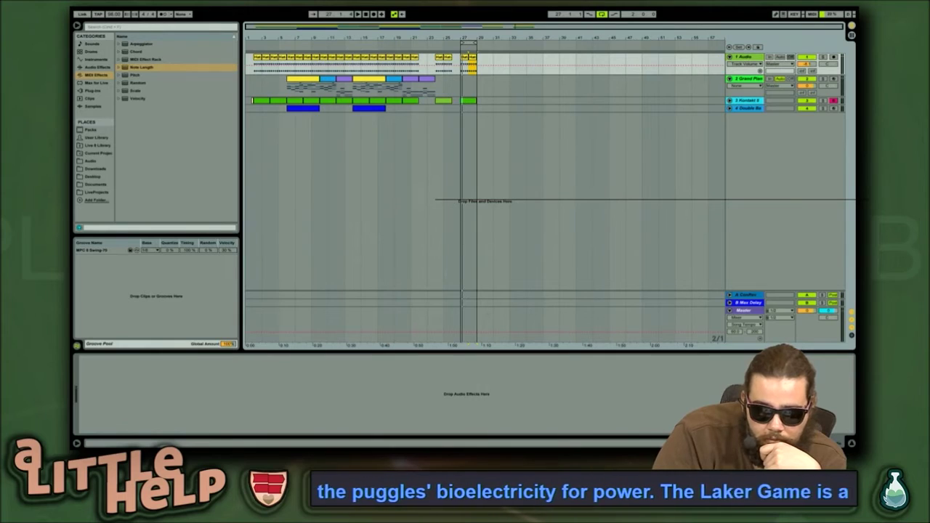
click(444, 112)
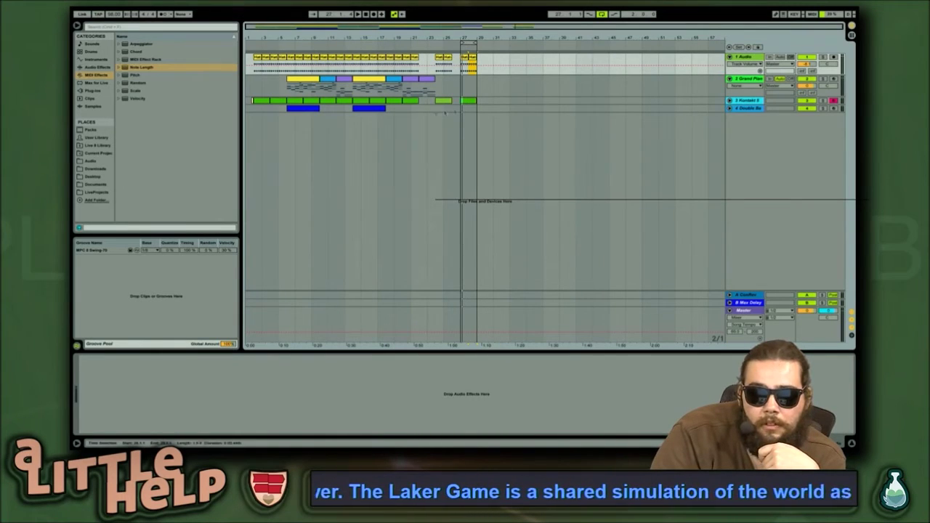
Open the first Kontakt clip's notes and play the arrangement to hear its drum pattern
click(255, 100)
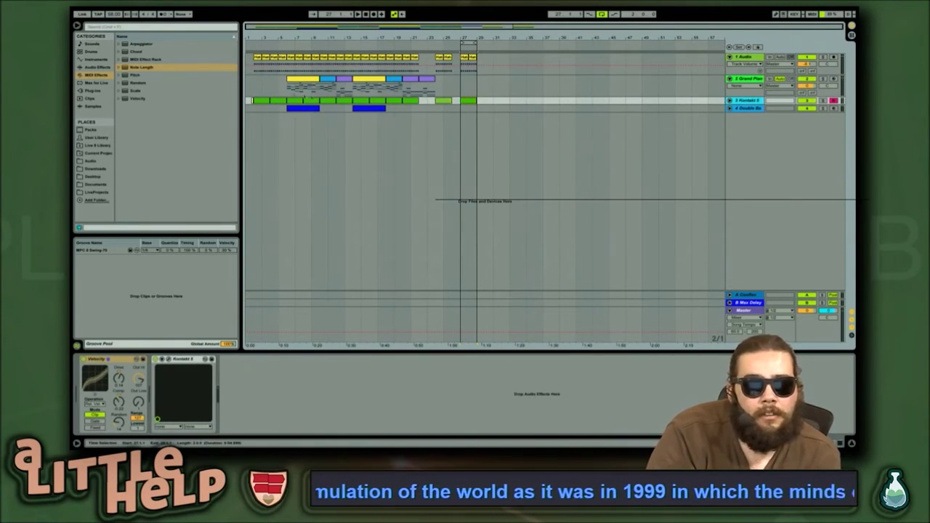
double_click(260, 100)
click(391, 279)
key(space)
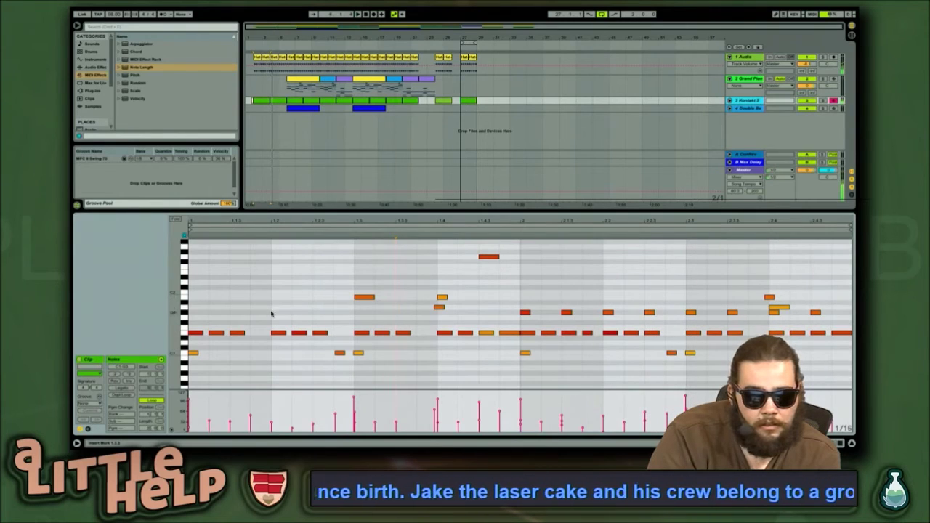
scroll(270, 315, up, 5)
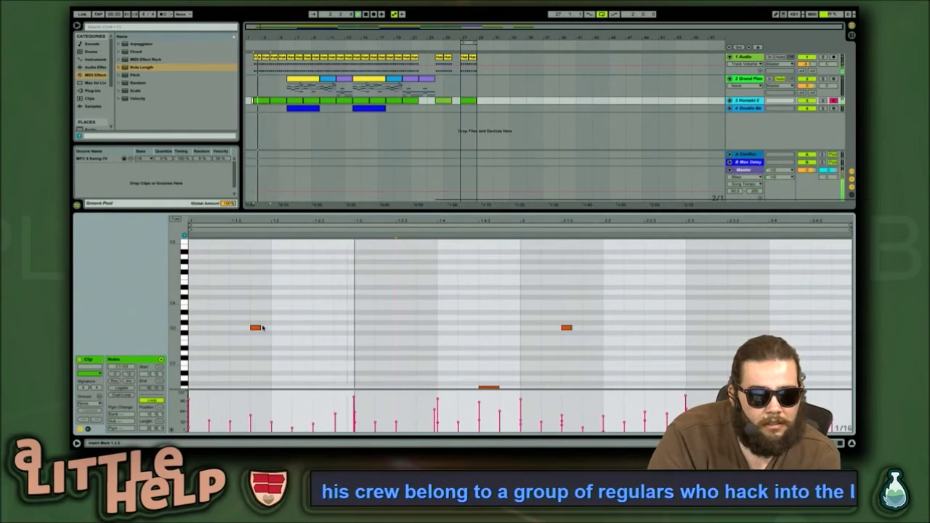
scroll(397, 346, down, 2)
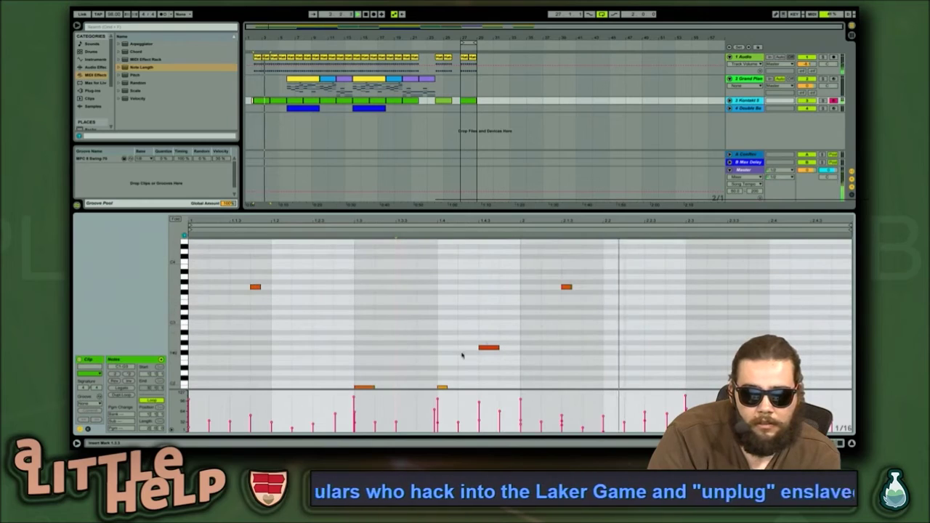
Move the high G3 note at 2.1.3 to 2.2 in the first Kontakt clip
drag(627, 272, 548, 300)
key(Right)
key(Right)
key(Right)
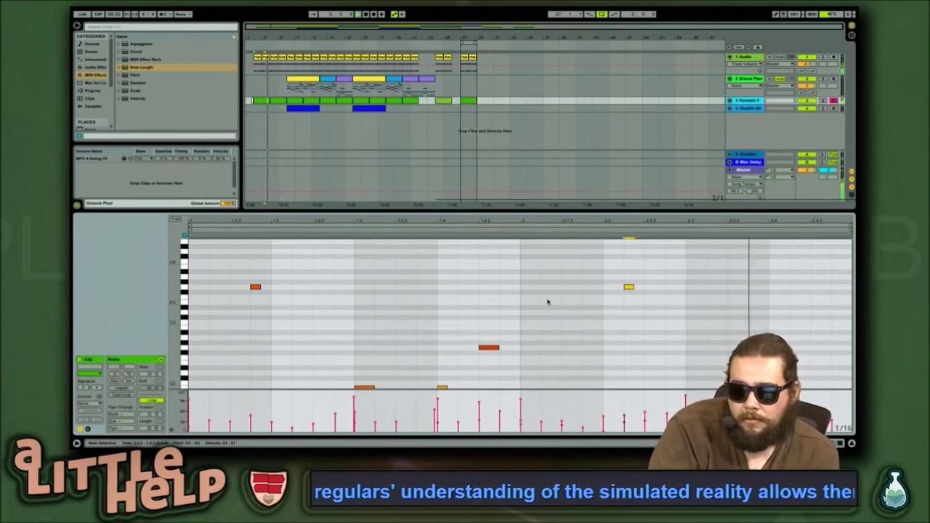
key(Left)
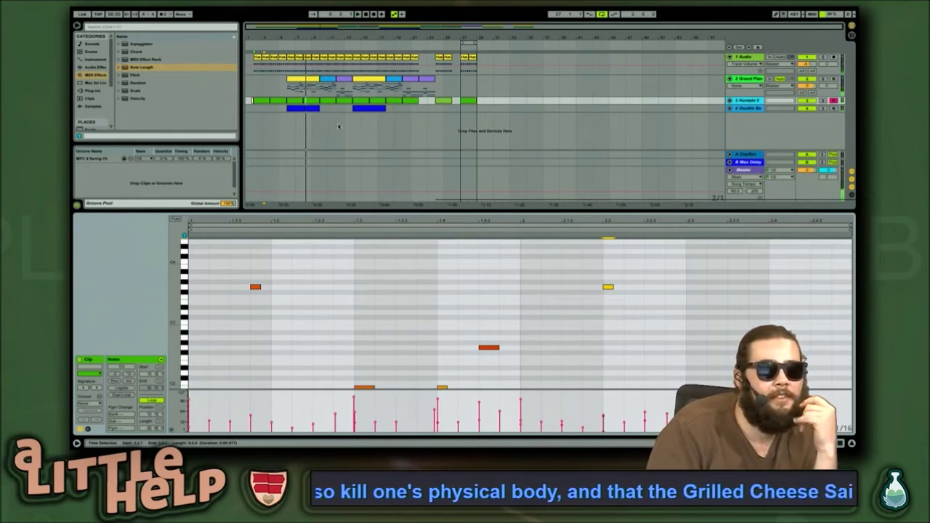
Stop playback, place the insert marker at bar 5 on the double bass track and shrink the clip view
click(292, 109)
key(space)
click(280, 130)
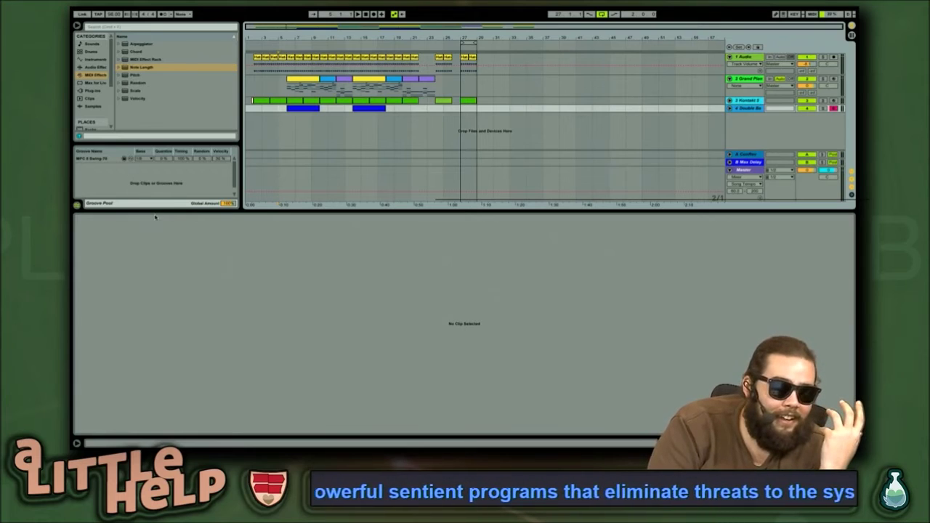
drag(155, 211, 141, 326)
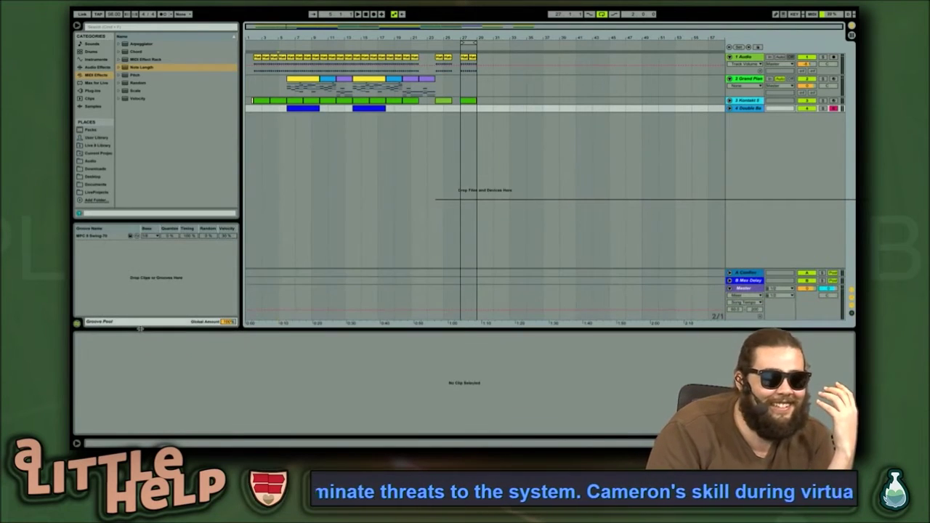
Show the installed packs in the browser, collapse the expanded groove folders and go to the orchestral packs
click(191, 116)
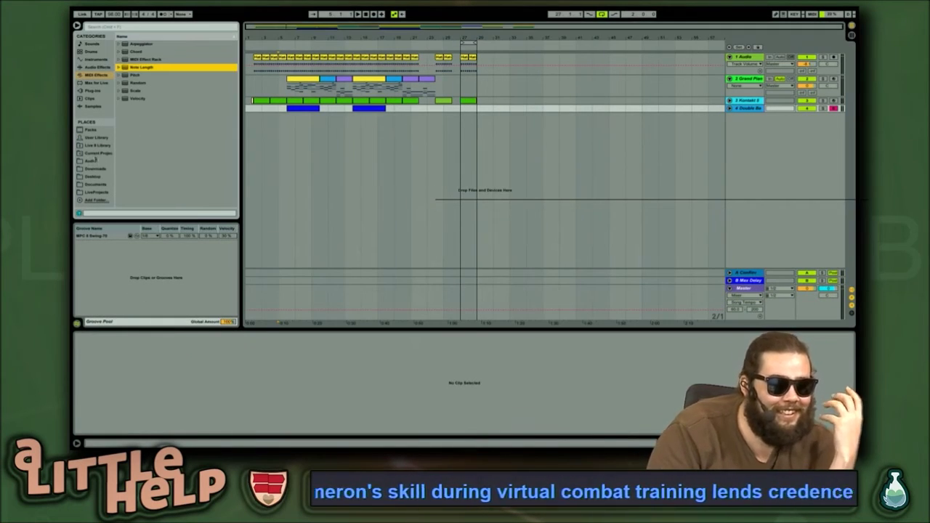
click(90, 137)
click(93, 130)
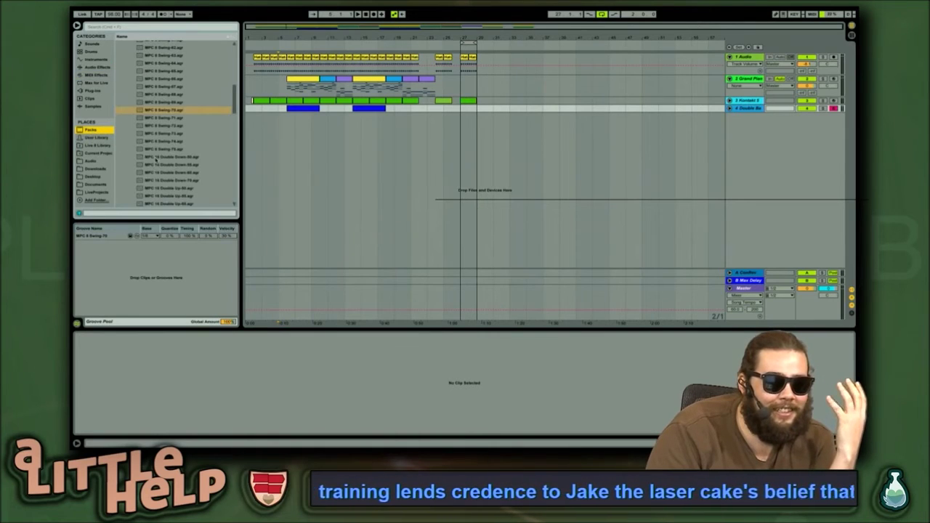
click(159, 141)
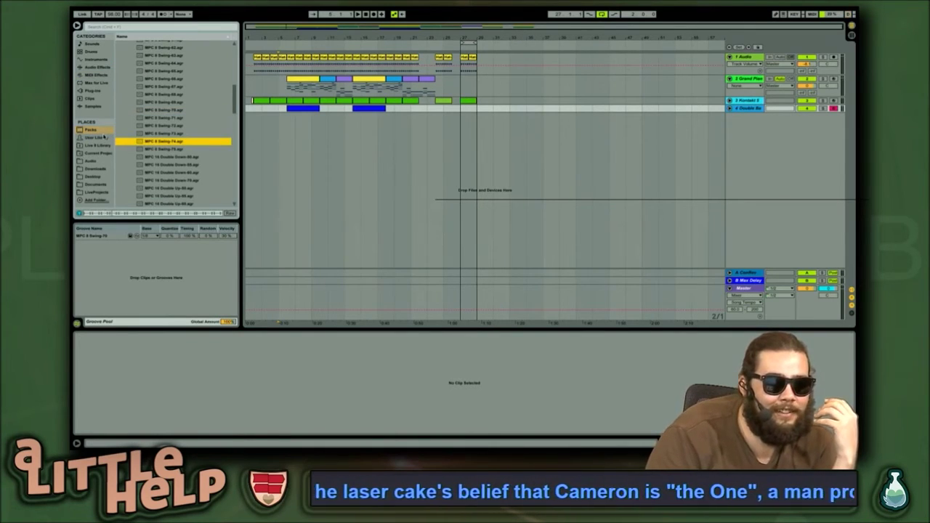
key(Left)
key(Left)
key(Left)
key(Down)
key(Down)
key(Down)
key(Up)
key(Up)
key(Up)
key(Left)
key(Left)
key(Down)
scroll(165, 157, down, 4)
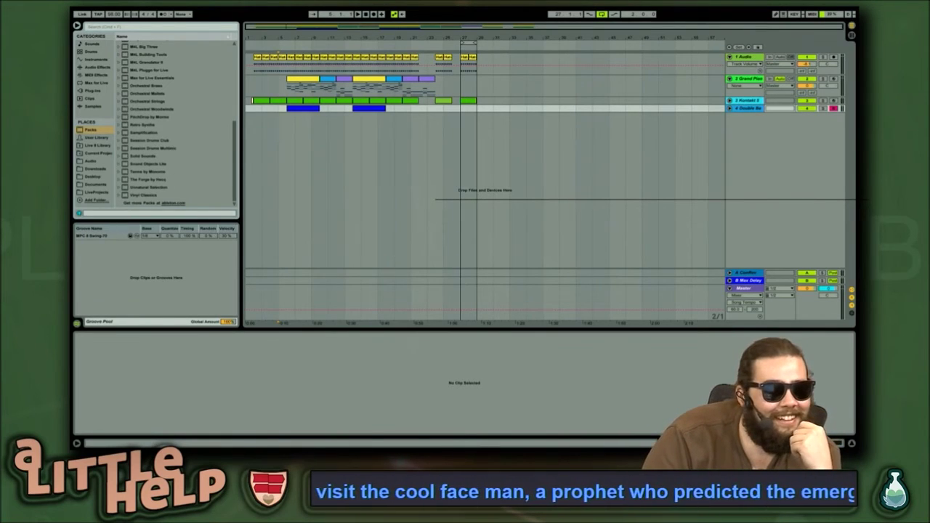
Expand the Cello folder in the Sounds of the Orchestral Strings pack and collapse the Double Bass folder
click(153, 101)
key(Right)
key(Down)
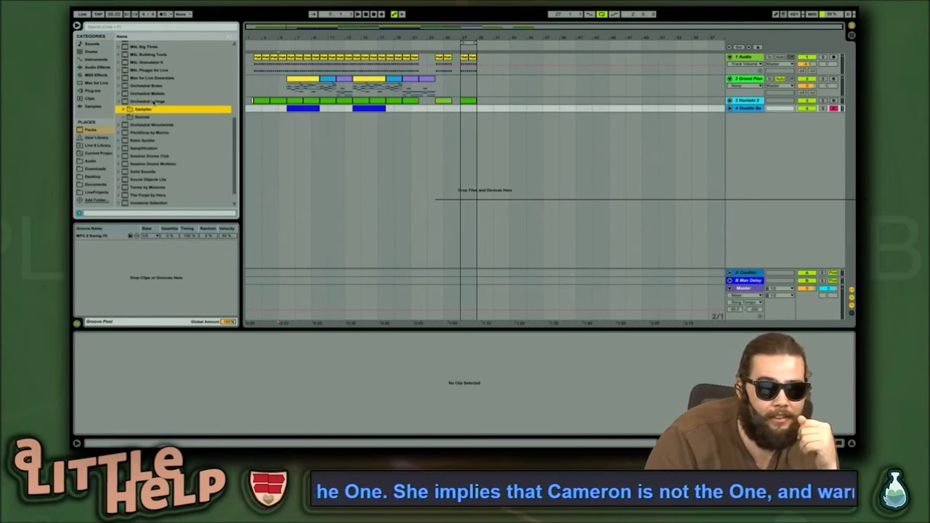
key(Down)
key(Right)
key(Down)
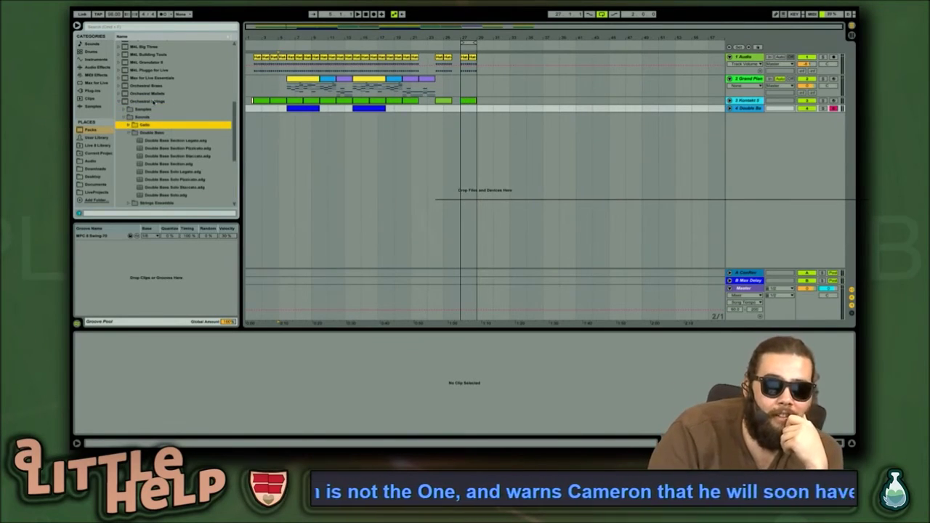
key(Down)
key(Left)
key(Up)
key(Right)
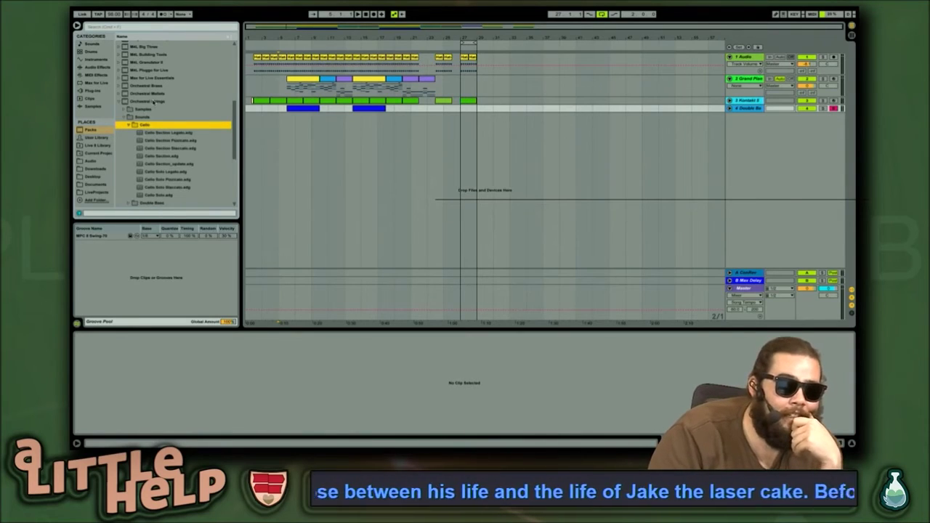
Load the Cello Solo.adg preset onto a new track and set its Motion to 4.72 %
key(Down)
key(Down)
key(Down)
key(Down)
key(Down)
key(Down)
key(Down)
key(Down)
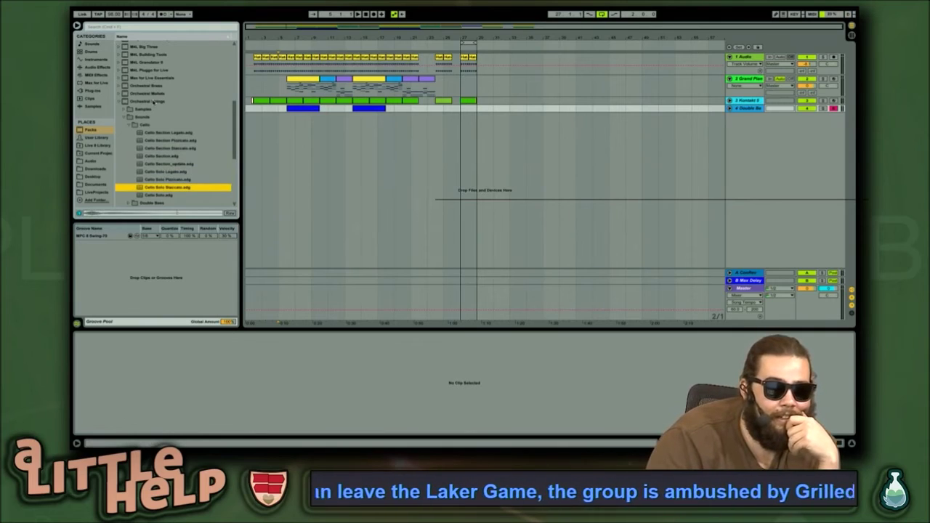
key(Down)
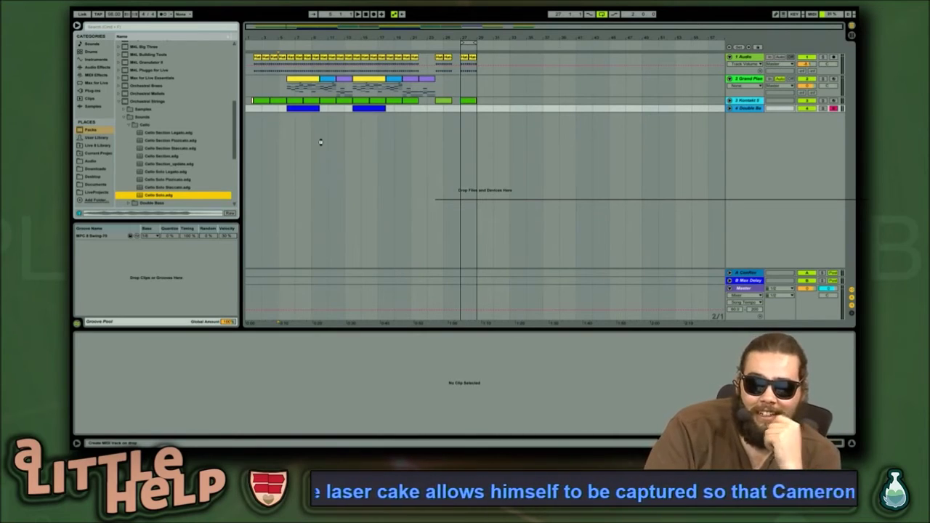
key(Return)
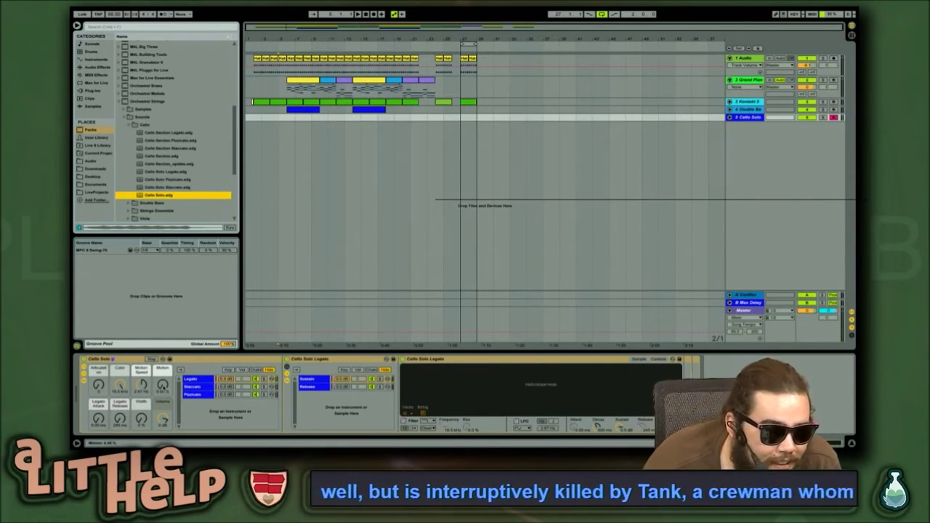
click(162, 387)
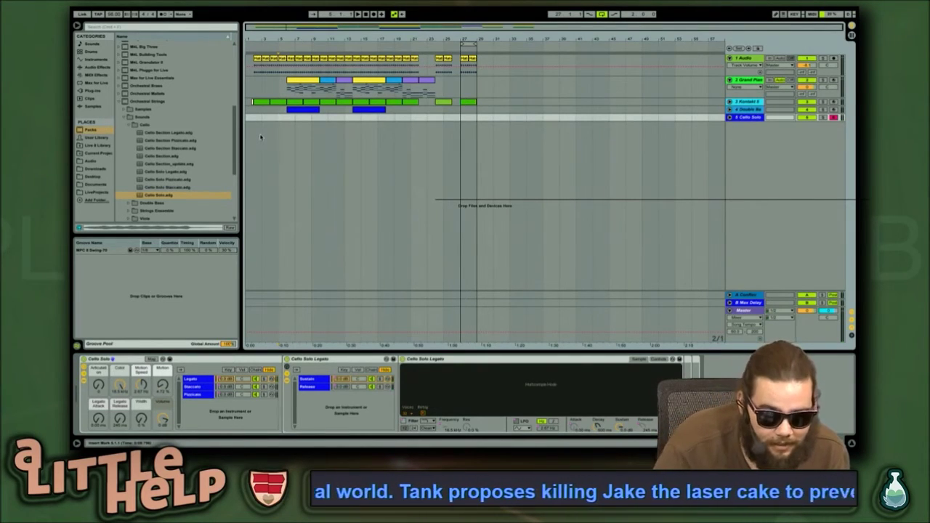
key(space)
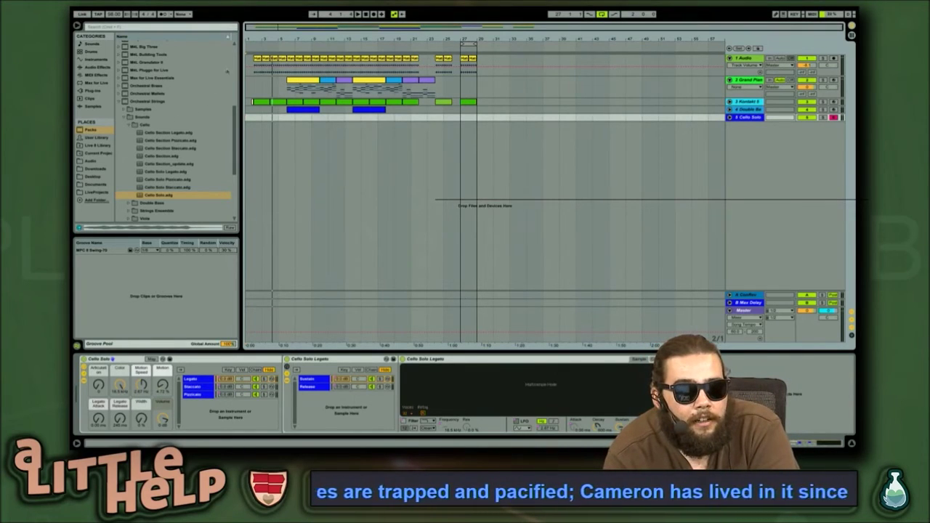
Reopen the first Kontakt clip in an enlarged note editor and play it from its start
click(261, 102)
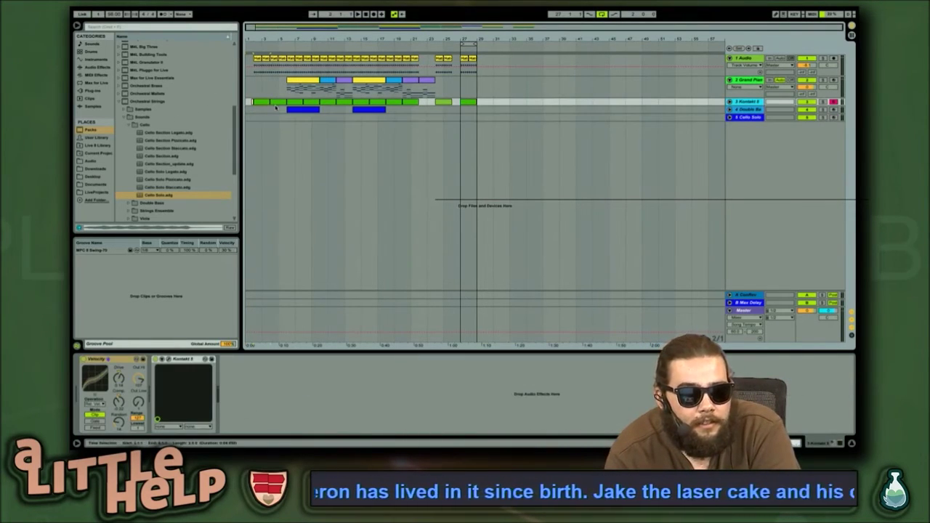
double_click(287, 110)
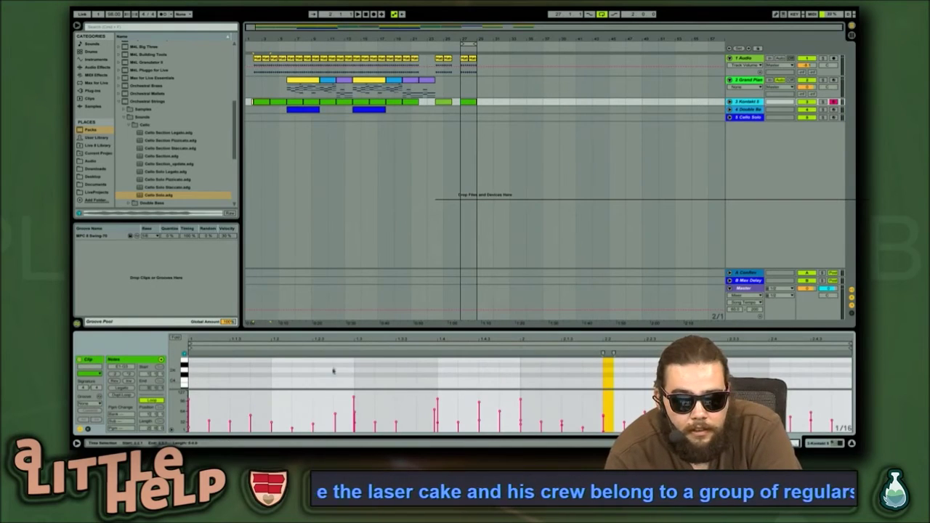
drag(369, 329, 395, 144)
scroll(390, 206, down, 5)
scroll(391, 206, up, 2)
key(space)
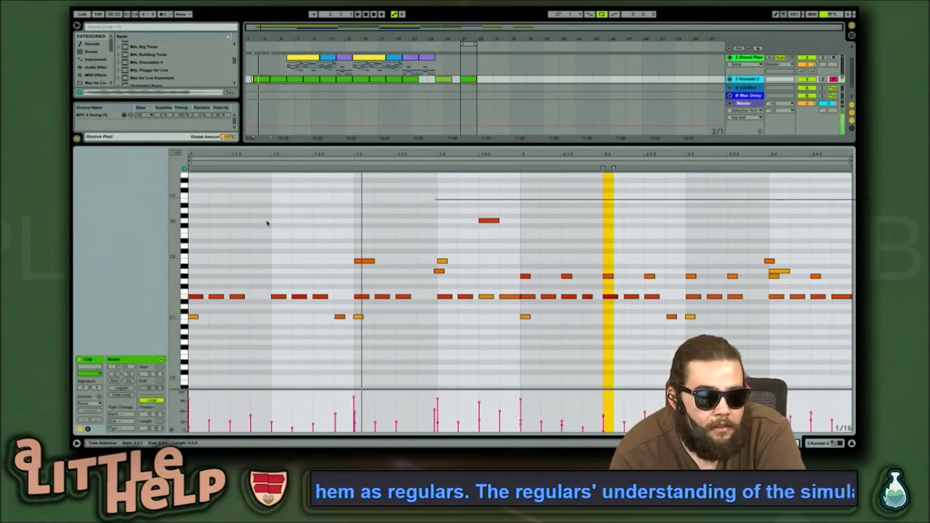
Move the first high G3 note one sixteenth earlier to 1.1.3 and play the clip
scroll(266, 224, up, 4)
click(255, 251)
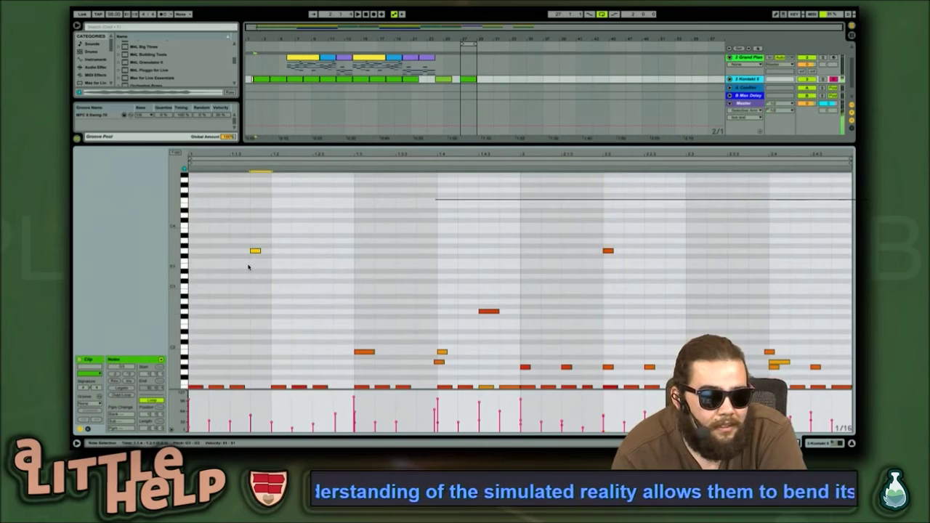
click(255, 251)
key(space)
key(Left)
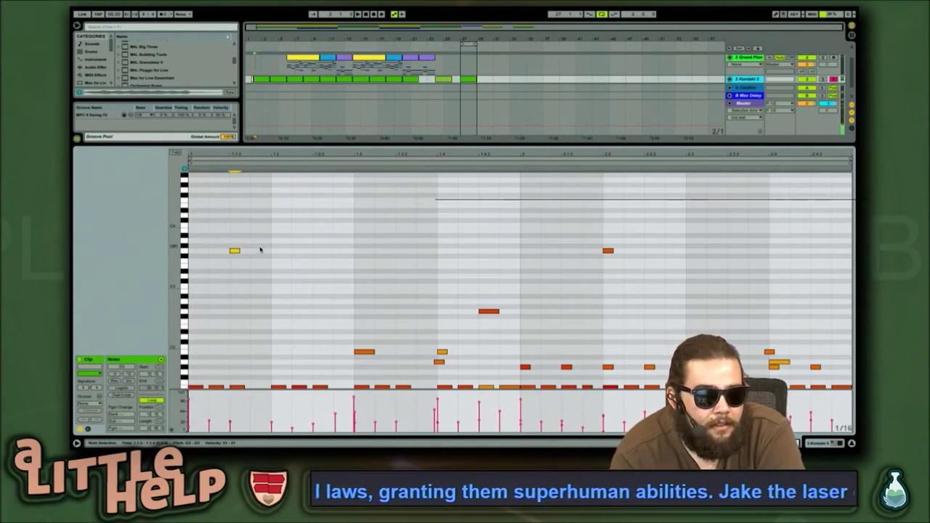
click(236, 251)
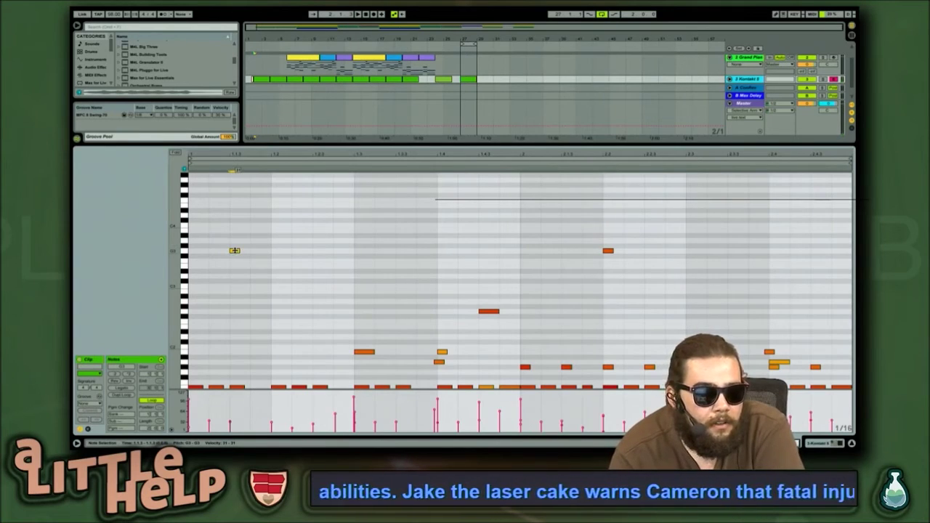
key(space)
key(space)
Copy the G3 note at 1.1.3 to 1.2.2 and play the pattern
click(235, 251)
click(234, 250)
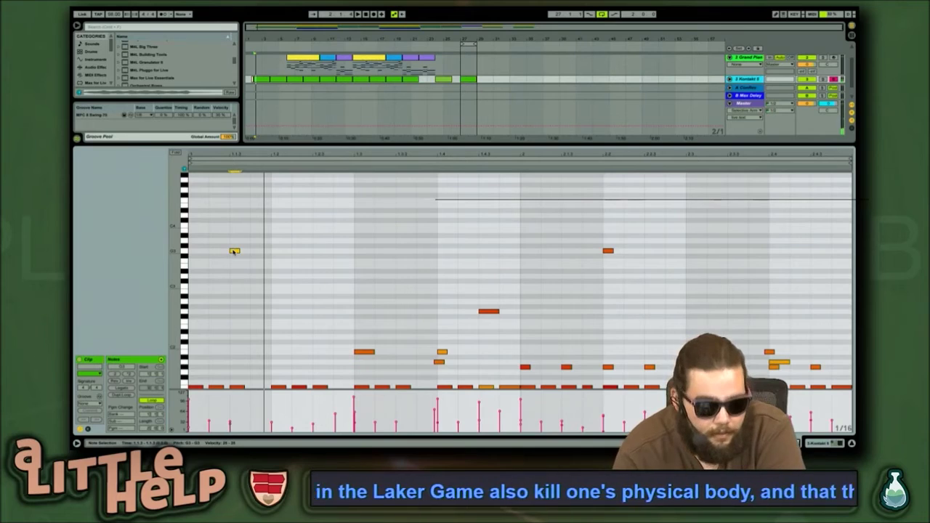
drag(234, 251, 289, 254)
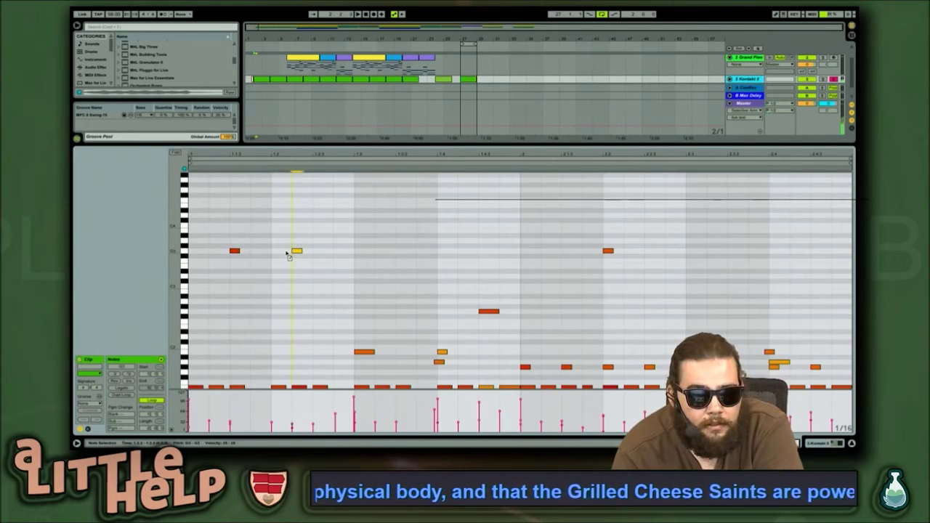
key(space)
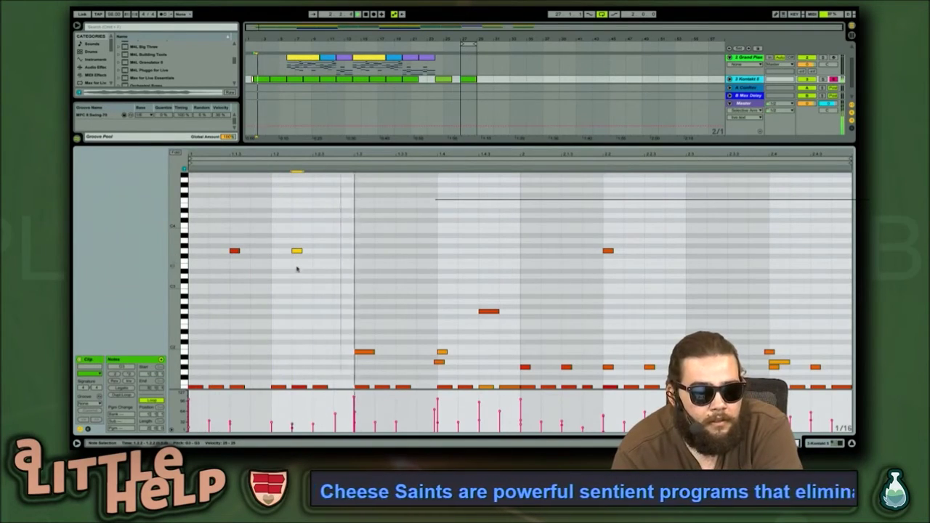
Shift the E1 note at 1.1.3 to 1.1.4 and the one at 1.2.2 to 1.2.4, and play the pattern
scroll(250, 334, down, 3)
double_click(252, 336)
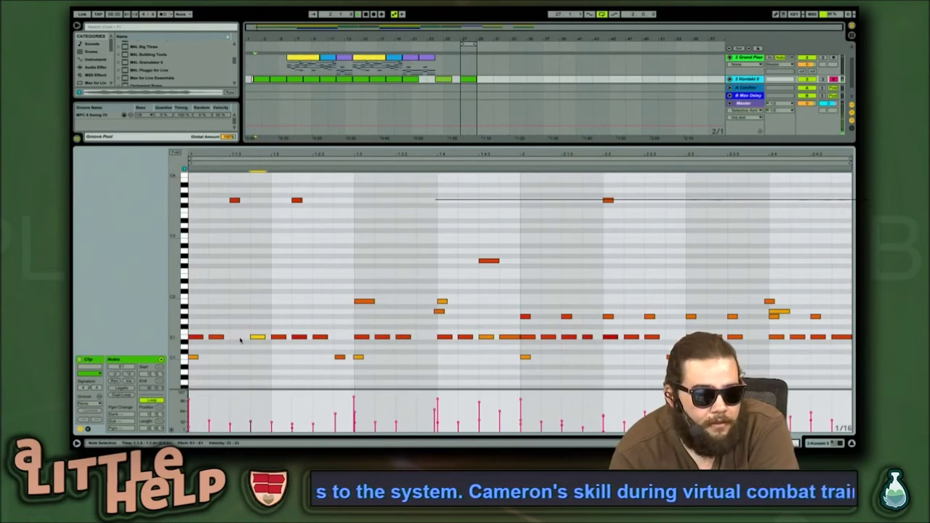
click(301, 338)
key(Right)
key(Right)
key(space)
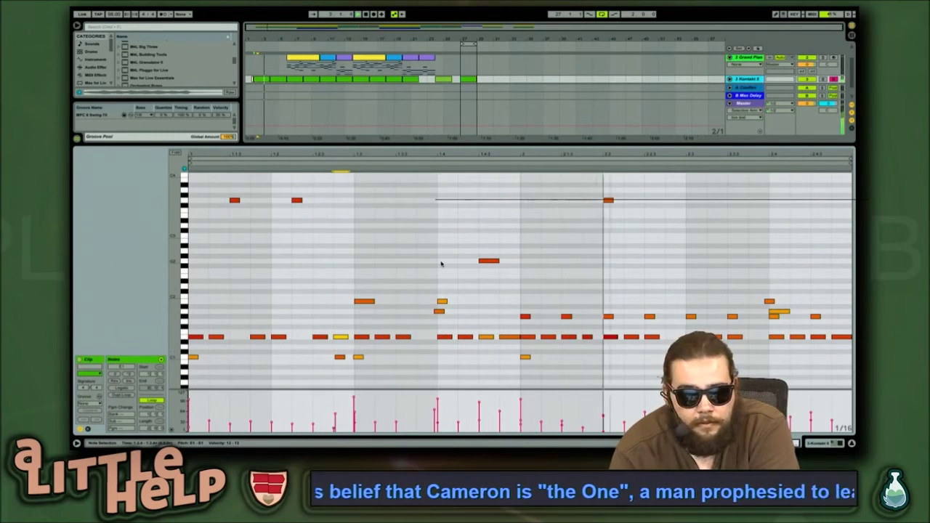
Move the G3 note at 2.2.1 one sixteenth later to 2.2.2 and play the pattern
key(space)
click(610, 207)
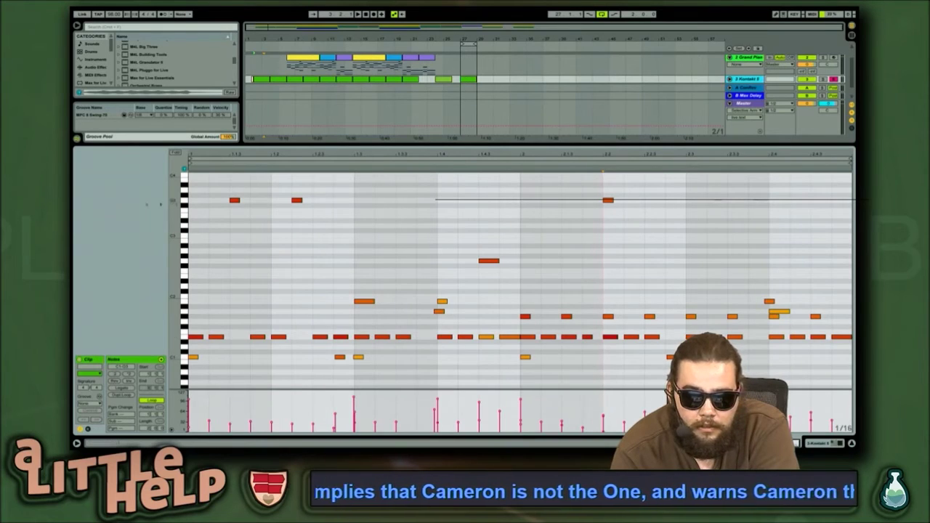
click(223, 258)
key(space)
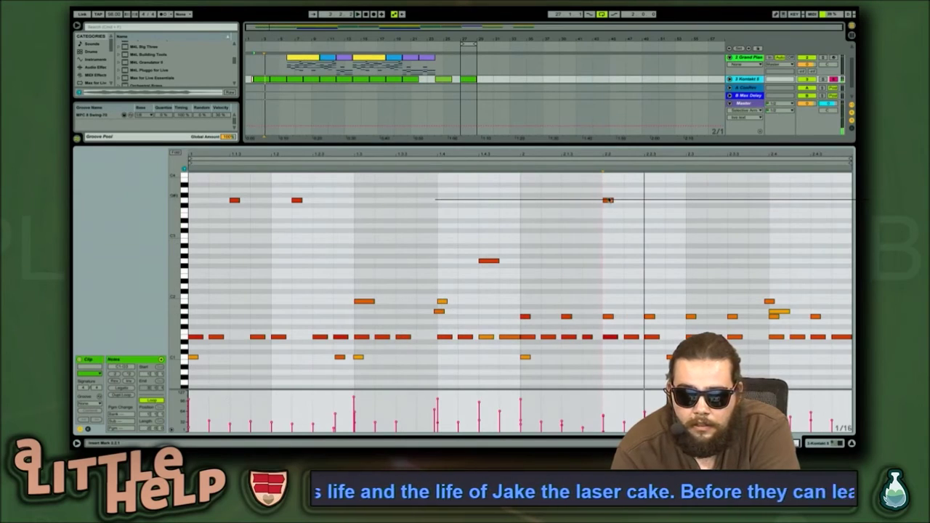
click(609, 200)
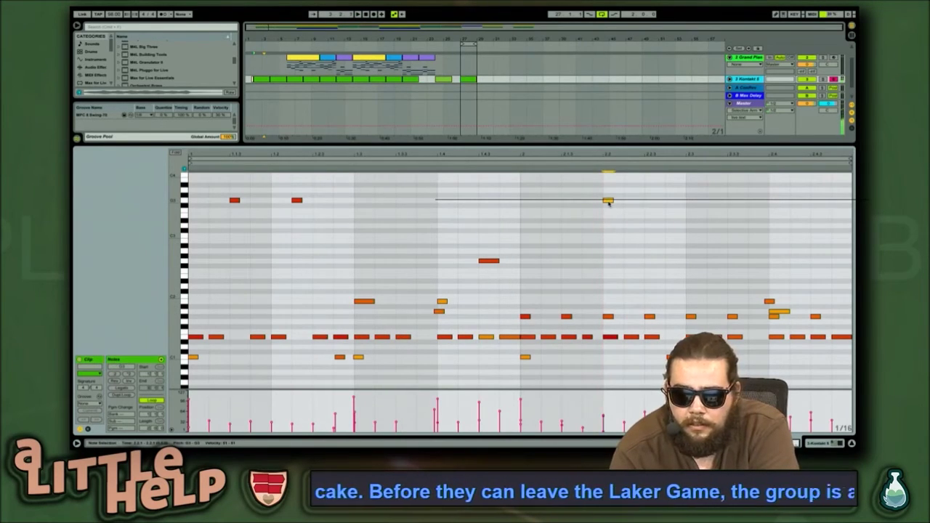
key(Right)
click(603, 197)
key(space)
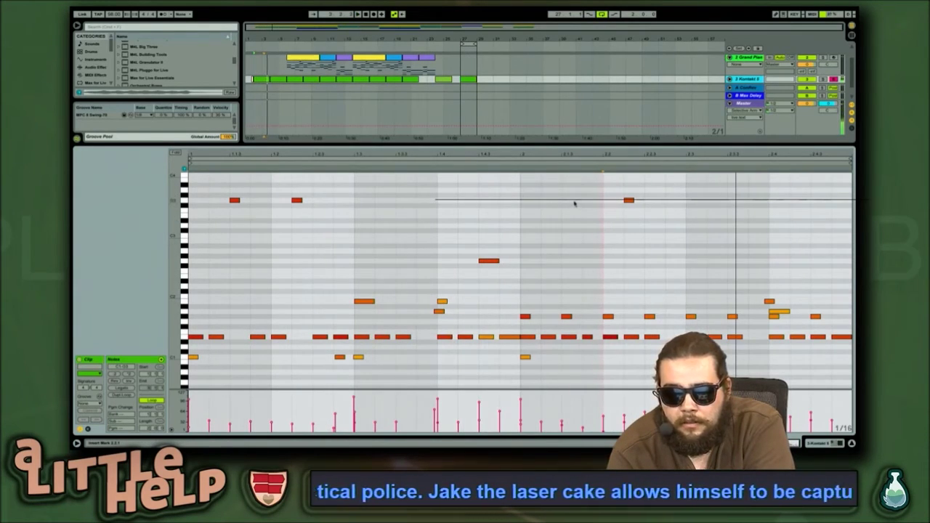
Raise the G#1 note at 2.1.3 to A3 and play the pattern
click(566, 316)
key(shift+Up)
key(shift+Up)
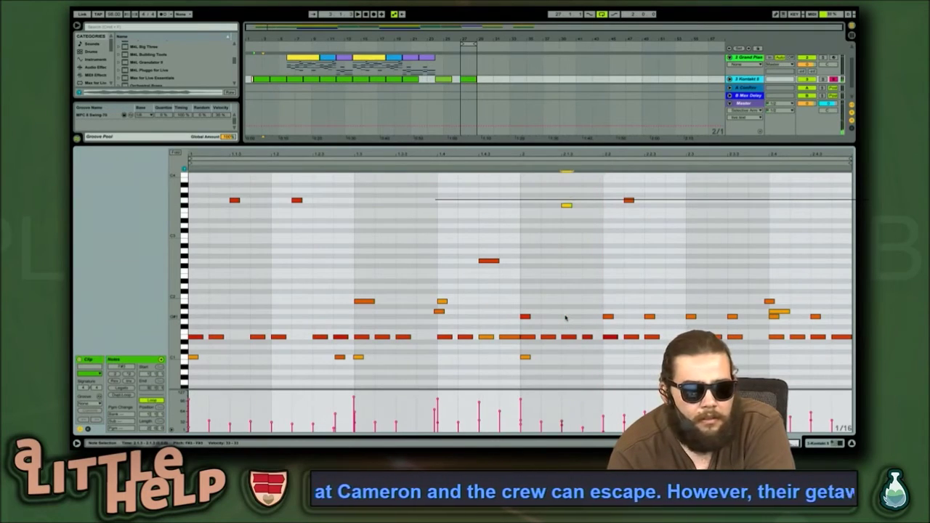
key(Up)
key(Up)
key(space)
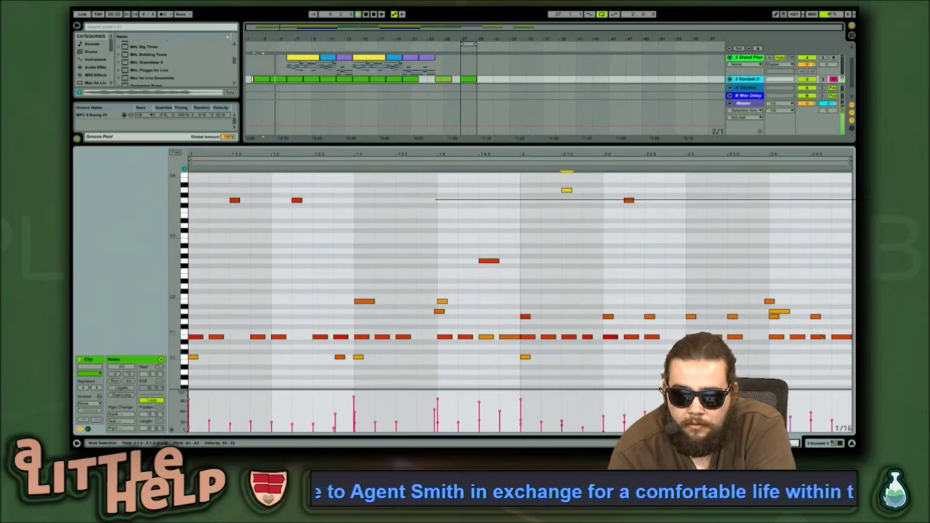
Delete the E1 notes at 2.4.1, 2.1.1 and 1.3.1 and play the pattern
double_click(780, 338)
click(529, 337)
double_click(529, 338)
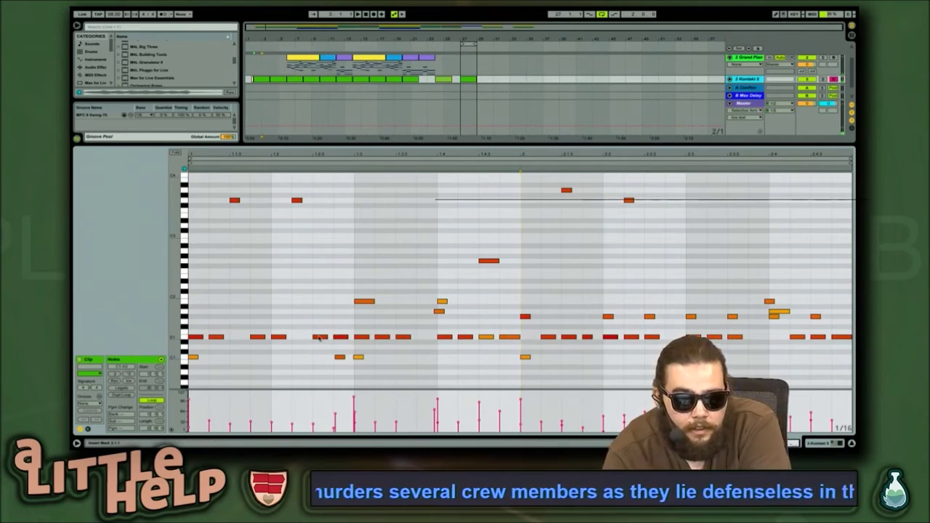
click(366, 336)
double_click(364, 337)
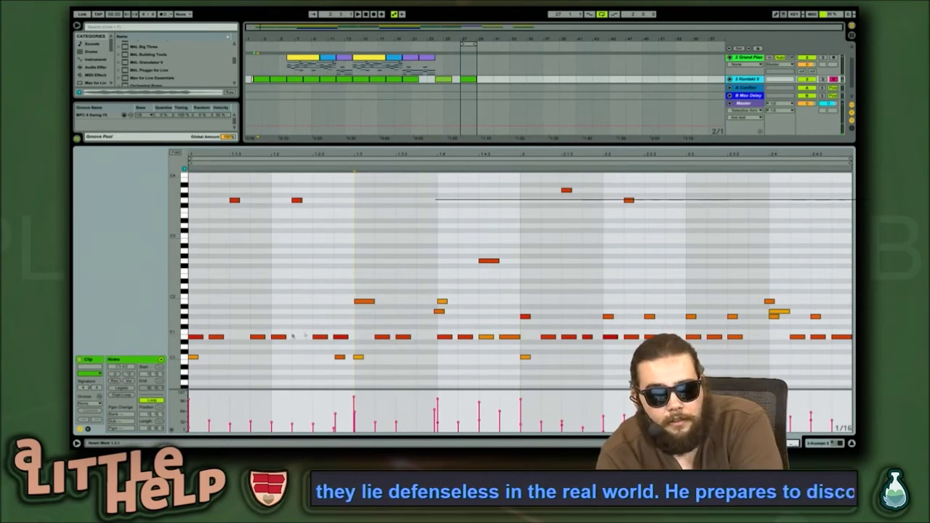
key(space)
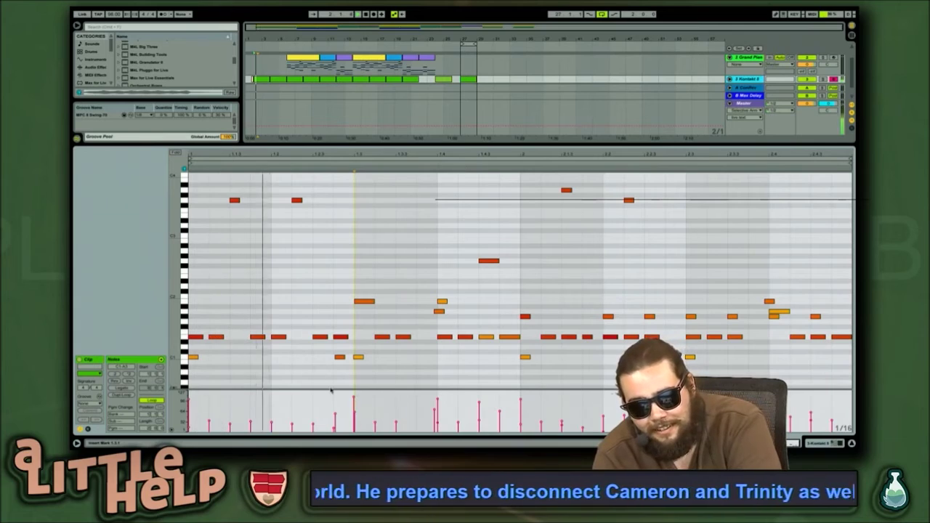
key(space)
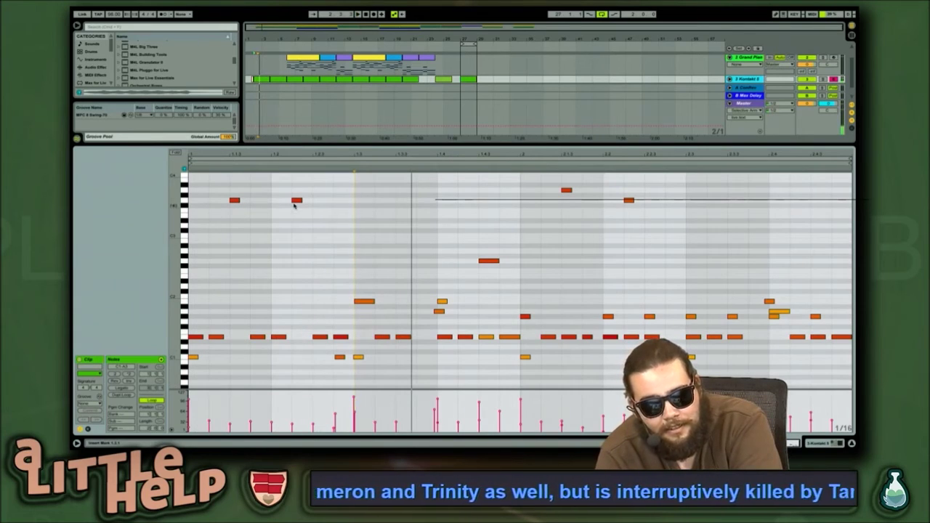
Lower the G3 note at 1.2.2 to G2, raise its velocity to about 47, and play the pattern
click(296, 203)
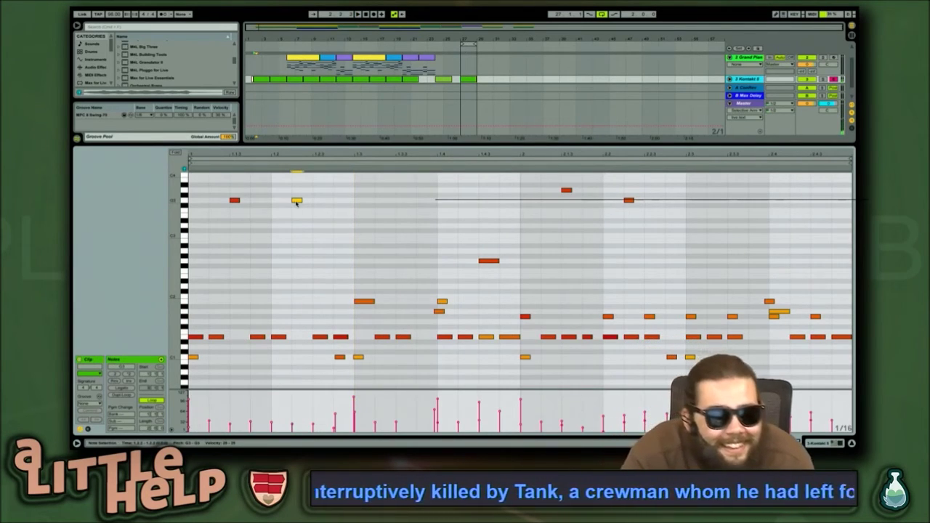
key(Up)
key(Up)
key(Down)
key(Down)
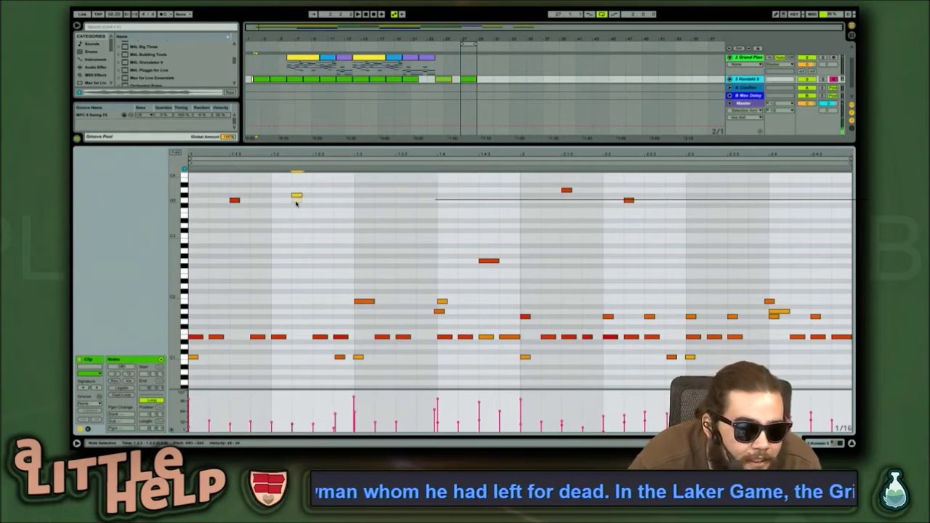
key(shift+Down)
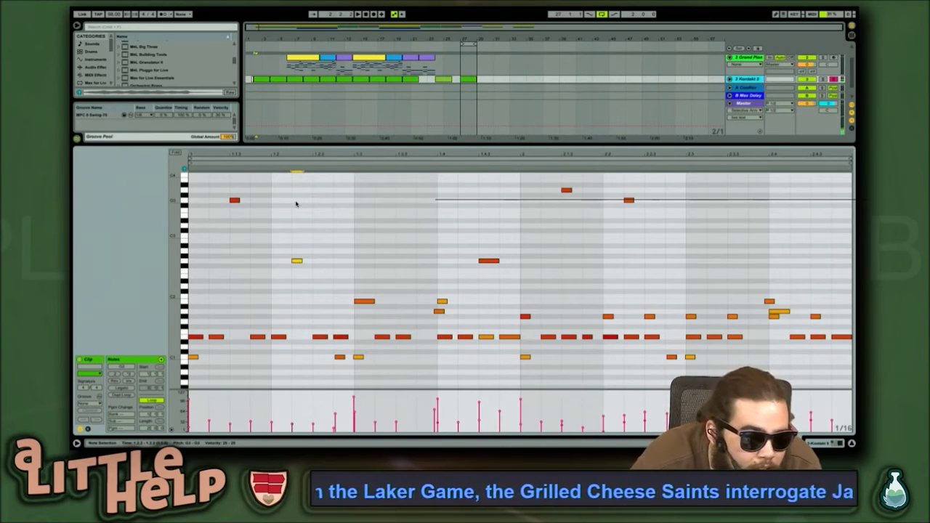
key(space)
key(space)
mouse_move(297, 261)
mouse_down()
mouse_move(296, 244)
mouse_move(296, 269)
mouse_up()
key(space)
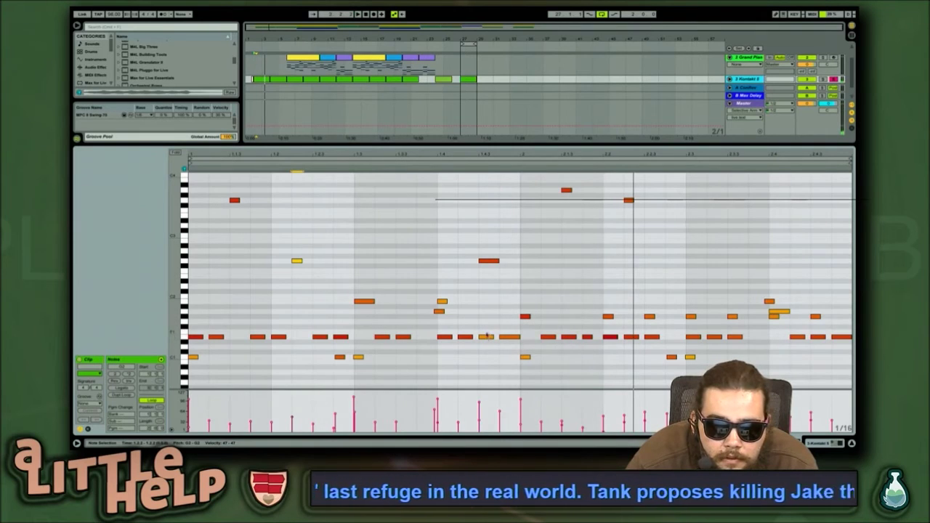
key(space)
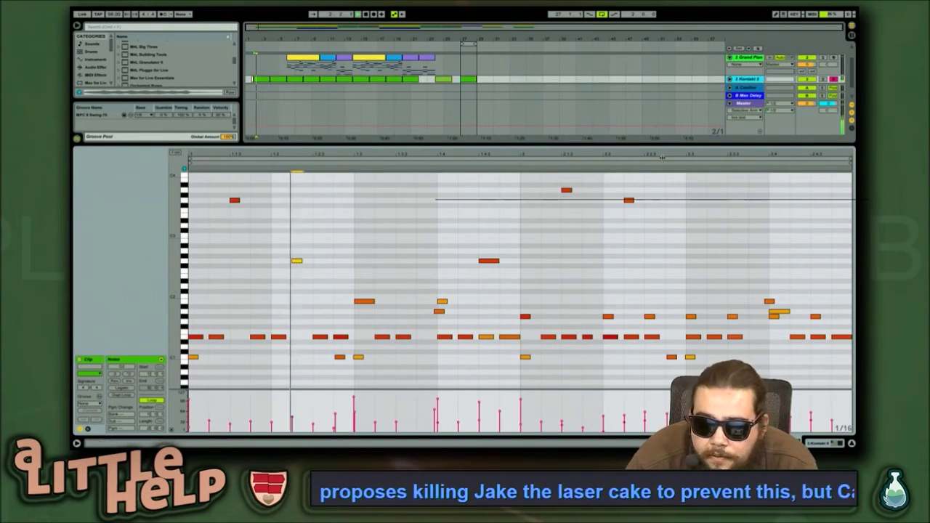
Lower the G3 note at 2.2.2 an octave to G2 and raise its velocity
click(629, 201)
key(shift+Down)
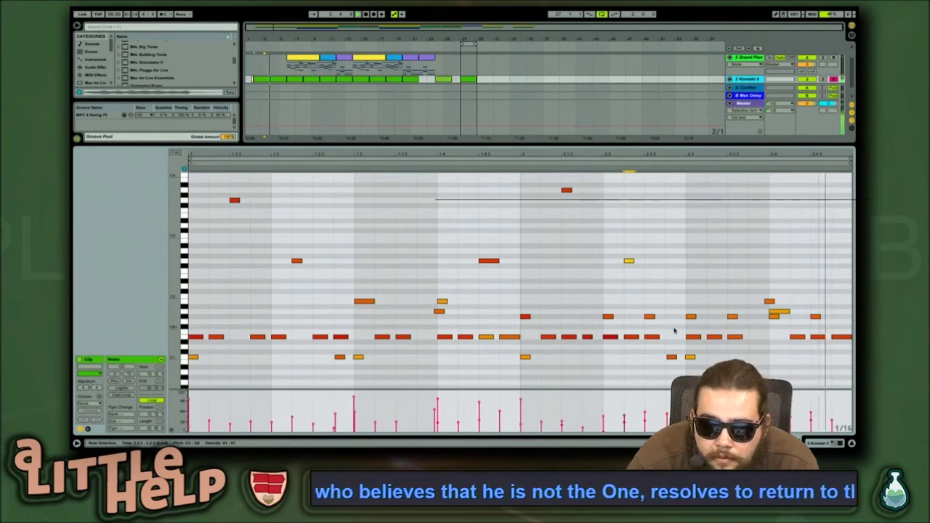
click(630, 263)
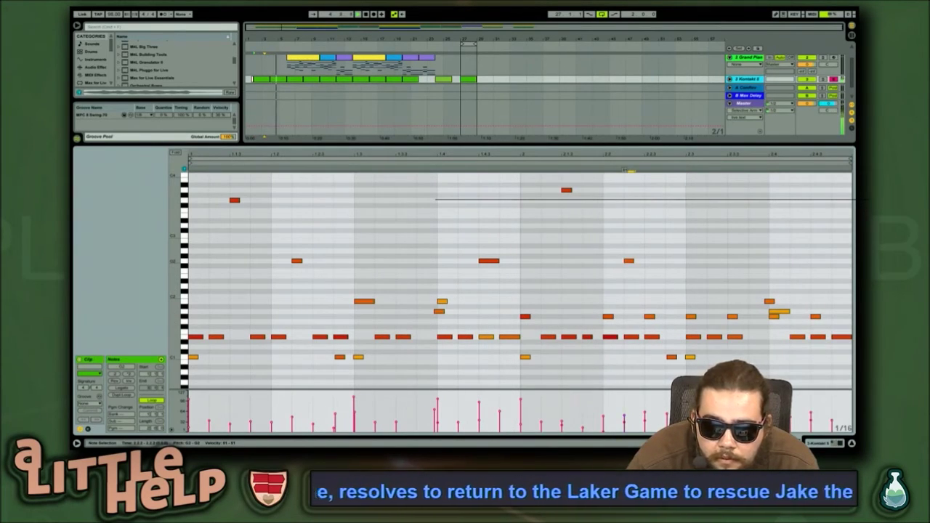
drag(629, 262, 629, 251)
Delete the E1 note at 2.2.2 and save the Live set
double_click(632, 337)
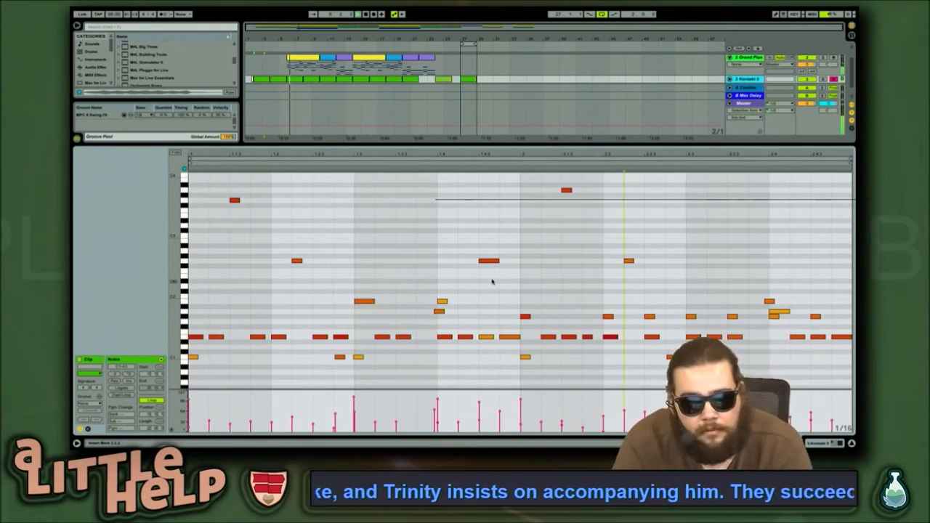
key(super+s)
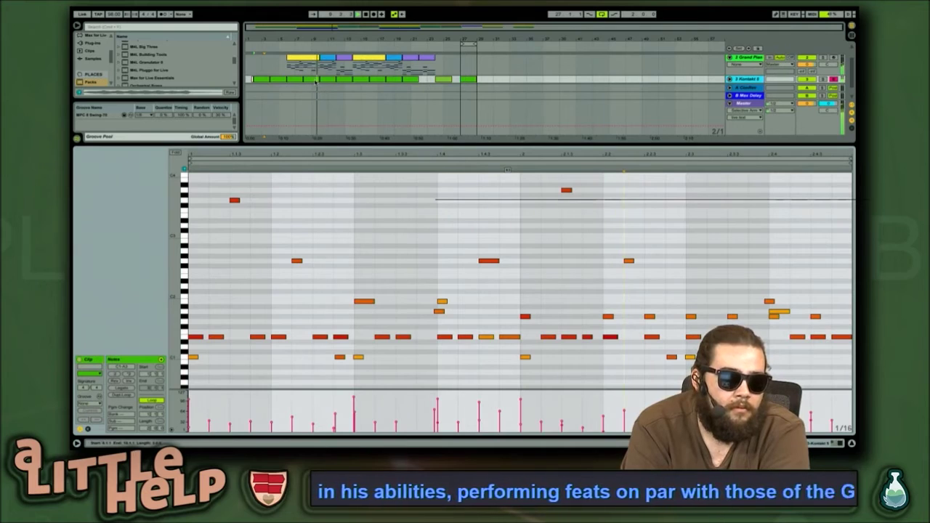
Enlarge the arrangement area above the note editor and unfold the Kontakt track
drag(317, 32, 274, 29)
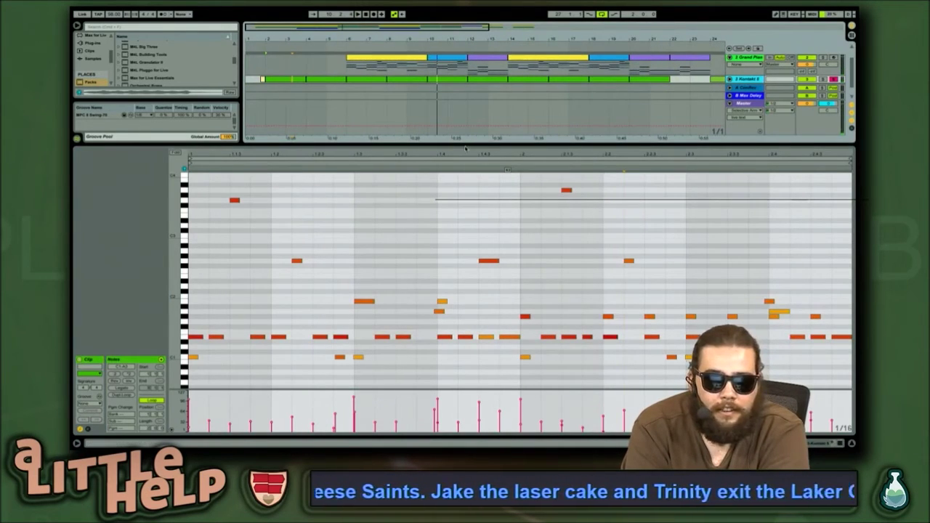
drag(462, 142, 451, 217)
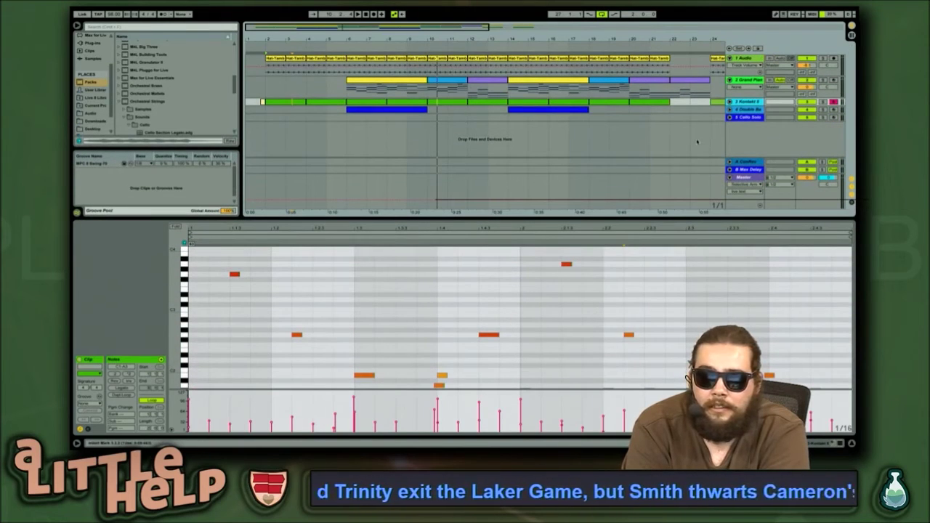
click(730, 102)
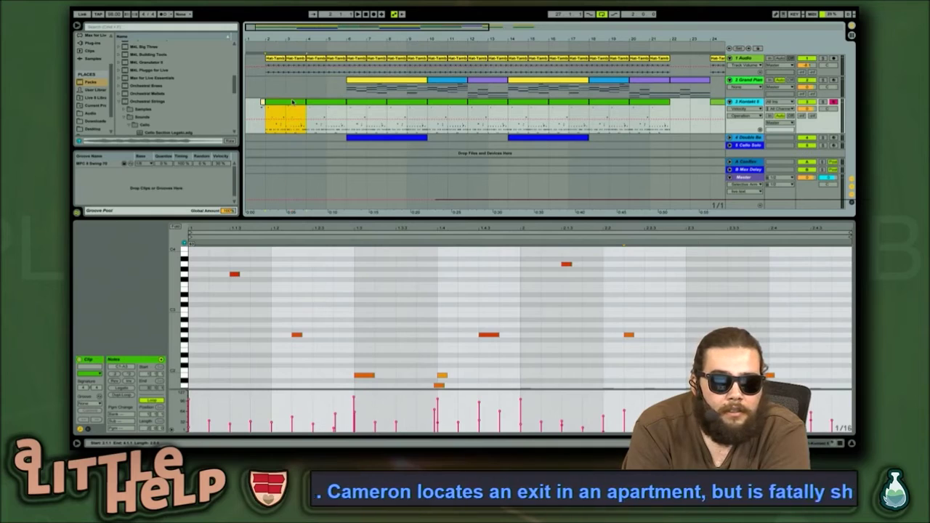
Duplicate the first Kontakt clip repeatedly over the following clips up to bar 22 and play the result
mouse_move(491, 335)
mouse_down()
mouse_move(477, 334)
mouse_move(478, 345)
mouse_up()
key(super+z)
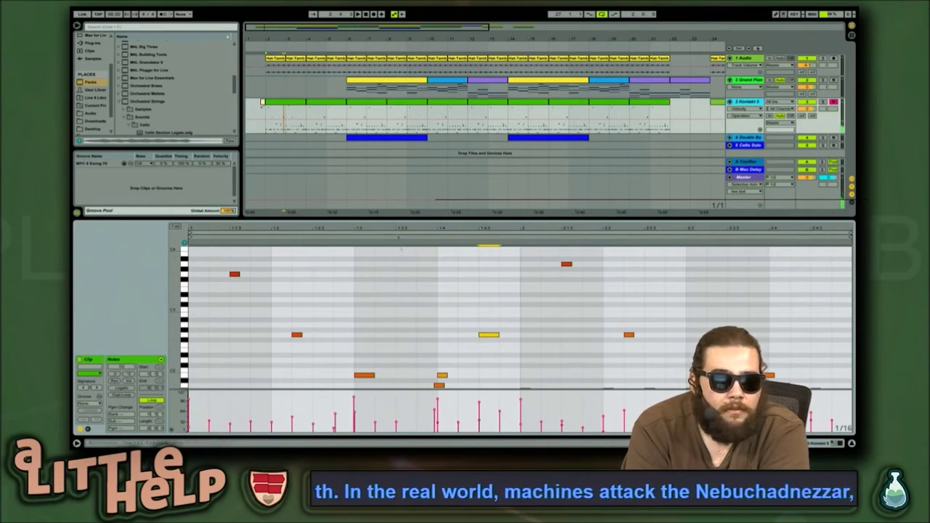
click(296, 105)
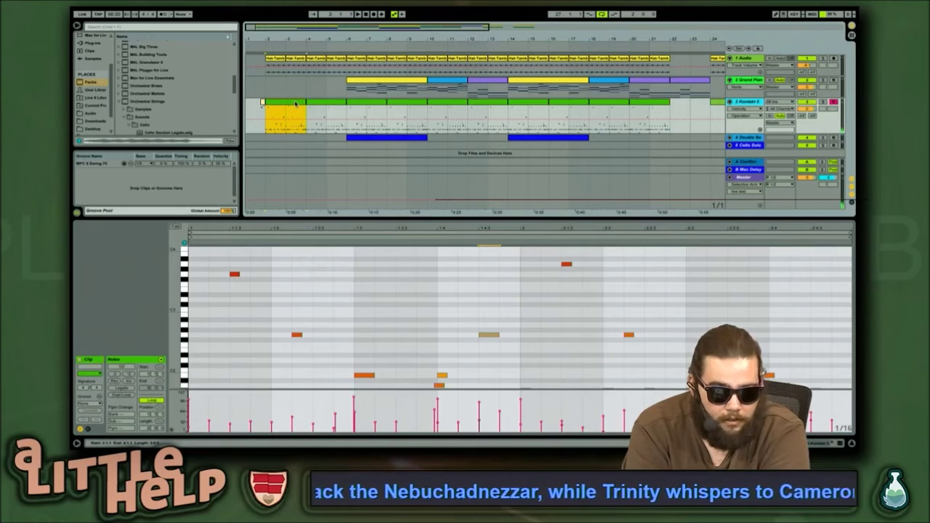
key(super+d)
key(super+d)
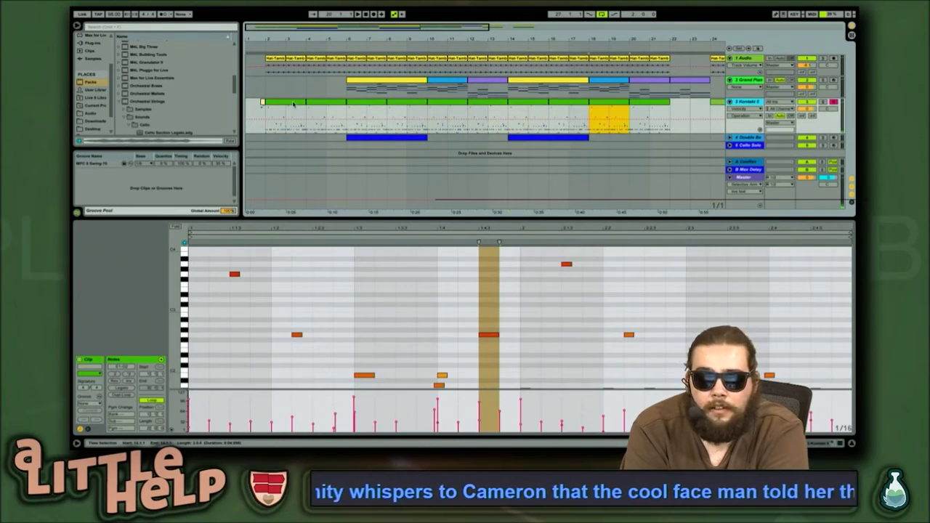
key(space)
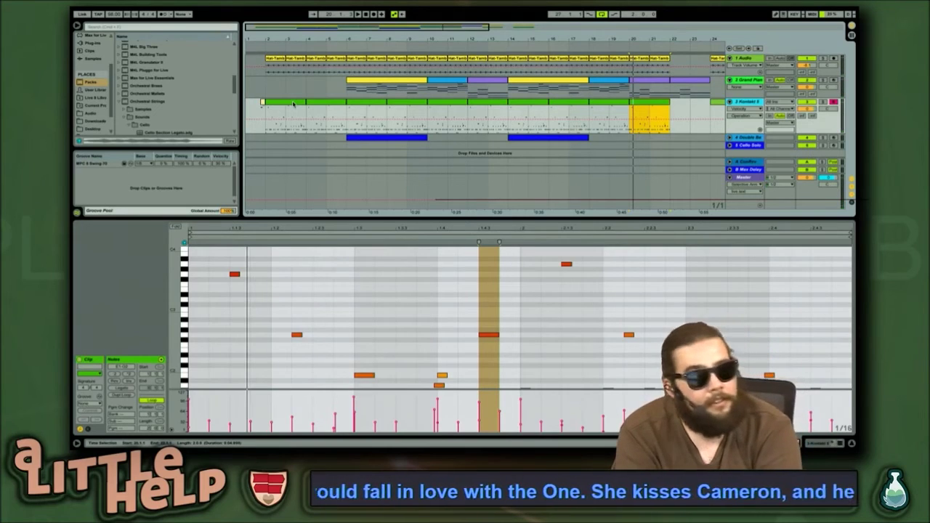
Raise the hat audio track's send to return A while playing from the first Kontakt clip
click(293, 104)
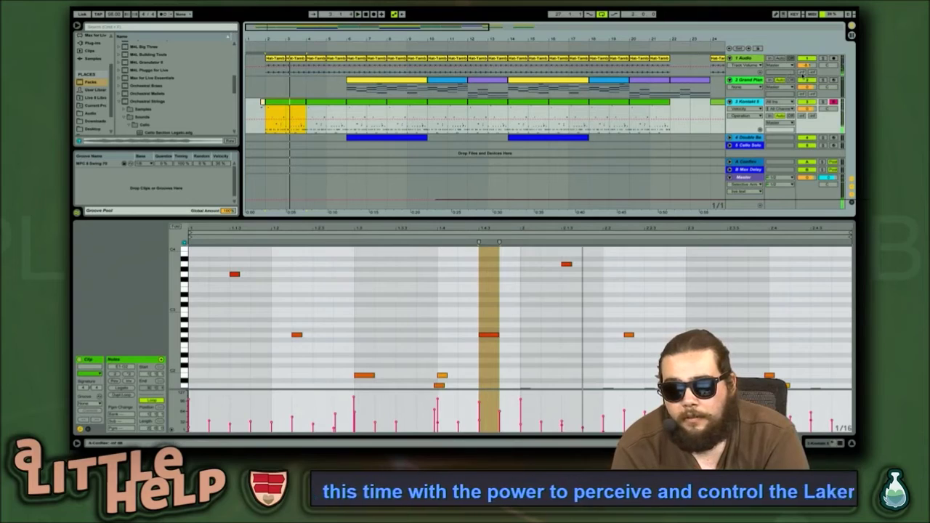
drag(803, 73, 803, 51)
key(space)
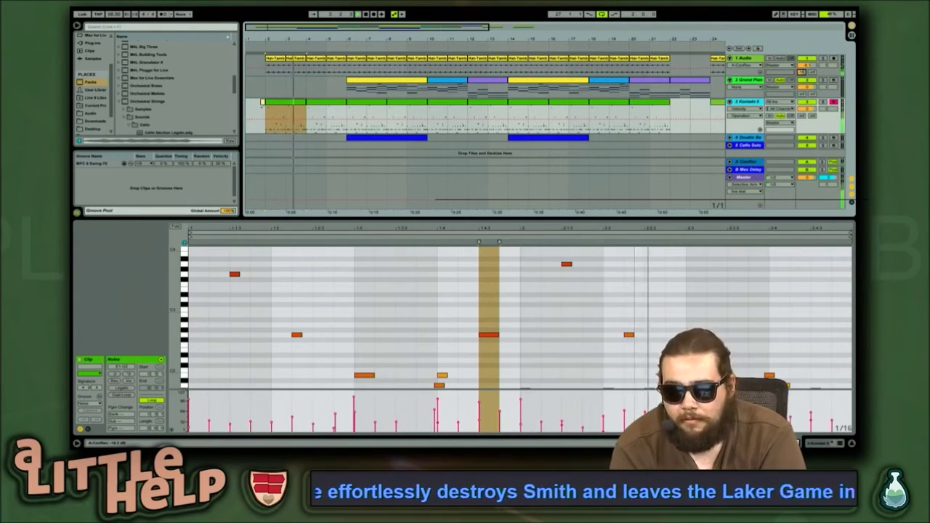
Select the G2 note at 2.2.2 in the first Kontakt clip and play the pattern again
scroll(636, 315, down, 2)
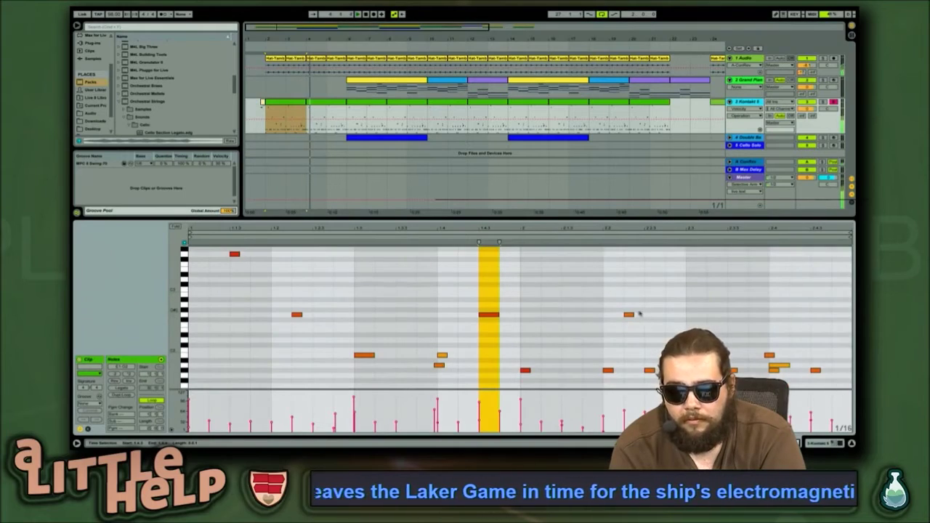
click(630, 245)
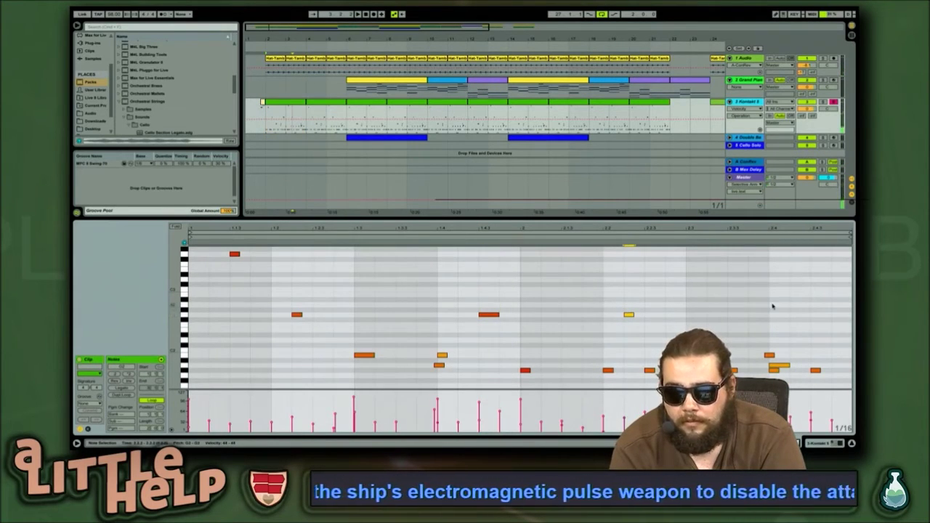
key(space)
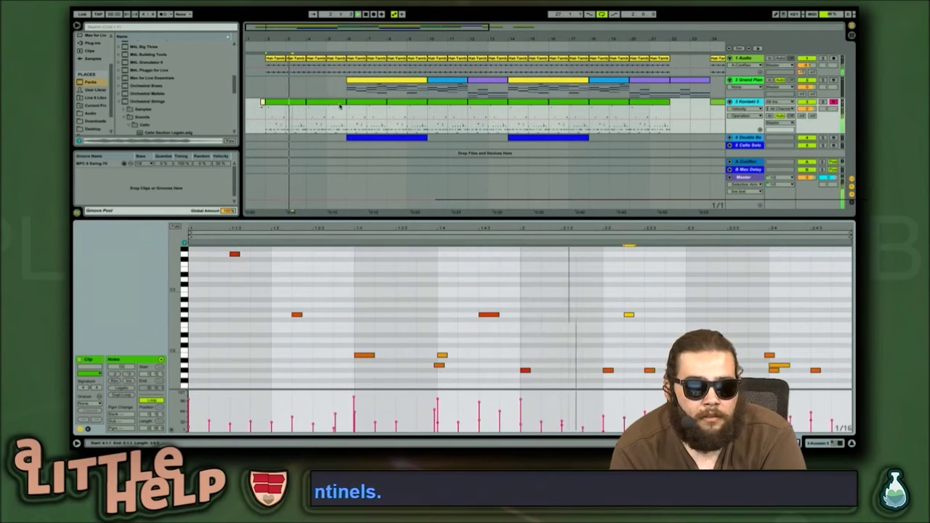
In the Kontakt clip at bar 4, move the G2 note at 2.2.2 to G3 at 2.4.3 and lengthen it
click(340, 103)
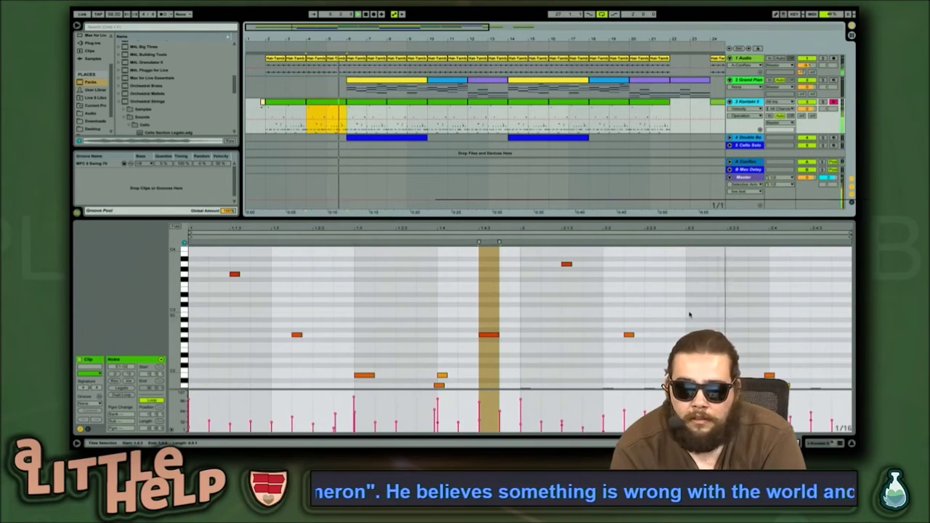
drag(630, 336, 810, 341)
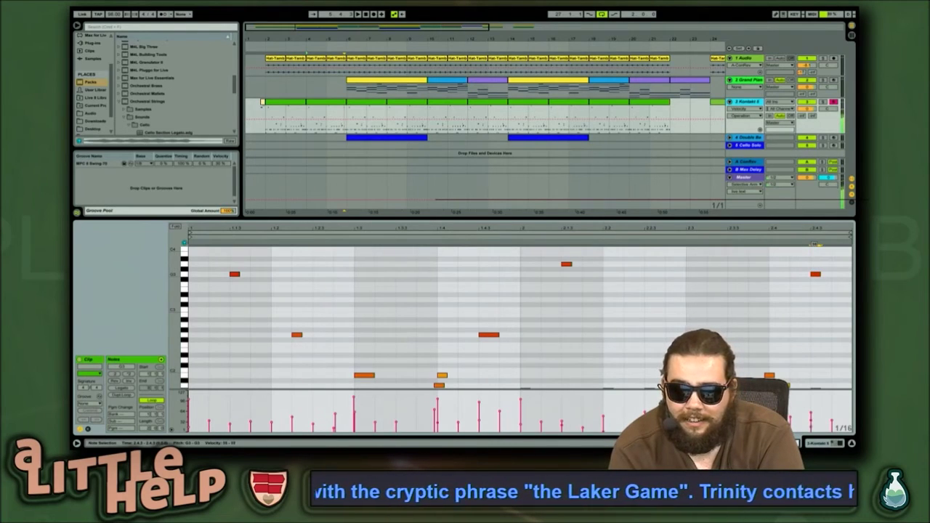
key(shift+Right)
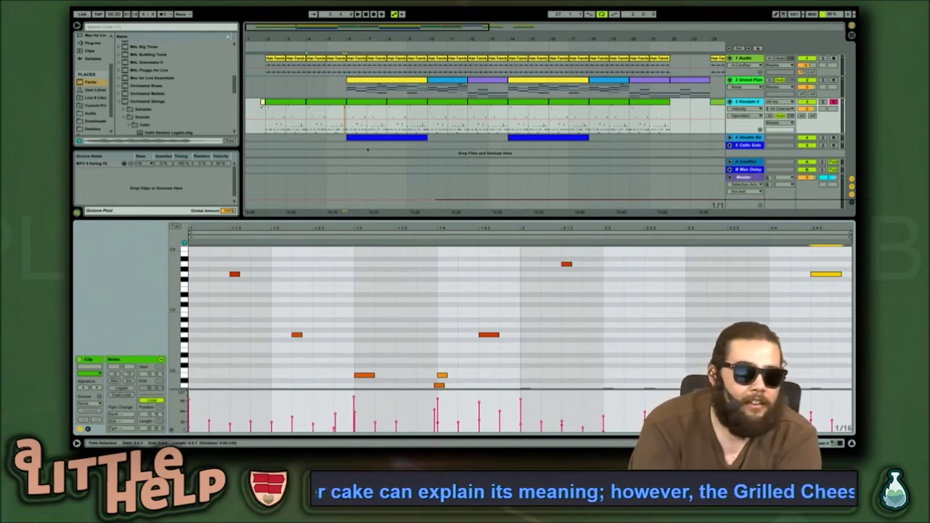
Play the song from bar 2 and set the hat audio track's volume to -12 dB
drag(343, 119, 307, 120)
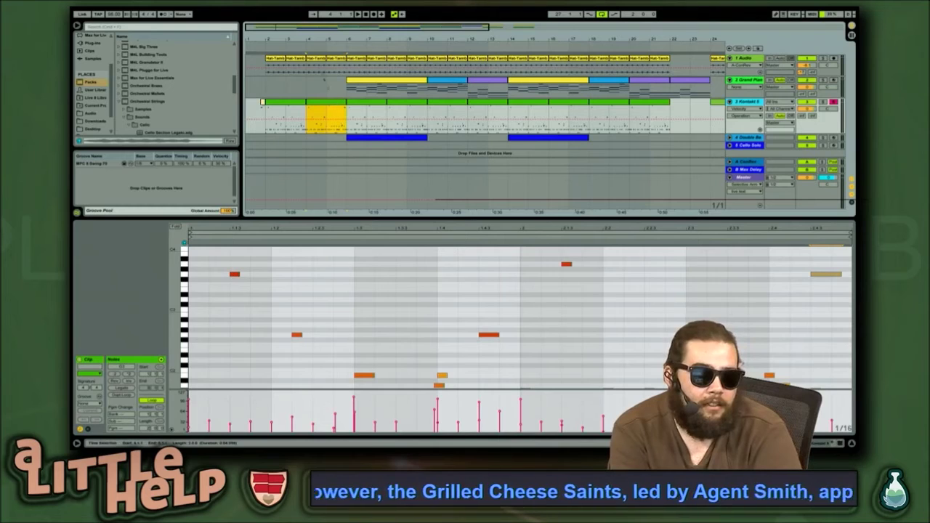
click(264, 64)
key(space)
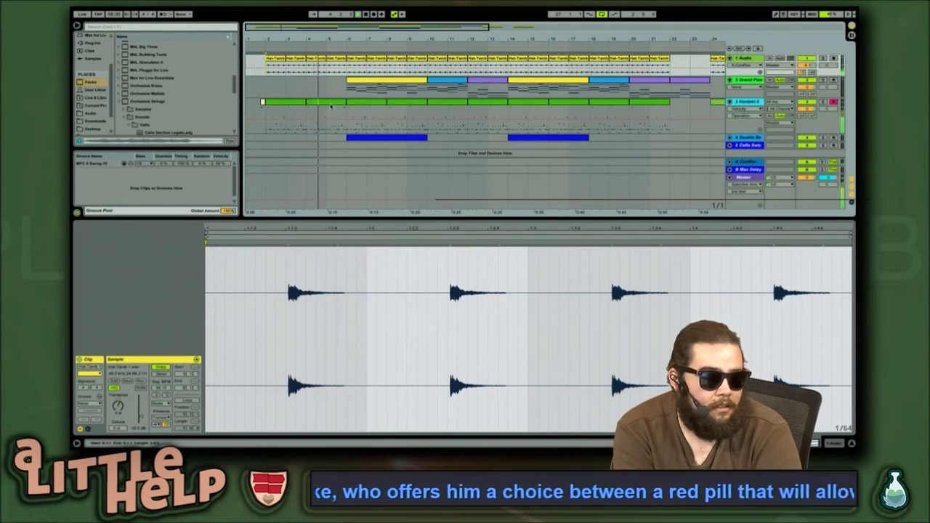
click(805, 65)
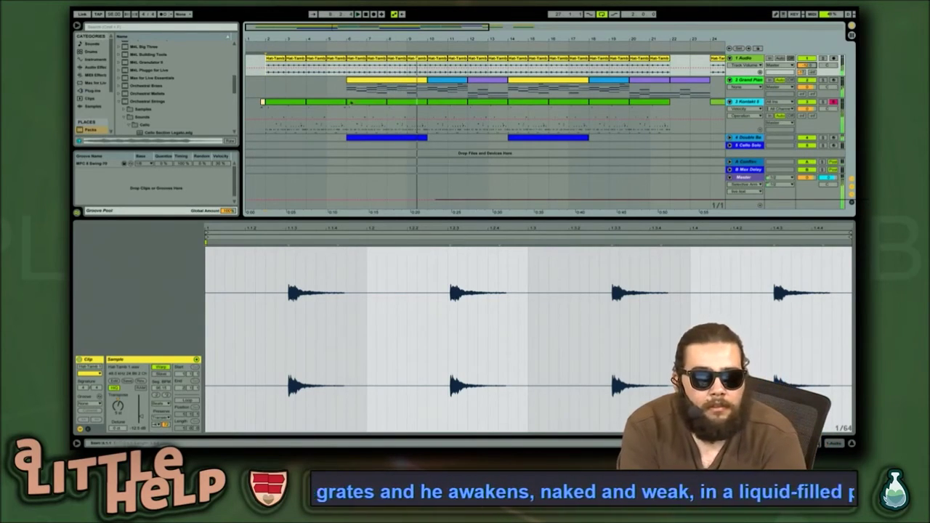
click(335, 104)
click(426, 107)
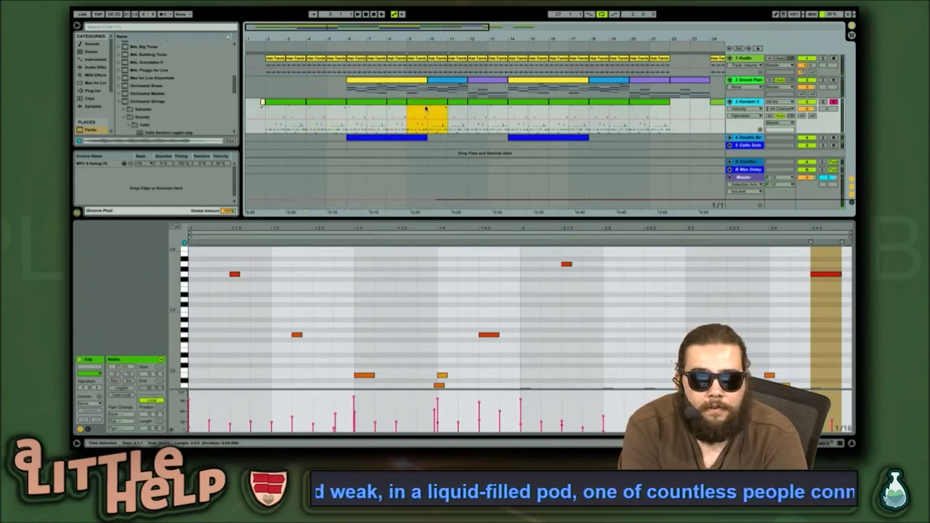
click(417, 120)
click(317, 115)
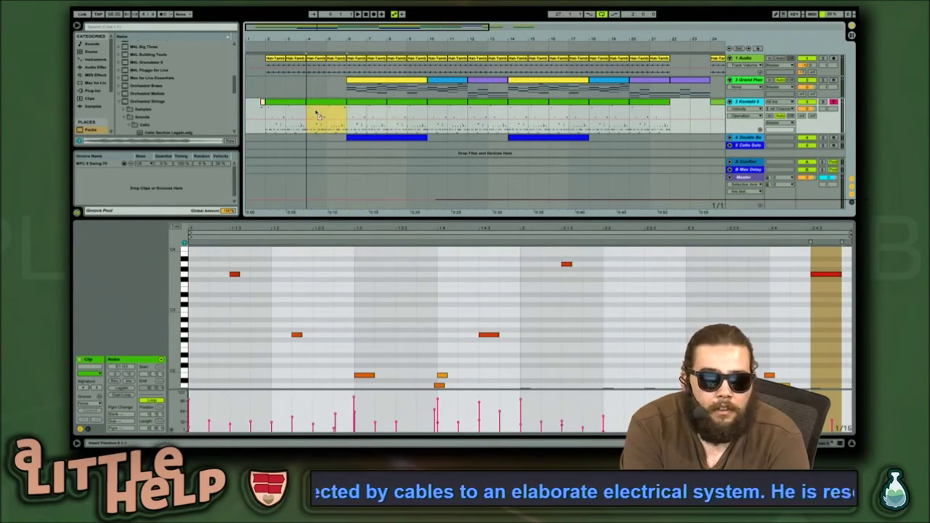
Copy the pickup notes from the short Kontakt clip before bar 2 and paste them at 2.4.1 in the bar 8 clip
click(263, 102)
click(473, 269)
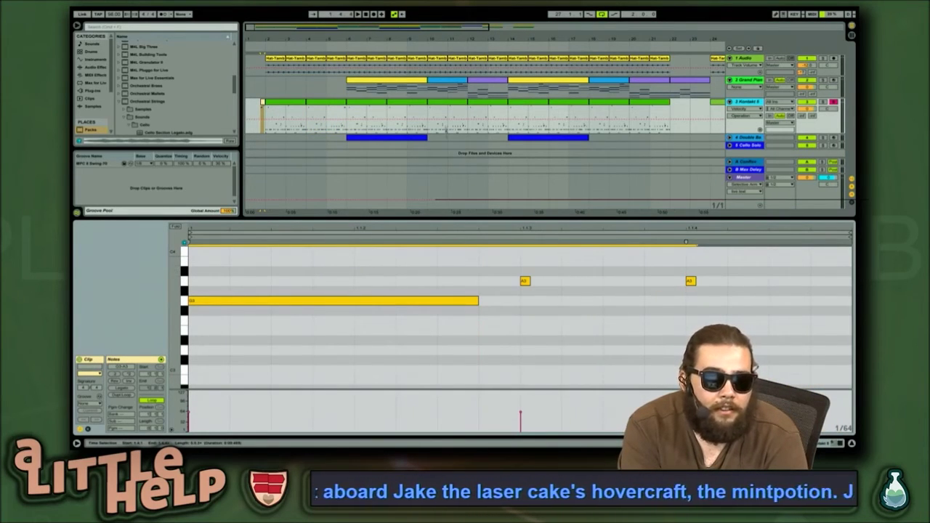
click(422, 109)
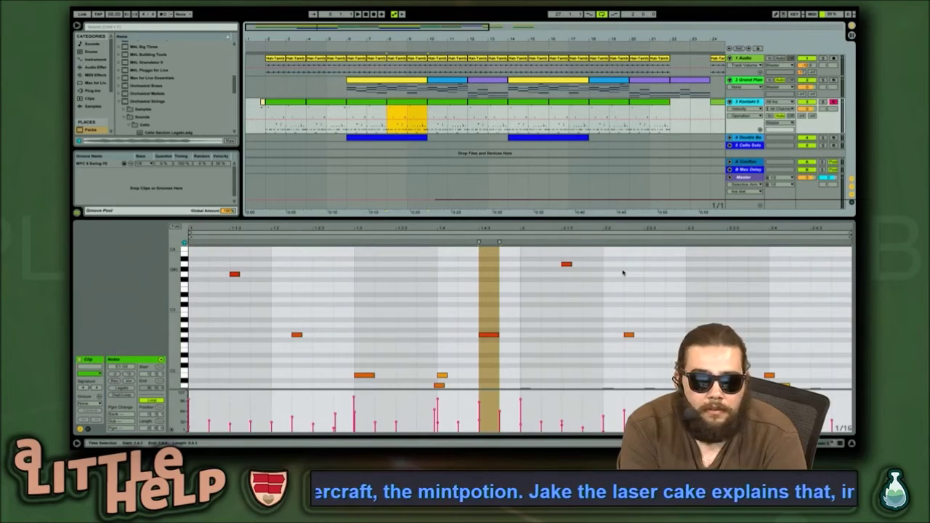
click(766, 278)
key(ctrl+v)
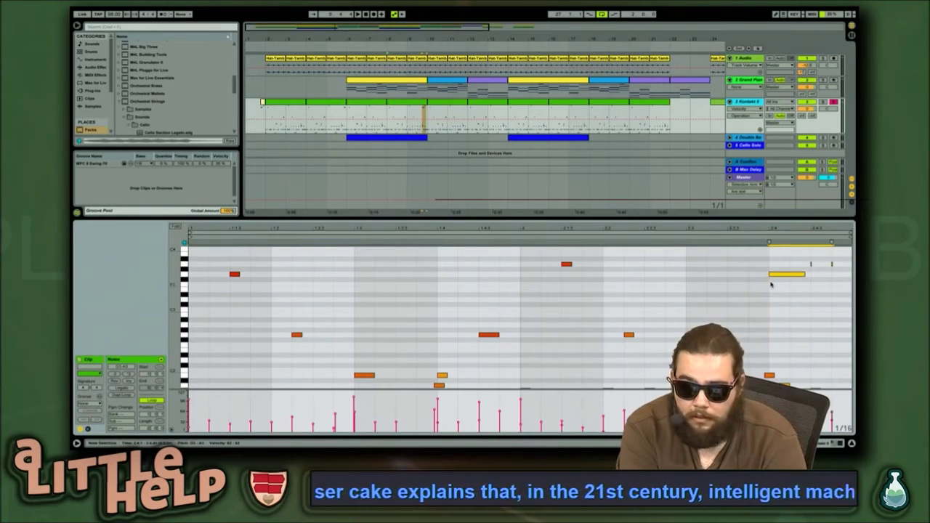
Examine the pasted pickup against the lower drum notes and play the bar 8 Kontakt clip from 2.4.1
click(779, 335)
scroll(778, 335, down, 5)
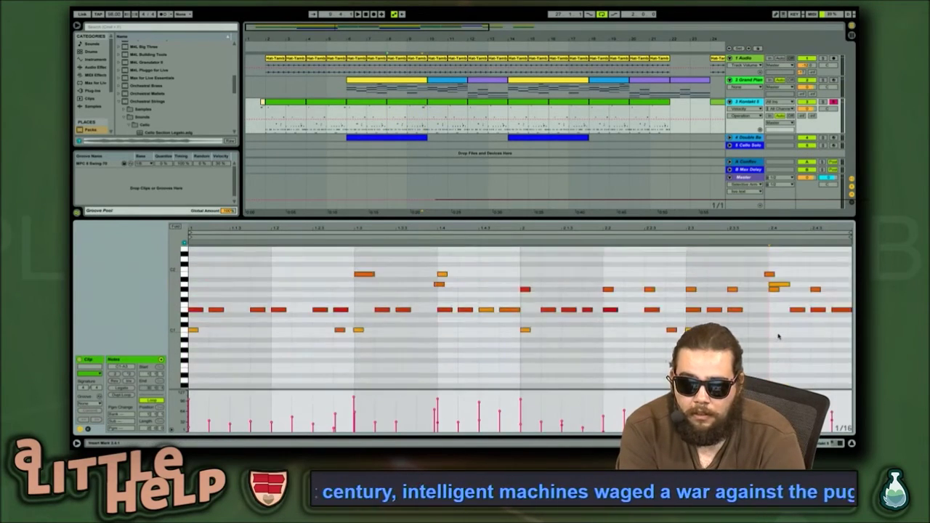
scroll(778, 337, up, 5)
scroll(779, 335, down, 3)
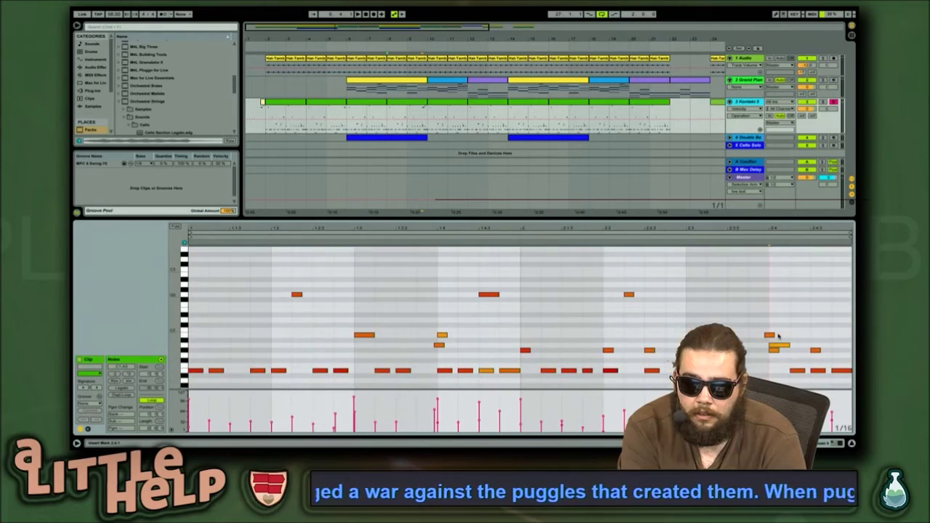
scroll(788, 338, up, 3)
key(space)
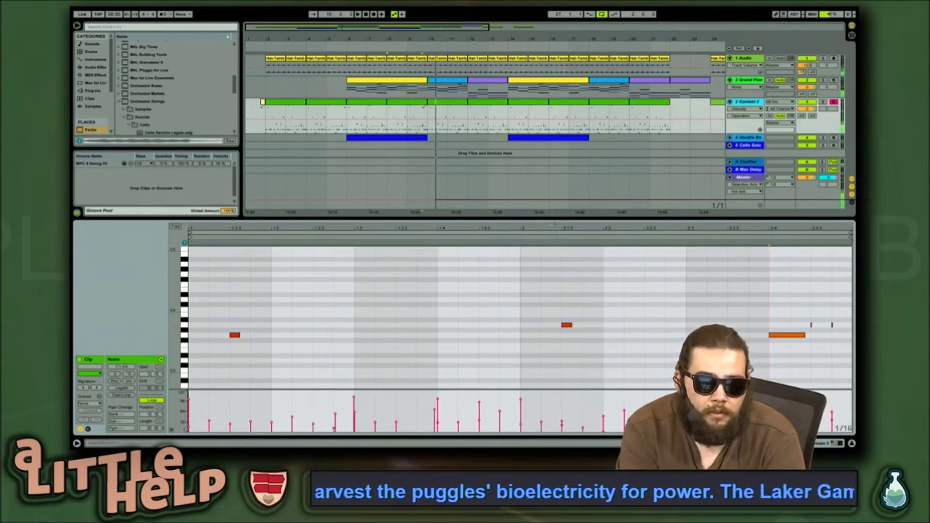
Paste the same pickup notes at 2.4.1 in the Kontakt clips at bars 12 and 16
click(498, 104)
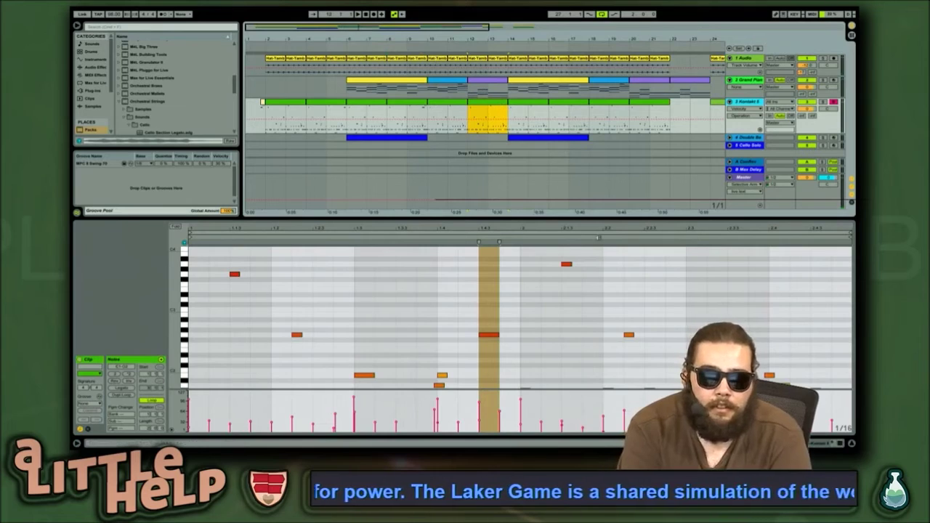
click(764, 290)
drag(837, 258, 769, 290)
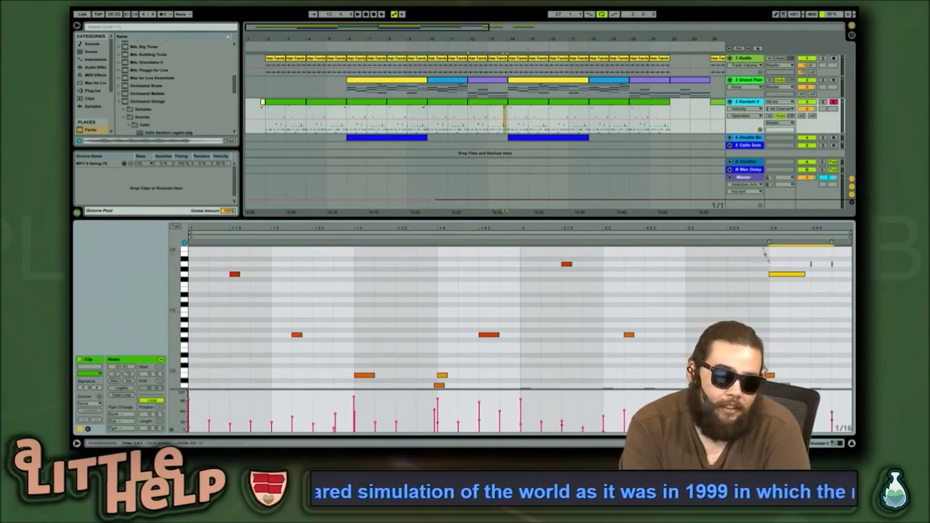
click(584, 103)
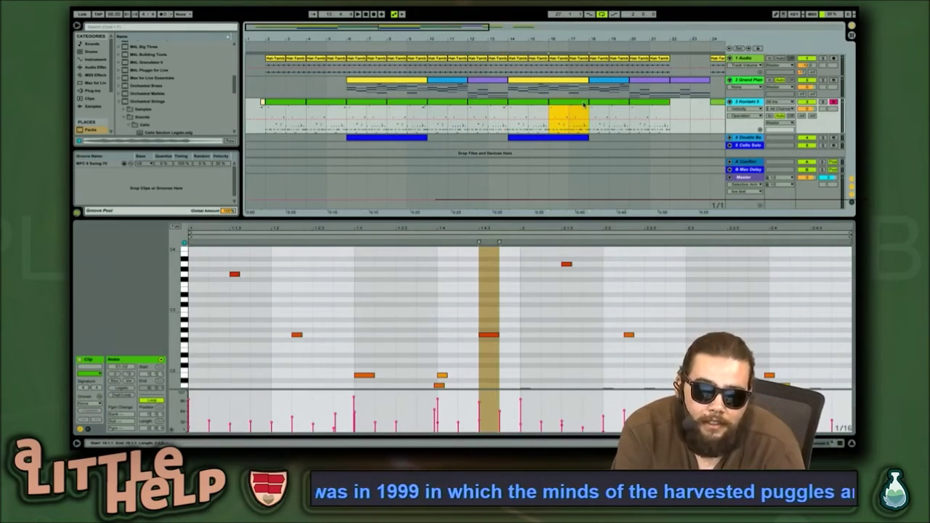
click(758, 281)
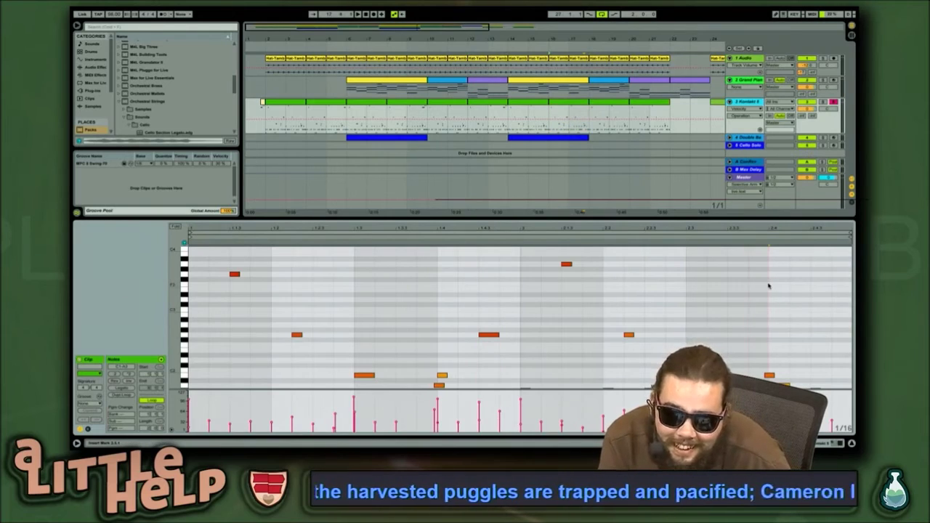
key(ctrl+v)
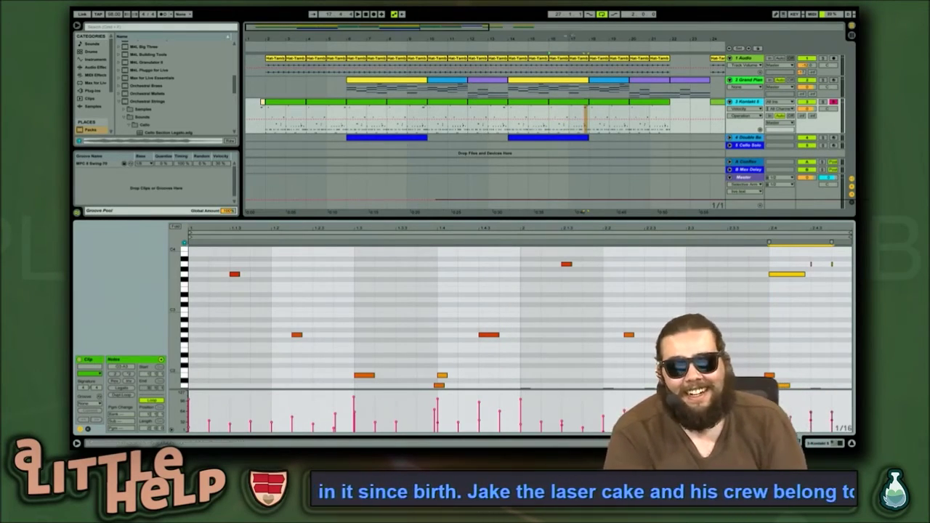
Delete the leftover hat and Kontakt clips starting at bar 27
drag(411, 34, 197, 67)
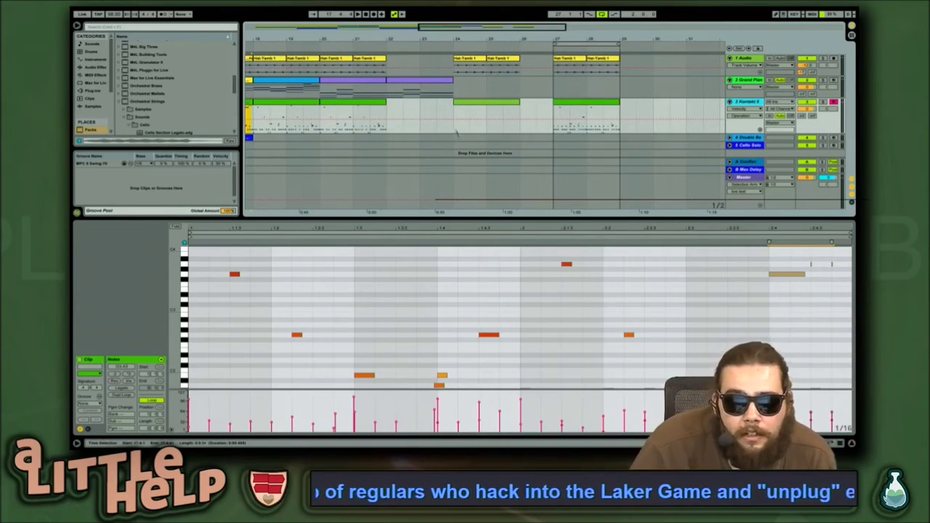
drag(483, 26, 482, 2)
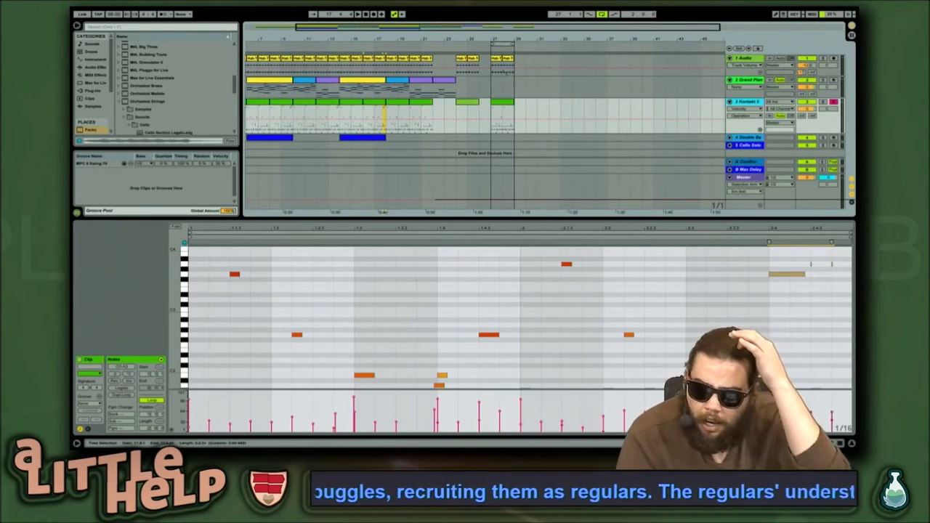
drag(496, 58, 519, 136)
key(Delete)
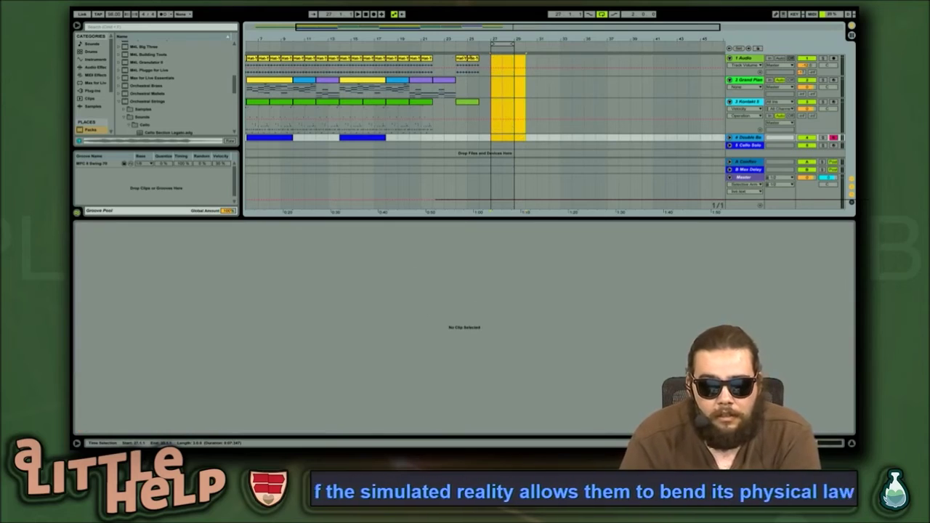
Move the two hat clips and the Kontakt clip at bar 24 back together so they start at bar 22
click(458, 58)
drag(488, 28, 487, 58)
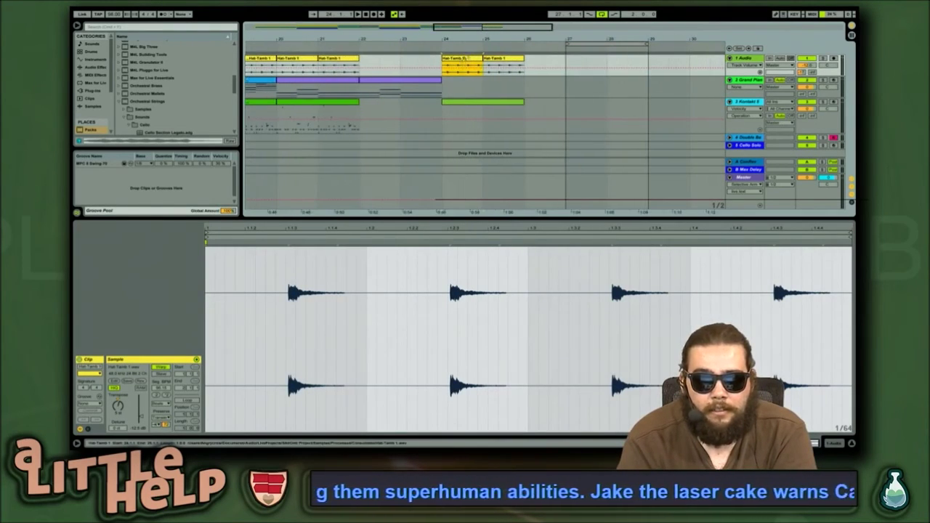
shift+click(508, 108)
mouse_move(496, 27)
mouse_down()
mouse_move(494, 11)
mouse_move(495, 33)
mouse_move(494, 16)
mouse_move(494, 25)
mouse_up()
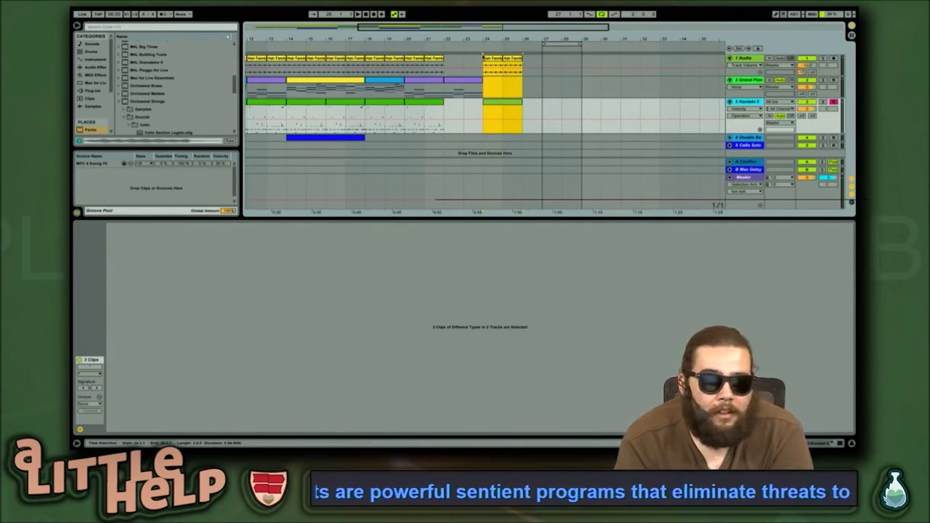
drag(497, 59, 457, 66)
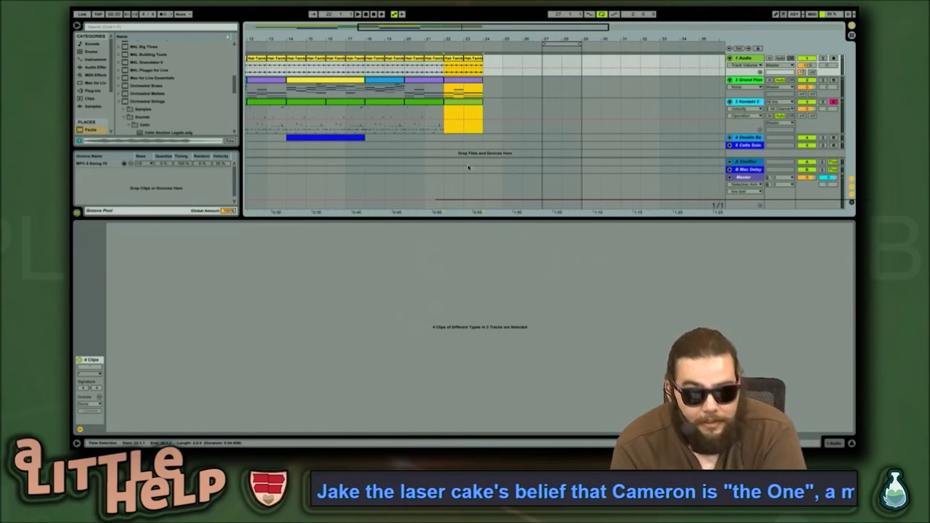
drag(503, 68, 505, 77)
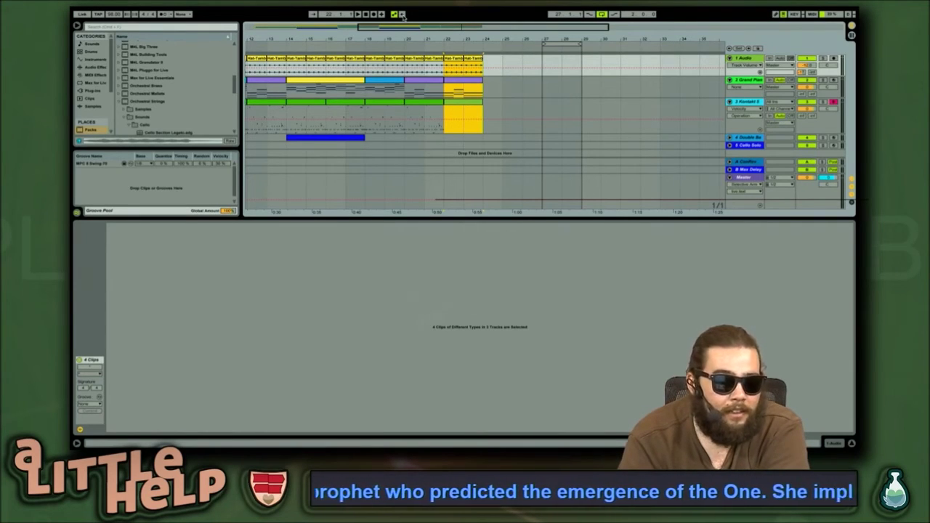
Show the Info View and switch from the arrangement to the session view
click(77, 445)
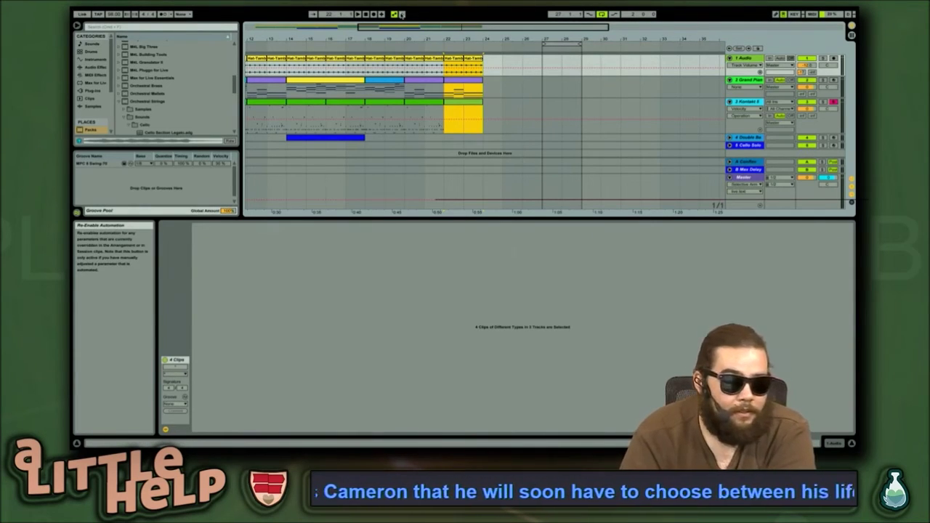
key(Tab)
key(Tab)
key(Tab)
key(Tab)
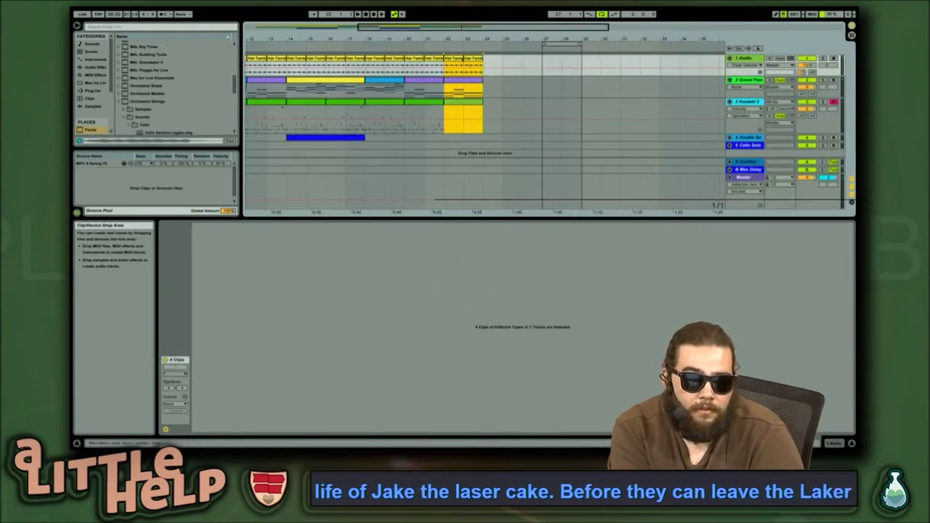
key(Tab)
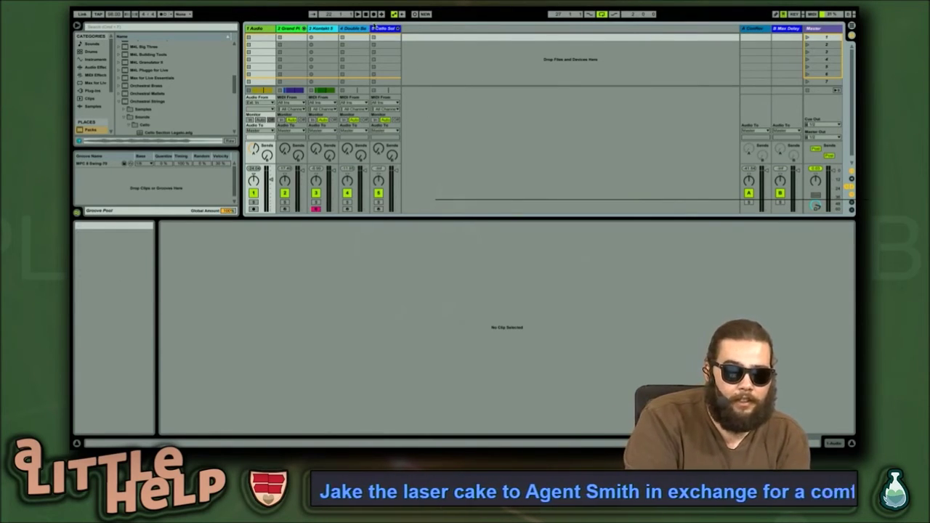
Set the display zoom to 125 % in the preferences and enlarge the session area over the clip detail area
key(super+comma)
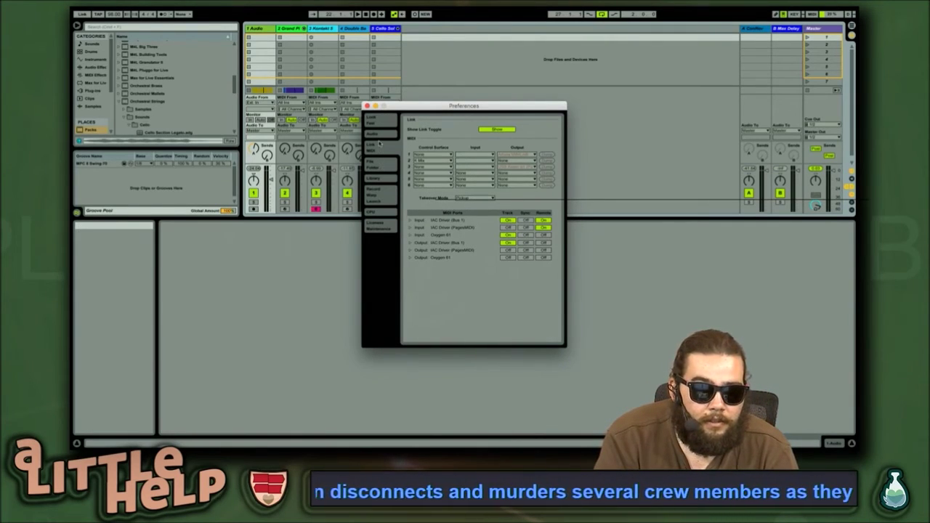
click(380, 125)
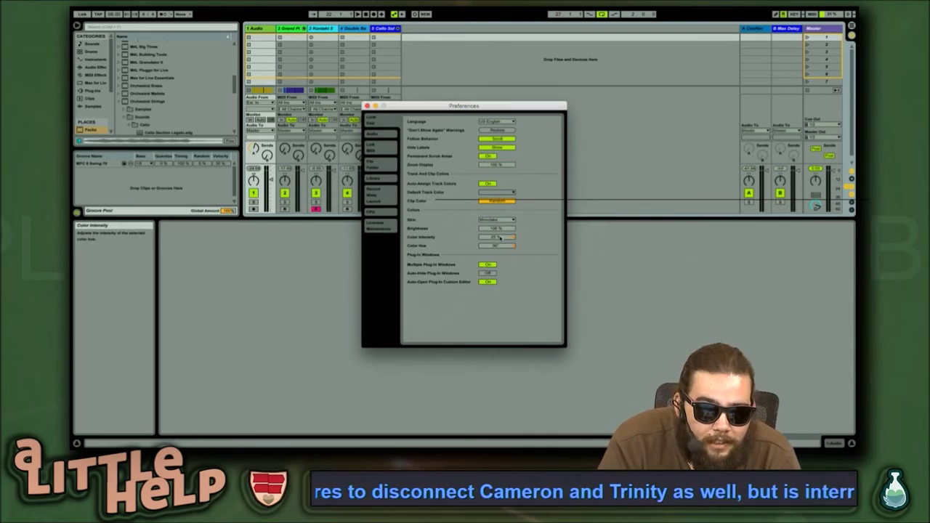
click(496, 166)
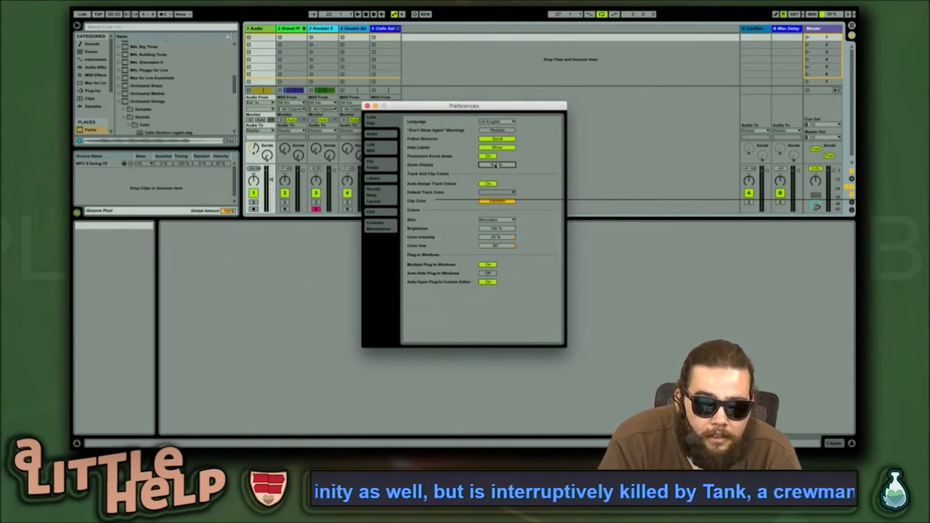
key(Up)
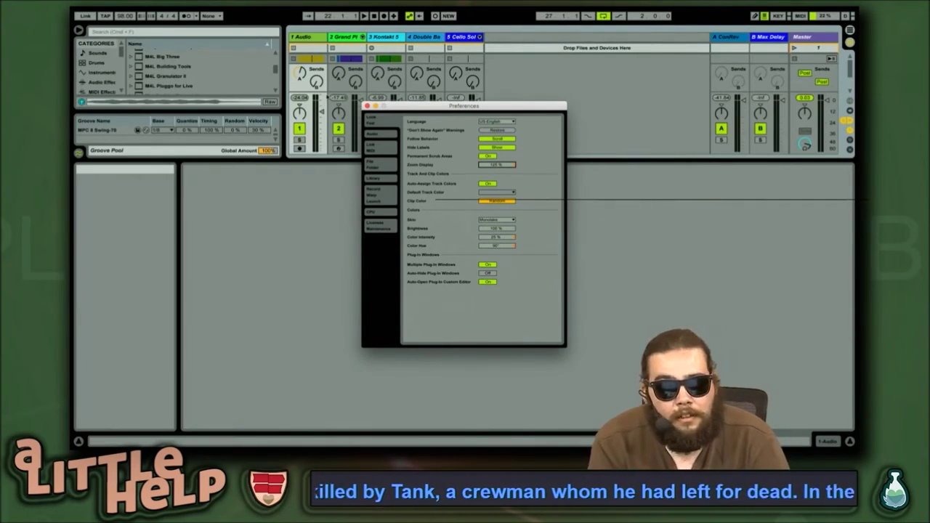
click(367, 106)
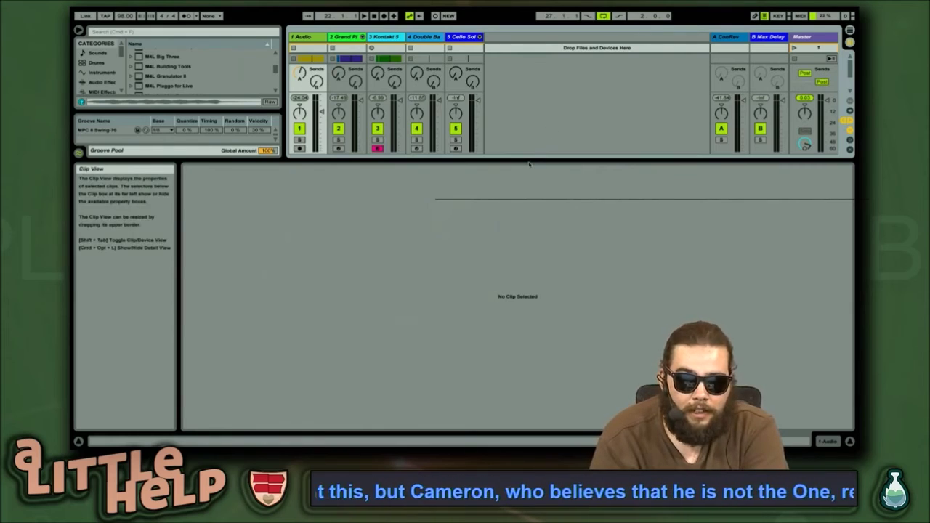
drag(529, 164, 521, 307)
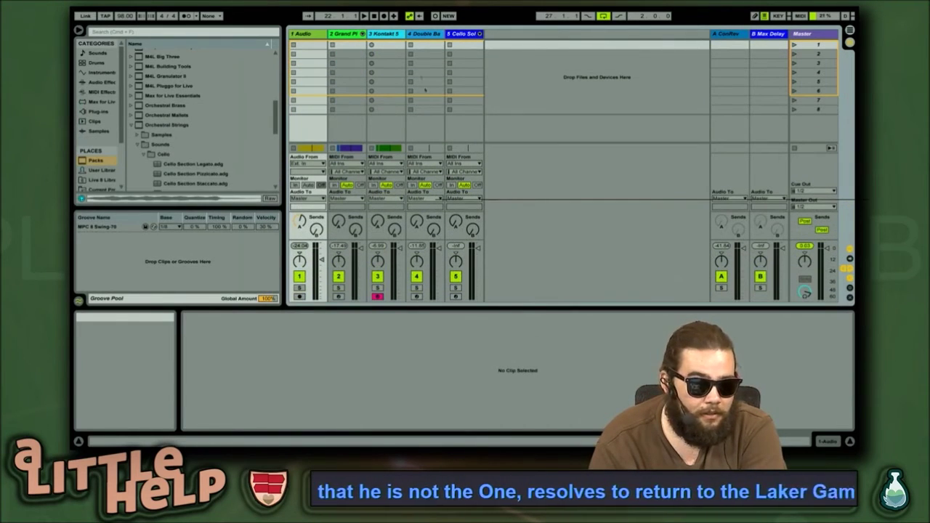
Return to the arrangement, save the set with the insert mark at bar 22, and play briefly from there
key(Tab)
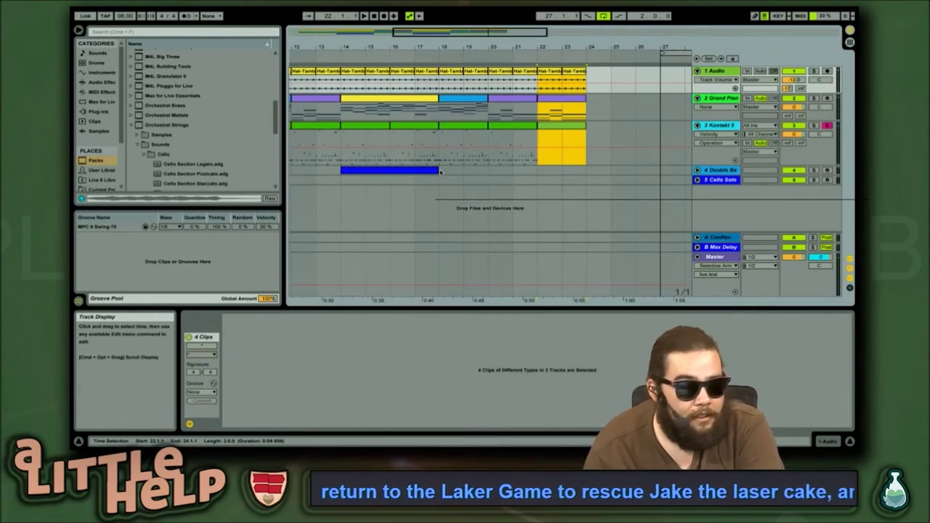
click(540, 195)
key(super+s)
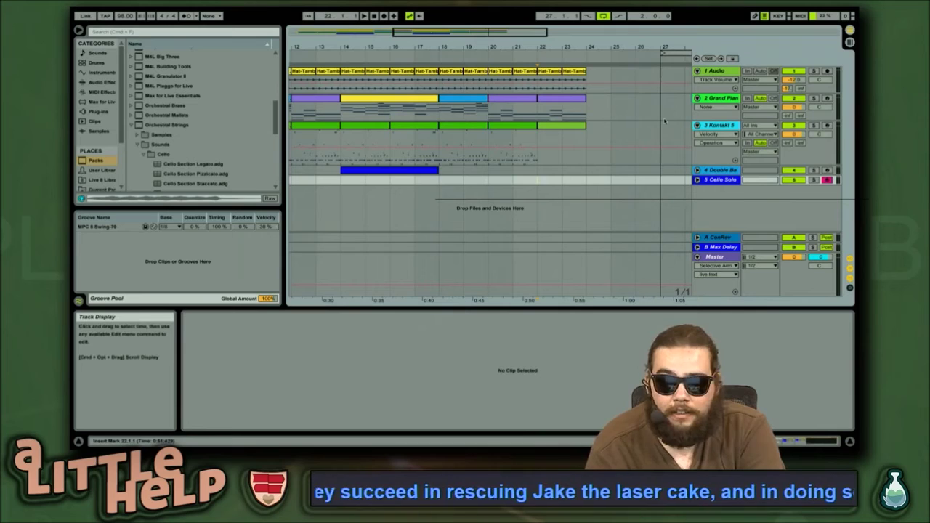
key(space)
key(space)
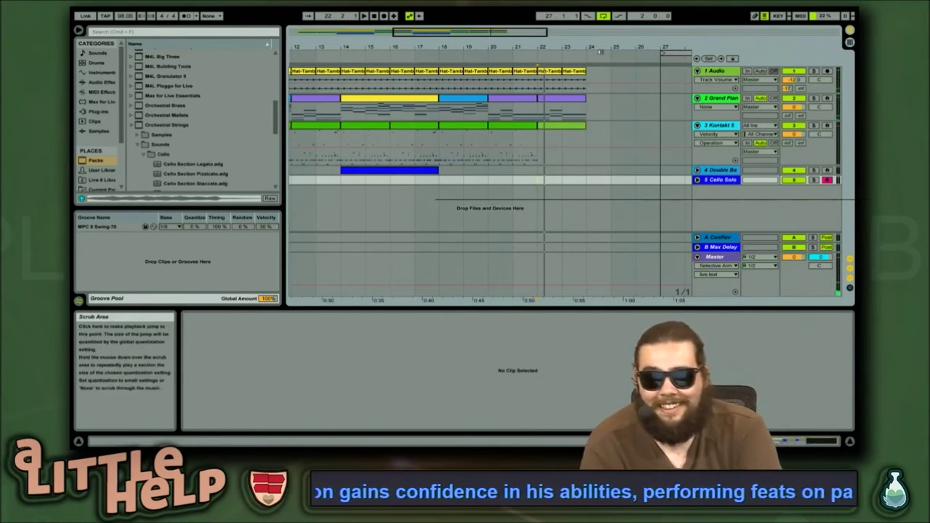
Shift all the clips in the arrangement one bar later so that they end at bar 25
mouse_move(489, 33)
mouse_down()
mouse_move(491, 42)
mouse_move(489, 18)
mouse_move(505, 32)
mouse_up()
click(474, 72)
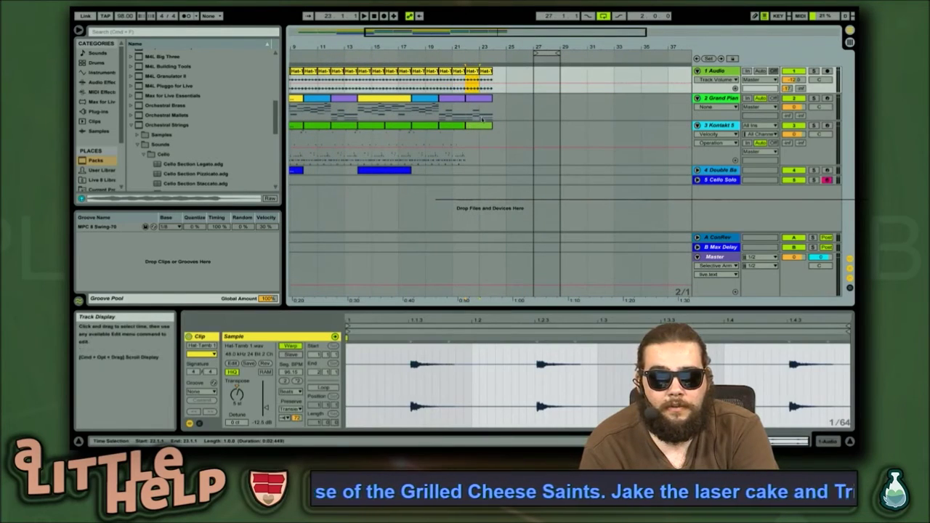
shift+click(489, 71)
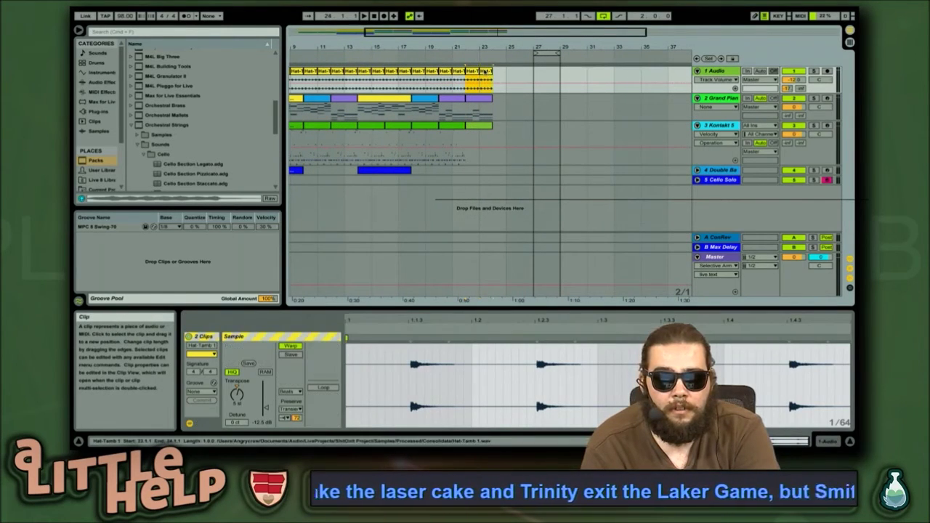
drag(498, 33, 474, 31)
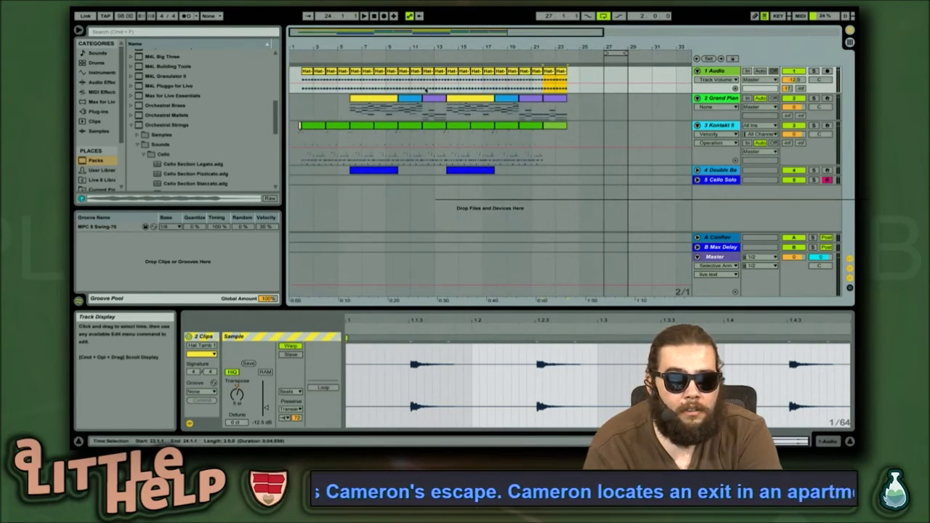
key(super+a)
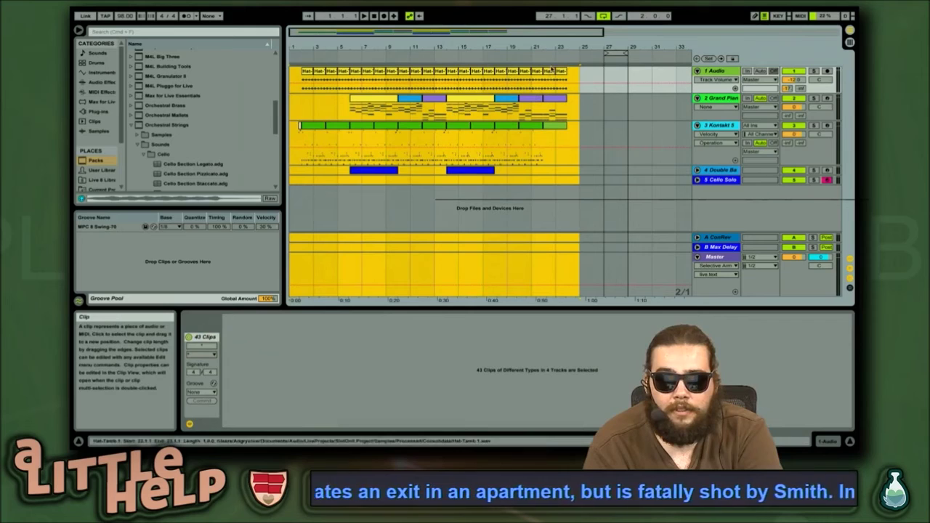
drag(534, 32, 532, 55)
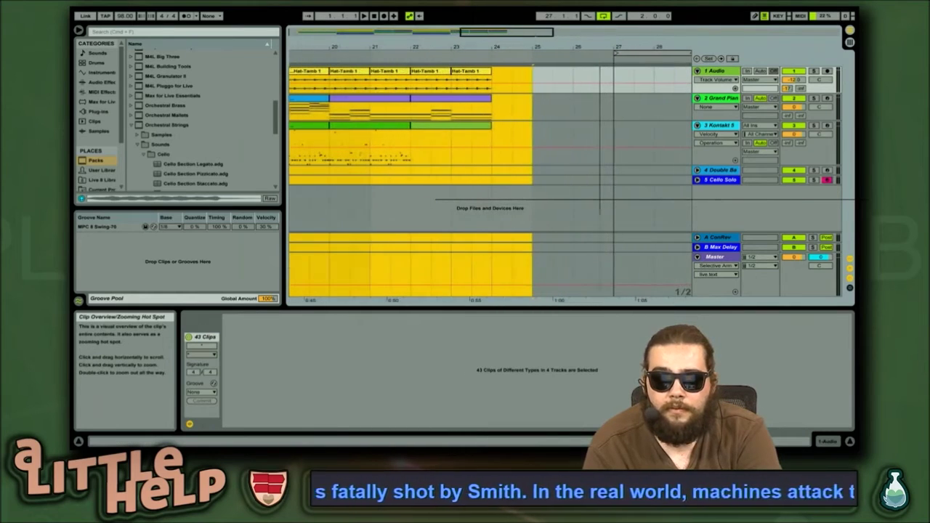
drag(475, 99, 544, 105)
click(542, 109)
click(537, 112)
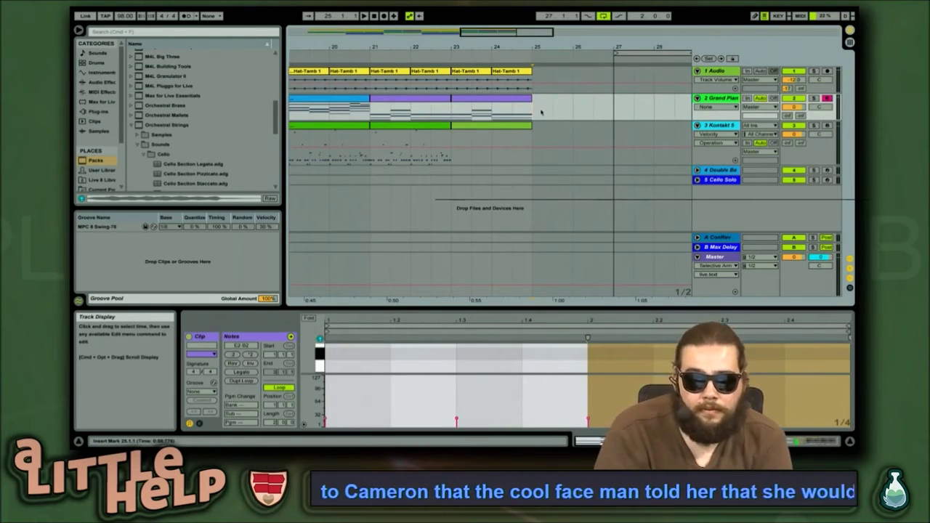
Move the empty two-bar Kontakt clip to bar 25 and colour it orange
drag(538, 137, 599, 135)
drag(510, 128, 593, 131)
right_click(594, 131)
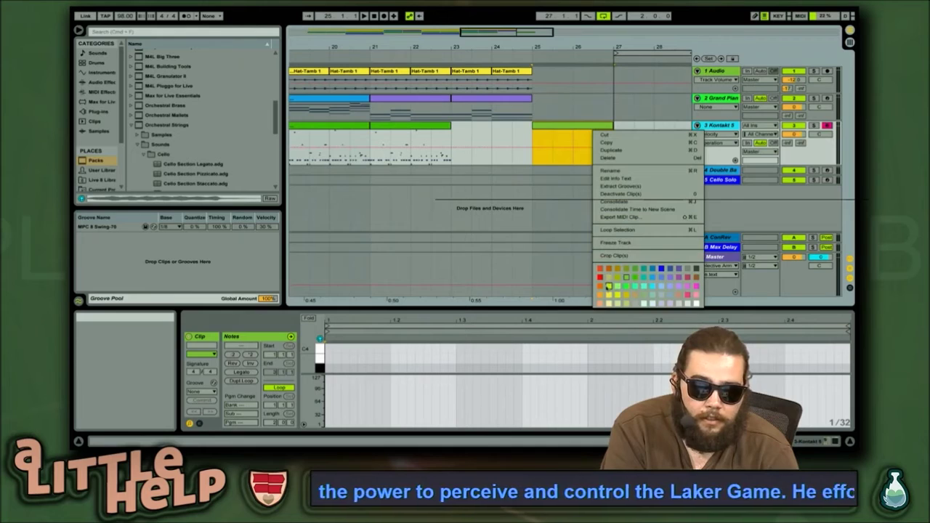
click(609, 285)
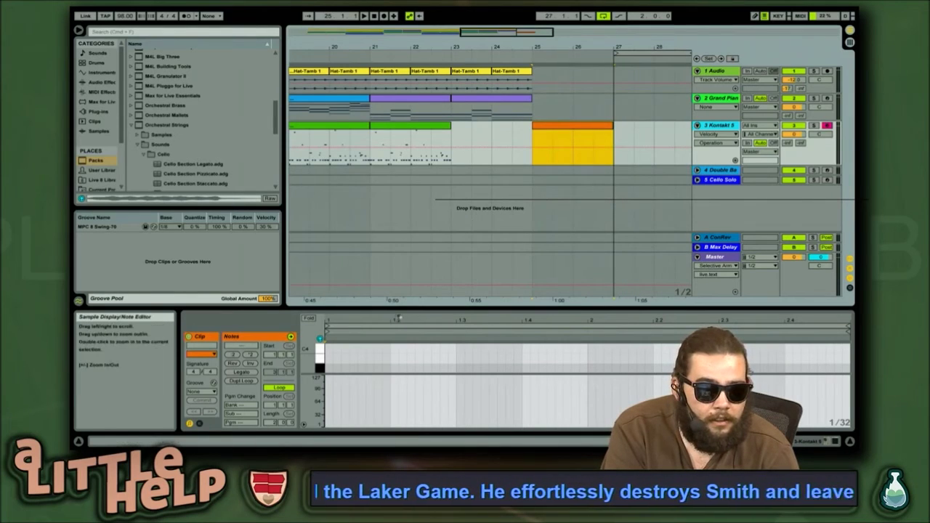
Enlarge the clip's note editor and lower the computer keyboard's octave range to C1 to D2
drag(396, 307, 436, 161)
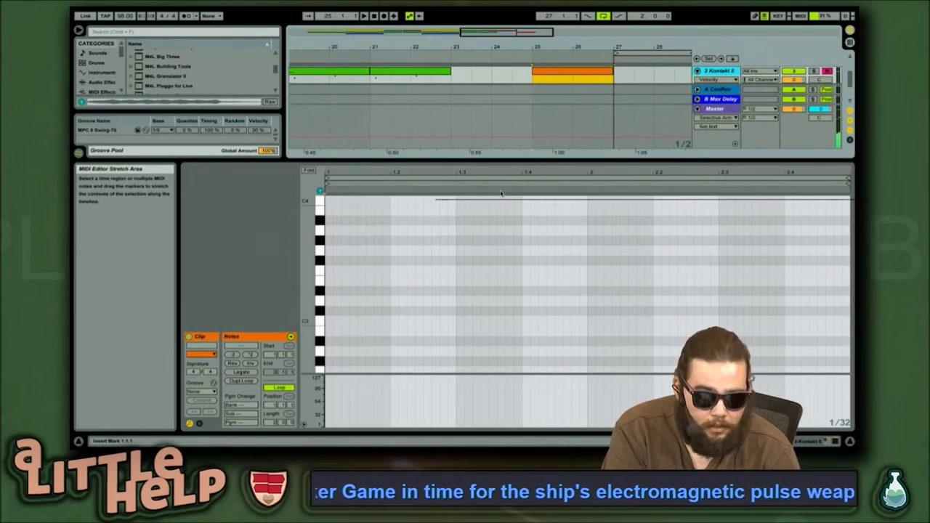
key(z)
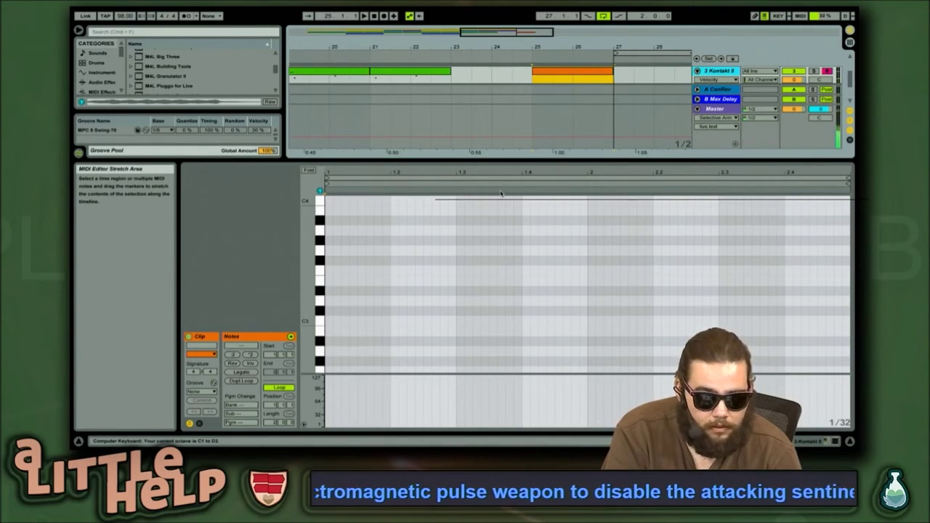
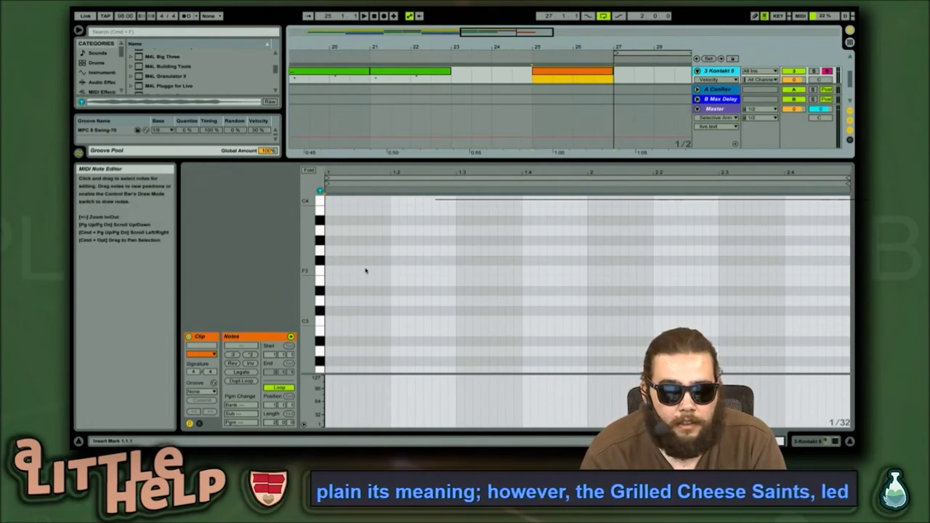
scroll(366, 271, down, 3)
scroll(366, 270, up, 3)
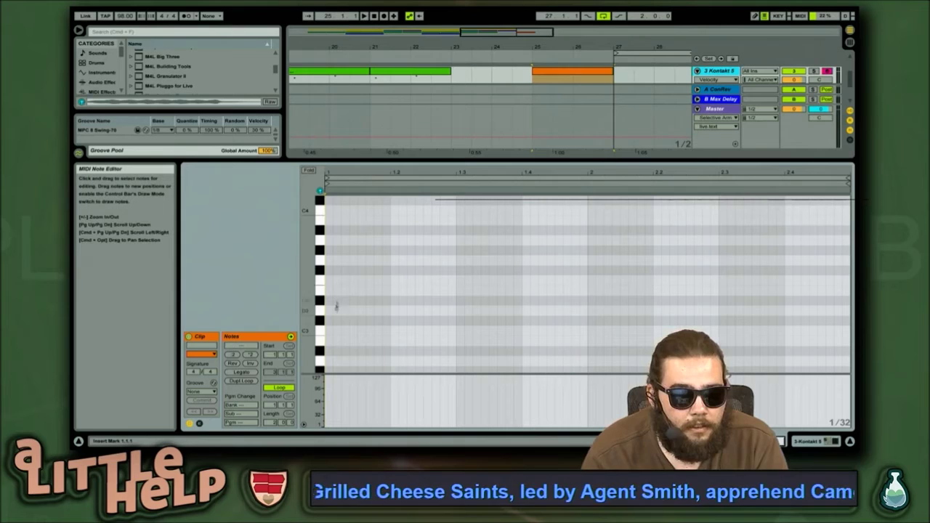
Add a C1 note at the very start of the orange clip with a velocity of about 69
double_click(328, 331)
key(shift+Down)
key(shift+Down)
key(shift+Down)
key(shift+Down)
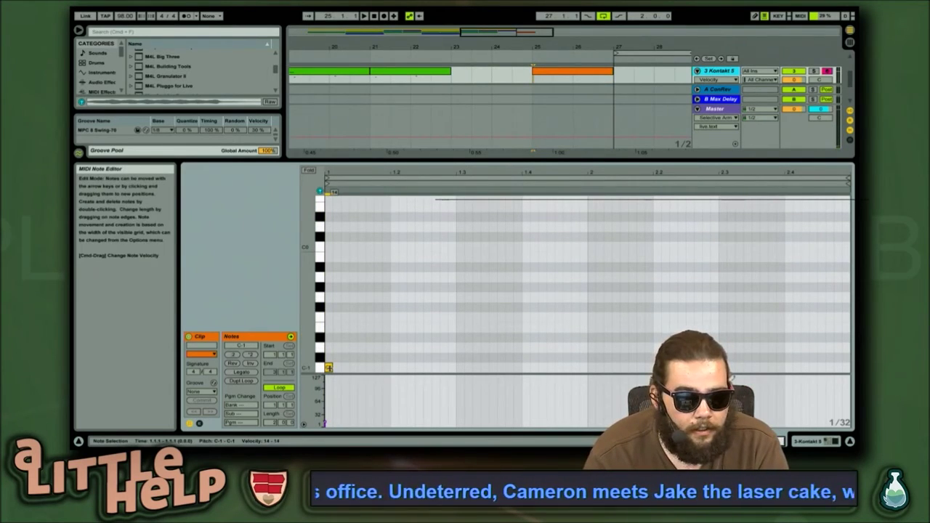
drag(328, 368, 329, 334)
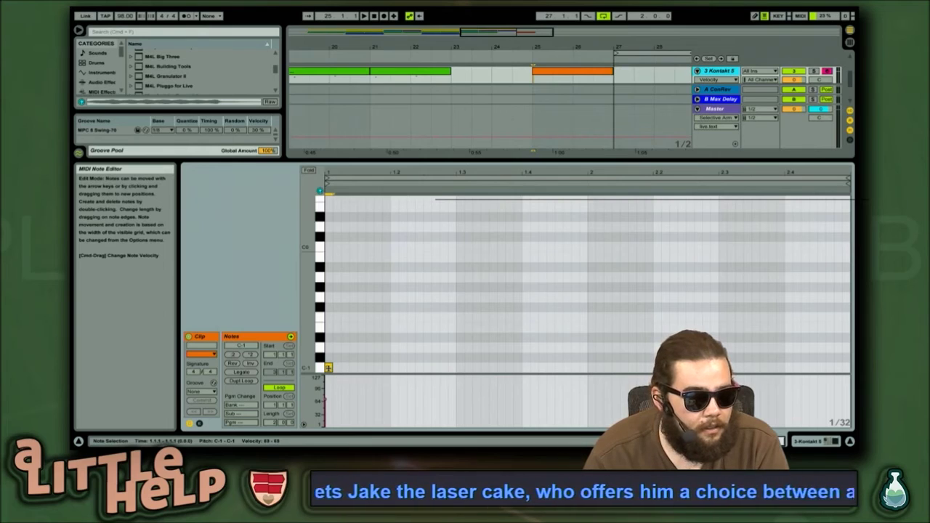
key(shift+Up)
key(shift+Up)
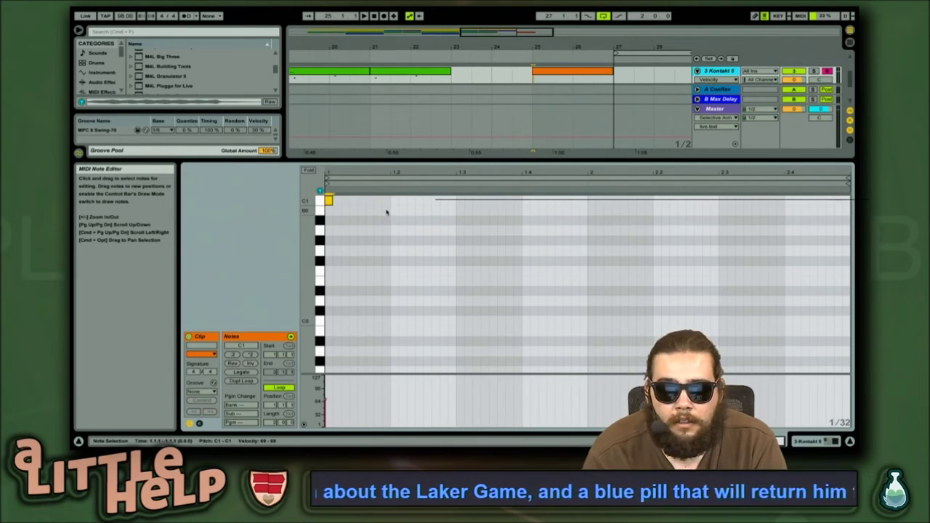
Duplicate the first half bar with its C1 note three times so that it fills the two-bar clip
drag(456, 201, 317, 218)
key(super+d)
key(super+d)
key(super+d)
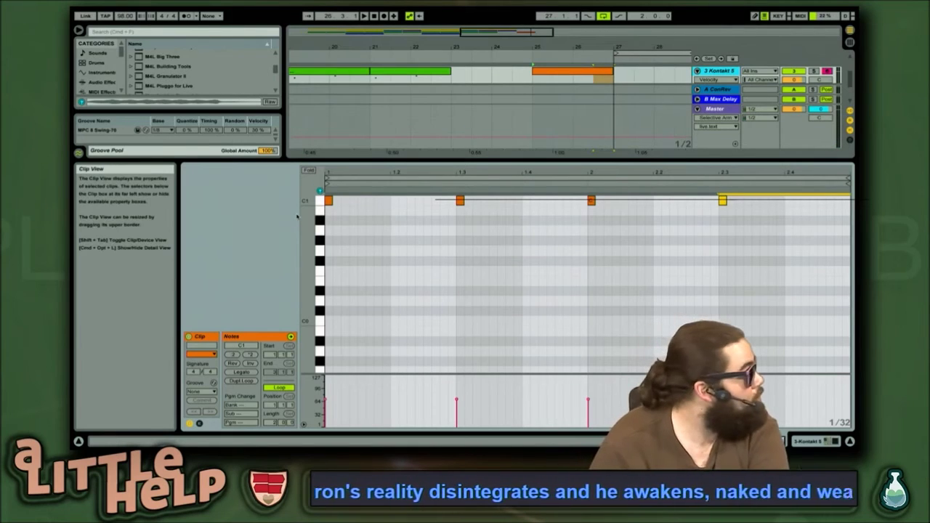
Place D1 notes on beats 2 and 4 of both bars and play the clip
scroll(400, 255, up, 6)
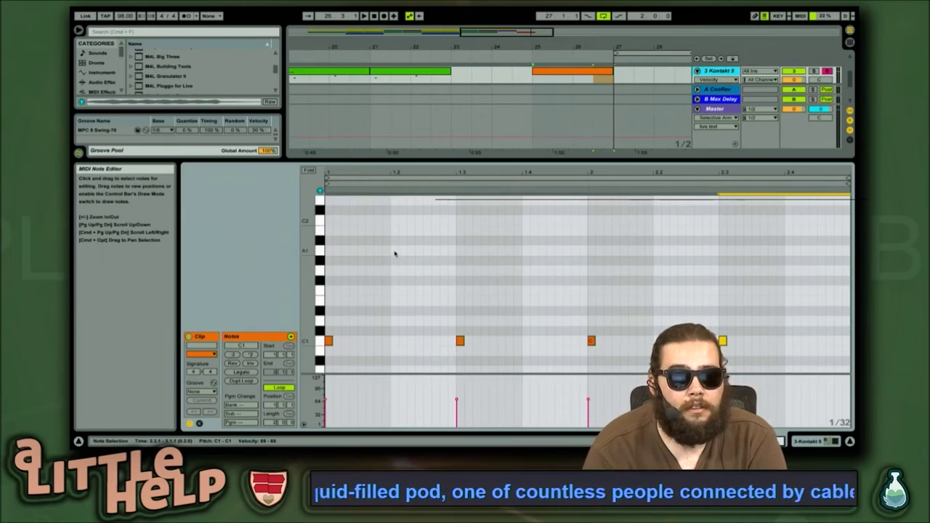
double_click(394, 321)
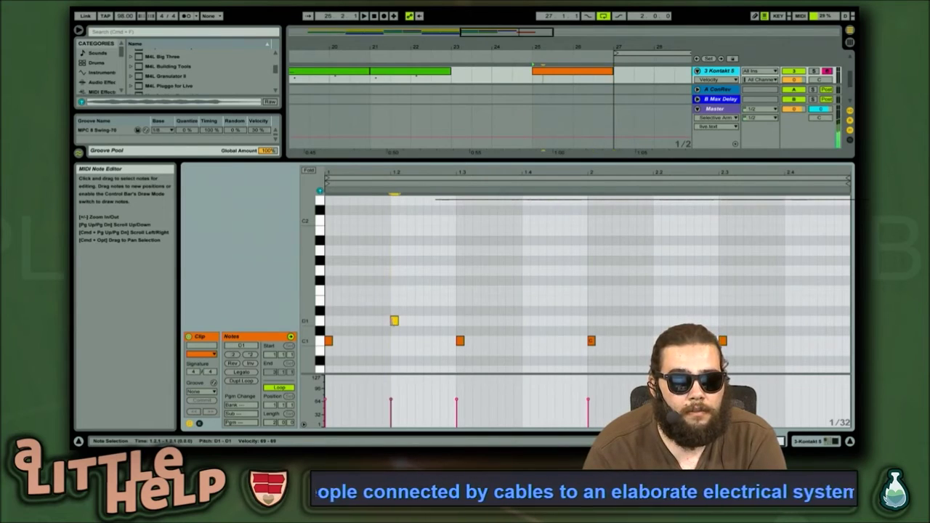
drag(457, 320, 325, 322)
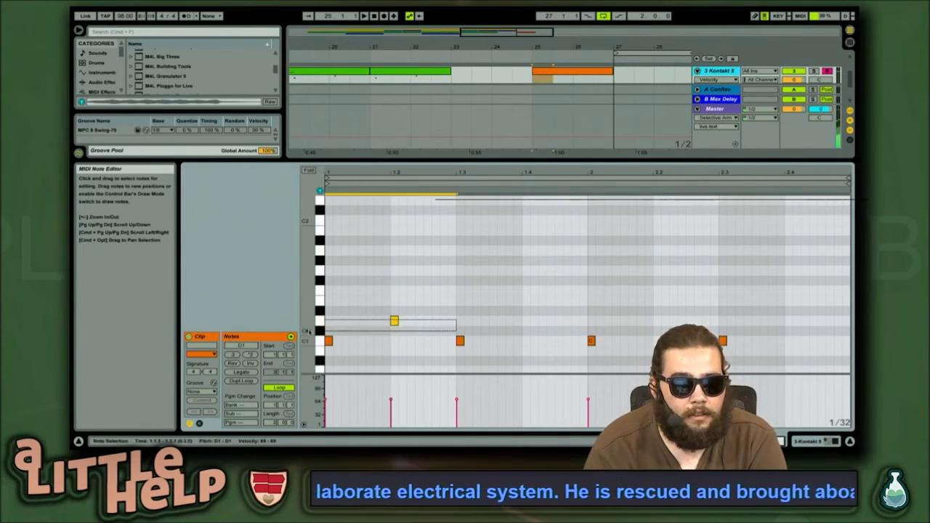
key(ctrl+d)
key(ctrl+d)
key(ctrl+d)
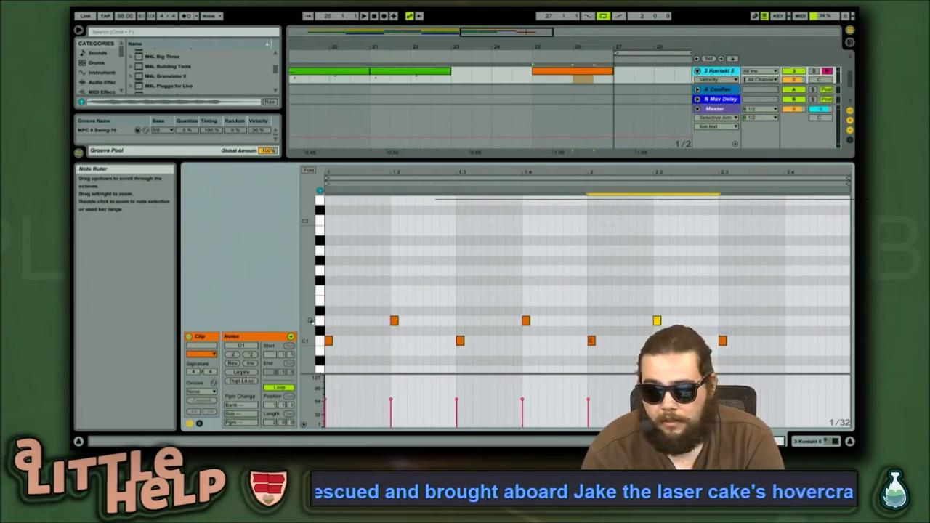
key(space)
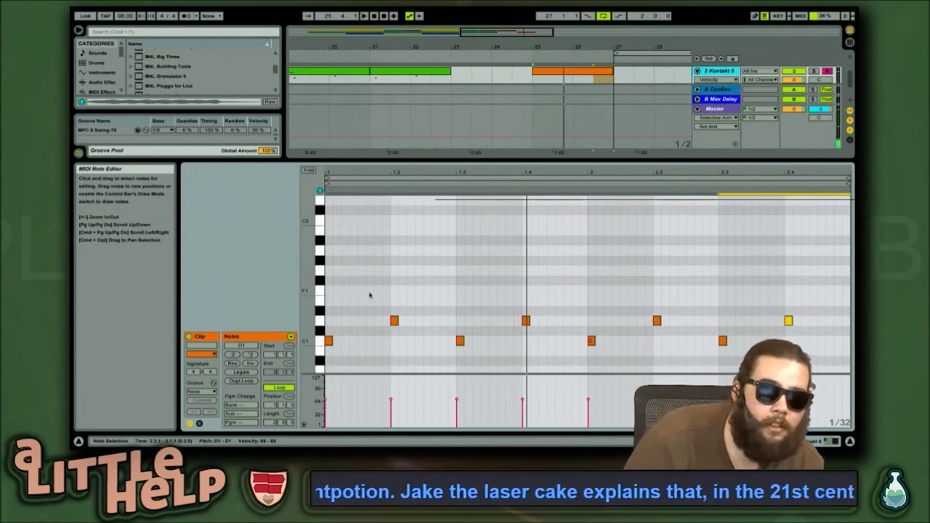
Place short F#1 notes on the offbeats after beats 1 and 3 in both bars
drag(828, 301, 361, 282)
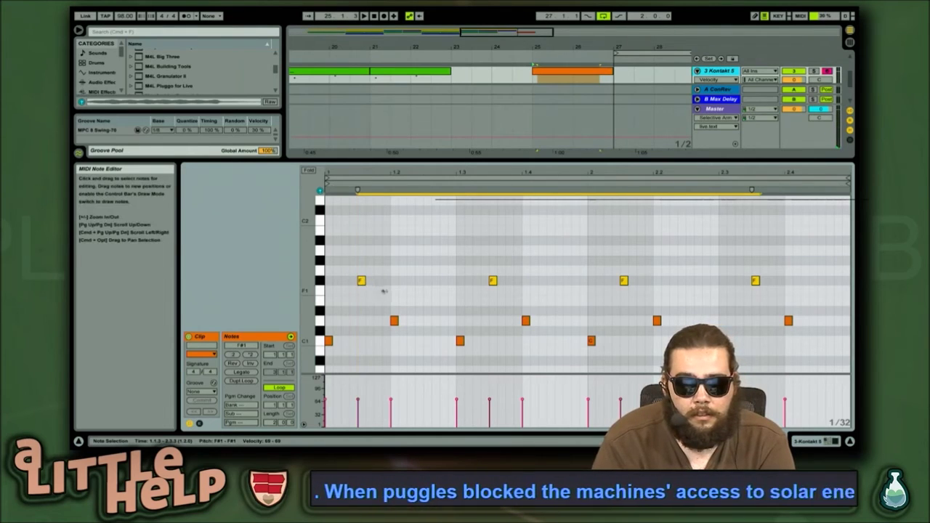
double_click(336, 300)
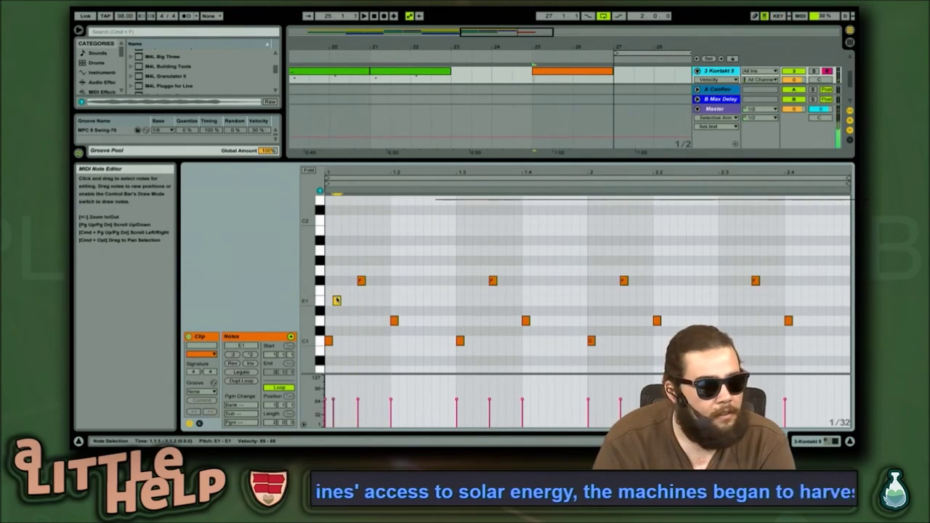
key(Delete)
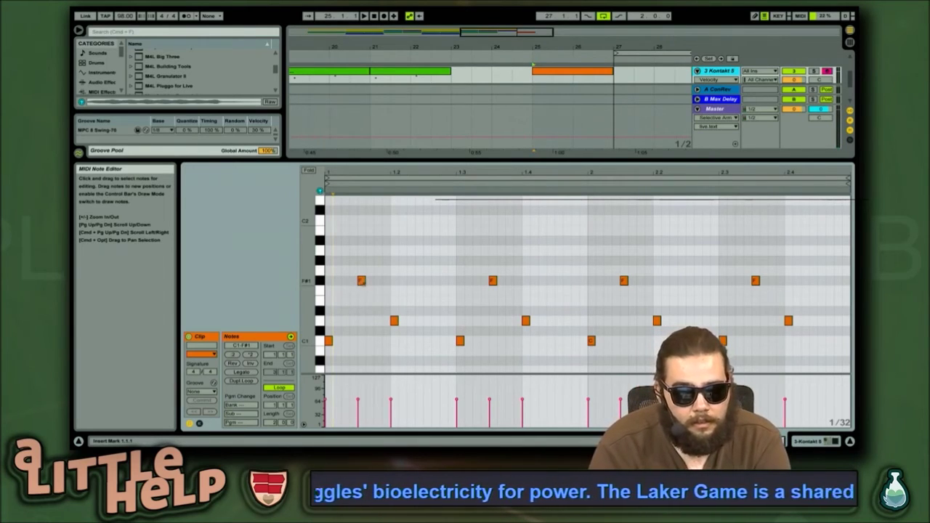
key(ctrl+z)
key(Delete)
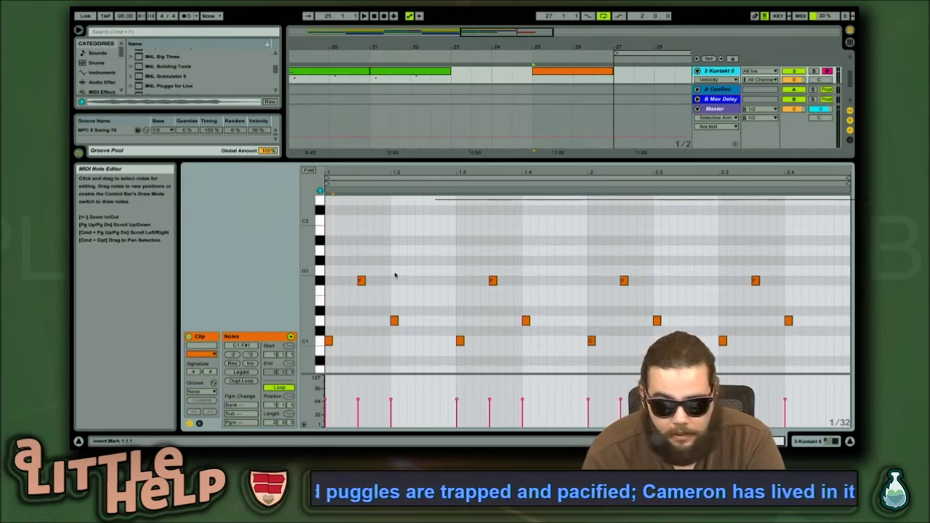
Set the note grid to 1/16 and add an F#1 sixteenth note at 1.1.2 with velocity 33
key(super+2)
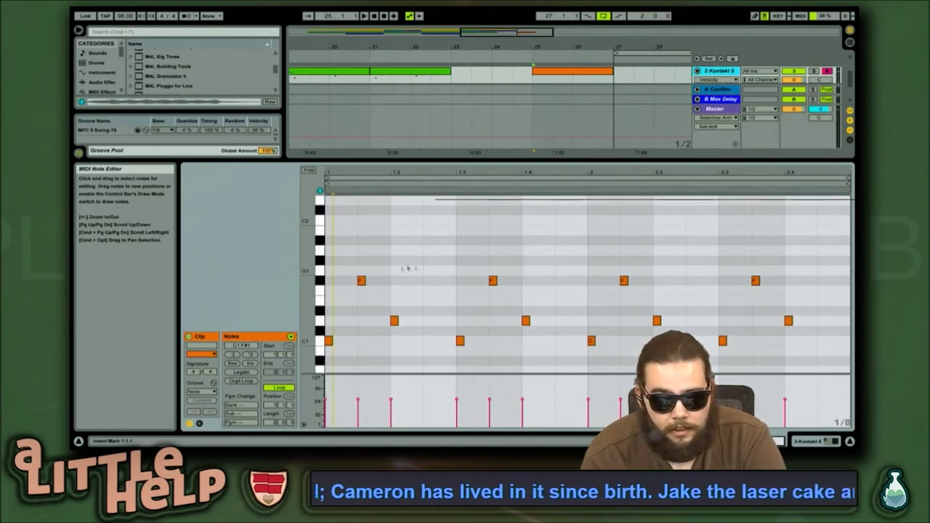
key(super+1)
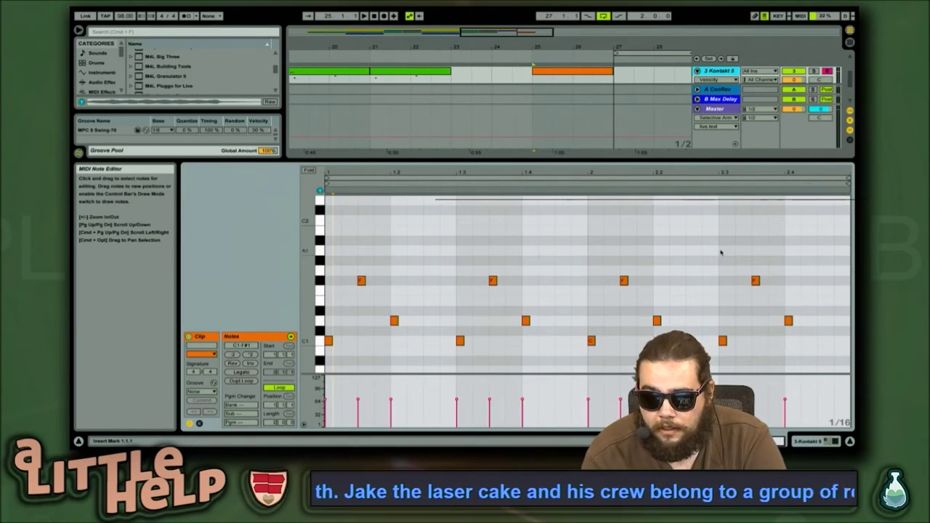
key(super+2)
click(755, 281)
drag(781, 264, 449, 271)
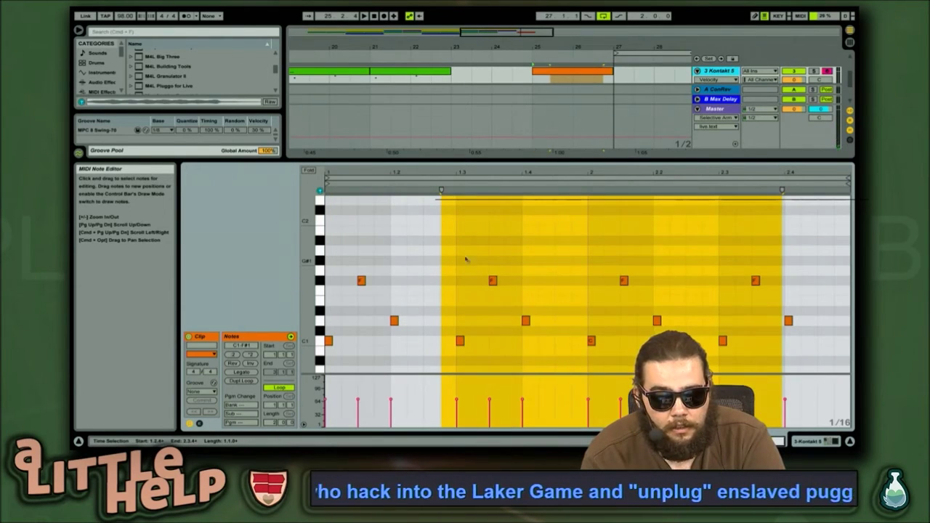
click(469, 269)
double_click(349, 281)
drag(350, 281, 350, 299)
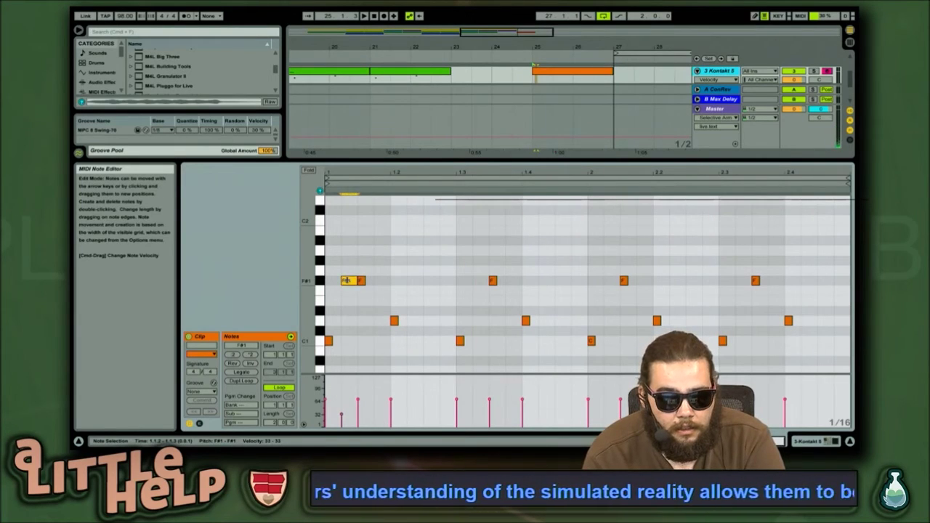
Repeat the quiet F#1 sixteenth note in every remaining beat of both bars and play the clip
drag(390, 253, 326, 265)
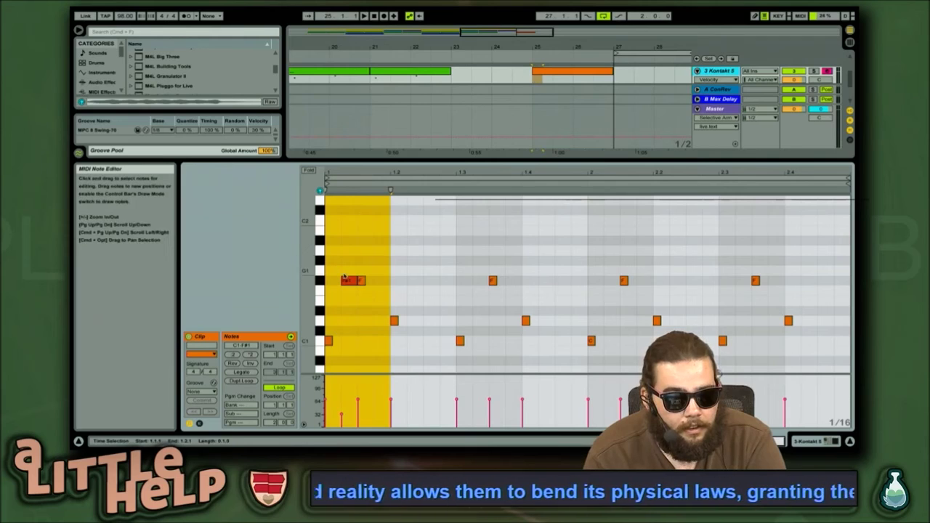
click(345, 281)
drag(363, 271, 391, 271)
shift+click(327, 274)
key(super+d)
key(super+d)
key(super+d)
key(super+d)
key(super+d)
key(super+d)
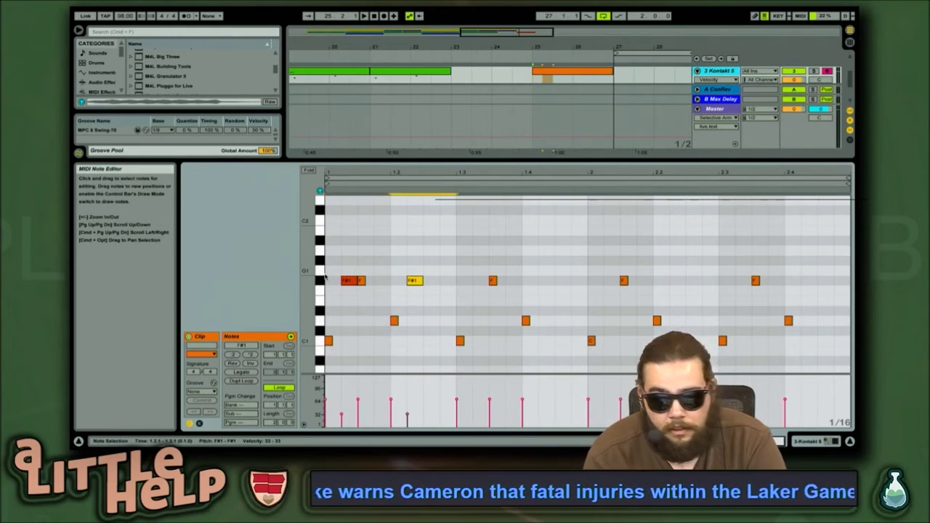
key(super+d)
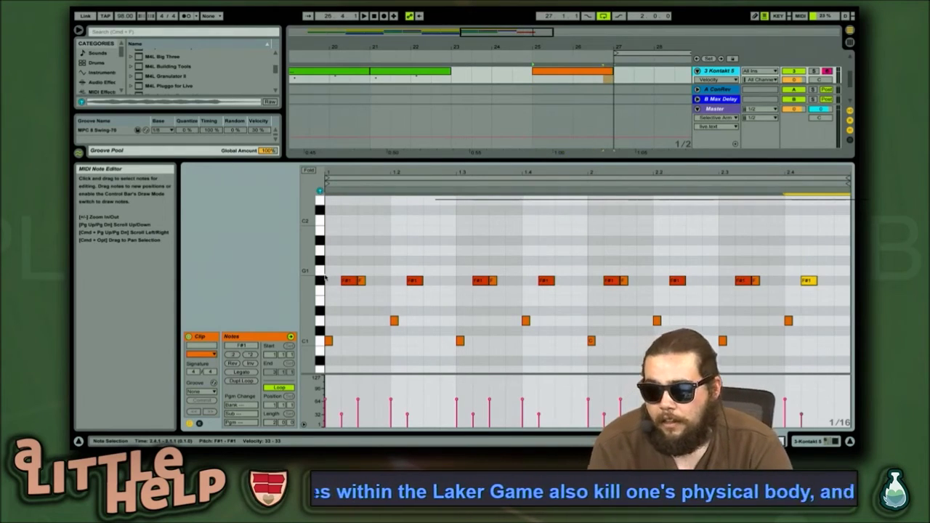
key(space)
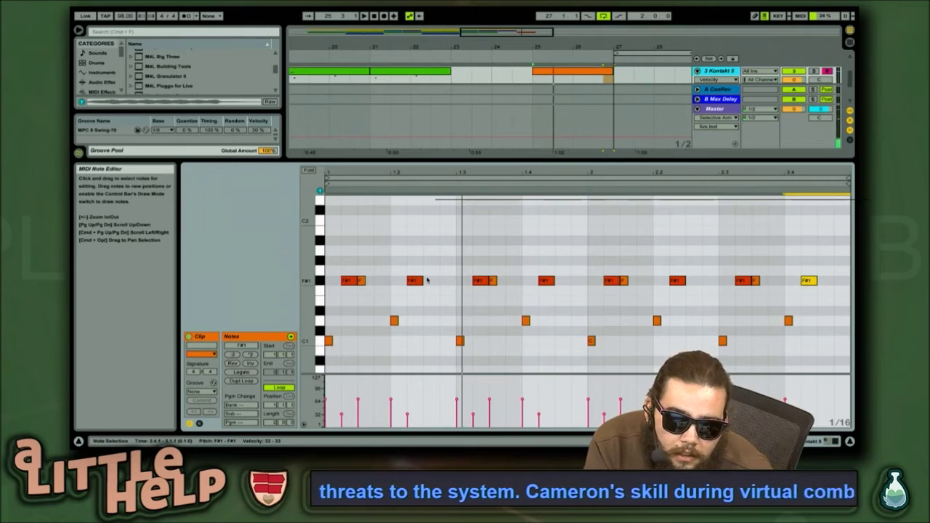
key(space)
Duplicate all the notes of the first beat across the remaining beats of the clip and play it
double_click(429, 281)
drag(435, 281, 277, 260)
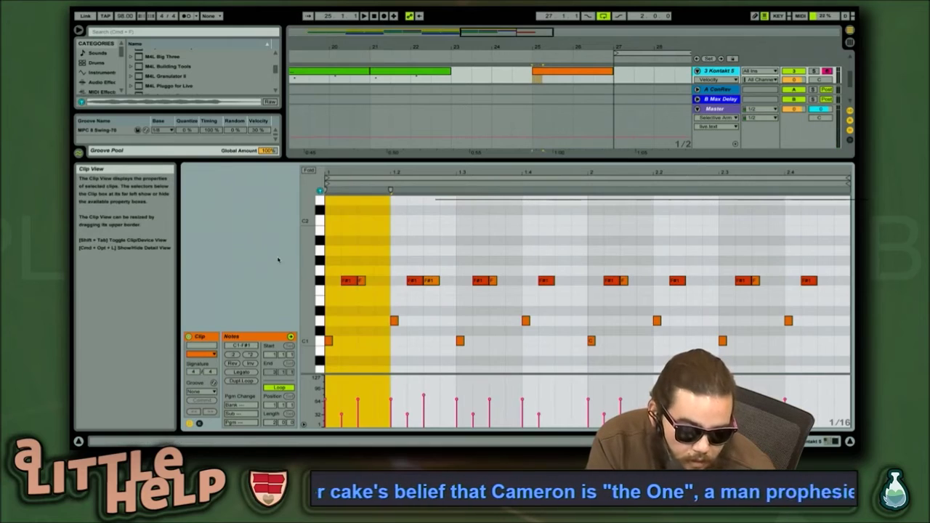
key(space)
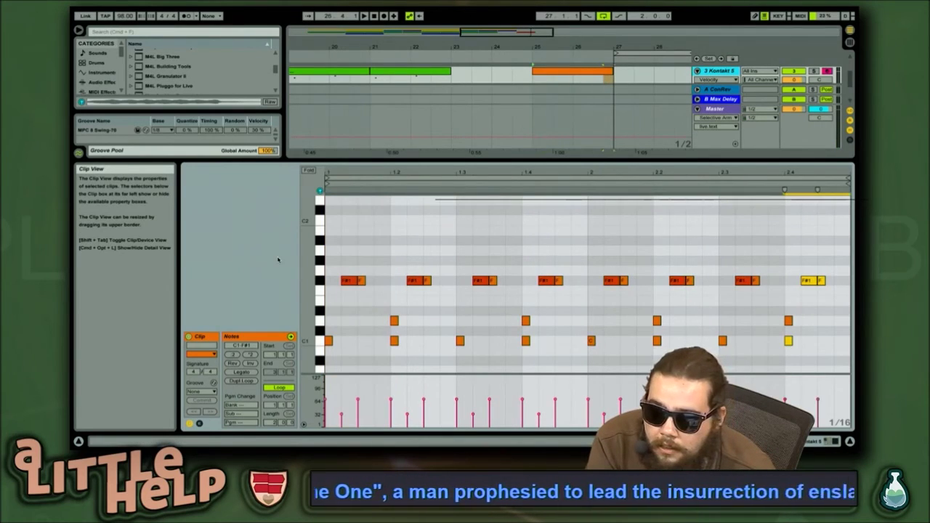
Delete the C1 notes on beats 2 and 4 of both bars and save the set
drag(418, 336, 372, 363)
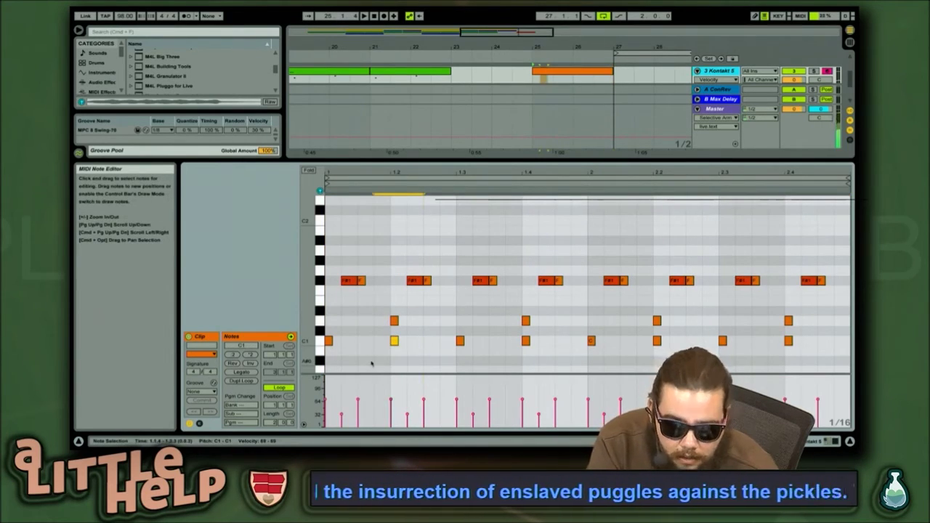
key(Delete)
drag(490, 356, 533, 342)
key(Delete)
click(657, 340)
key(Delete)
click(637, 341)
click(808, 341)
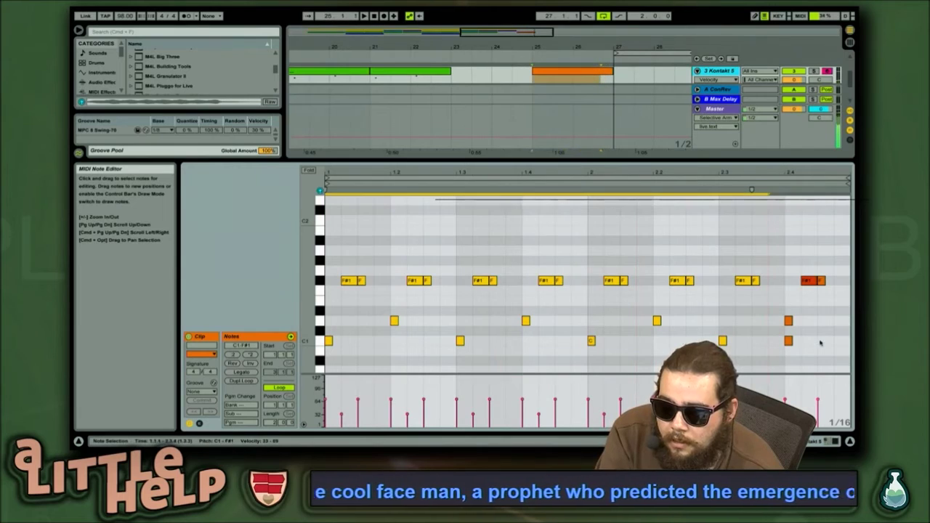
click(788, 341)
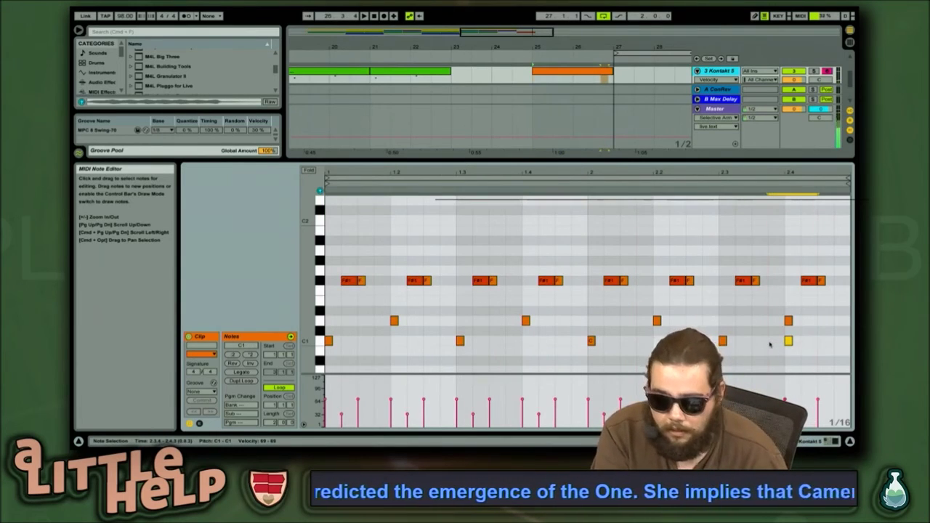
key(Delete)
click(747, 325)
key(super+s)
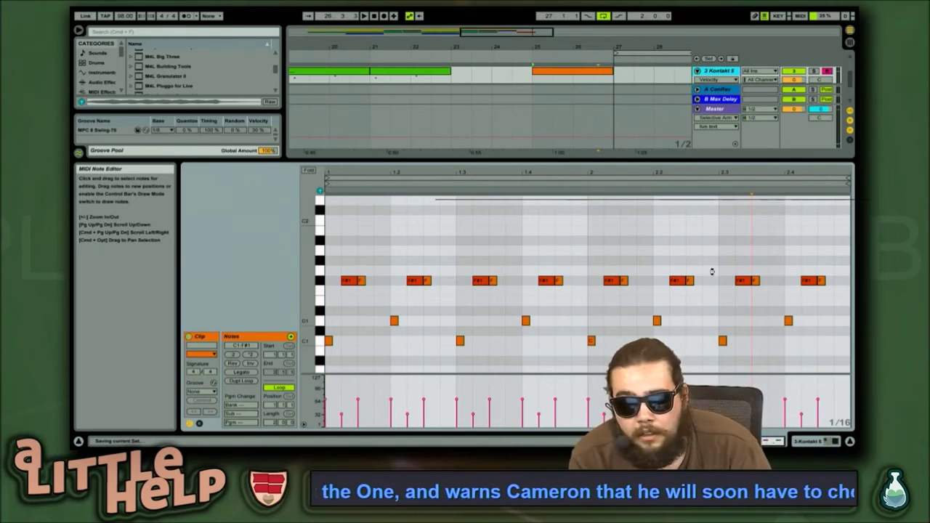
Play the edited drum pattern, then zoom out to view the whole arrangement
click(617, 241)
key(space)
key(space)
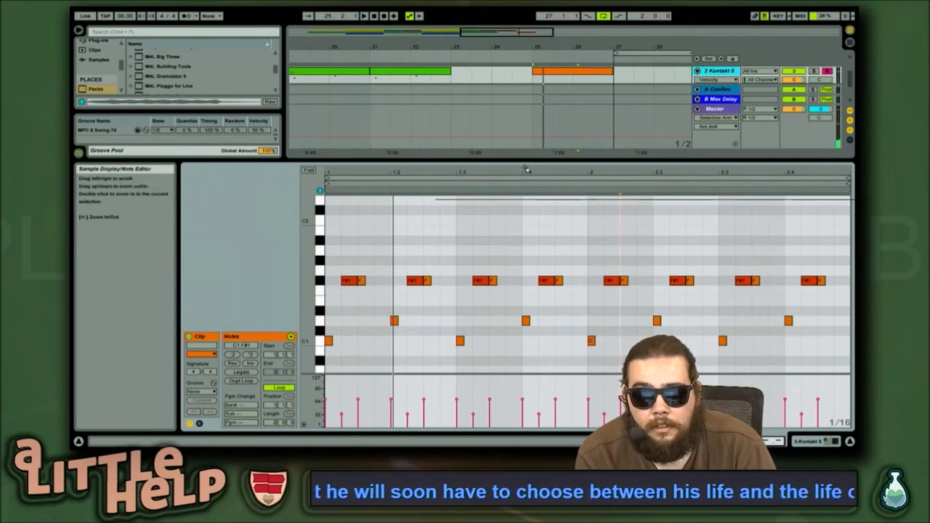
click(550, 72)
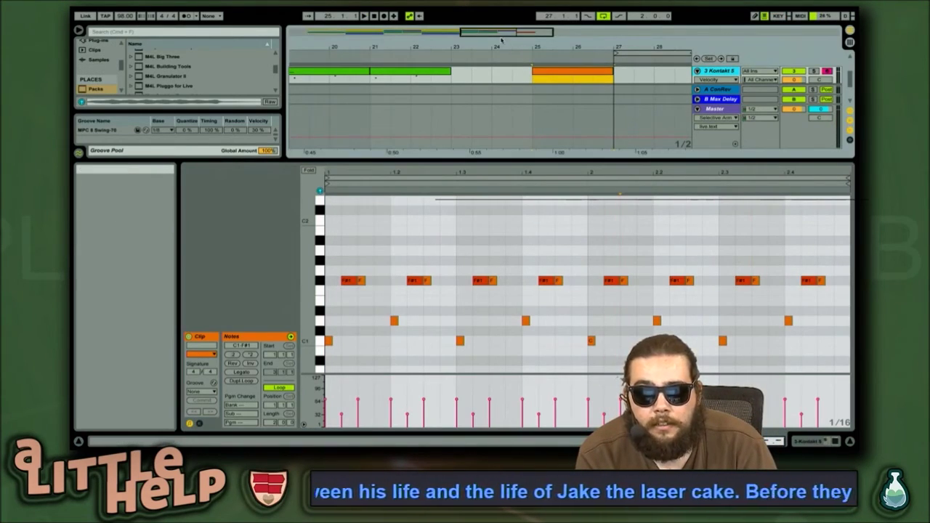
drag(501, 40, 518, 126)
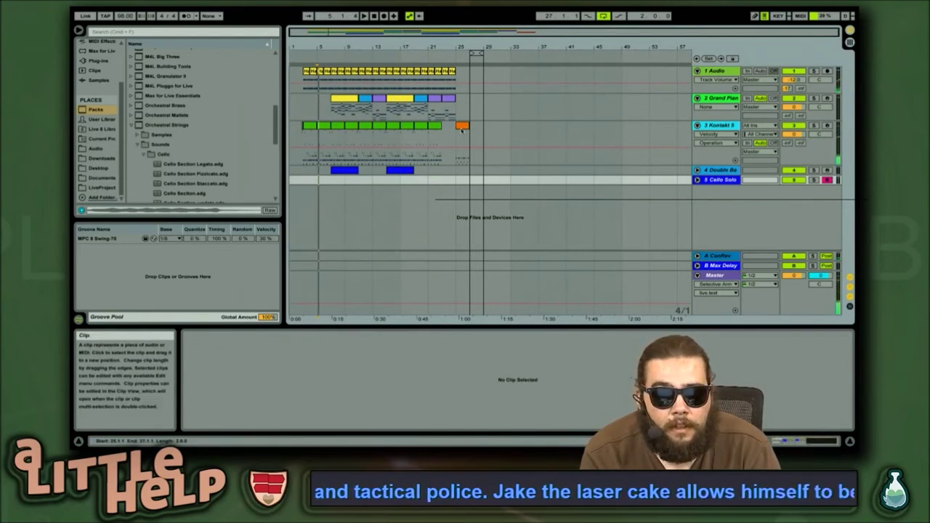
Show the Kontakt 5 track's devices, hide the Info View and open the Kontakt plug-in window
click(461, 126)
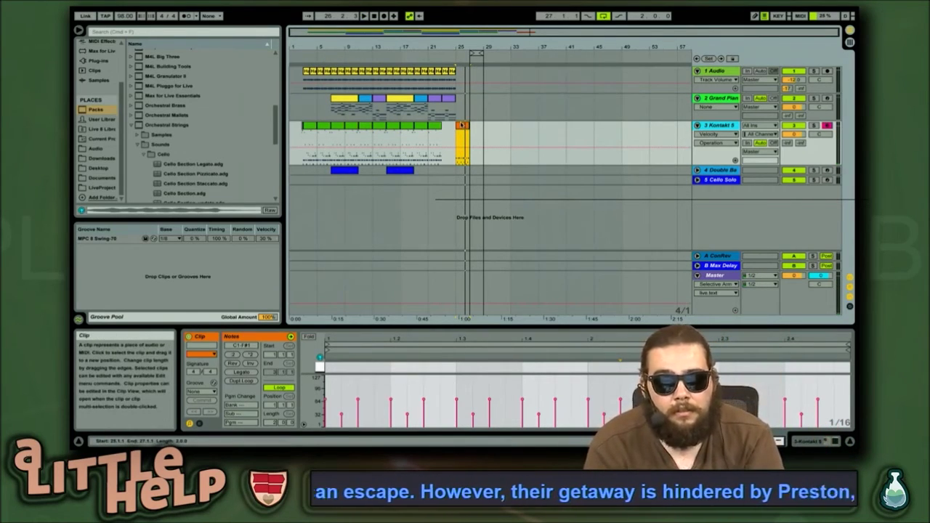
key(shift+Tab)
key(shift+Tab)
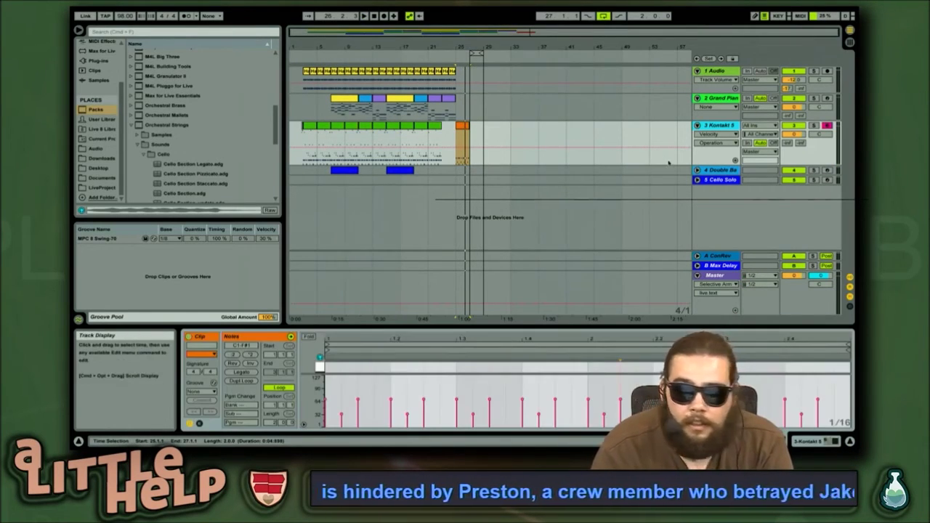
click(649, 146)
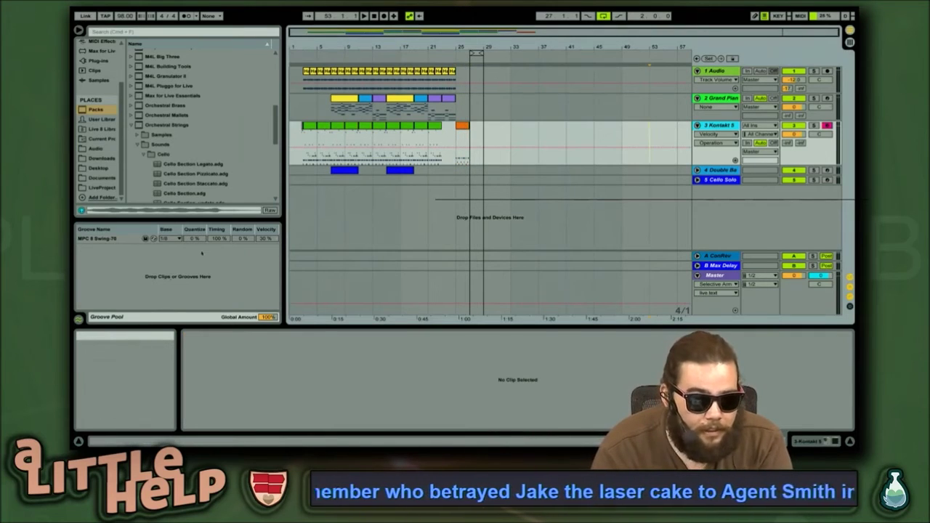
key(shift+Tab)
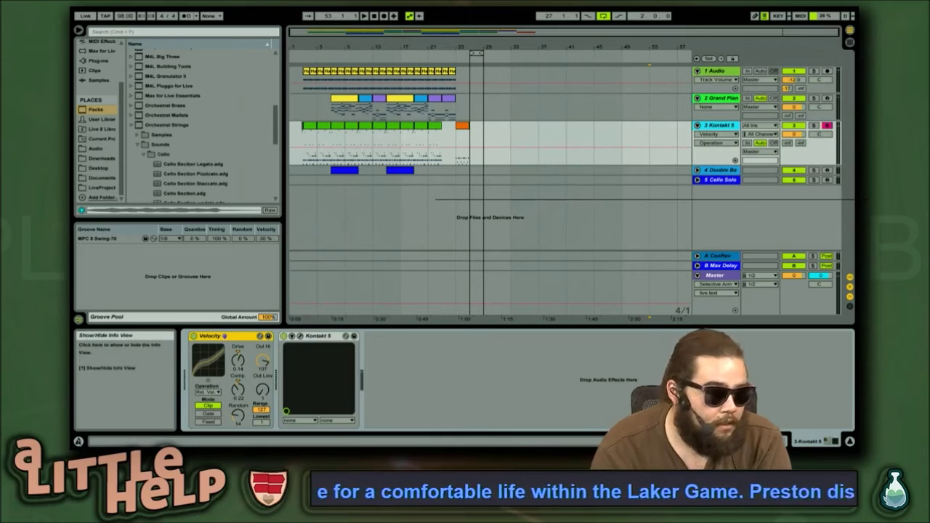
click(78, 441)
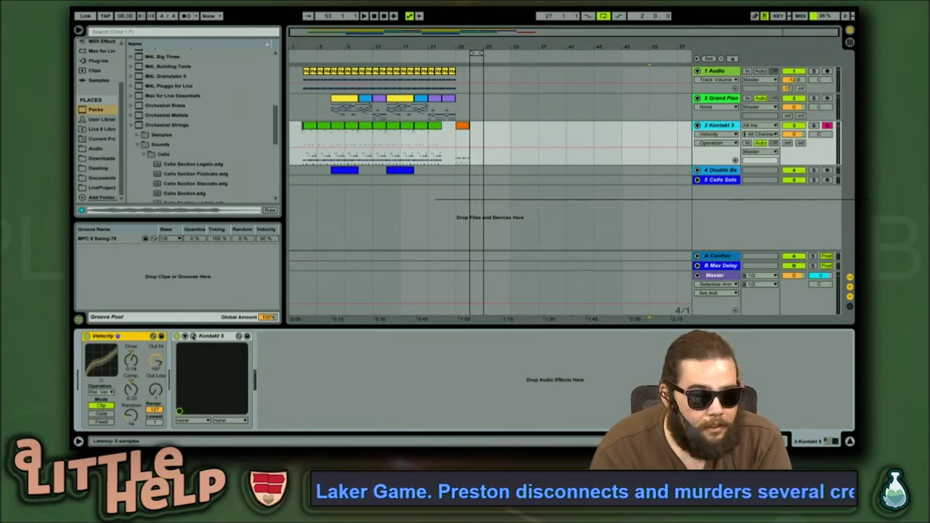
click(193, 336)
drag(398, 145, 452, 167)
Loop the orange drum clip at bar 25, move the Kontakt window off the lower area and play the loop
click(462, 125)
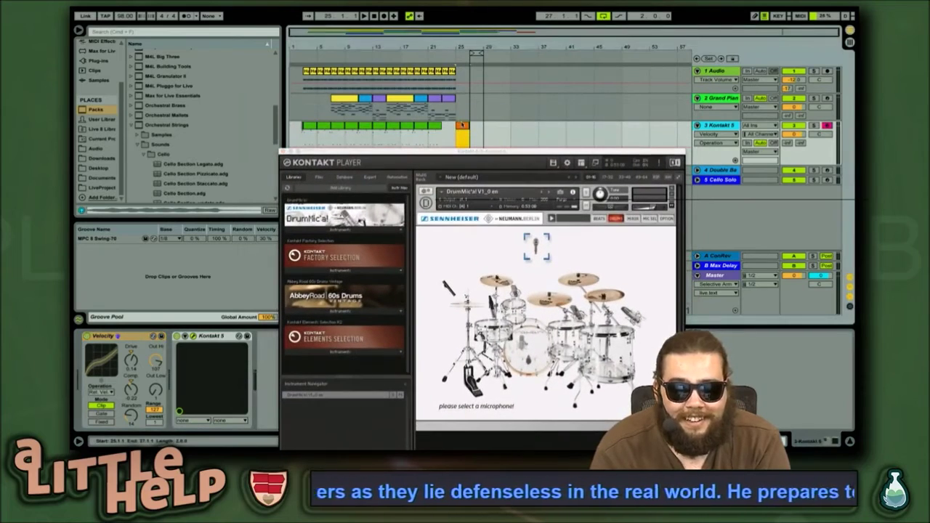
key(super+l)
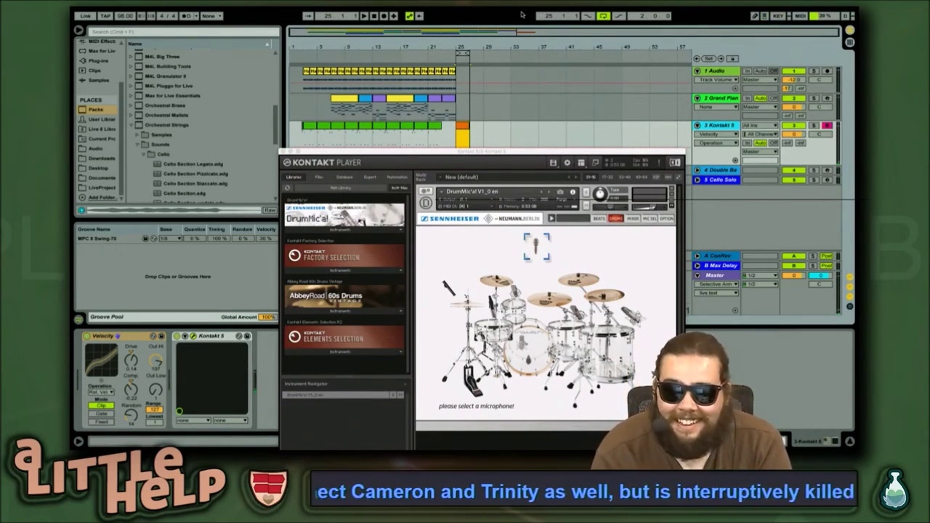
mouse_move(165, 11)
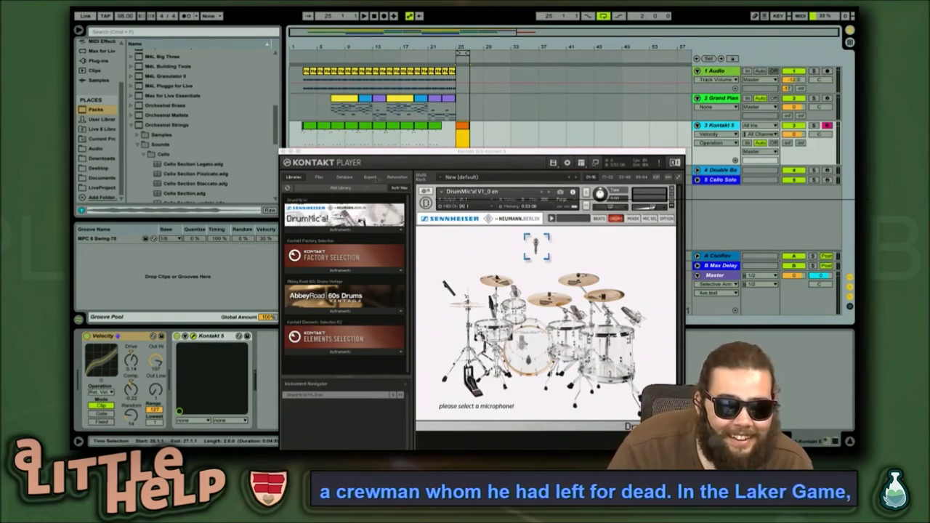
drag(389, 154, 311, 60)
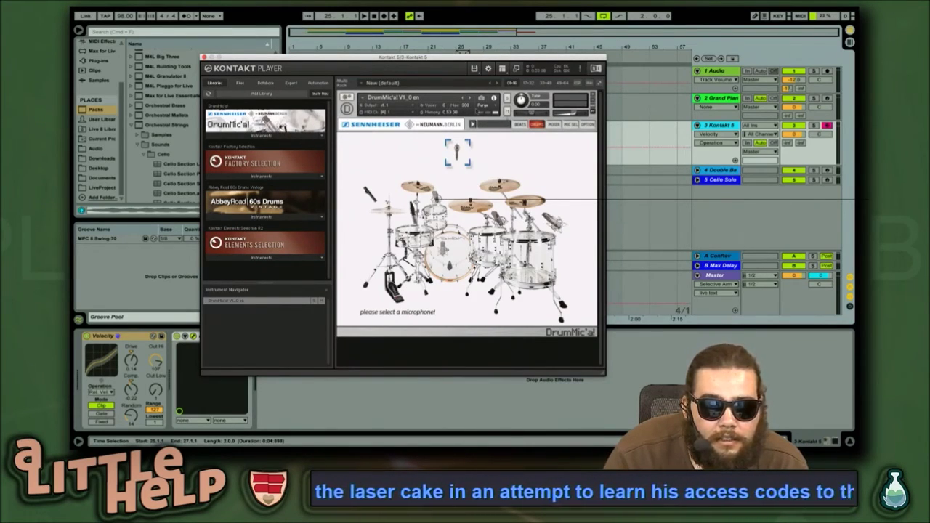
key(space)
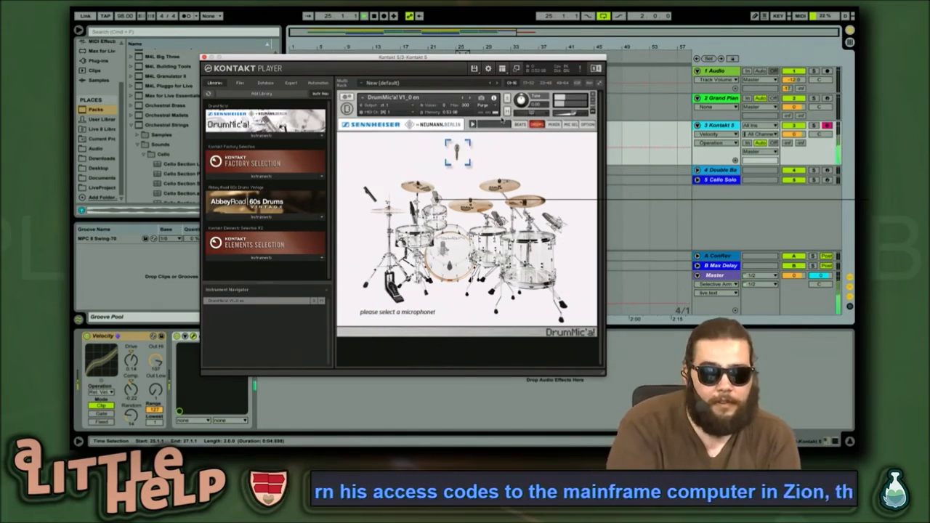
Show the DrumMic'a! mixer, reset Kontakt's window size in its interface options and enlarge the window to fit the full mixer
click(554, 124)
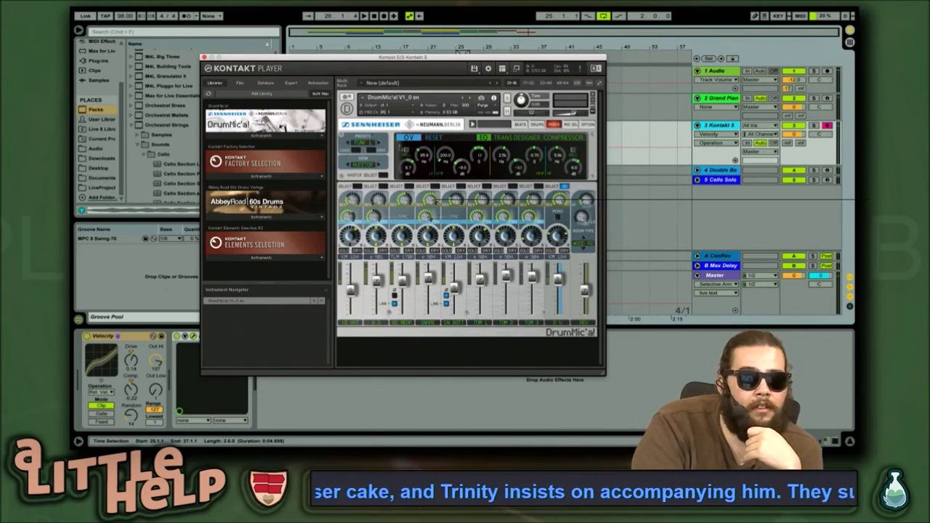
click(489, 68)
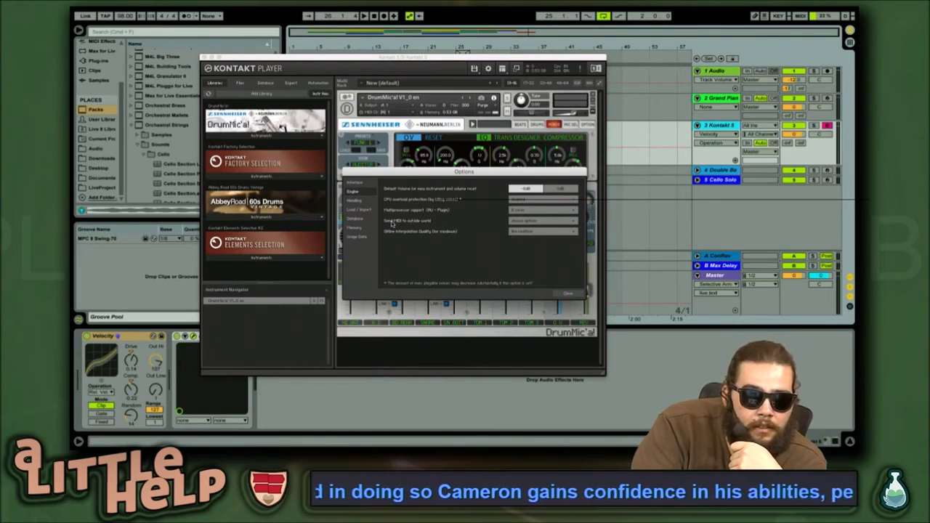
click(356, 182)
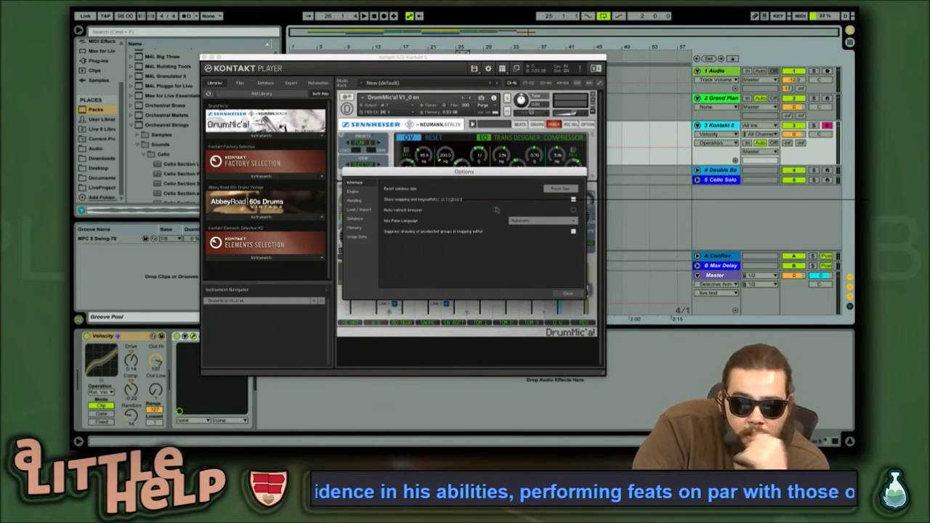
click(566, 189)
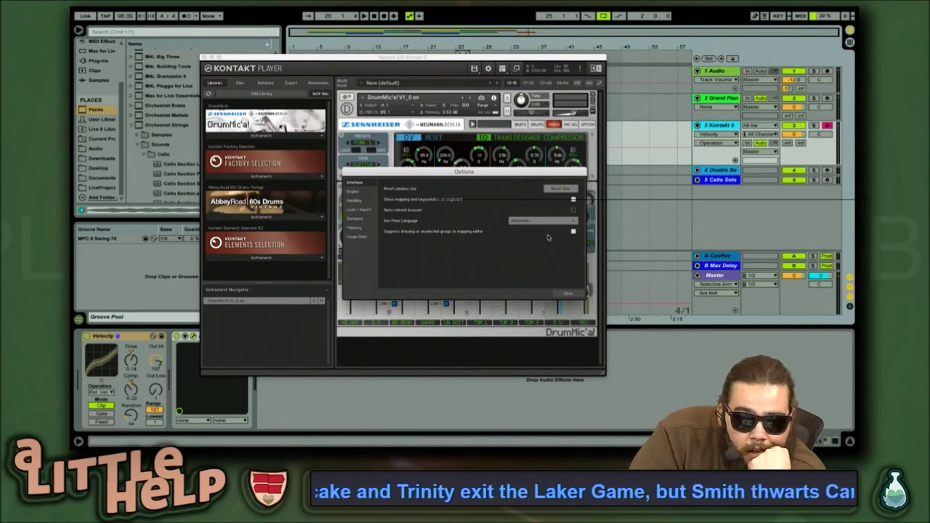
click(564, 188)
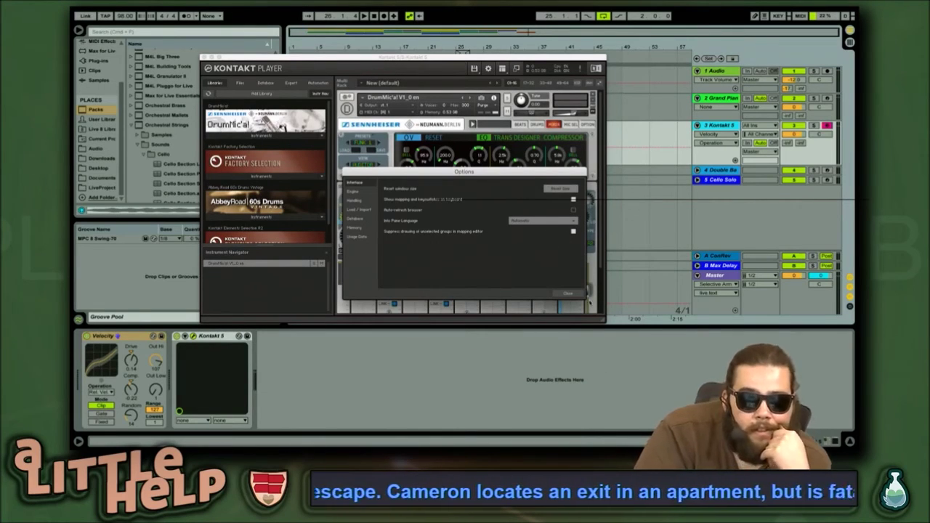
click(569, 293)
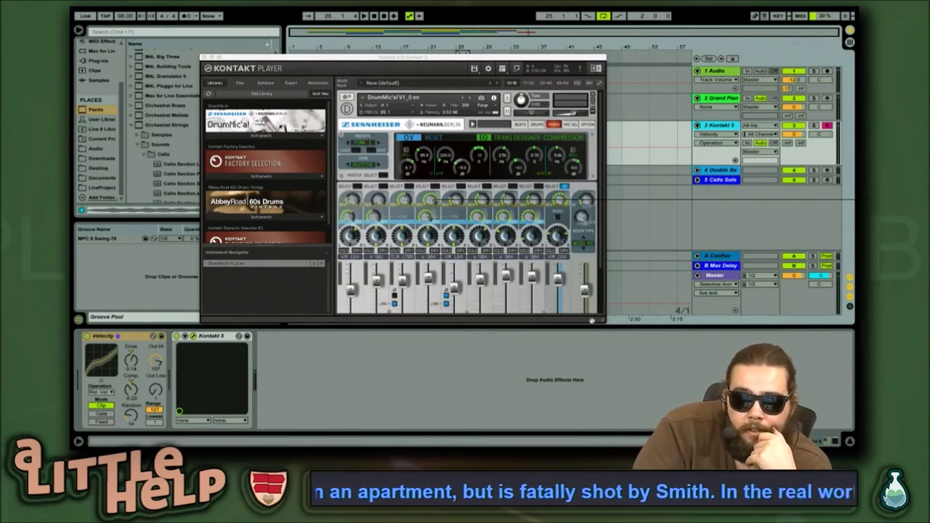
drag(603, 327, 698, 386)
drag(813, 392, 857, 368)
drag(695, 366, 703, 346)
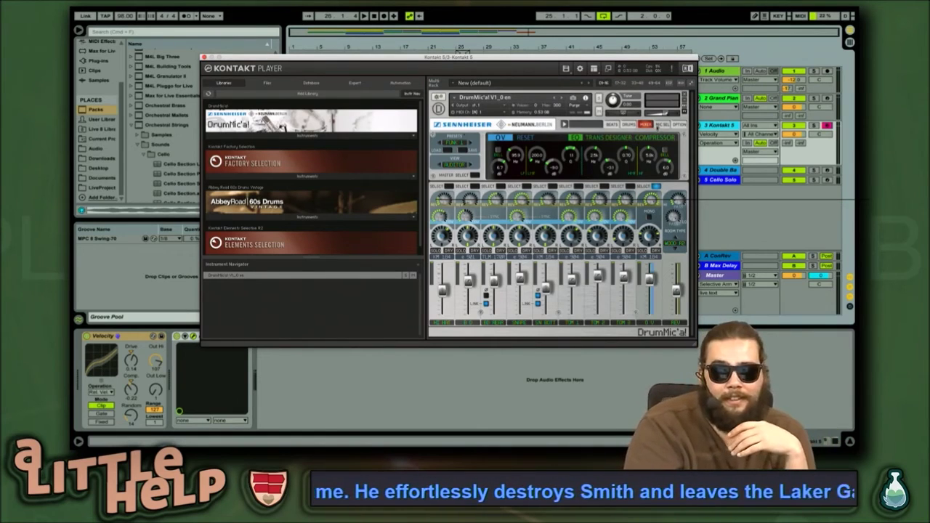
Choose the USM 69i as the overhead microphone in DrumMic'a! and return to the mixer
click(660, 125)
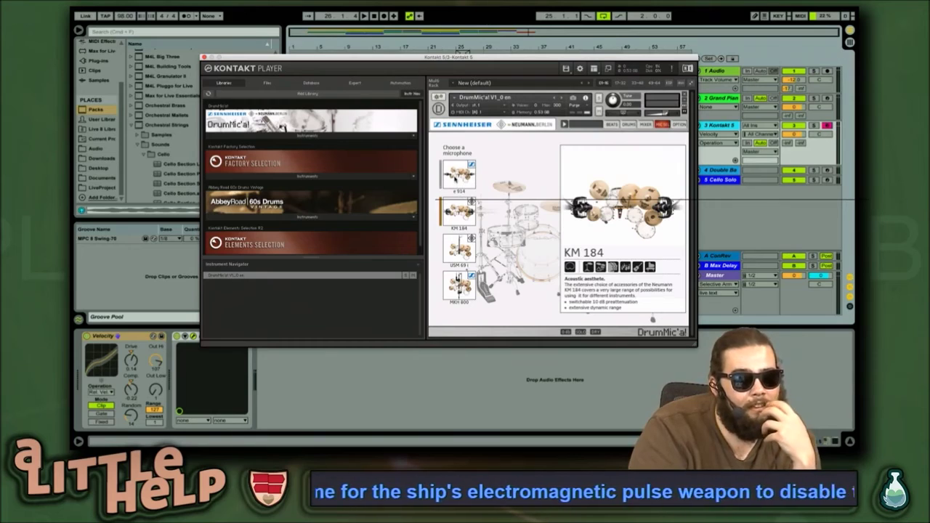
click(455, 179)
click(456, 252)
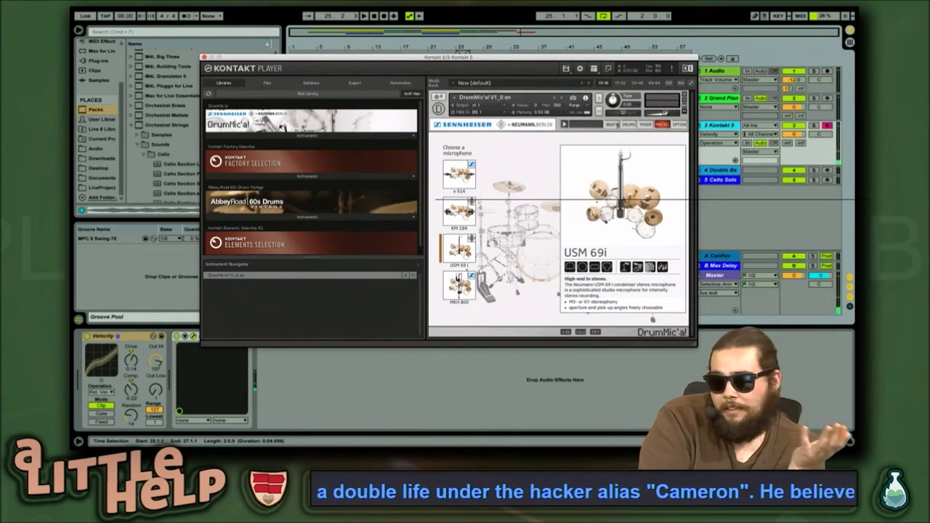
click(632, 128)
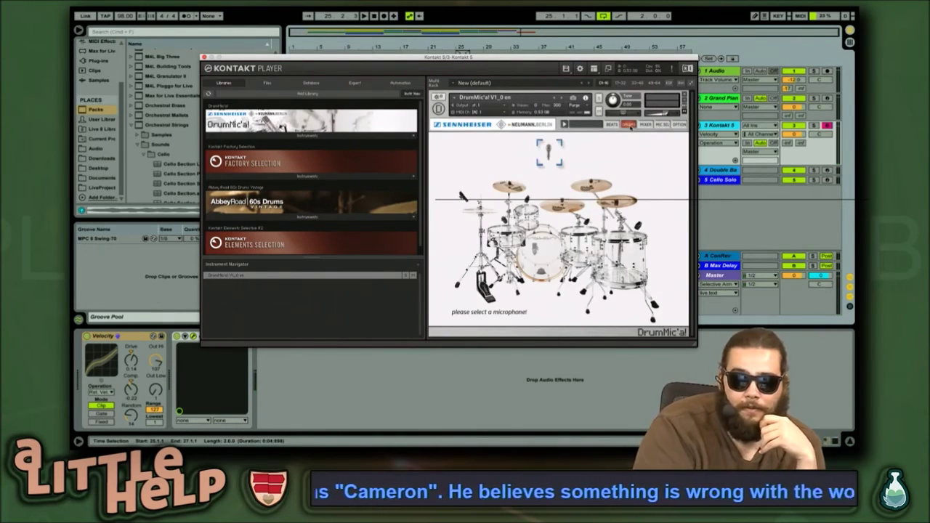
click(646, 125)
click(661, 125)
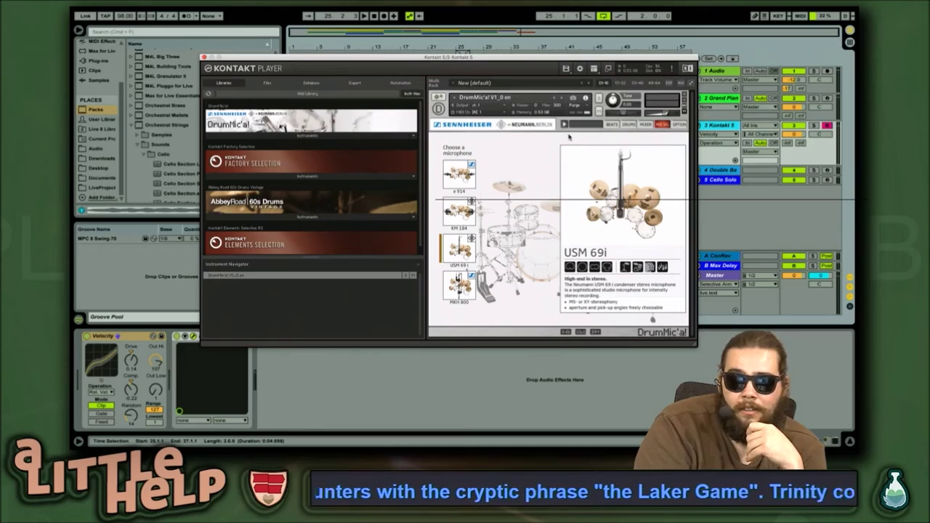
click(645, 125)
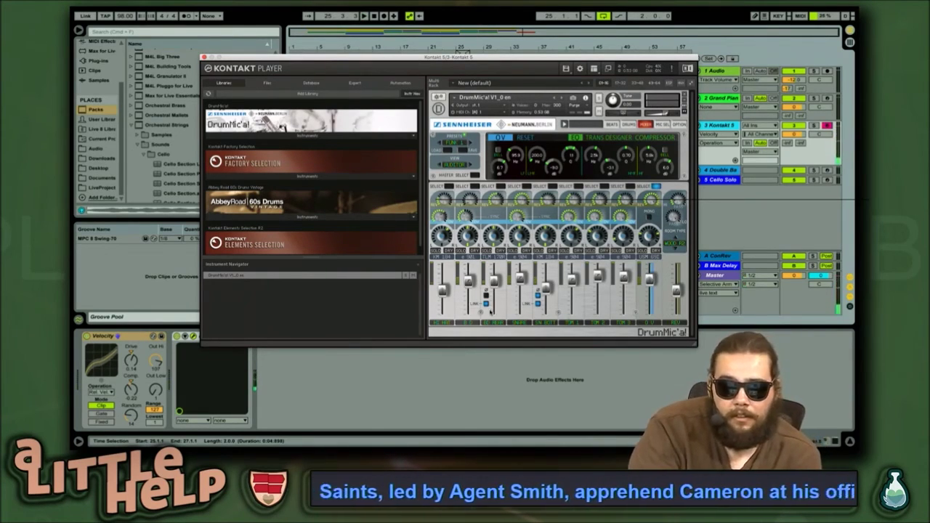
Lower the second mixer channel's fader slightly, show the Trans Designer settings and close the Kontakt window
drag(468, 281, 467, 291)
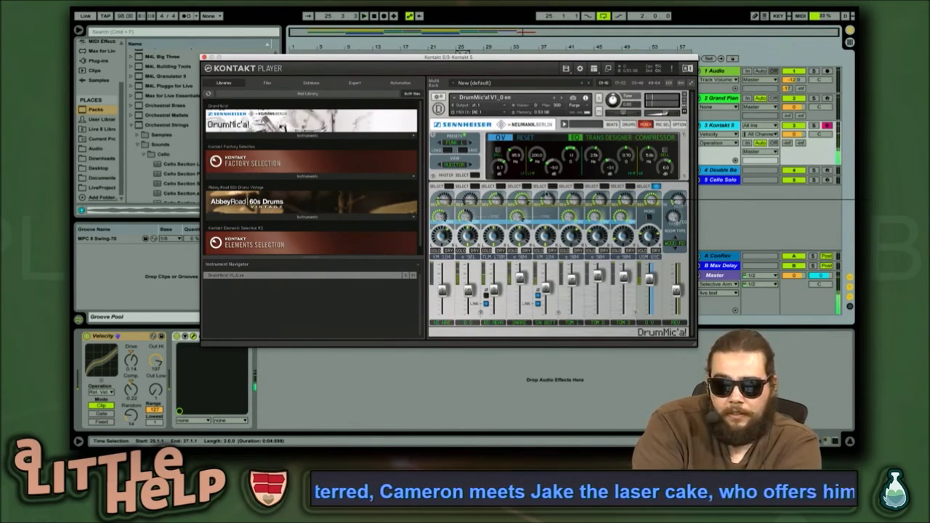
click(612, 139)
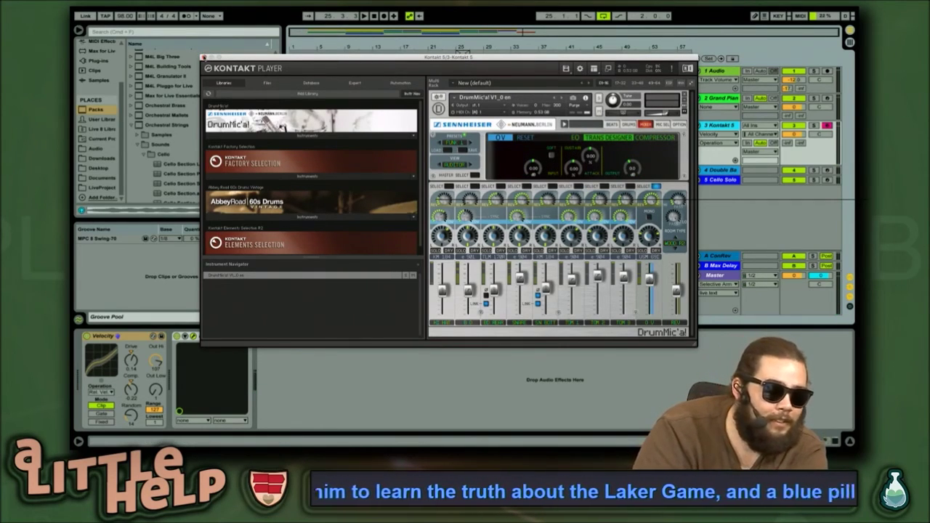
click(204, 57)
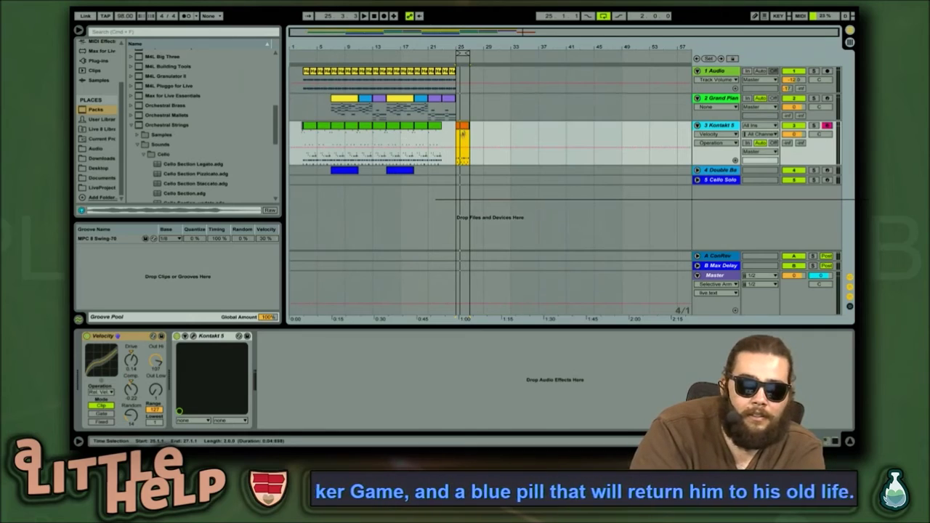
Duplicate the two-bar drum clip at bar 25 on the Kontakt 5 track to bar 27
click(459, 173)
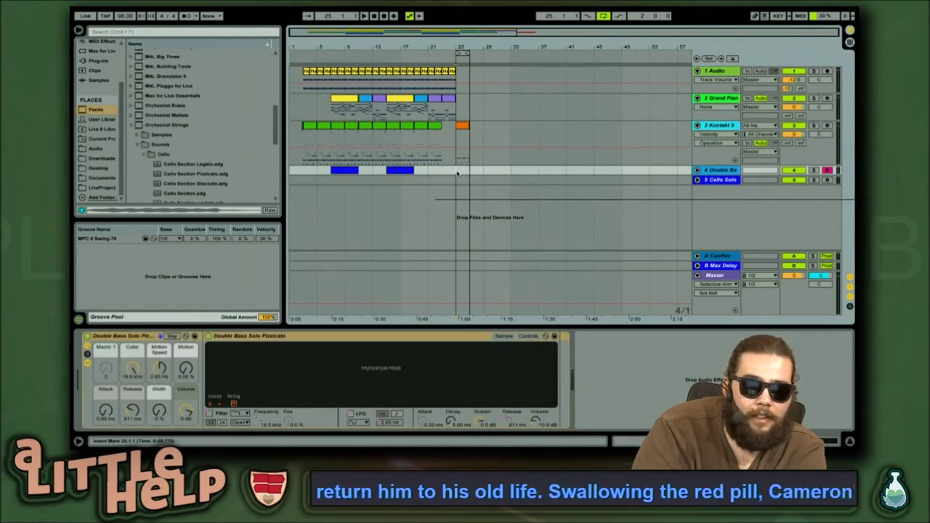
click(468, 149)
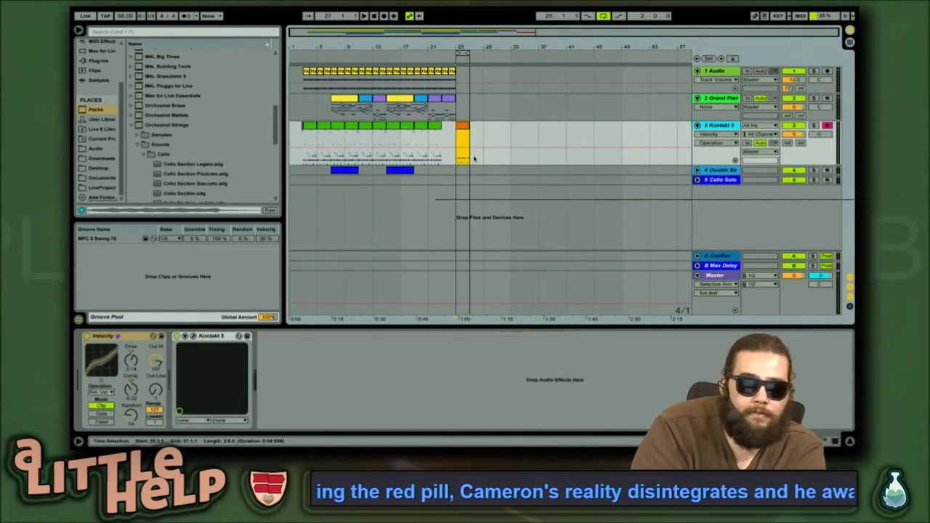
key(ctrl+d)
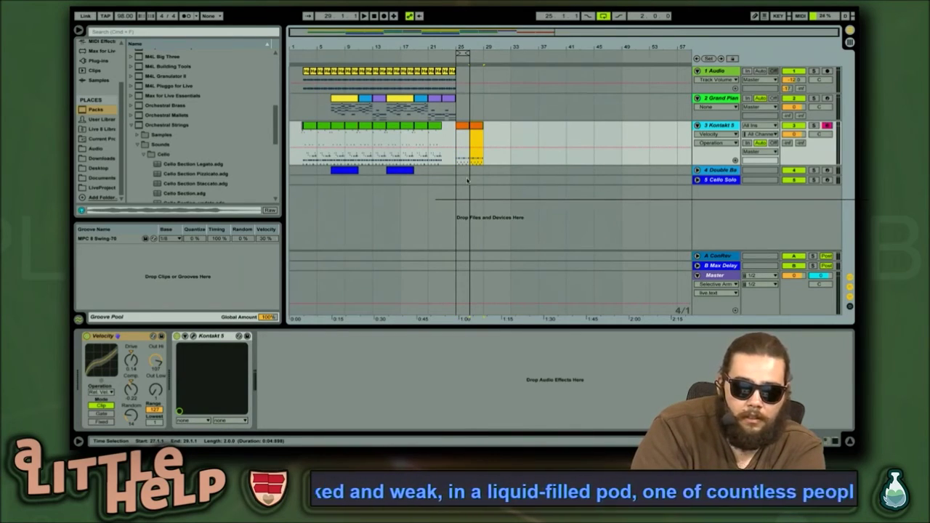
Duplicate the drum clips spanning bars 25 to 29 on the Kontakt 5 track so the pattern continues to bar 33
drag(475, 32, 513, 84)
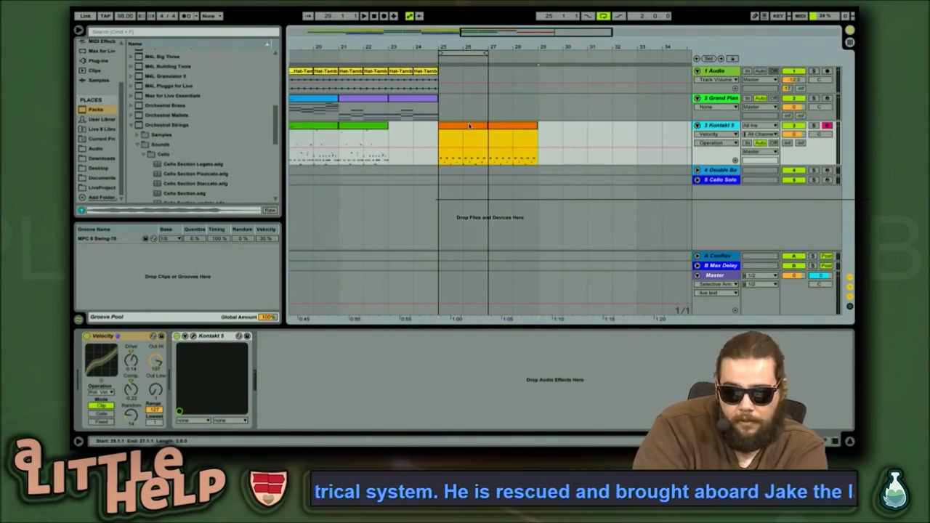
key(super+d)
scroll(551, 149, right, 5)
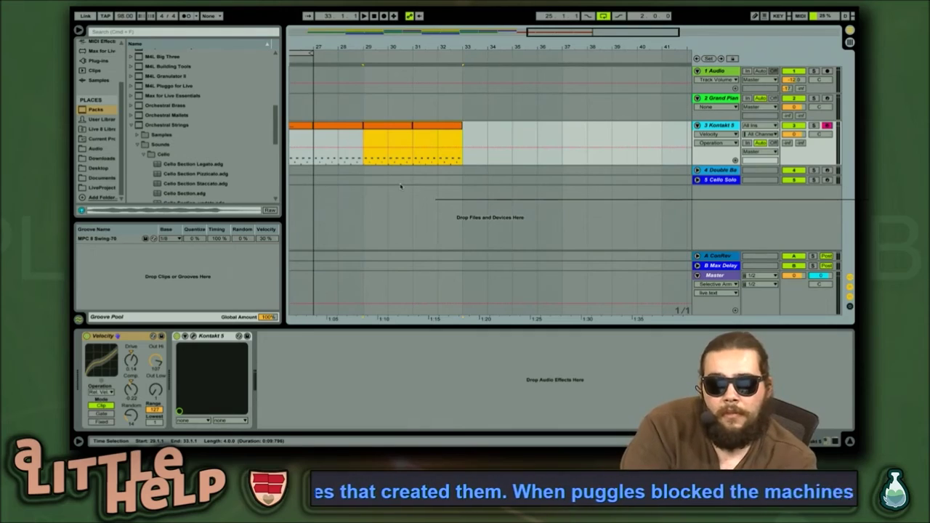
Play the arrangement from bar 25 to review the duplicated drum clips
mouse_move(451, 27)
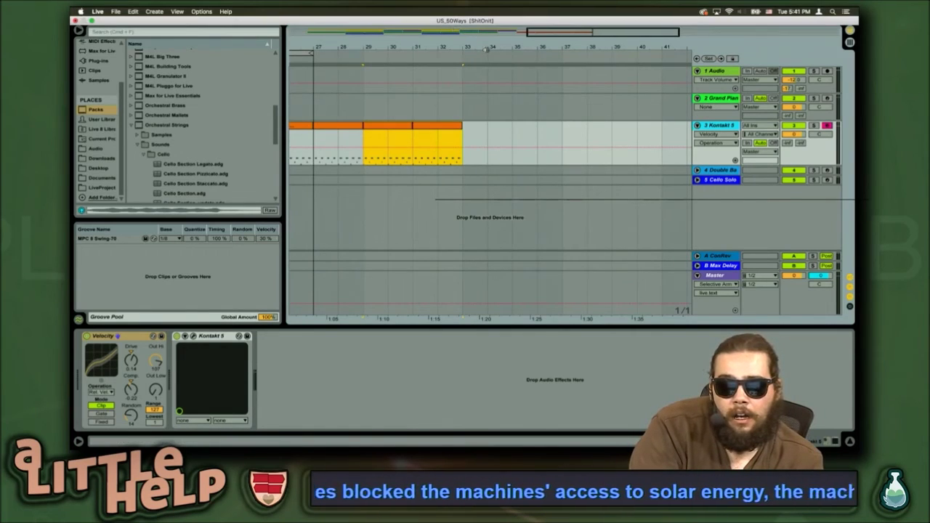
drag(569, 33, 492, 31)
click(493, 131)
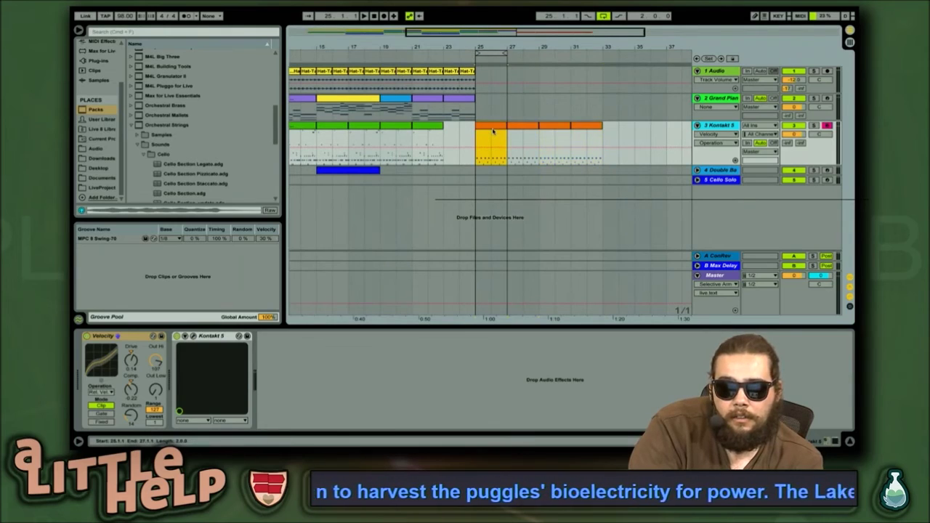
key(space)
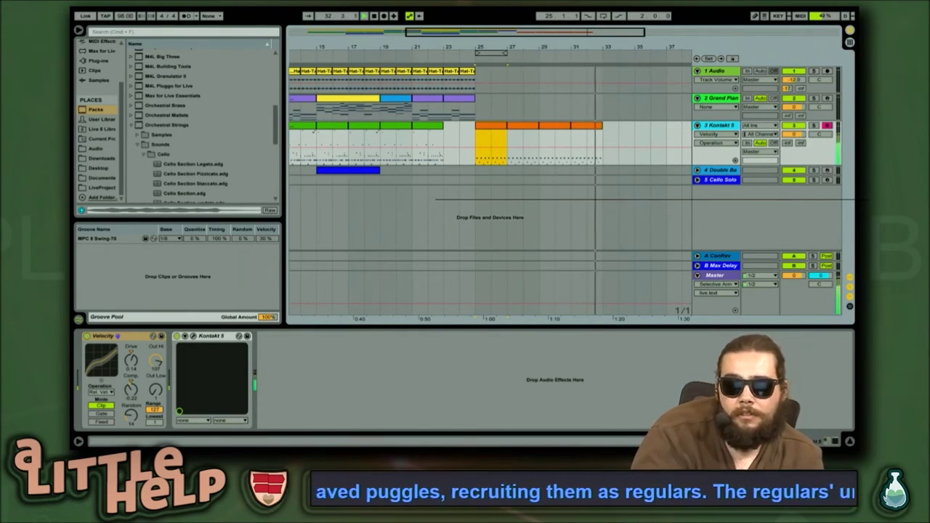
click(502, 180)
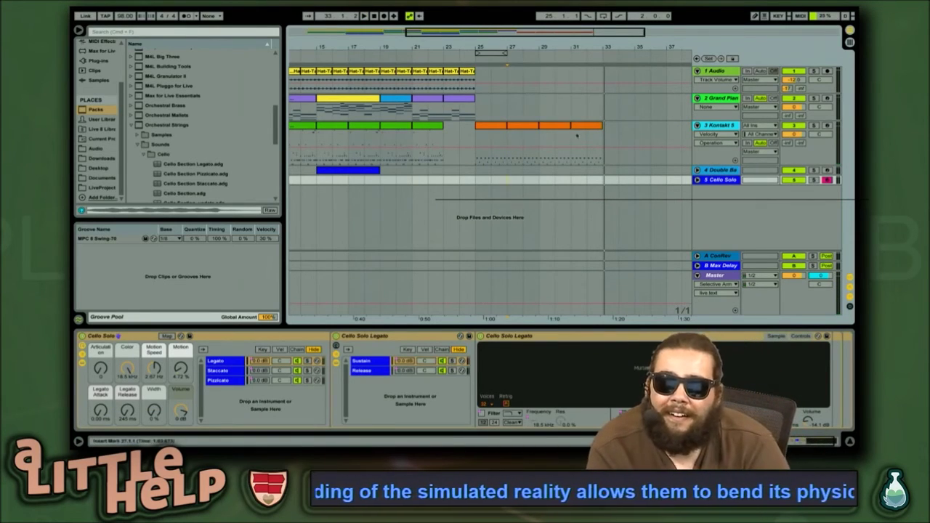
click(488, 125)
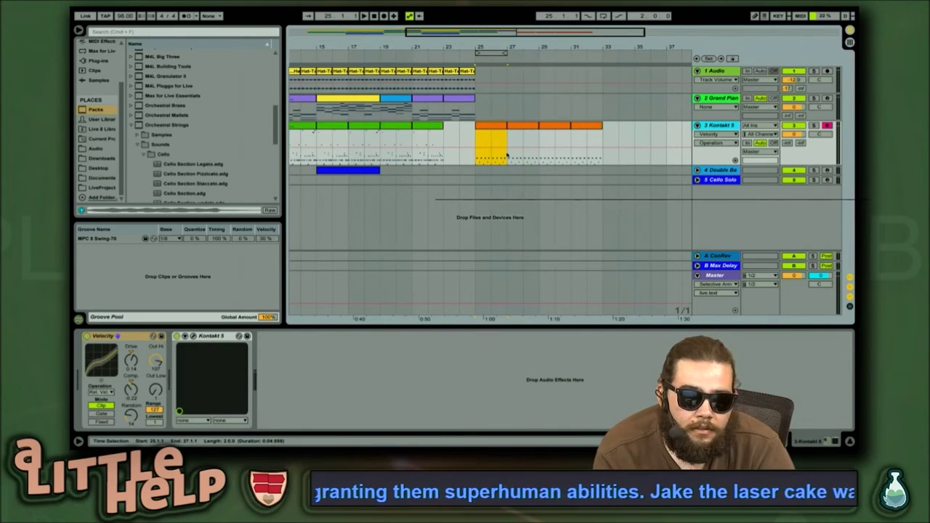
click(451, 131)
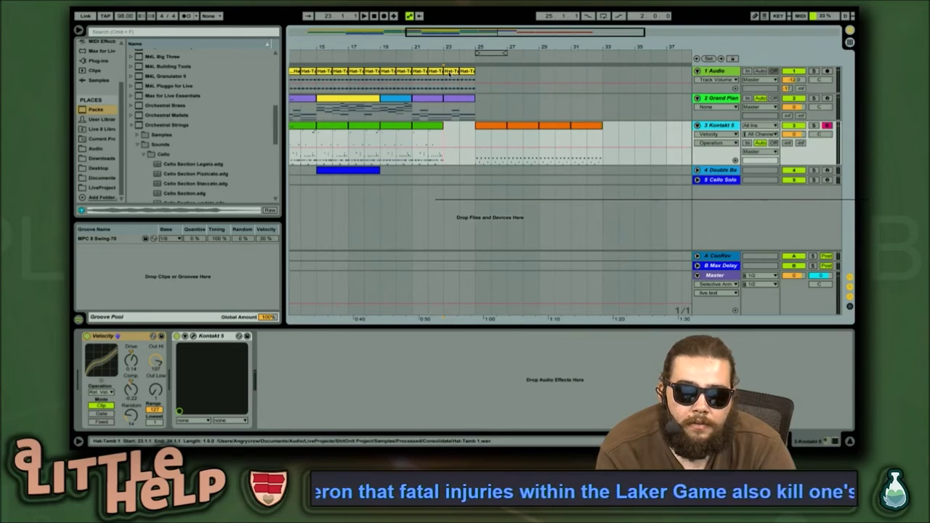
Turn on looping for the last Hat-Tamb 1 clip on the Audio track, extend it to bar 33 and save the set
click(464, 74)
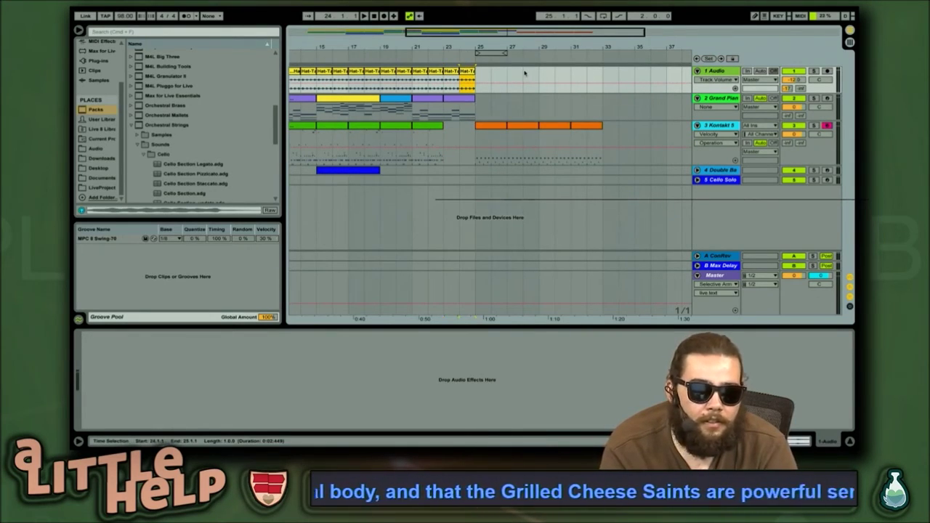
key(shift+Tab)
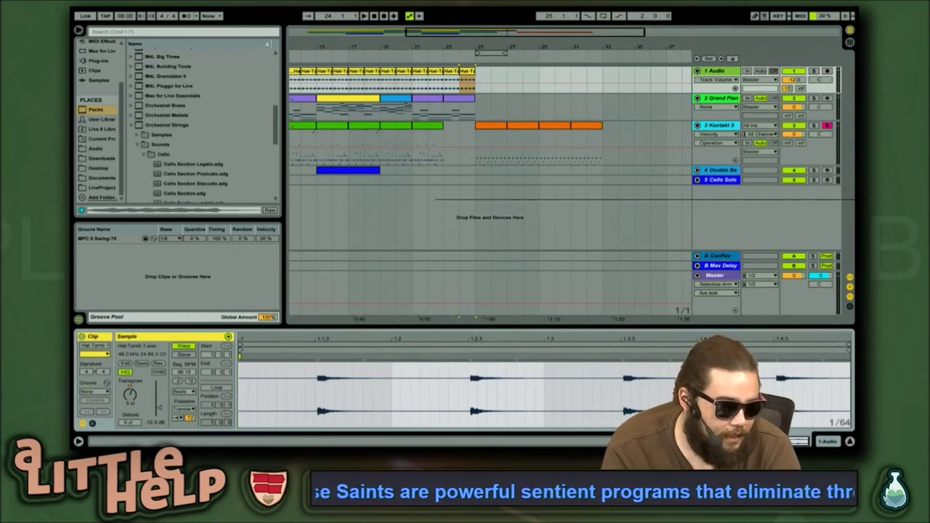
click(212, 388)
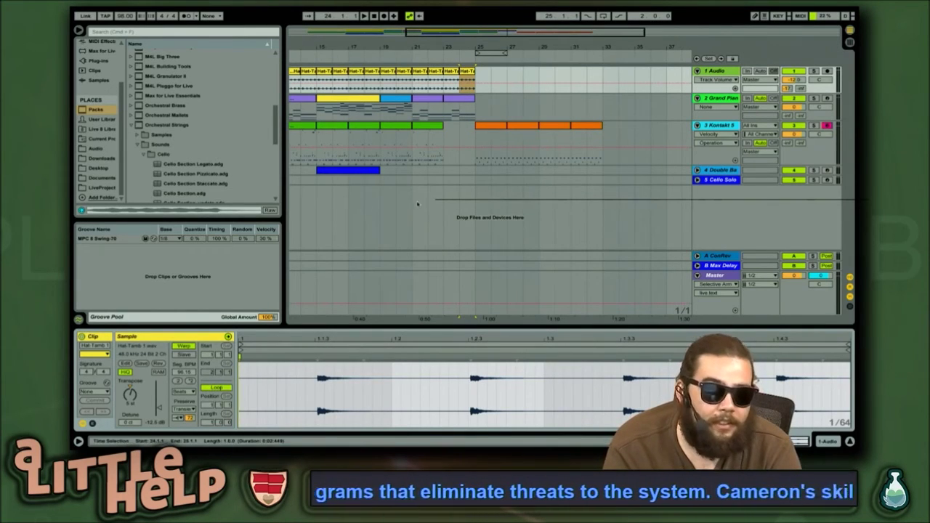
click(474, 71)
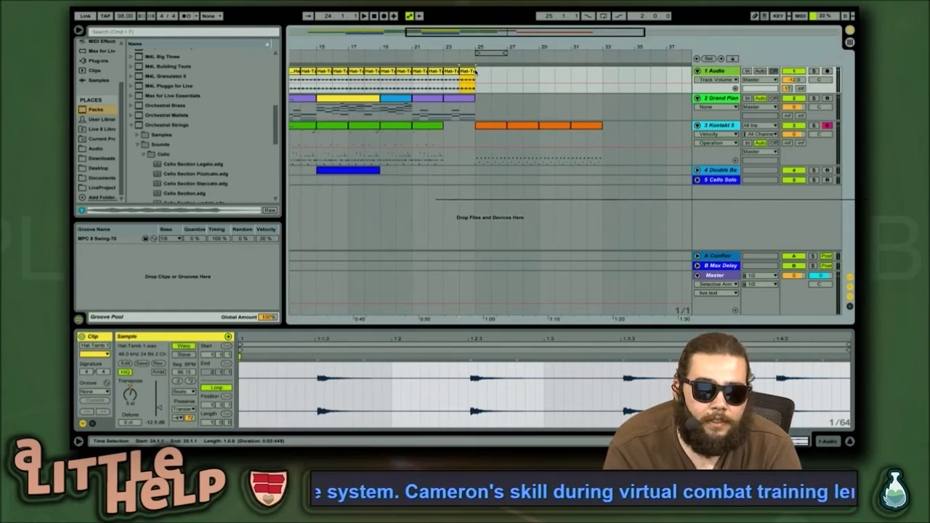
drag(475, 71, 607, 75)
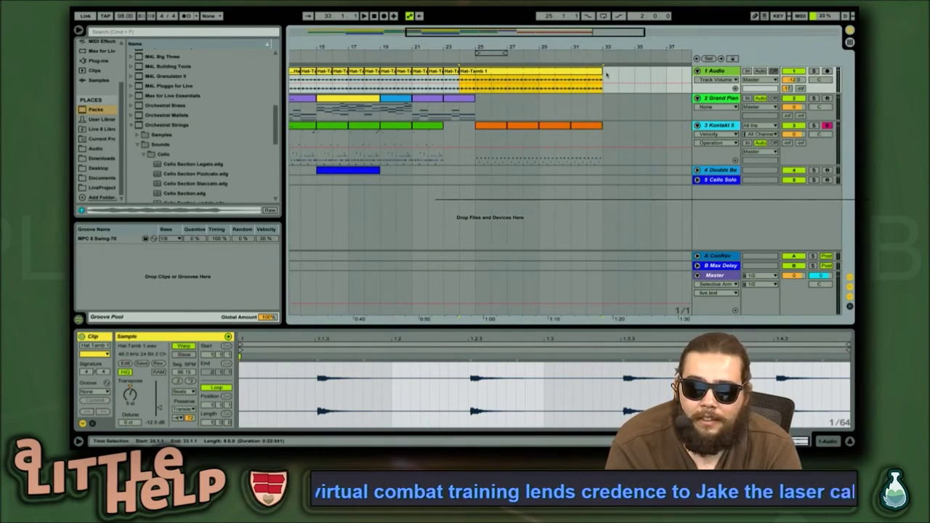
click(616, 77)
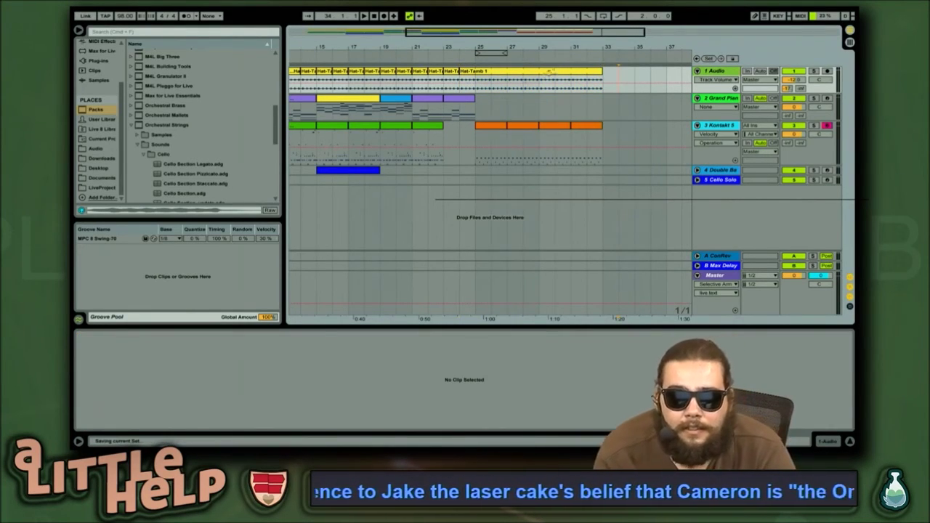
Play from bar 25 and set the Audio track's volume to about -10 dB
click(526, 86)
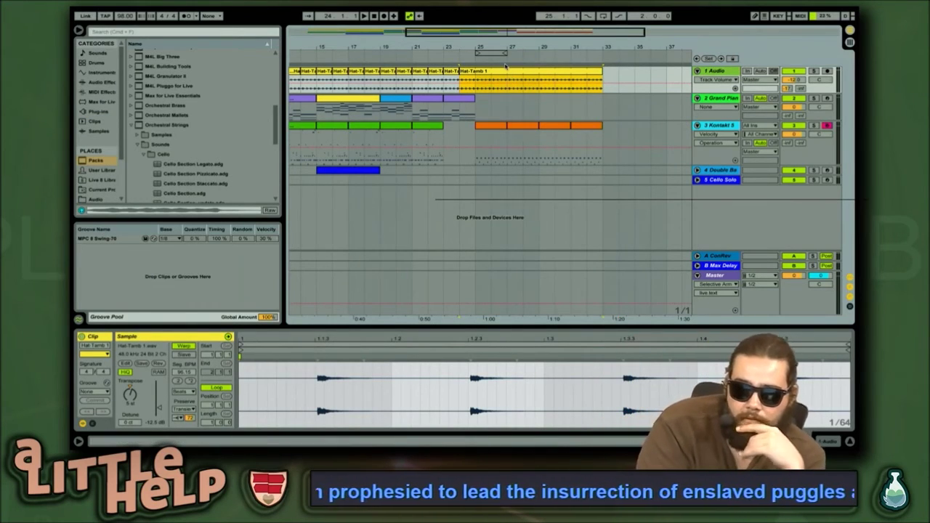
click(479, 110)
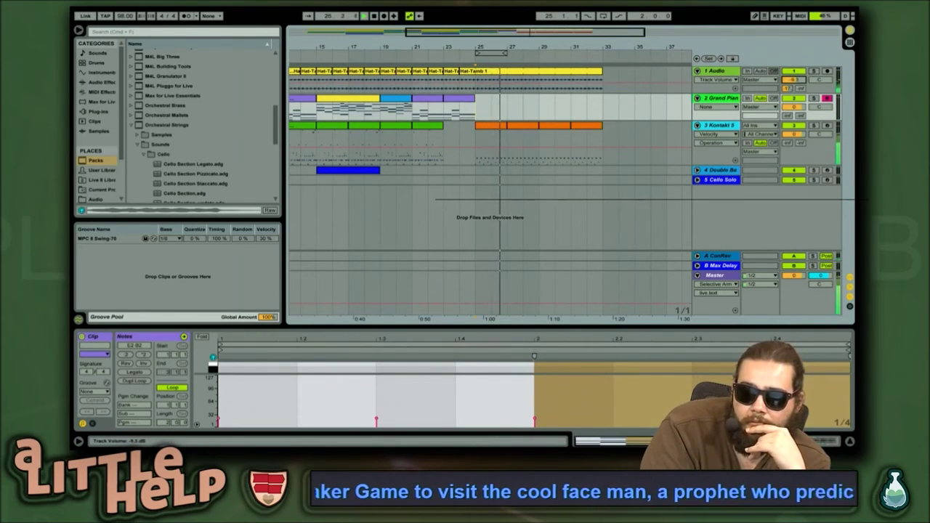
drag(797, 81, 797, 96)
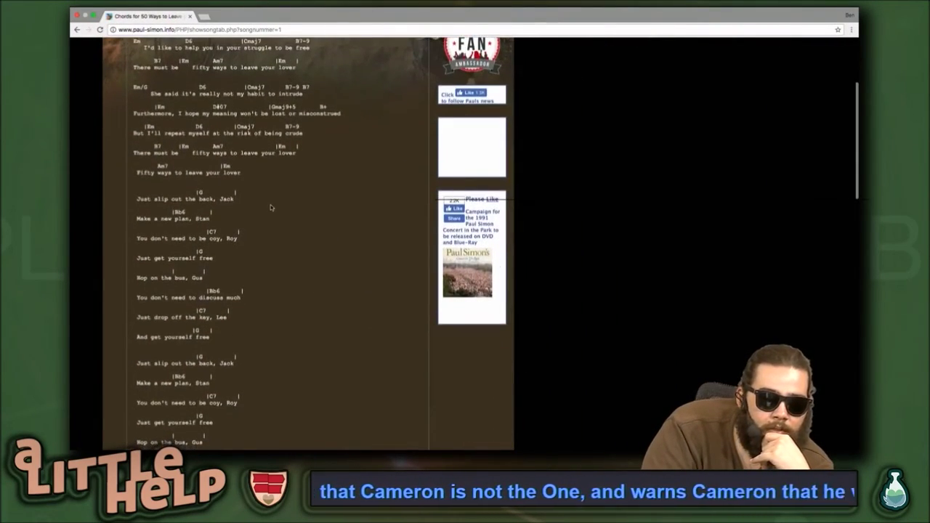
Review the chorus chords from "Just slip out the back, Jack" in the browser's chord chart and return to Ableton Live
scroll(270, 206, down, 1)
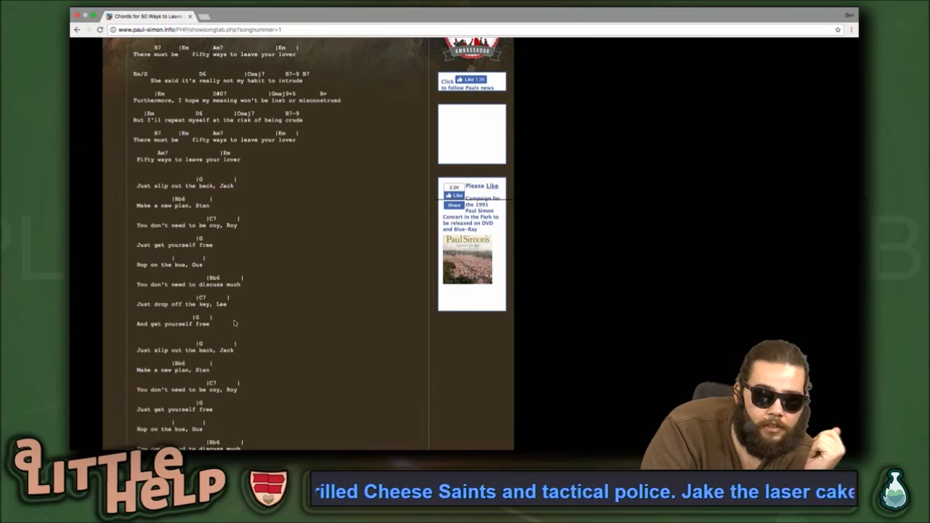
drag(138, 185, 238, 314)
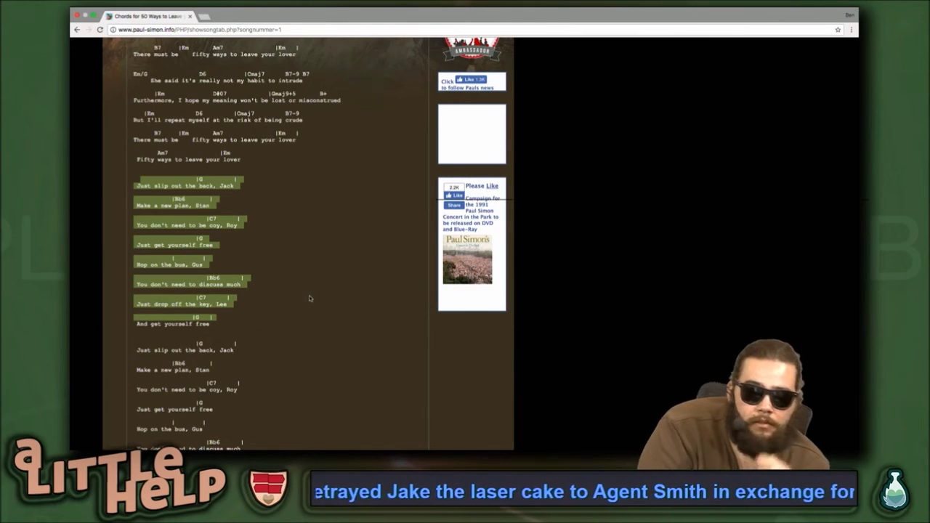
key(ctrl+Left)
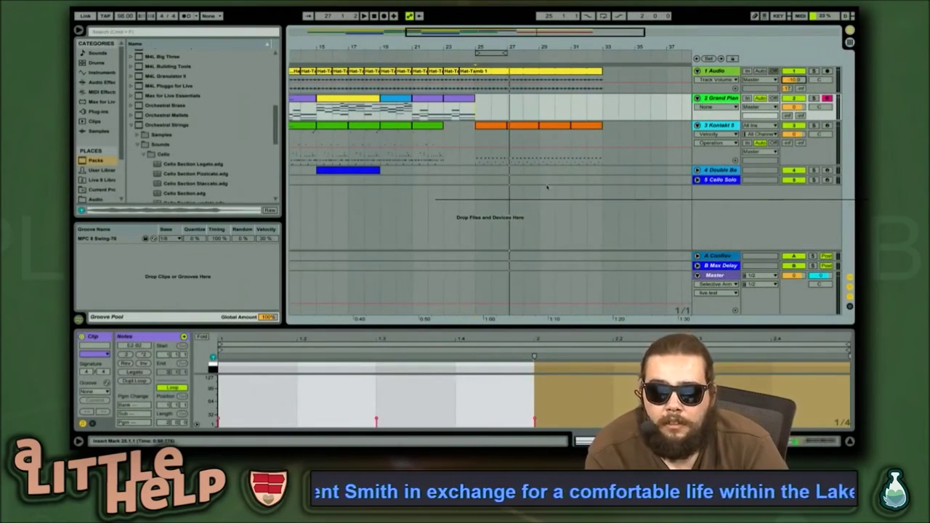
Audition the Kontakt 5 drum clips starting at bars 27 and 31
click(502, 133)
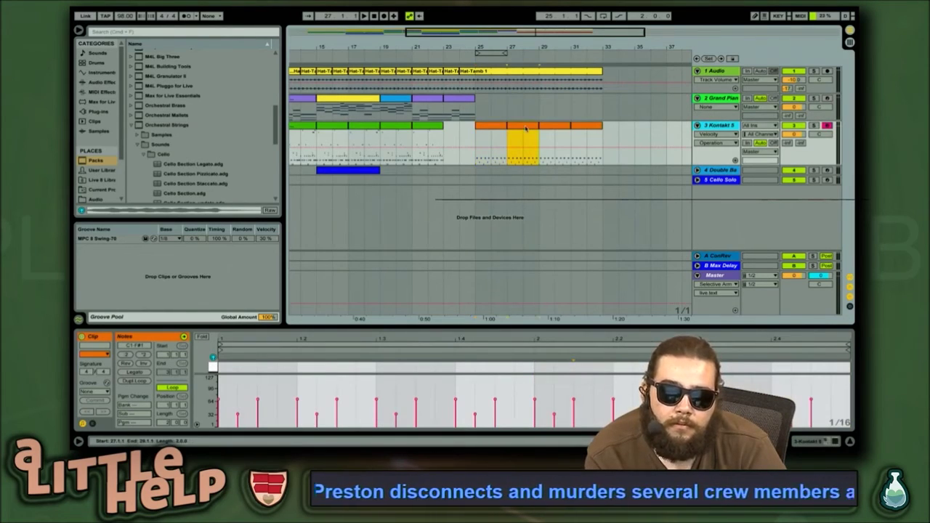
key(space)
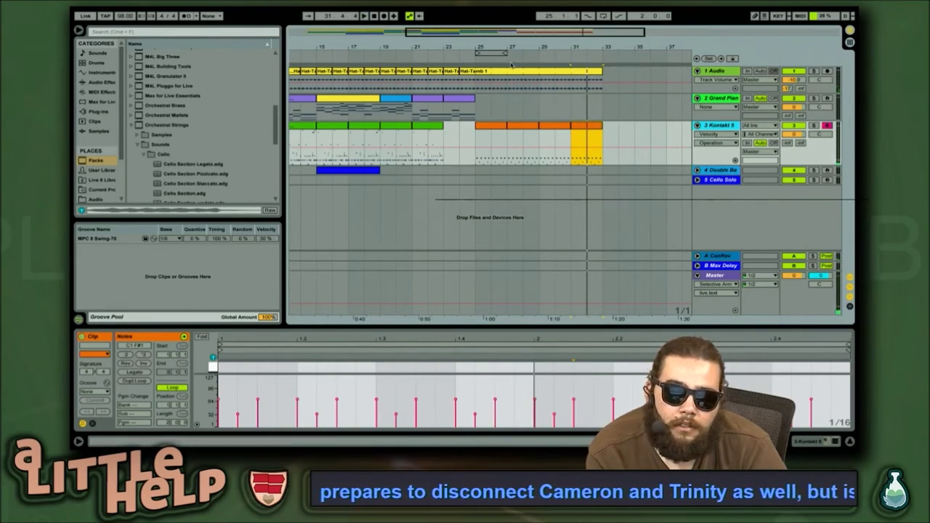
Open the short fill clip just before bar 3 on the Kontakt 5 track, enlarge its note editor and copy its notes
drag(431, 30, 306, 31)
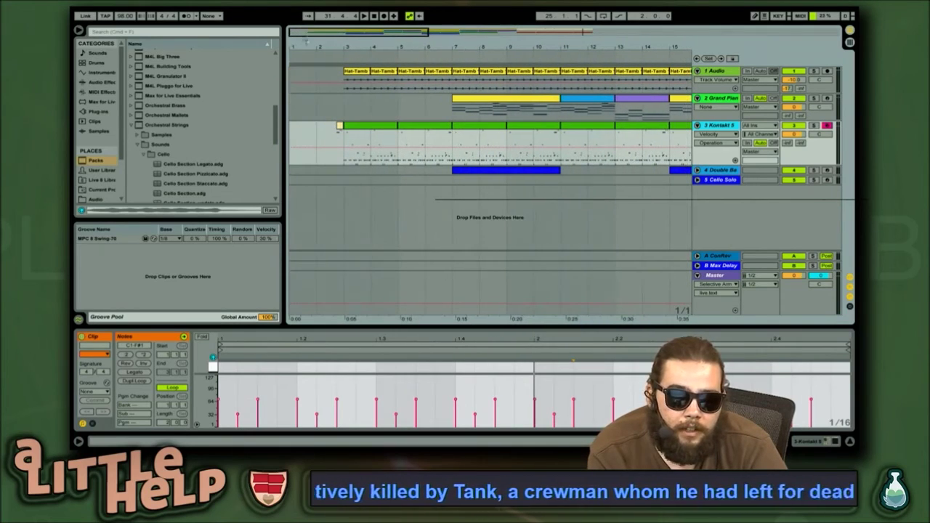
click(340, 126)
key(shift+Tab)
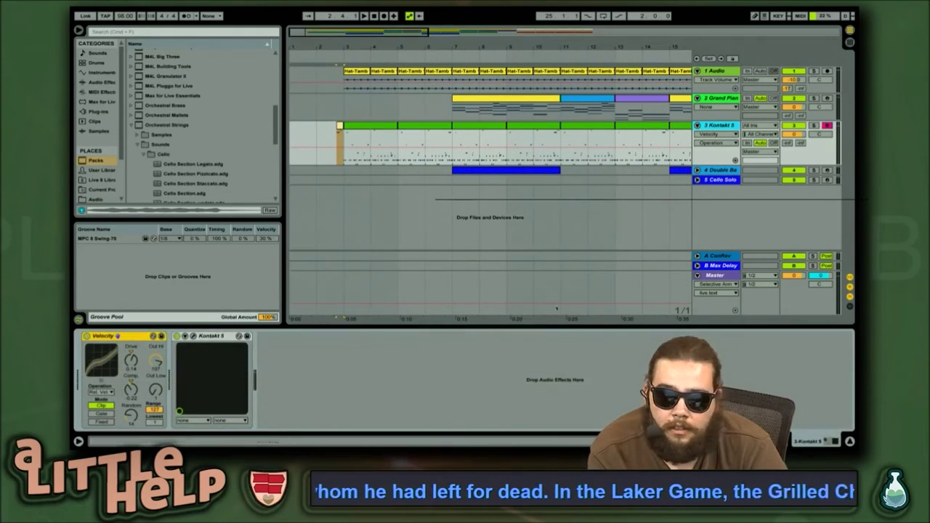
key(shift+Tab)
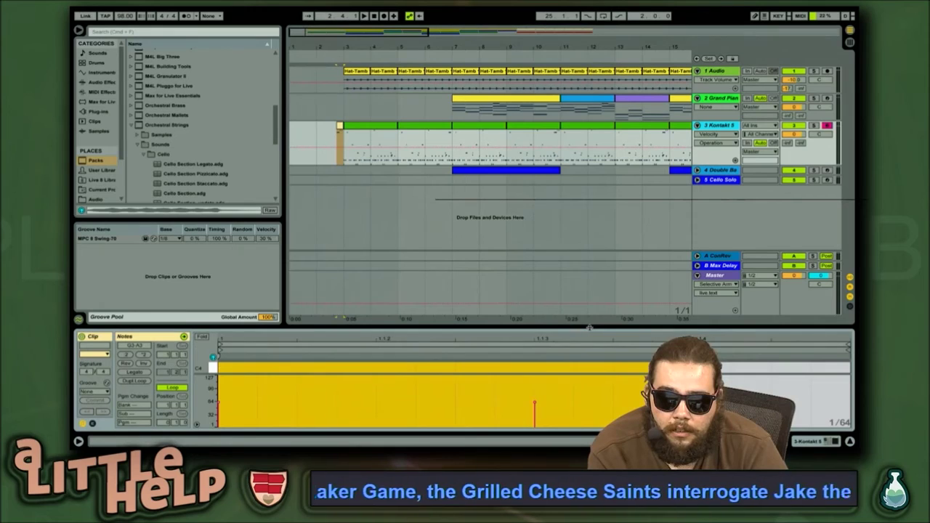
drag(586, 325, 585, 198)
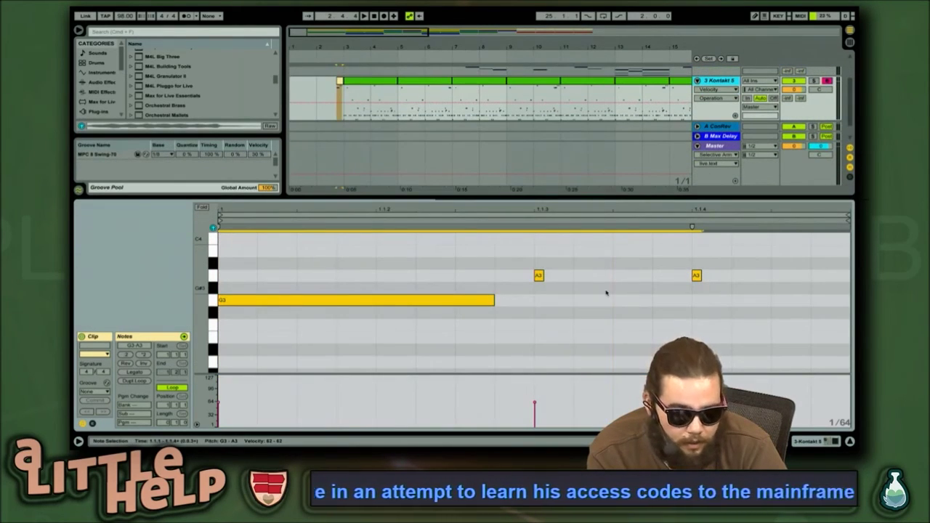
Paste the copied fill at beat 1.4 of the bar 31 drum clip and shorten that clip to end at bar 32
scroll(609, 108, up, 5)
scroll(609, 108, right, 10)
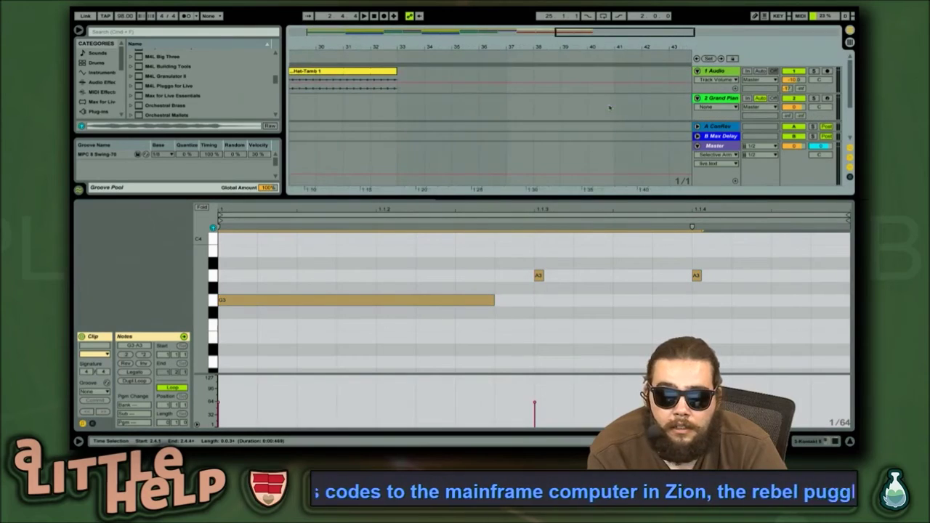
scroll(610, 108, left, 6)
scroll(618, 99, down, 2)
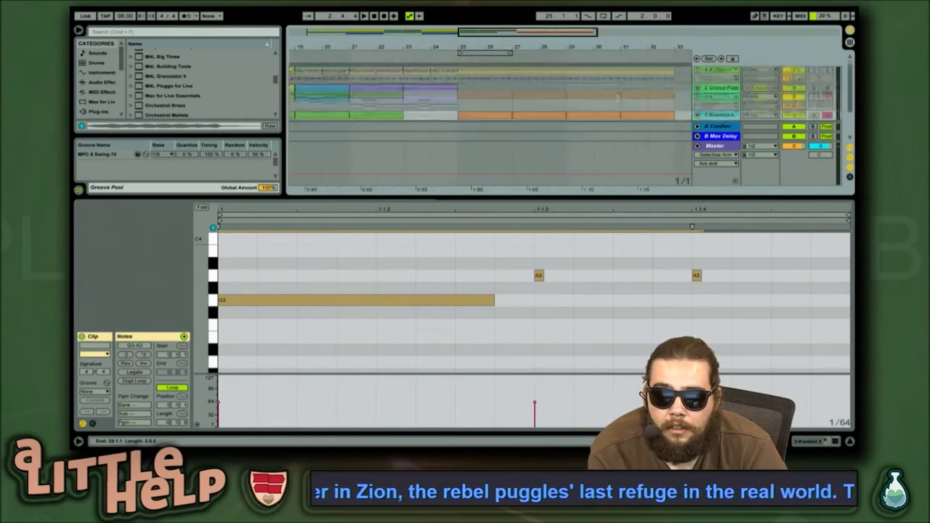
scroll(617, 99, right, 6)
scroll(618, 100, down, 1)
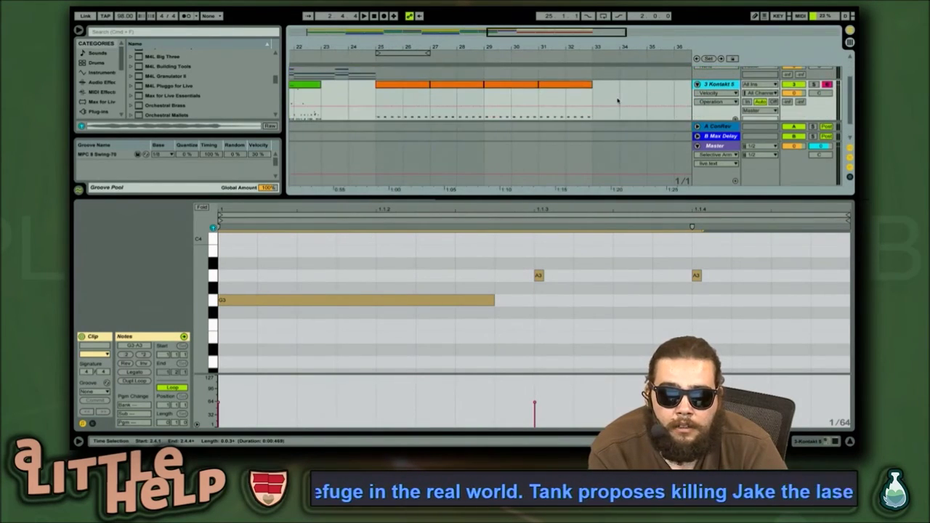
click(566, 92)
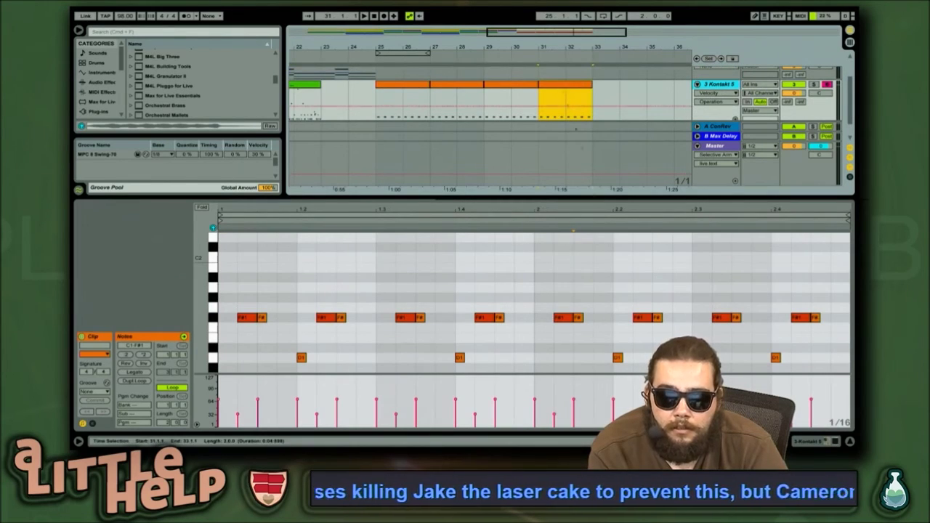
click(460, 253)
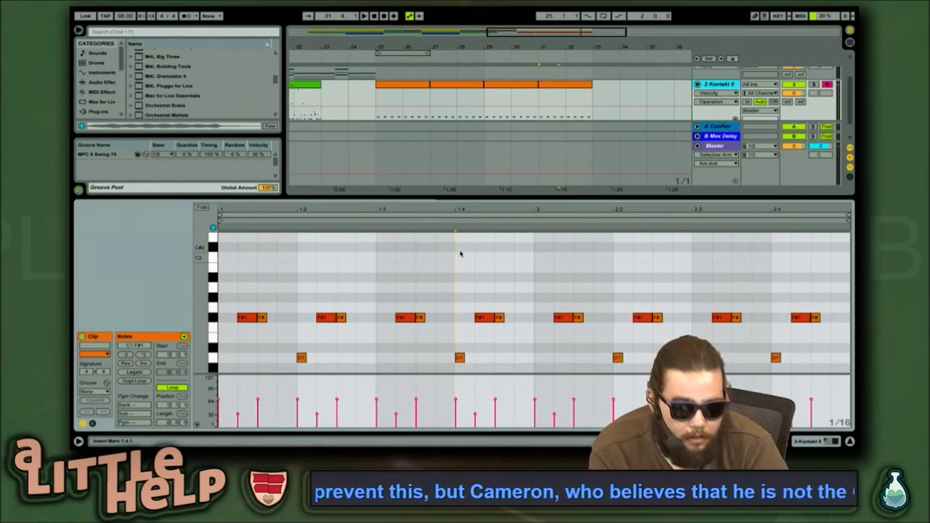
key(super+v)
key(space)
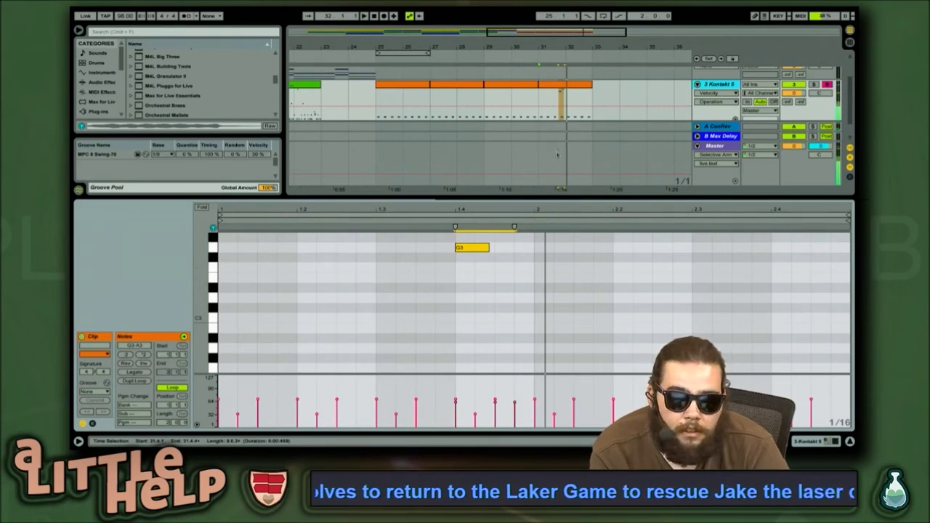
drag(590, 86, 566, 85)
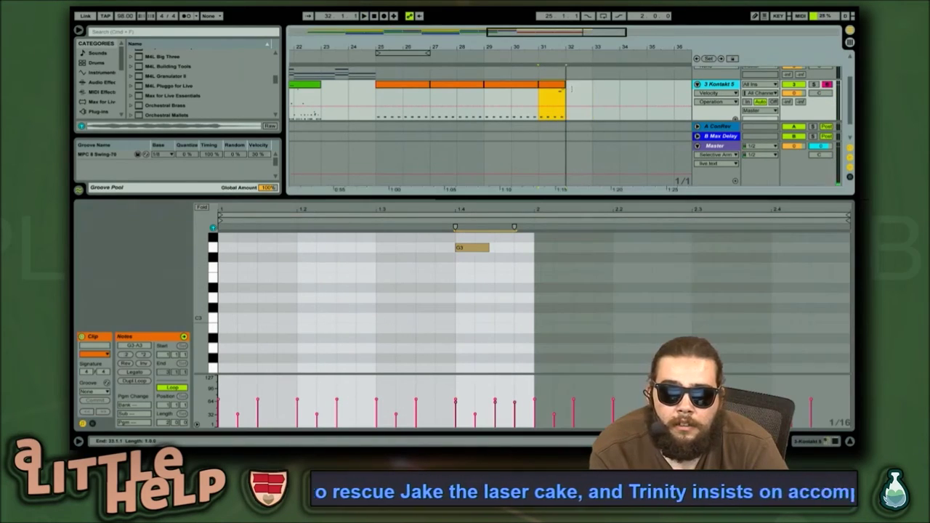
Copy the Kontakt 5 drum clip from bar 5 to bar 32 and audition the transition from the fill
drag(553, 35, 491, 26)
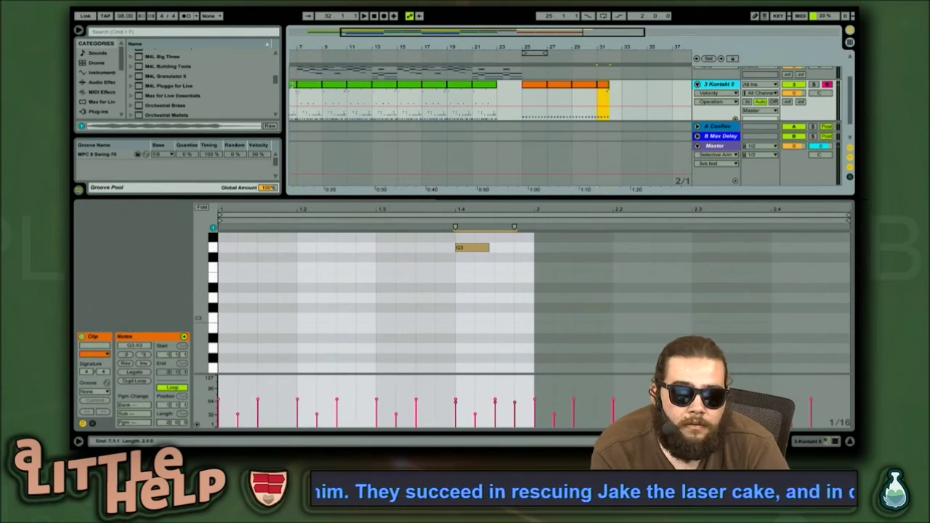
click(306, 85)
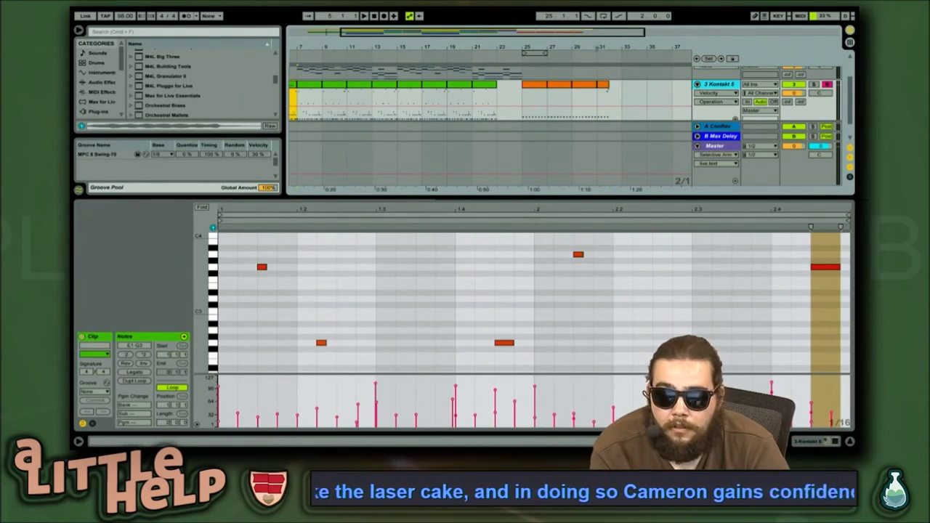
drag(600, 34, 599, 82)
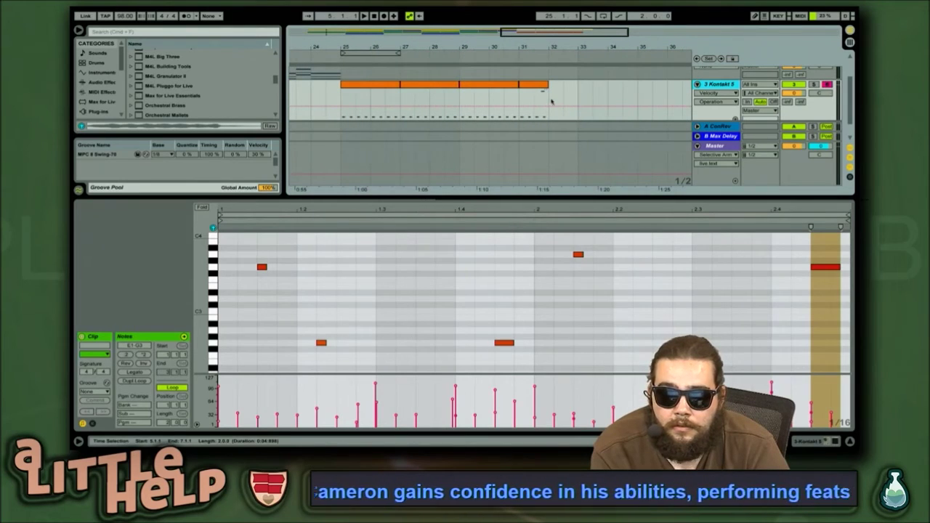
click(551, 101)
key(super+v)
click(540, 106)
key(space)
drag(493, 46, 565, 32)
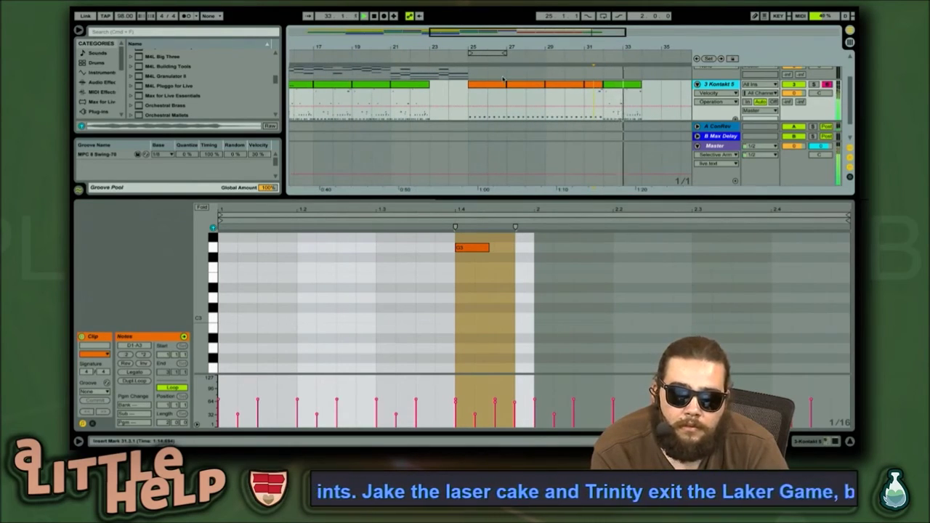
scroll(503, 78, up, 3)
scroll(504, 80, down, 3)
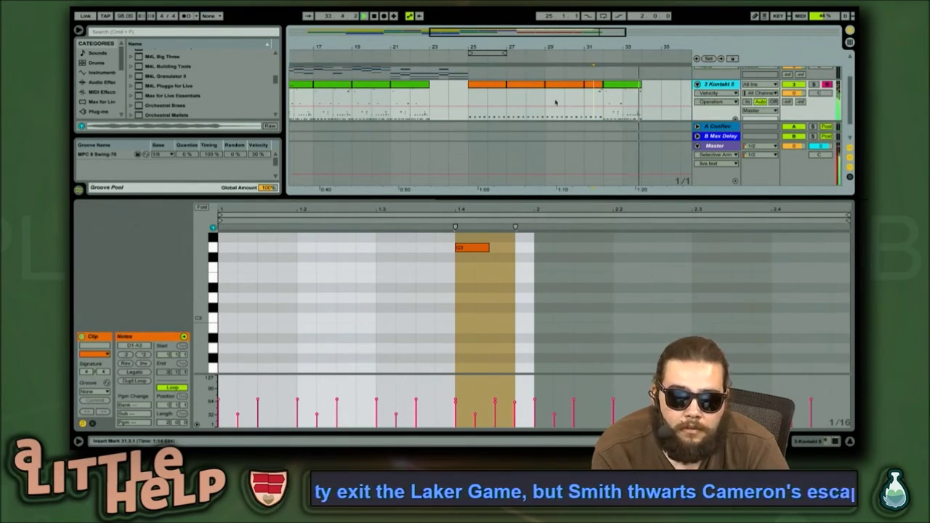
Switch the DrumMic'a! mixer preset in the Kontakt 5 plug-in to Default and audition the bar 32 drum clip
click(622, 101)
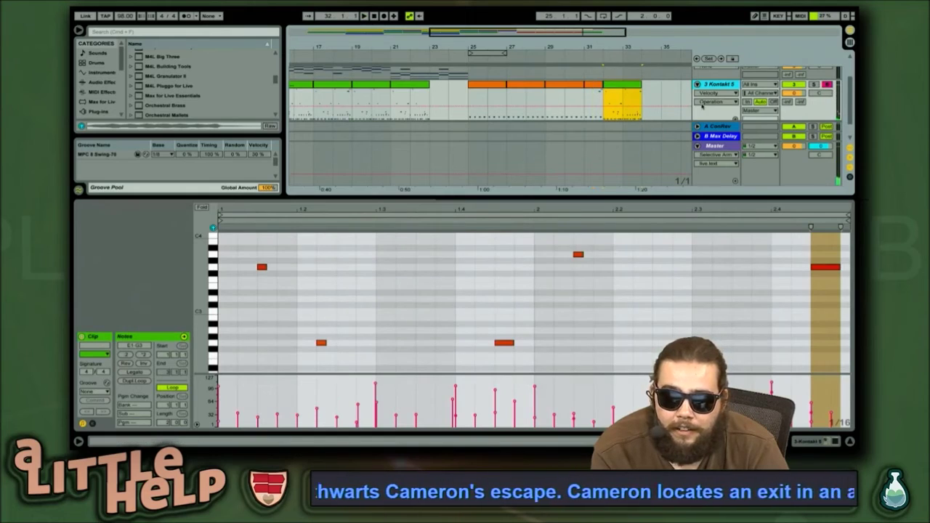
double_click(714, 108)
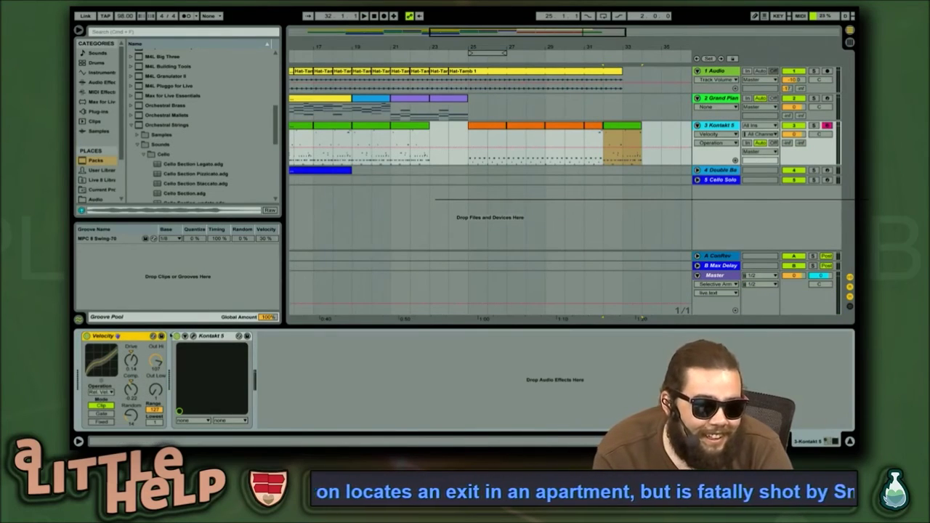
click(194, 336)
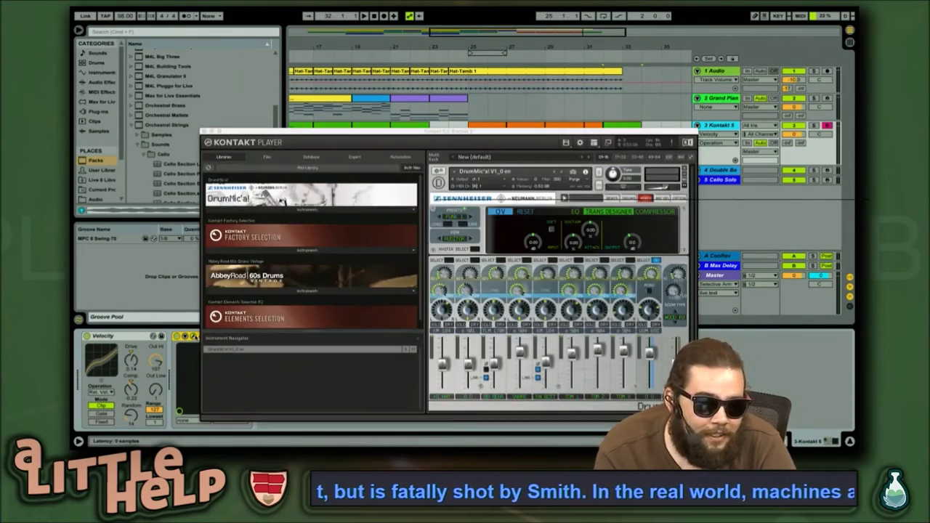
click(441, 217)
click(440, 218)
click(440, 218)
click(441, 217)
click(441, 217)
click(441, 217)
click(440, 217)
click(441, 217)
key(space)
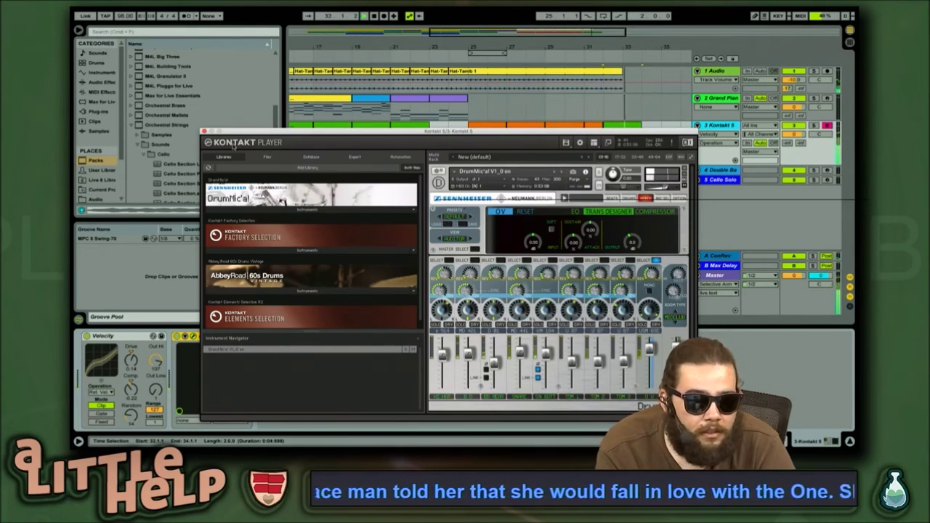
click(205, 132)
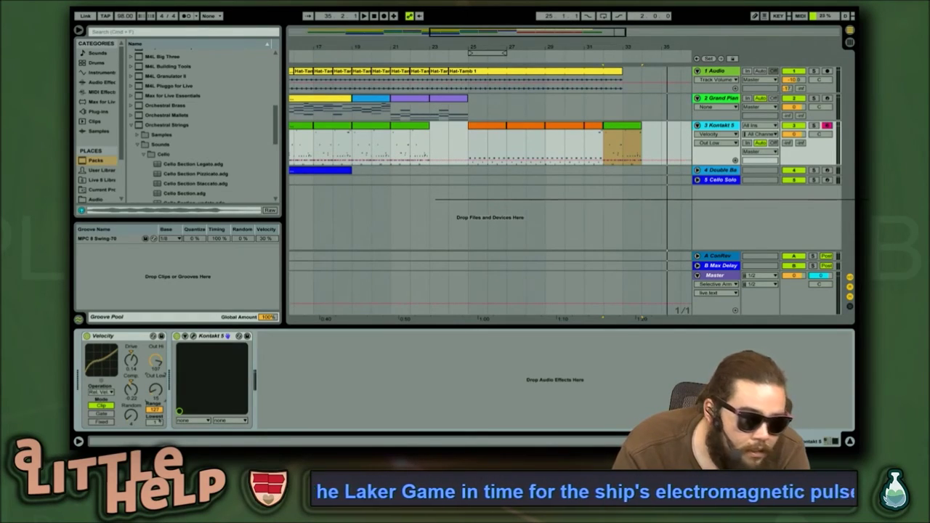
key(space)
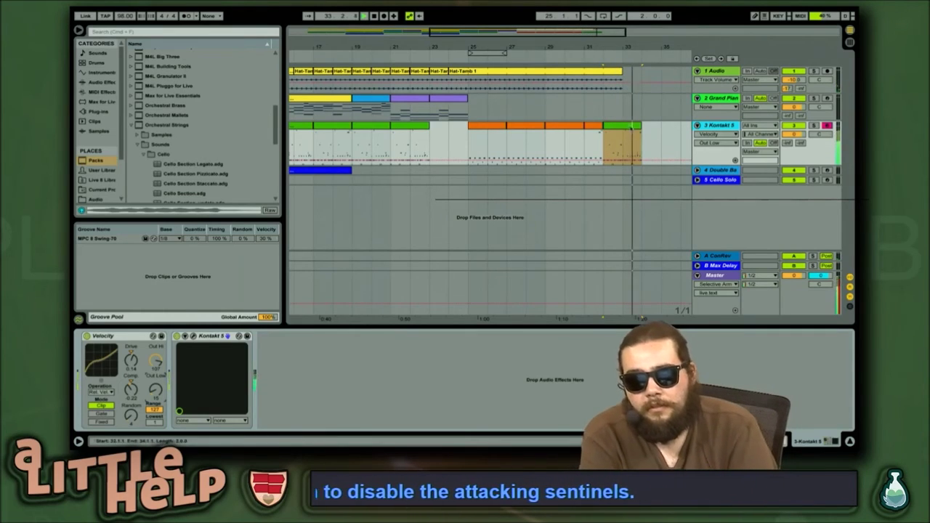
Transpose the A3 note at beat 2.1.3 of the bar 32 drum clip down to G3 and audition it
click(617, 132)
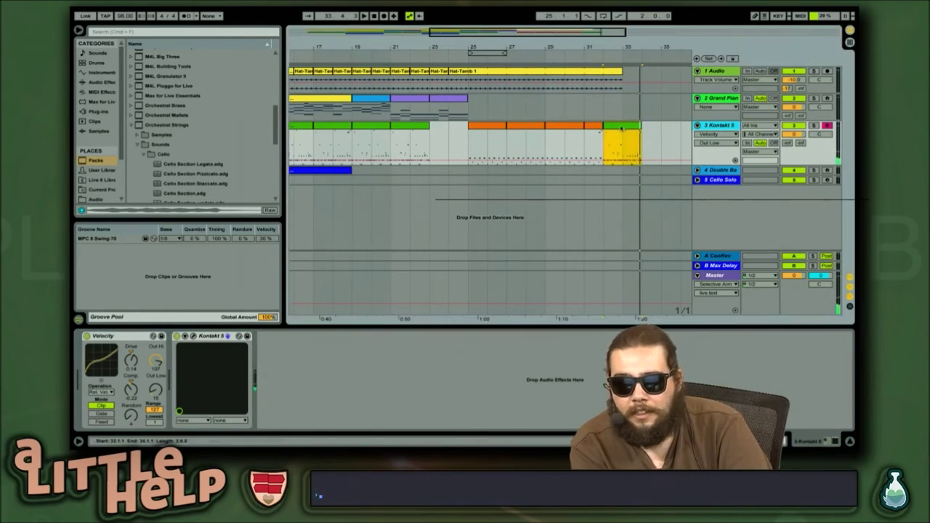
double_click(617, 131)
double_click(572, 288)
drag(573, 289, 559, 260)
key(Delete)
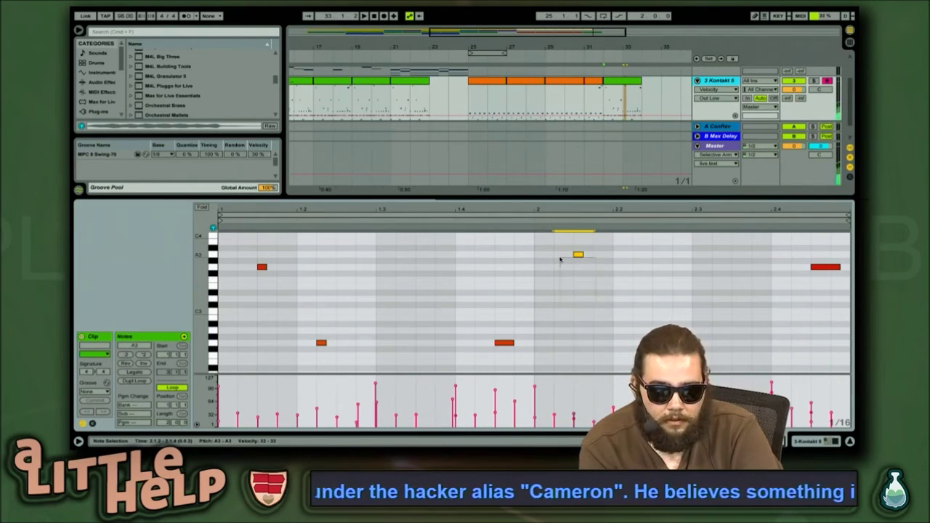
key(shift+Down)
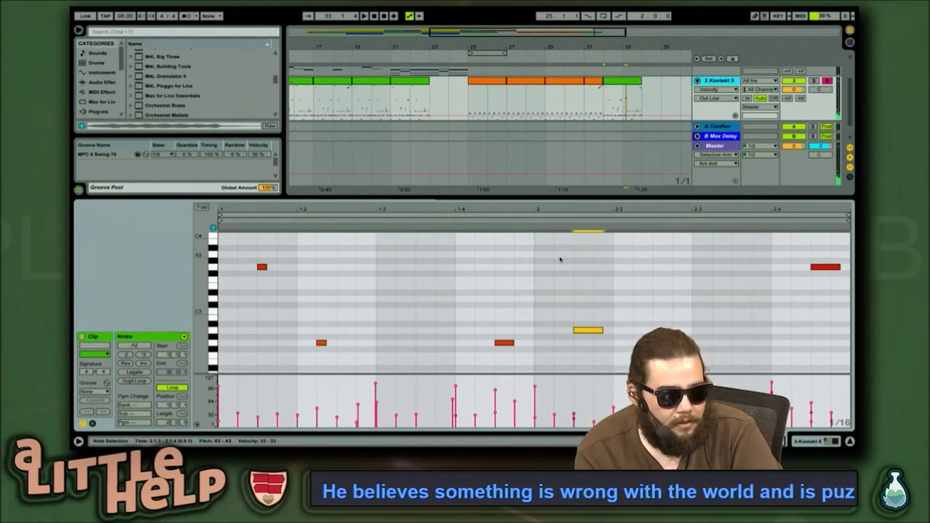
key(shift+Up)
key(shift+Down)
key(shift+Up)
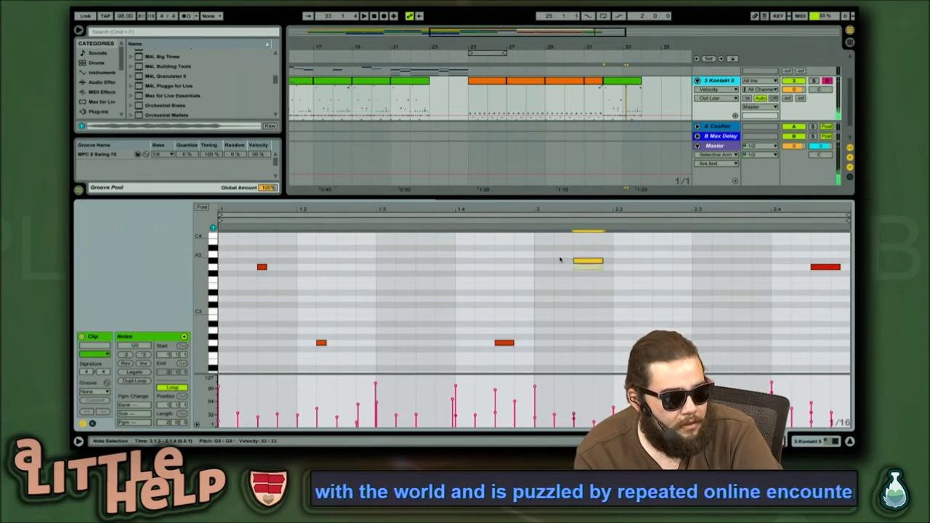
key(shift+Left)
click(538, 259)
key(space)
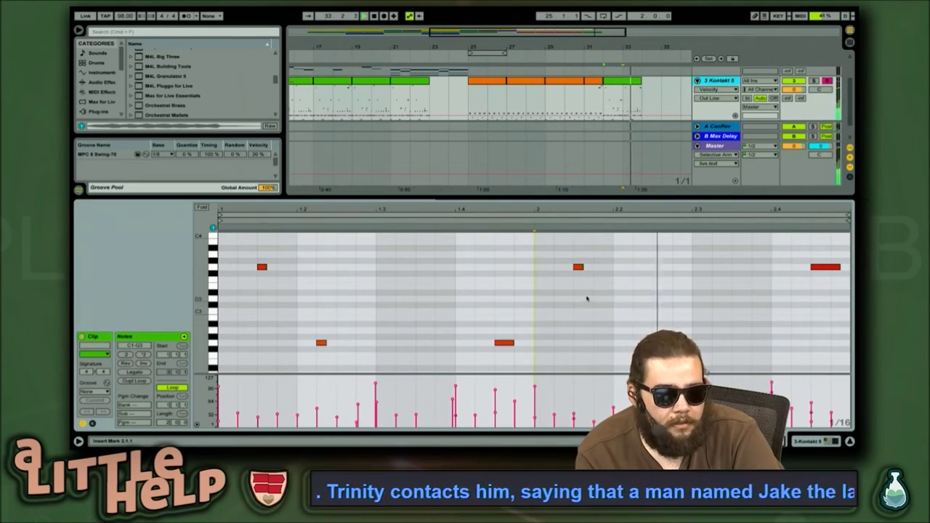
Add a short G2 note with velocity 55 at beat 2.2.2 of the bar 32 drum clip and save the set
double_click(641, 343)
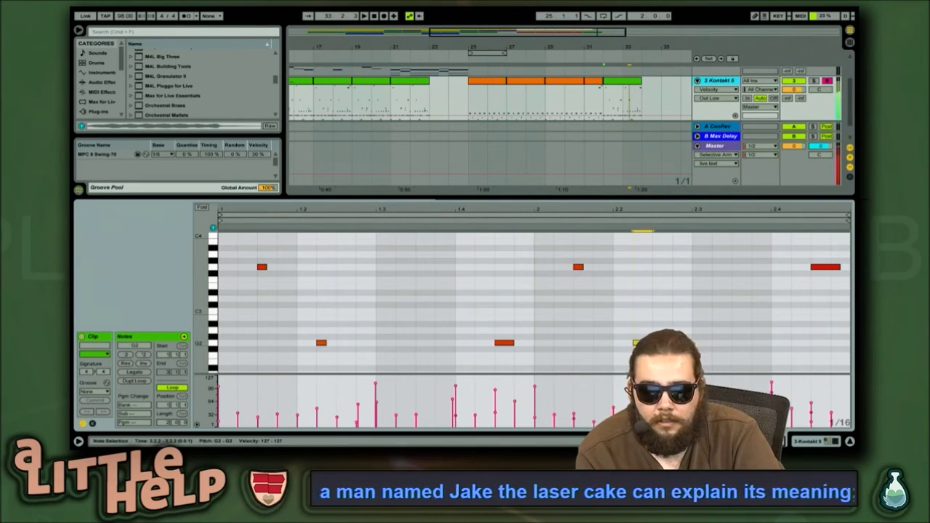
drag(652, 342, 638, 342)
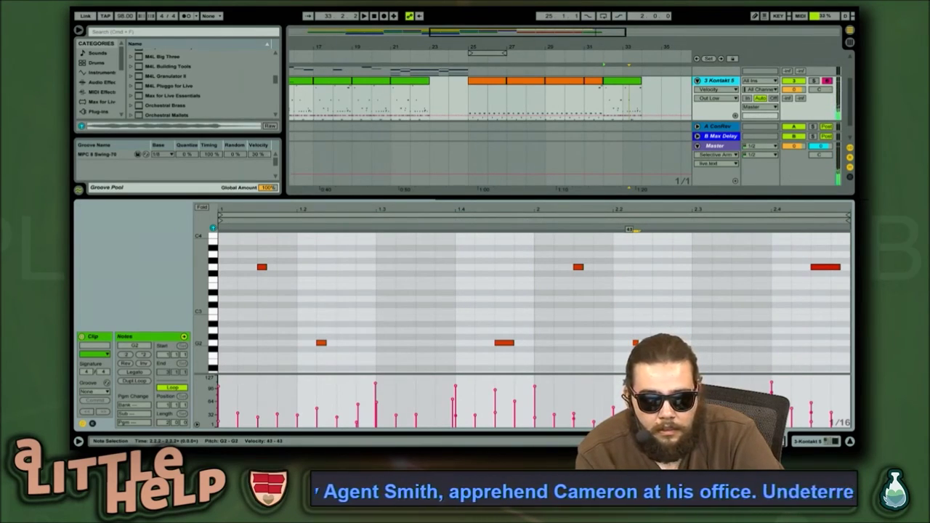
key(space)
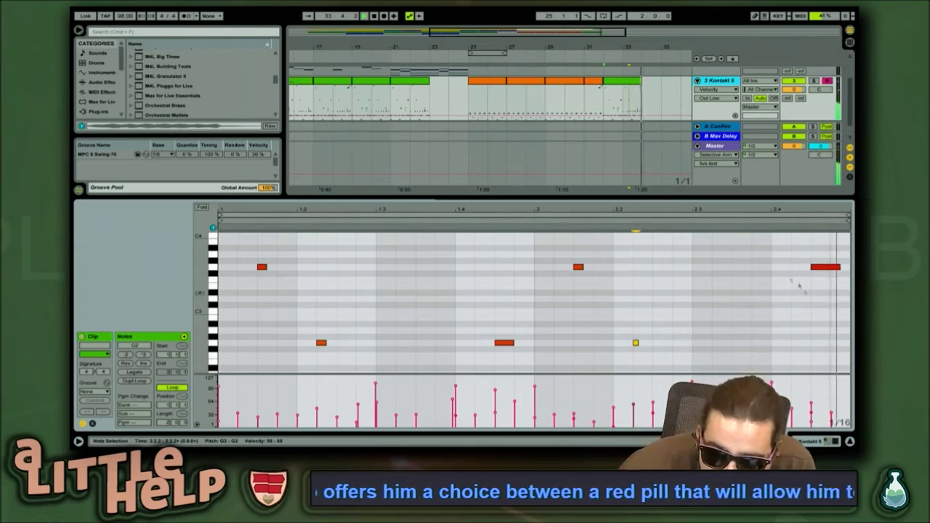
scroll(702, 252, down, 8)
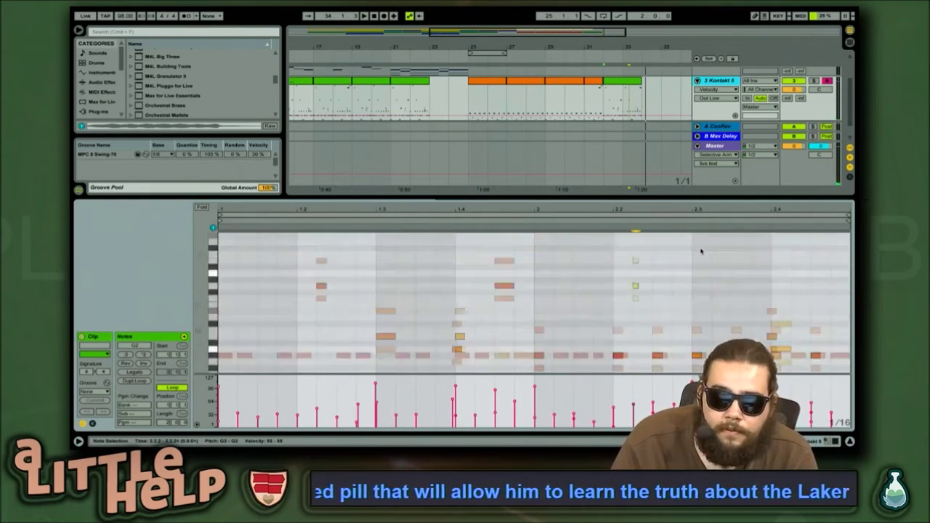
key(ctrl+s)
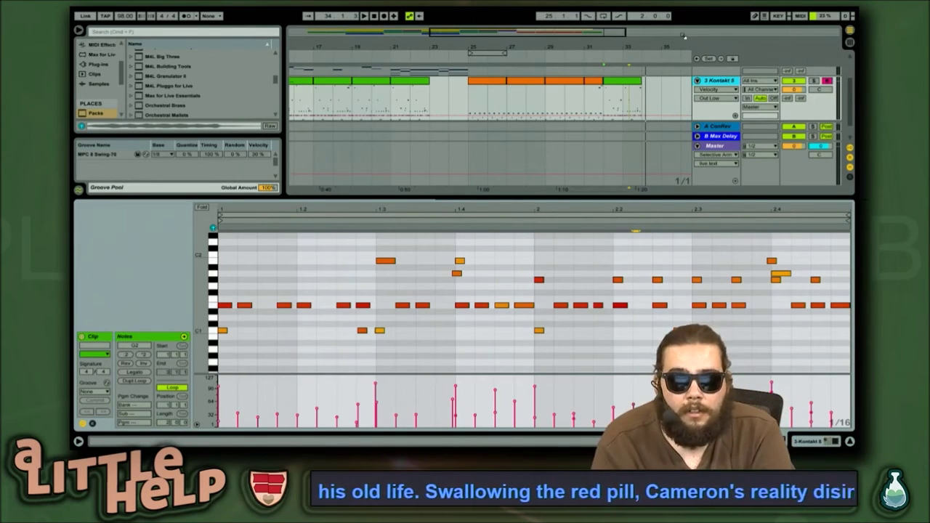
Examine the bar structure of the repeated "Just slip out the back, Jack" chorus in the browser's chord chart, and return to Ableton Live
drag(472, 35, 472, 13)
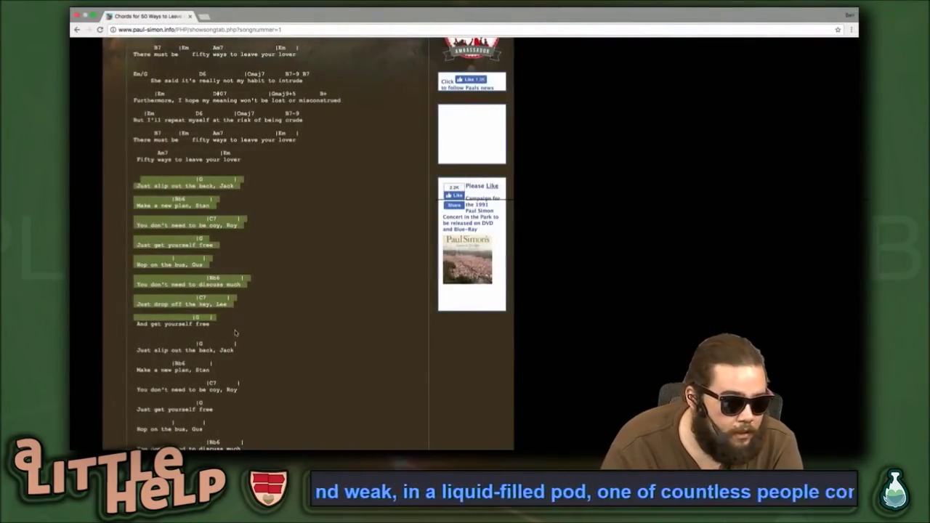
scroll(235, 333, down, 3)
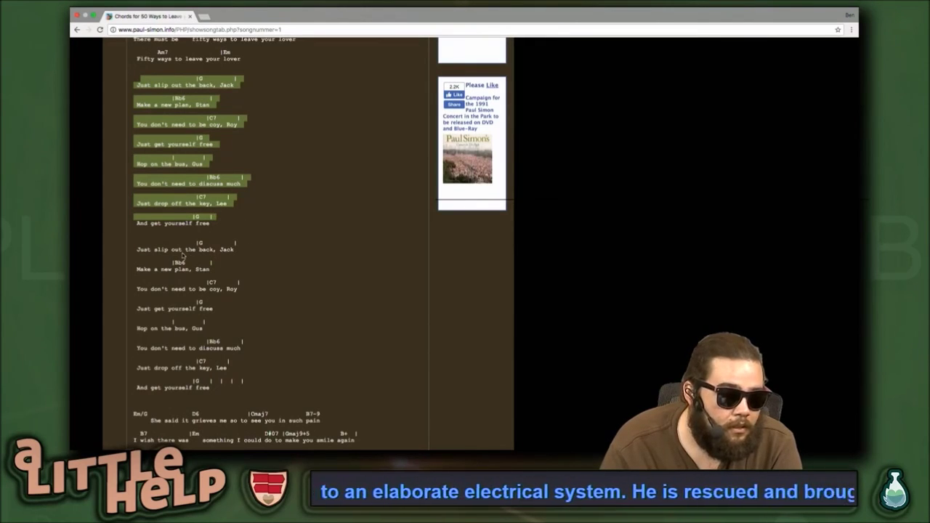
scroll(182, 255, down, 5)
scroll(182, 255, up, 1)
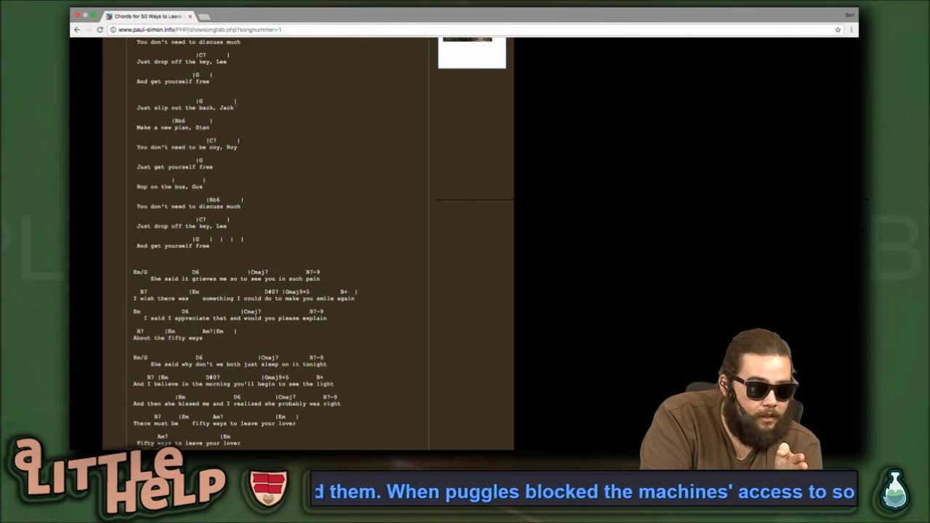
drag(236, 102, 236, 113)
click(234, 106)
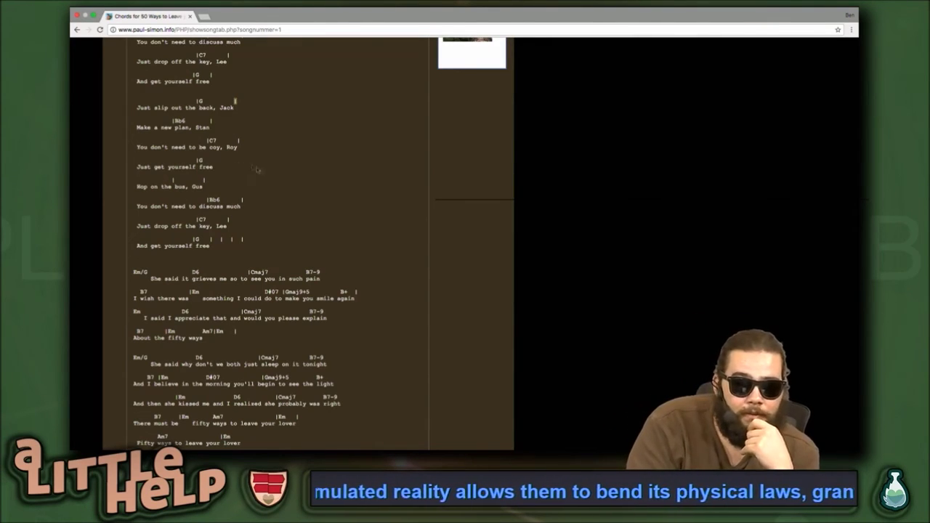
scroll(265, 173, up, 1)
scroll(265, 175, down, 2)
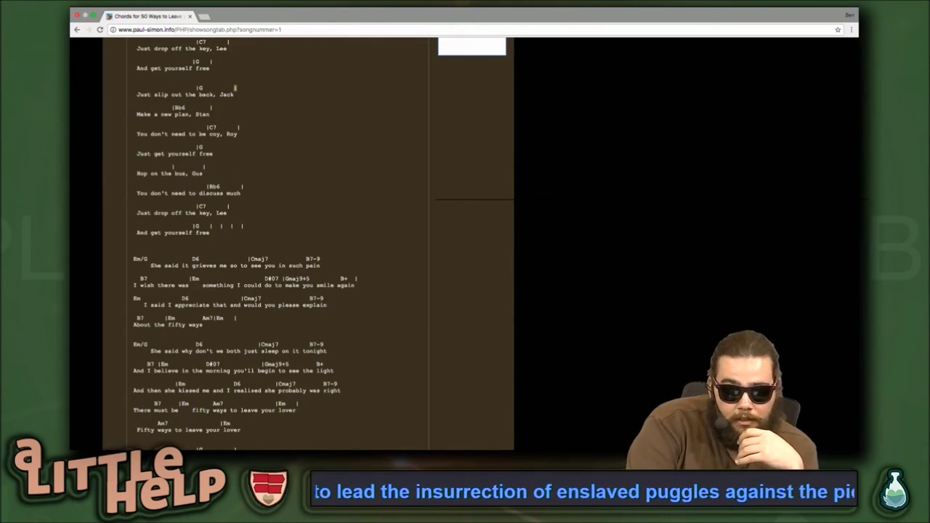
key(super+Tab)
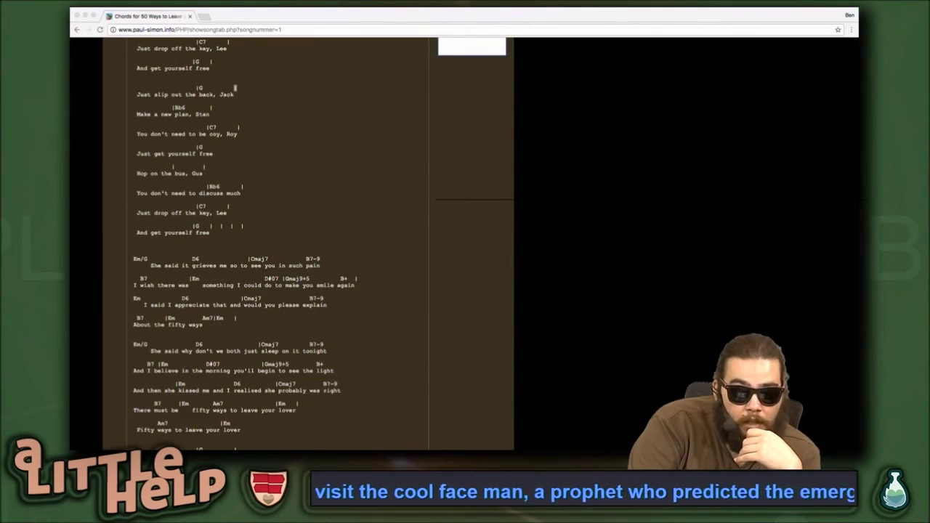
click(330, 125)
scroll(331, 178, up, 2)
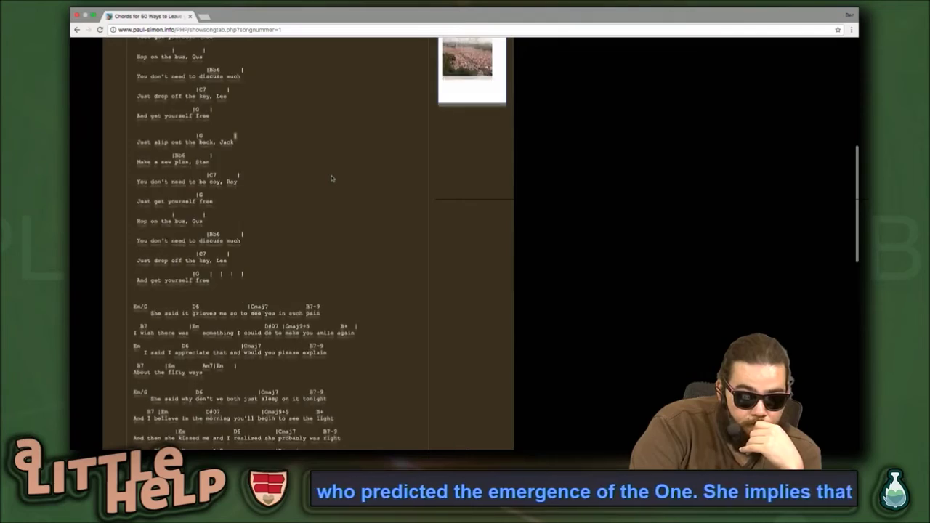
scroll(331, 178, up, 2)
key(super+Tab)
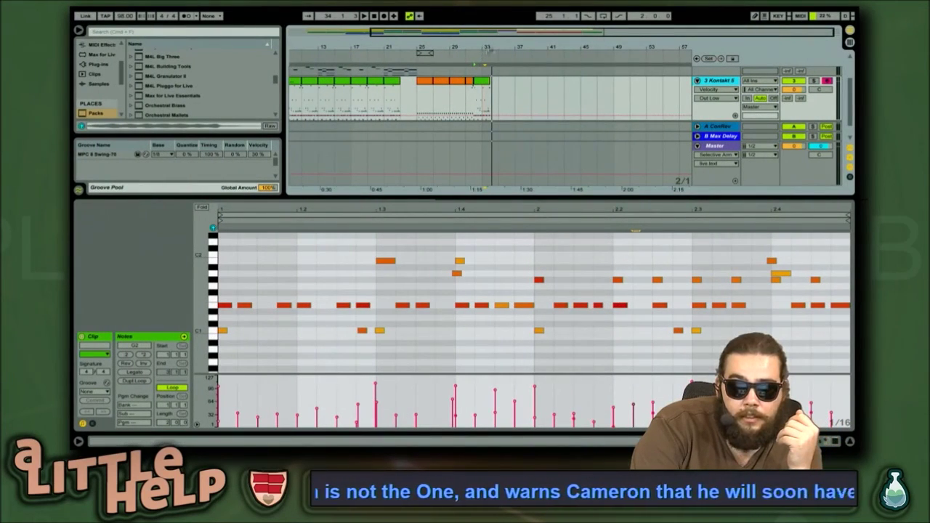
Move the five Kontakt 5 drum clips that start at bar 25 to start at bar 33
drag(487, 34, 513, 61)
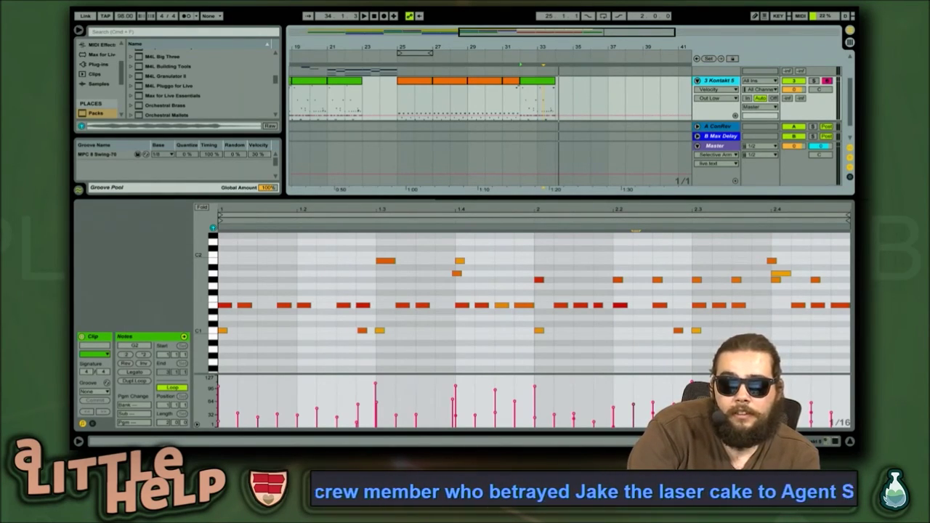
click(412, 81)
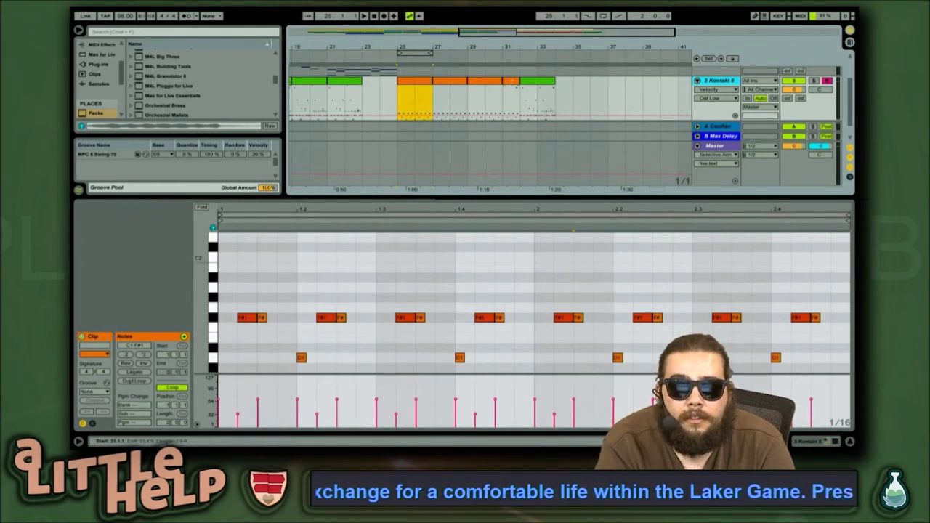
shift+click(534, 85)
drag(533, 85, 630, 93)
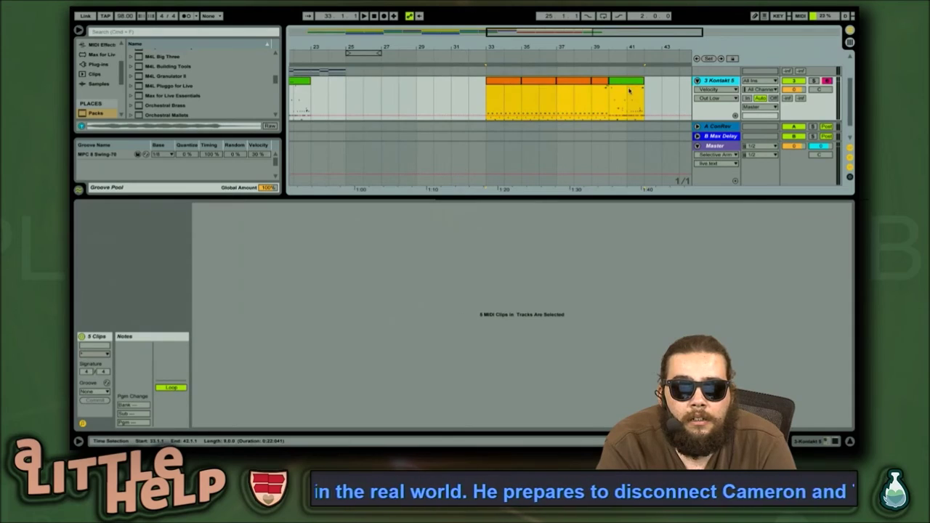
Copy the two orange drum clips at bars 33 and 35 to bar 25 and duplicate them to fill up to bar 33
click(539, 85)
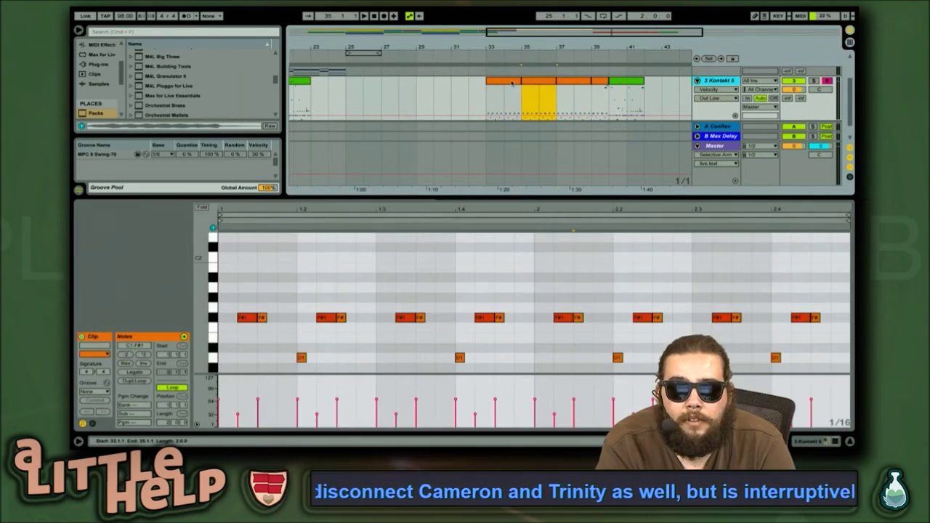
shift+click(515, 81)
drag(514, 81, 380, 85)
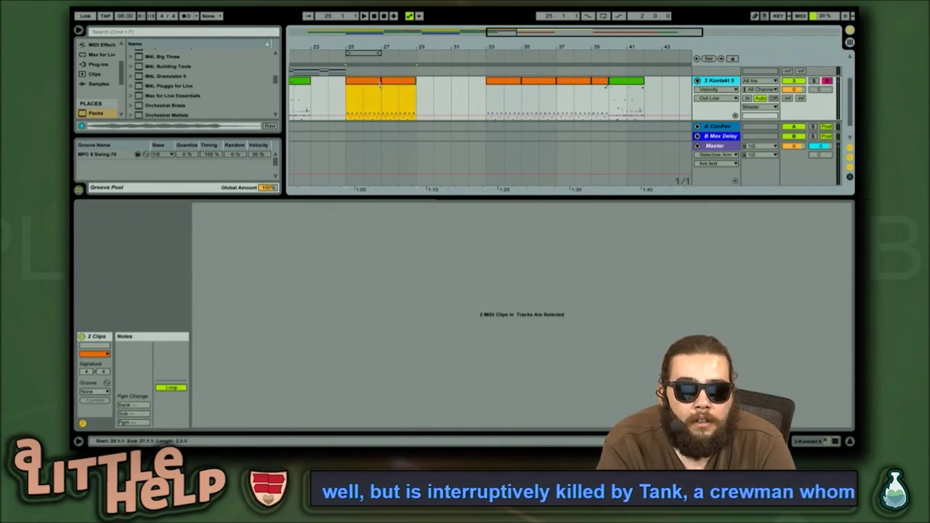
key(super+d)
click(348, 103)
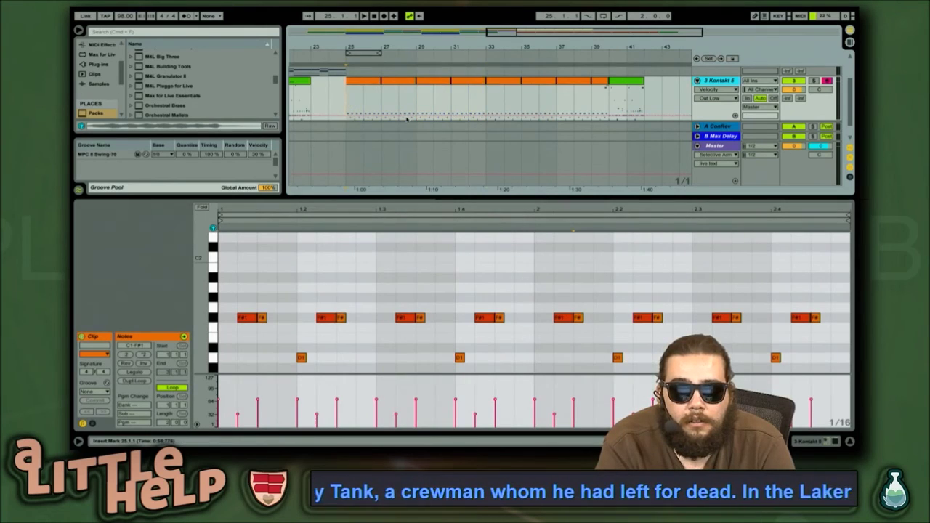
Check the chorus chords in the browser's chart, and prepare the double bass track for recording at bar 25 with the metronome on
scroll(407, 119, down, 1)
click(379, 107)
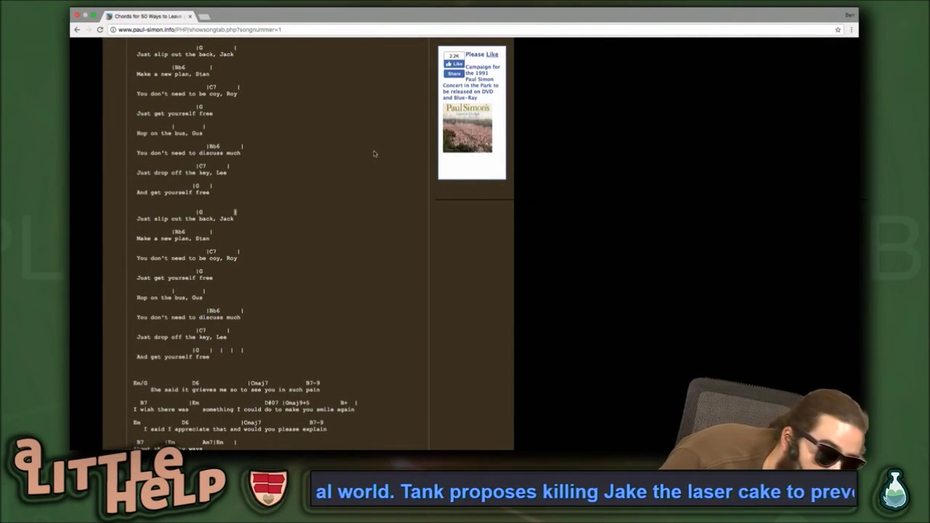
scroll(374, 153, up, 2)
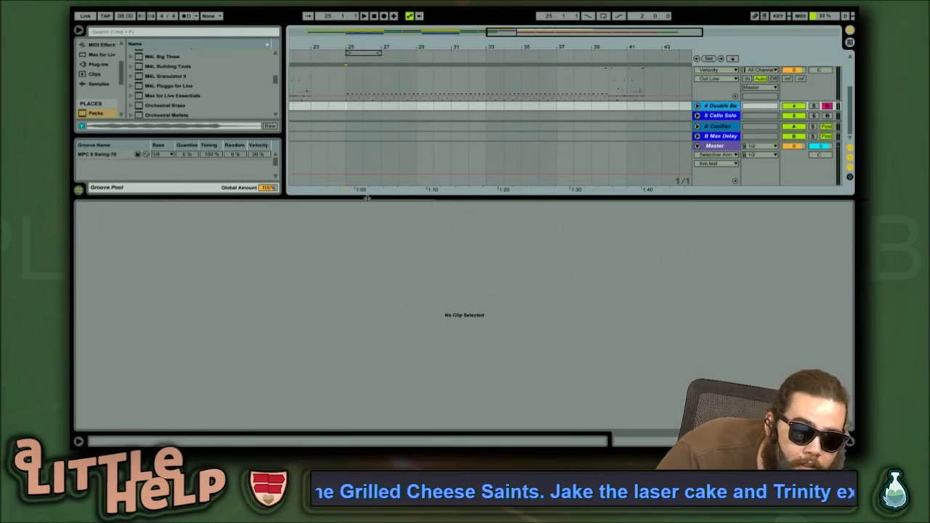
drag(368, 197, 341, 324)
click(347, 172)
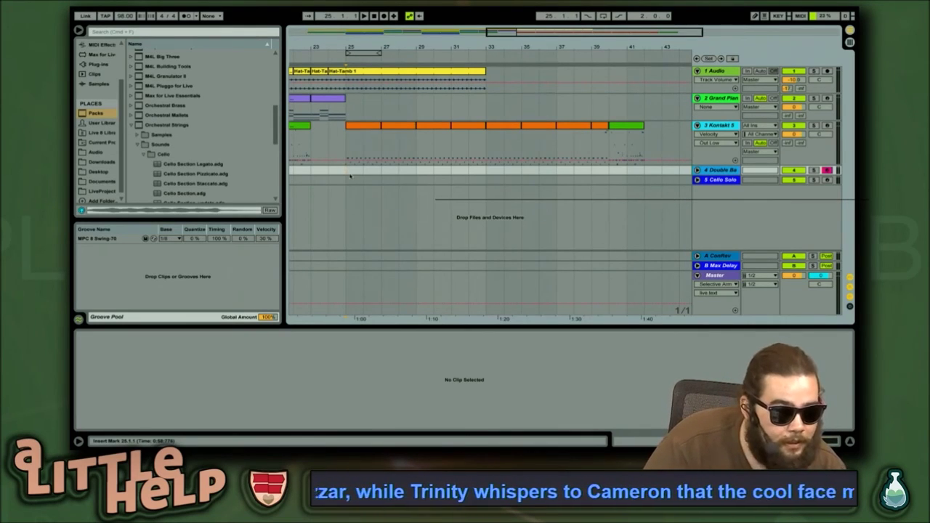
click(187, 16)
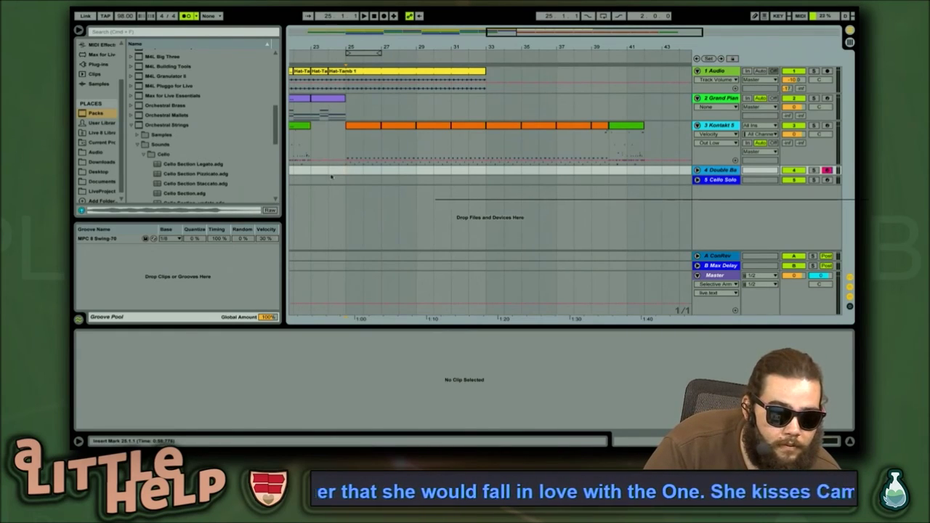
click(331, 173)
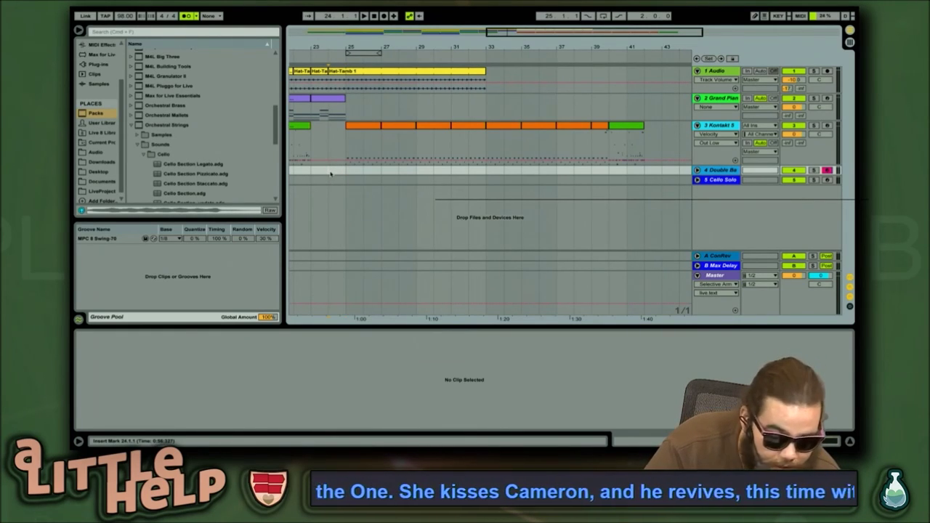
key(space)
key(F9)
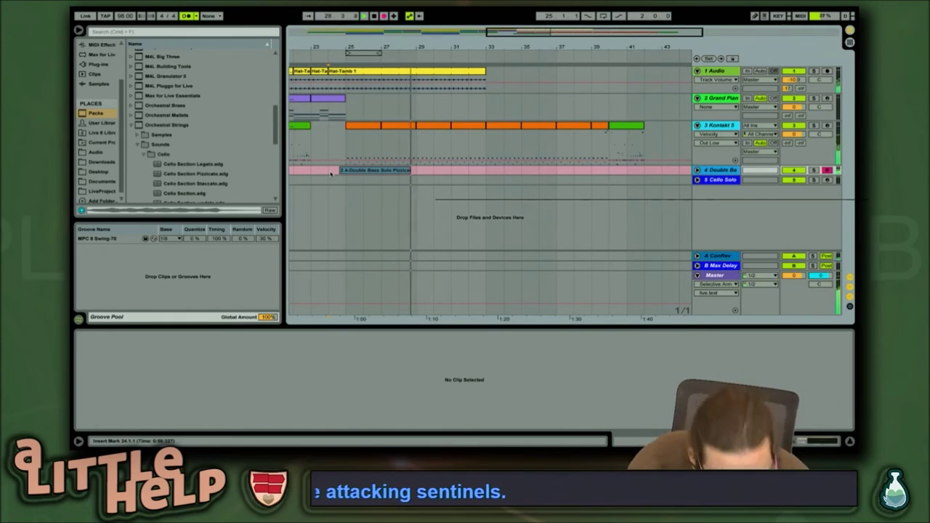
key(space)
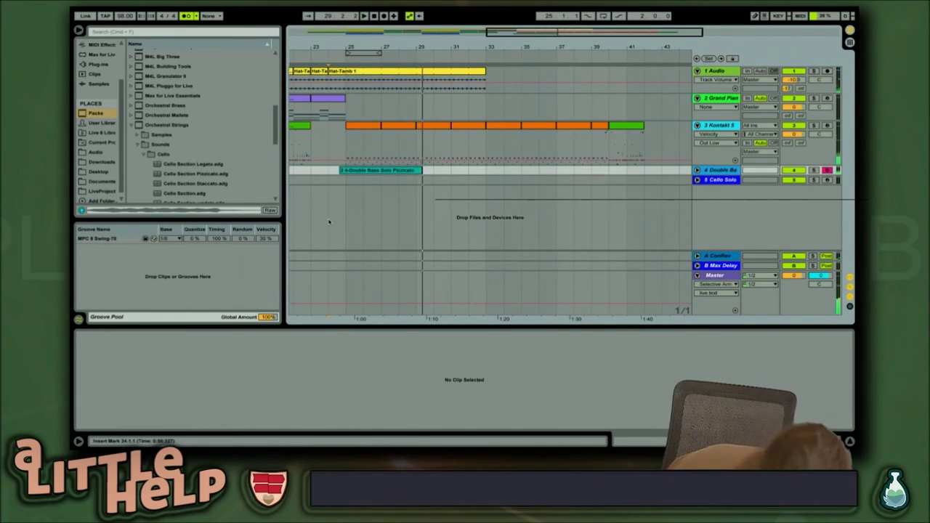
key(super+z)
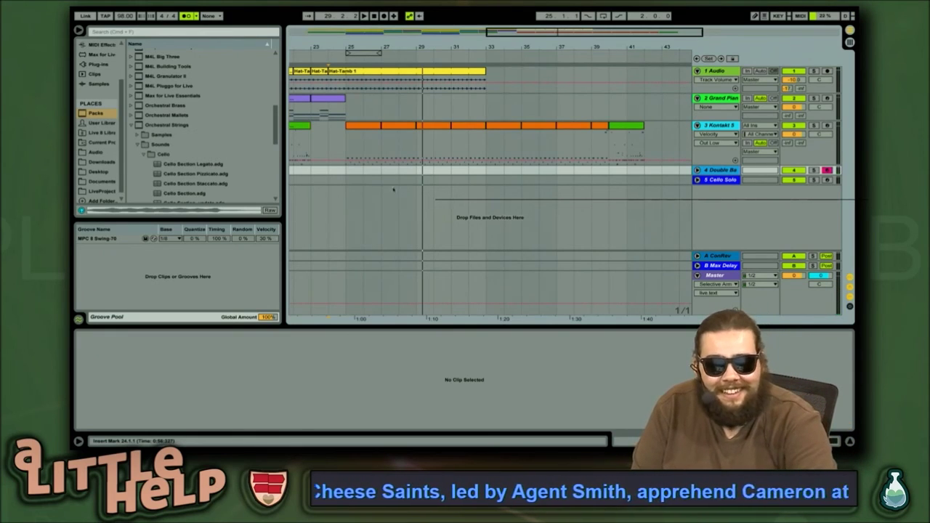
Record a pizzicato double bass part from bar 25 to bar 34, consulting the chorus chords in the browser's chart
click(345, 172)
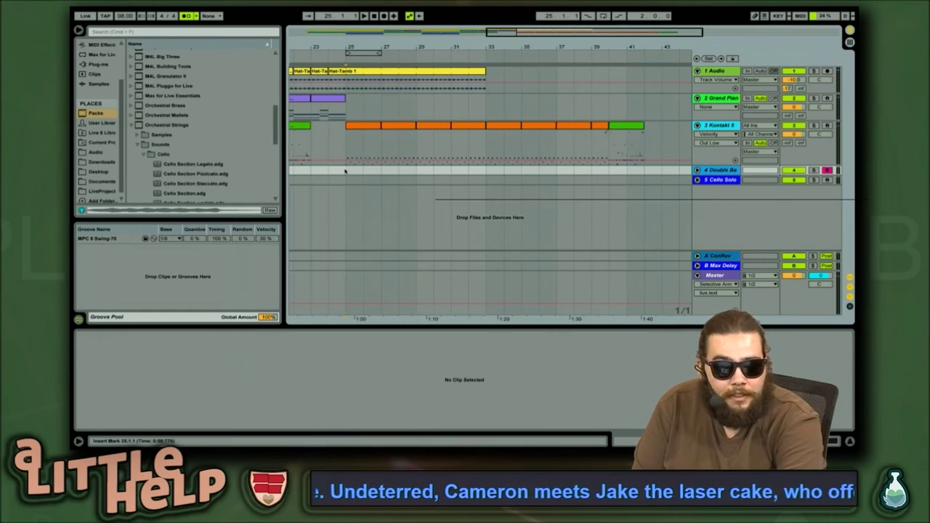
key(F9)
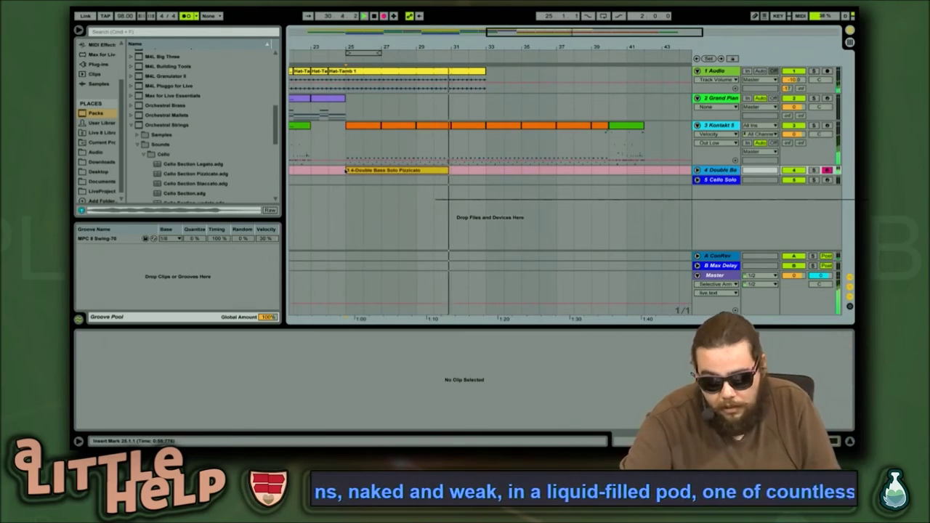
key(super+Tab)
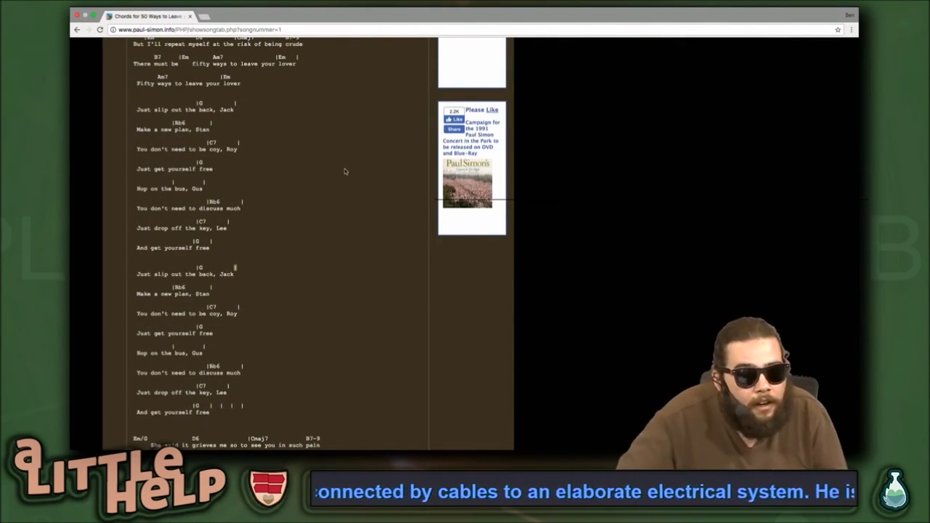
scroll(345, 171, down, 10)
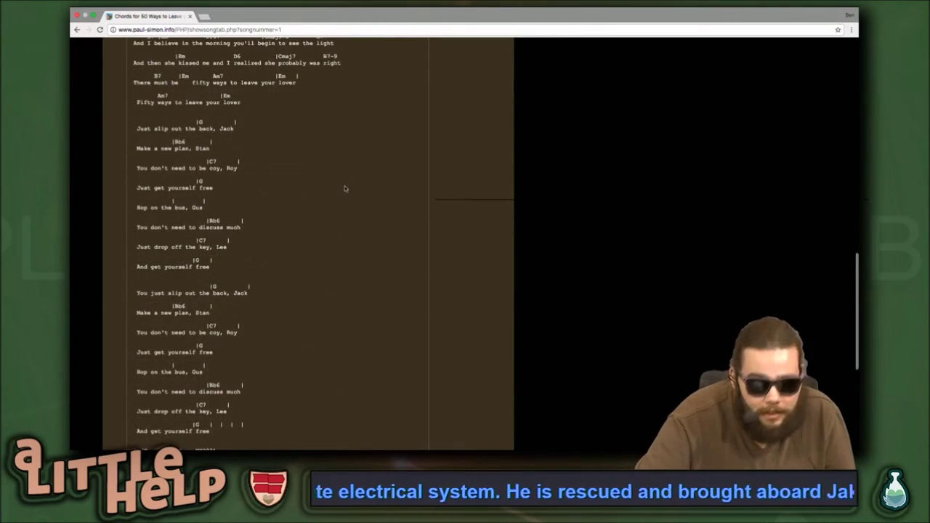
key(super+Tab)
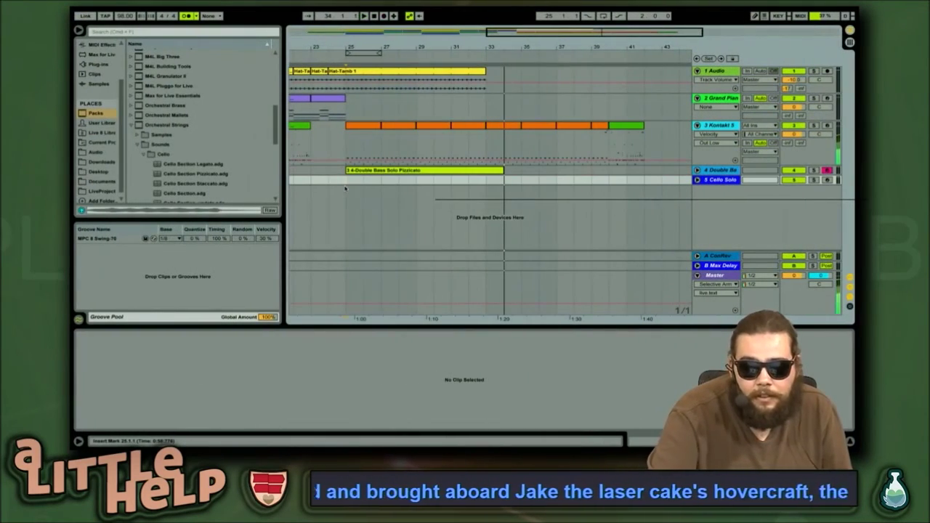
Open the recorded double bass clip in an enlarged note editor
click(400, 171)
key(shift+Tab)
key(shift+Tab)
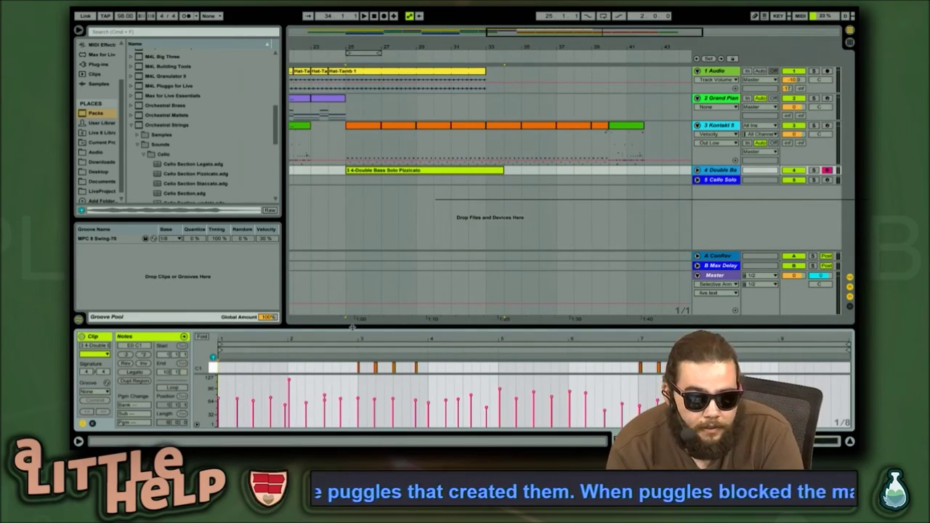
drag(351, 328, 352, 228)
click(377, 320)
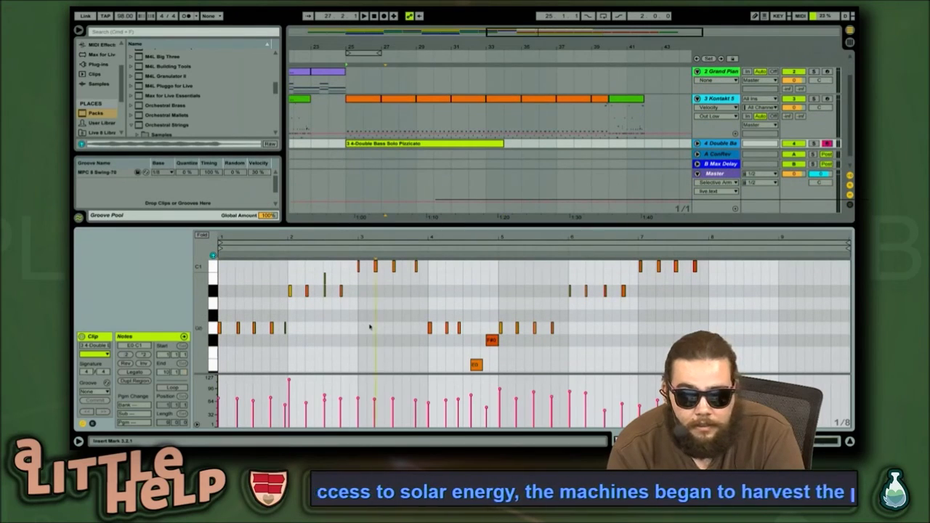
click(500, 328)
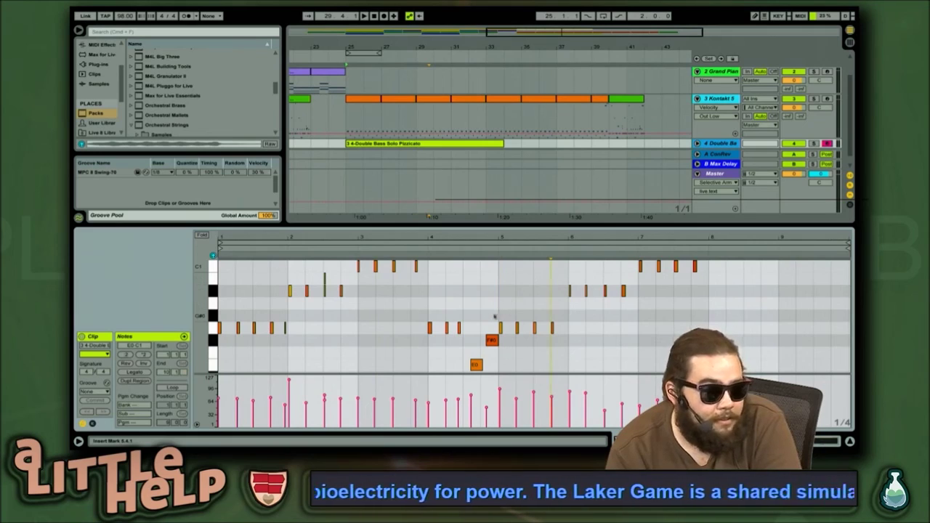
Quantize the start of all double bass notes to a 1/8 grid with an amount of 47%
key(super+1)
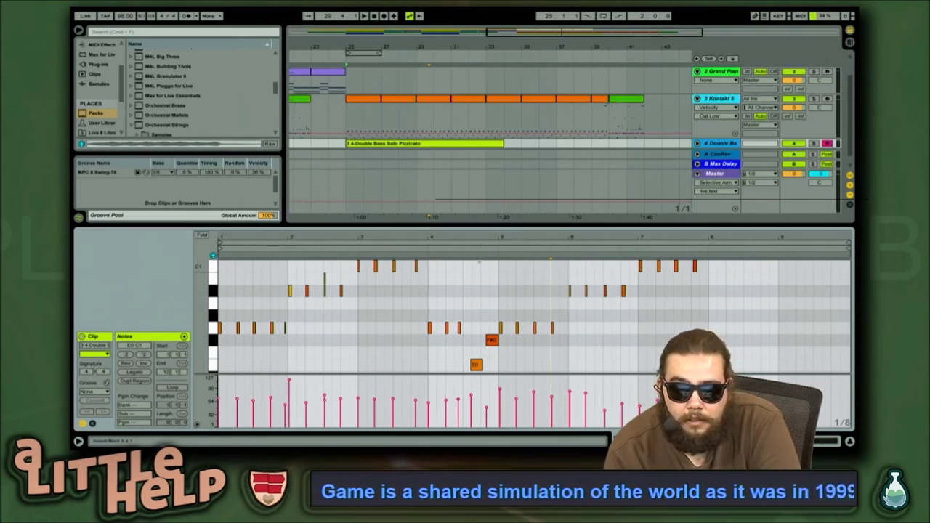
key(super+a)
key(super+shift+u)
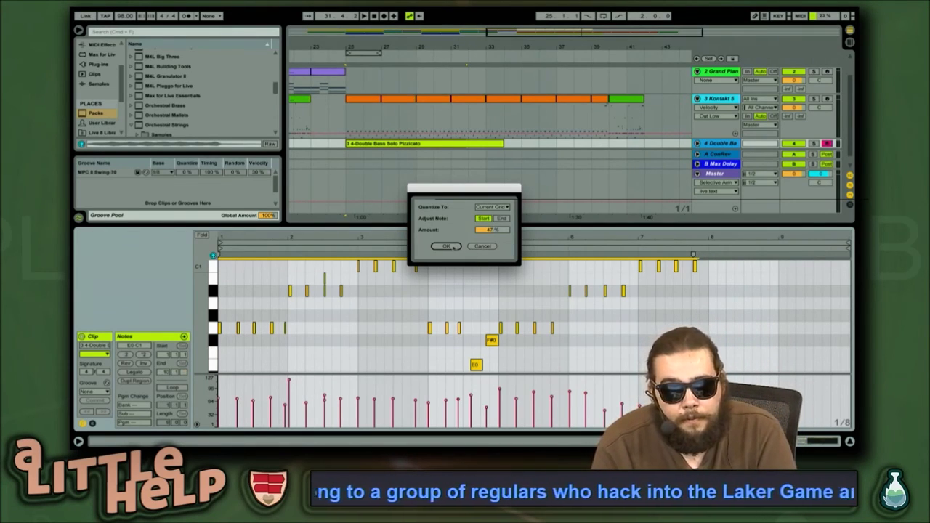
click(446, 247)
click(454, 301)
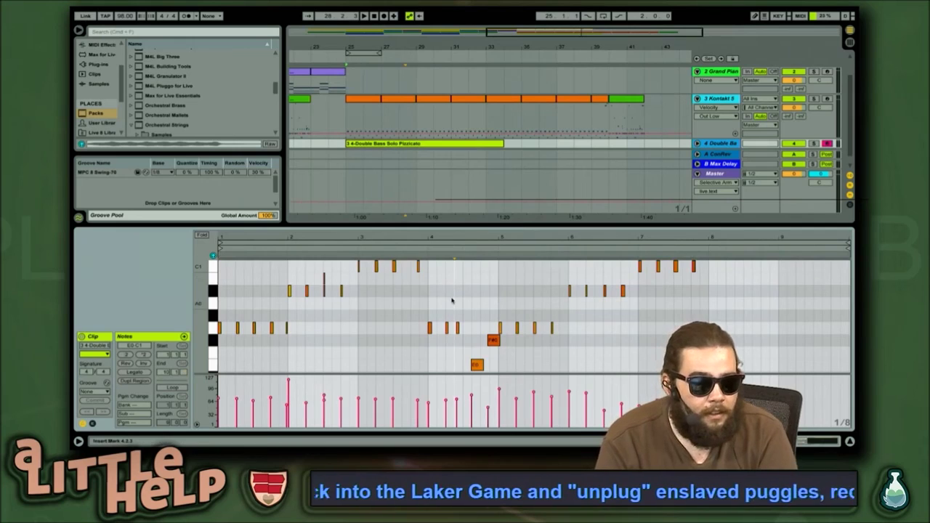
Quantize both the start and end of the double bass notes to the 1/8 grid with an amount of 47%
key(ctrl+shift+u)
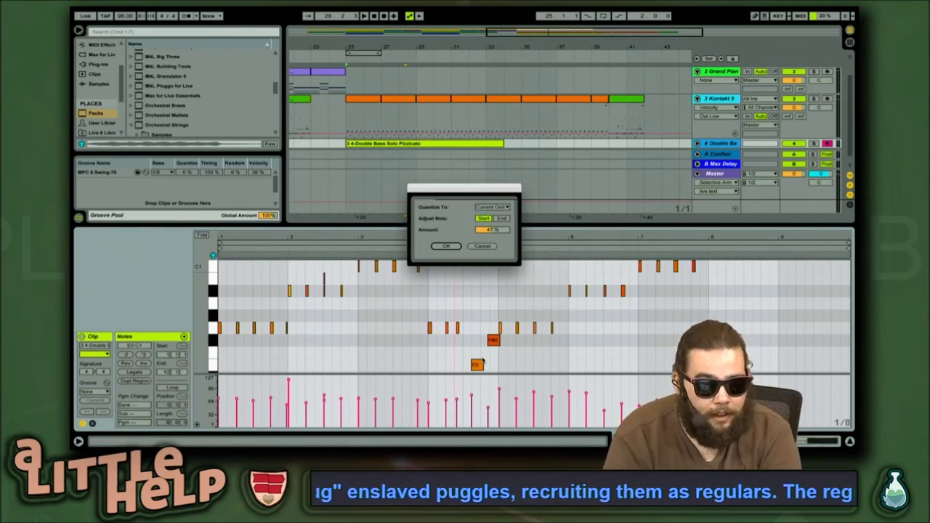
click(502, 218)
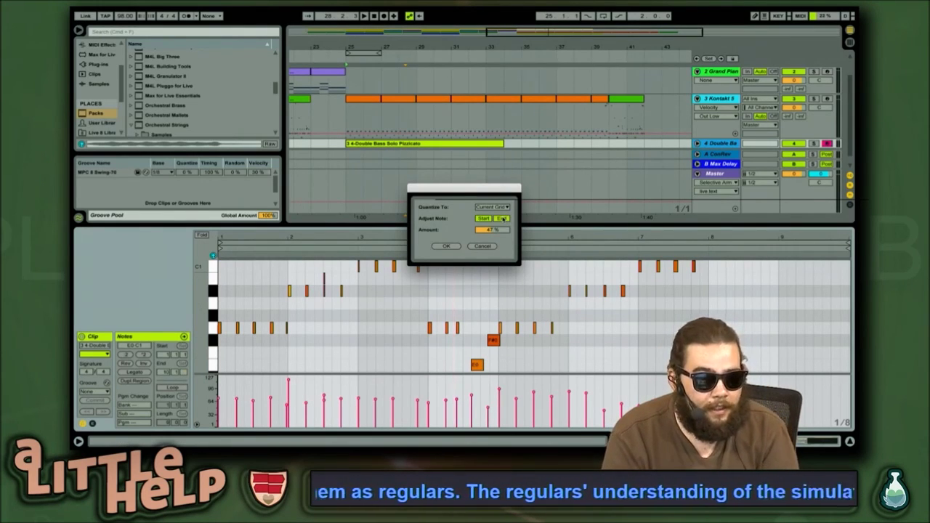
click(448, 246)
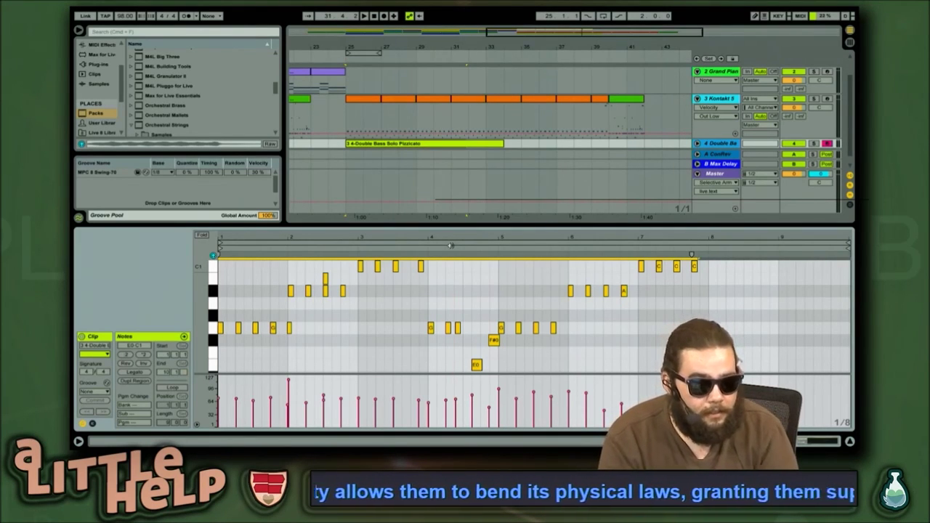
key(ctrl+shift+u)
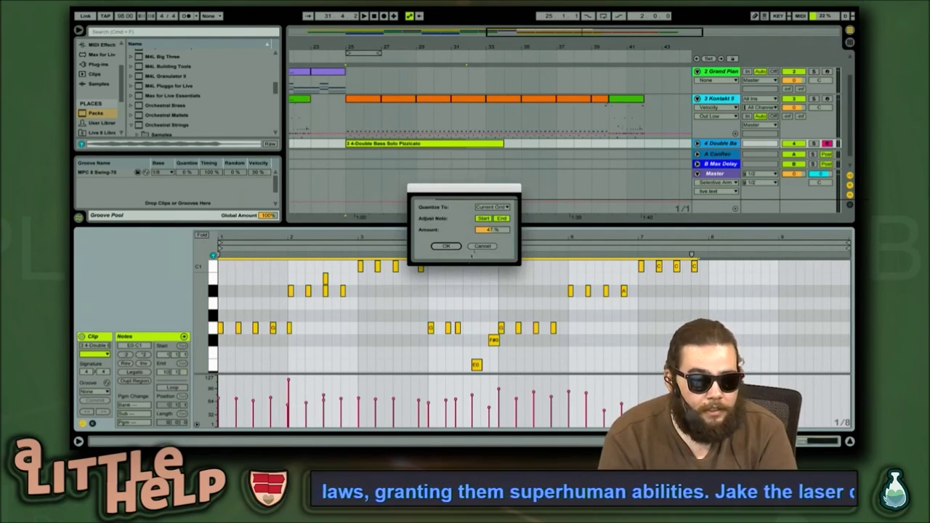
key(Escape)
Quantize only the ends of the double bass notes to a 1/4 grid with an amount of 100%
click(428, 295)
key(super+1)
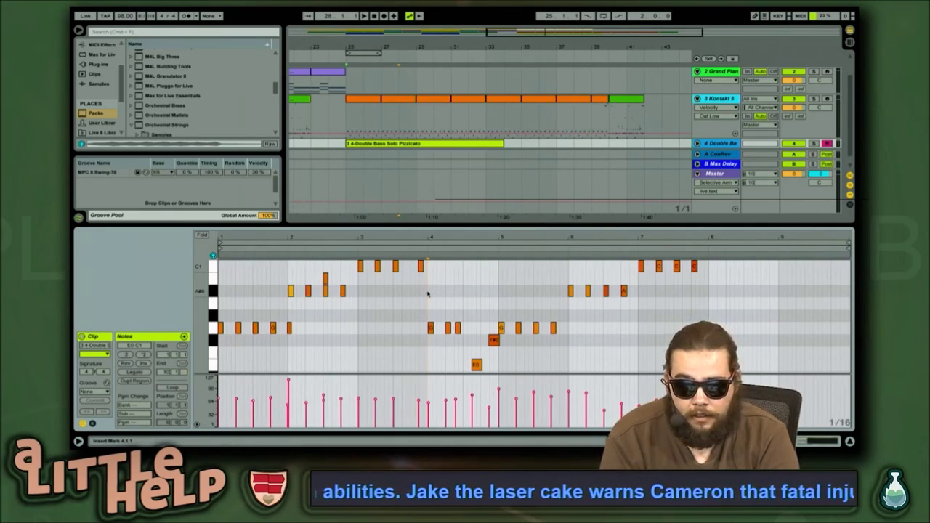
key(super+2)
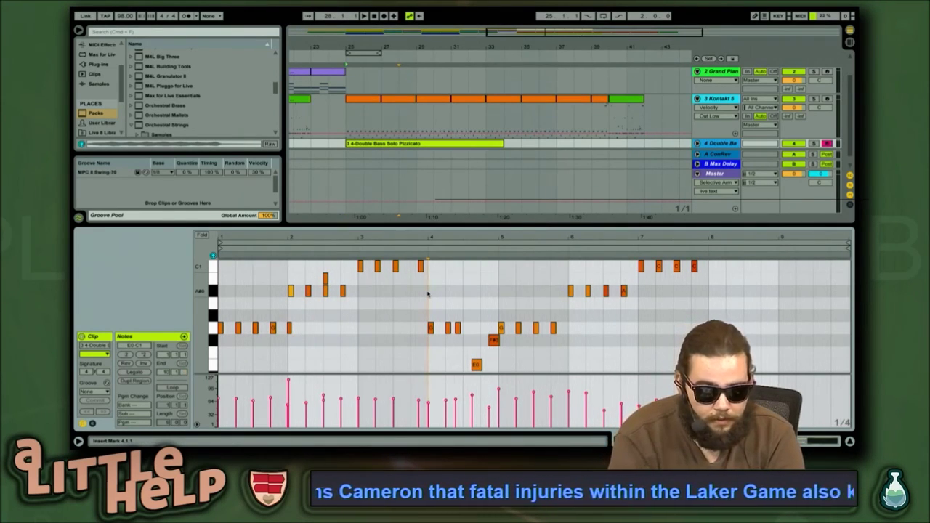
key(super+shift+u)
drag(490, 230, 491, 191)
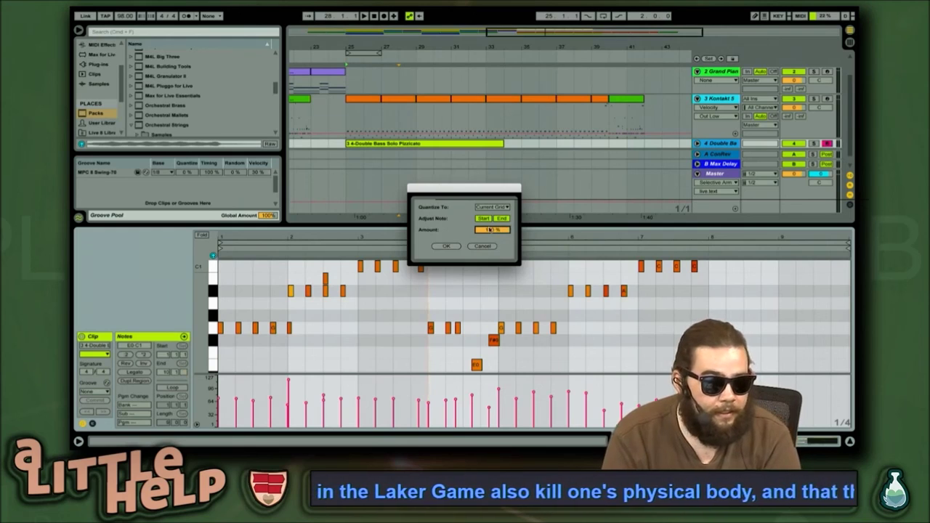
click(485, 219)
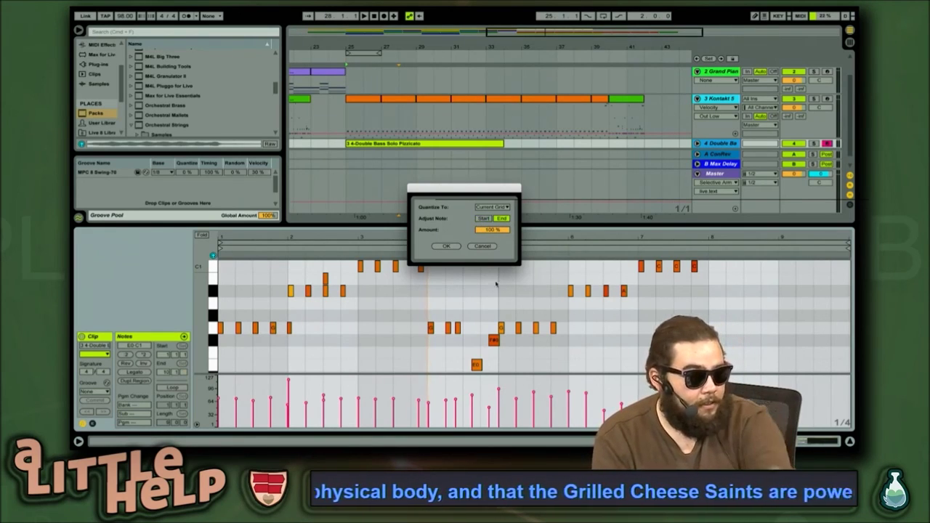
click(446, 246)
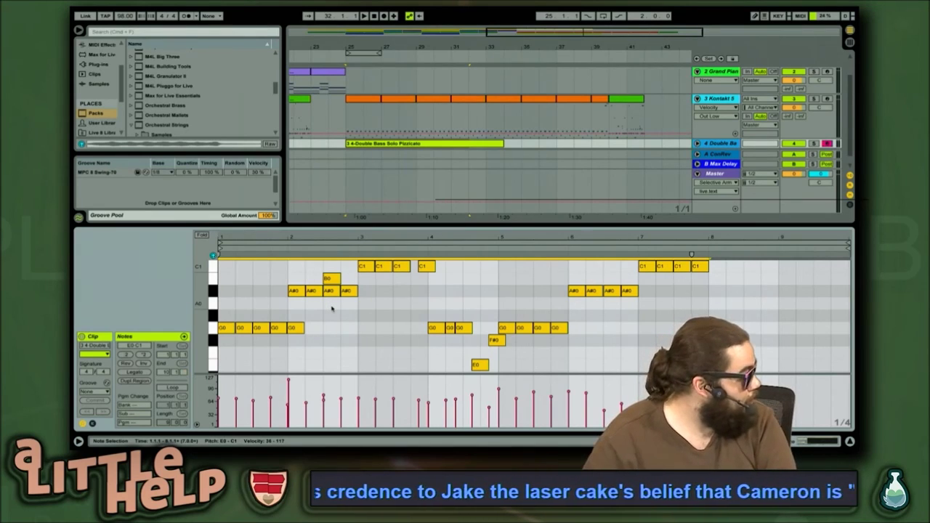
Delete the stray G0 note at the start of bar 2 and the B0 note above the third A#0 in the bass clip
key(space)
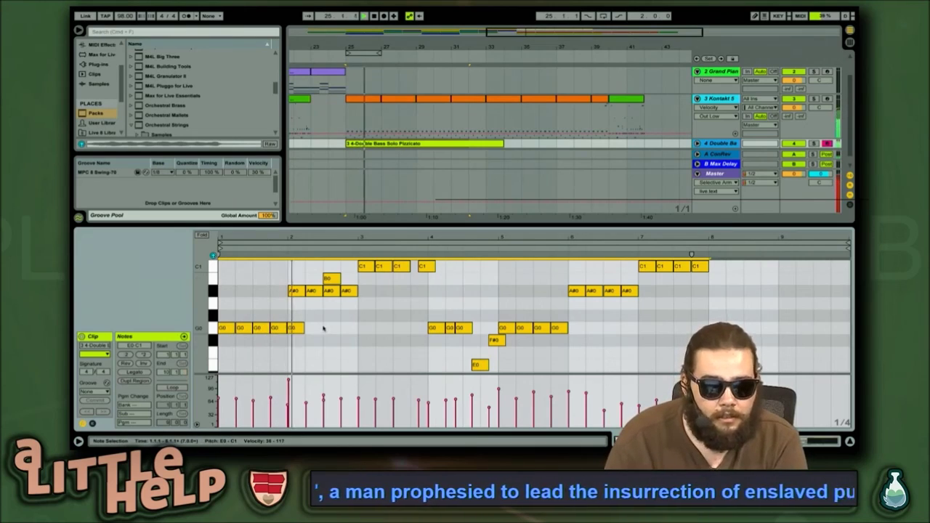
click(292, 329)
key(Delete)
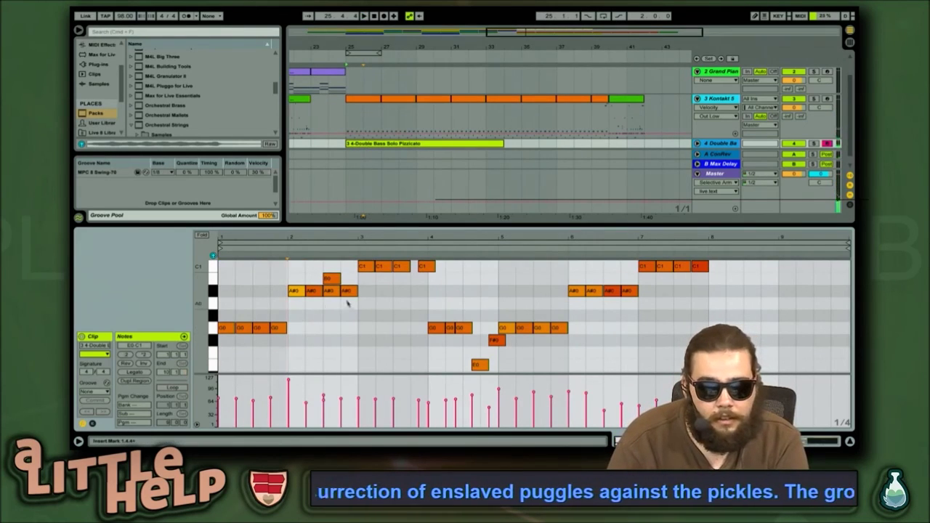
click(332, 281)
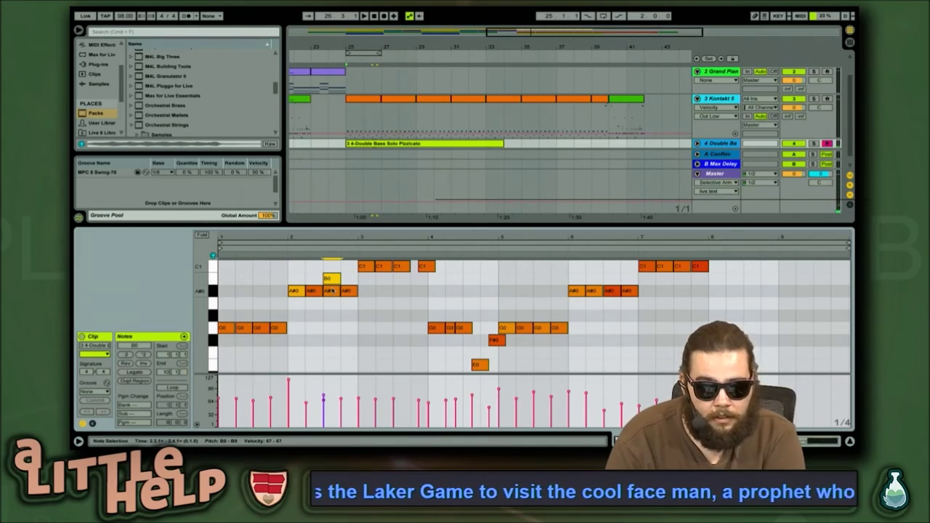
key(Delete)
Nudge the fourth C1 note in bar 3 earlier so it directly follows the third one
scroll(386, 297, up, 3)
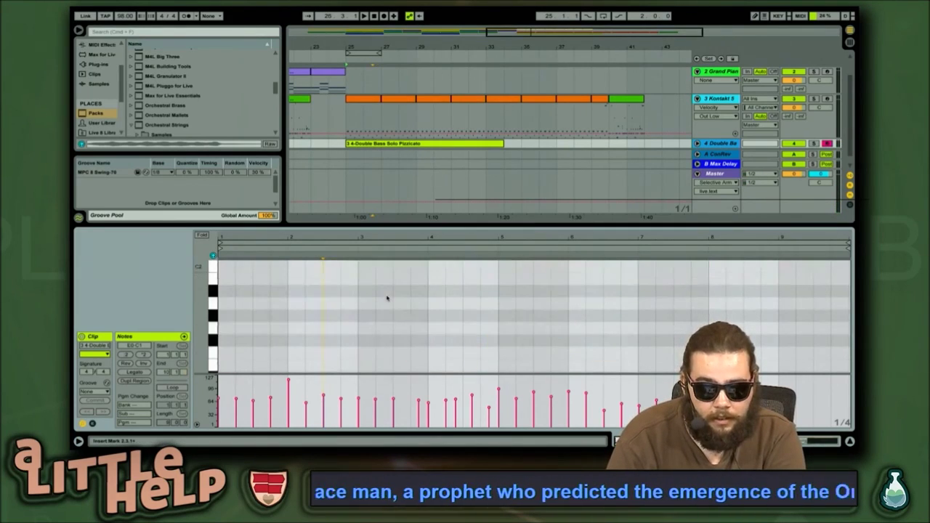
click(429, 317)
key(Left)
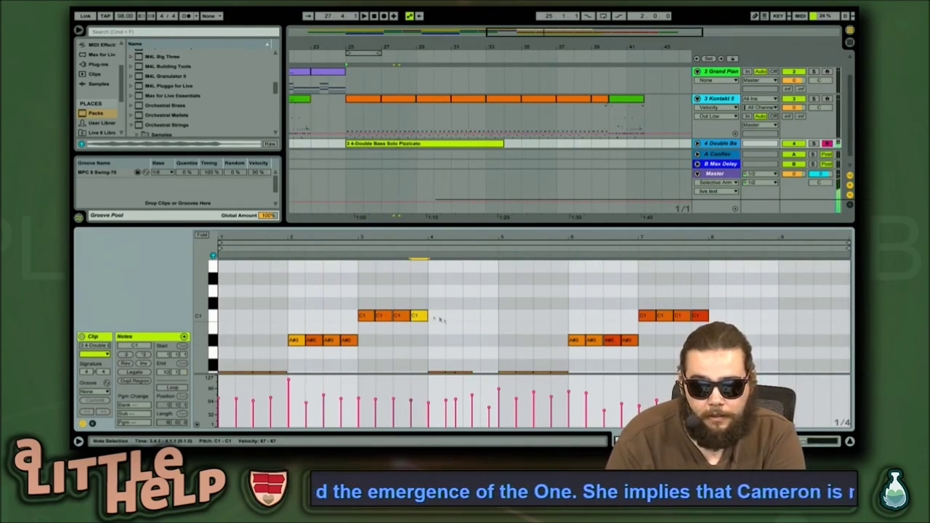
Add a one-beat F0 note at beat 4.4, between the E0 and F#0 notes, and audition the ascending run
scroll(444, 320, down, 4)
click(480, 363)
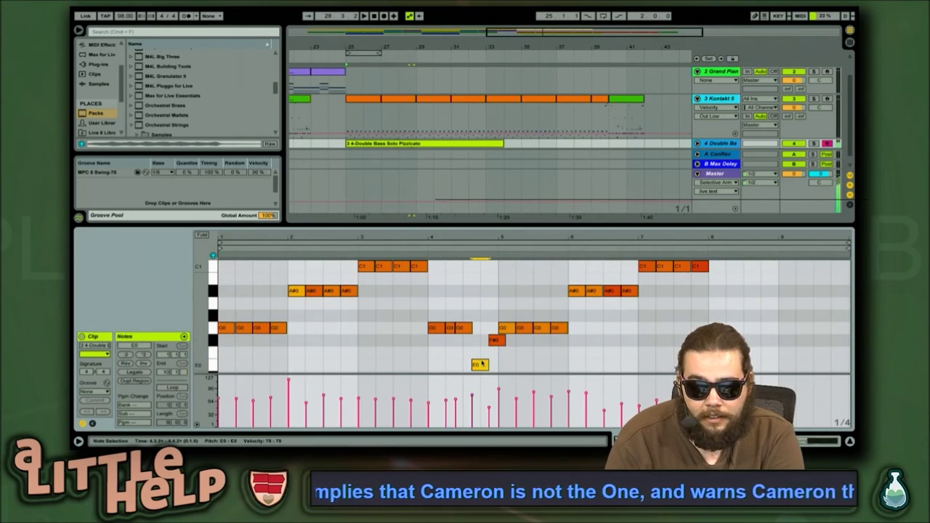
drag(486, 238, 483, 260)
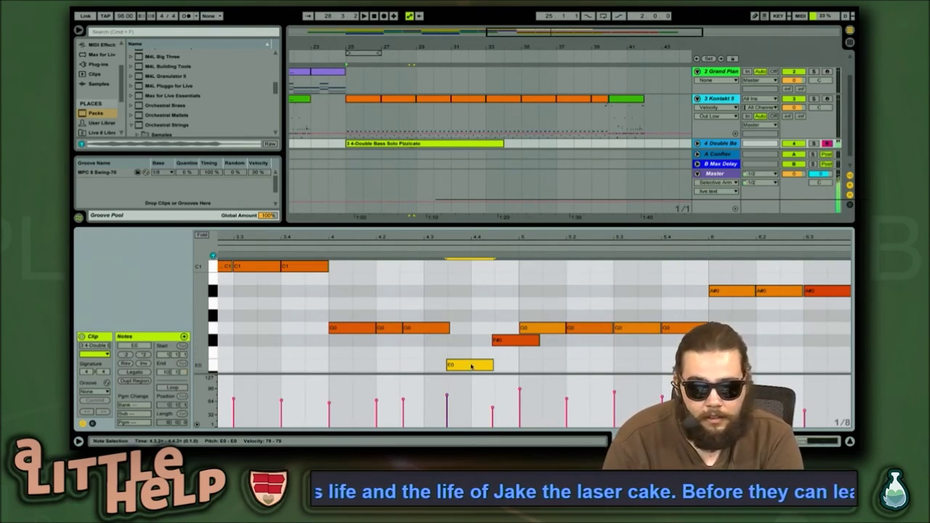
double_click(493, 352)
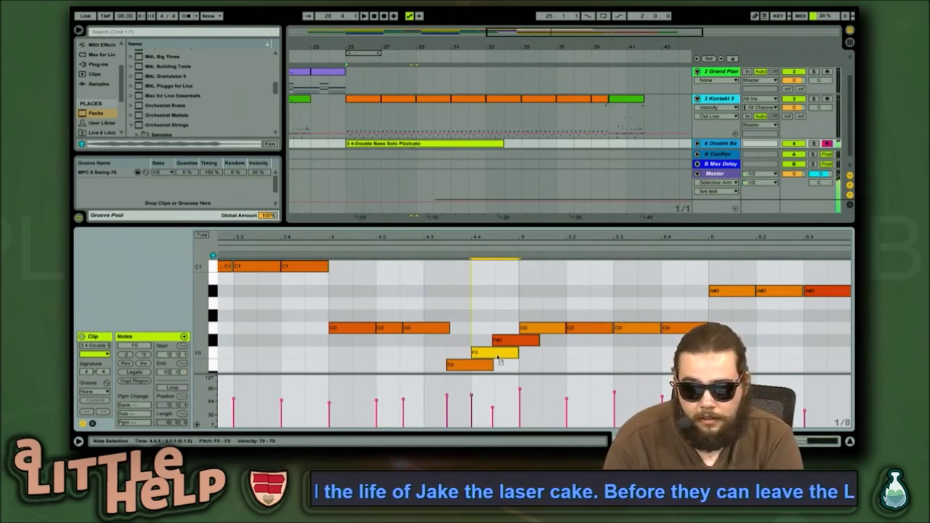
click(430, 251)
key(space)
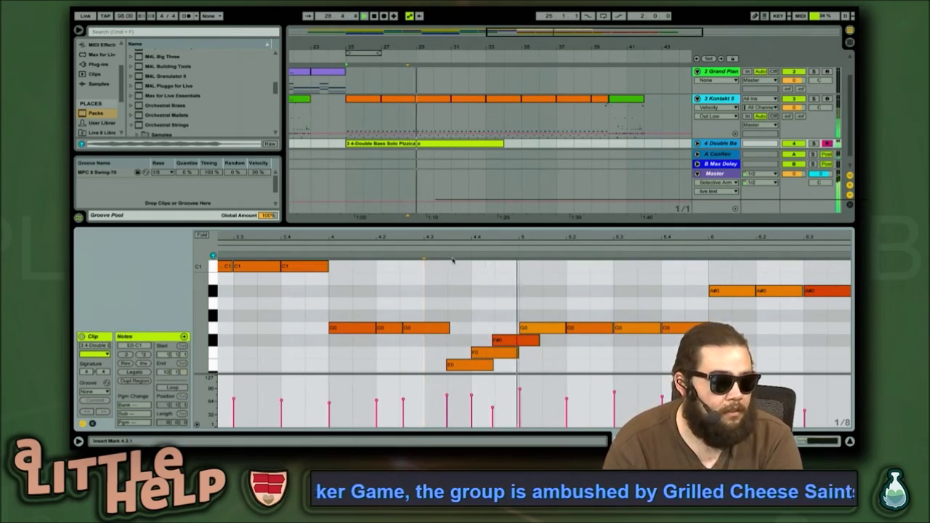
key(space)
Quantize the F#0 note that leads into bar 5 of the double bass clip
click(511, 340)
key(super+u)
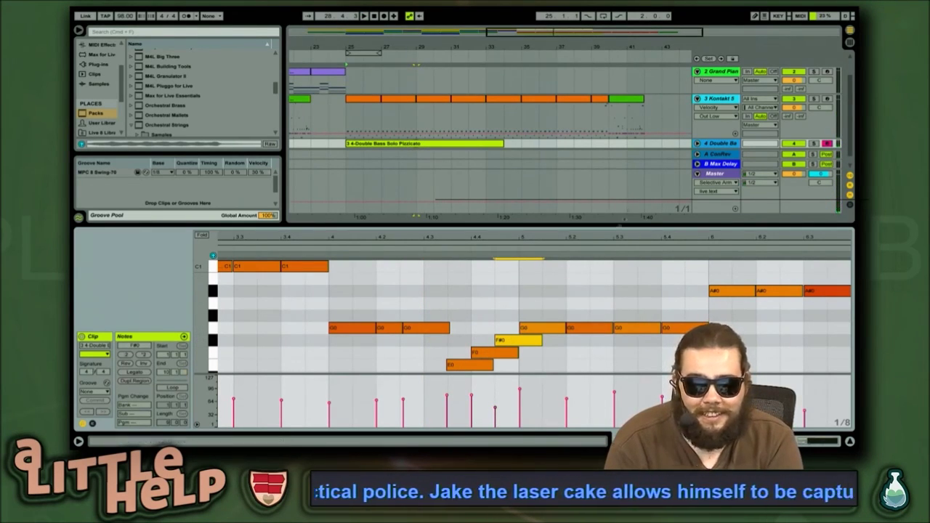
scroll(588, 274, up, 5)
scroll(588, 274, down, 3)
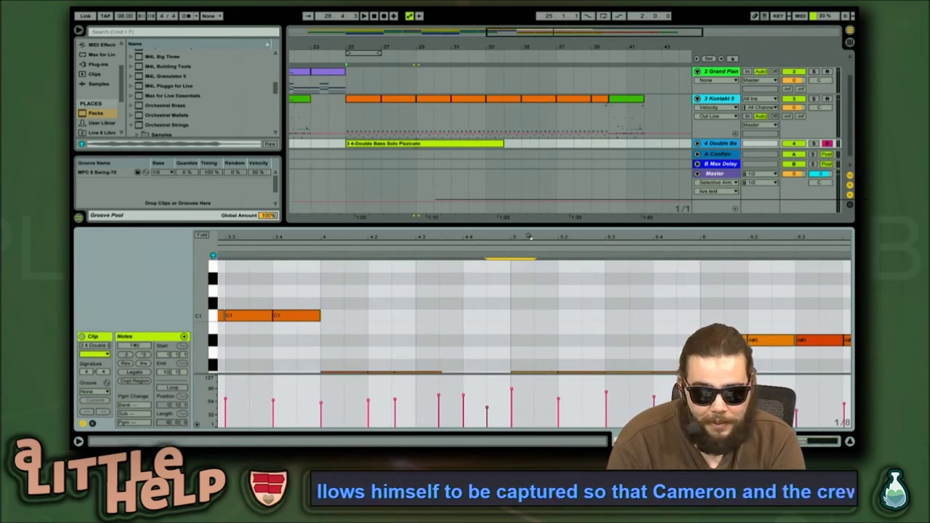
drag(530, 237, 506, 196)
scroll(494, 310, down, 3)
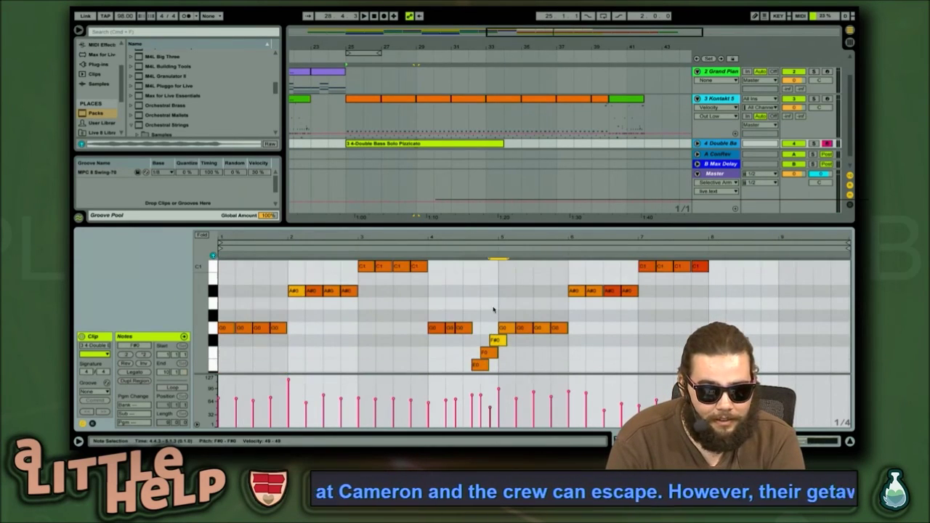
Shorten the double bass clip to end at bar 29 and duplicate it three times, ending the last copy at bar 40
drag(502, 144, 414, 143)
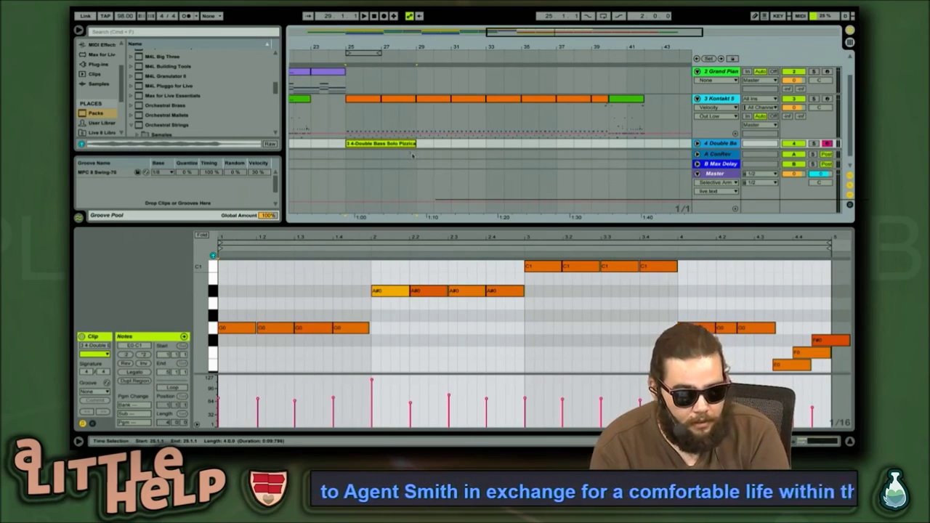
key(ctrl+d)
key(ctrl+d)
key(ctrl+d)
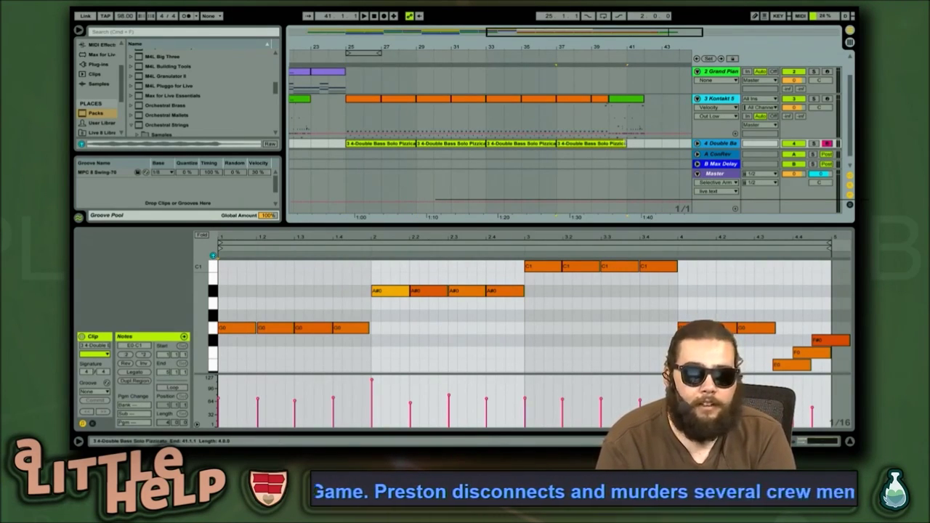
drag(626, 144, 609, 144)
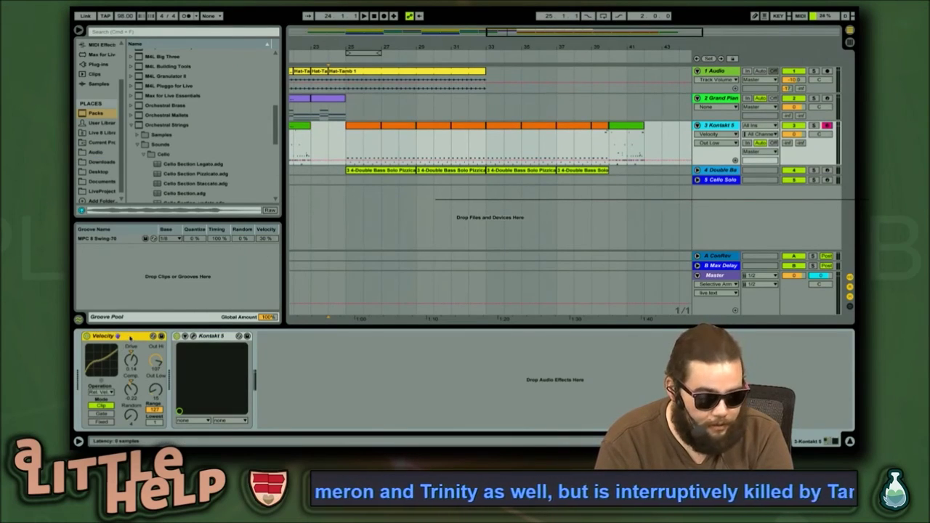
Paste the Kontakt track's Velocity device ahead of the Double Bass Solo Pizzicato instrument and save the set
click(338, 165)
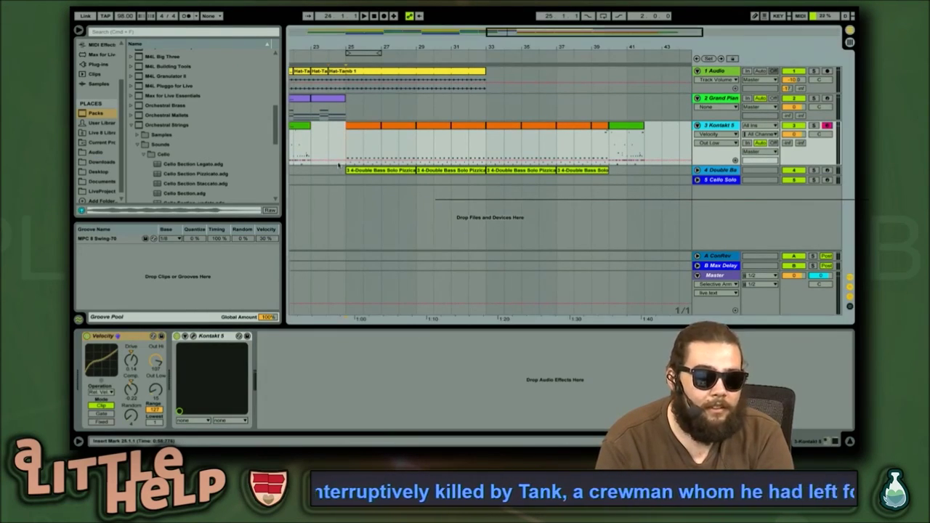
click(337, 169)
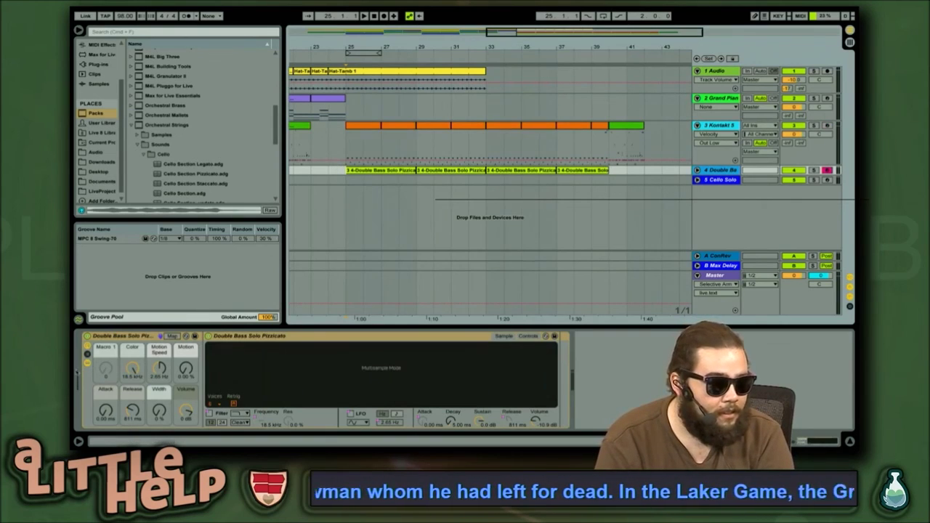
click(77, 368)
key(ctrl+v)
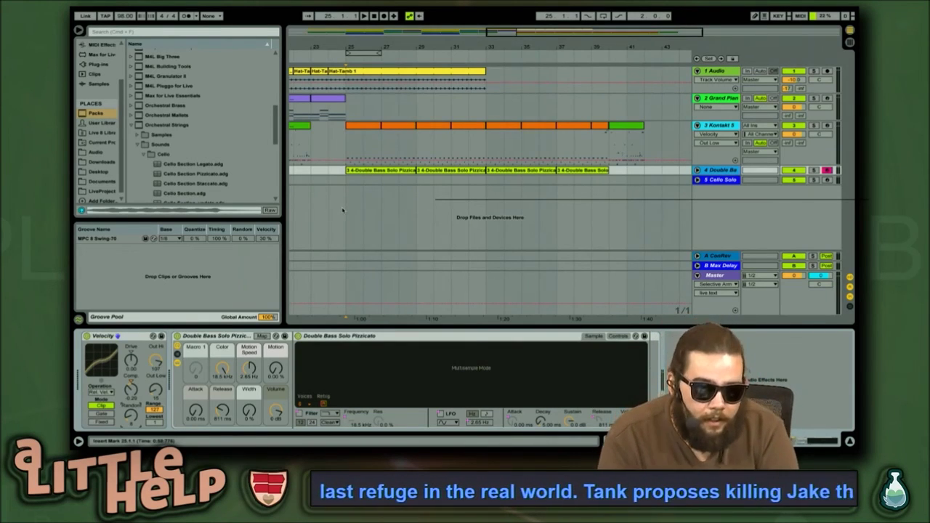
key(Down)
key(super+s)
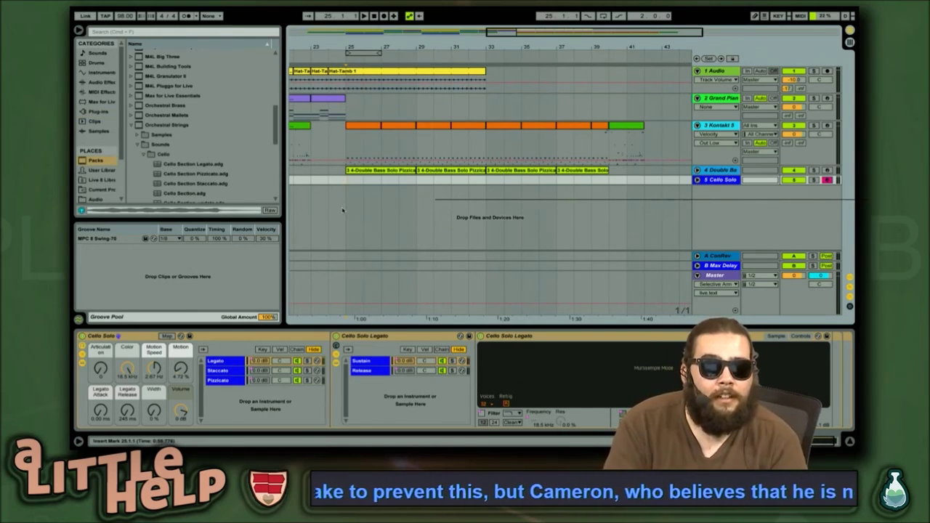
Audition the arrangement briefly from the start and from the green Kontakt clip at bar 40
key(Home)
key(space)
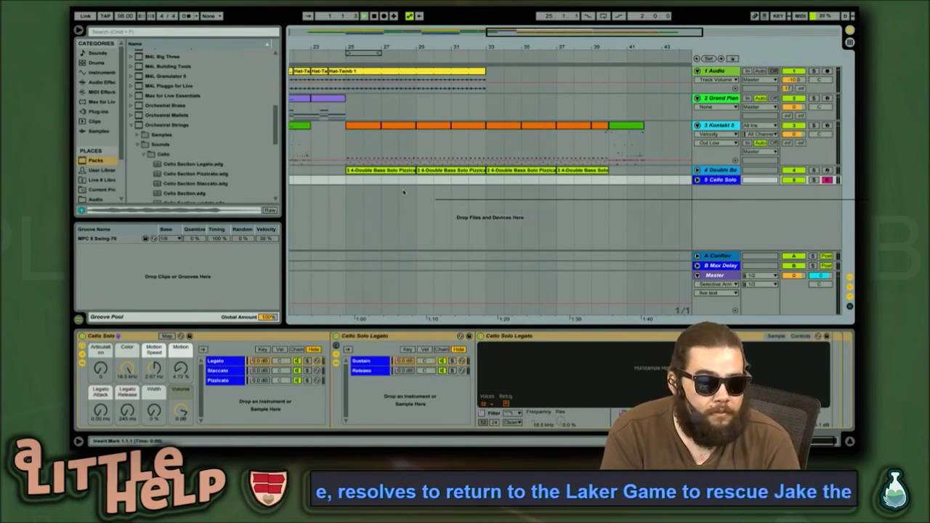
drag(547, 32, 542, 8)
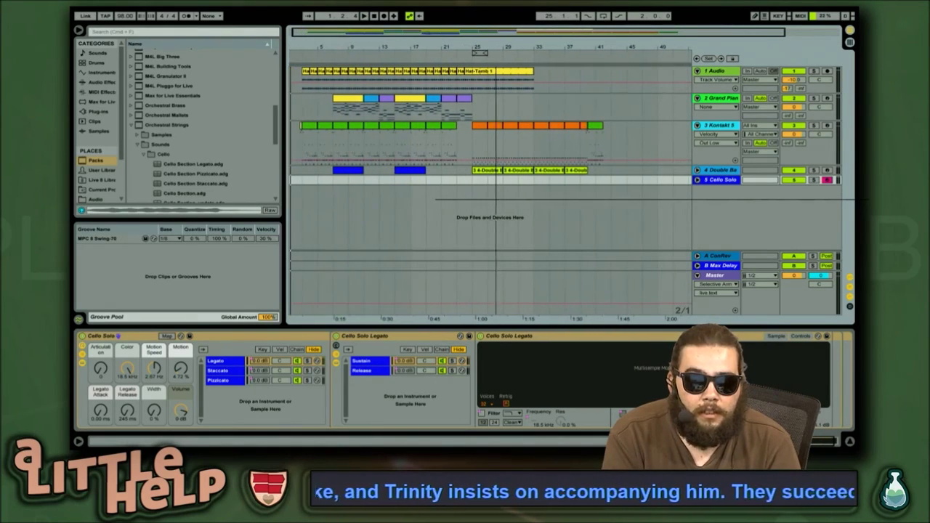
click(599, 127)
key(space)
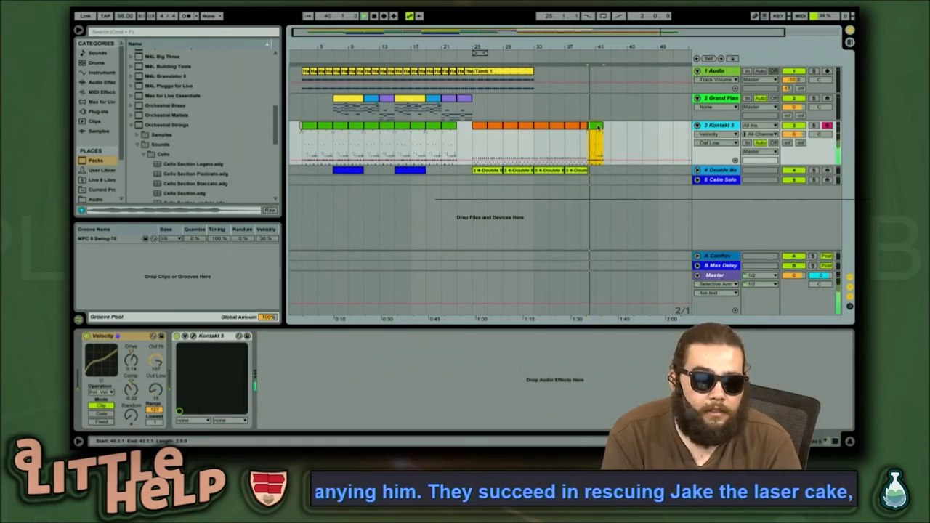
key(space)
Copy bars 31 to 33 of the Hat-Tamb audio clip and paste them at bar 40, above the green Kontakt clip
drag(520, 88, 532, 91)
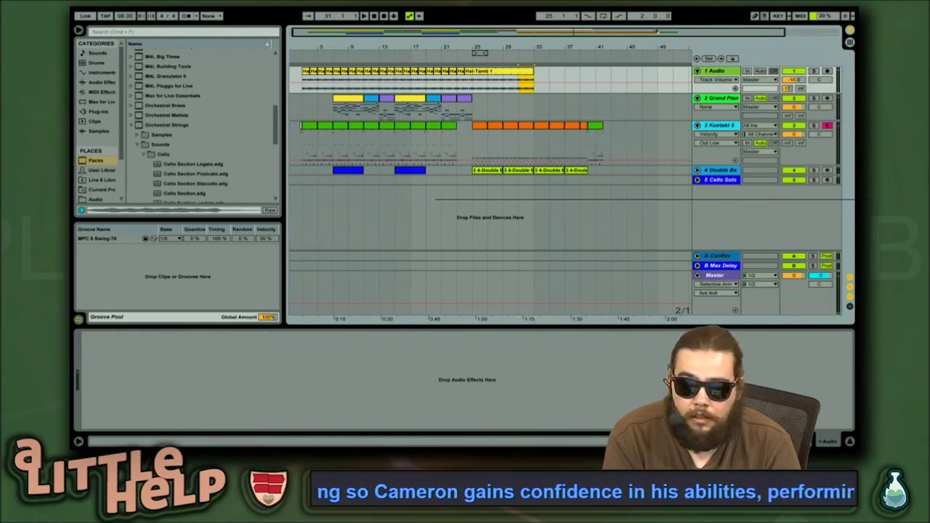
drag(593, 33, 630, 53)
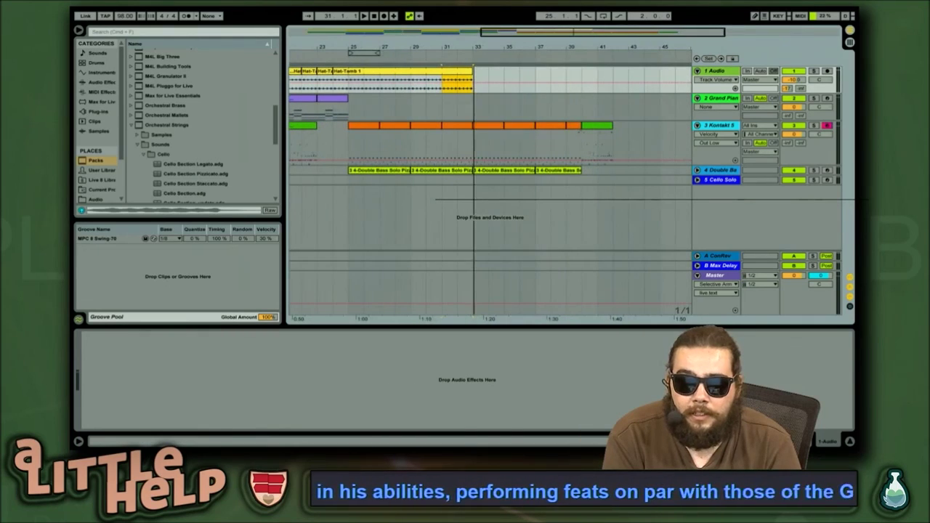
key(super+v)
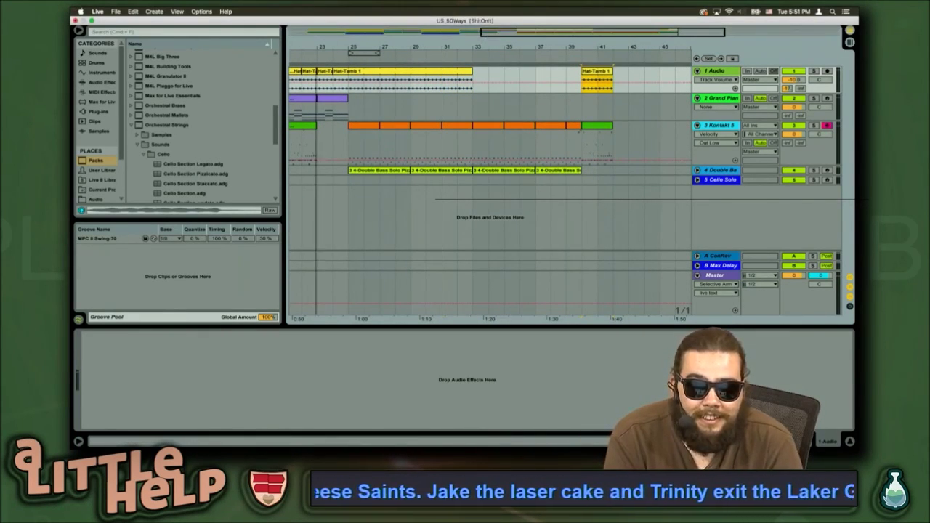
double_click(496, 35)
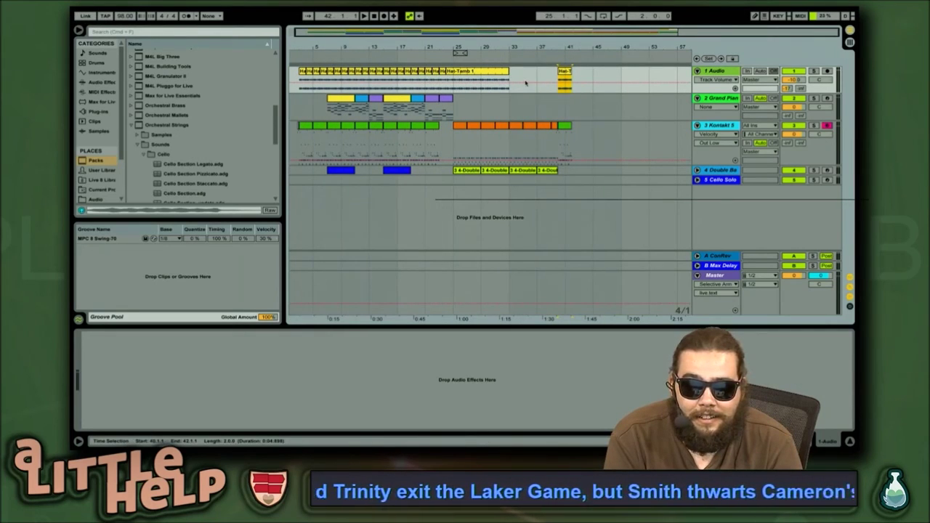
key(minus)
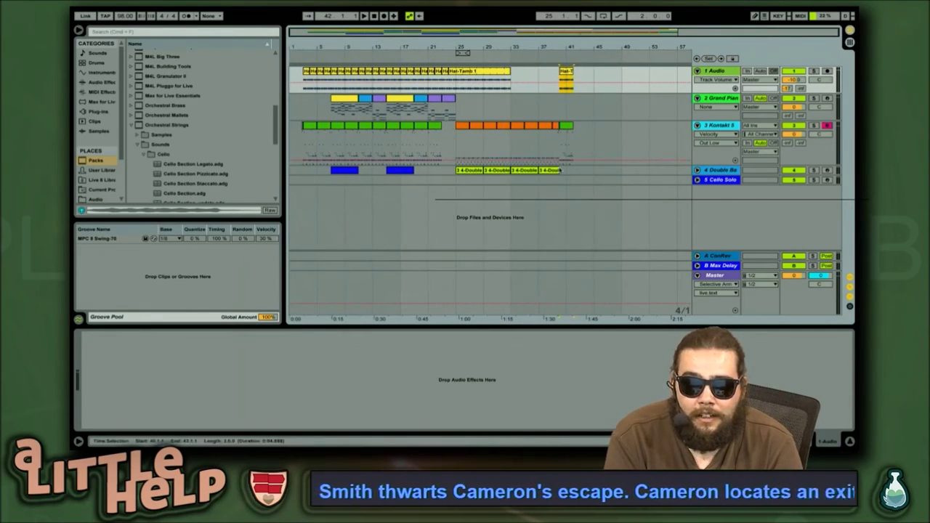
Switch to the browser and examine the 50 Ways to Leave Your Lover chord sheet for its verse and chorus order
key(super+Tab)
scroll(216, 334, down, 15)
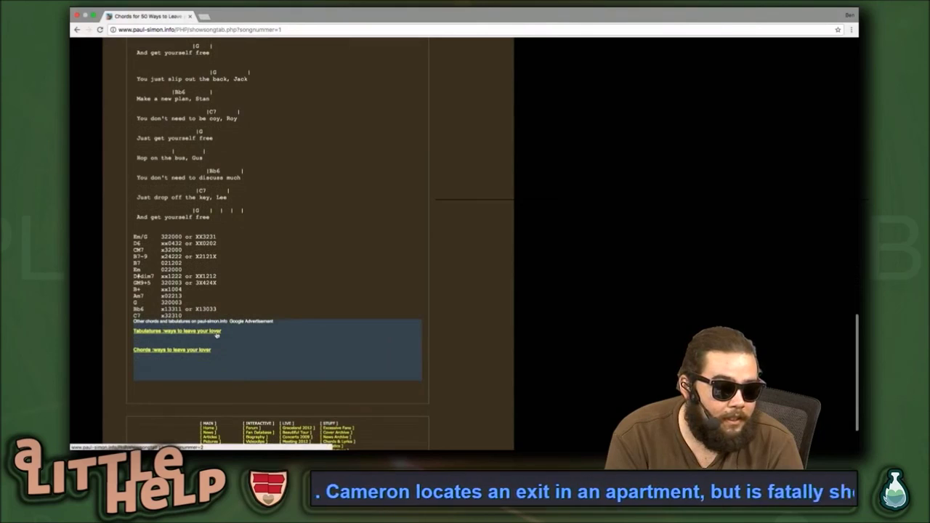
scroll(313, 156, up, 10)
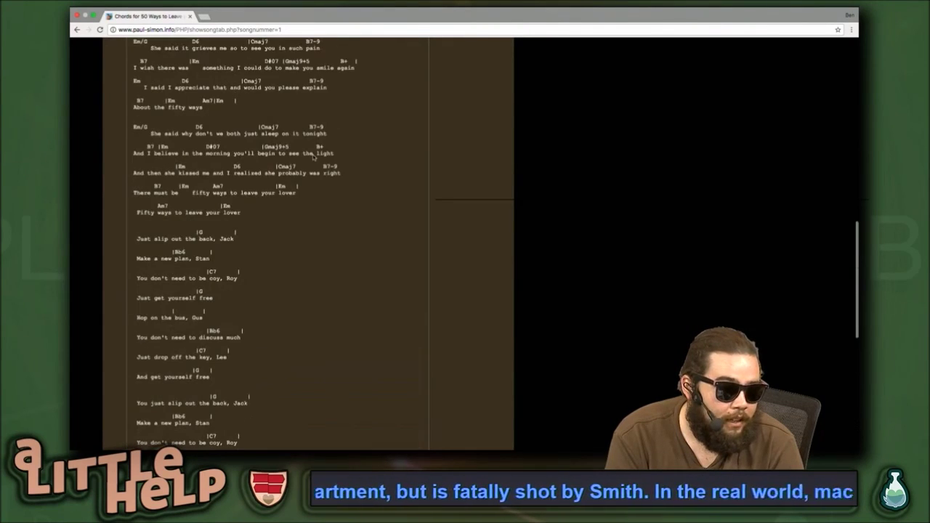
scroll(313, 154, up, 5)
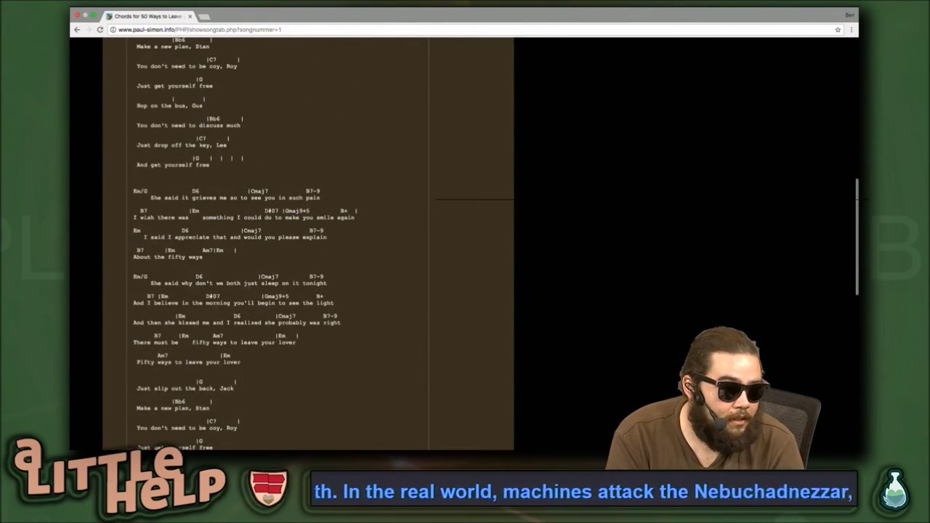
scroll(367, 275, up, 5)
scroll(367, 276, down, 5)
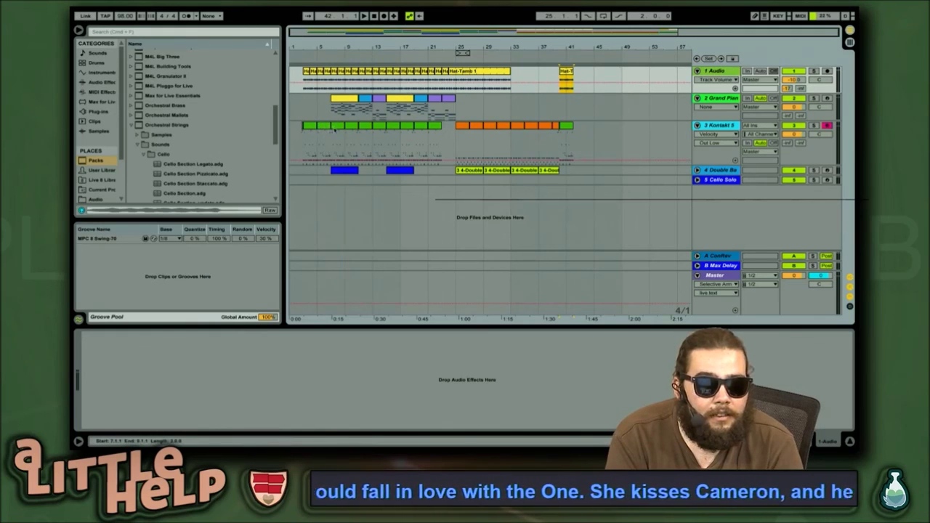
Copy bars 7 to 40 of the Audio, Grand Piano, Kontakt and Double Bass tracks and paste them at bar 42
click(338, 170)
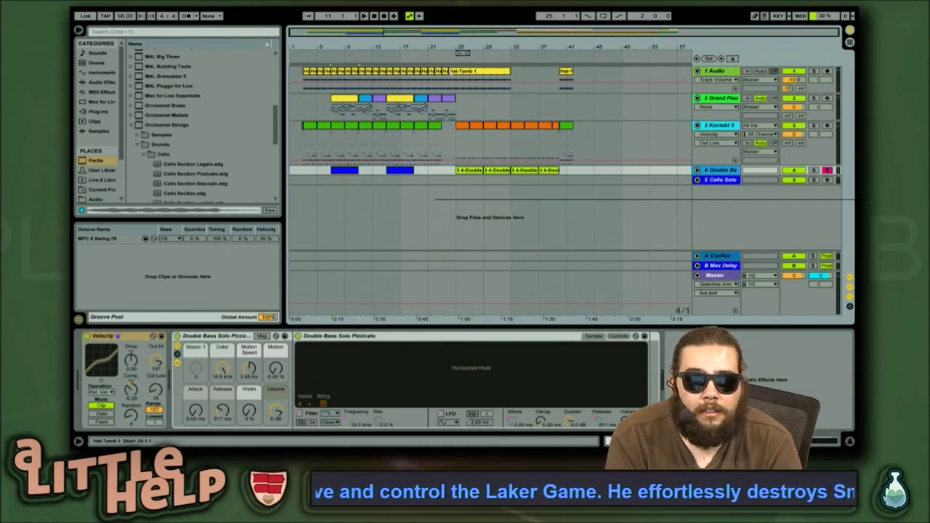
shift+click(558, 76)
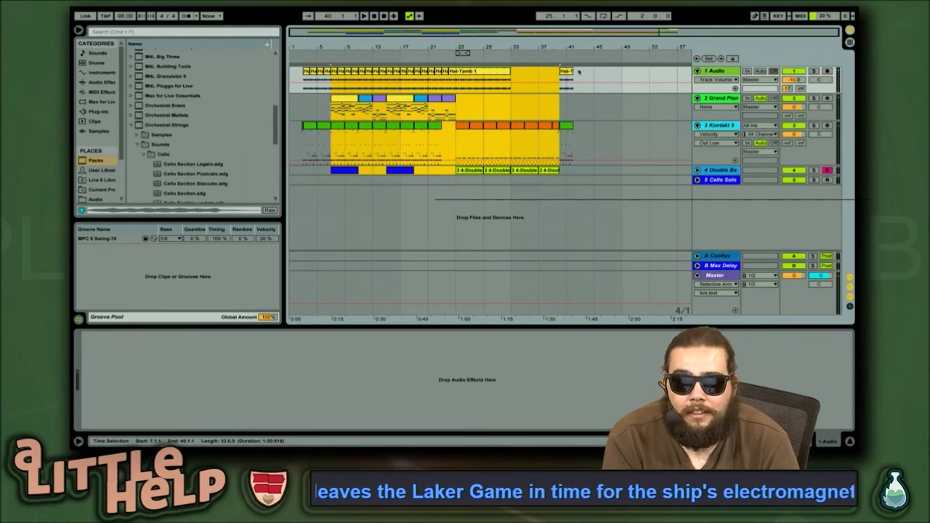
click(578, 70)
key(super+v)
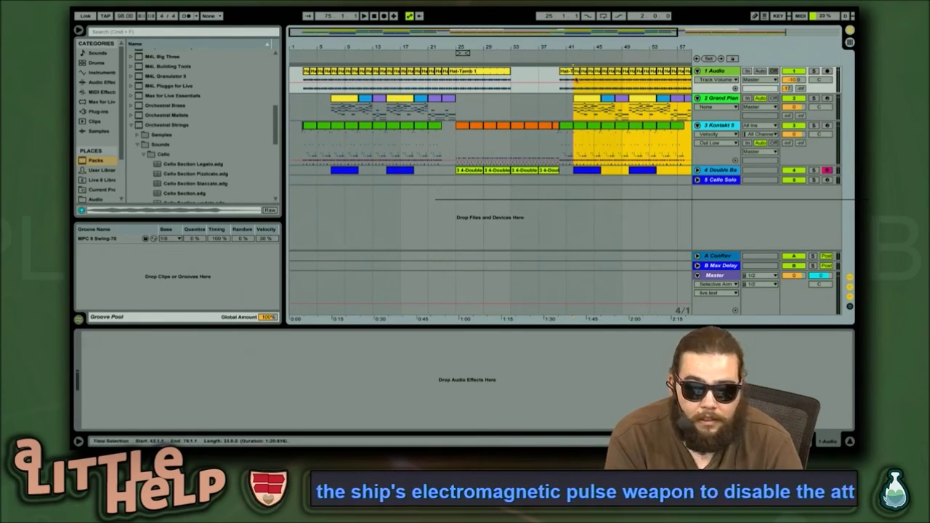
drag(580, 47, 580, 33)
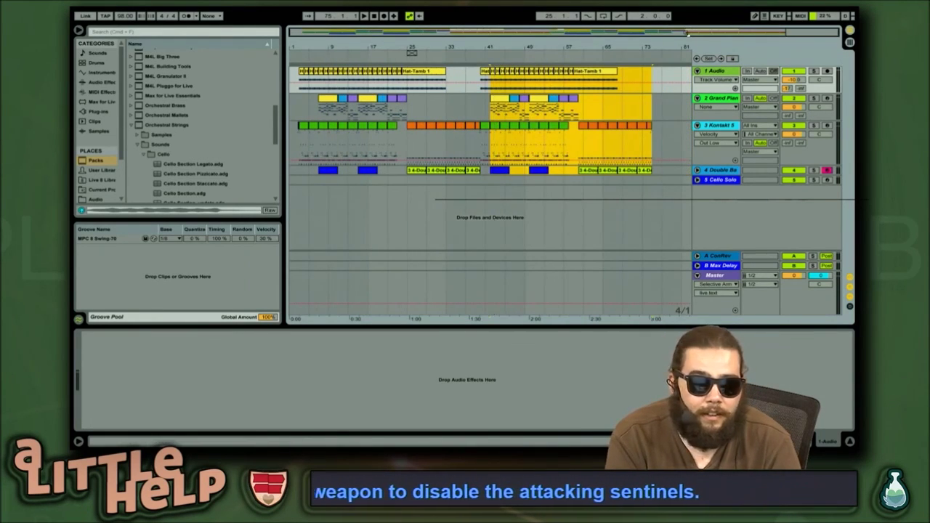
Save the set and return the insert marker to the start of the arrangement
drag(663, 137, 619, 175)
key(super+s)
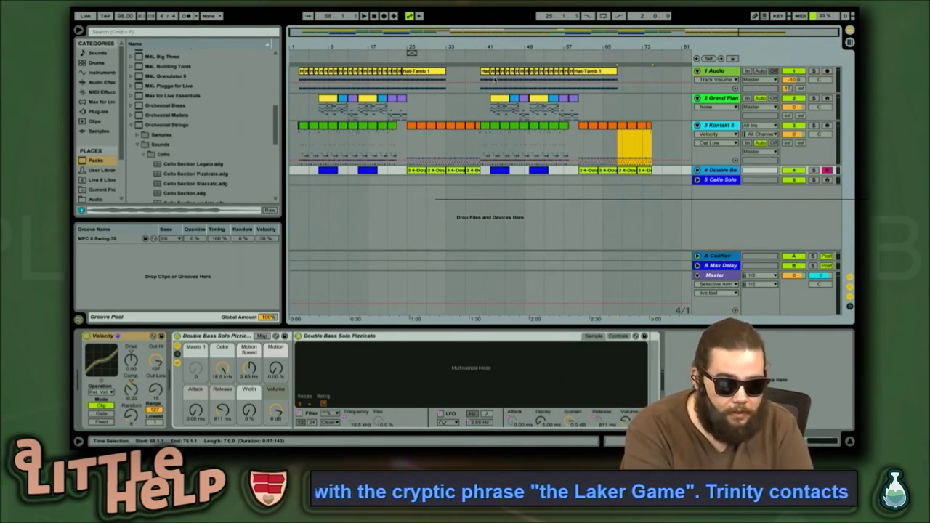
key(Home)
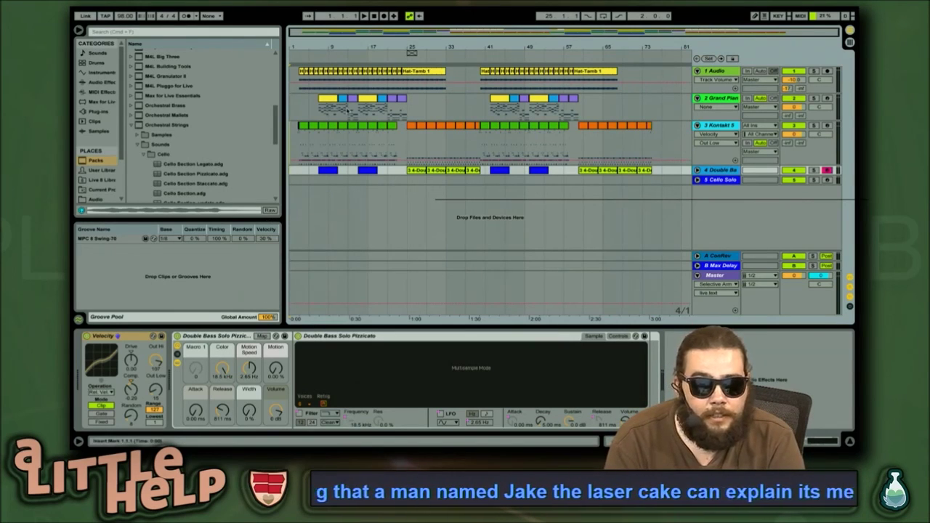
drag(372, 33, 350, 34)
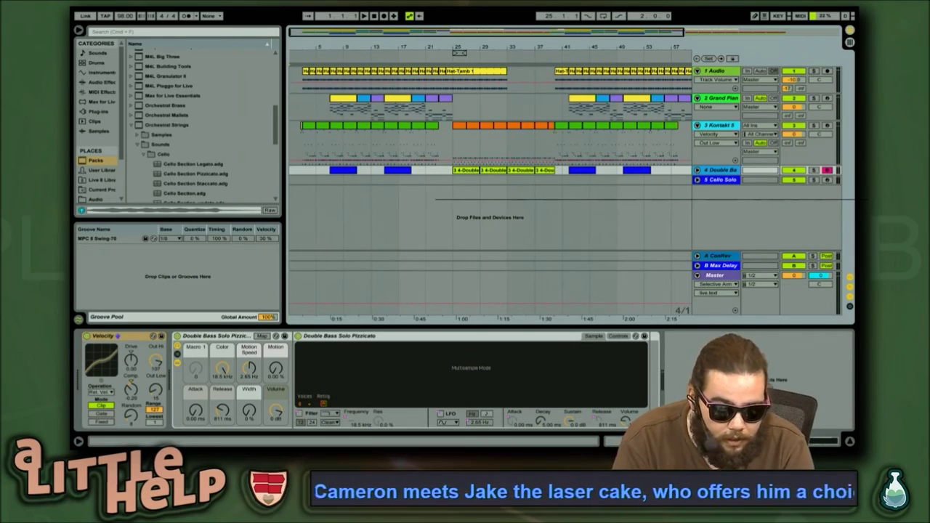
key(ctrl+Right)
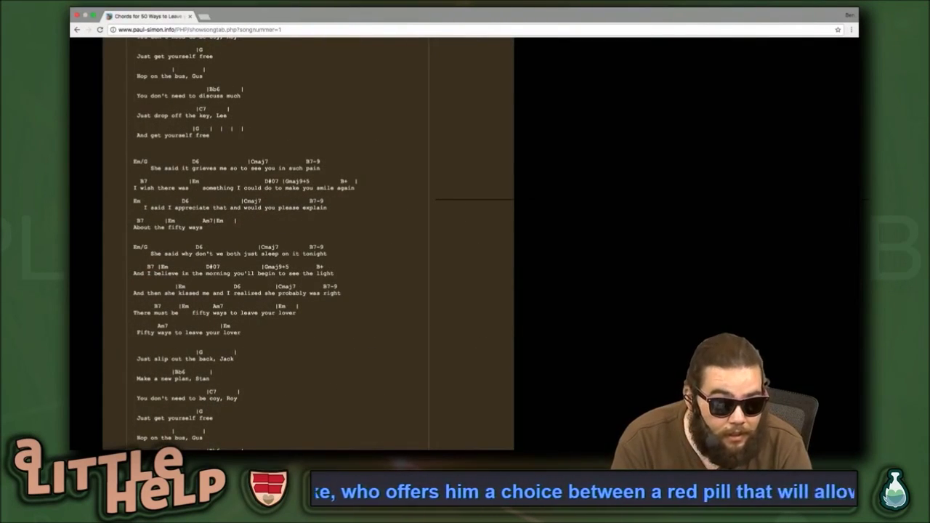
key(ctrl+Right)
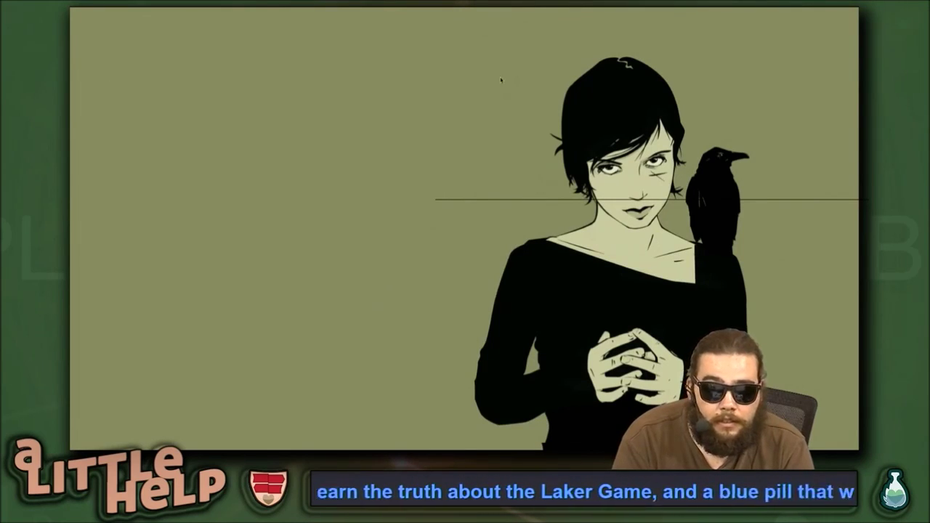
key(ctrl+Left)
key(ctrl+Right)
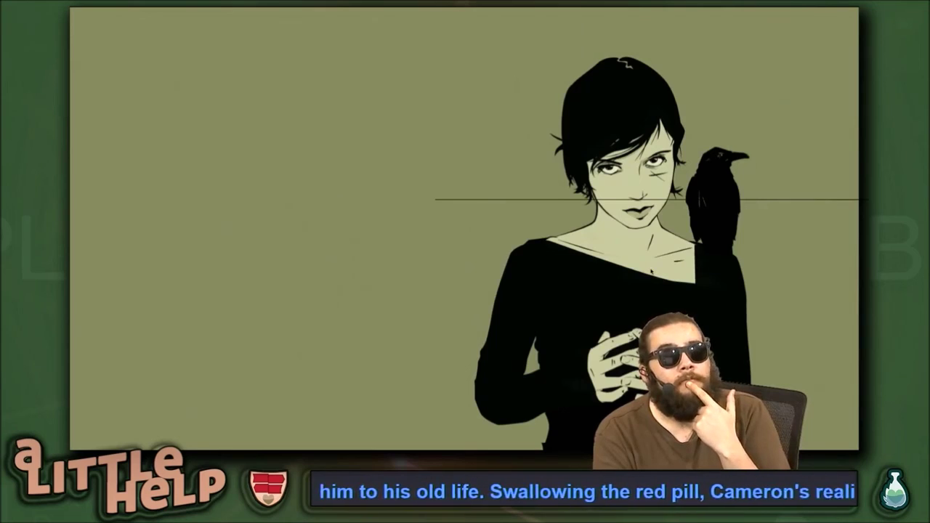
key(ctrl+Left)
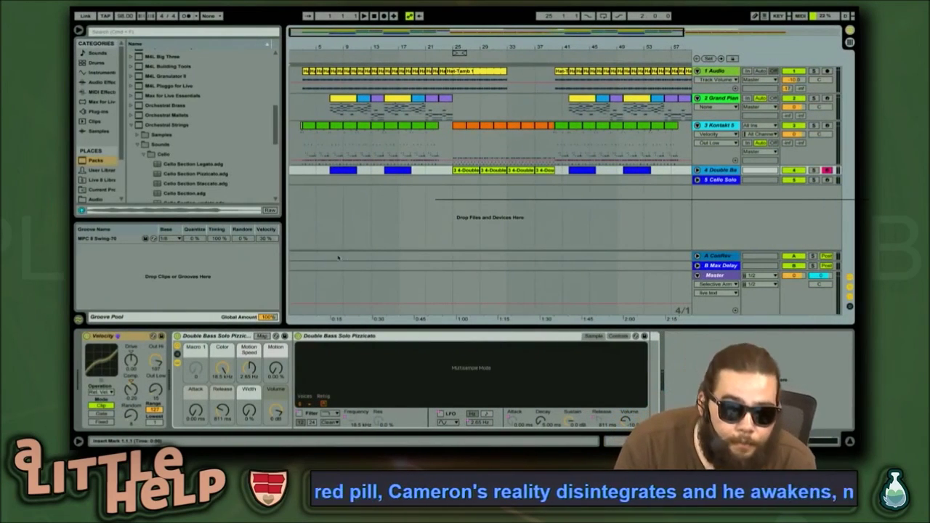